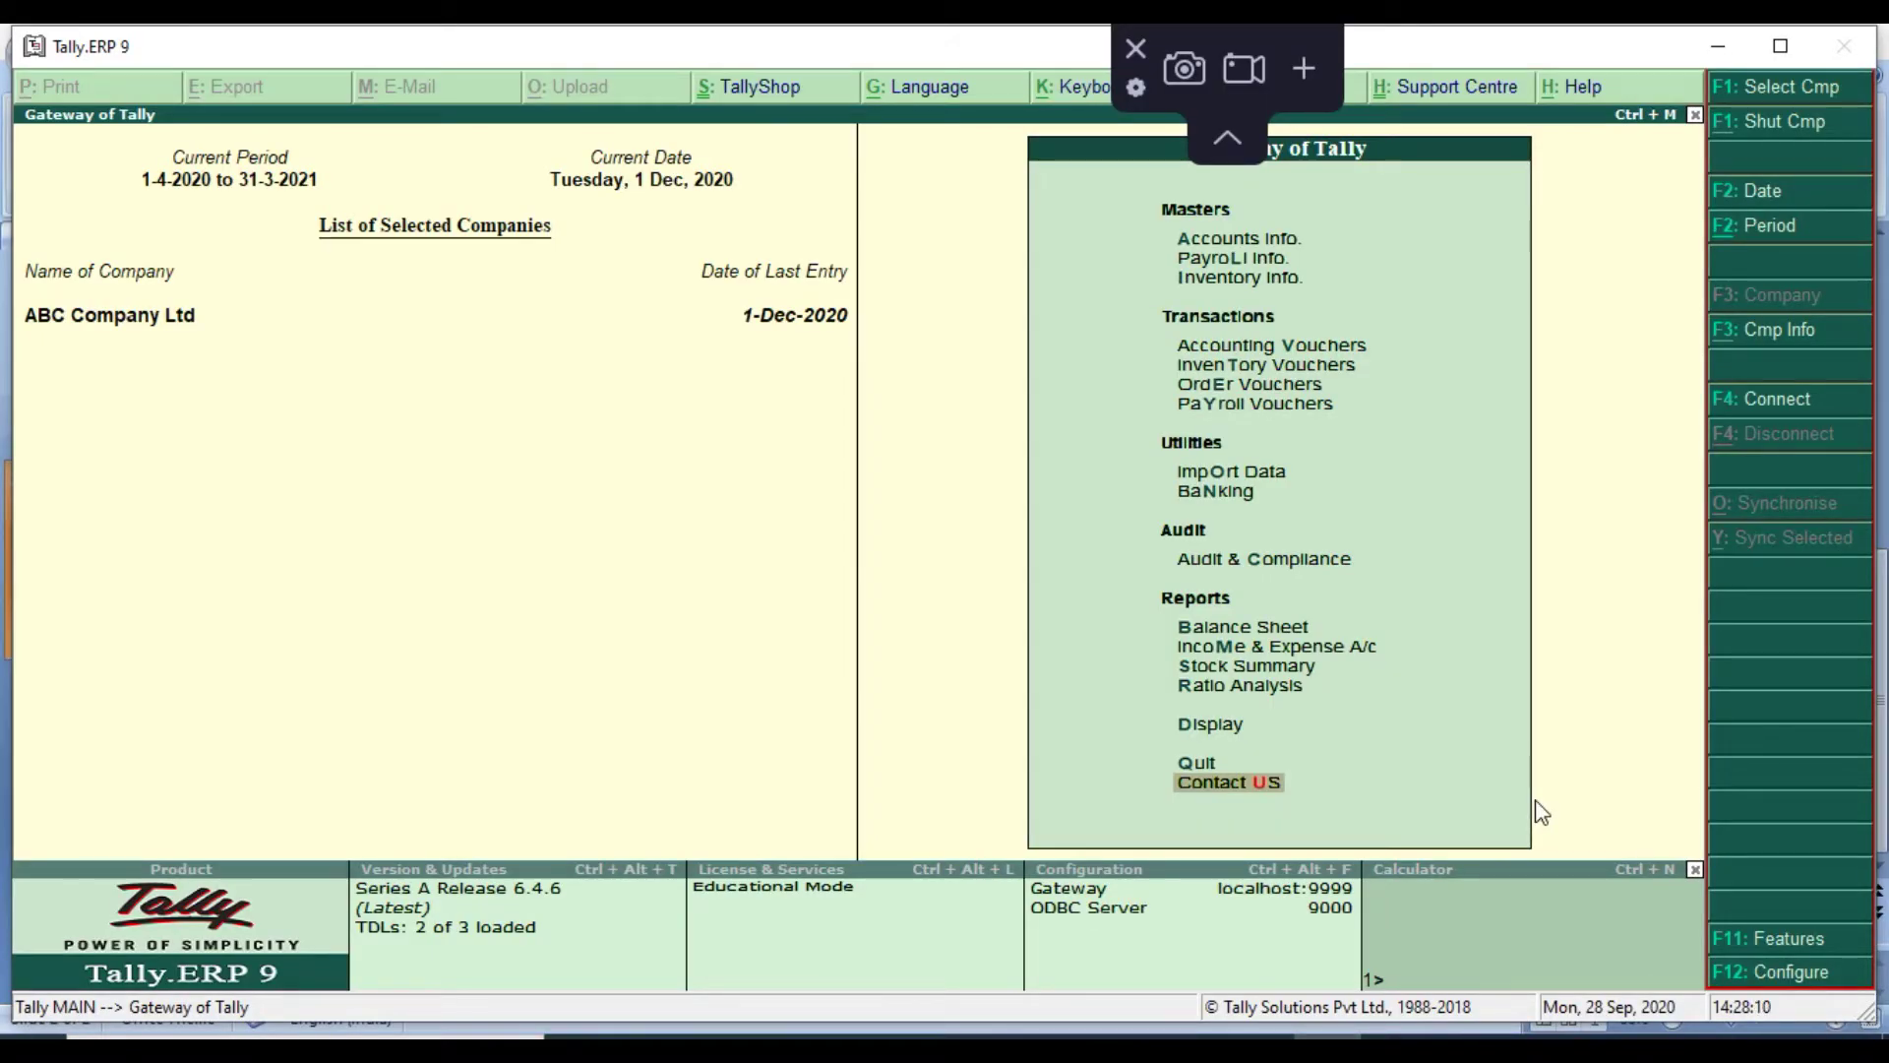
# Enable the Purchase Indent add-on feature for ABC Company Ltd and agree to create the auto setup features
pyautogui.click(1751, 944)
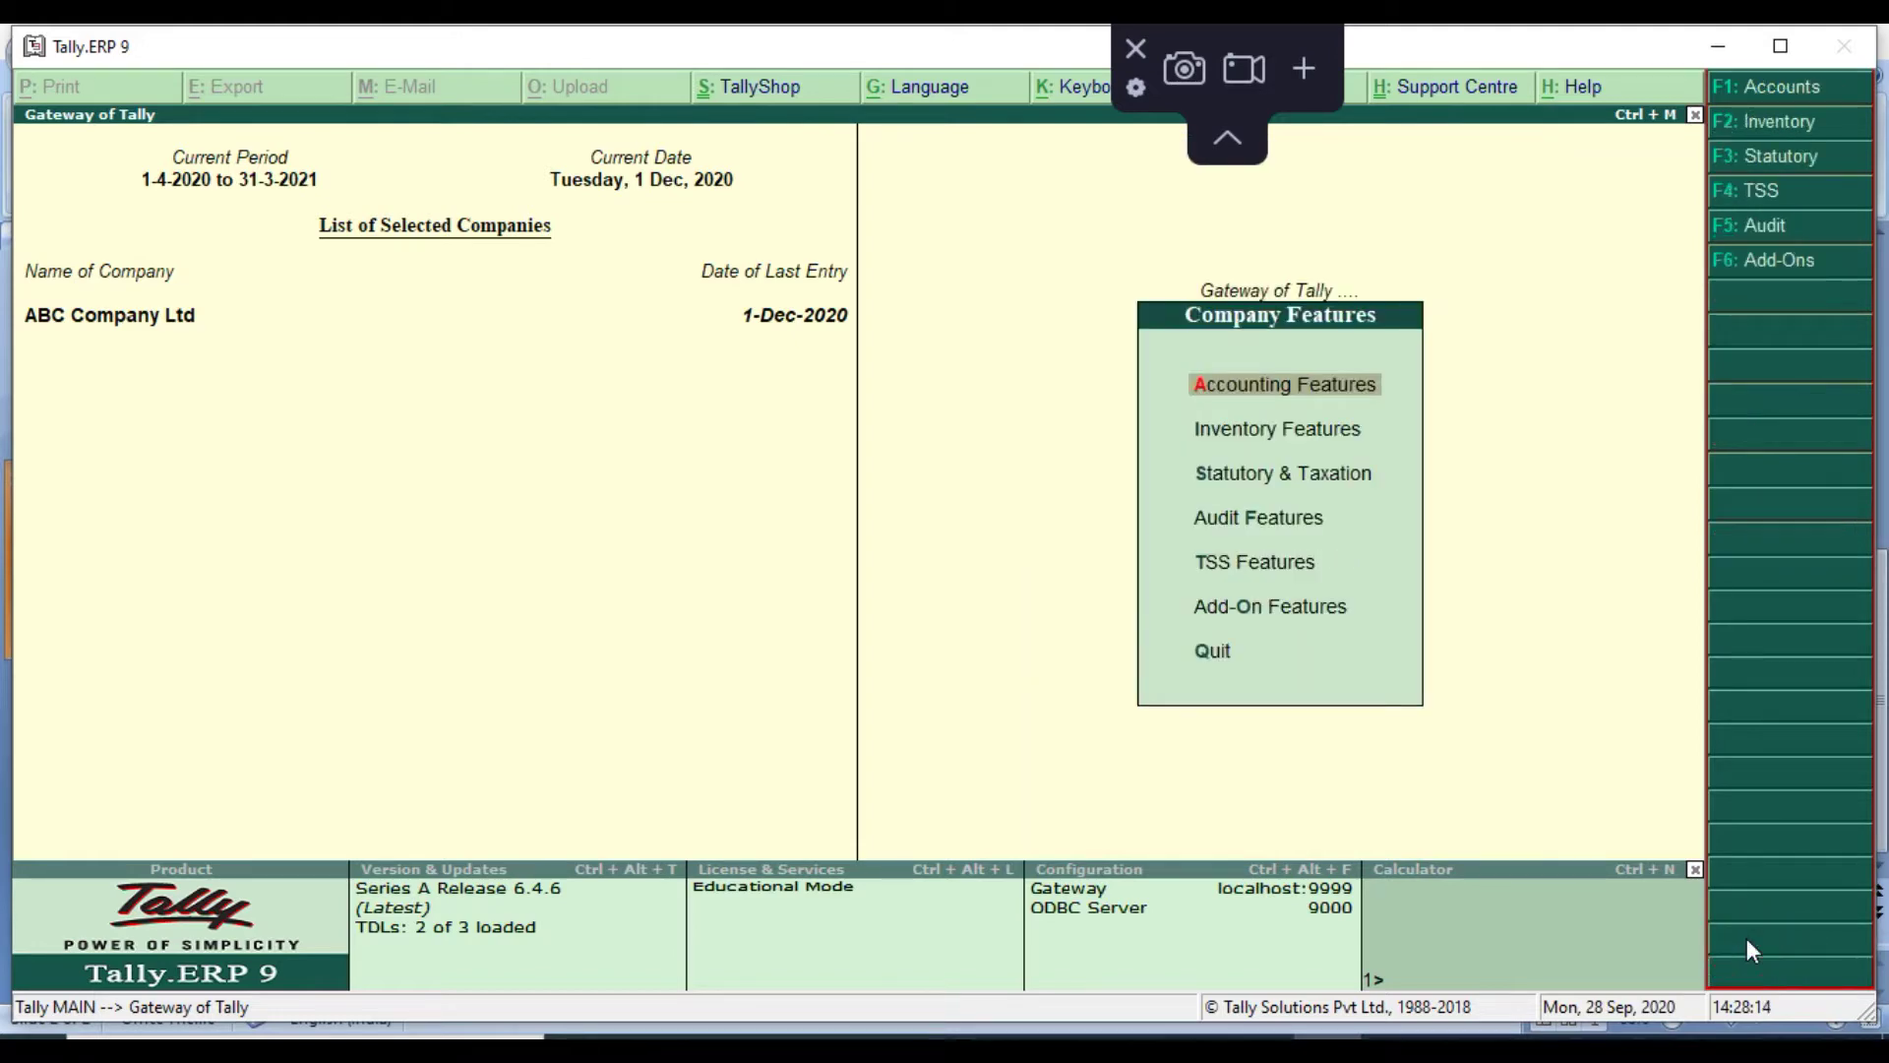
pyautogui.click(1297, 609)
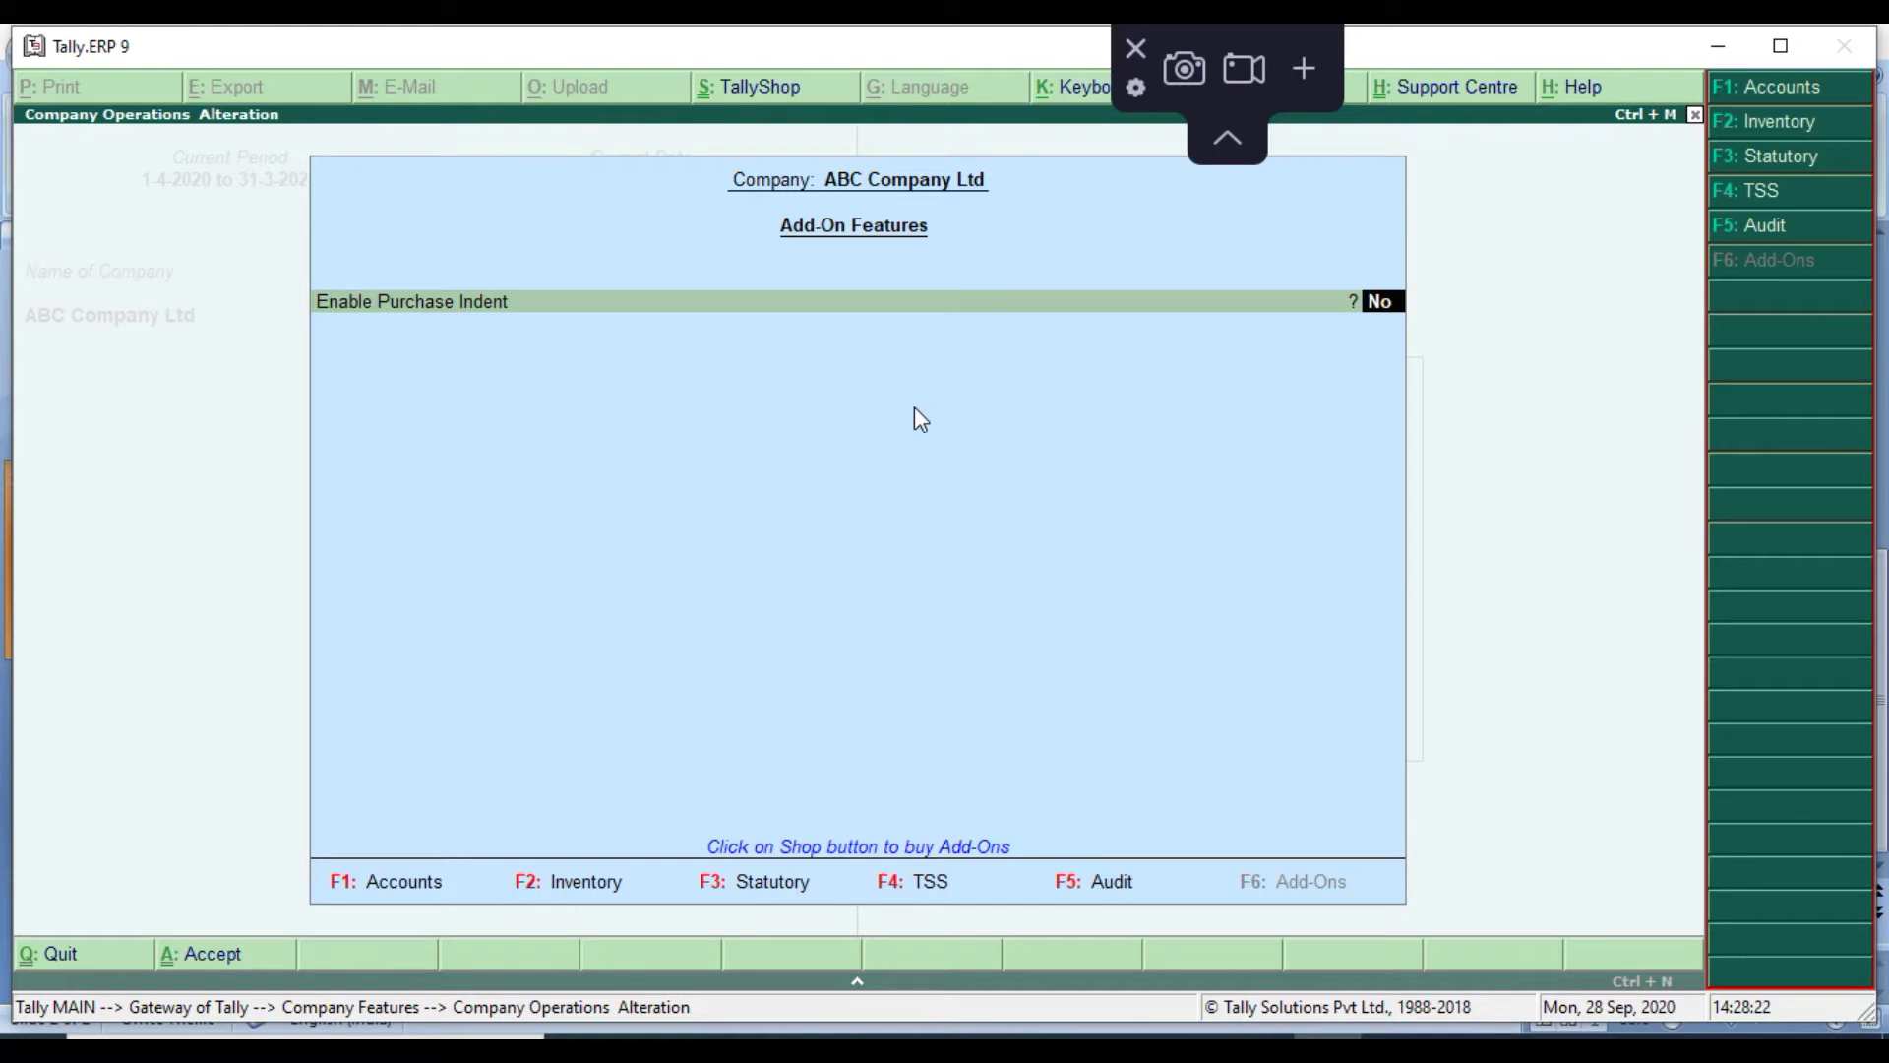
pyautogui.write('yes')
pyautogui.press('Return')
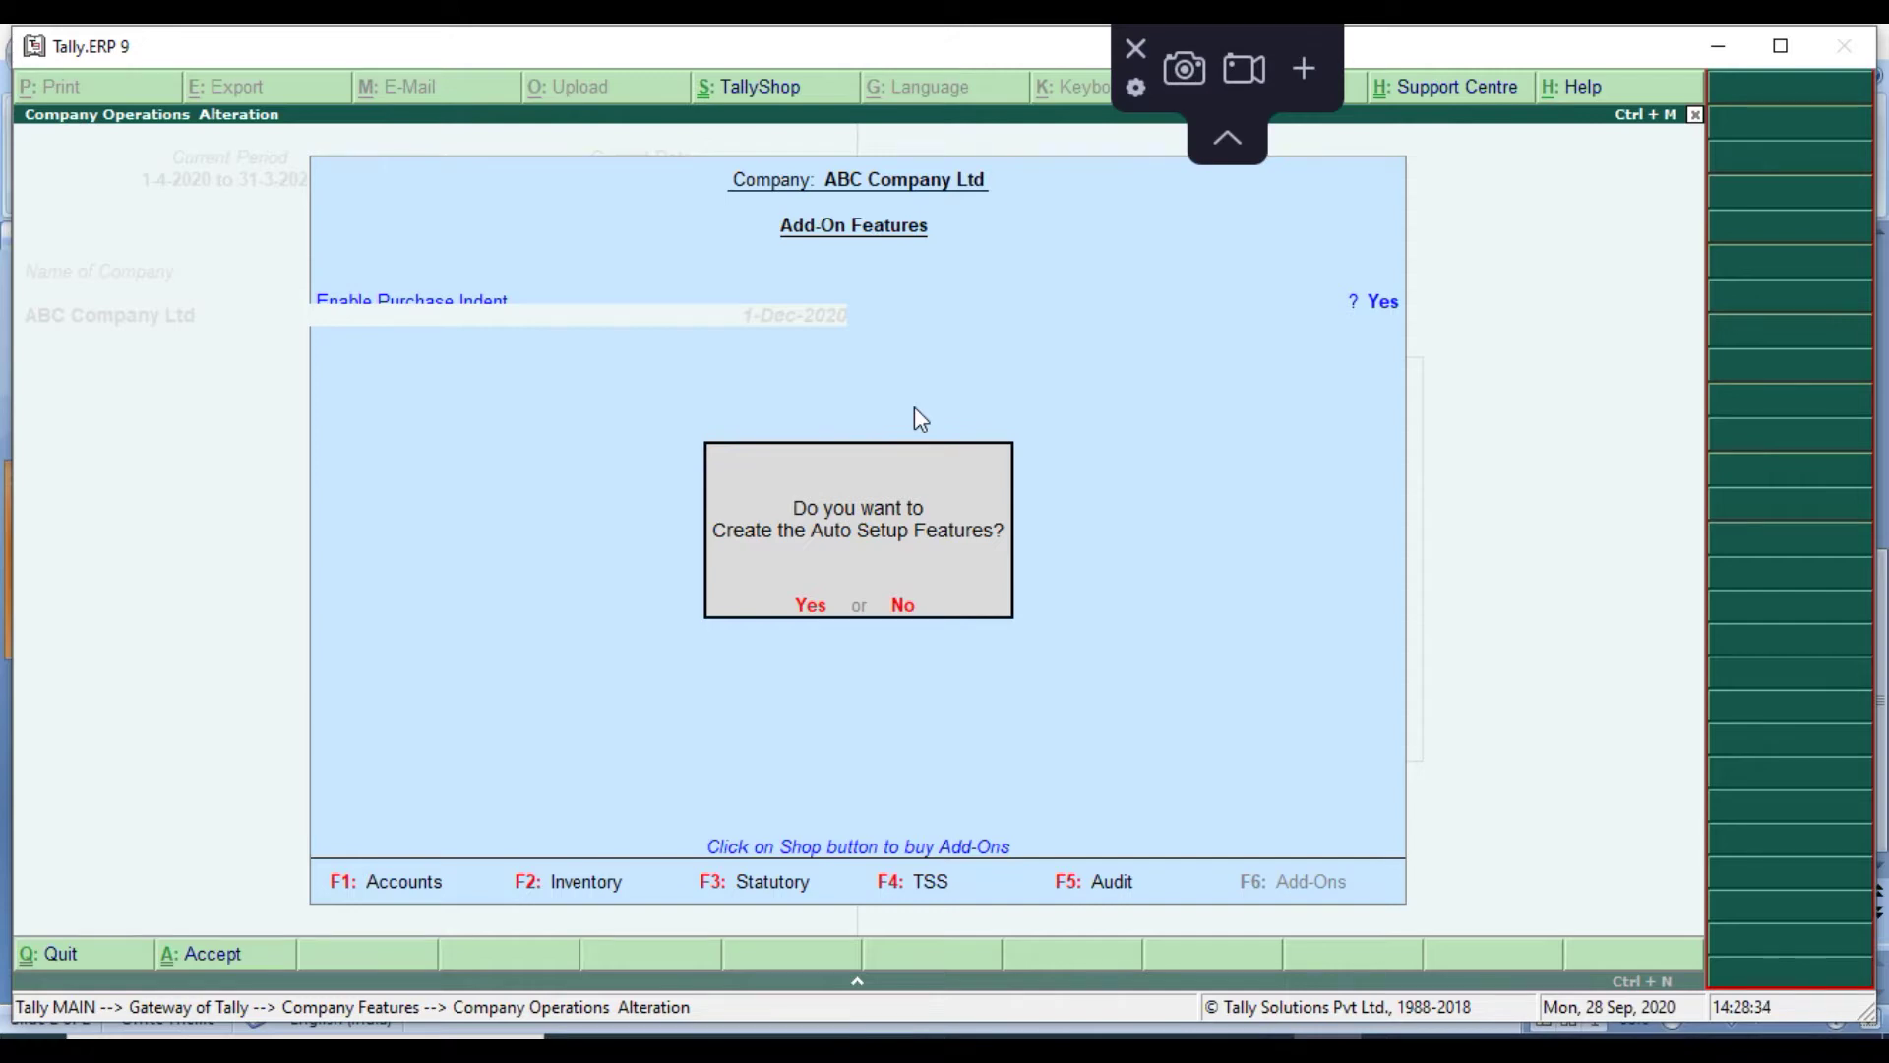
pyautogui.press('Return')
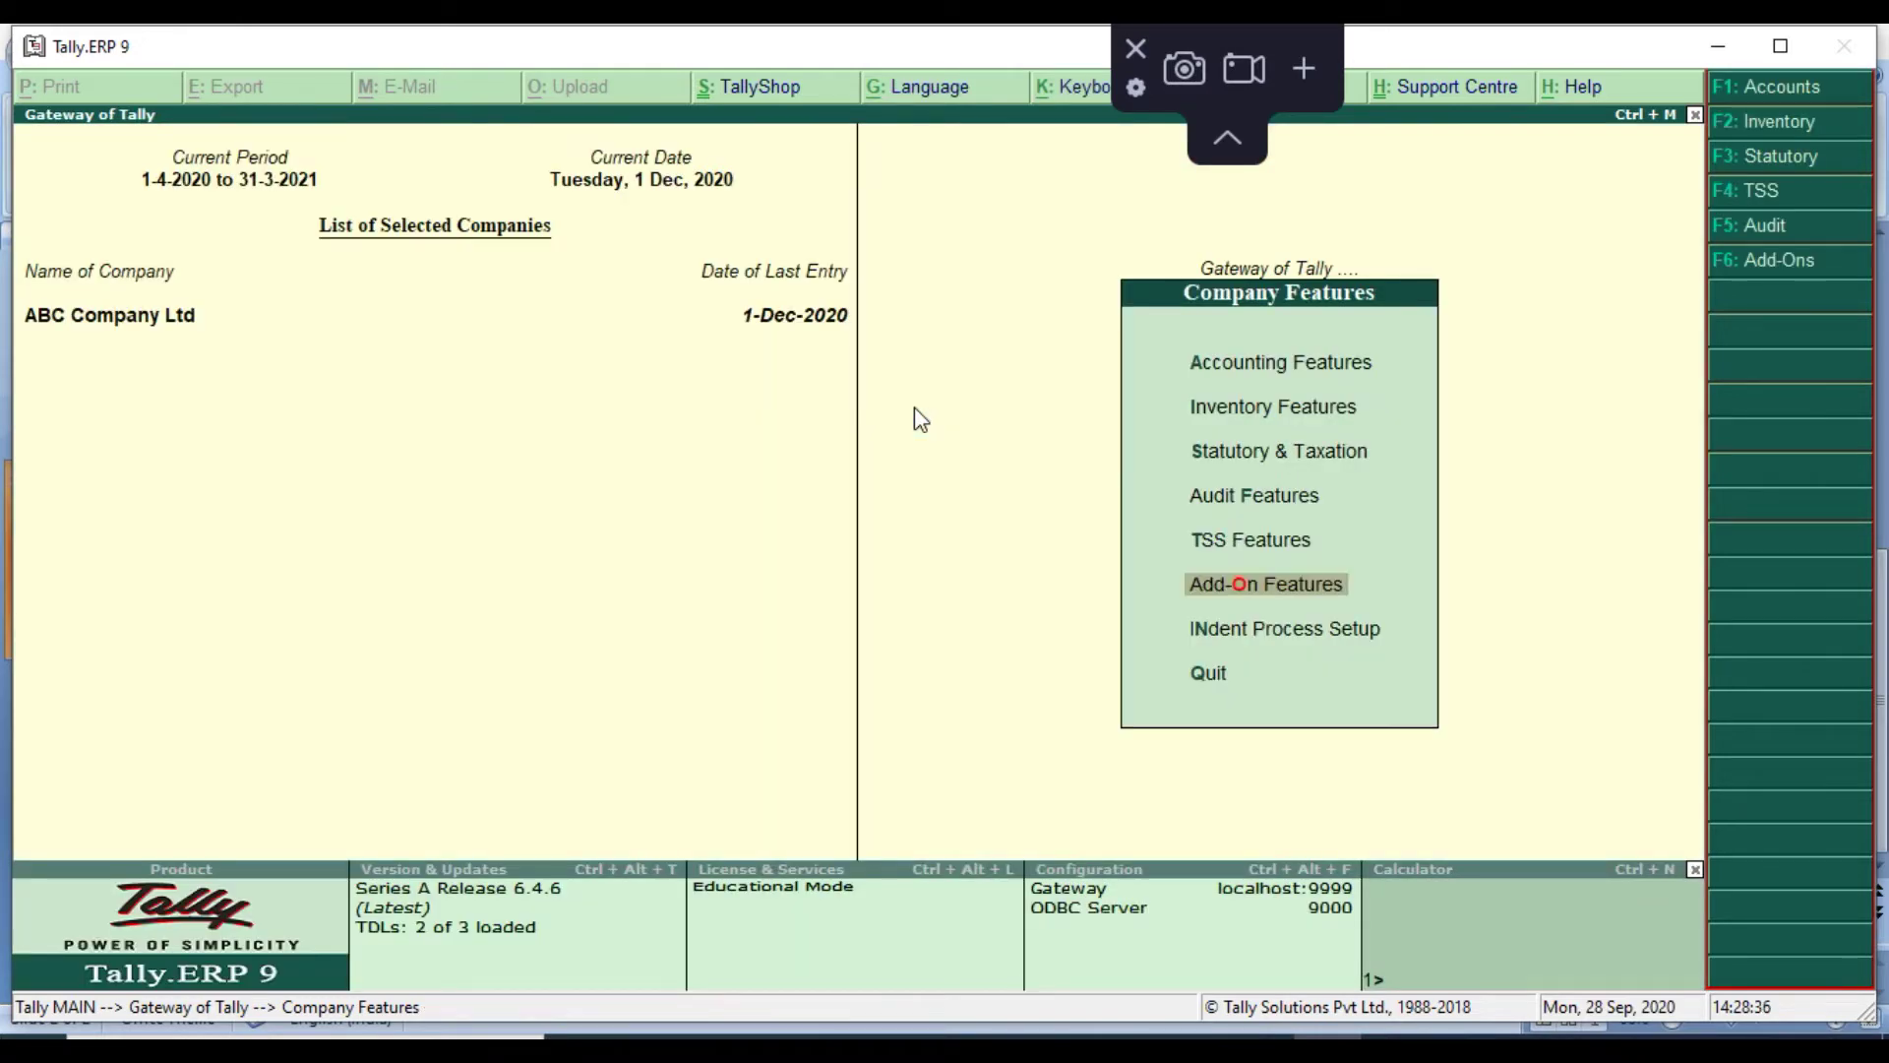
# Accept the indent process voucher types Purchase Indent, Purchase Order, Receipt Note and Purchase, and return to the Gateway of Tally
pyautogui.press('Down')
pyautogui.press('Down')
pyautogui.press('Up')
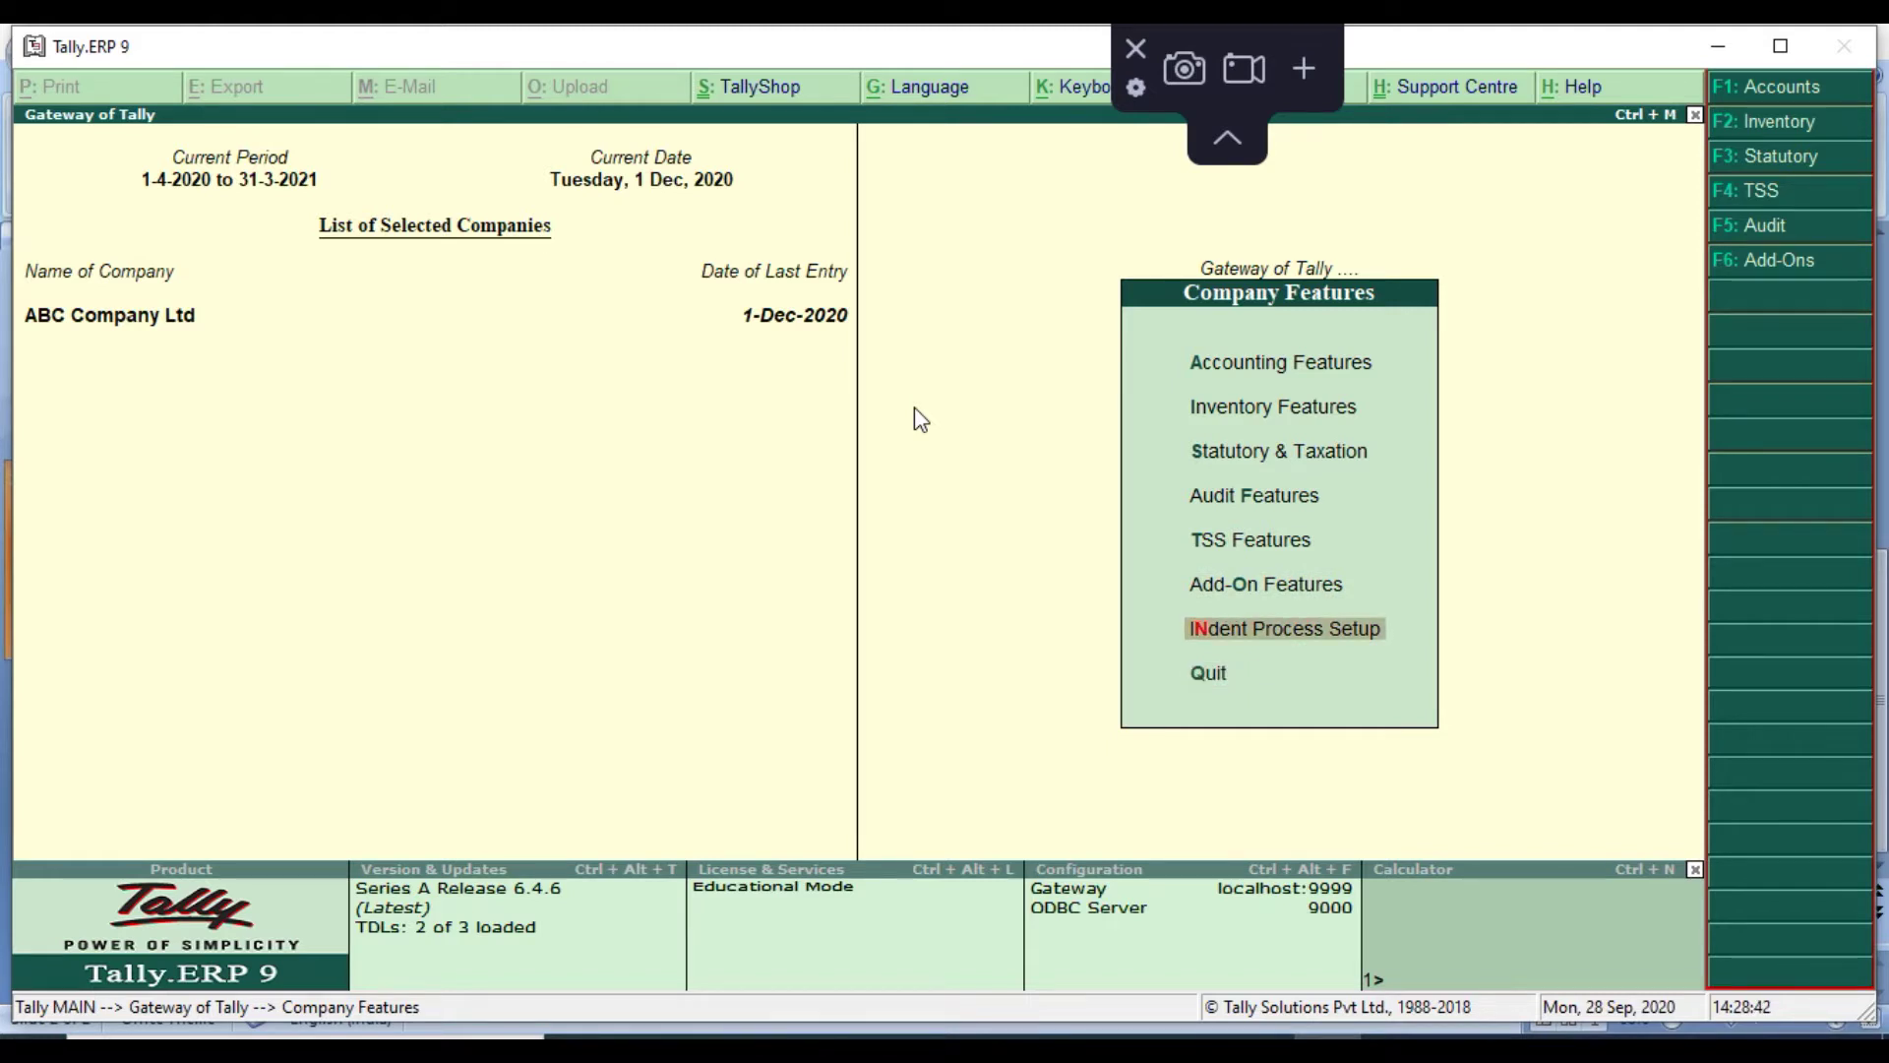
pyautogui.press('Return')
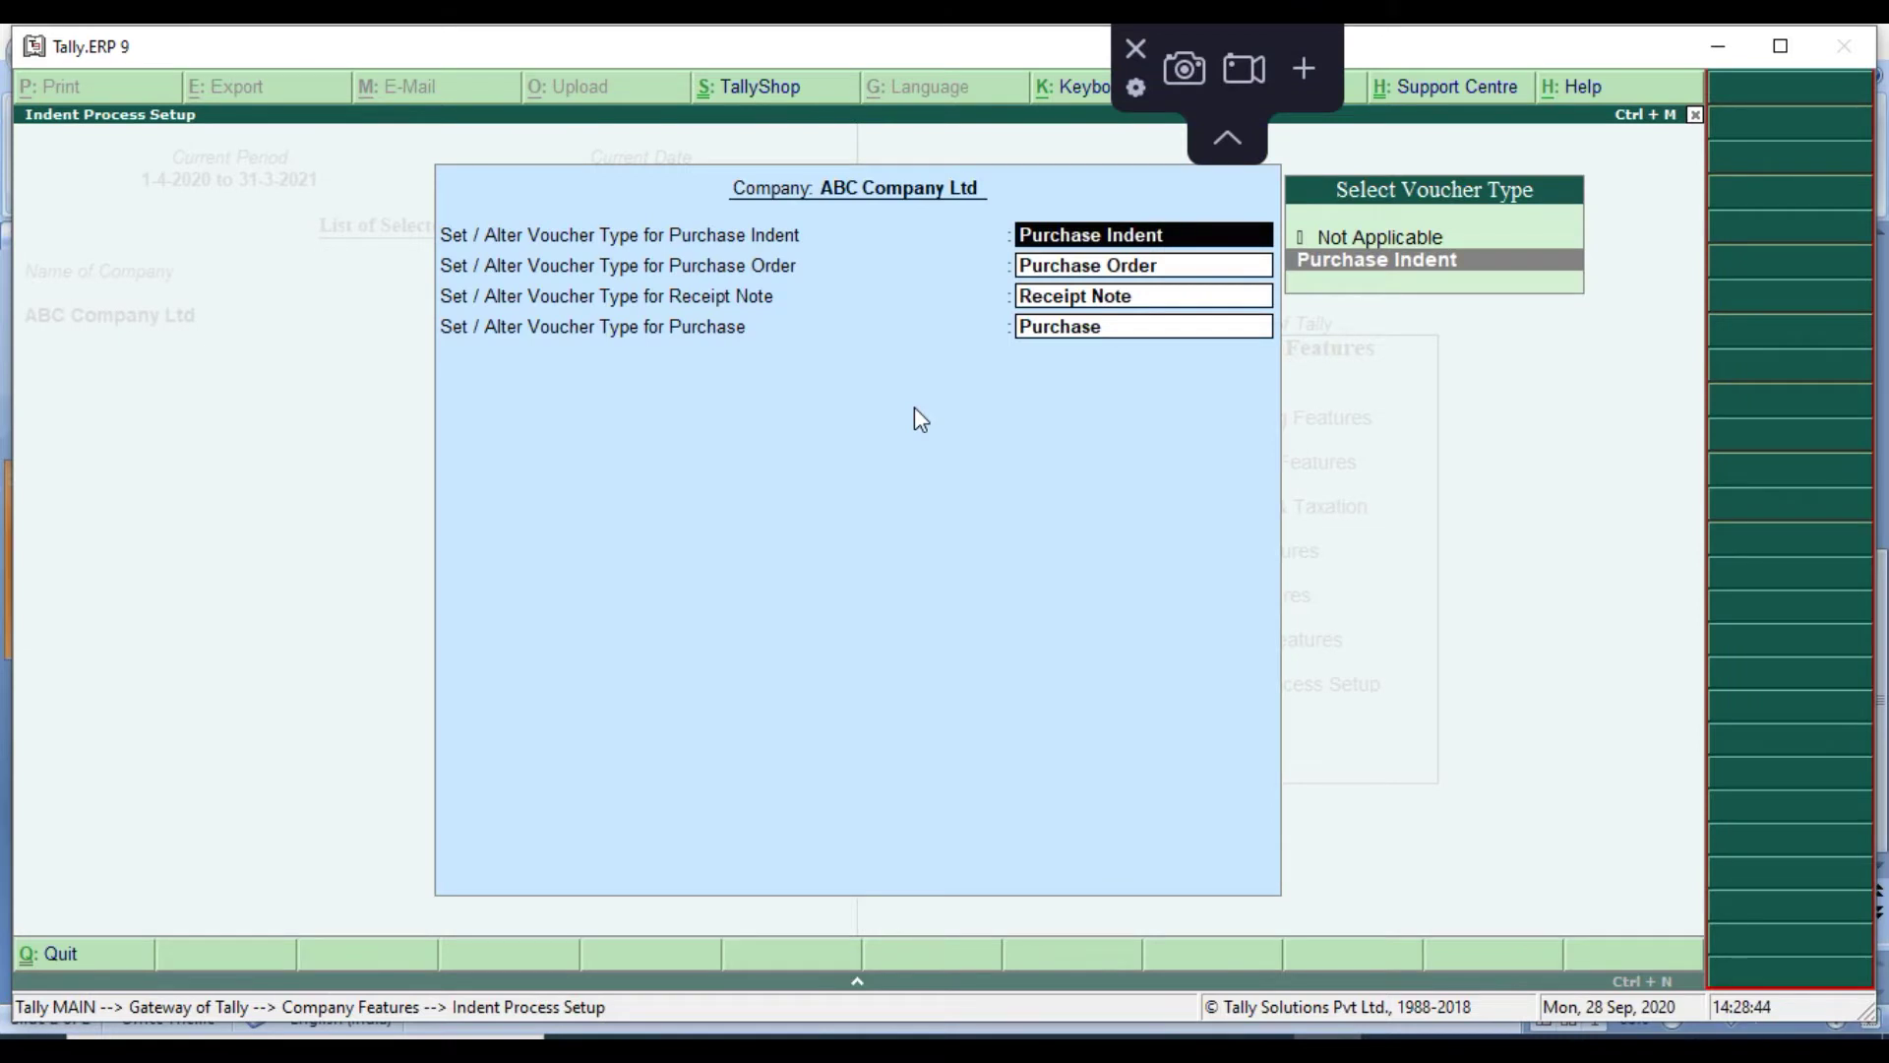
pyautogui.press('Return')
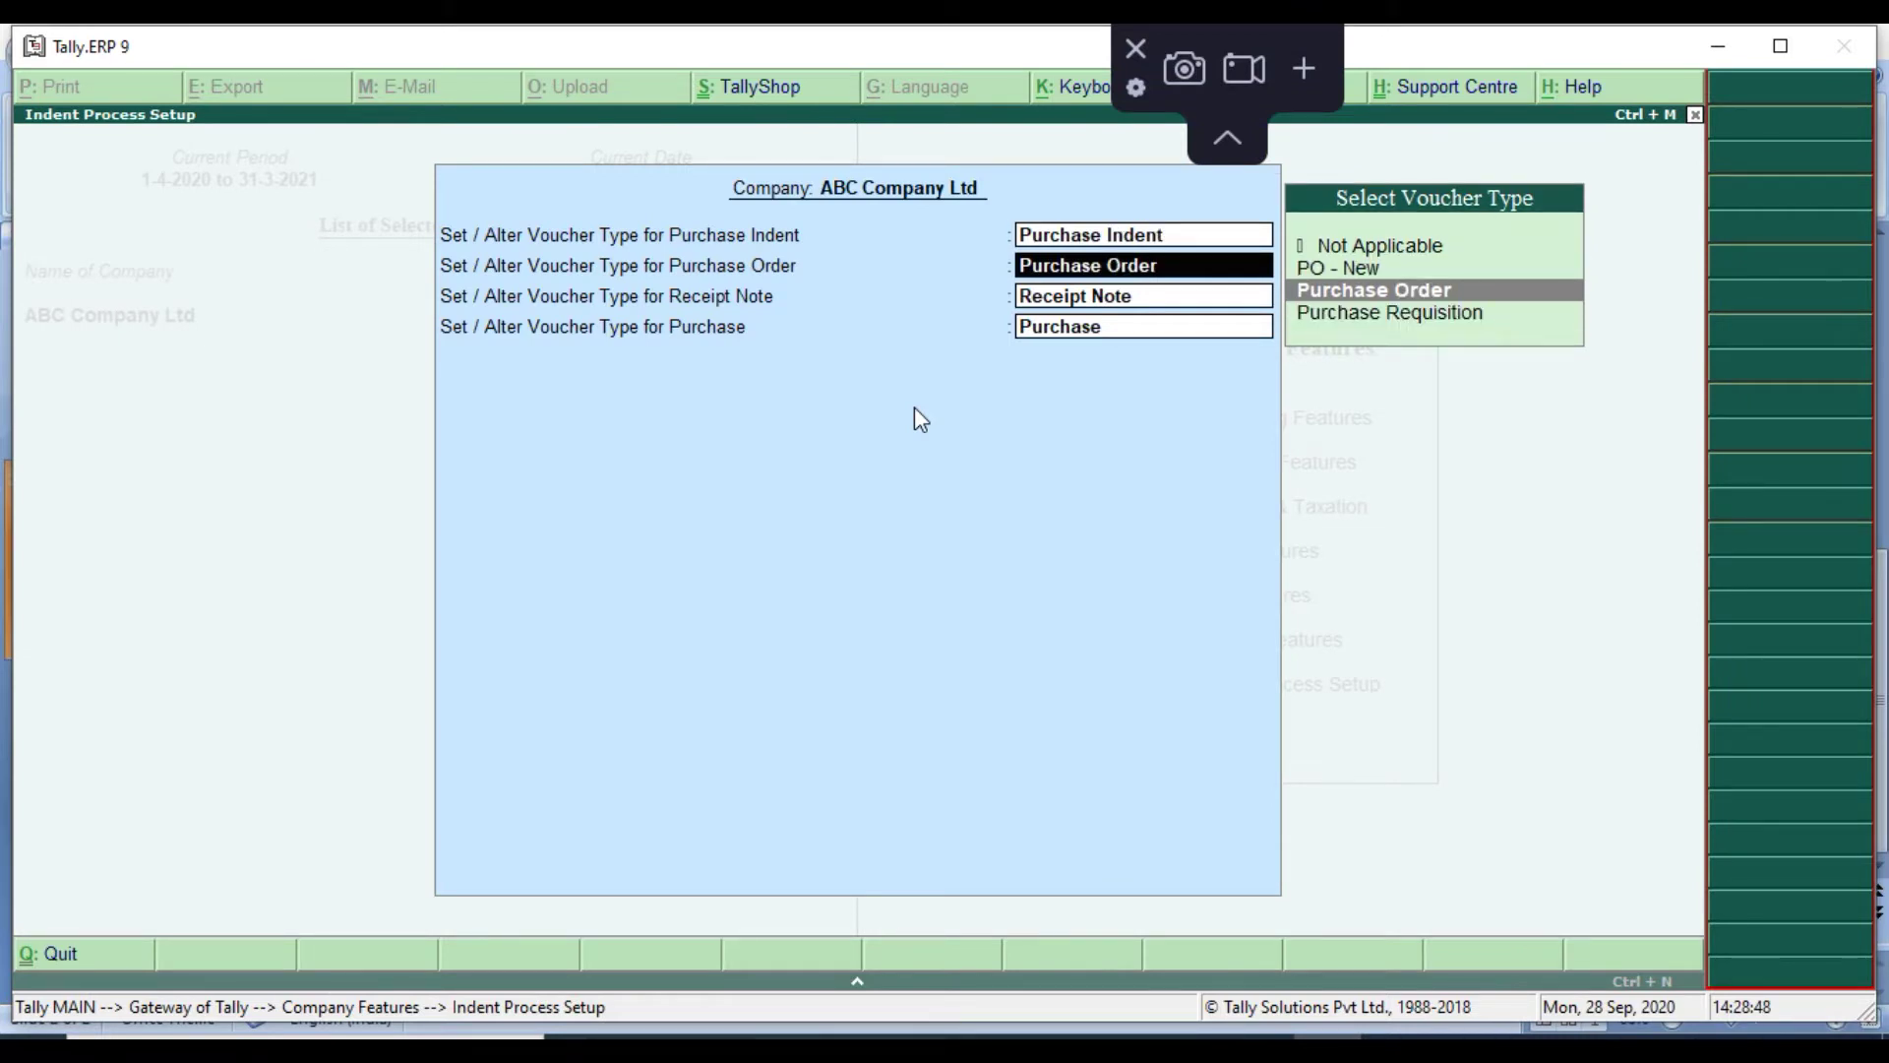
pyautogui.press('Return')
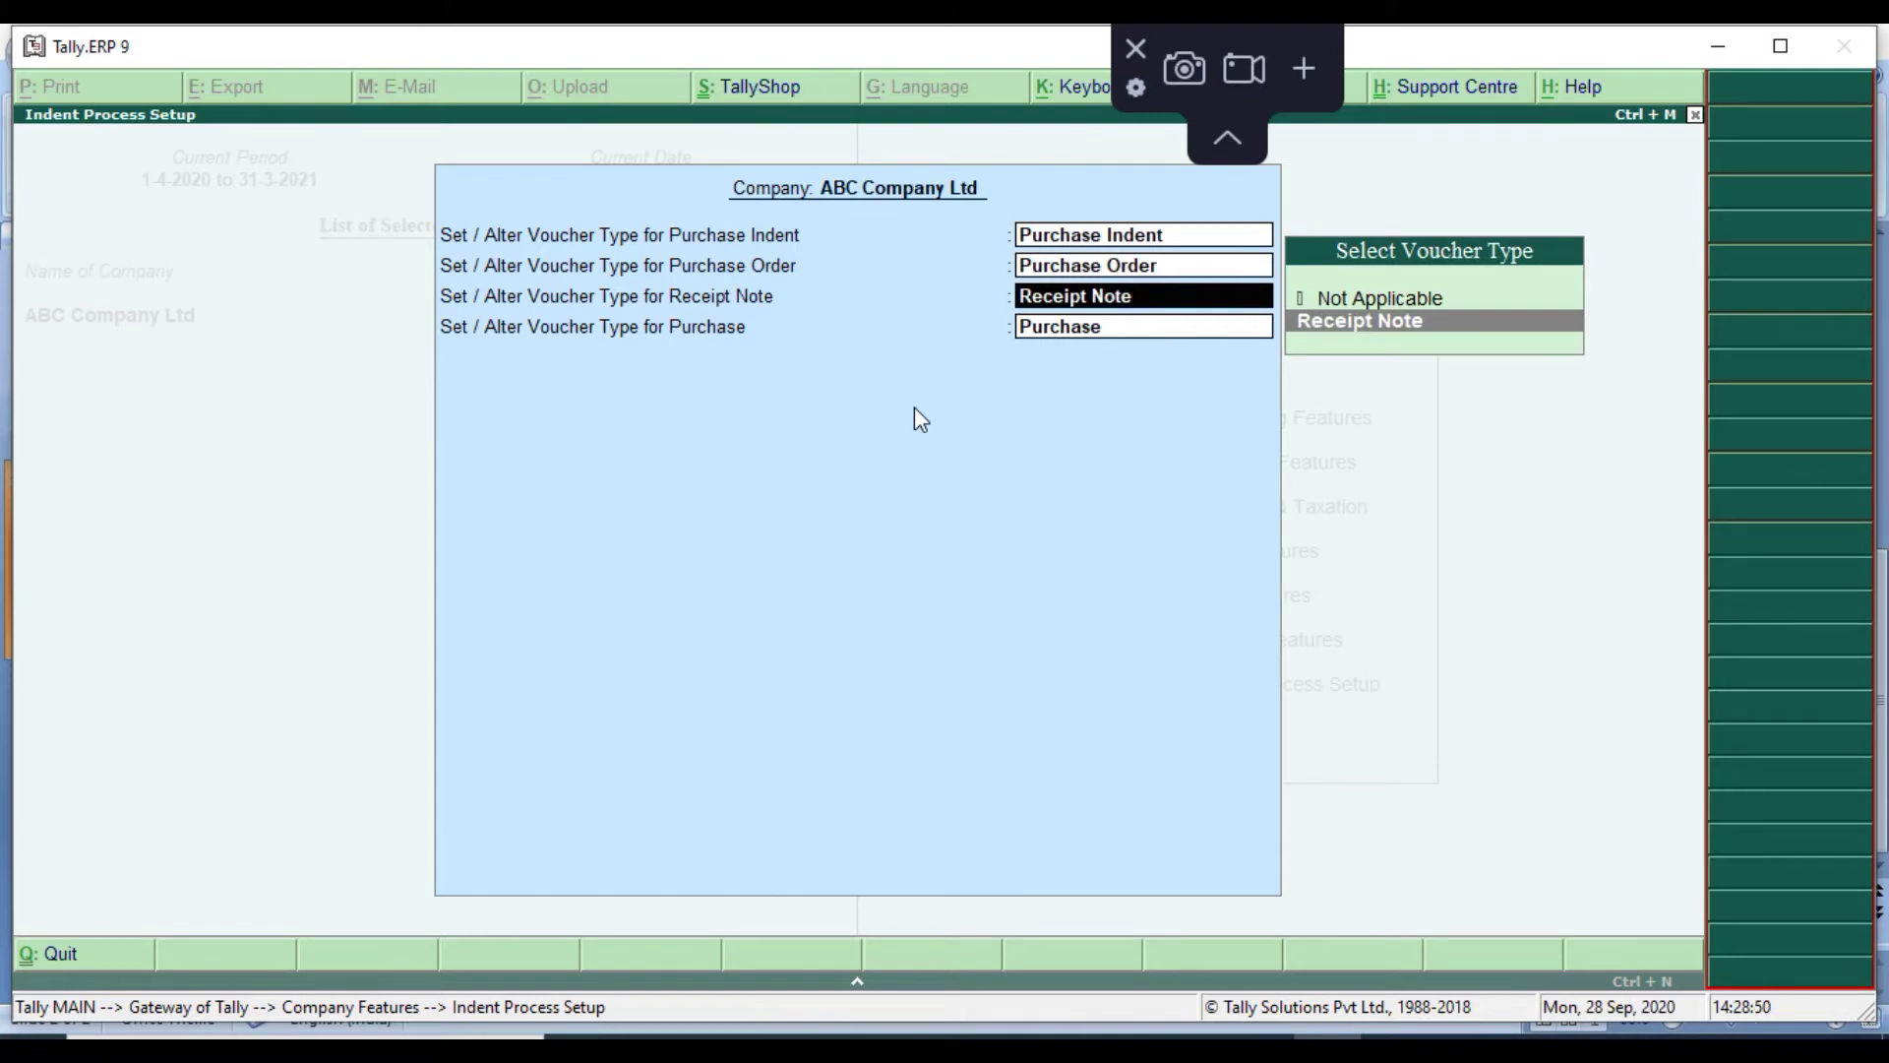
pyautogui.press('Return')
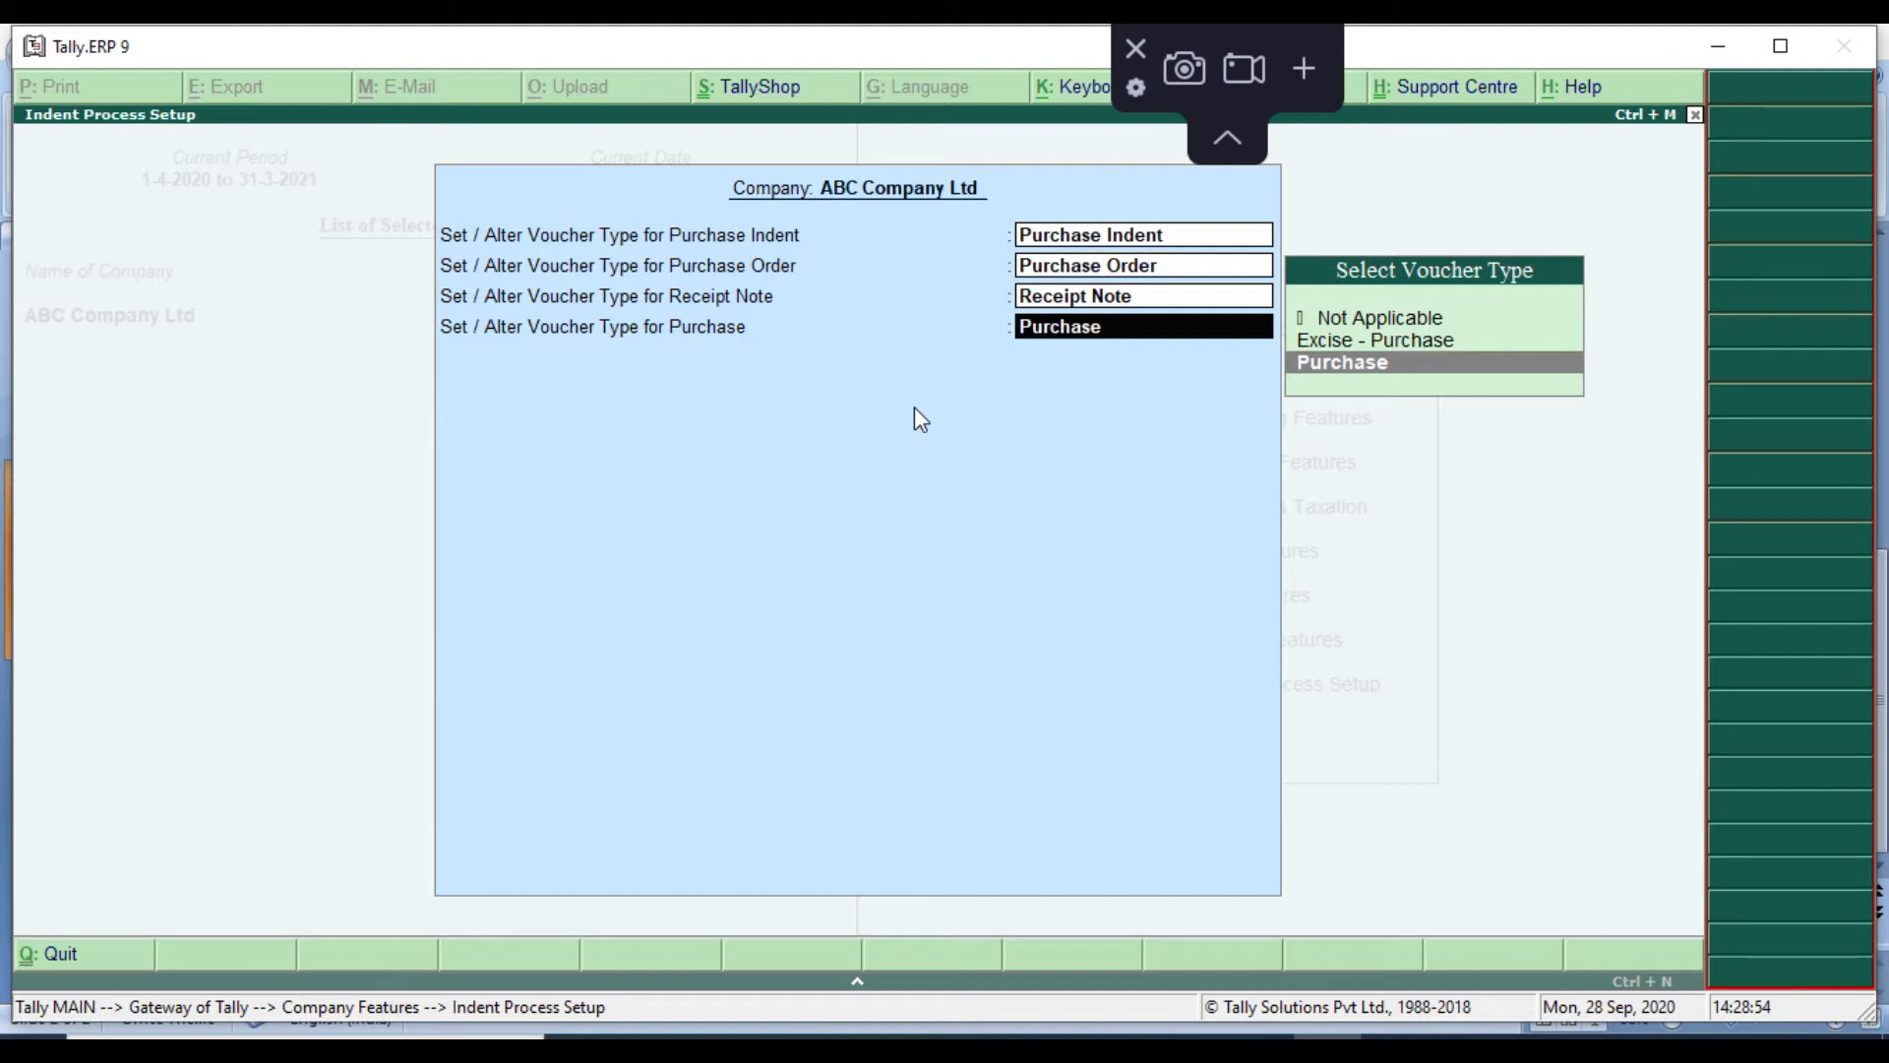
pyautogui.press('Return')
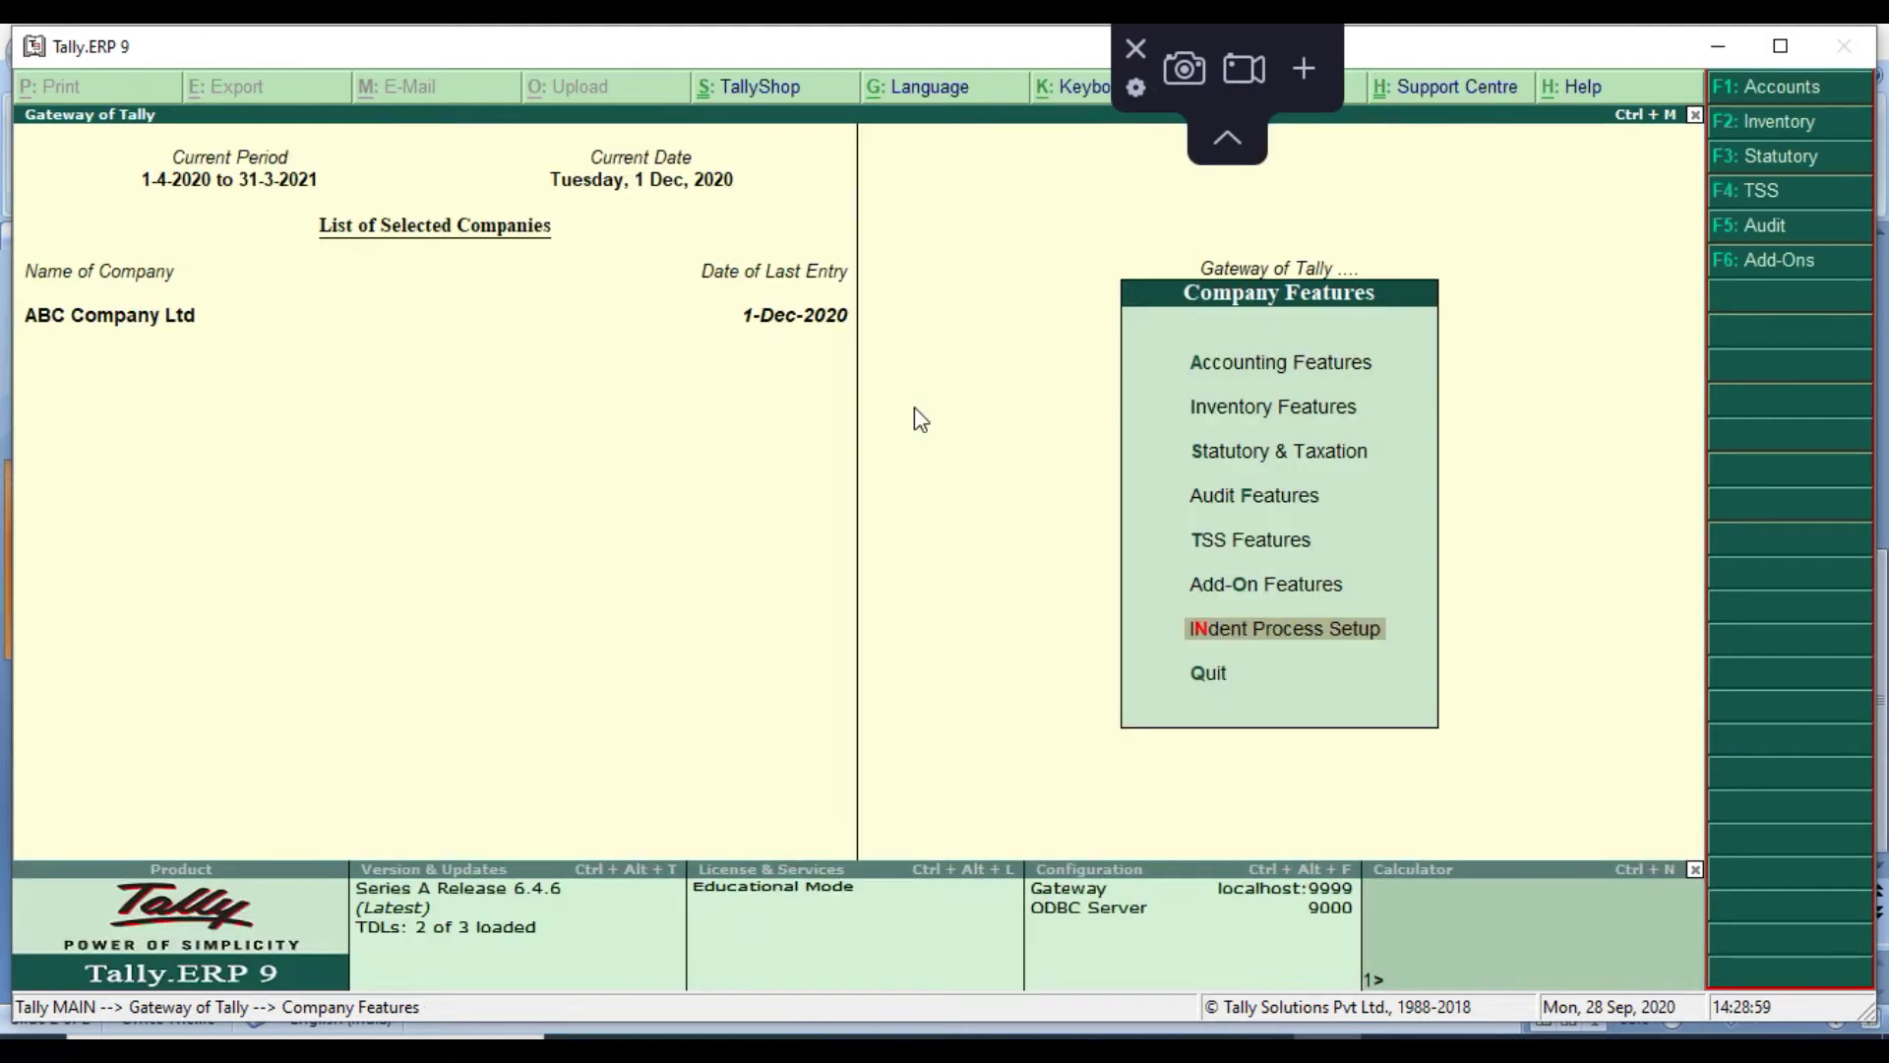
pyautogui.press('Escape')
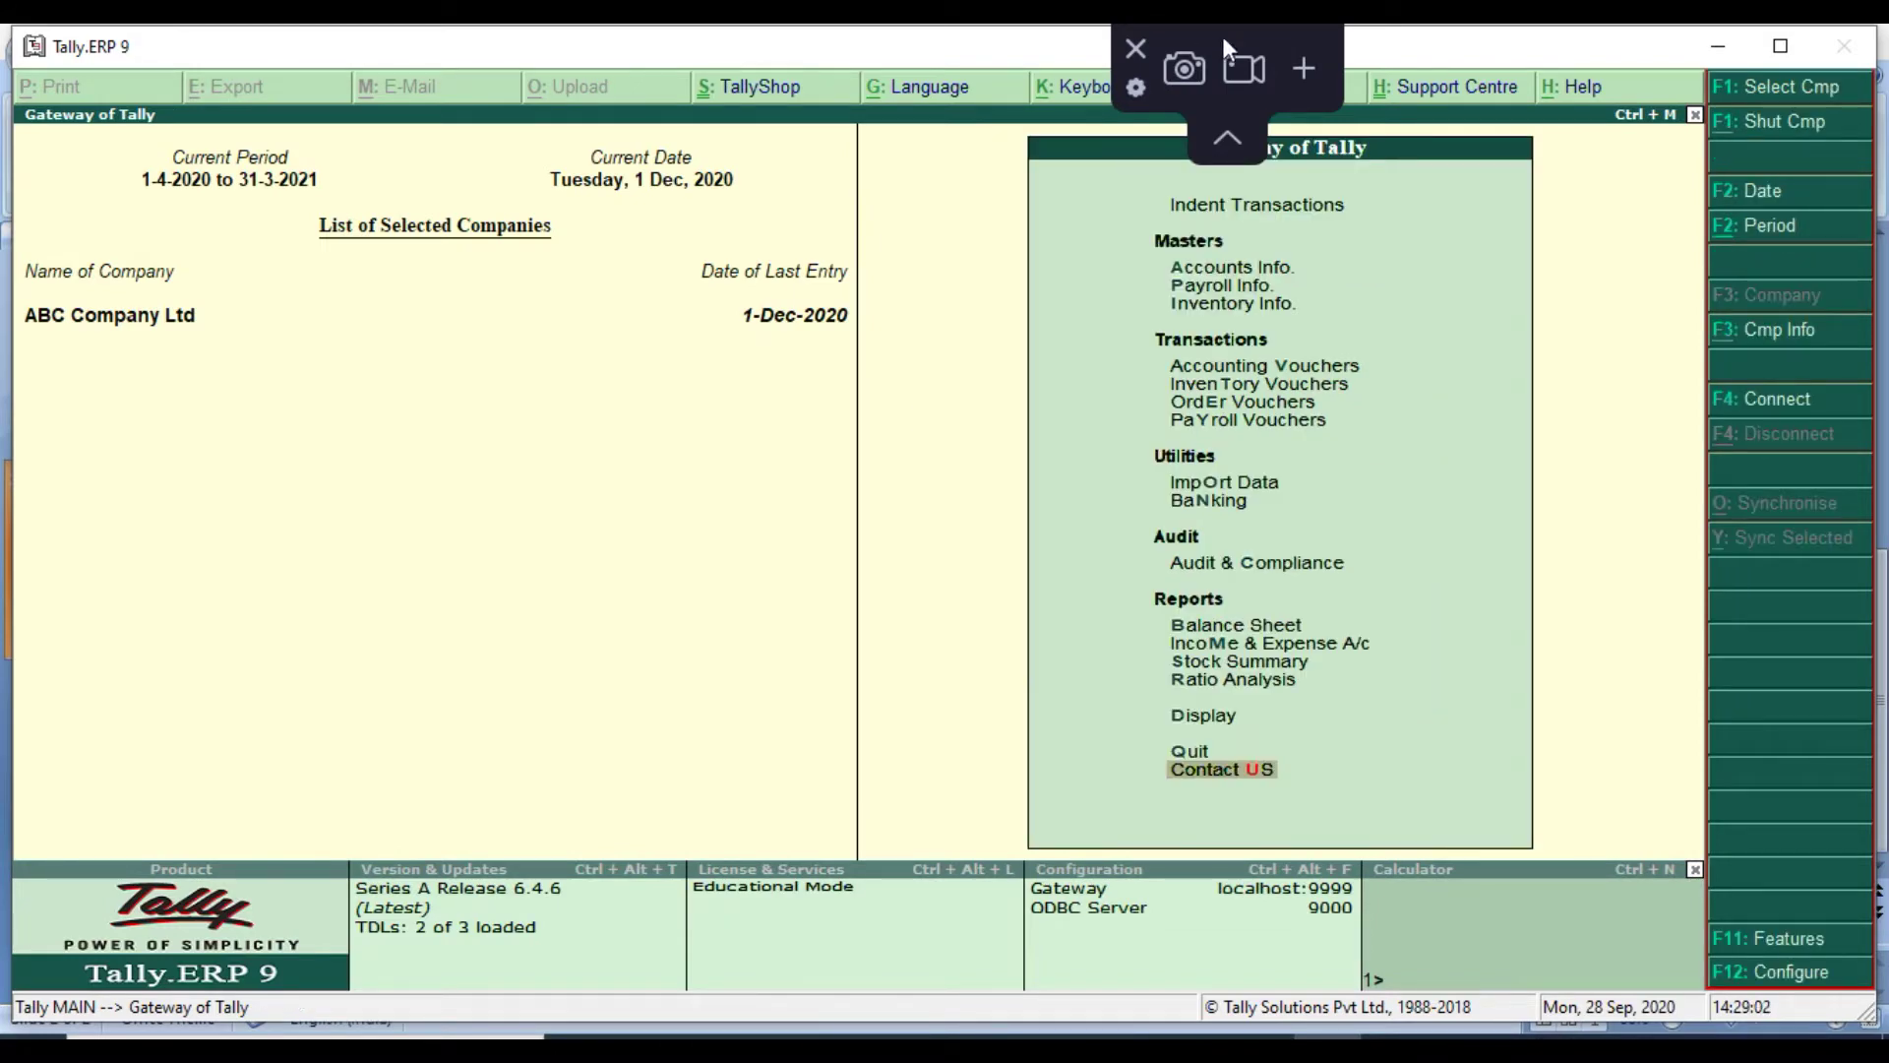
# Examine the transactions and reports offered under Indent Transactions
pyautogui.click(1280, 218)
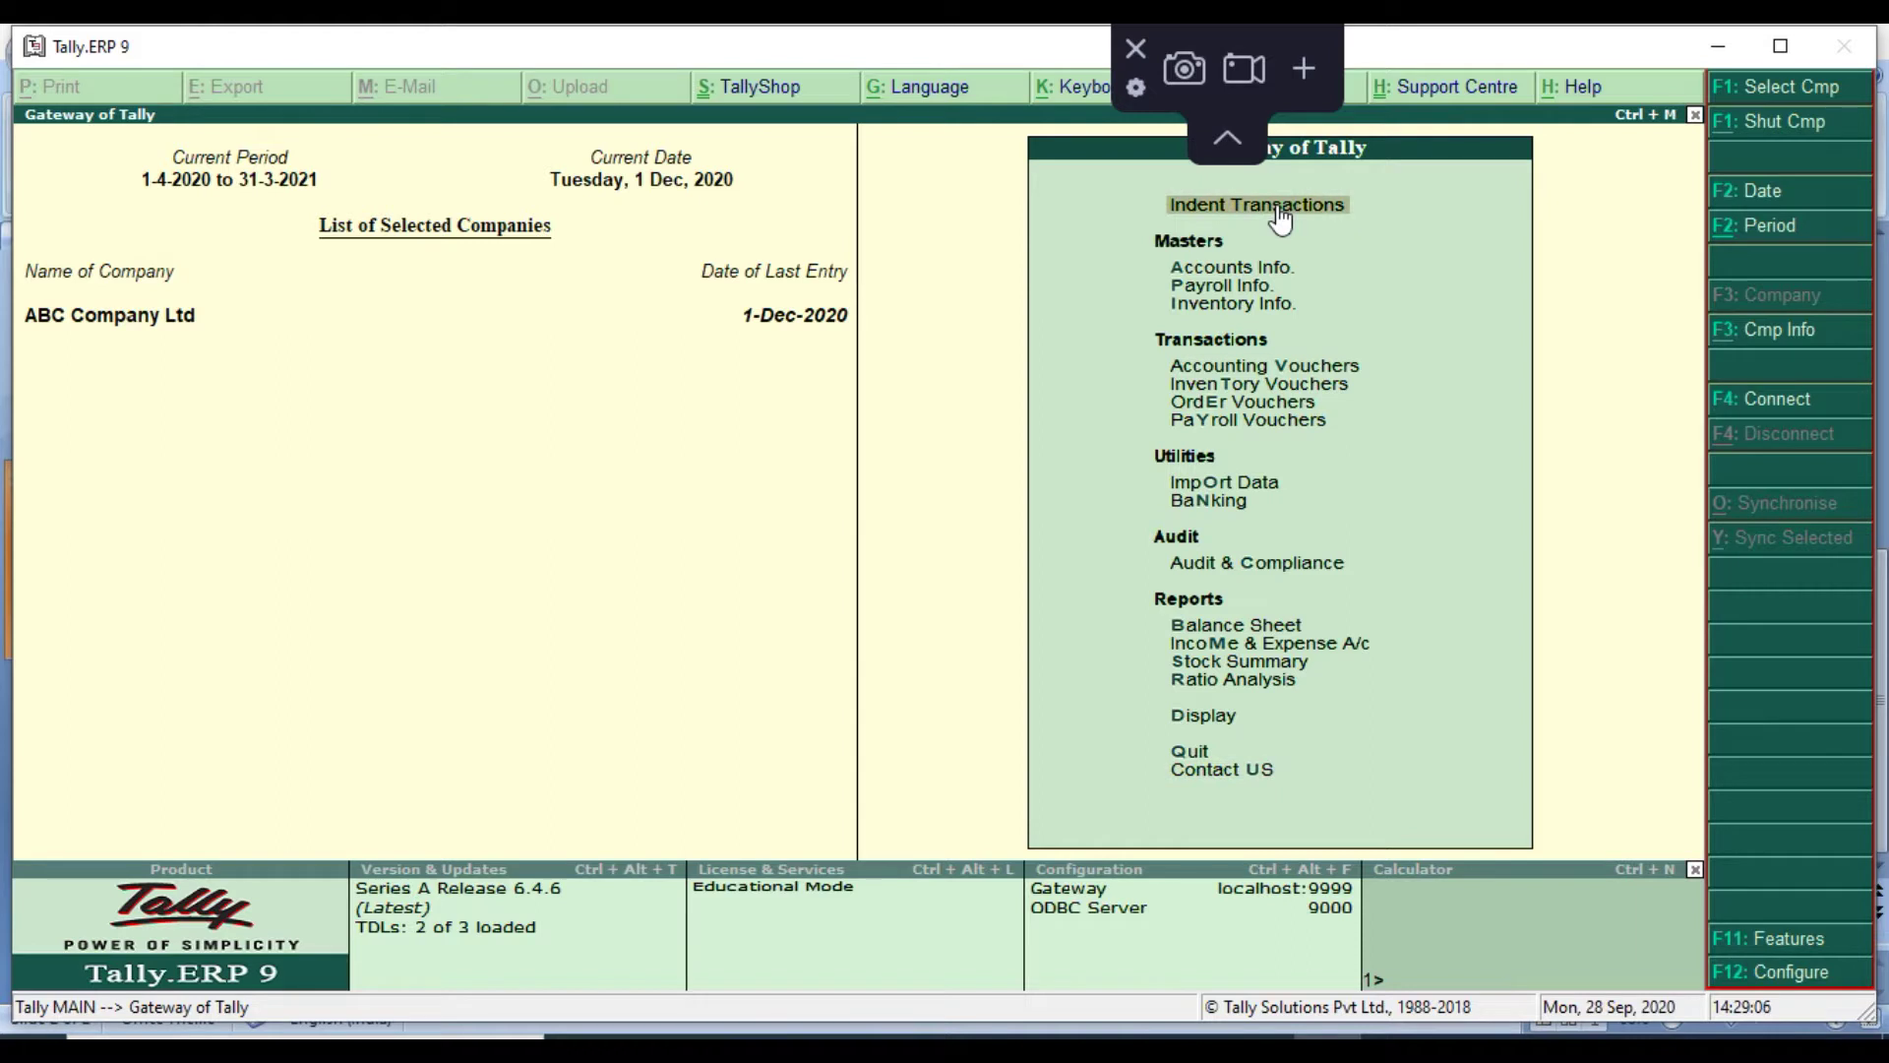
pyautogui.click(1279, 215)
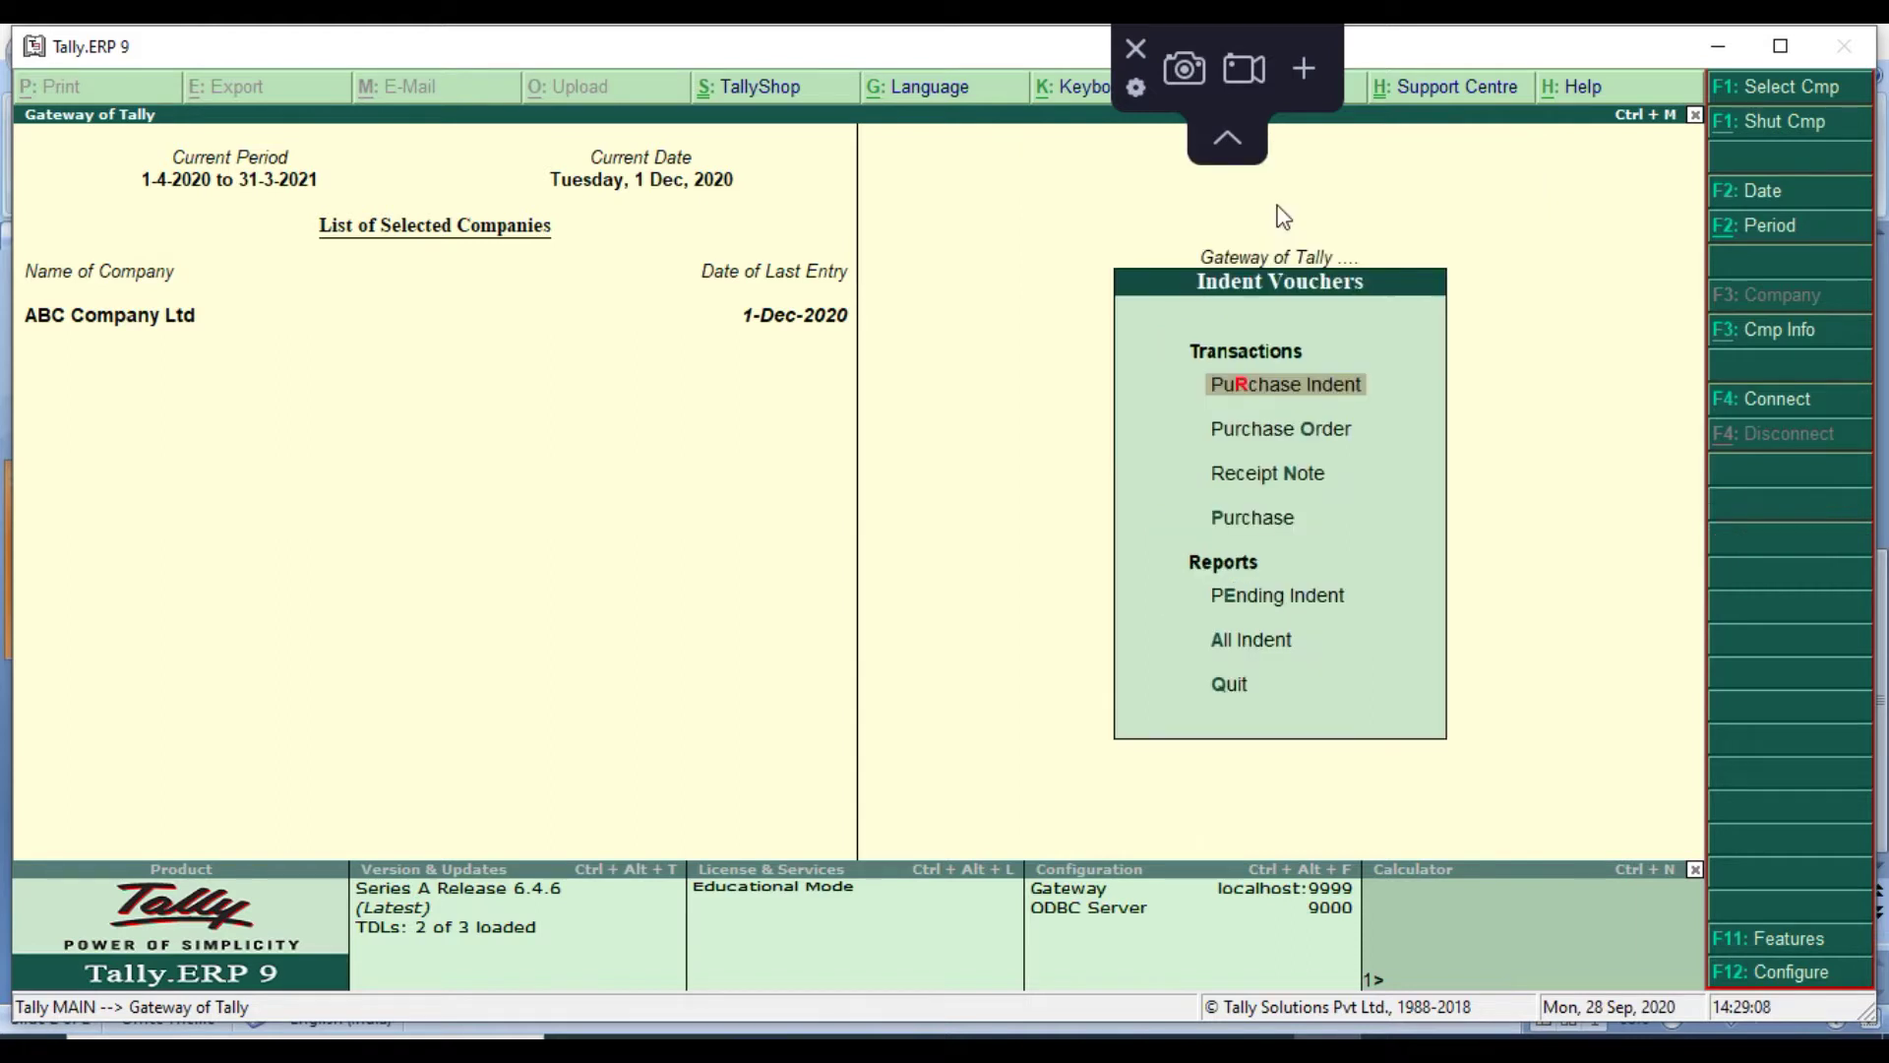
pyautogui.press('Down')
pyautogui.press('Up')
pyautogui.press('Up')
pyautogui.press('Down')
pyautogui.press('Down')
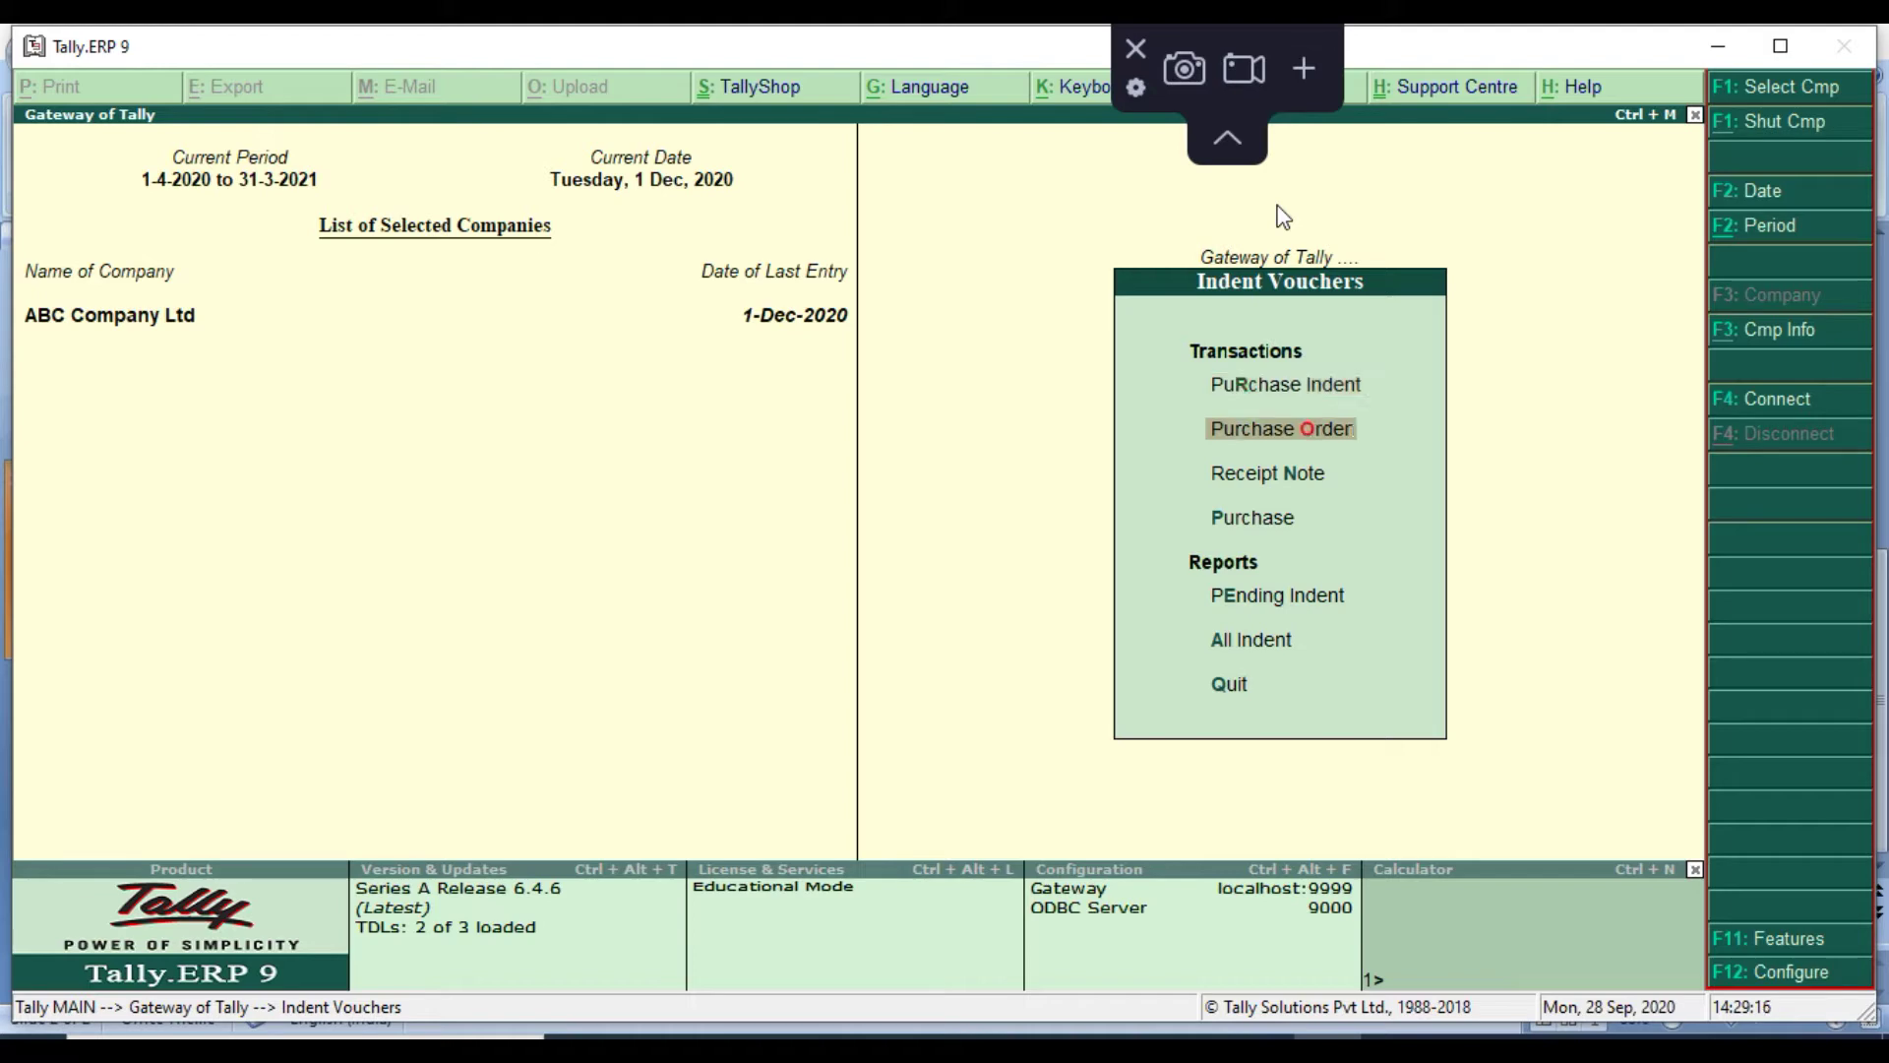
pyautogui.press('Down')
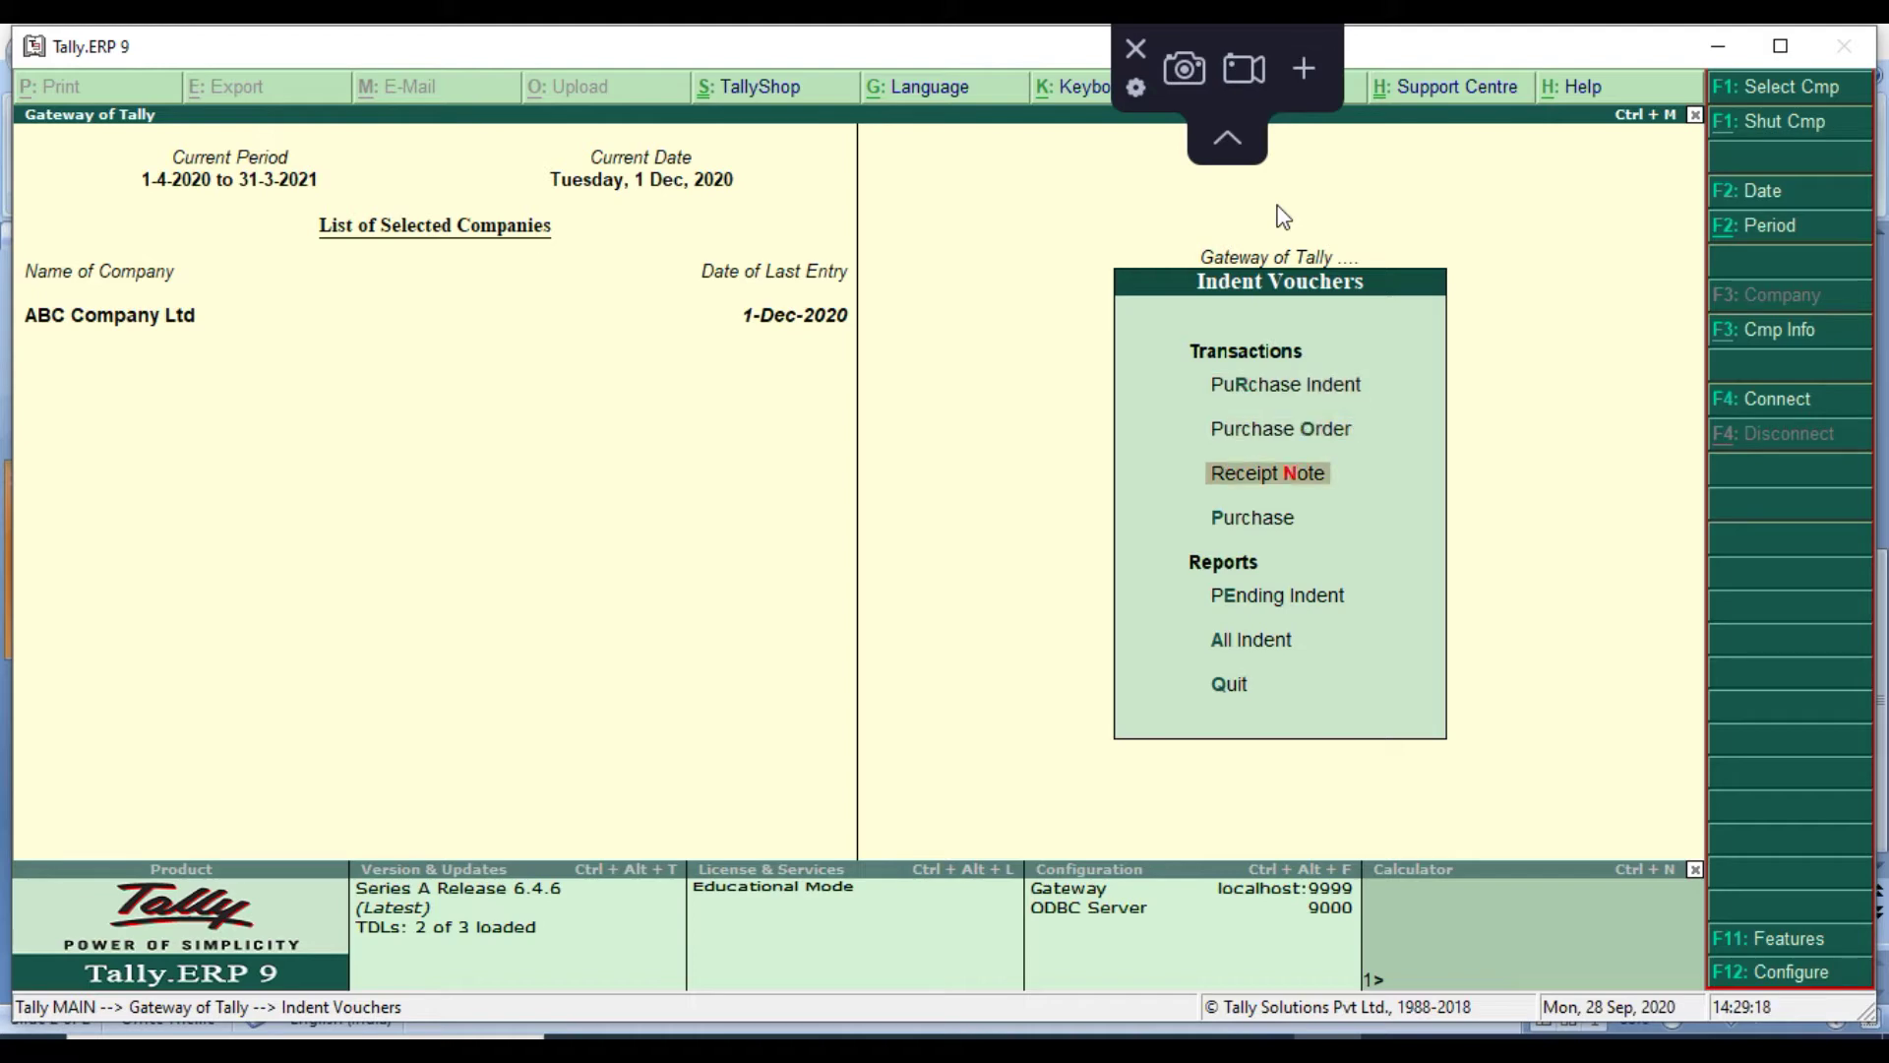
pyautogui.press('Down')
pyautogui.press('Down')
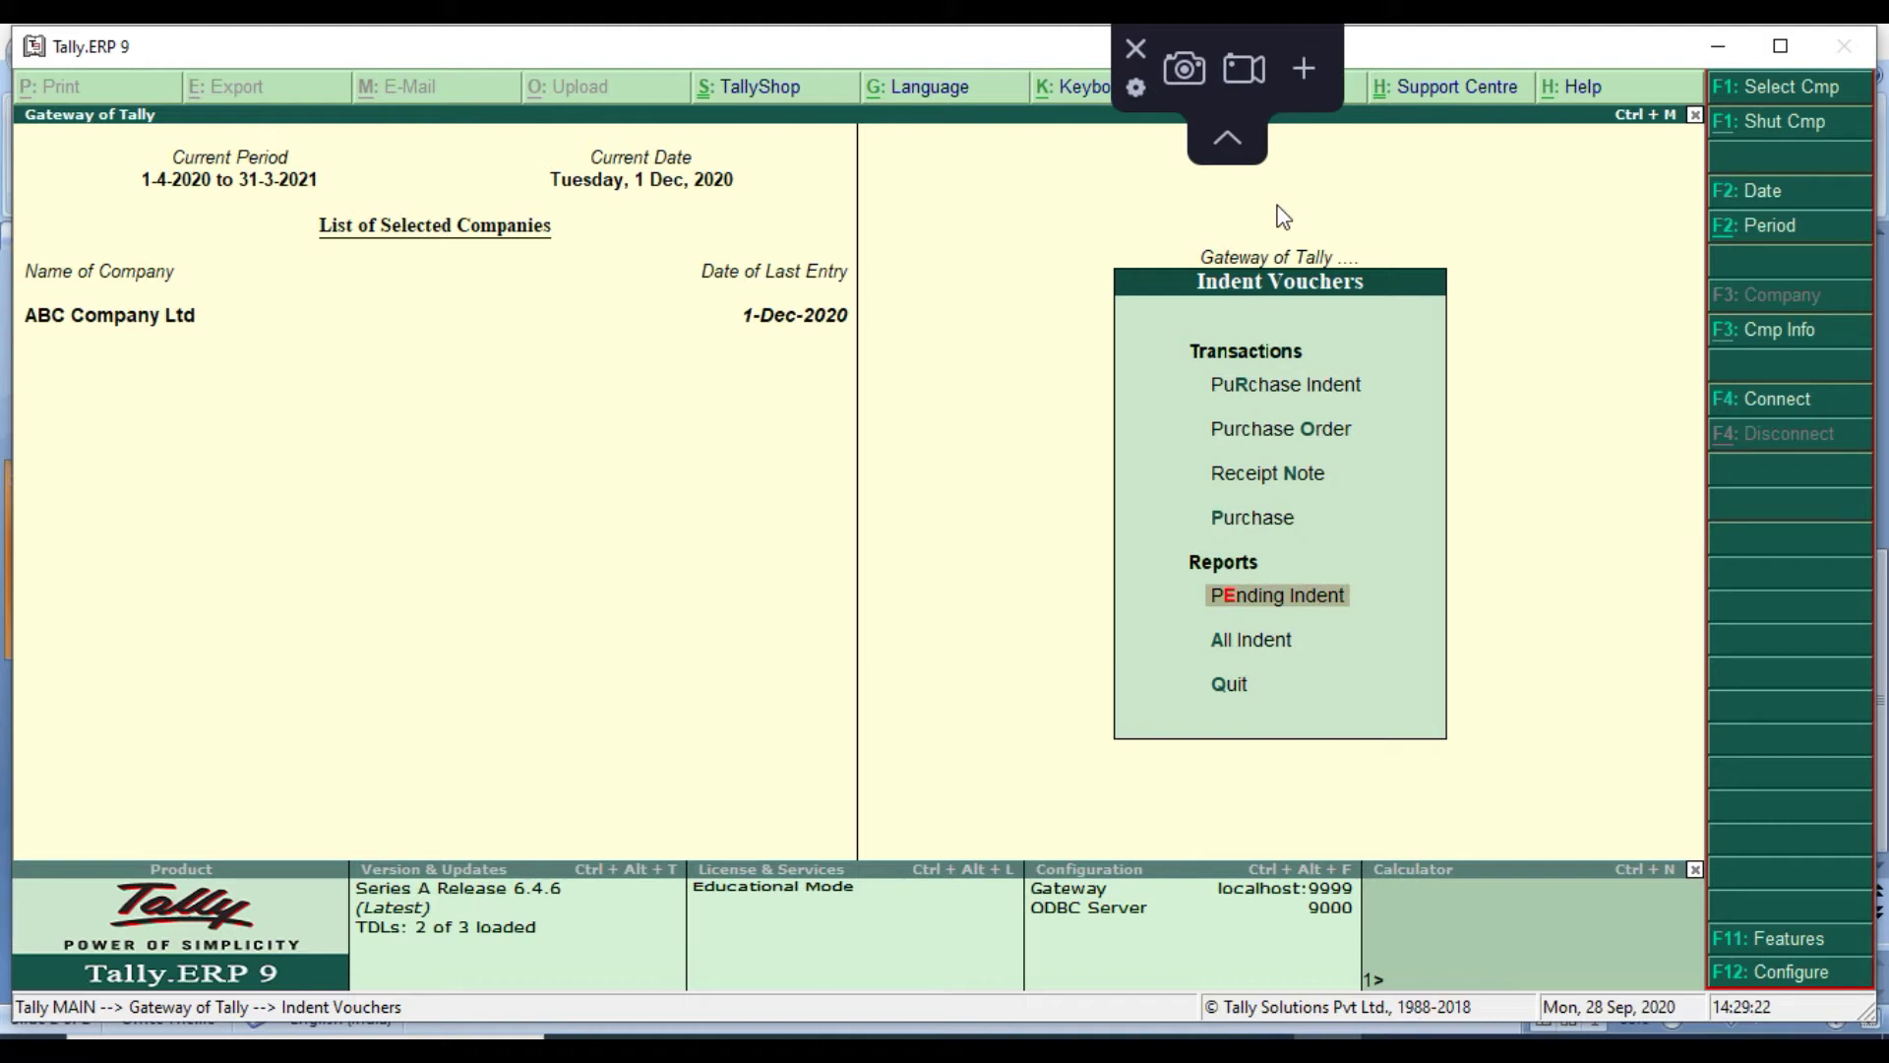
pyautogui.press('Down')
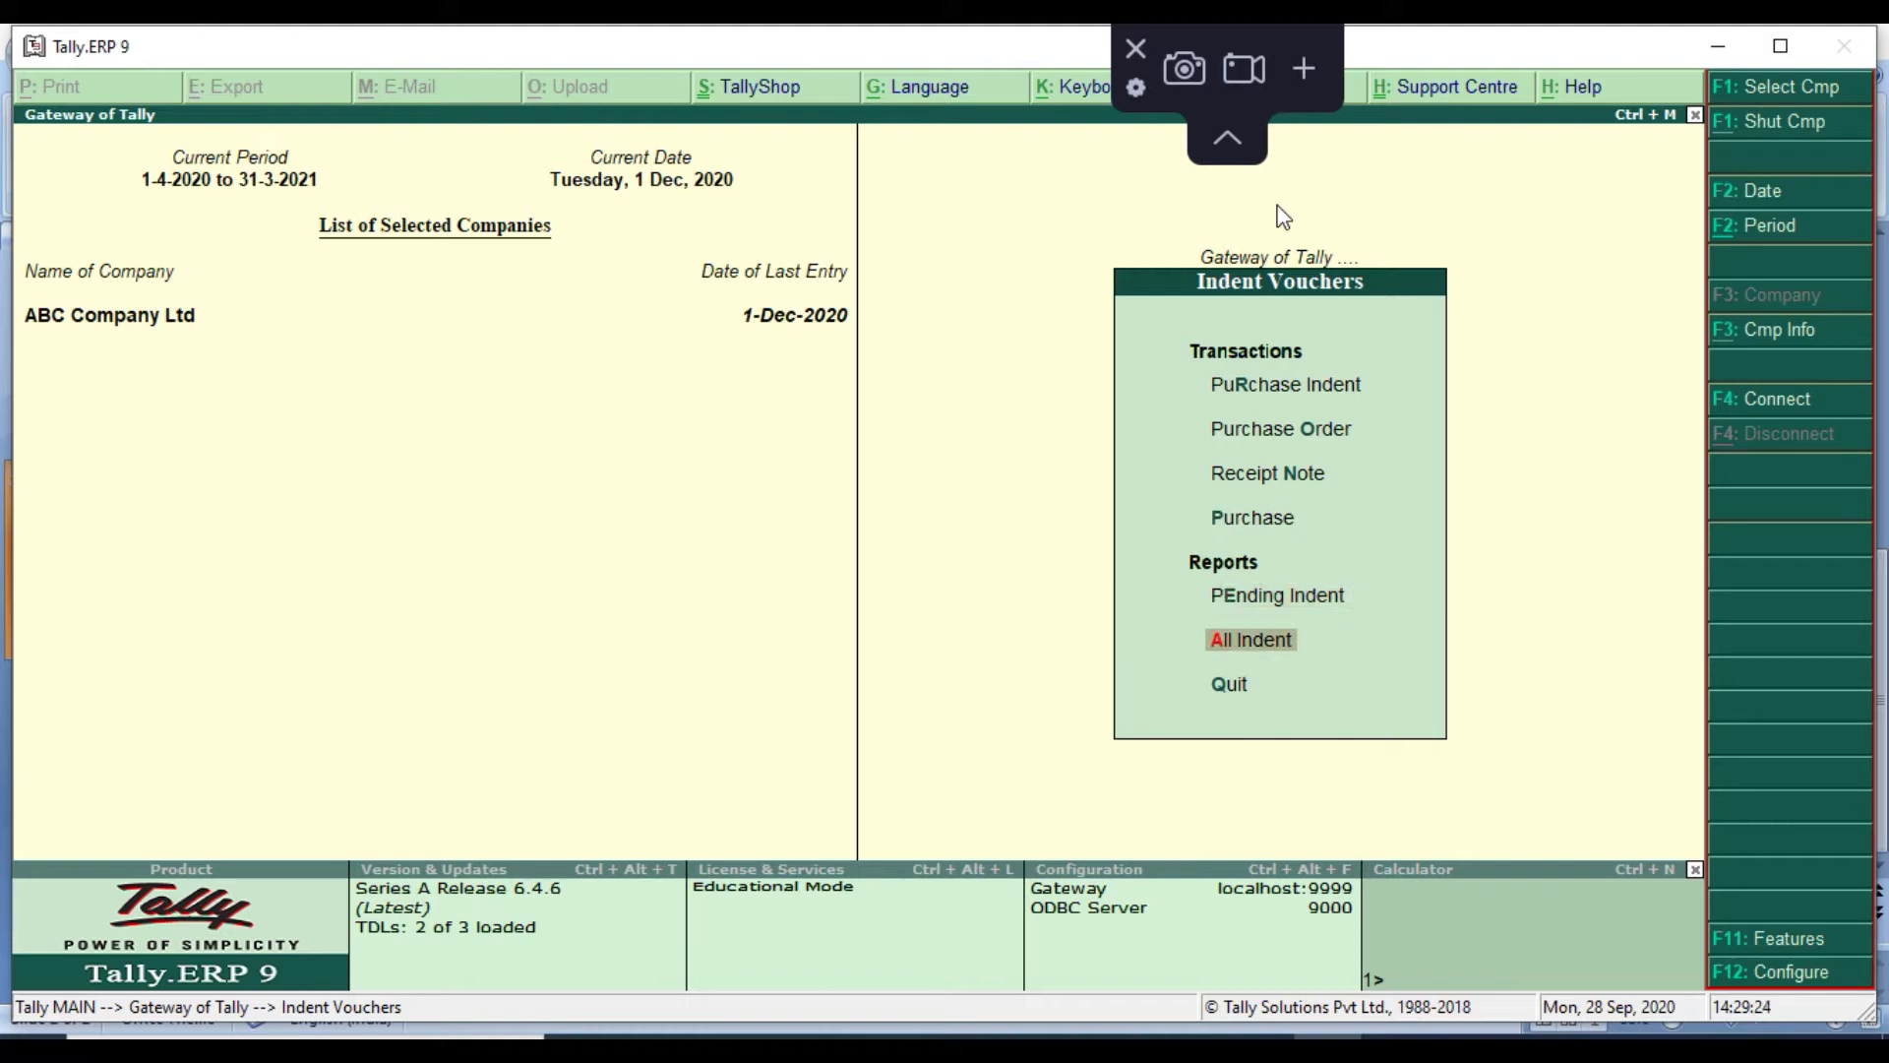
pyautogui.press('Up')
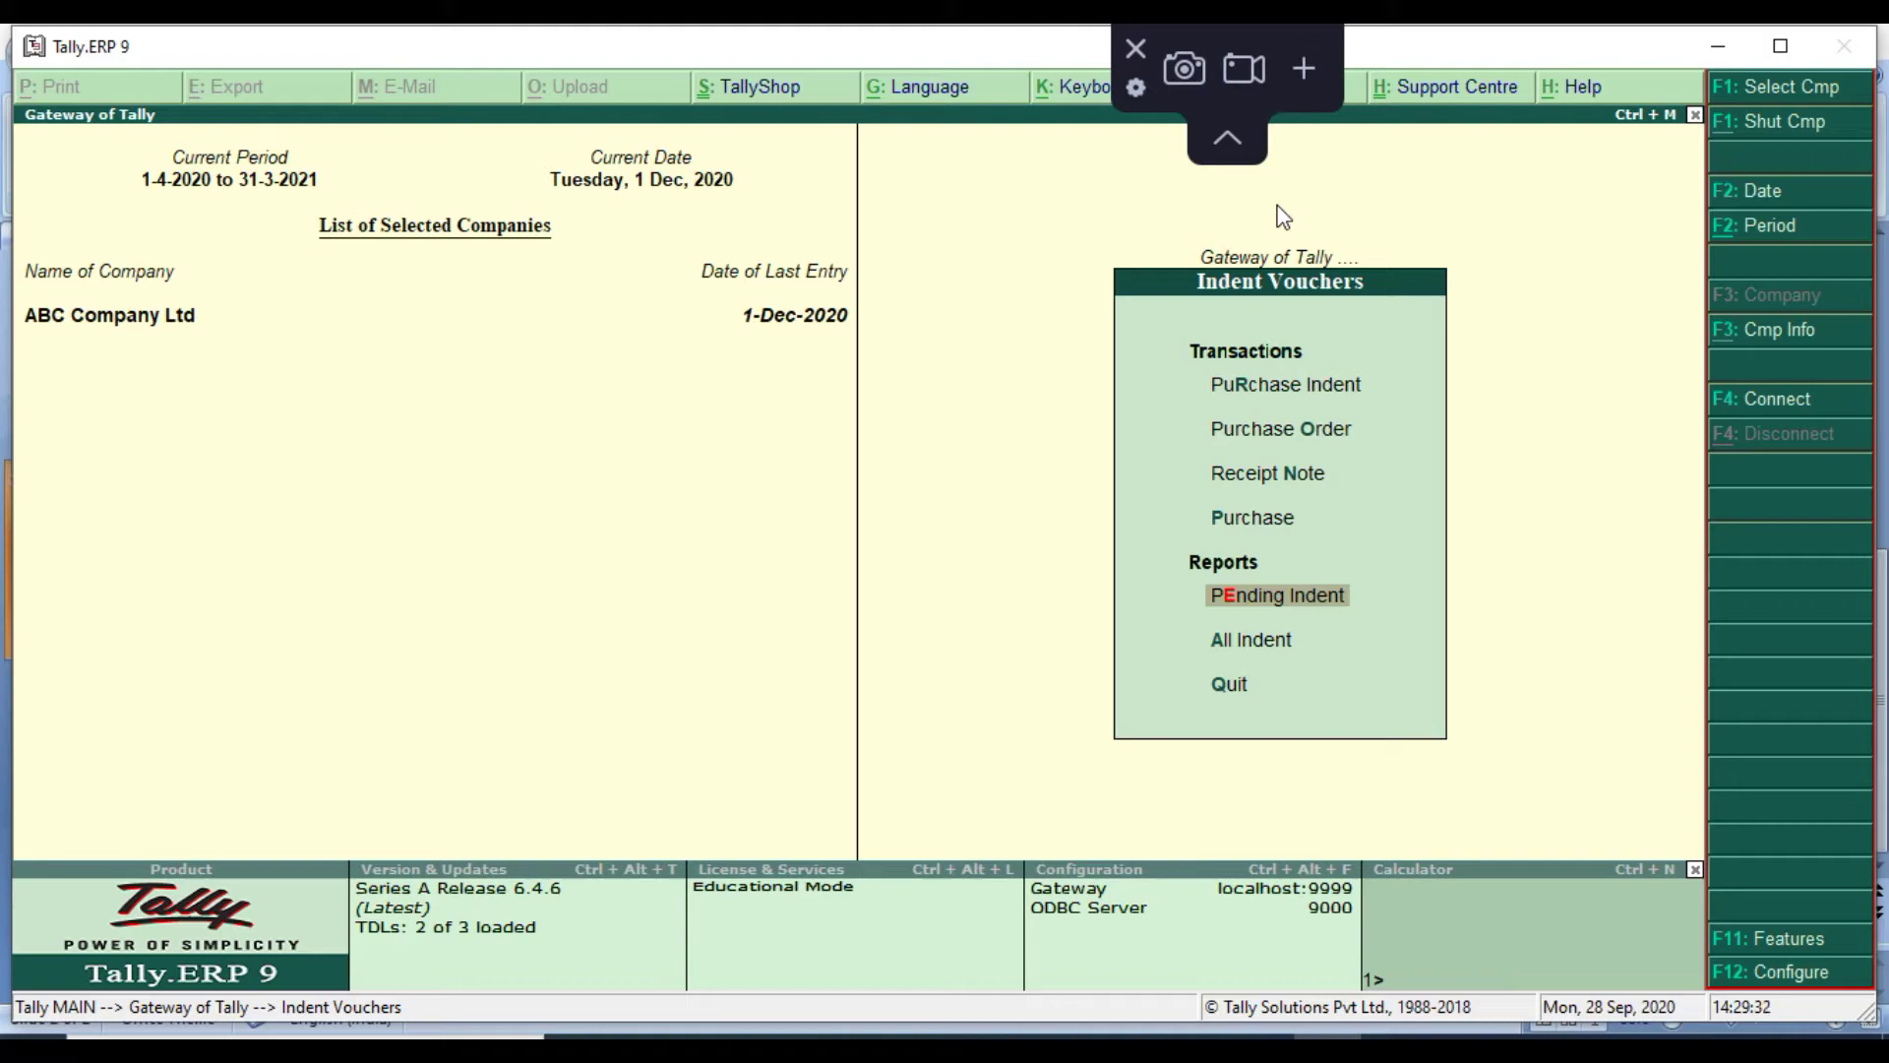
pyautogui.press('Down')
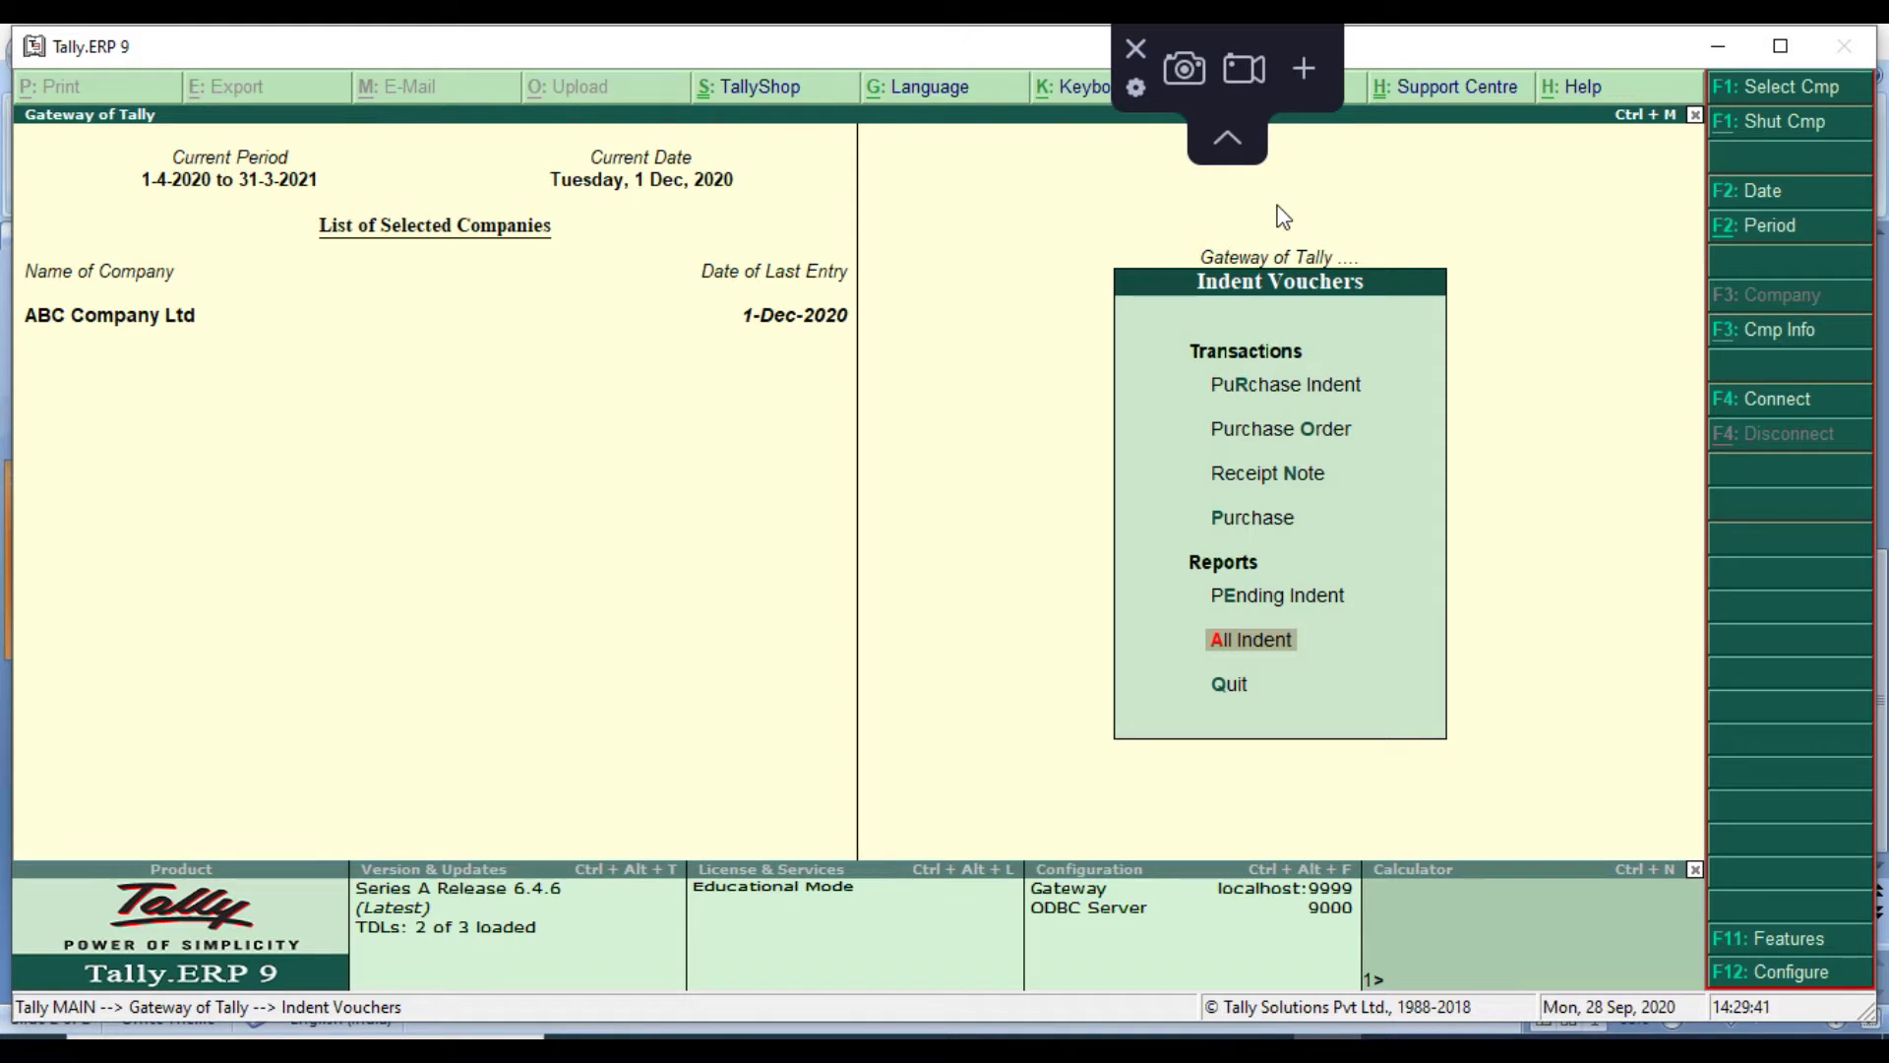
pyautogui.press('Escape')
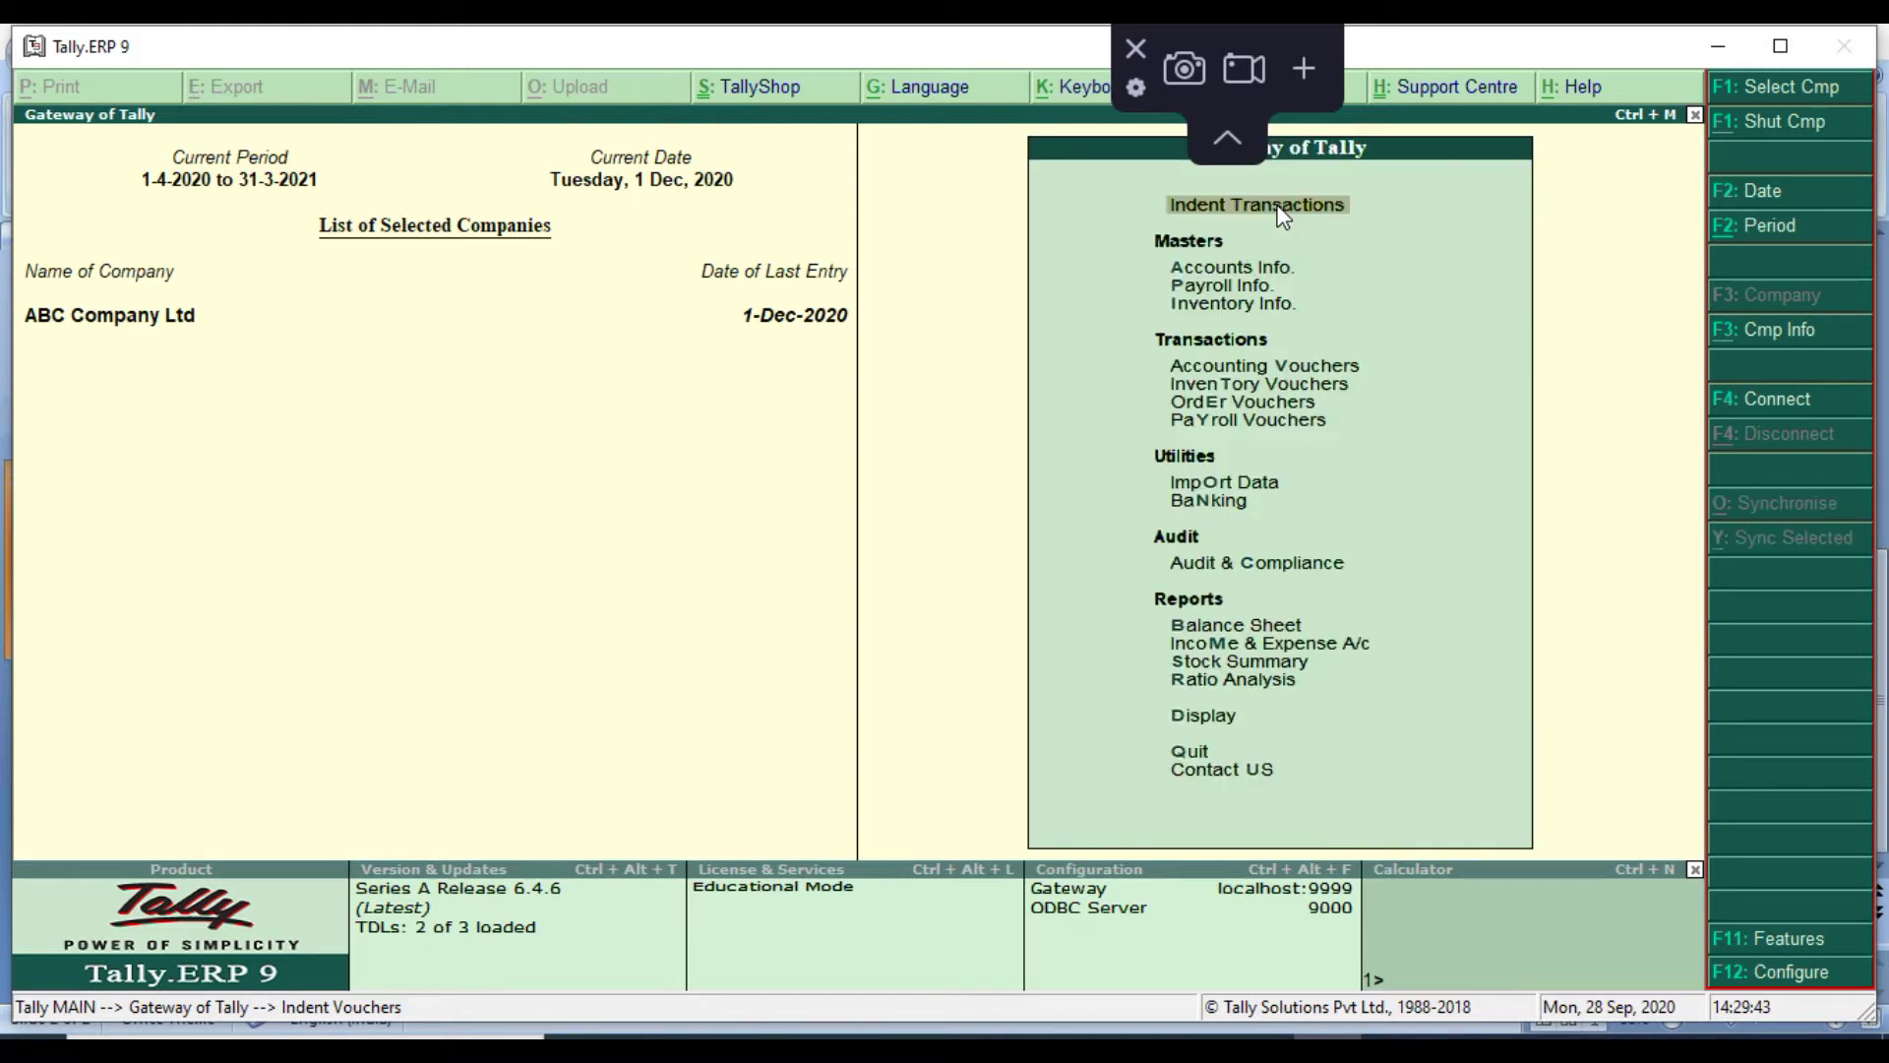
# Open the Purchase Indent voucher type for alteration from the accounts masters
pyautogui.press('Down')
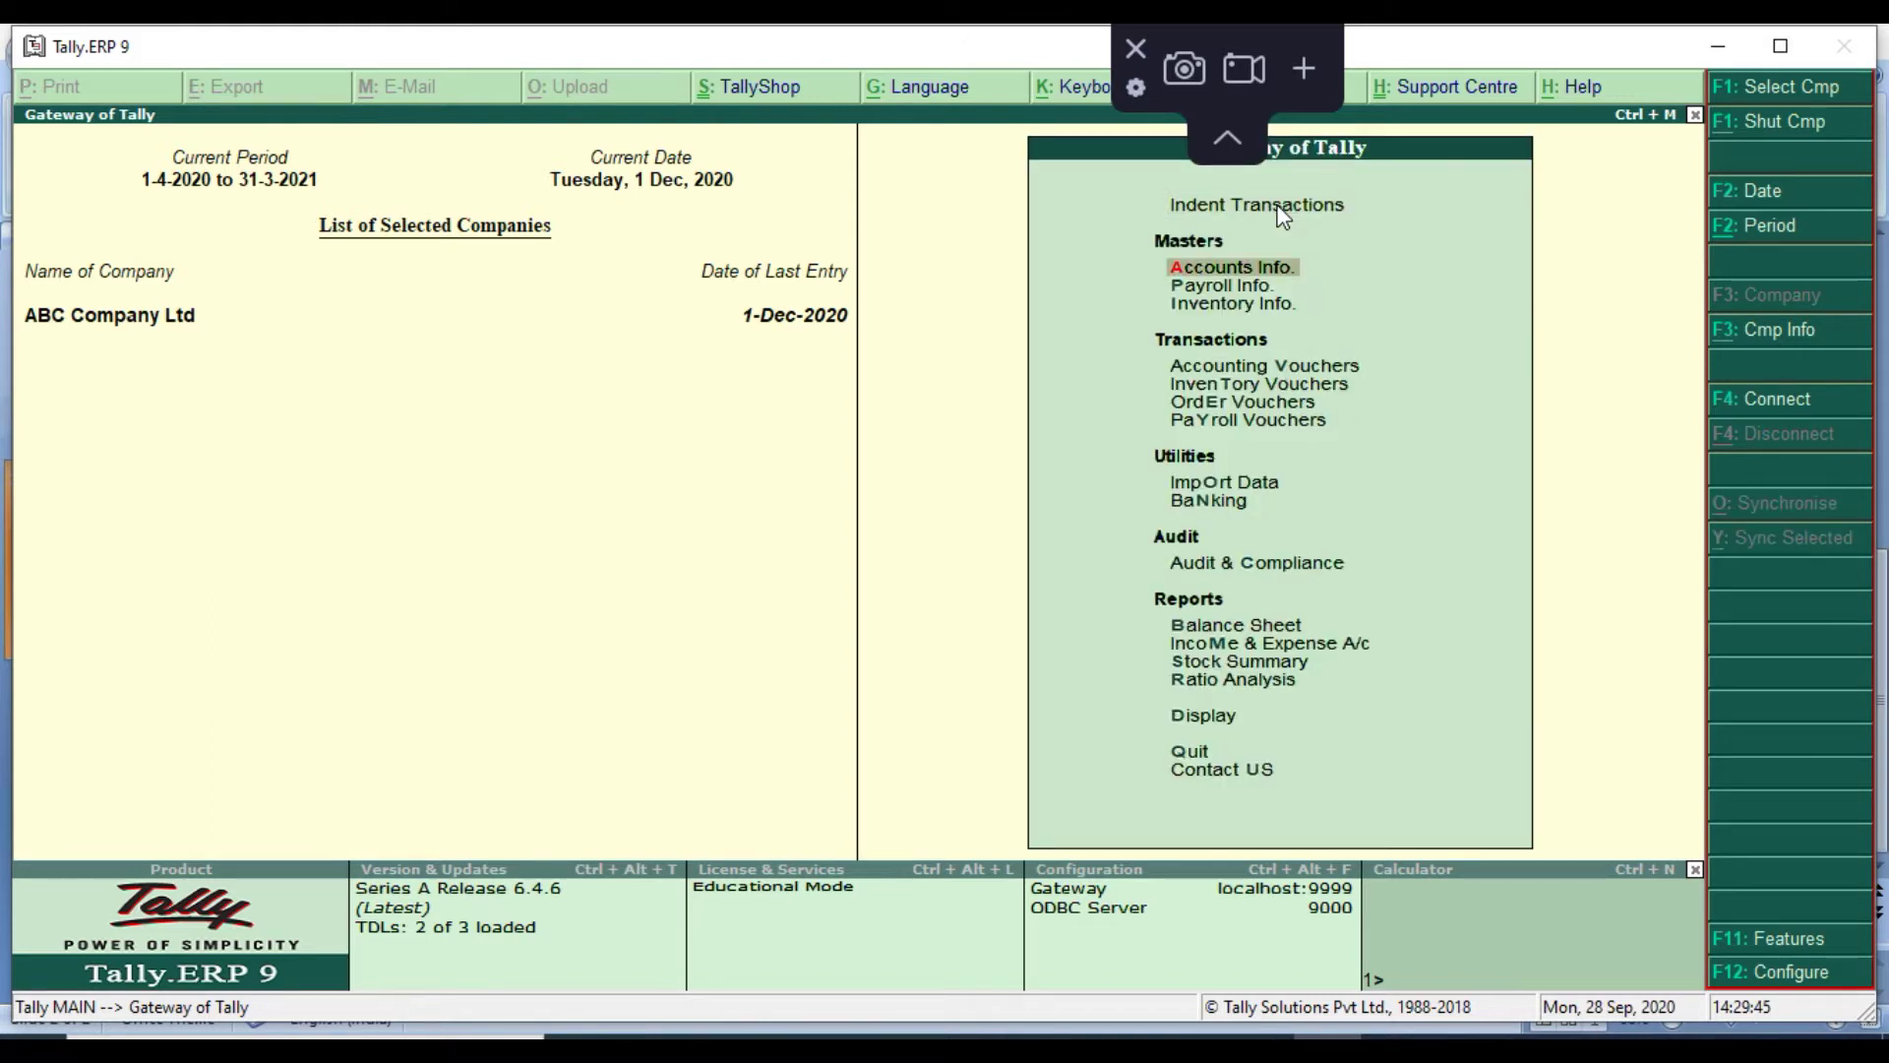
pyautogui.press('Return')
pyautogui.press('Down')
pyautogui.press('Down')
pyautogui.press('Down')
pyautogui.press('Down')
pyautogui.press('Down')
pyautogui.press('Down')
pyautogui.press('Down')
pyautogui.press('Return')
pyautogui.press('Down')
pyautogui.press('Down')
pyautogui.press('Return')
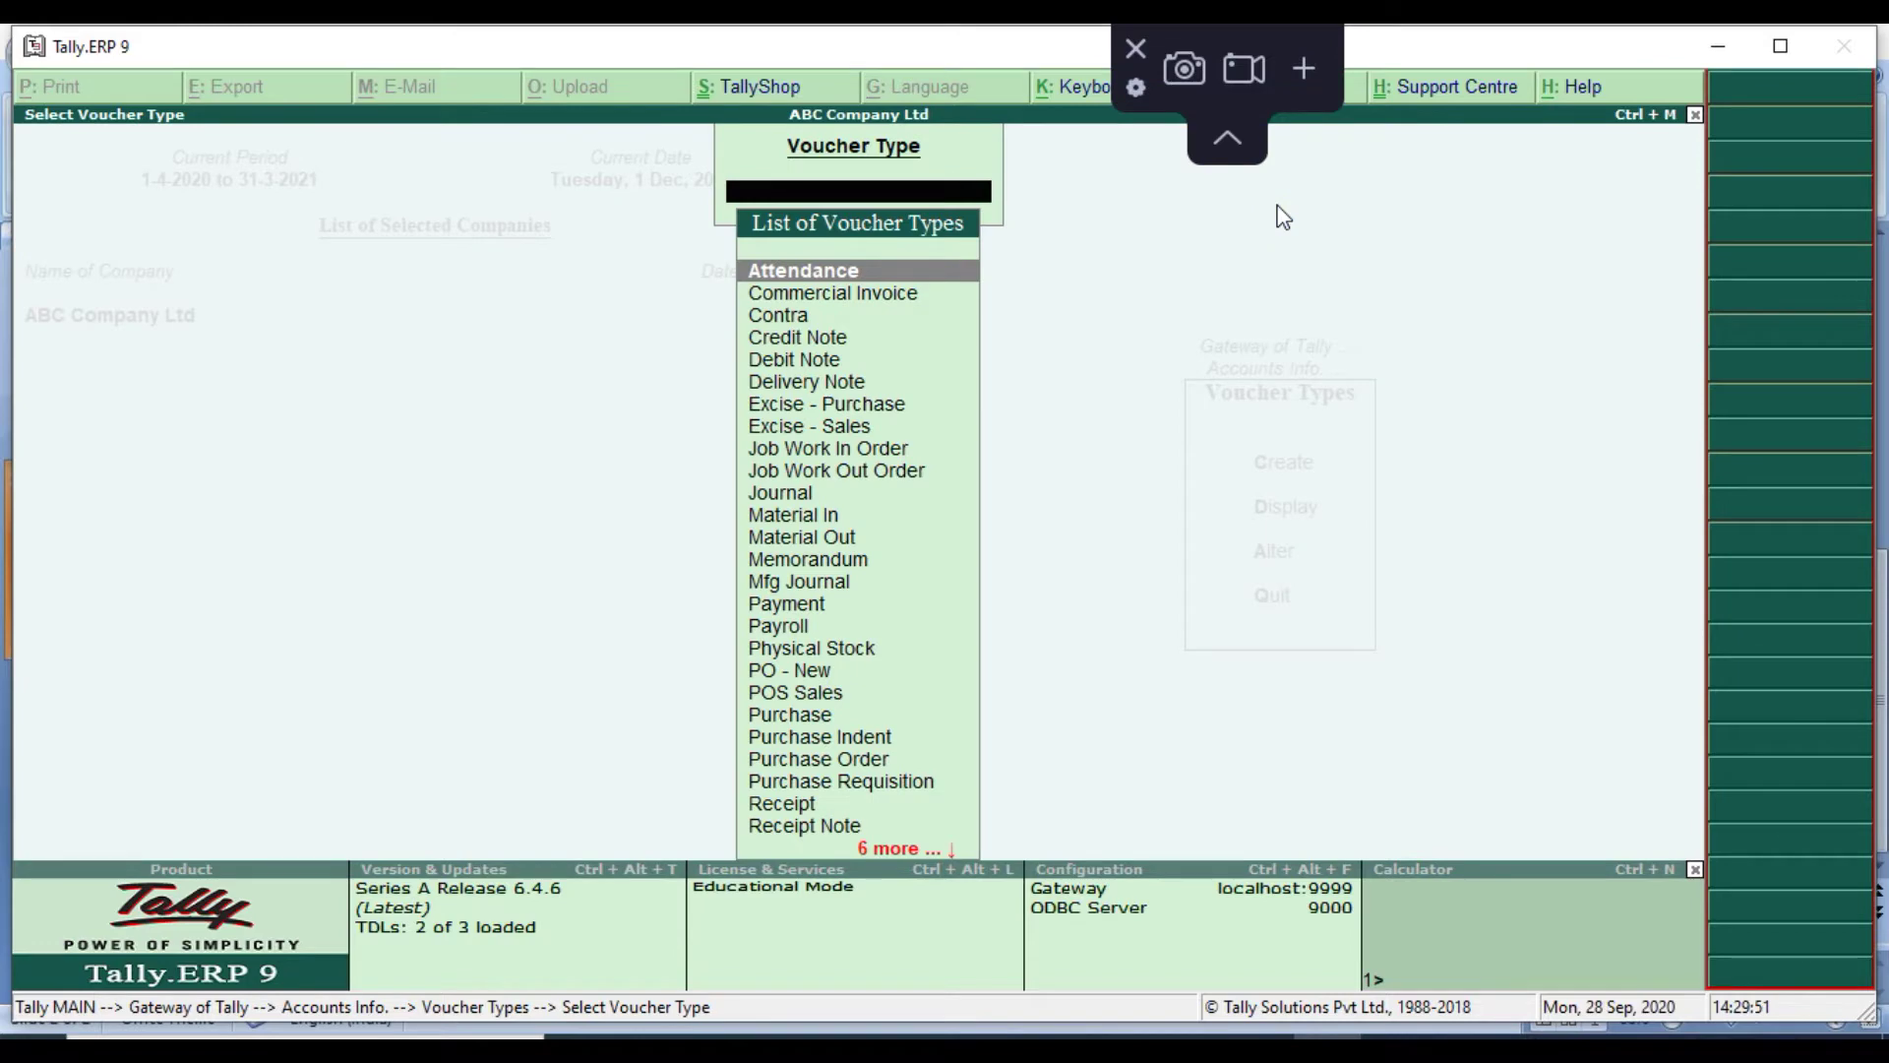
pyautogui.write('Pur')
pyautogui.press('Down')
pyautogui.press('Down')
pyautogui.press('Return')
# Examine the Purchase Indent voucher type's numbering, purchase-indent and printing settings, and accept the form
pyautogui.press('Return')
pyautogui.press('Return')
pyautogui.press('Return')
pyautogui.press('Return')
pyautogui.press('Return')
pyautogui.press('Return')
pyautogui.press('Return')
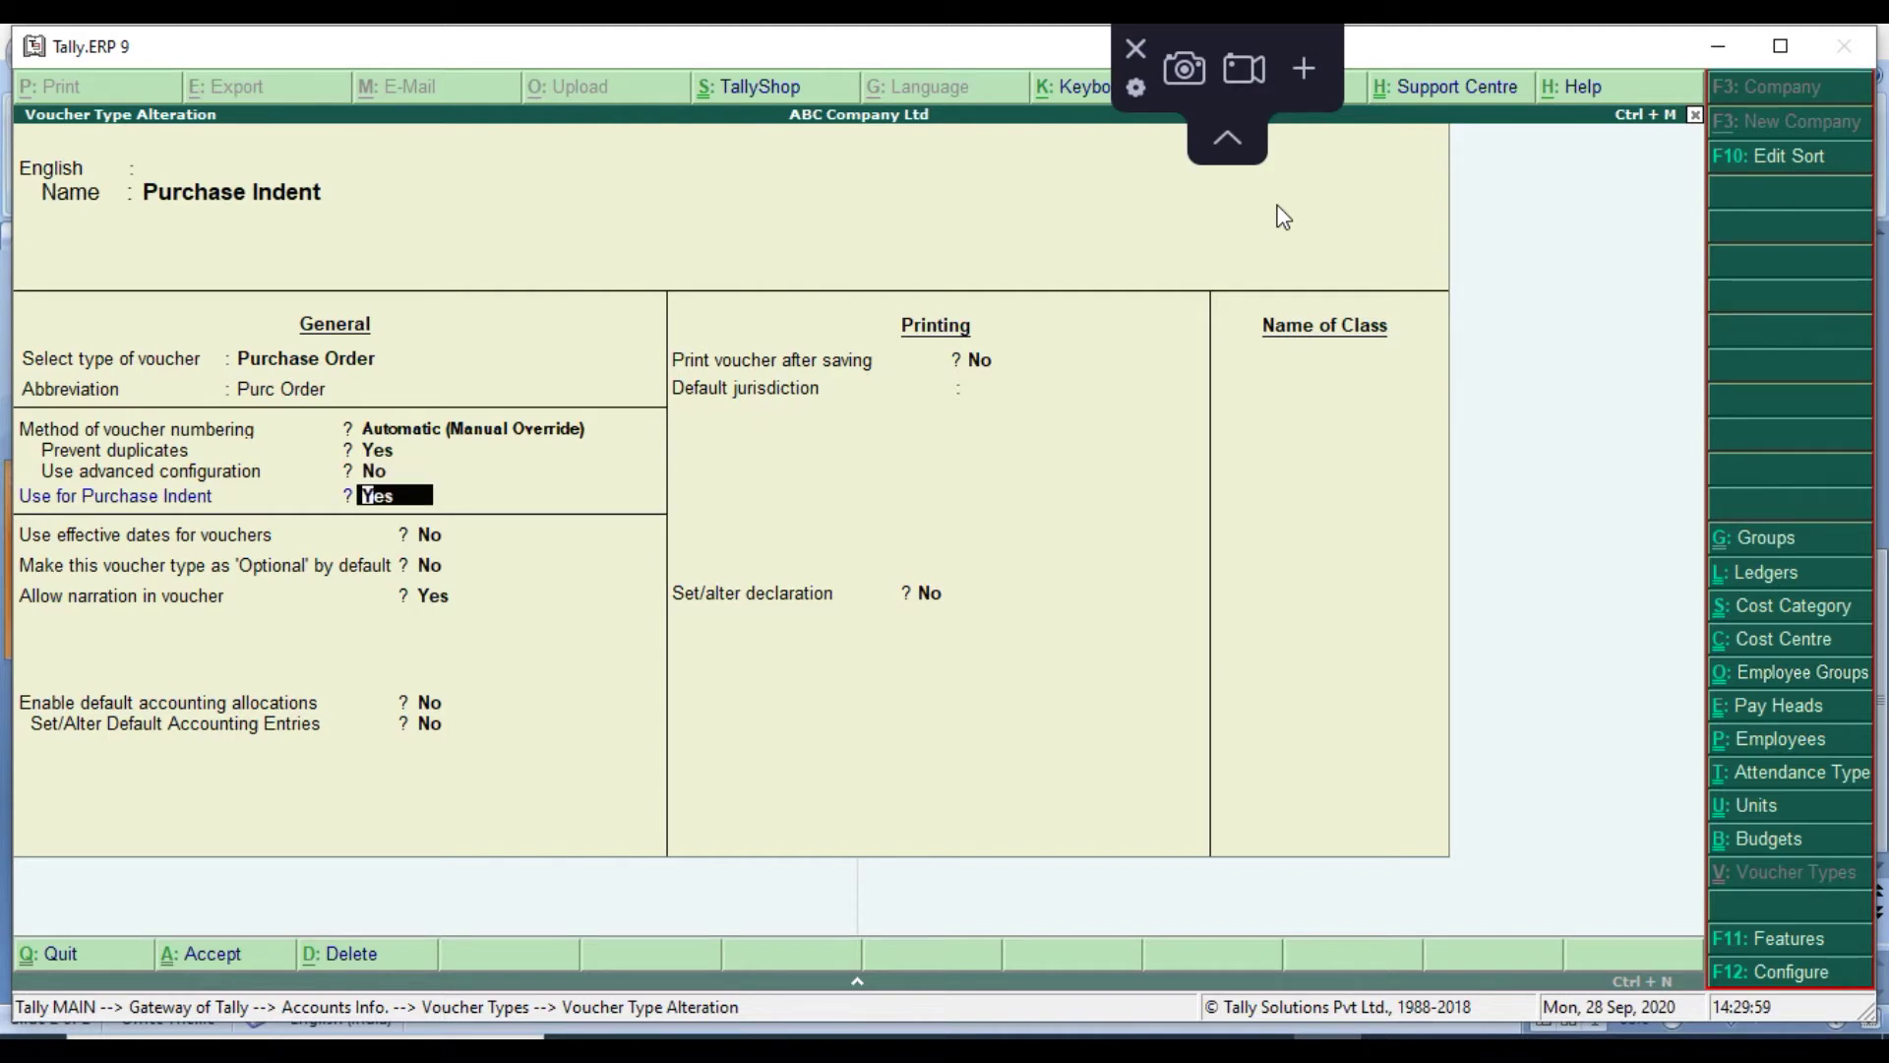
pyautogui.press('Return')
pyautogui.press('Return')
pyautogui.press('Return')
pyautogui.press('Return')
pyautogui.press('Return')
pyautogui.press('Return')
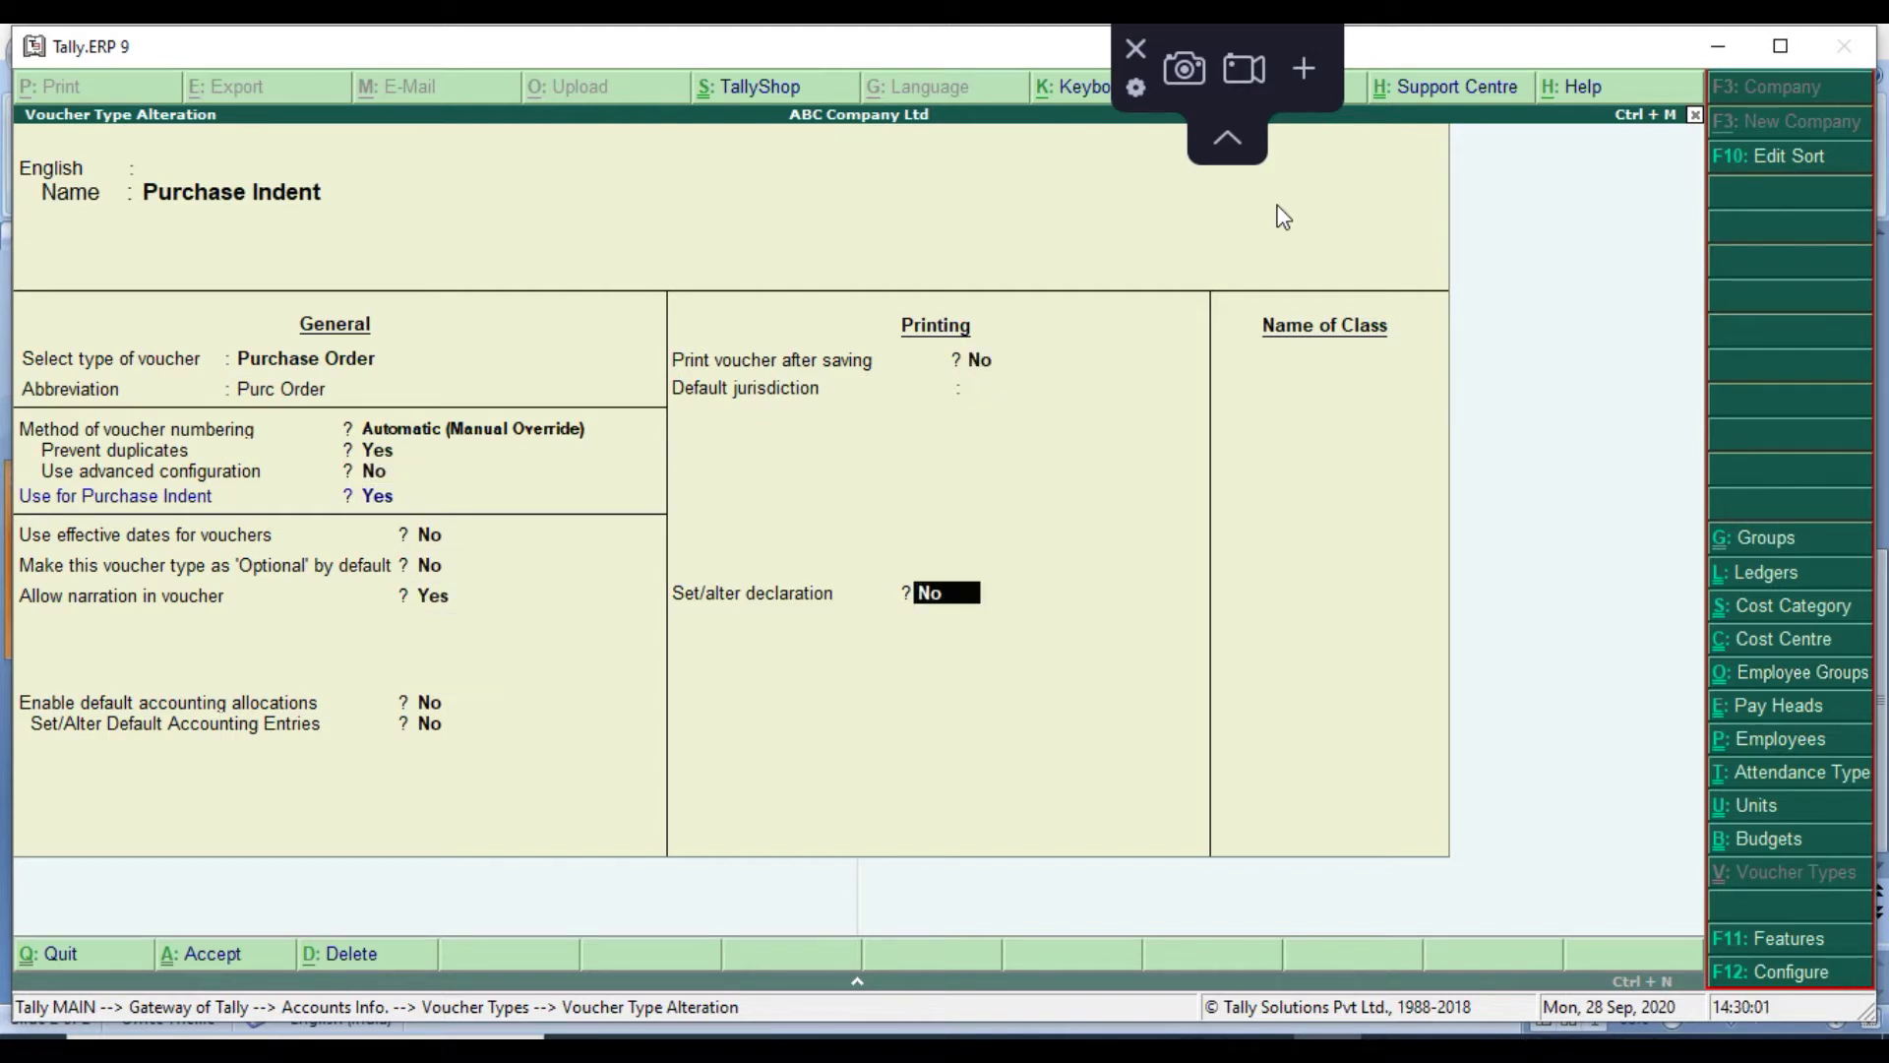
pyautogui.press('Return')
pyautogui.press('Return')
pyautogui.press('Return')
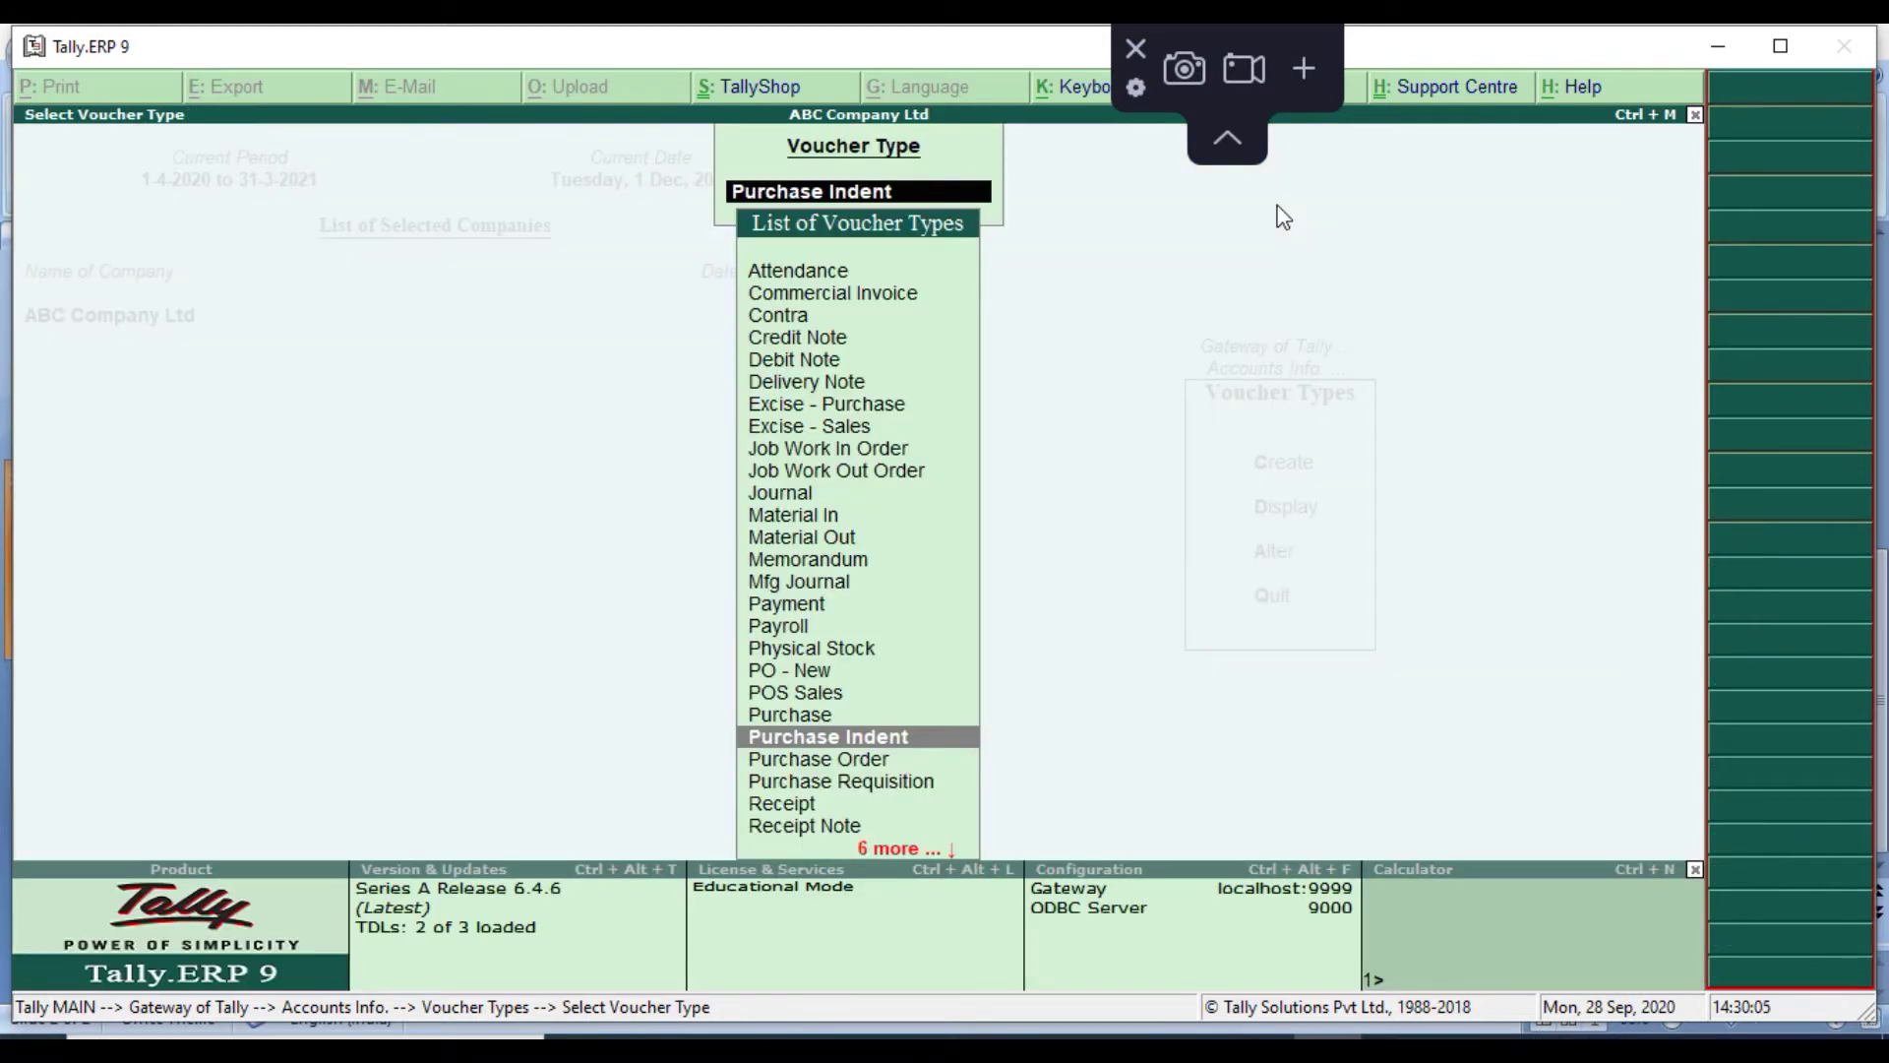
# Open the Purchase Order voucher type for alteration, check its Use for Purchase Indent and other settings, and accept it
pyautogui.press('Down')
pyautogui.press('Return')
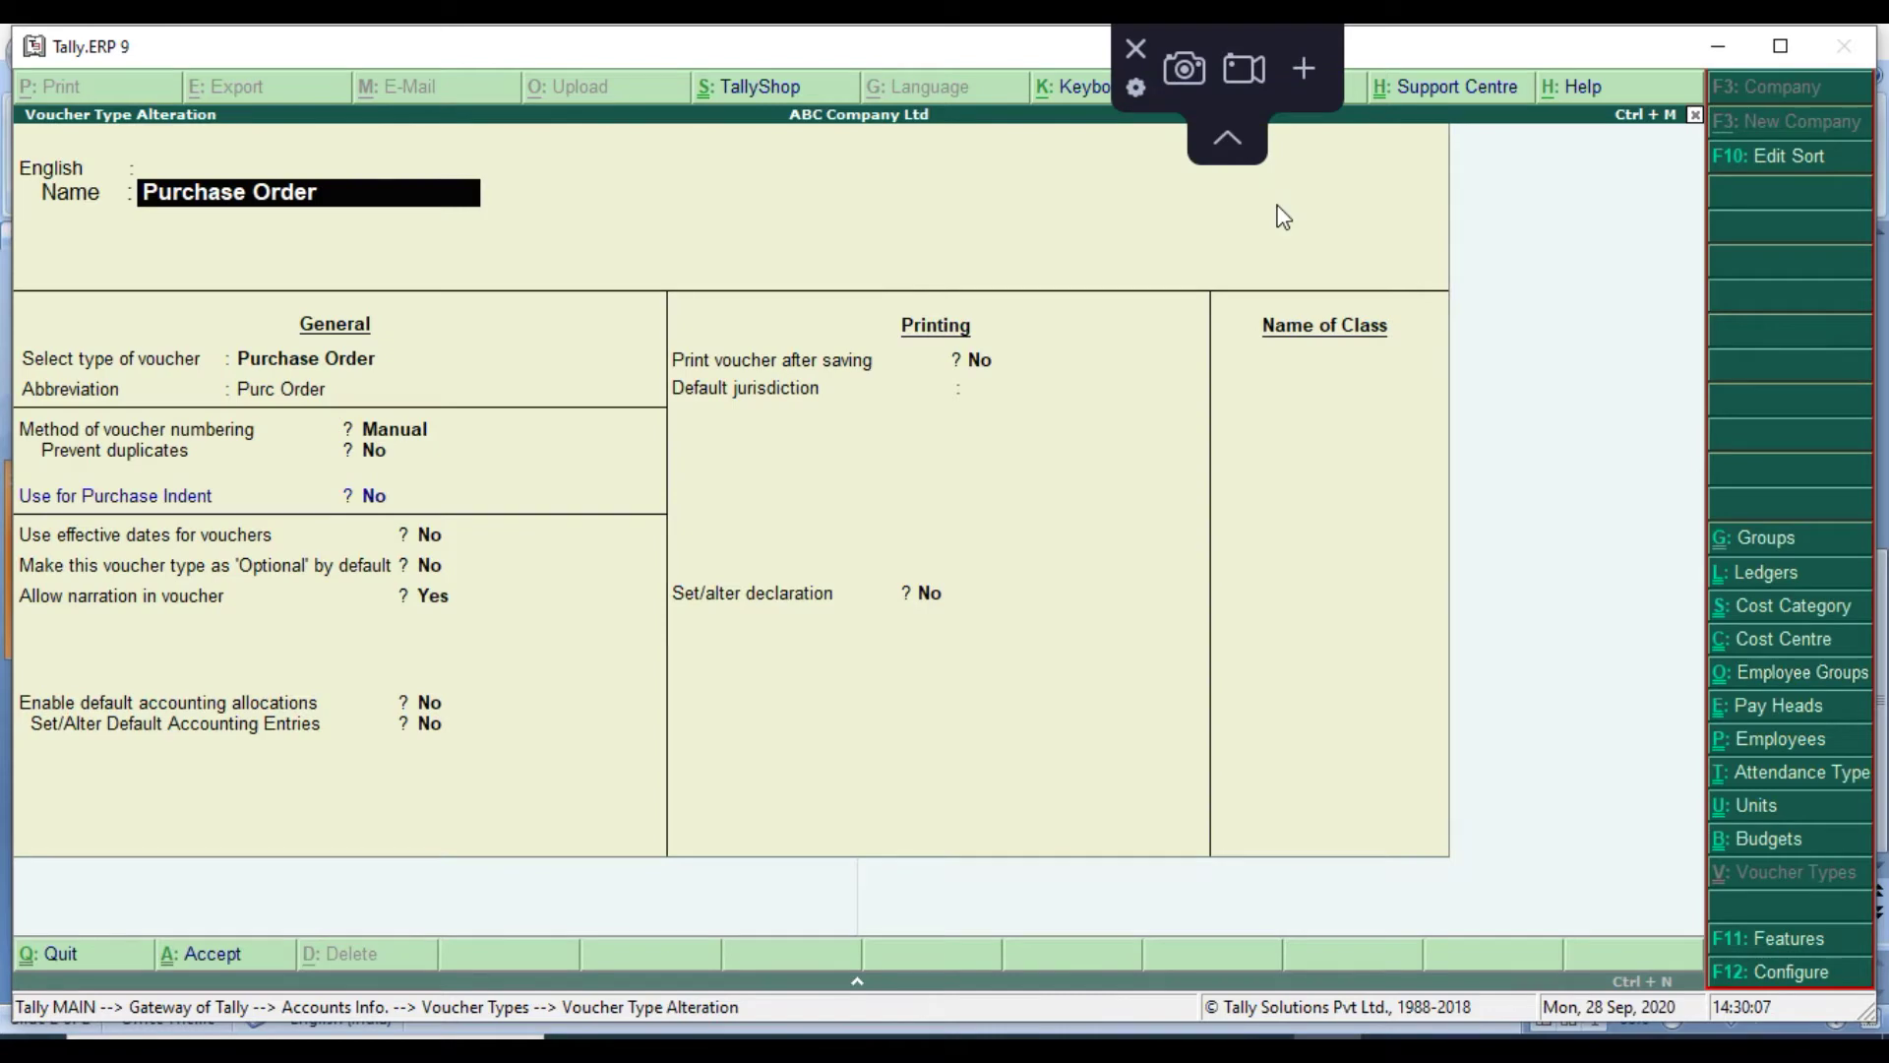
pyautogui.press('Return')
pyautogui.press('Return')
pyautogui.press('Return')
pyautogui.press('Return')
pyautogui.press('Return')
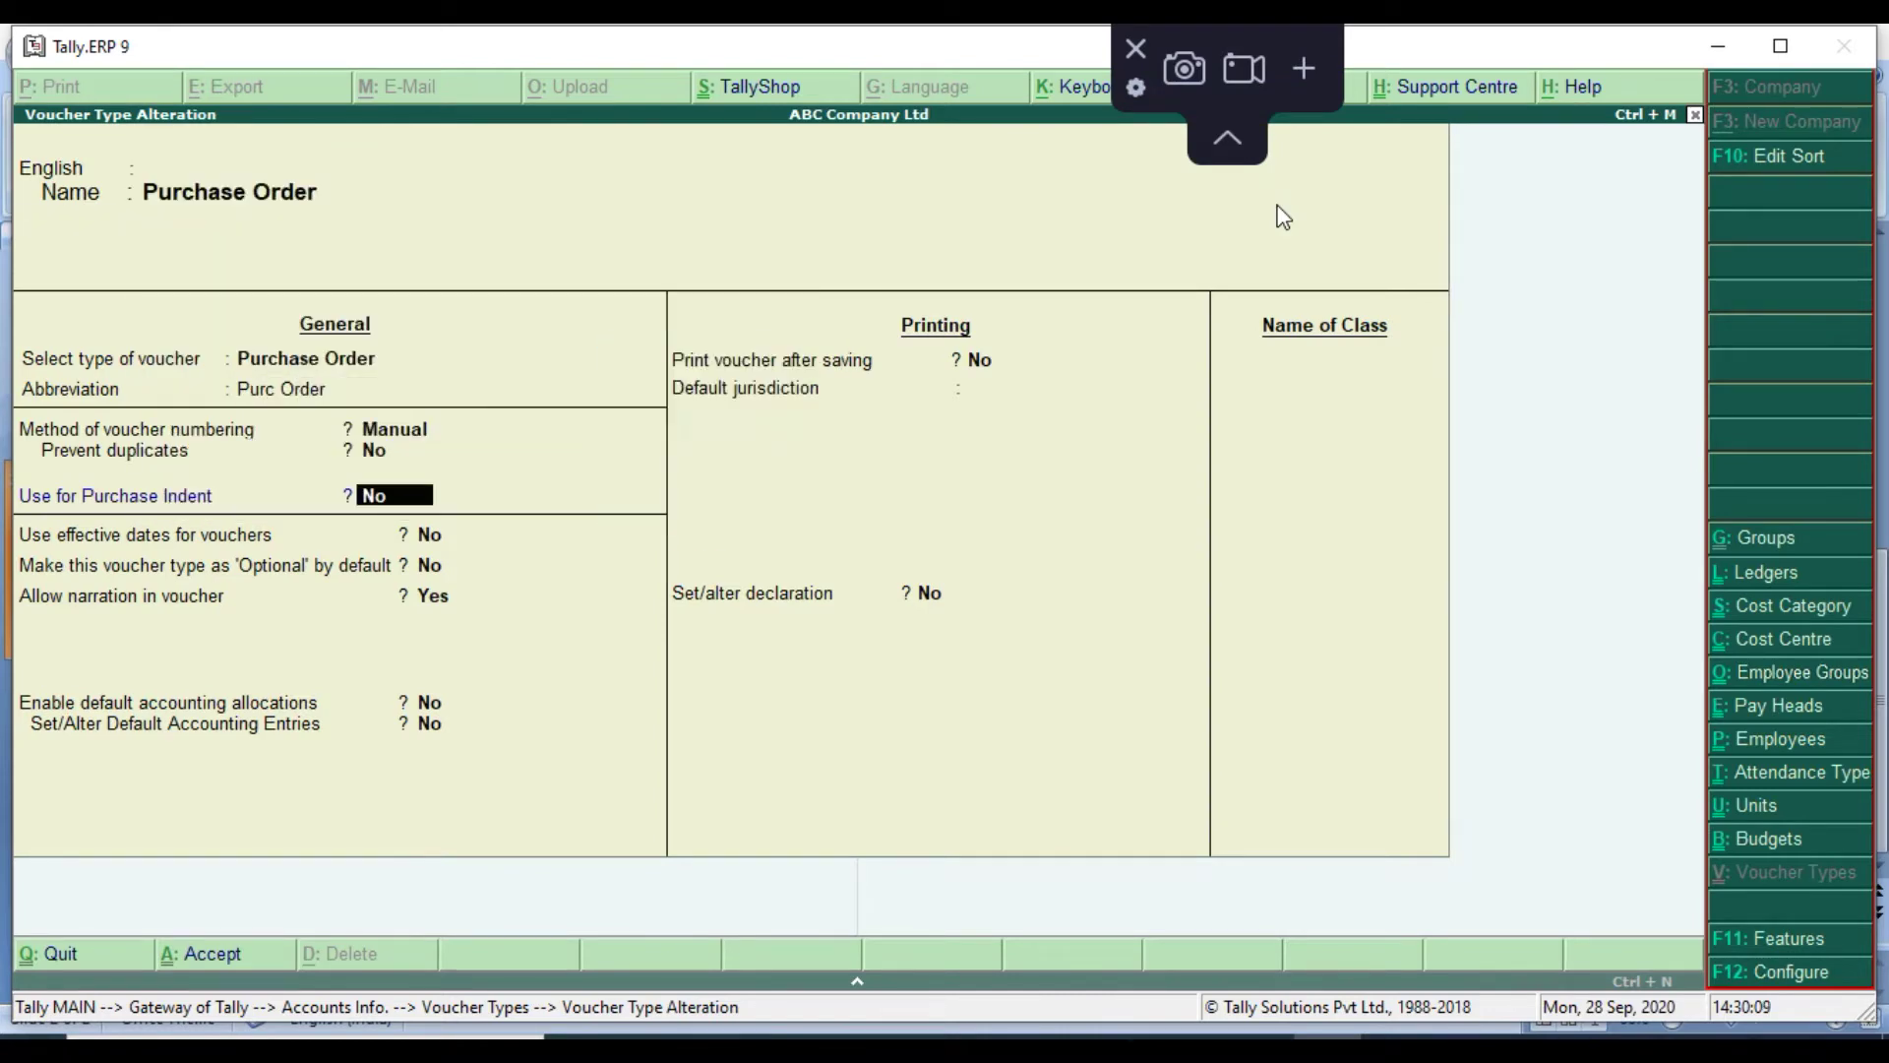
pyautogui.press('Return')
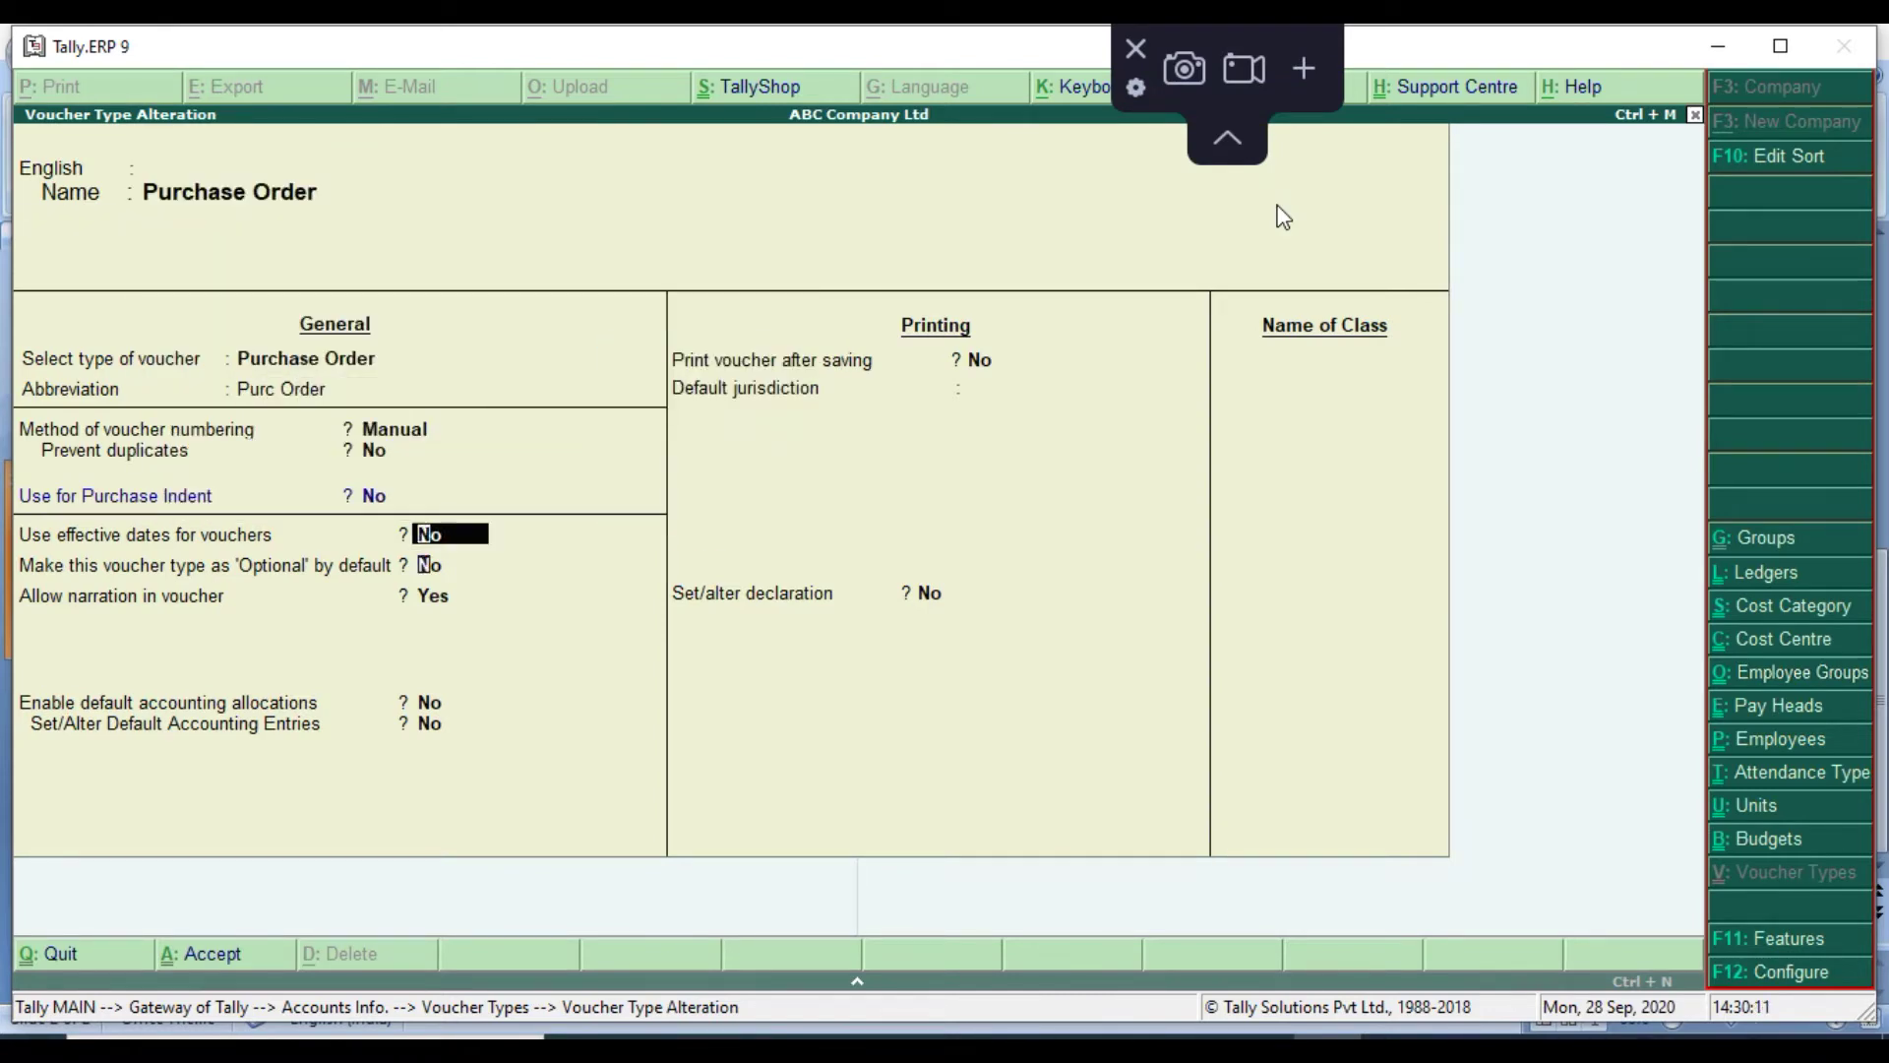
pyautogui.press('Return')
pyautogui.press('Return')
pyautogui.press('Up')
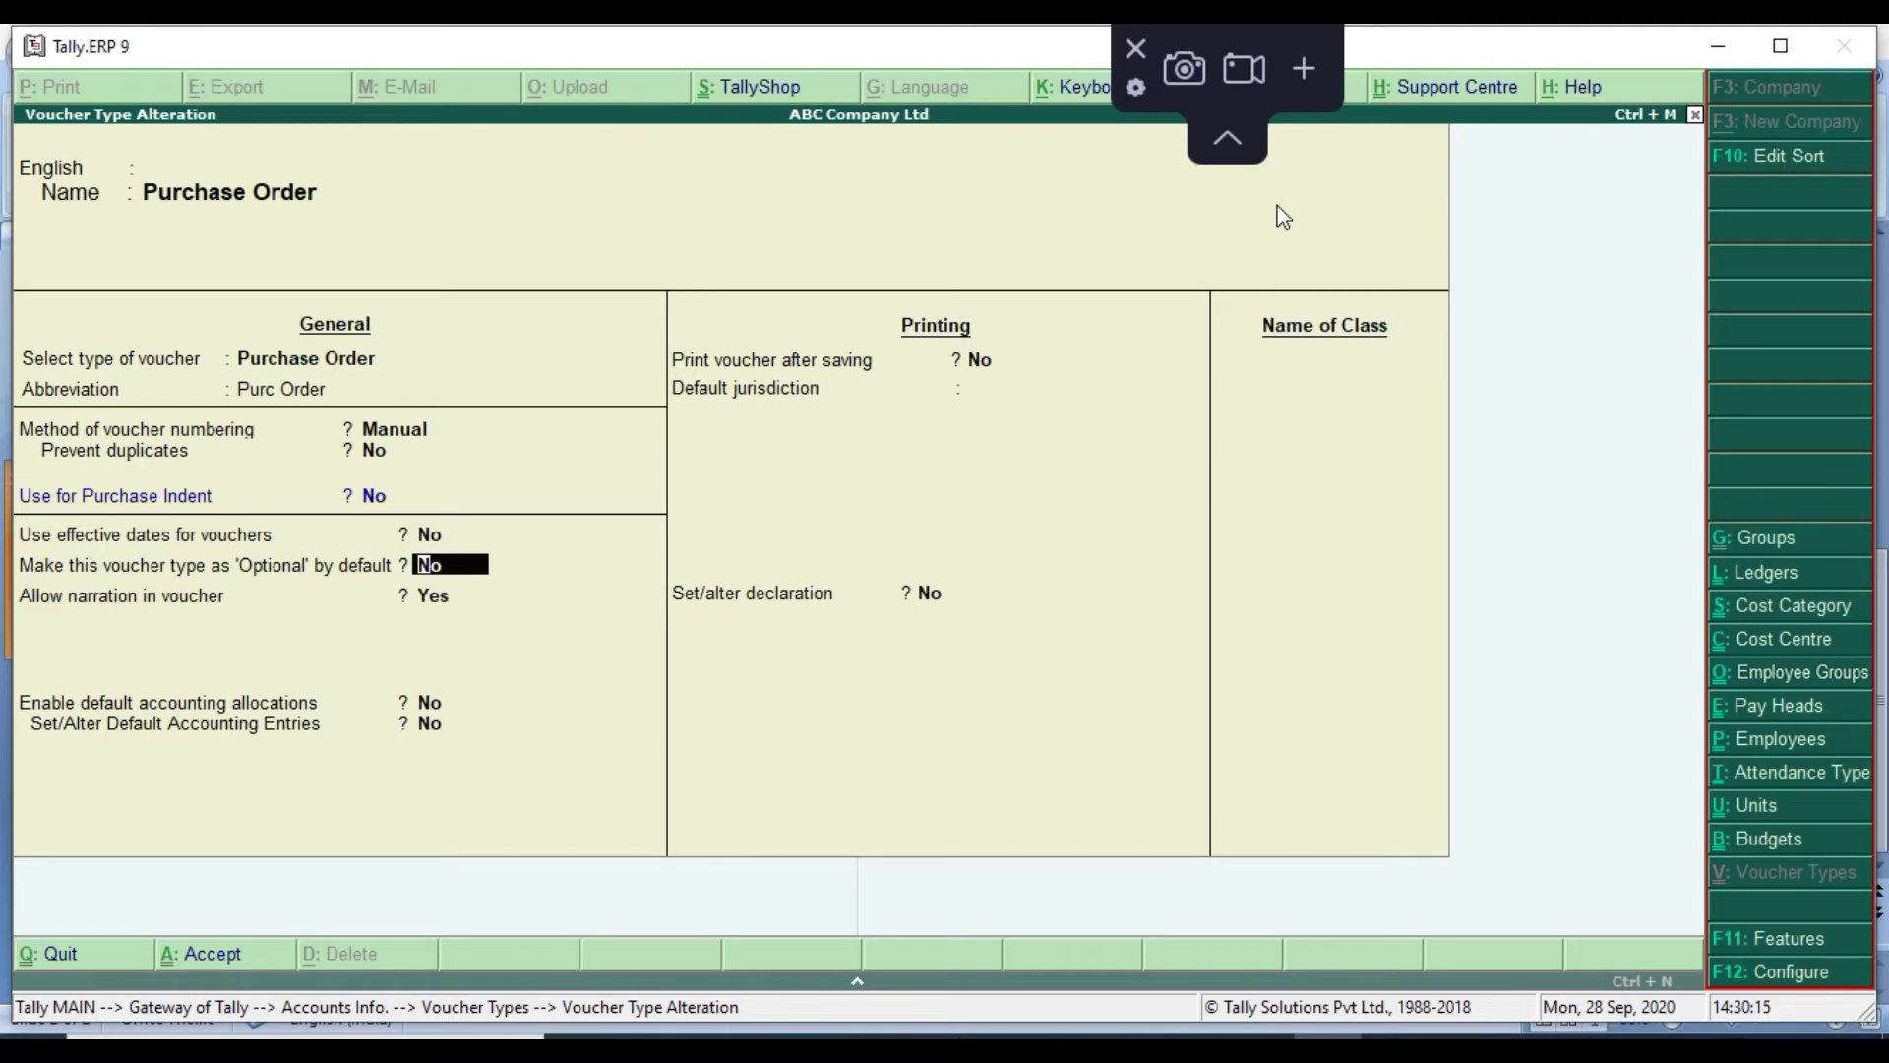
pyautogui.press('Return')
pyautogui.press('Return')
pyautogui.press('Return')
pyautogui.press('Return')
pyautogui.press('Return')
pyautogui.press('Return')
pyautogui.press('Return')
# Reopen the Purchase Indent voucher type and recheck its numbering method and Use for Purchase Indent setting
pyautogui.press('Up')
pyautogui.press('Return')
pyautogui.press('Return')
pyautogui.press('Return')
pyautogui.press('Return')
pyautogui.press('Return')
pyautogui.press('Return')
pyautogui.press('Return')
pyautogui.press('Return')
pyautogui.press('Return')
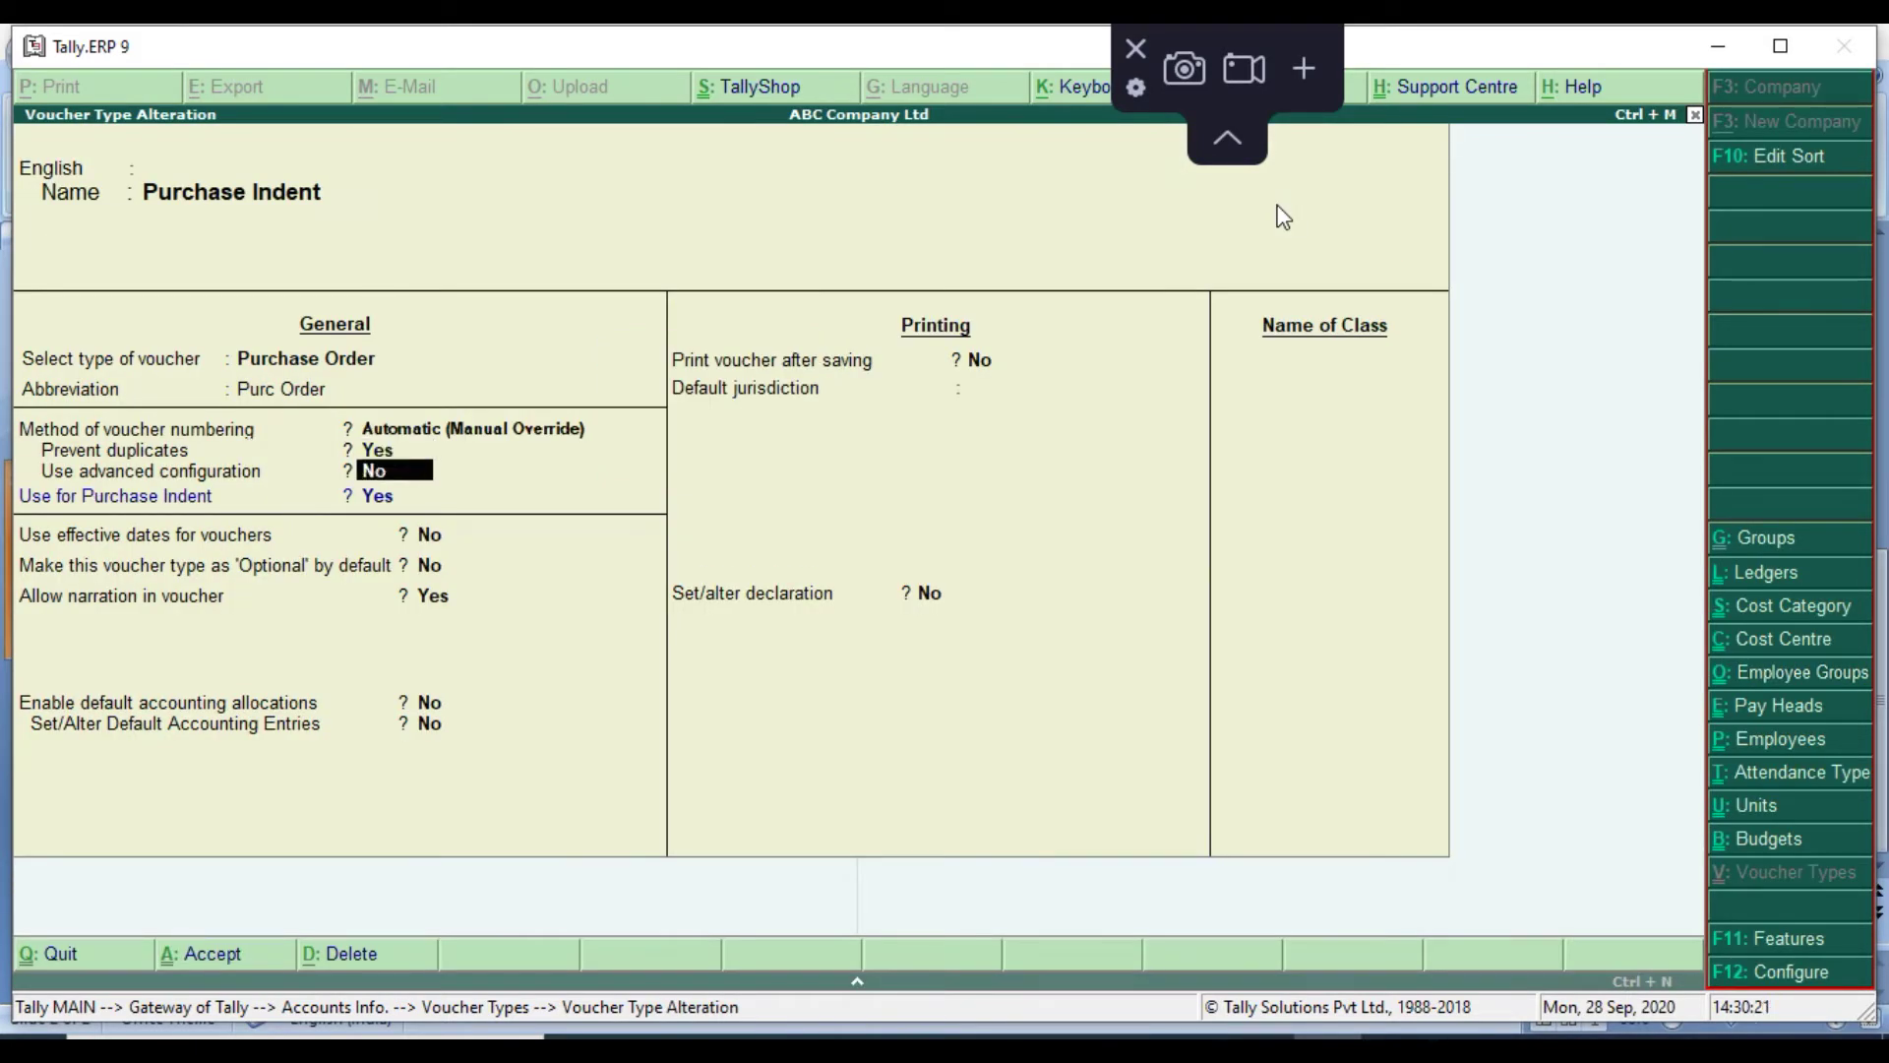
pyautogui.press('Return')
pyautogui.press('Return')
pyautogui.press('Return')
pyautogui.press('Return')
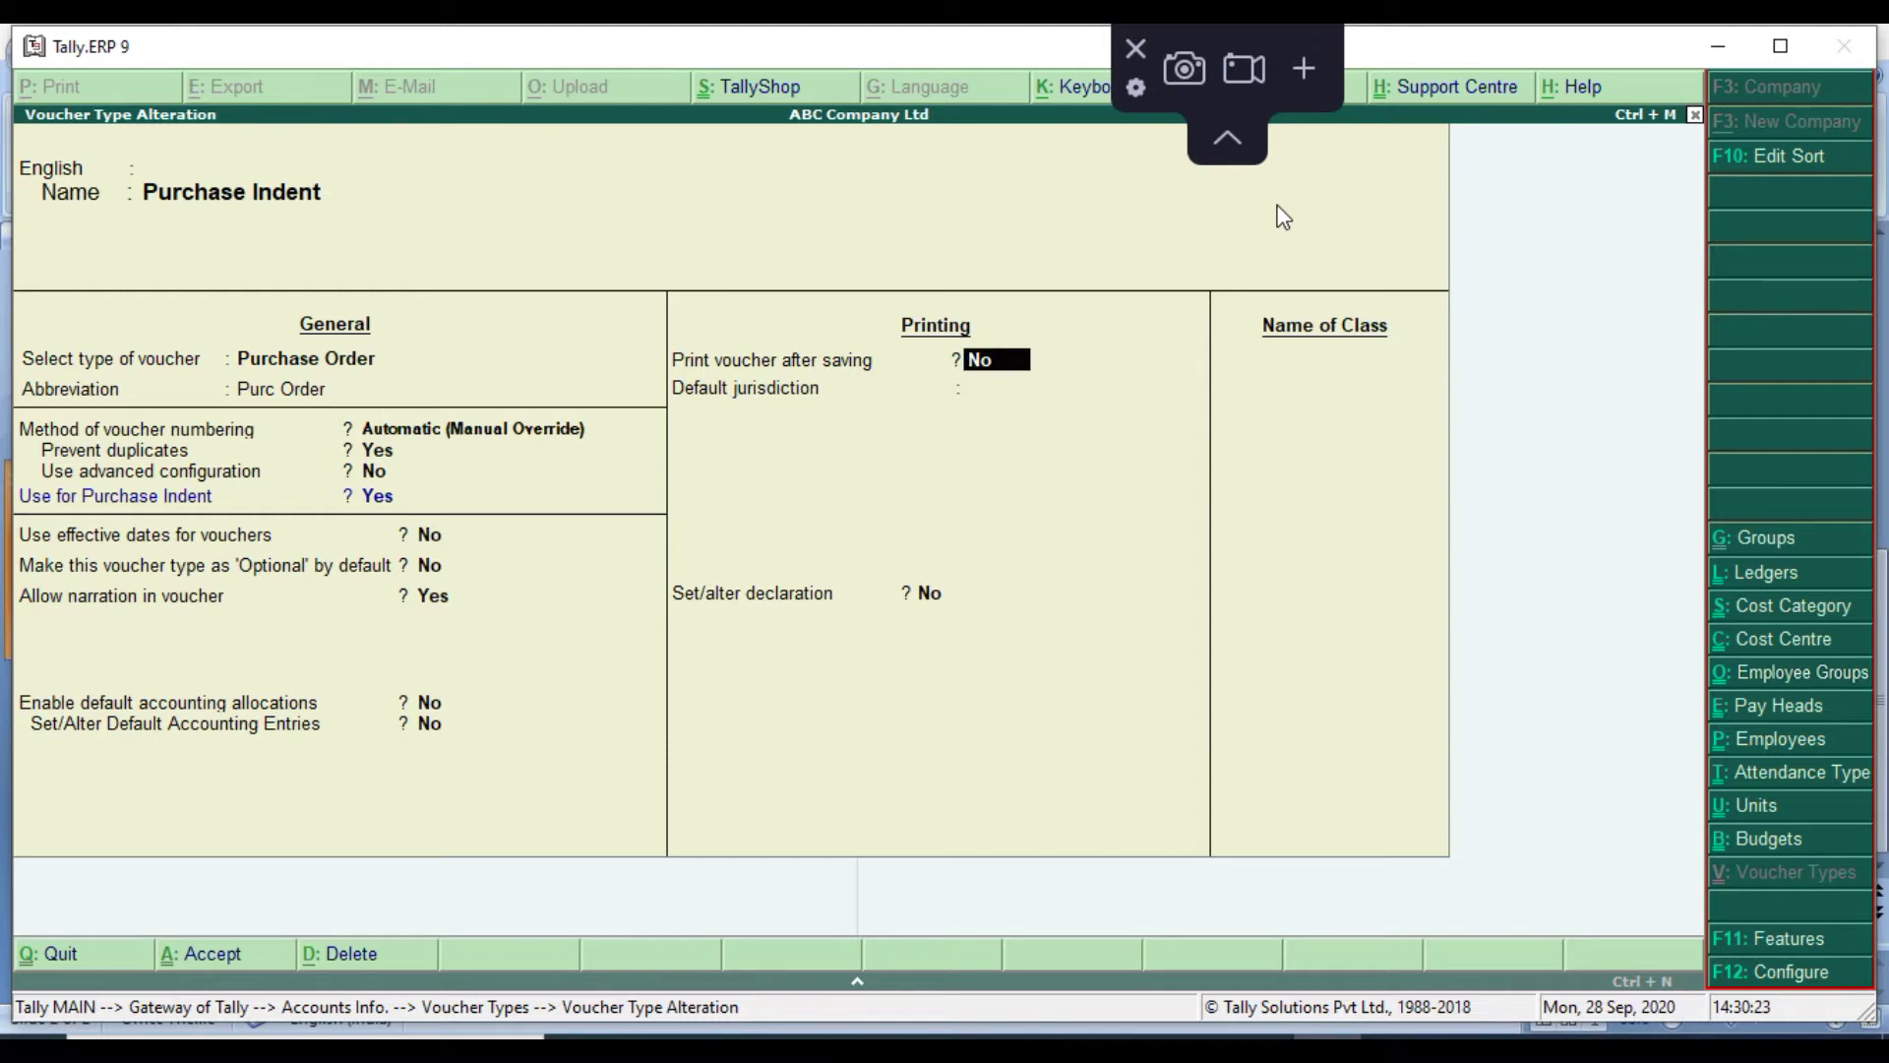
pyautogui.press('Return')
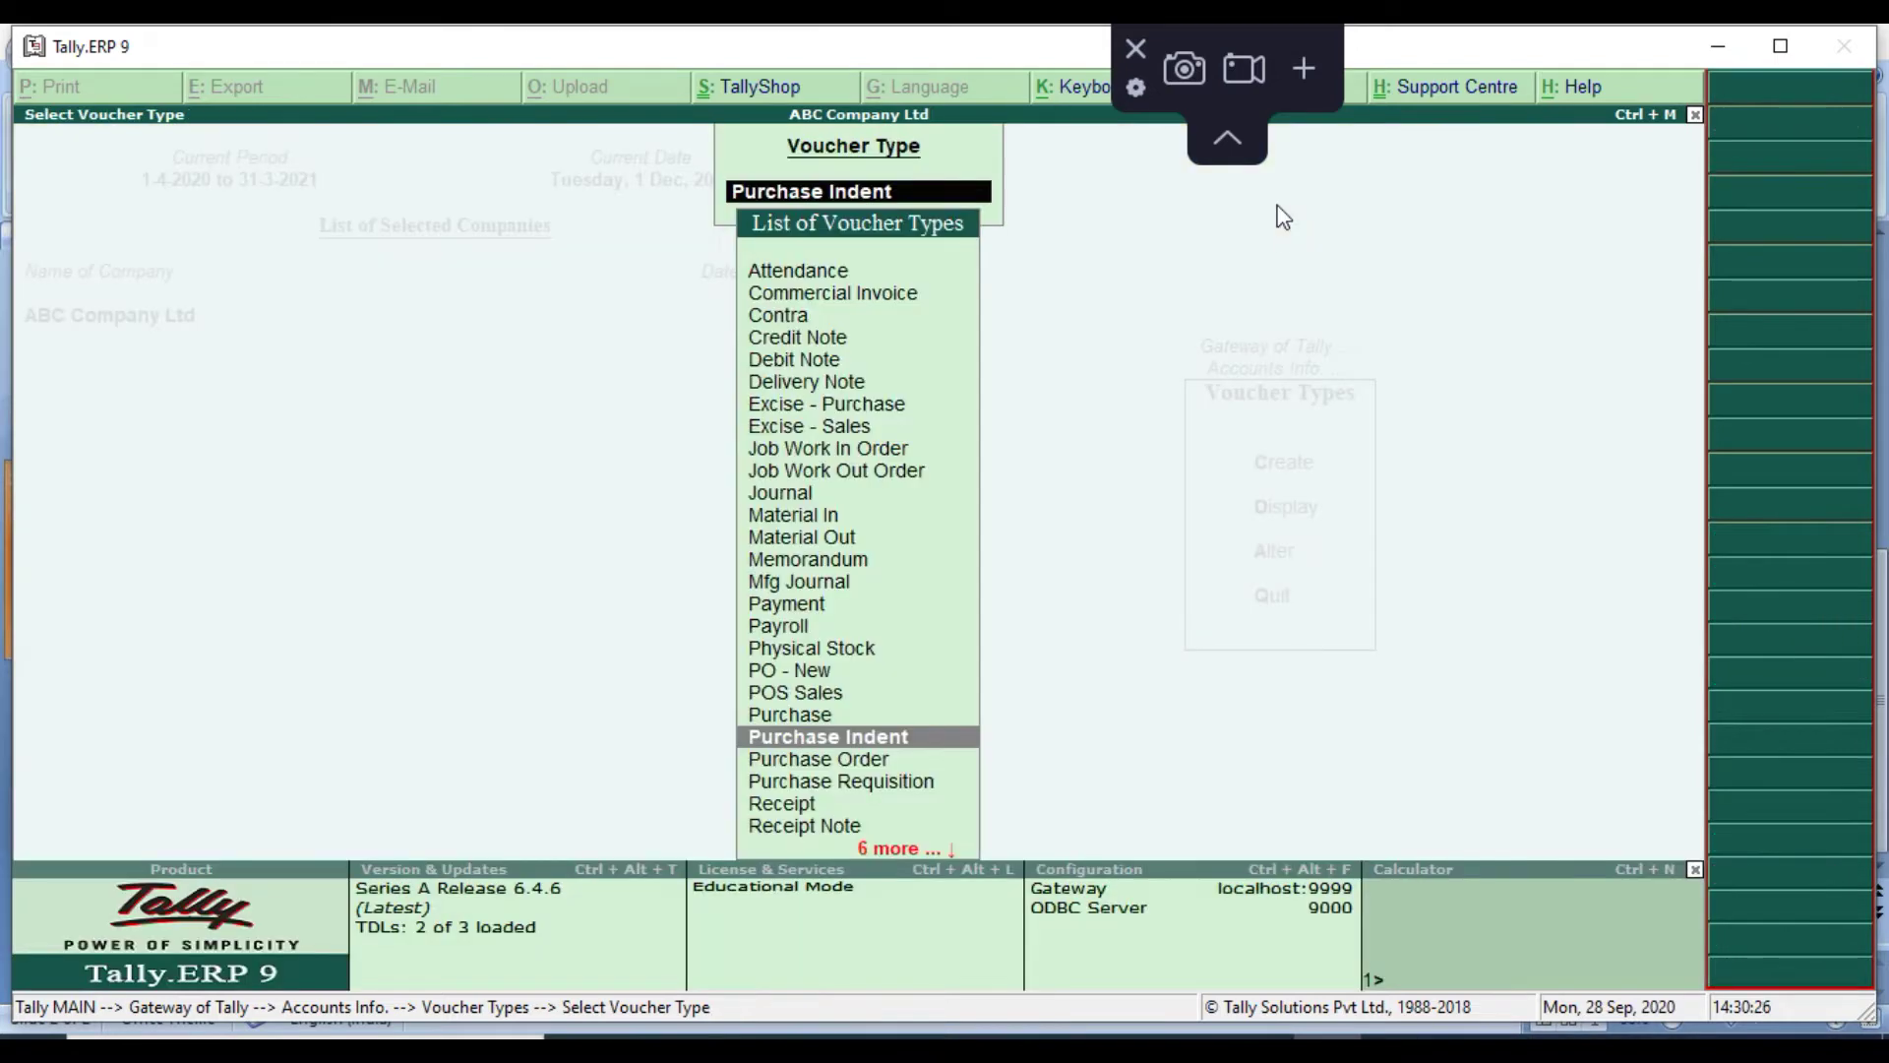
# Leave voucher type alteration for the Gateway of Tally and highlight Indent Transactions
pyautogui.press('Escape')
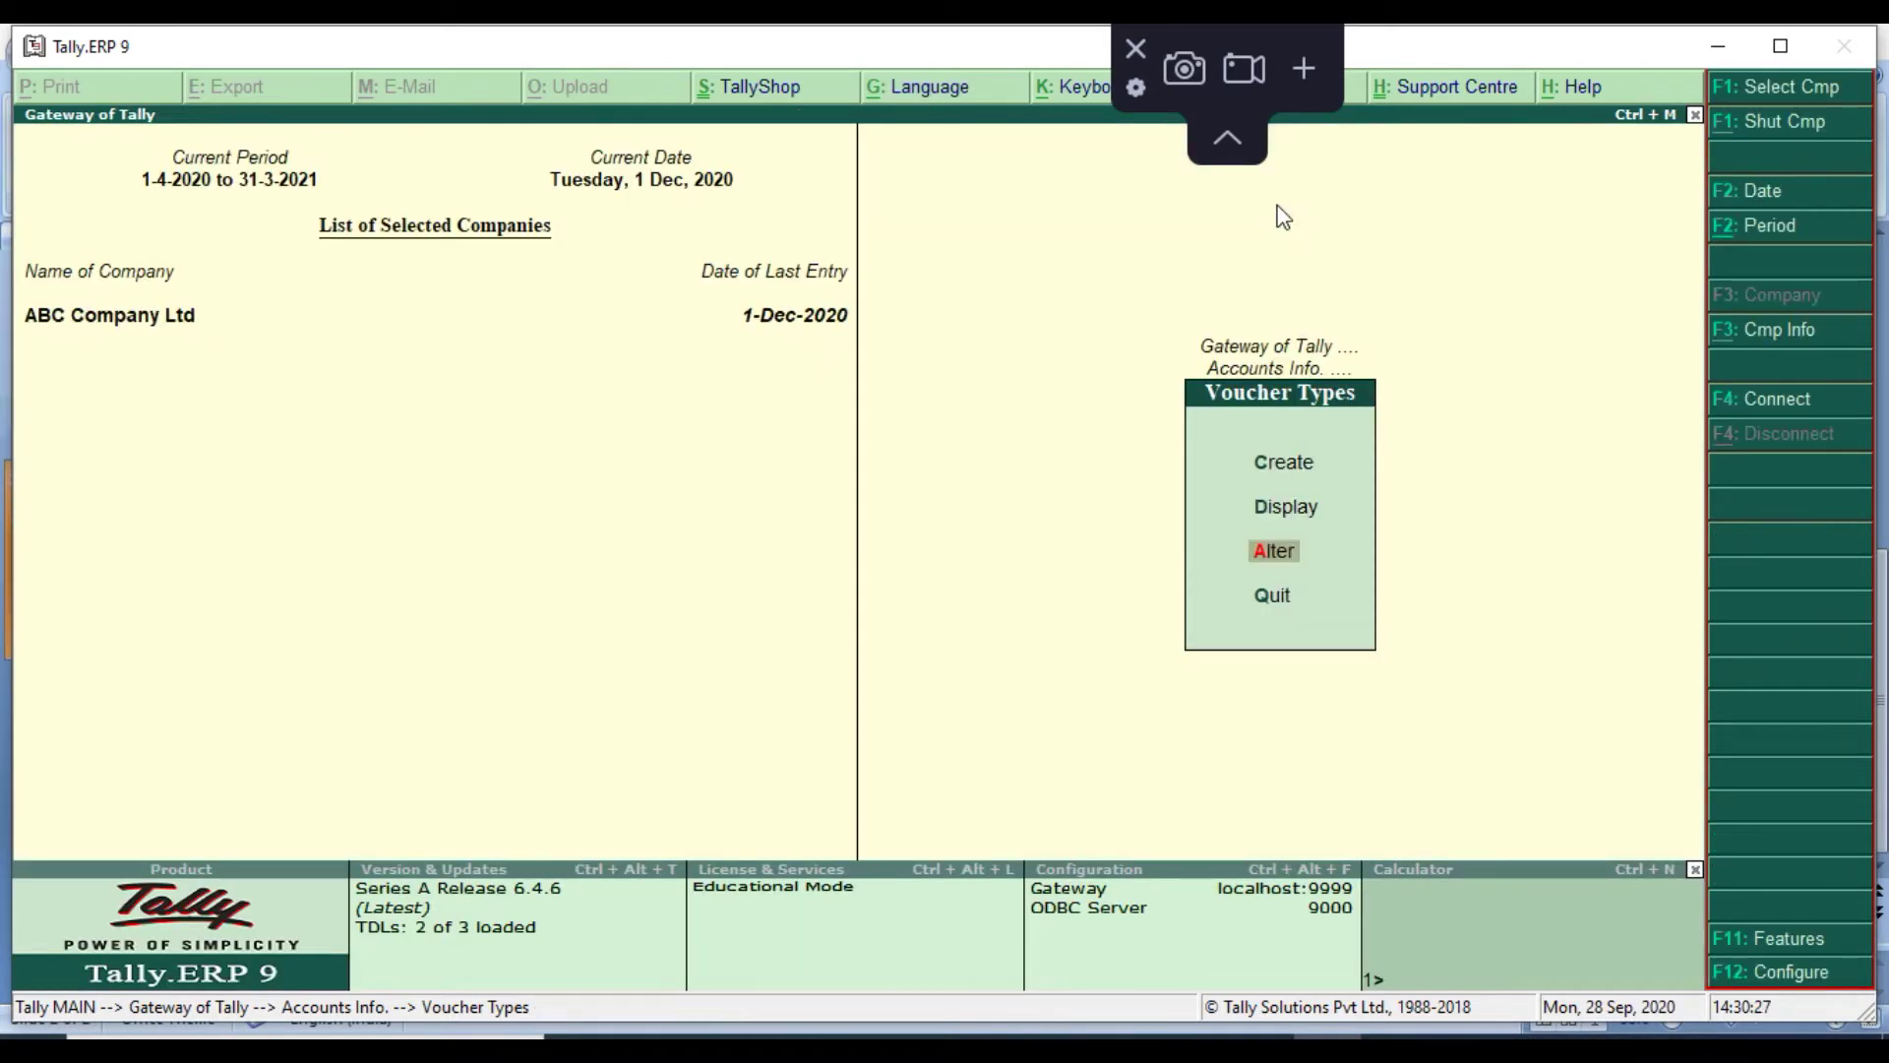
pyautogui.press('Escape')
pyautogui.press('Escape')
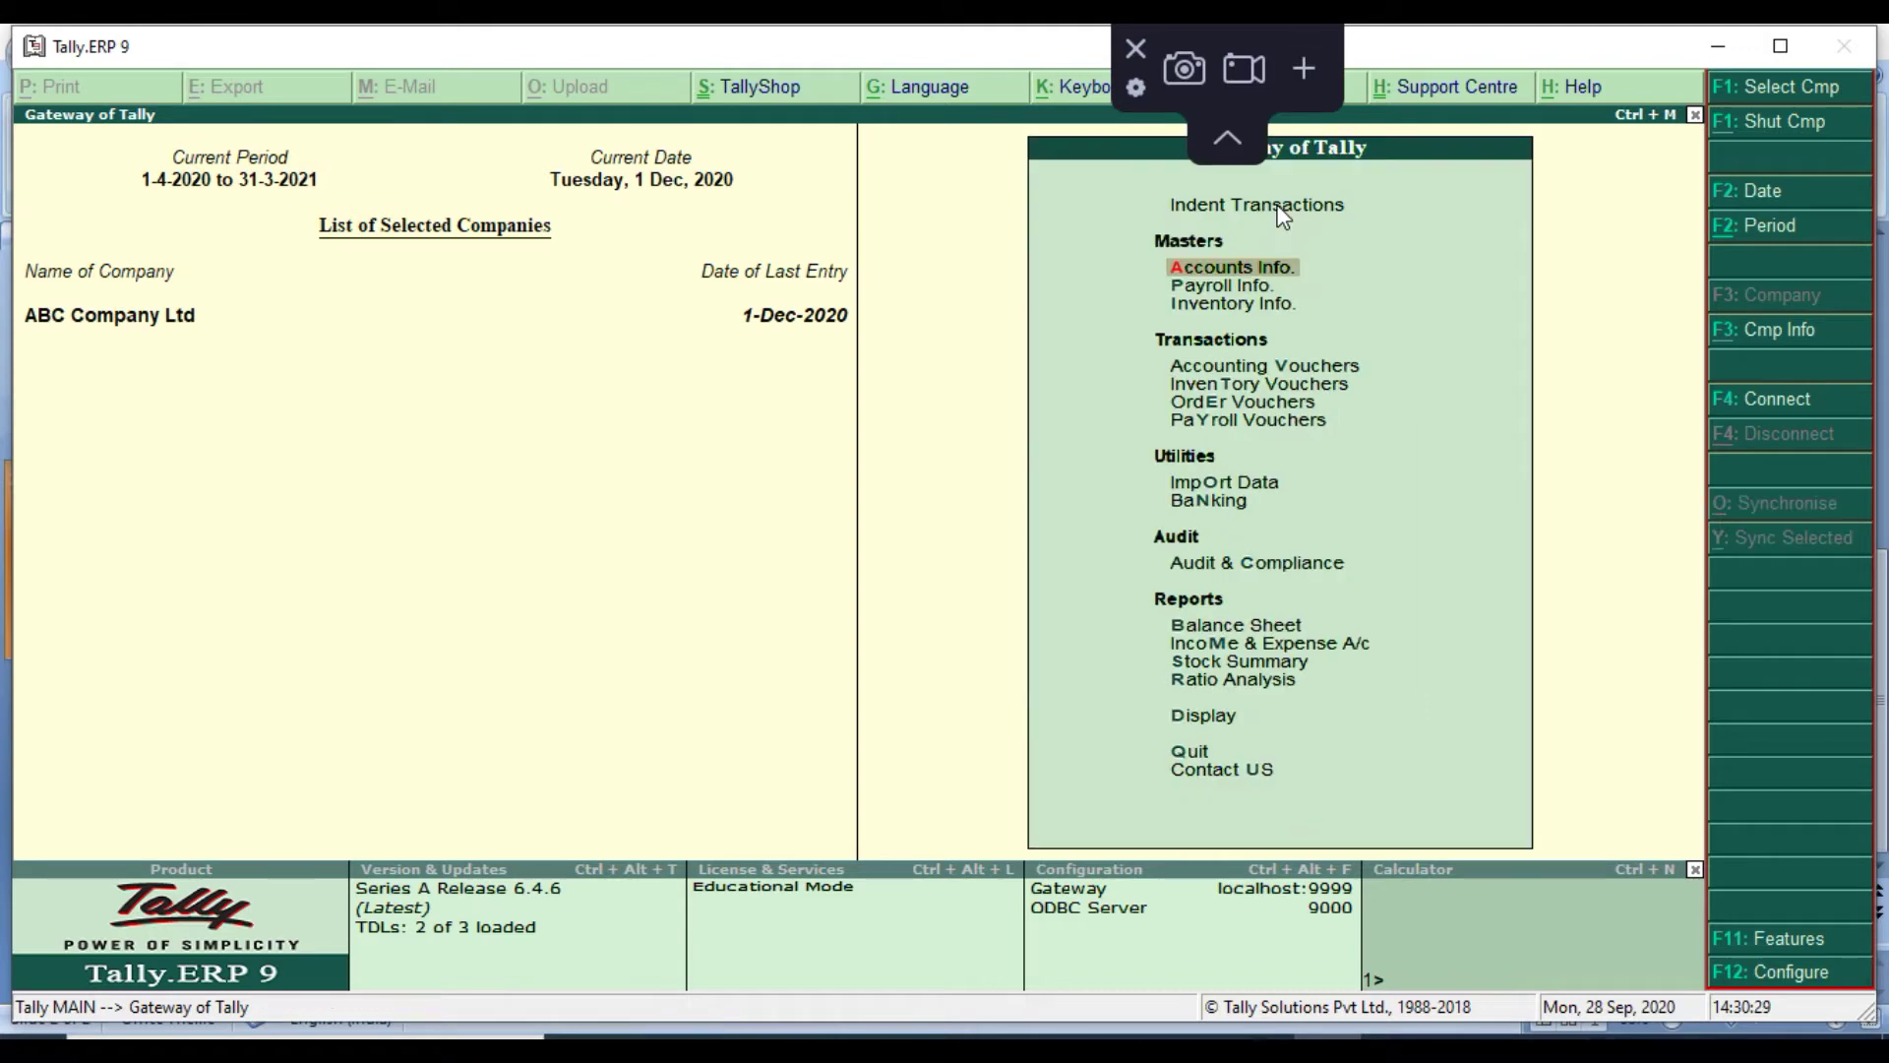
pyautogui.press('Up')
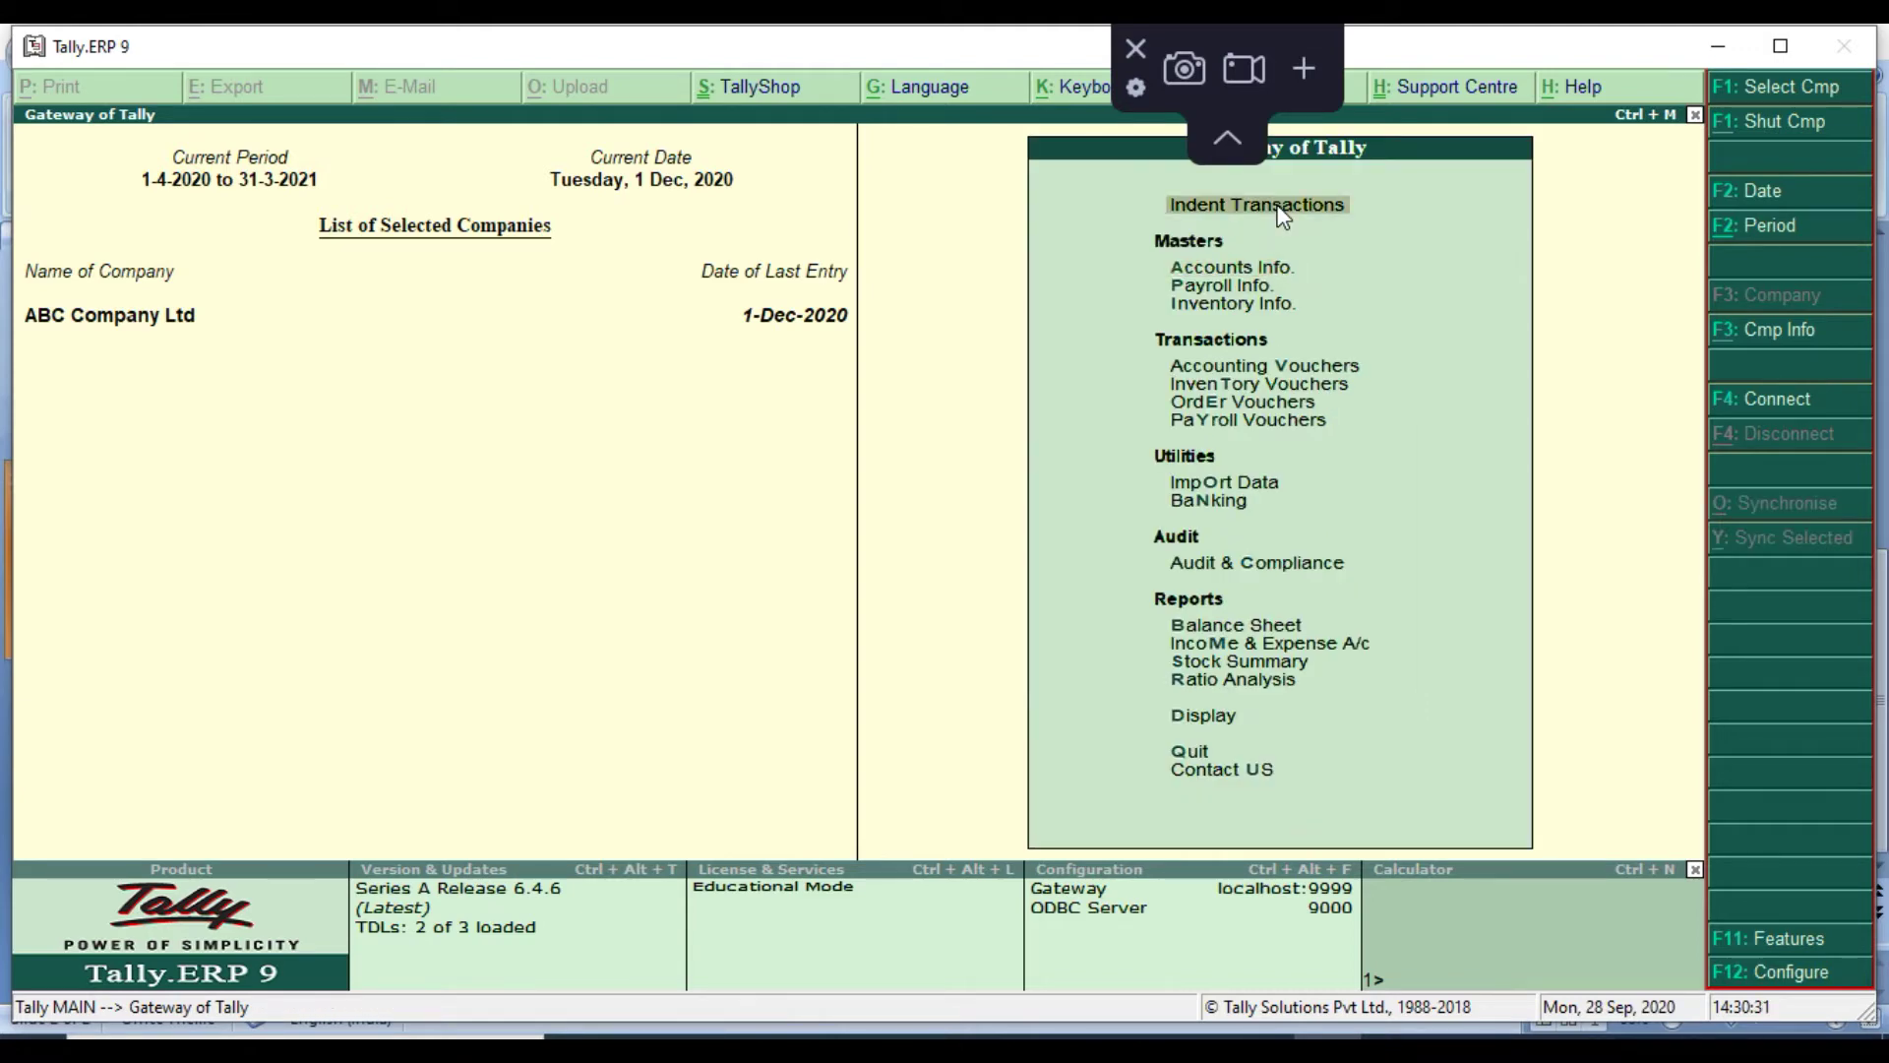
# Start a new Purchase Indent from the indent transactions with ABC India Pvt. Ltd. as the party account
pyautogui.press('Return')
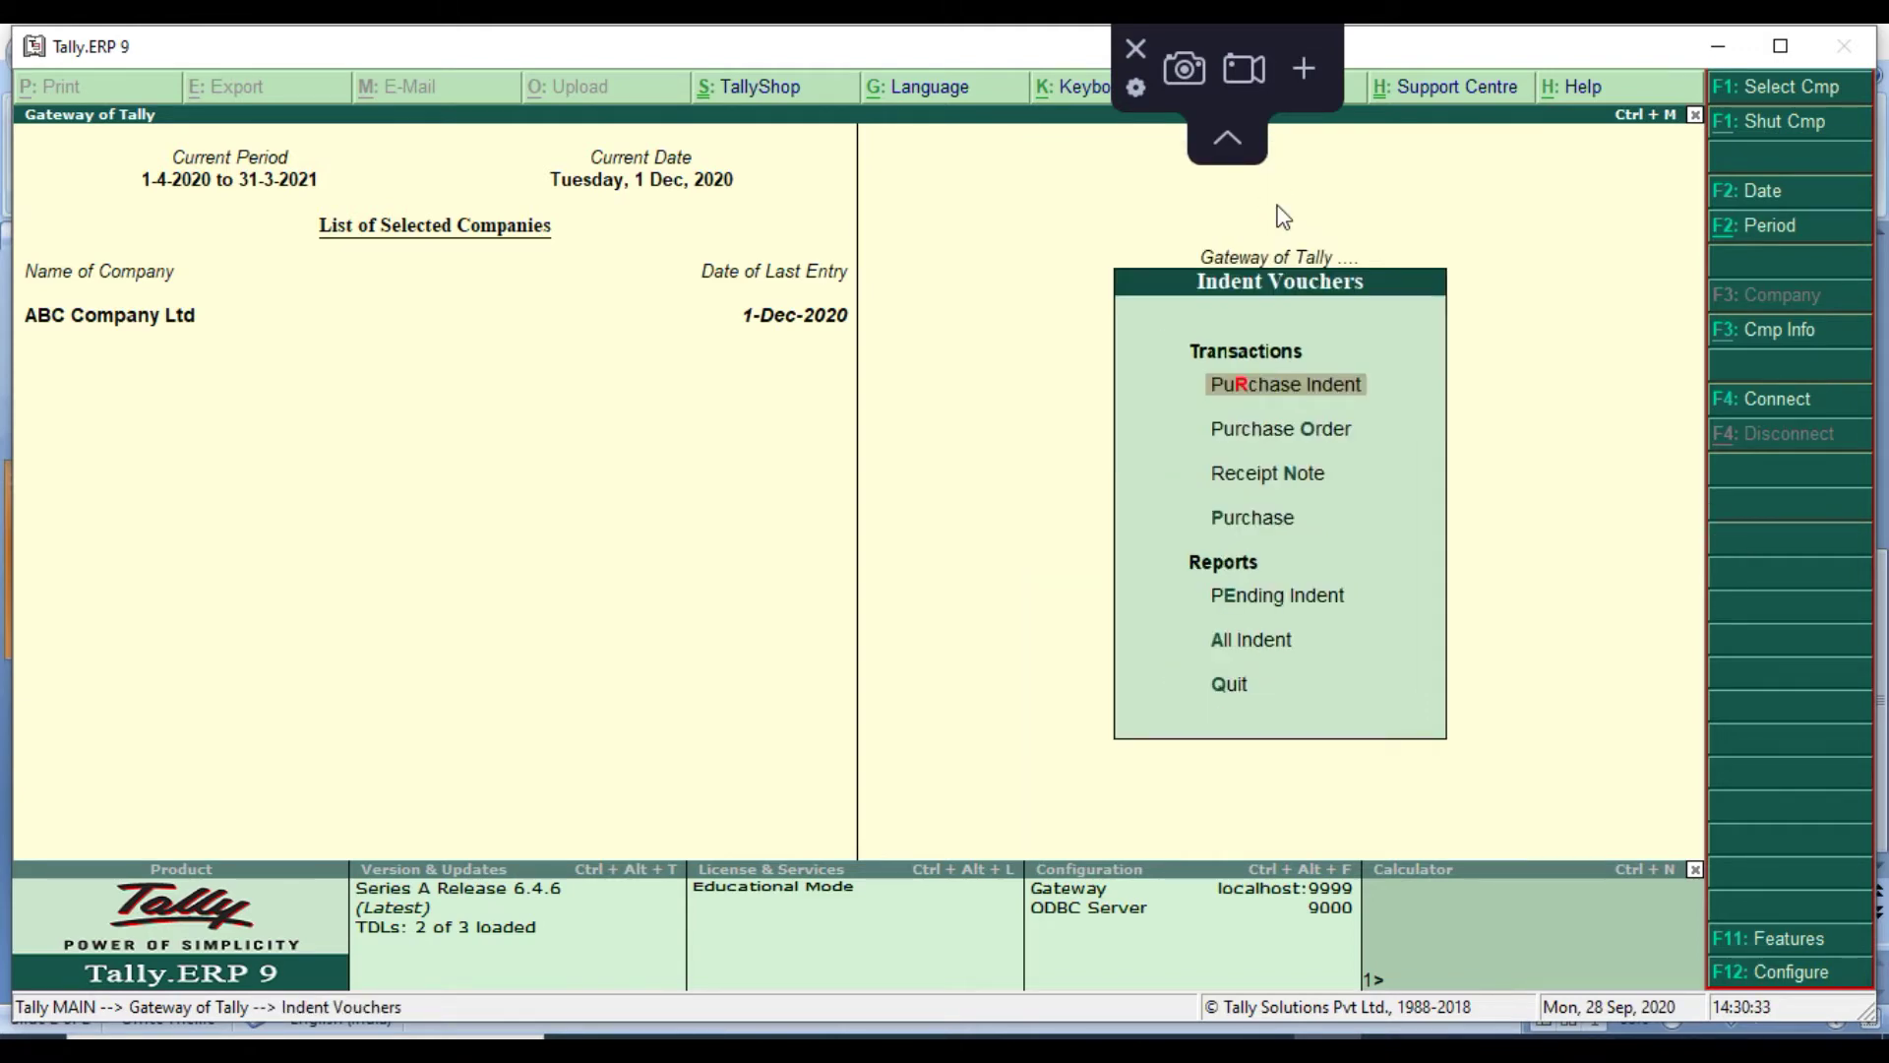
pyautogui.press('Return')
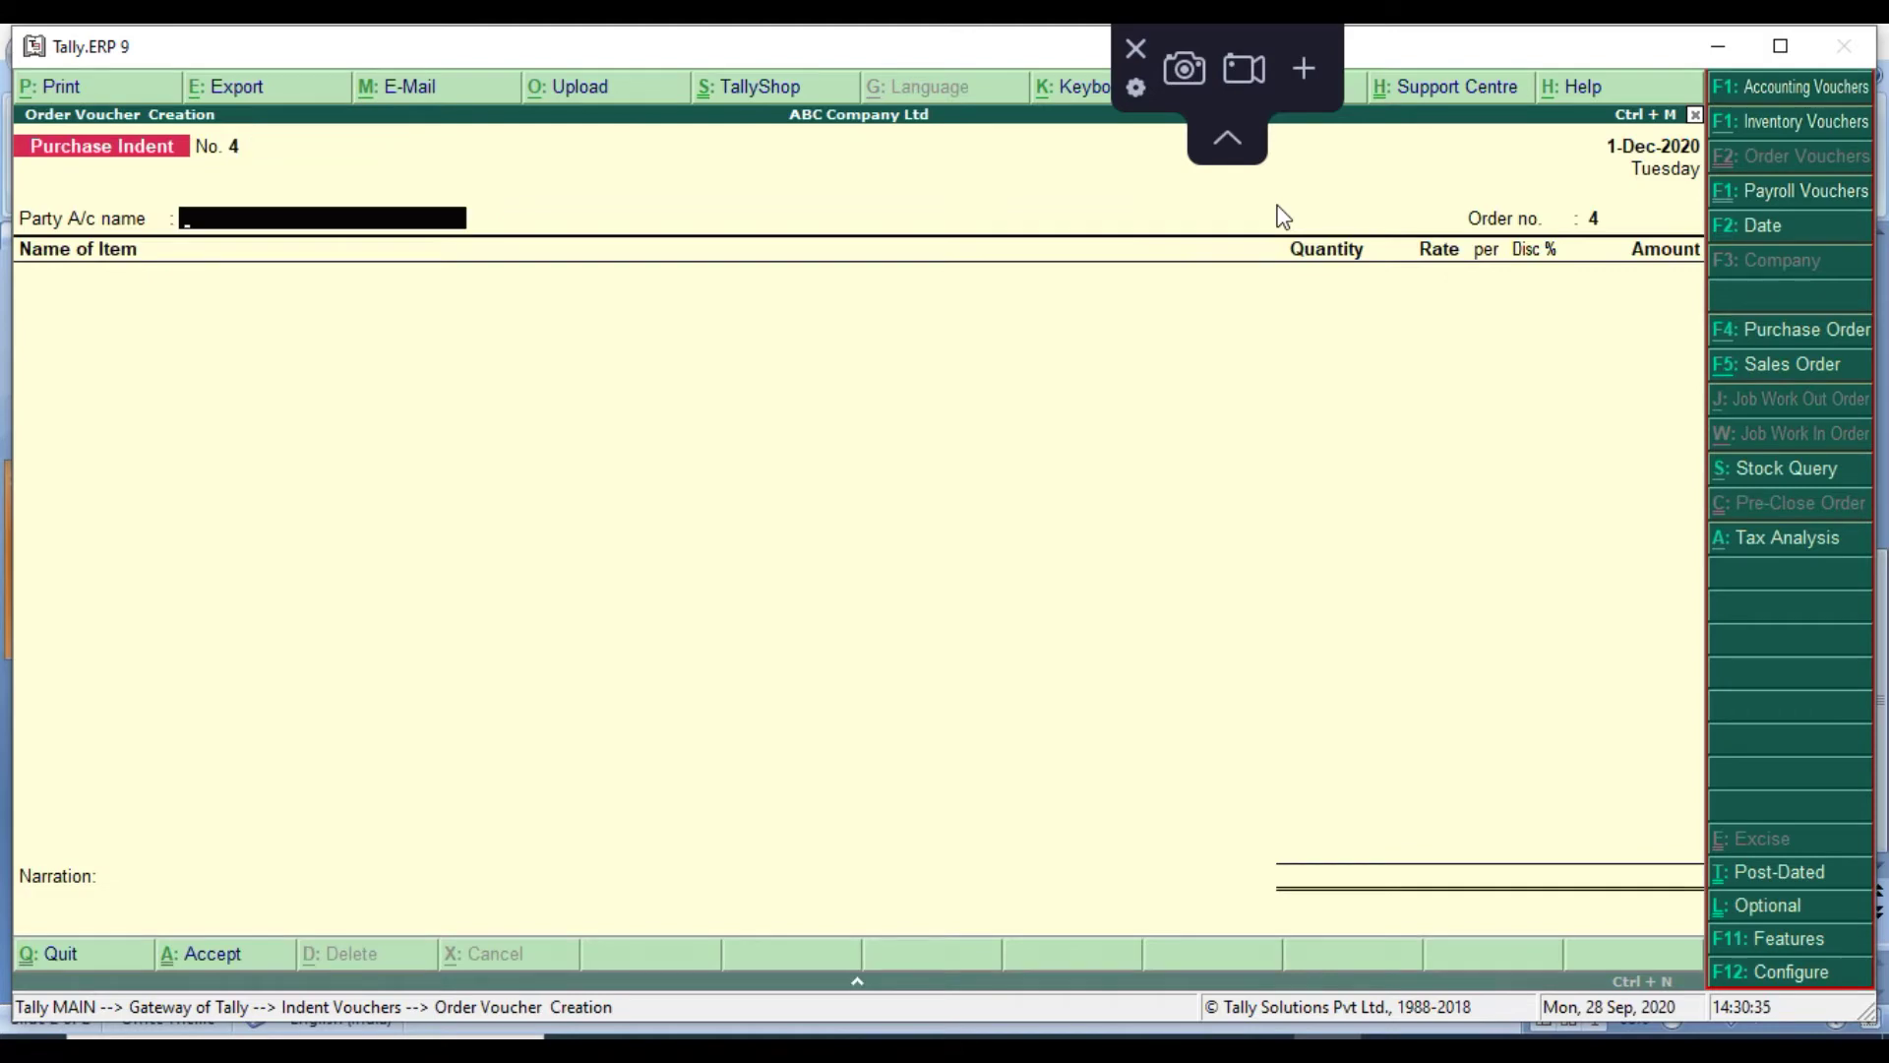
pyautogui.press('Down')
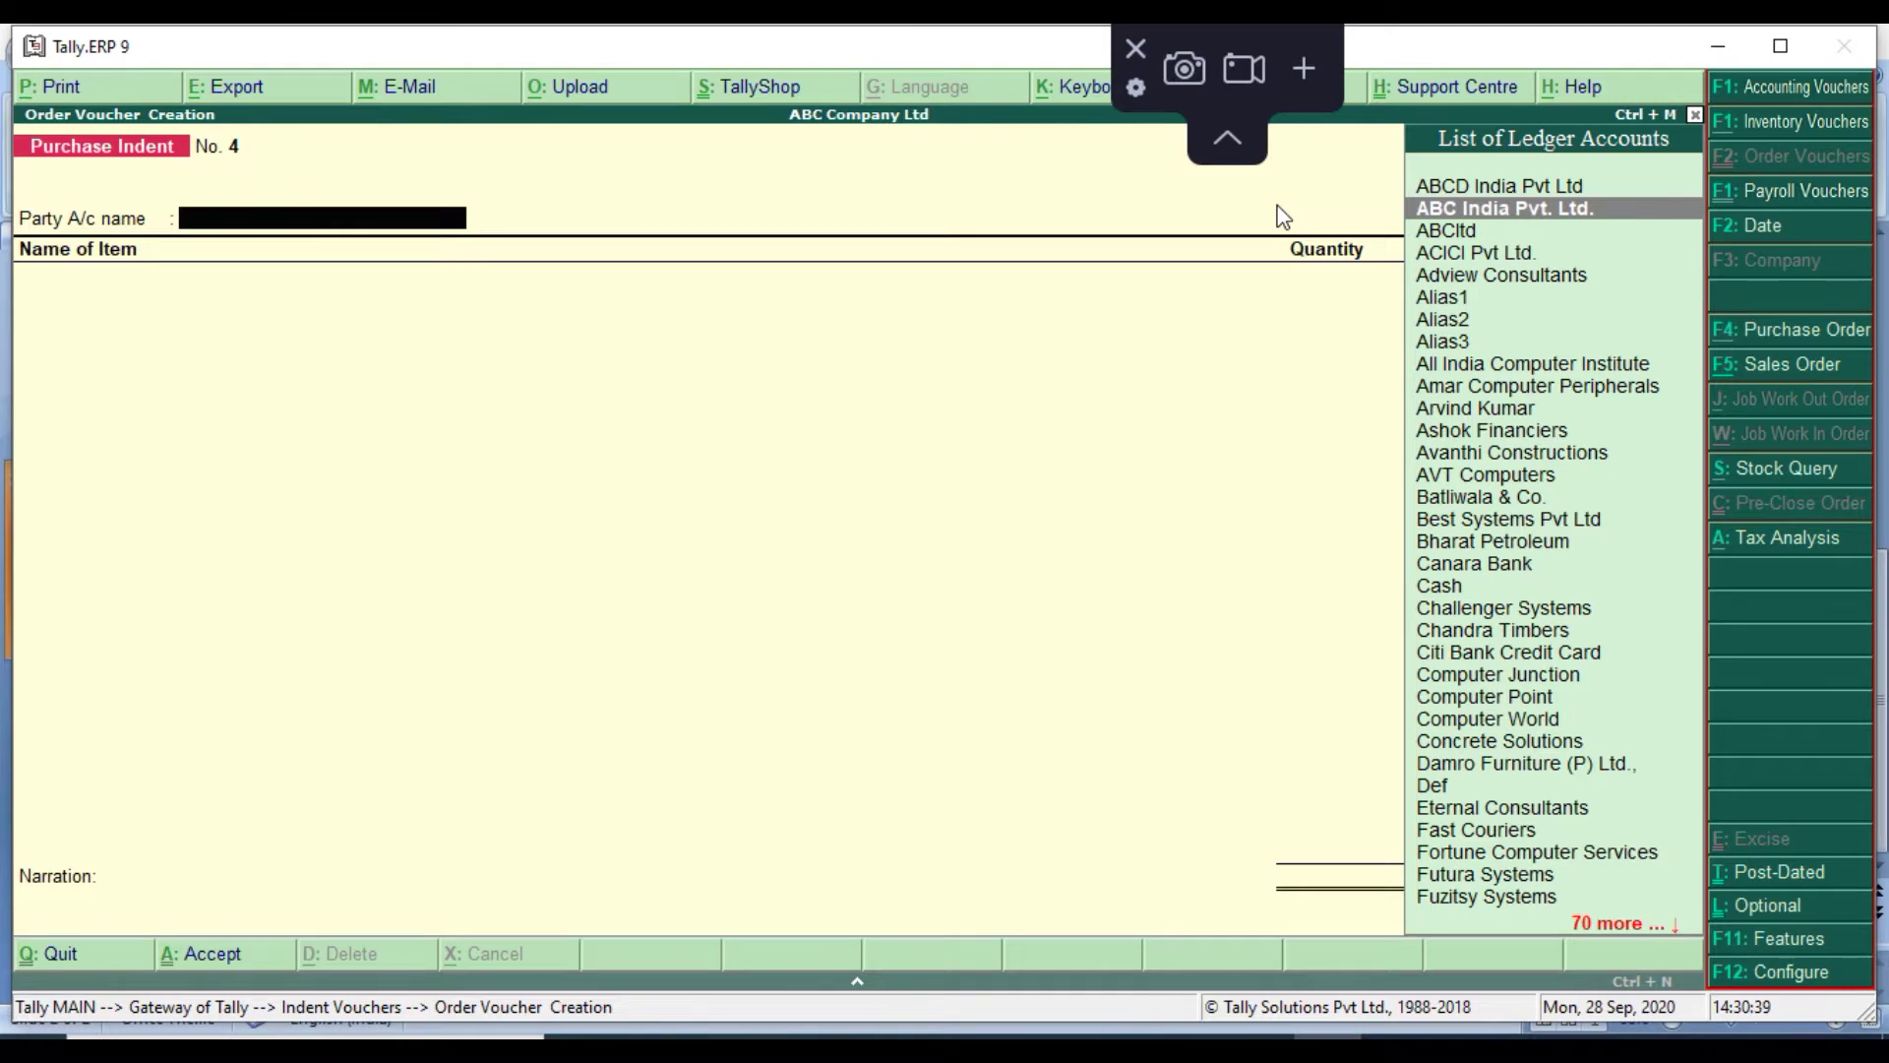
pyautogui.press('Return')
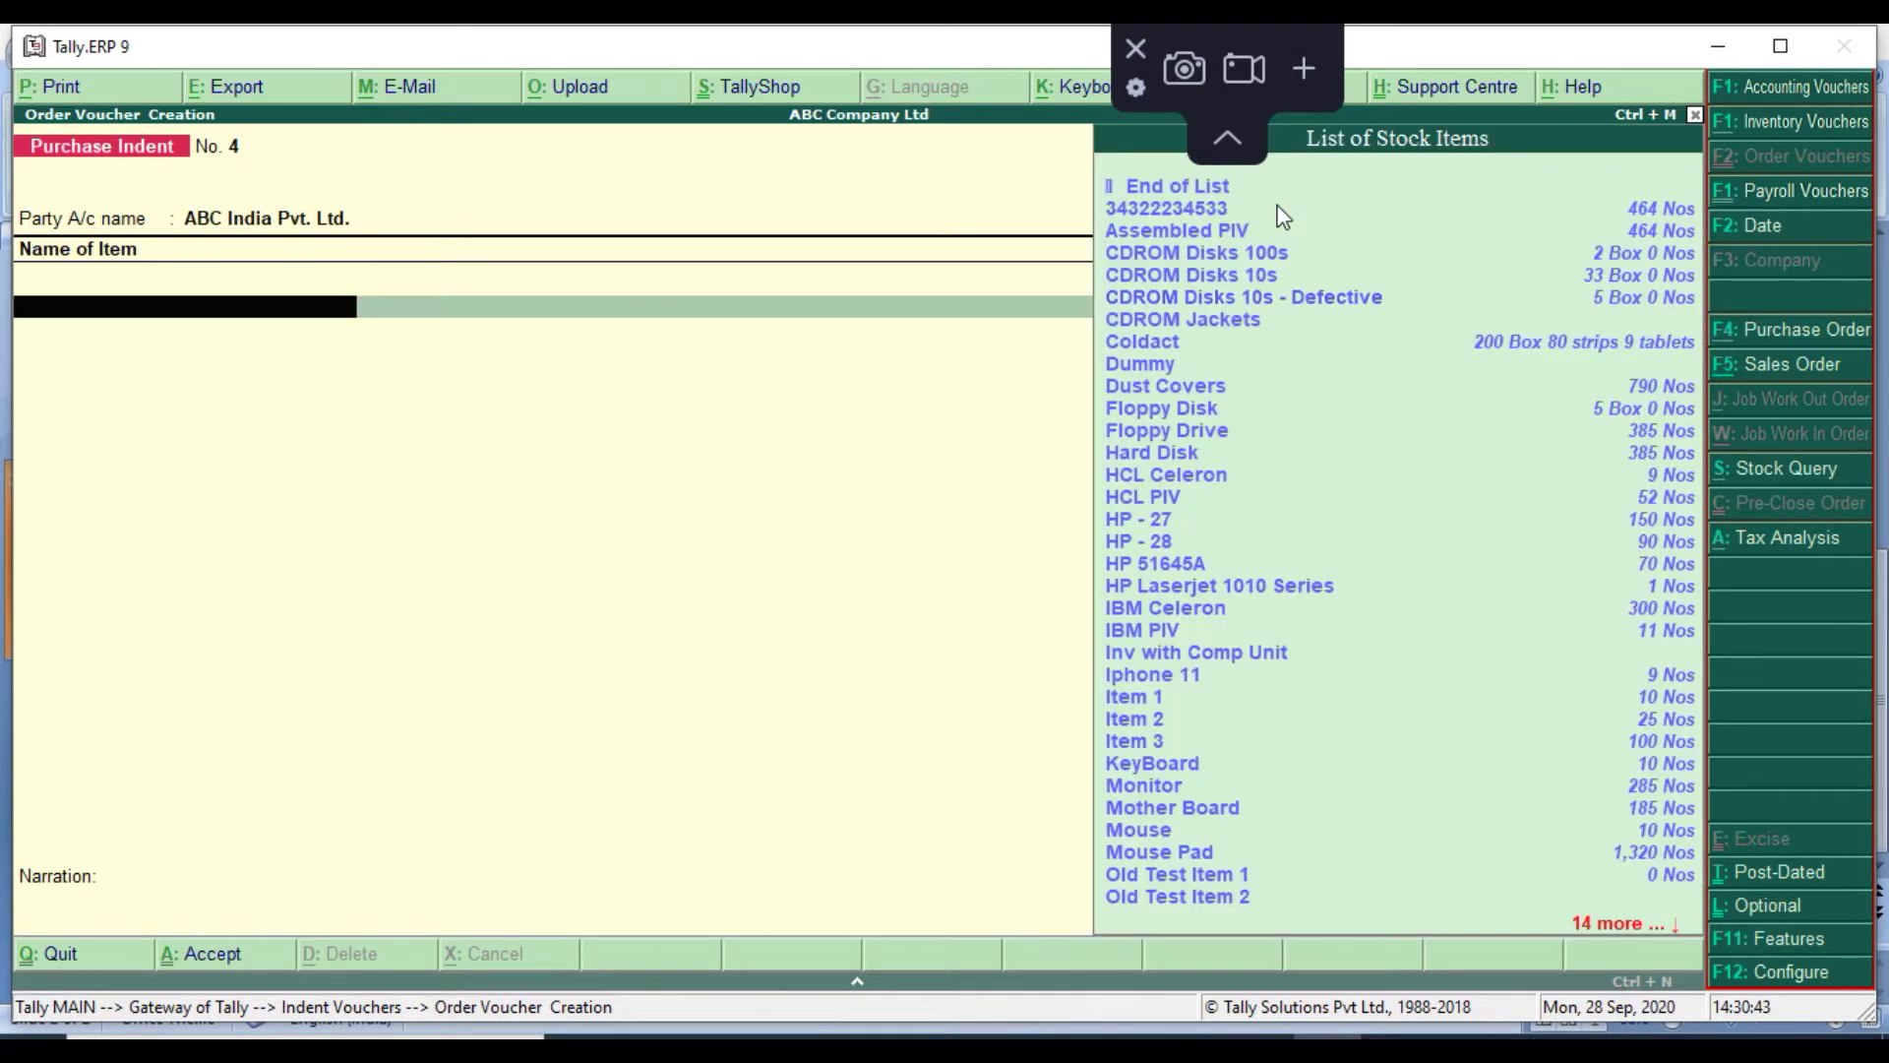
# Add HCL Celeron to the indent with 10 Nos at a rate of 14,000, due on 1-Dec-2020
pyautogui.write('Hp')
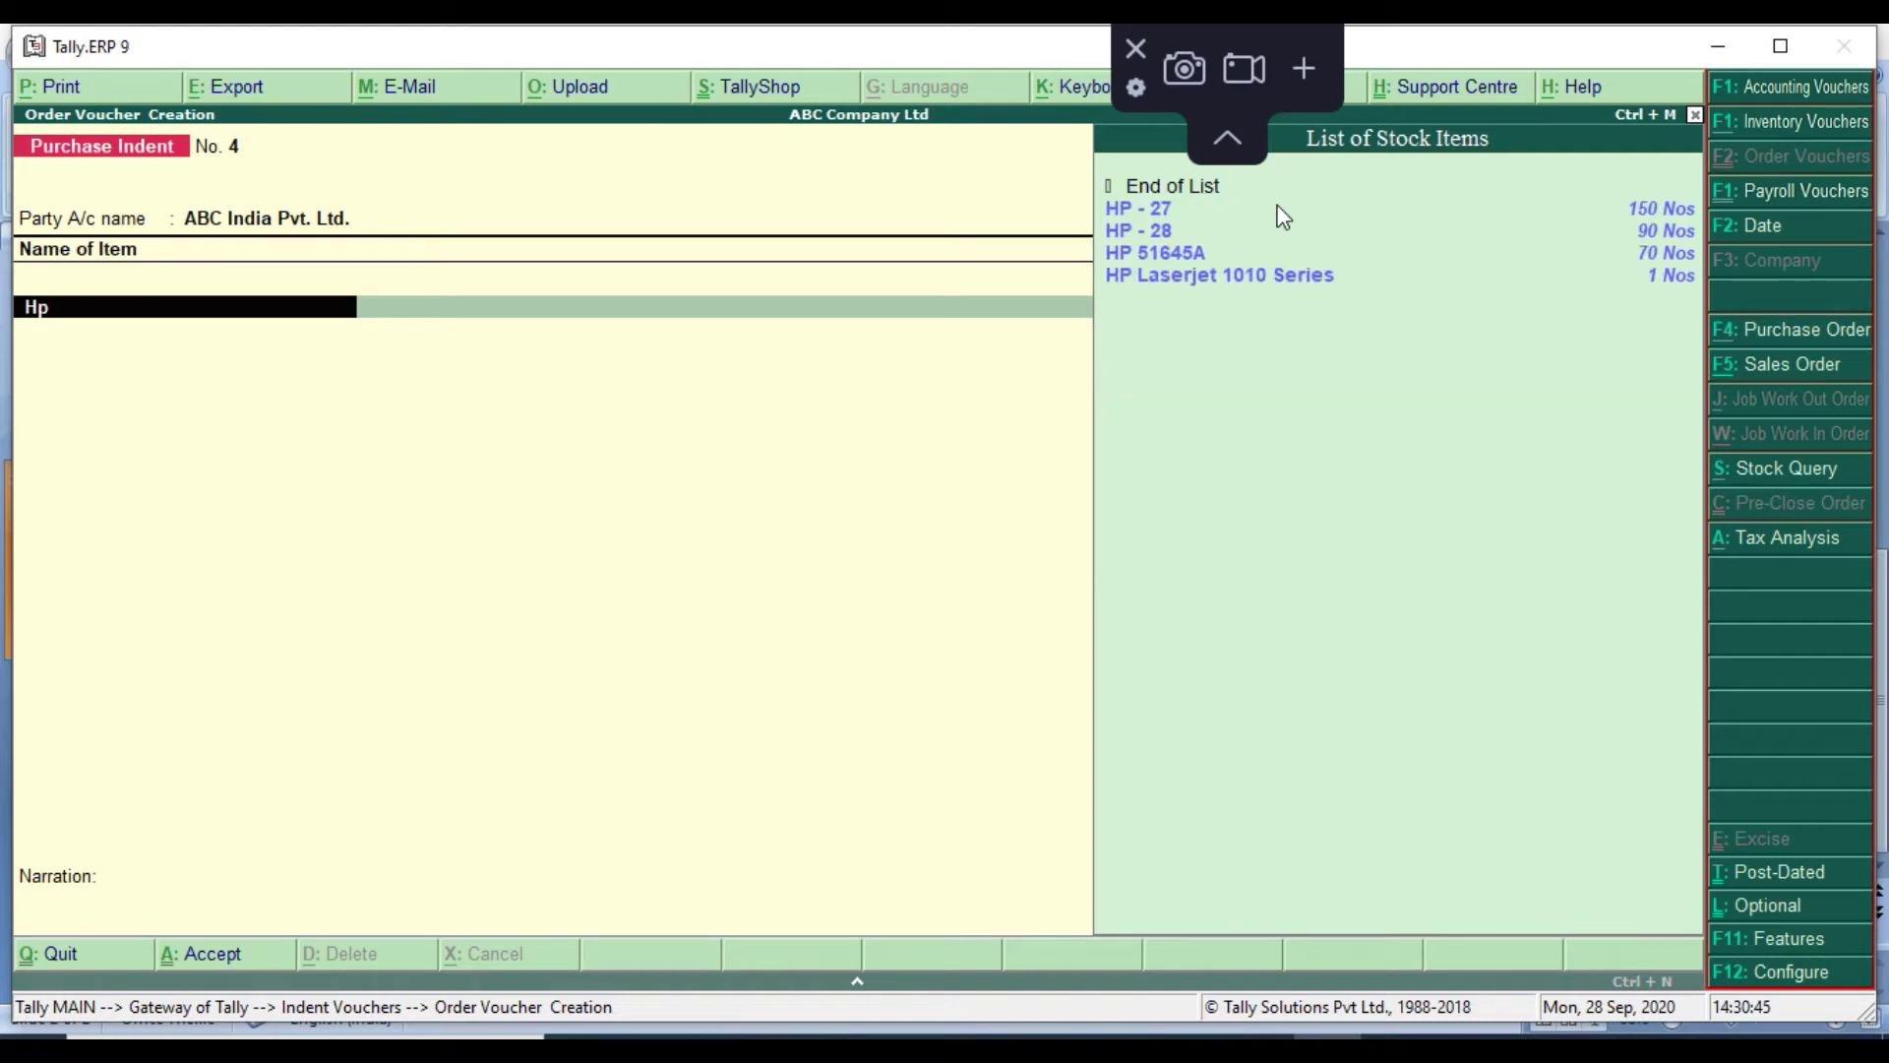
pyautogui.press('BackSpace')
pyautogui.write('cl')
pyautogui.press('Down')
pyautogui.press('Return')
pyautogui.press('Return')
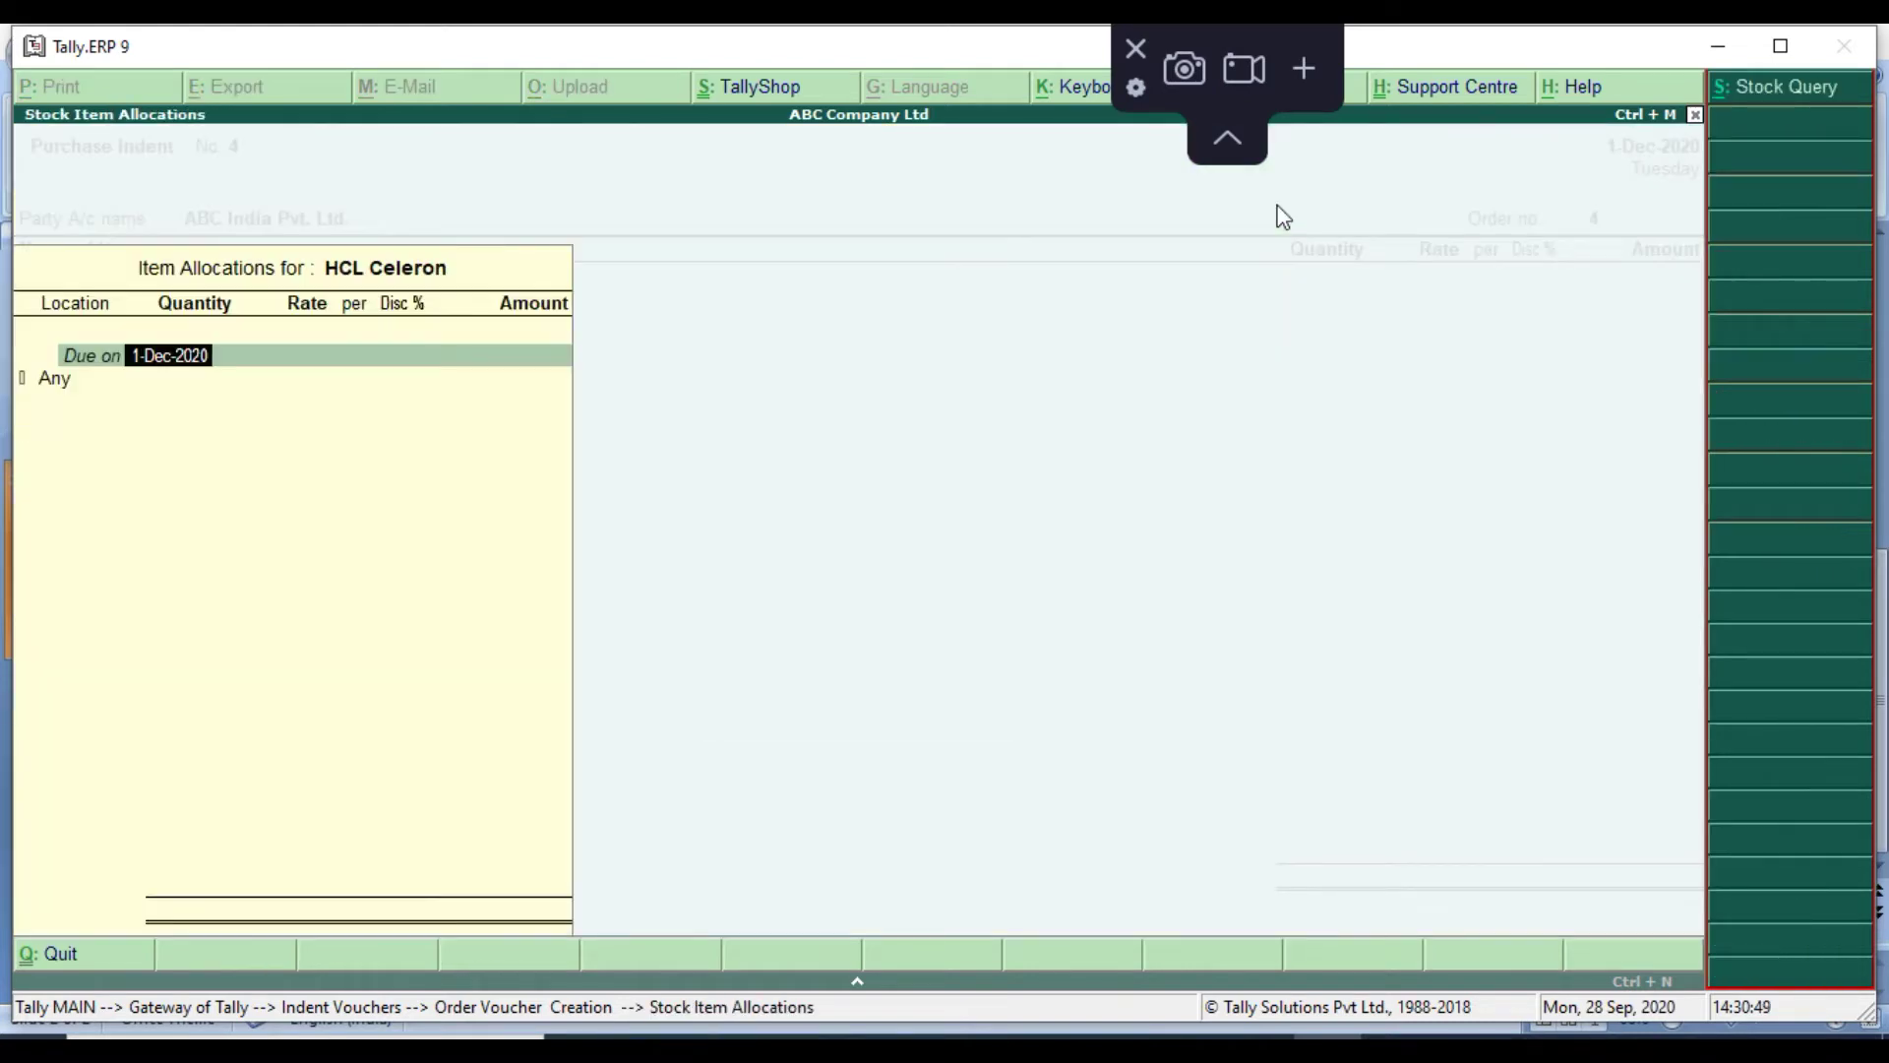
pyautogui.press('Return')
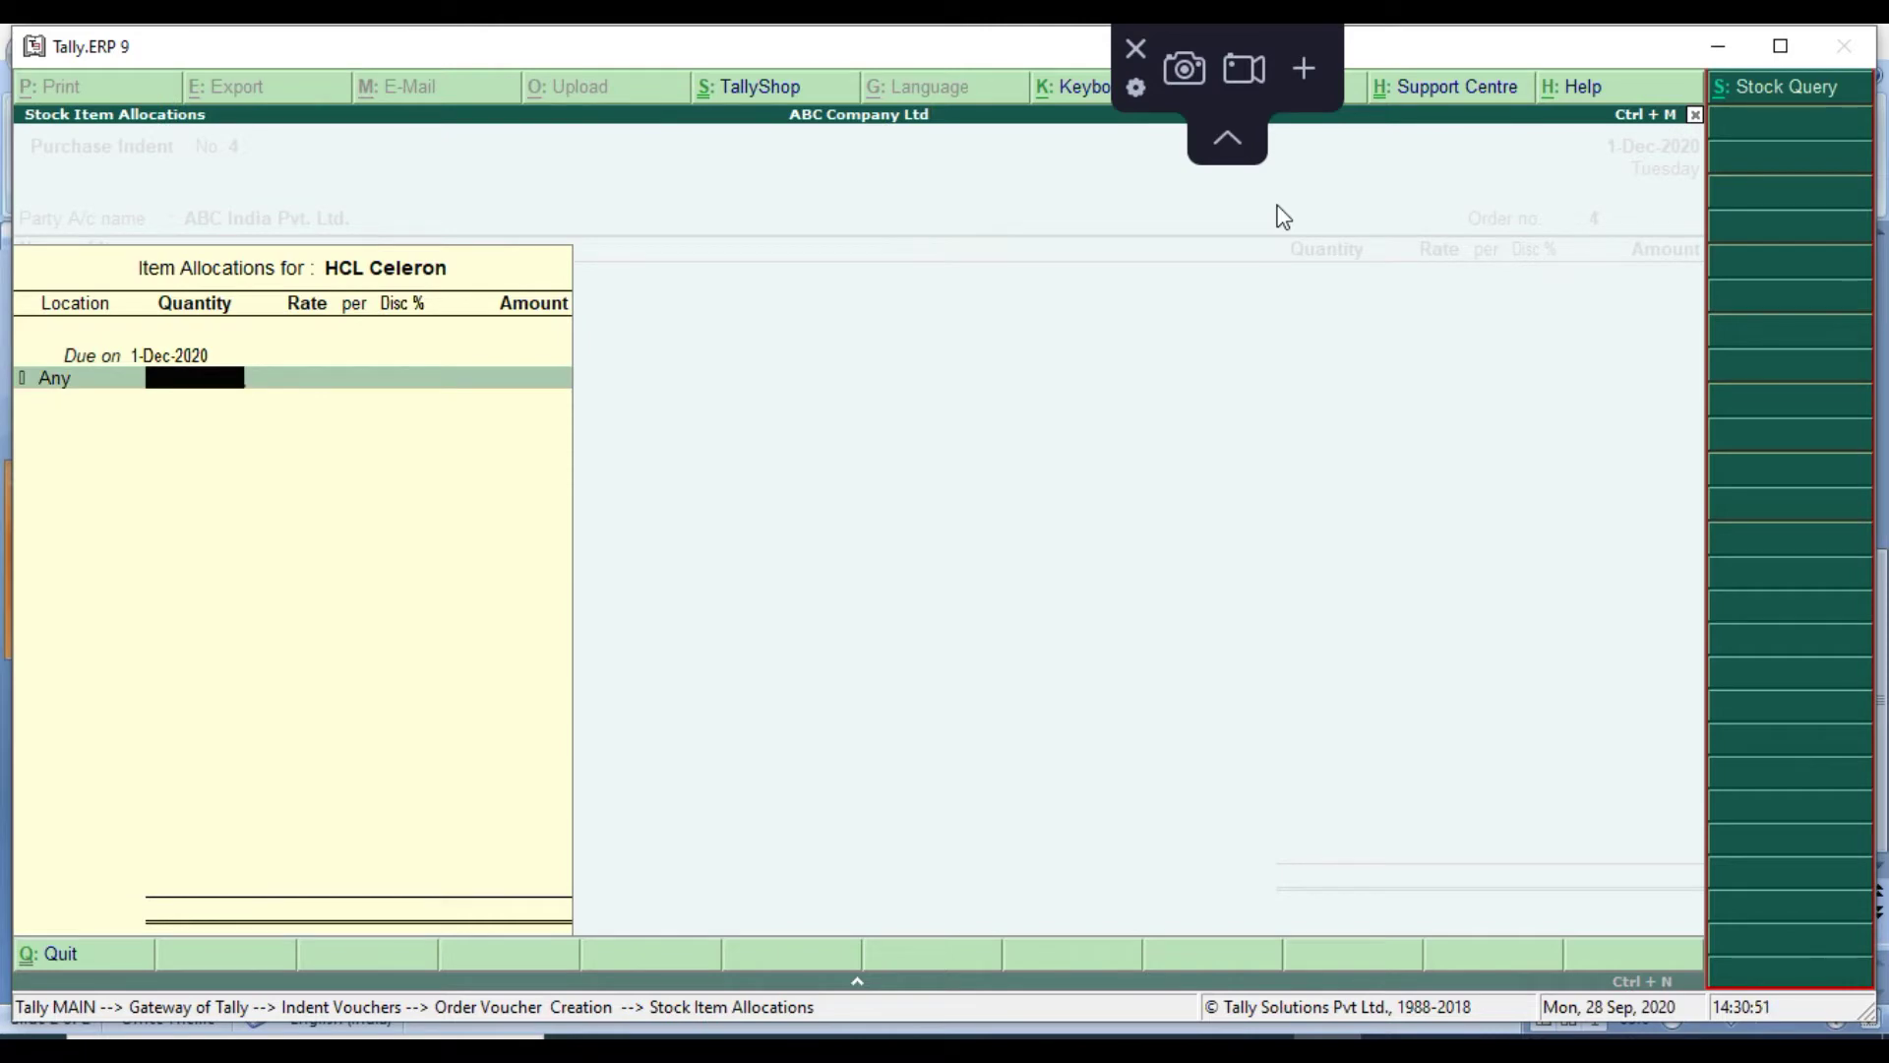
pyautogui.write('10')
pyautogui.press('Return')
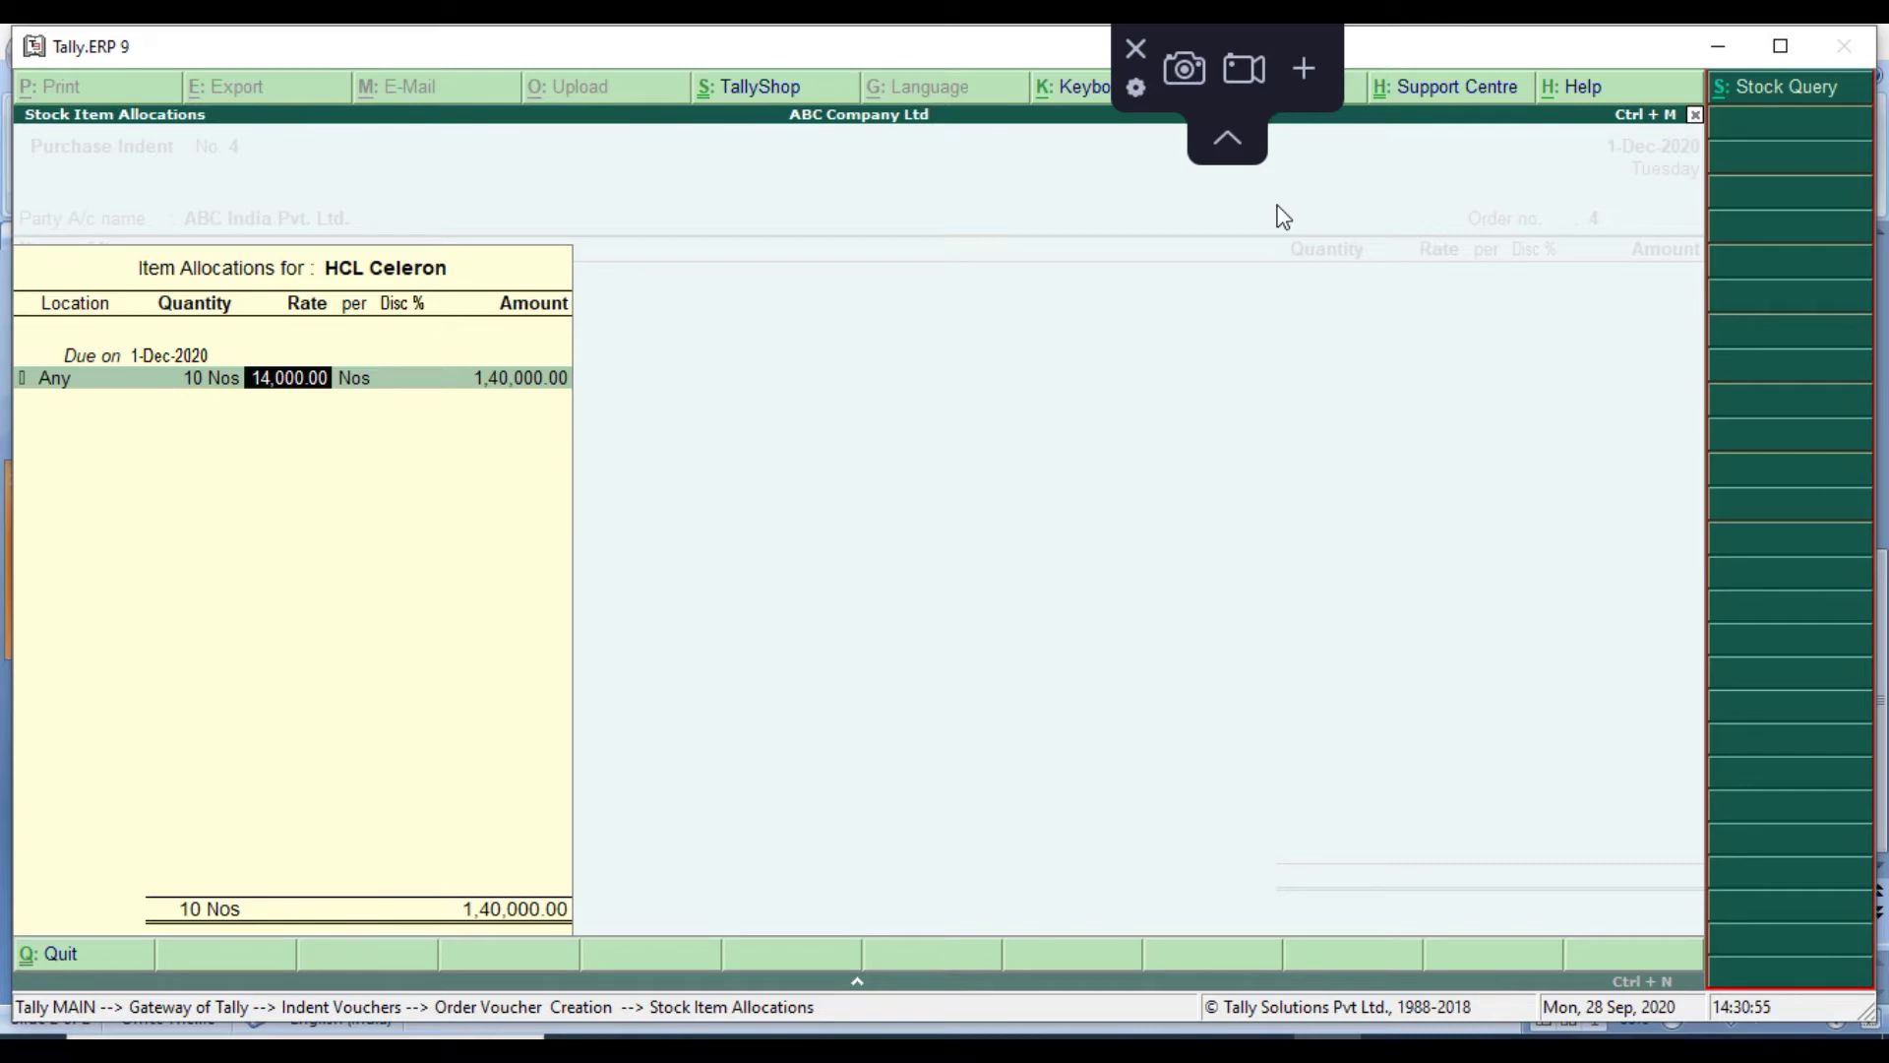
pyautogui.press('Return')
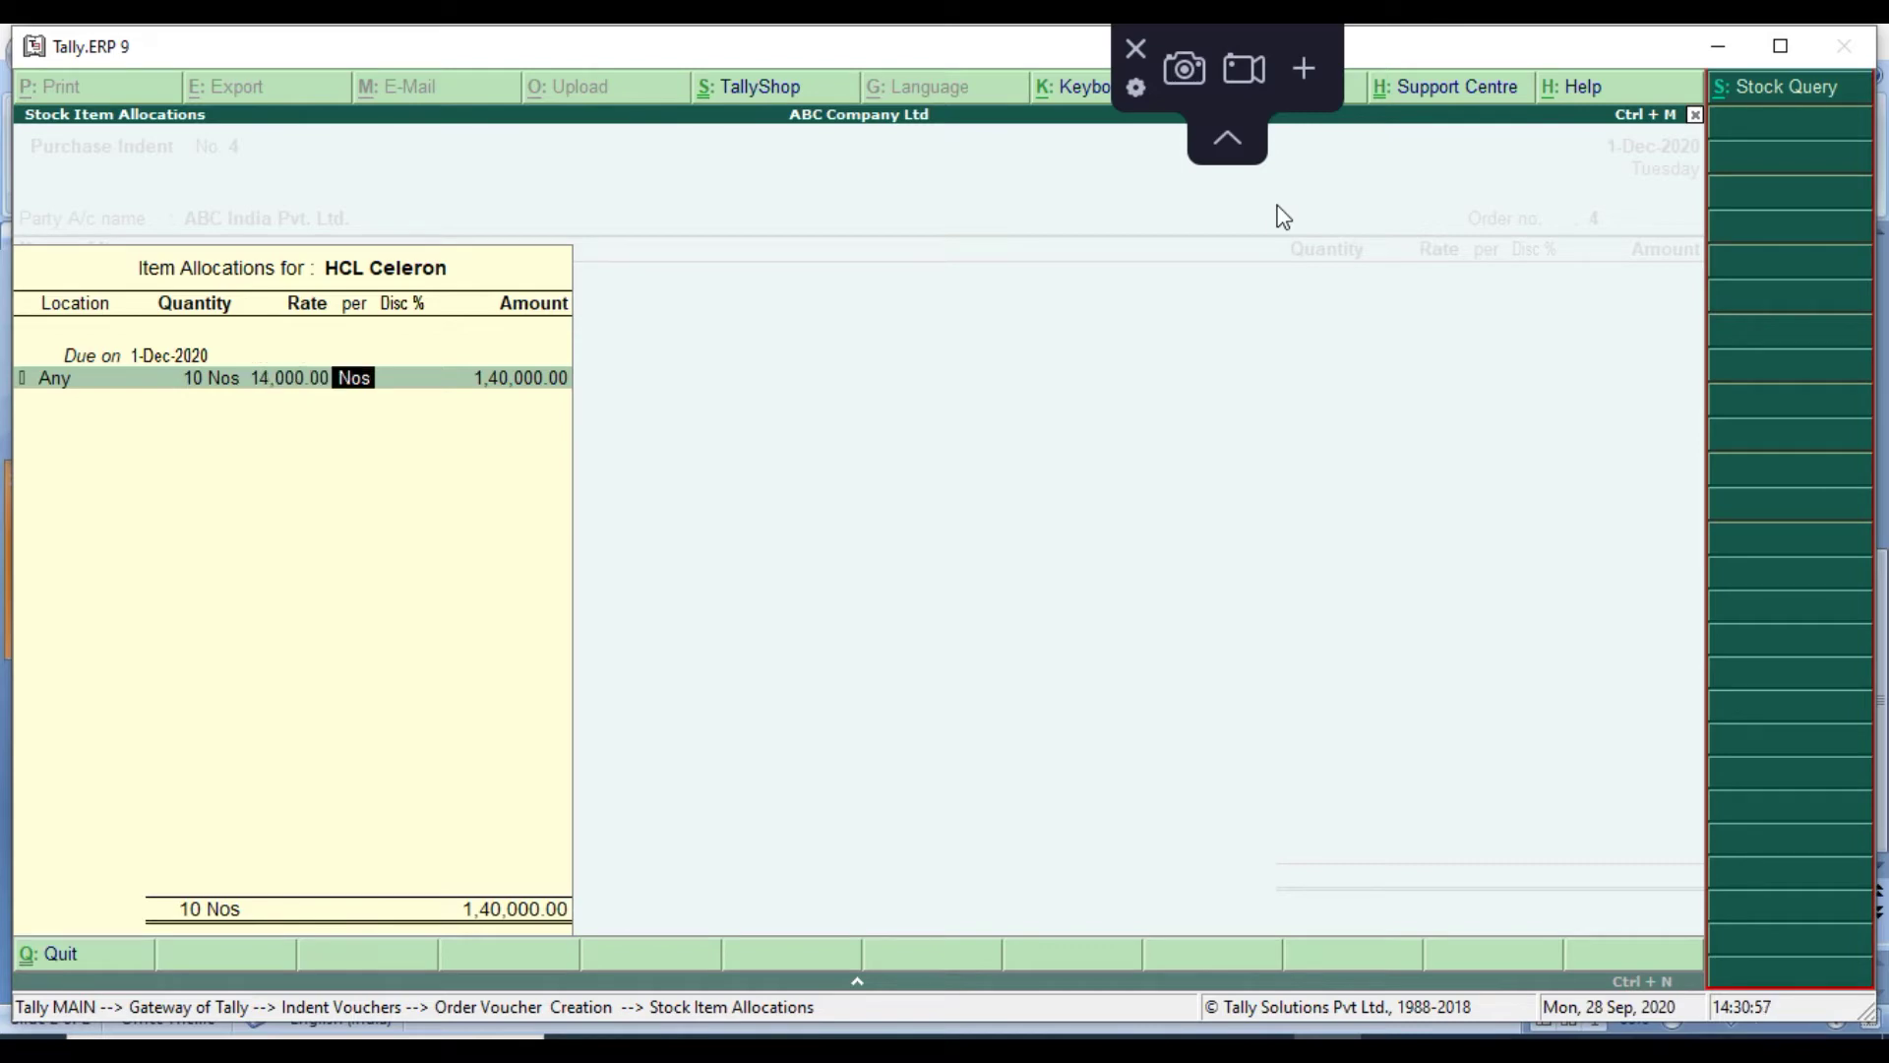
pyautogui.press('Return')
pyautogui.press('Return')
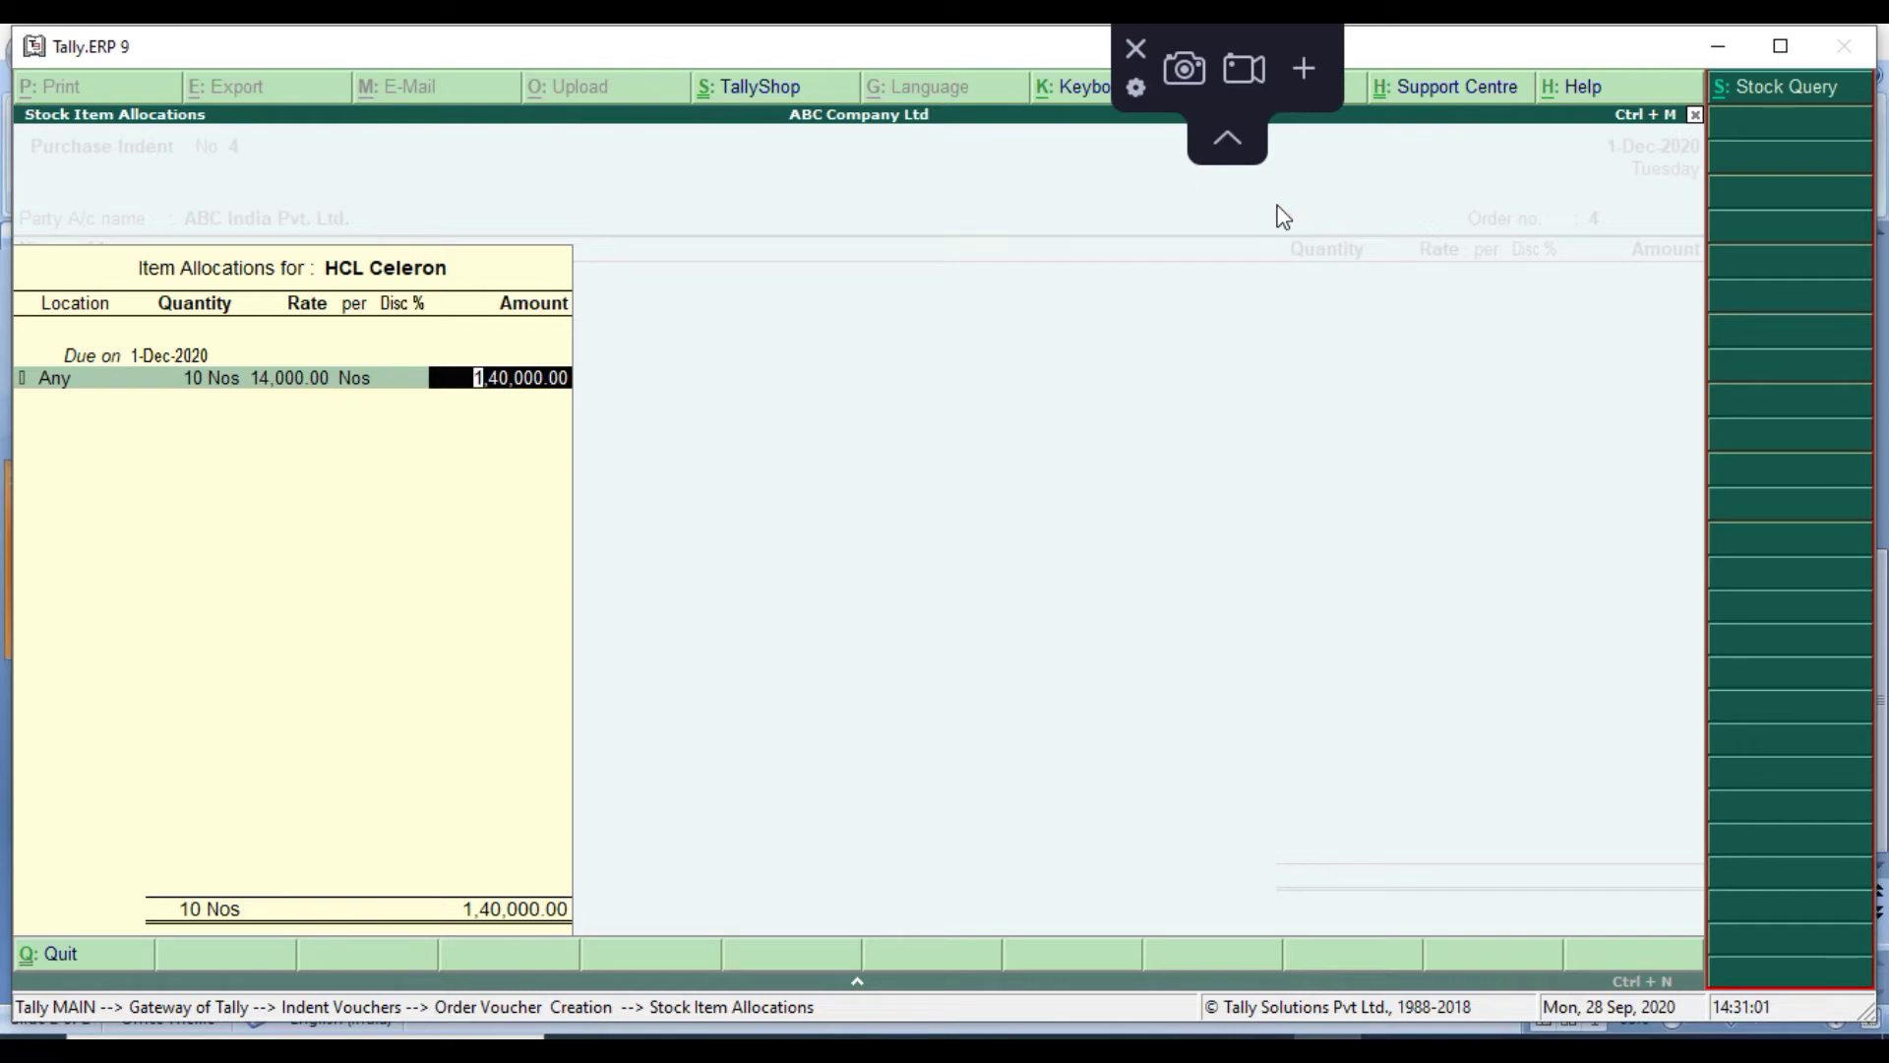
pyautogui.press('Return')
pyautogui.press('Return')
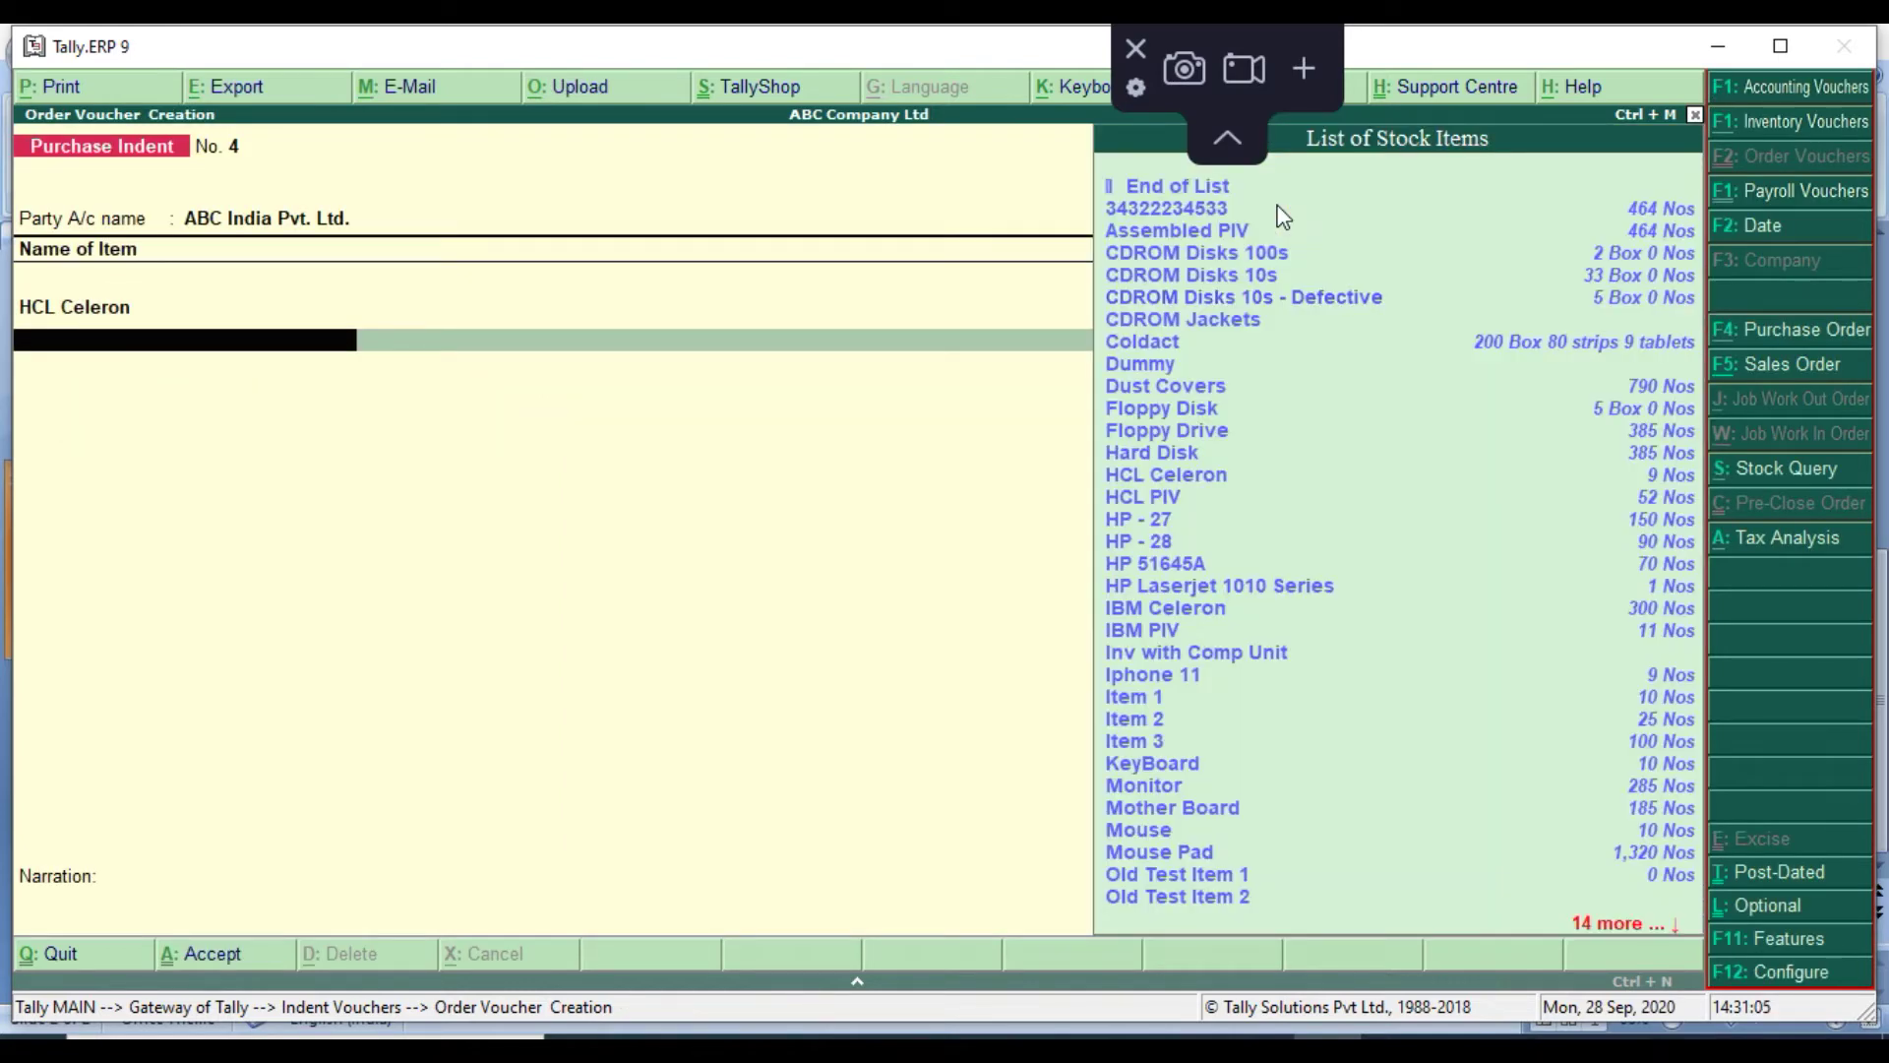
# Add Iphone 11 to the indent with 5 Nos at a rate of 75,000, due on 1-Dec-2020
pyautogui.scroll(-7, 1284, 217)
pyautogui.scroll(-1, 1285, 218)
pyautogui.press('Return')
pyautogui.press('Return')
pyautogui.press('Return')
pyautogui.press('Return')
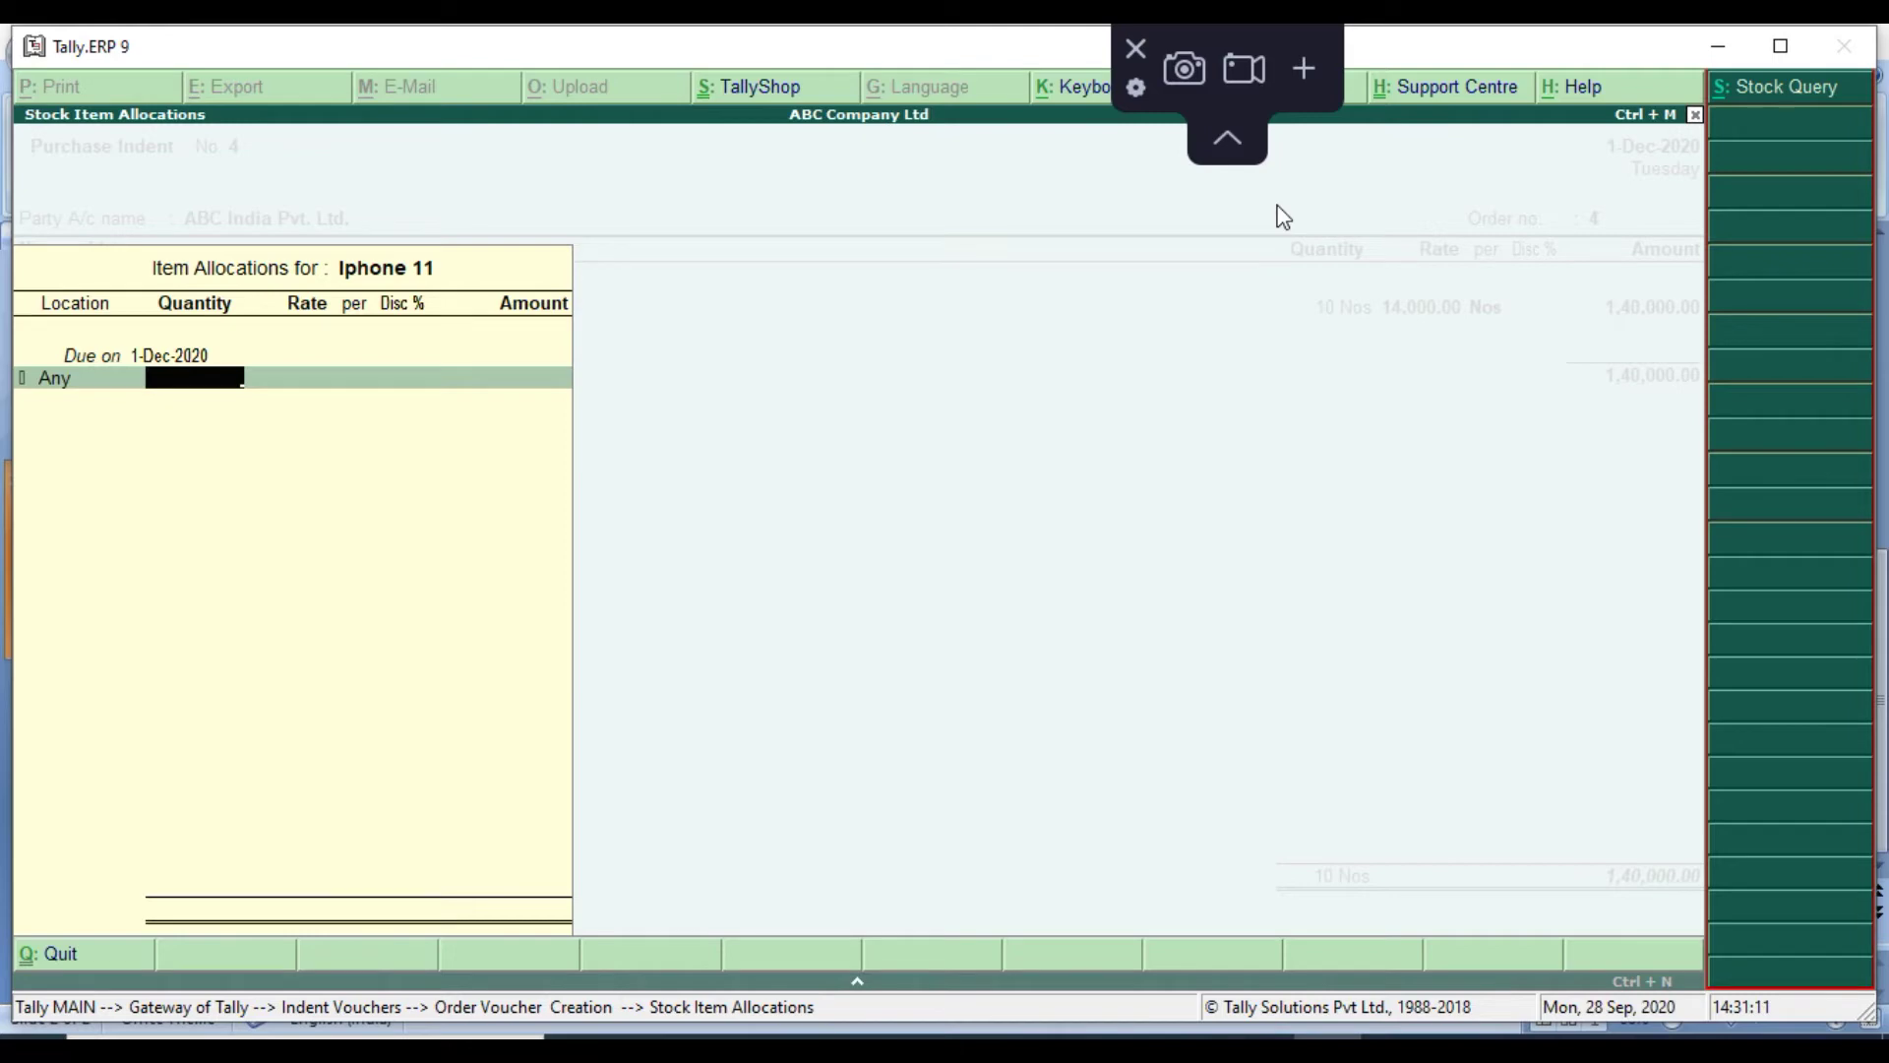
pyautogui.write('5')
pyautogui.press('Return')
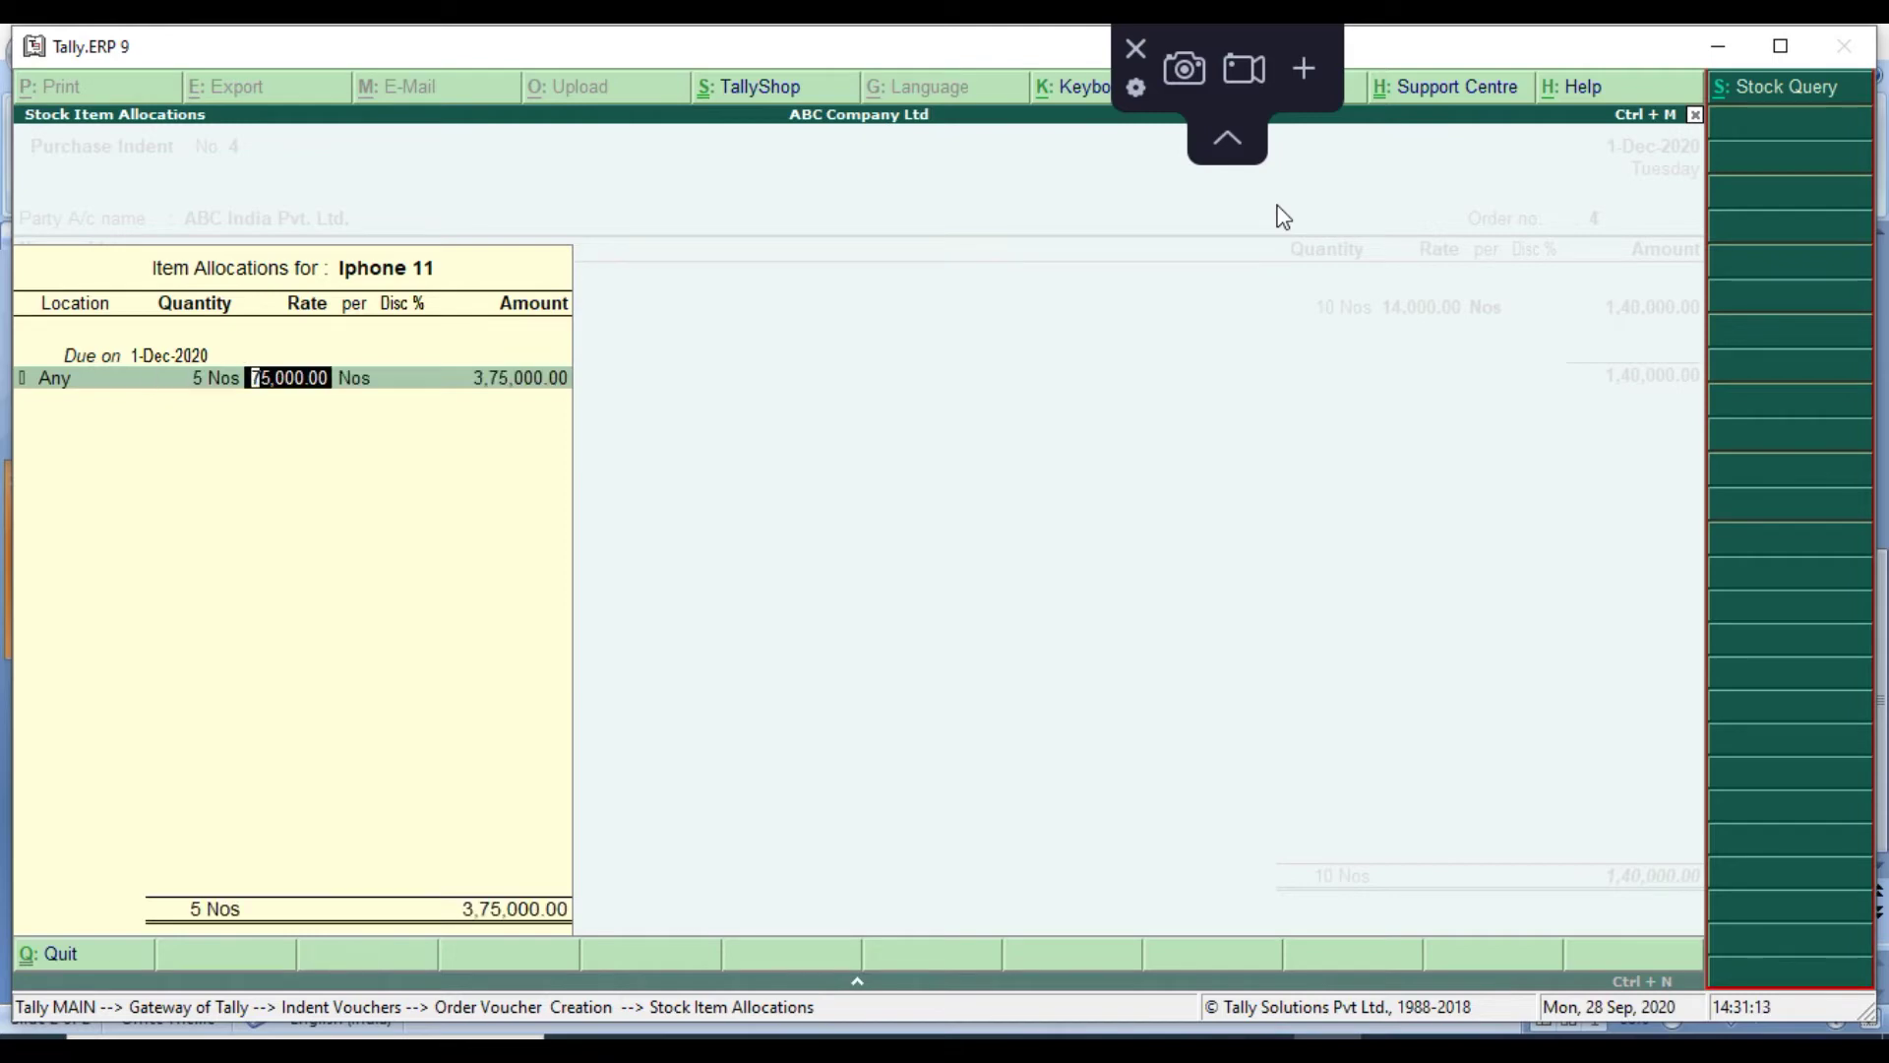
pyautogui.press('Return')
pyautogui.press('Return')
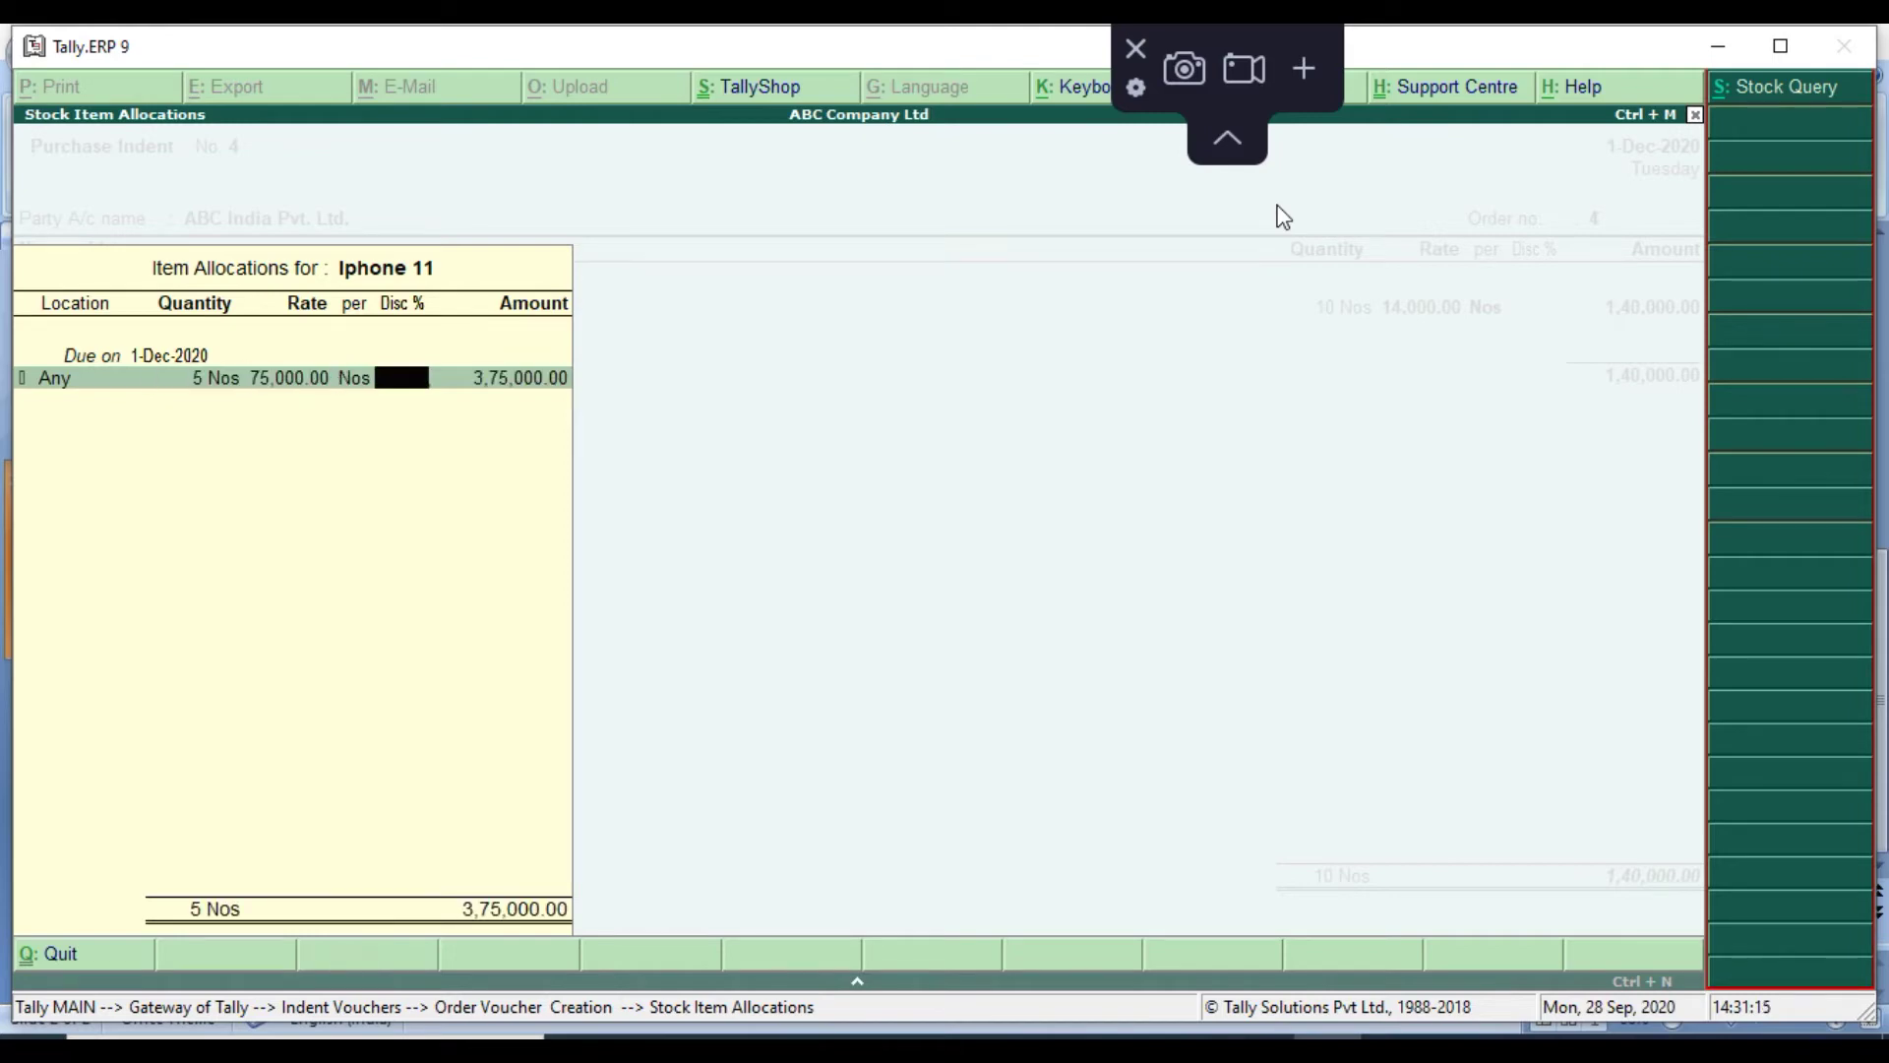
pyautogui.press('Return')
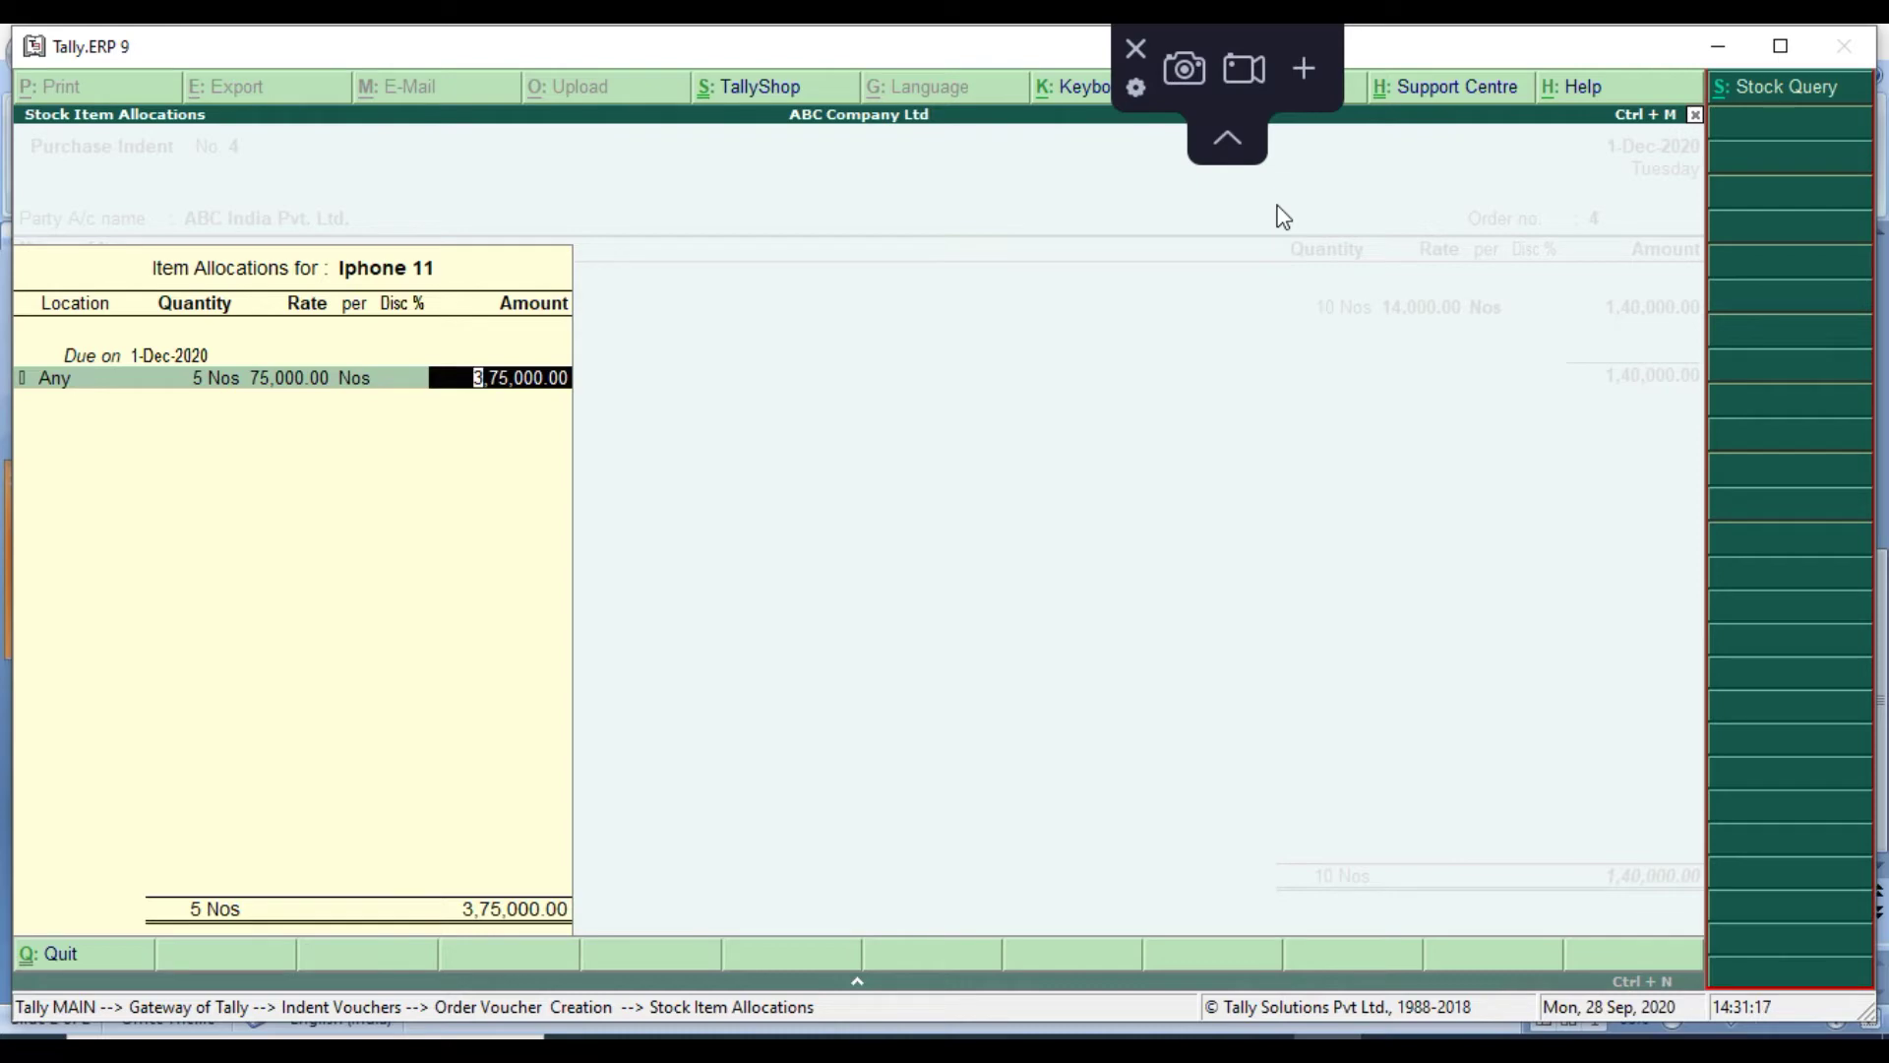
pyautogui.press('Return')
pyautogui.press('Return')
# End the item list, leave the narration blank, accept the purchase indent and return to Indent Vouchers
pyautogui.press('Return')
pyautogui.press('Return')
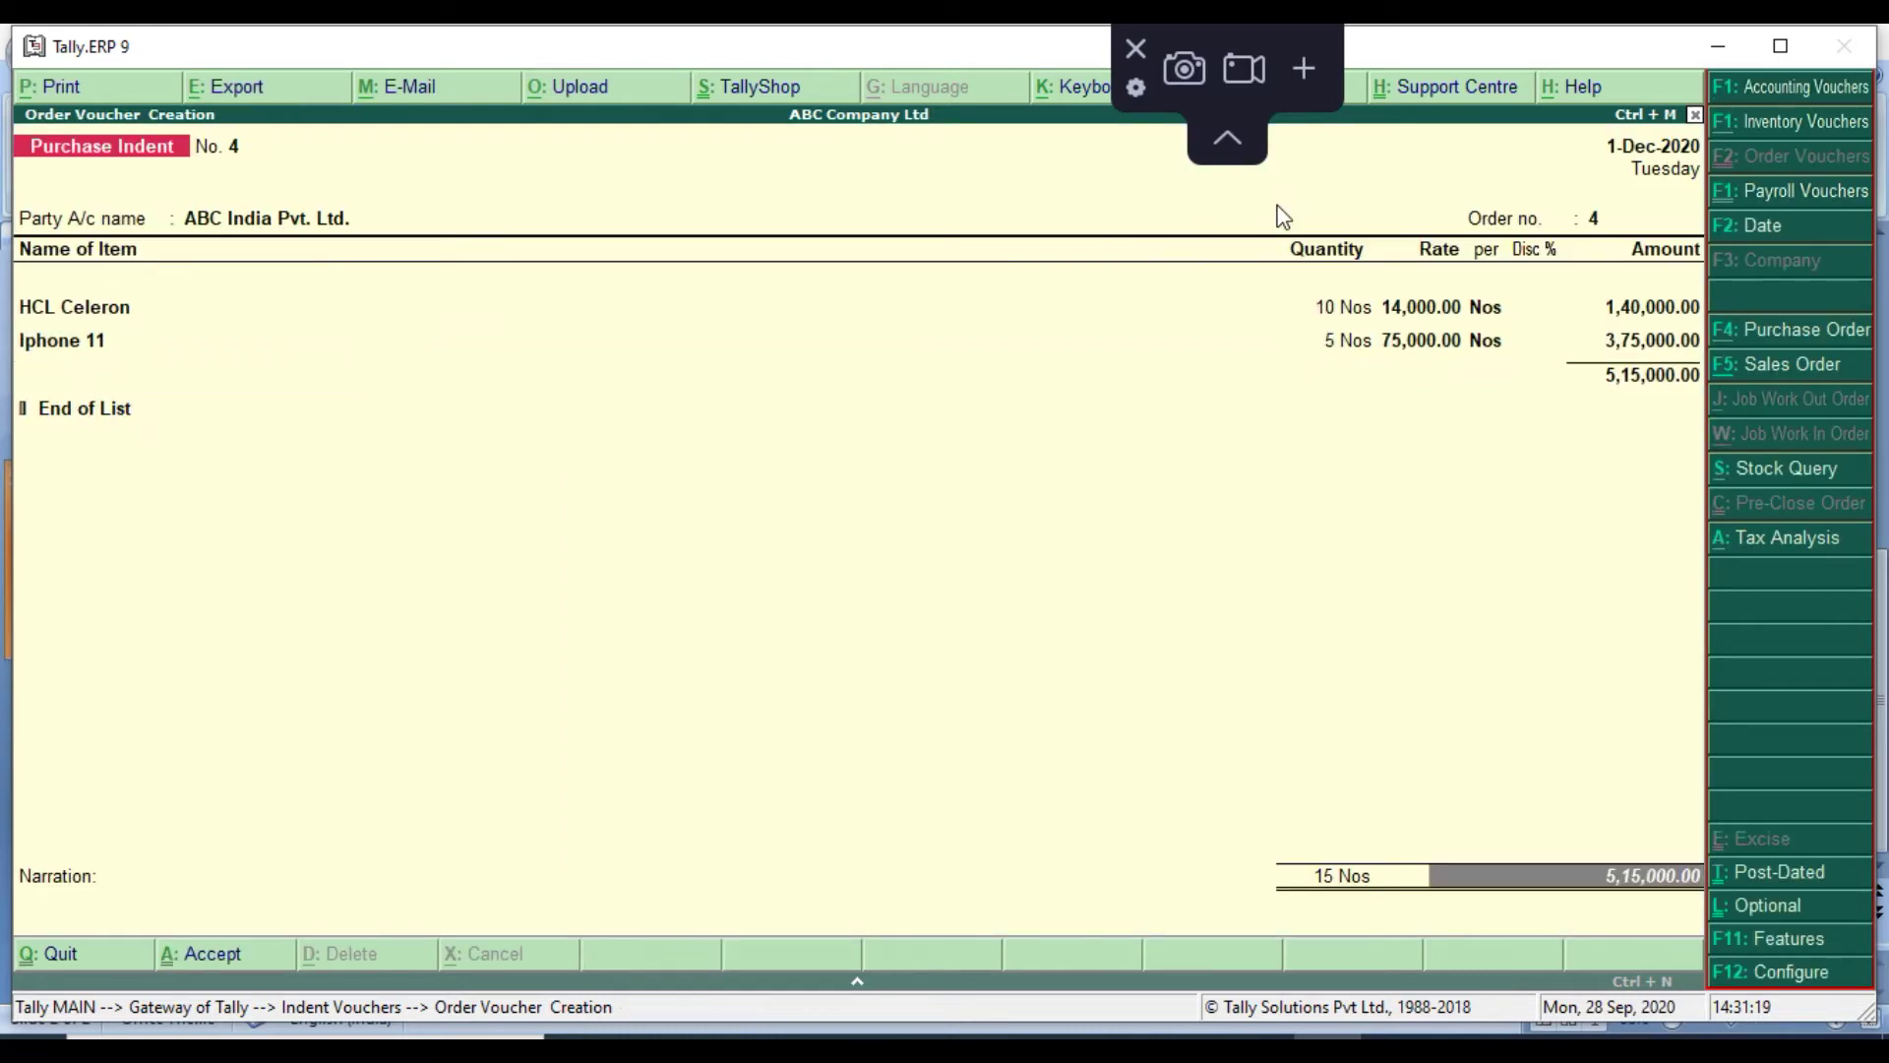
pyautogui.press('Return')
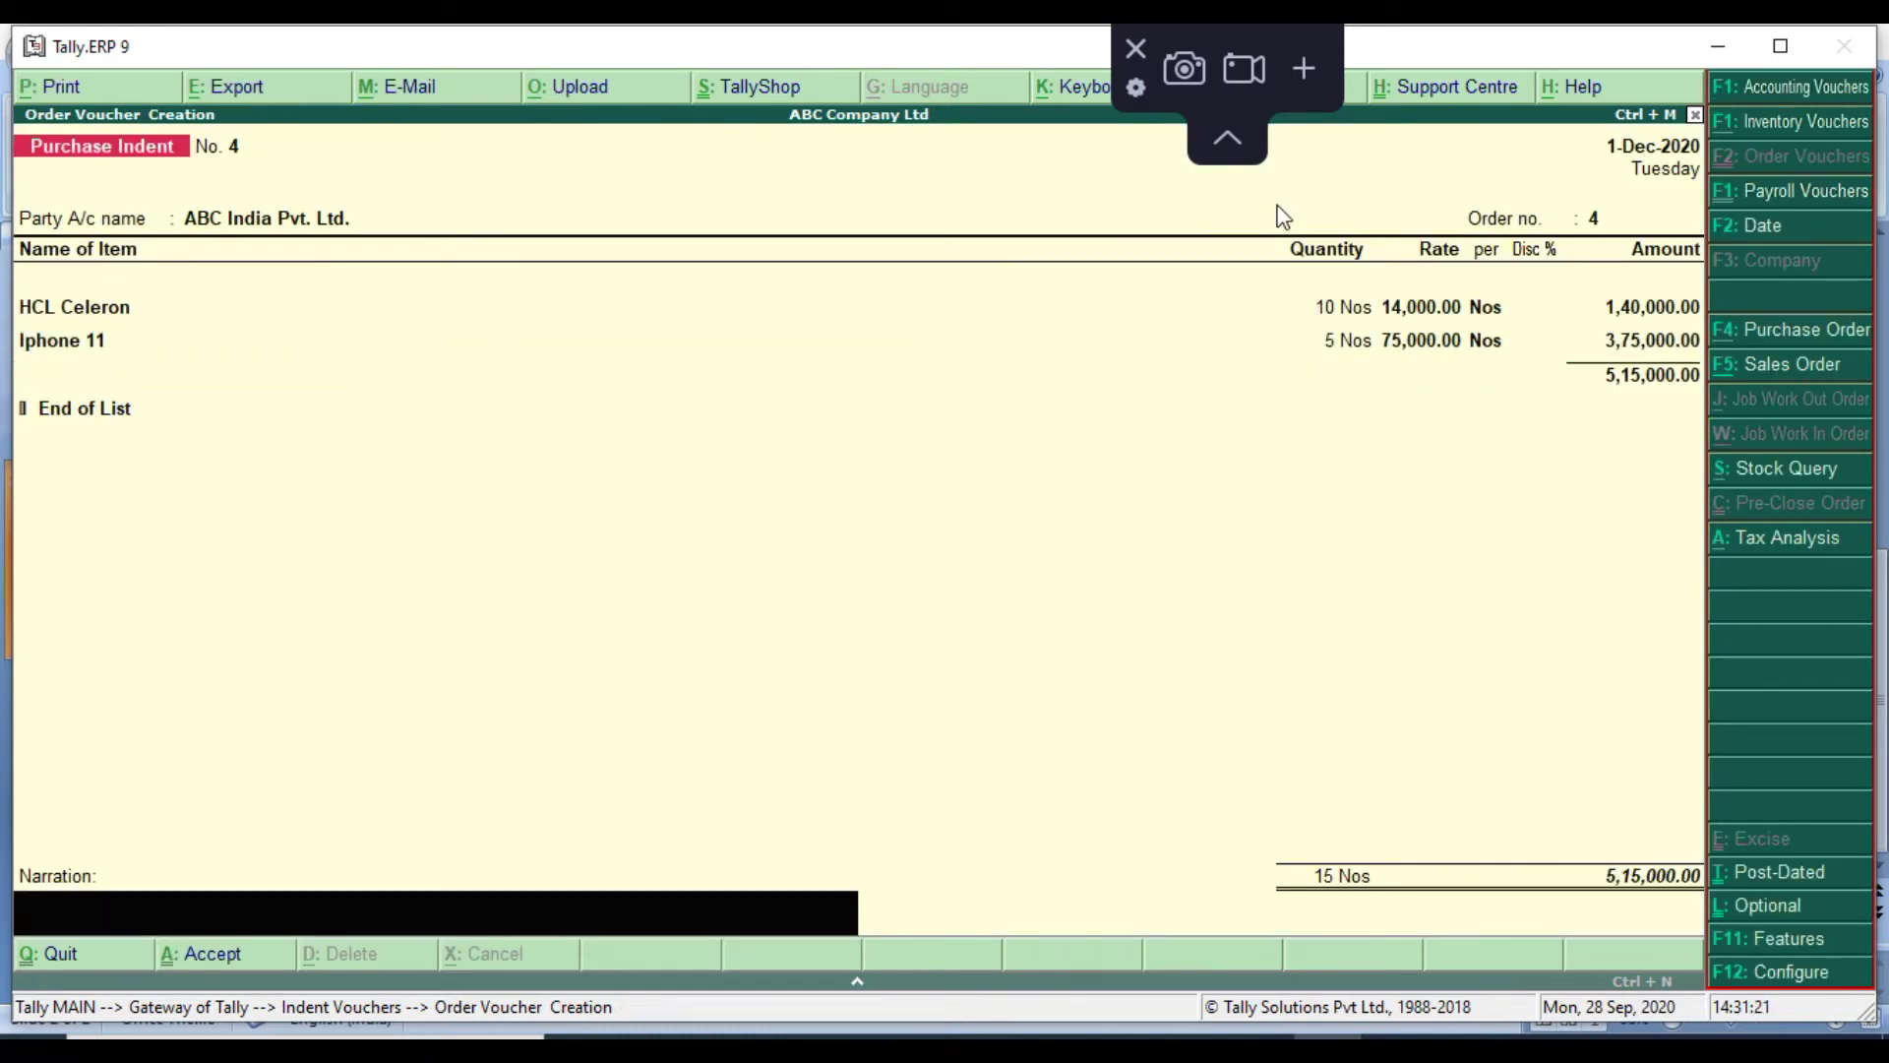
pyautogui.press('Return')
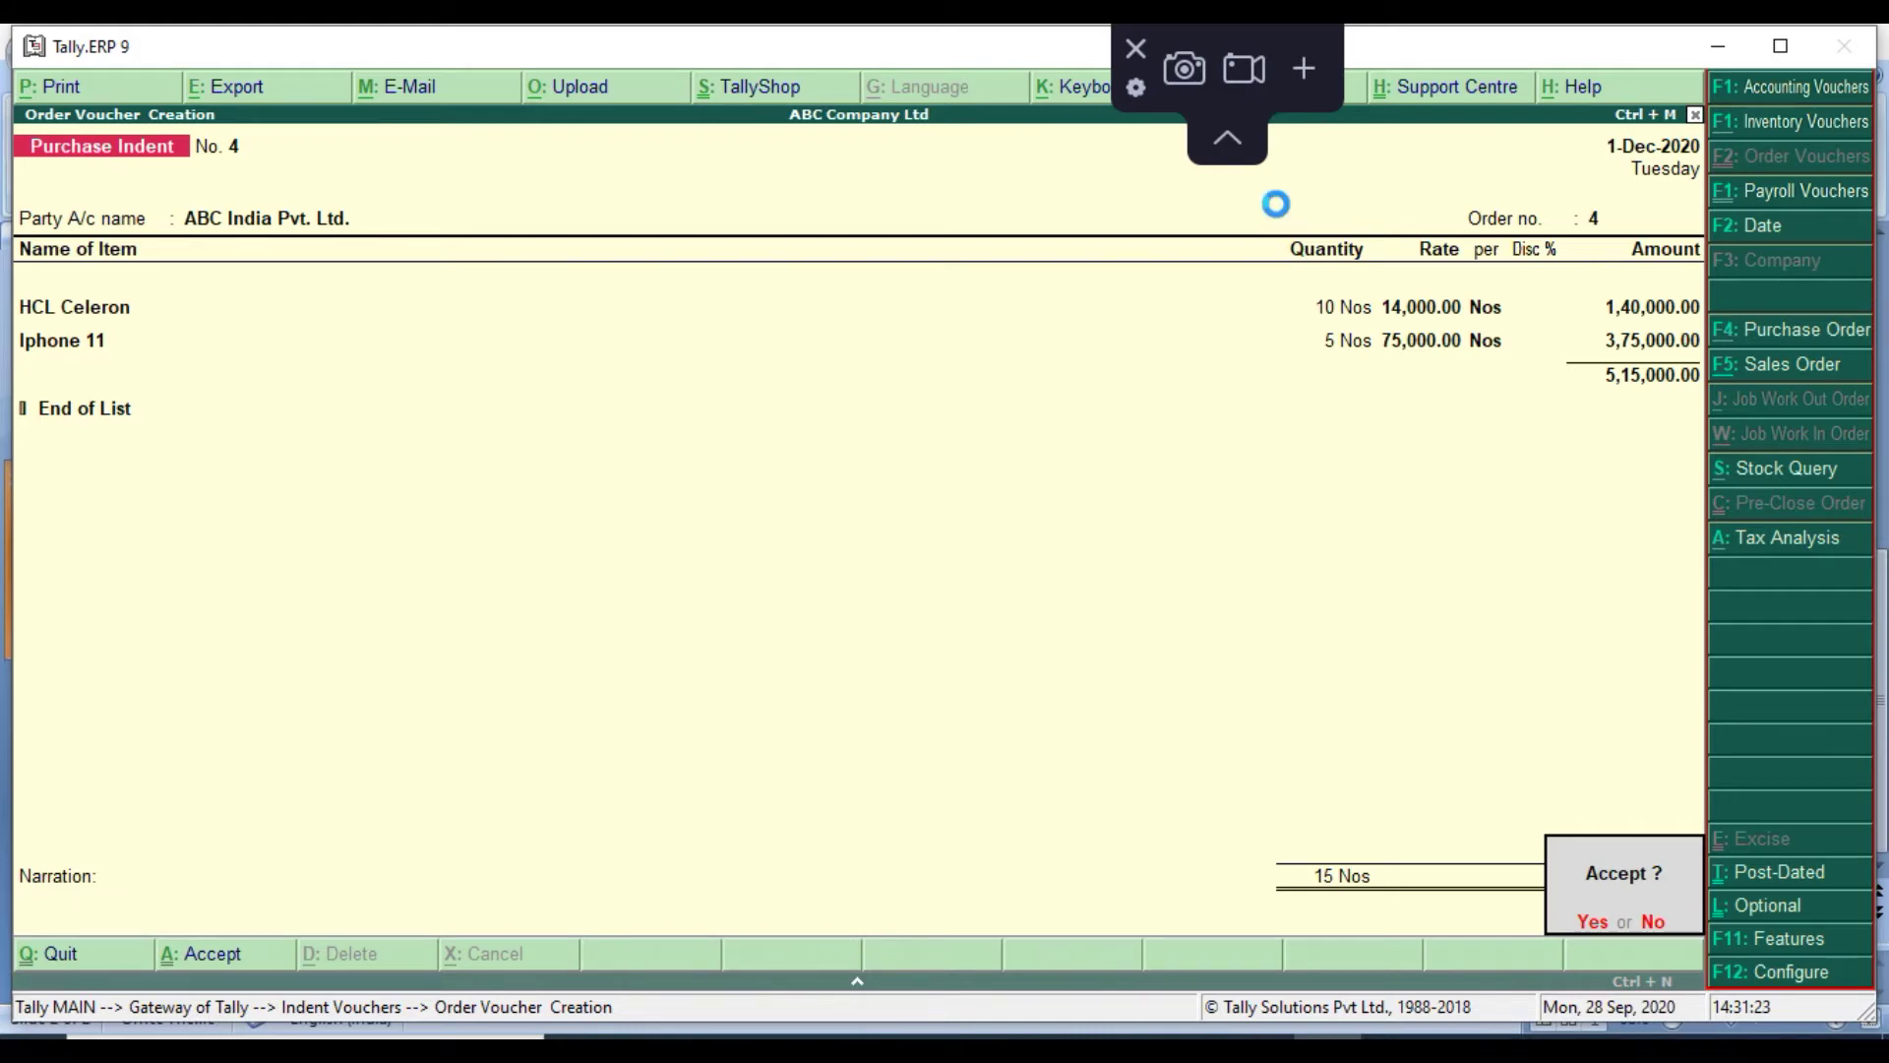
pyautogui.press('Return')
pyautogui.press('BackSpace')
pyautogui.press('Escape')
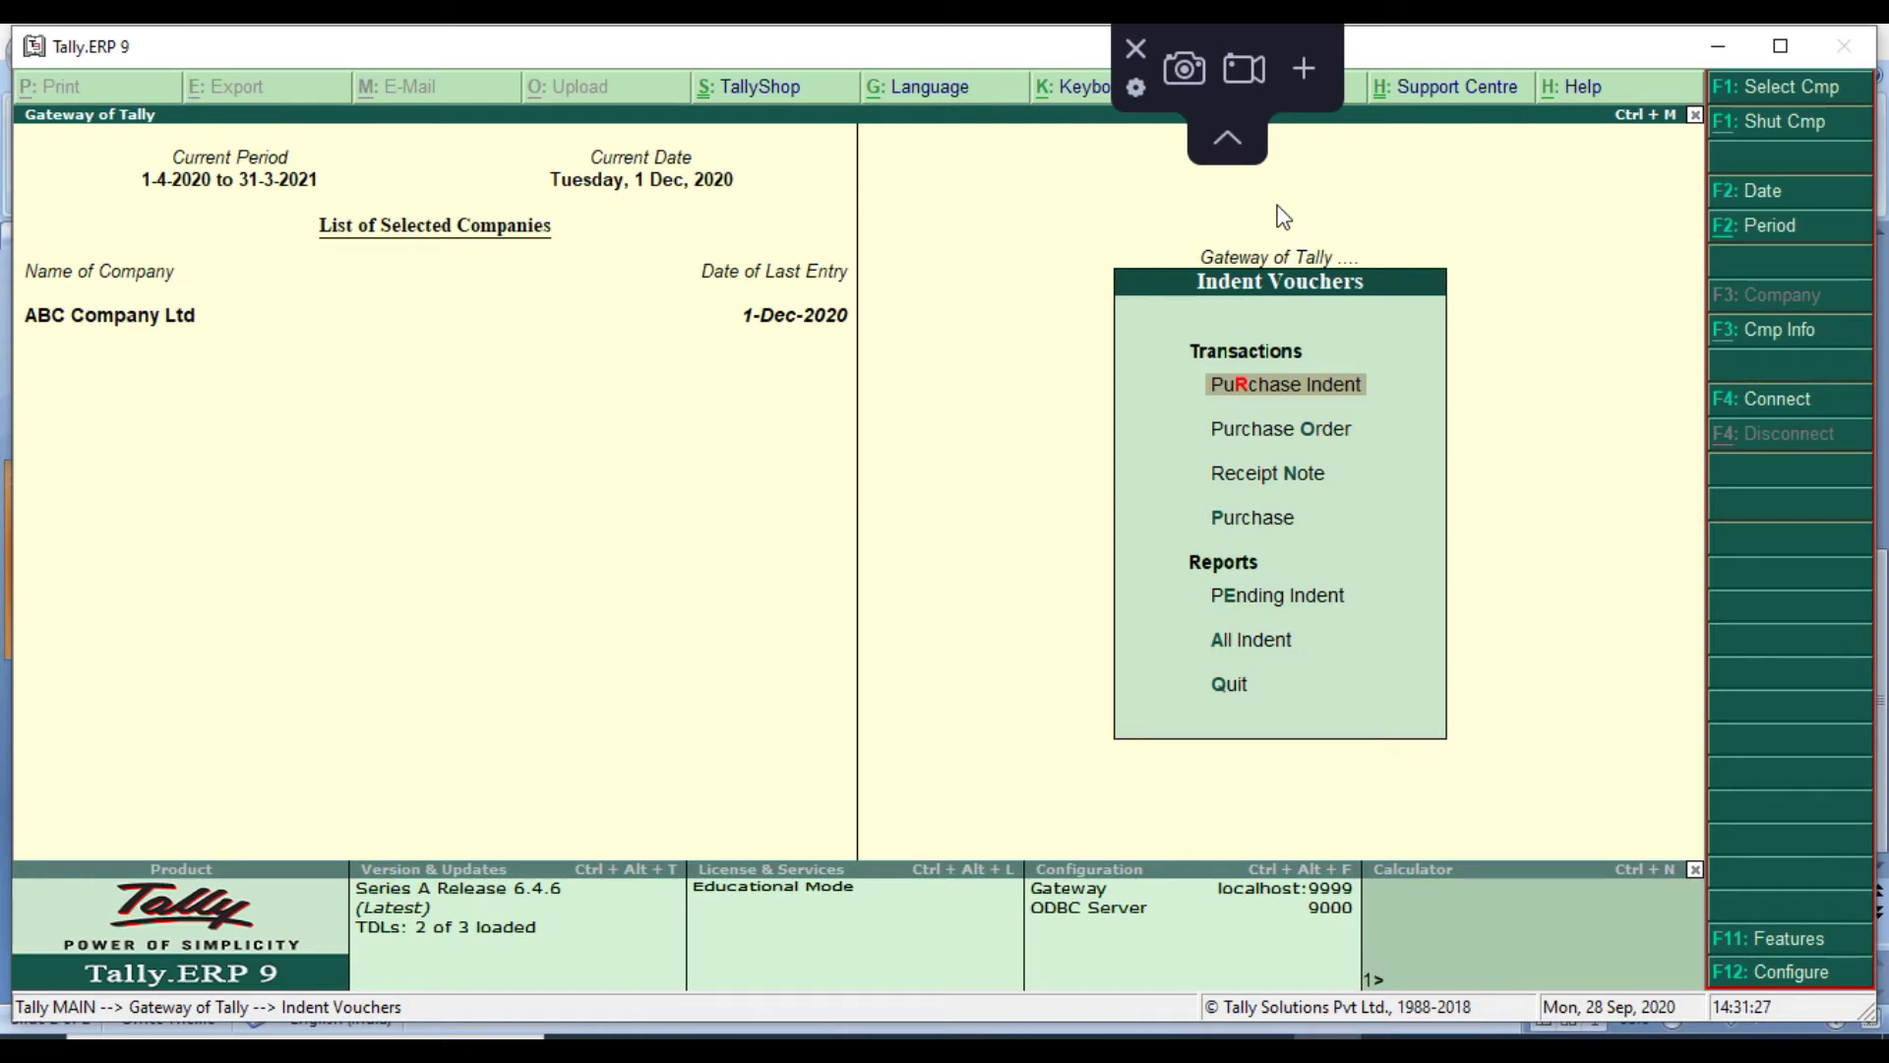
# Open the Pending Indent report, examine the indent quantities and balances of the listed stock items, and close it
pyautogui.press('Down')
pyautogui.press('Down')
pyautogui.press('Down')
pyautogui.press('Down')
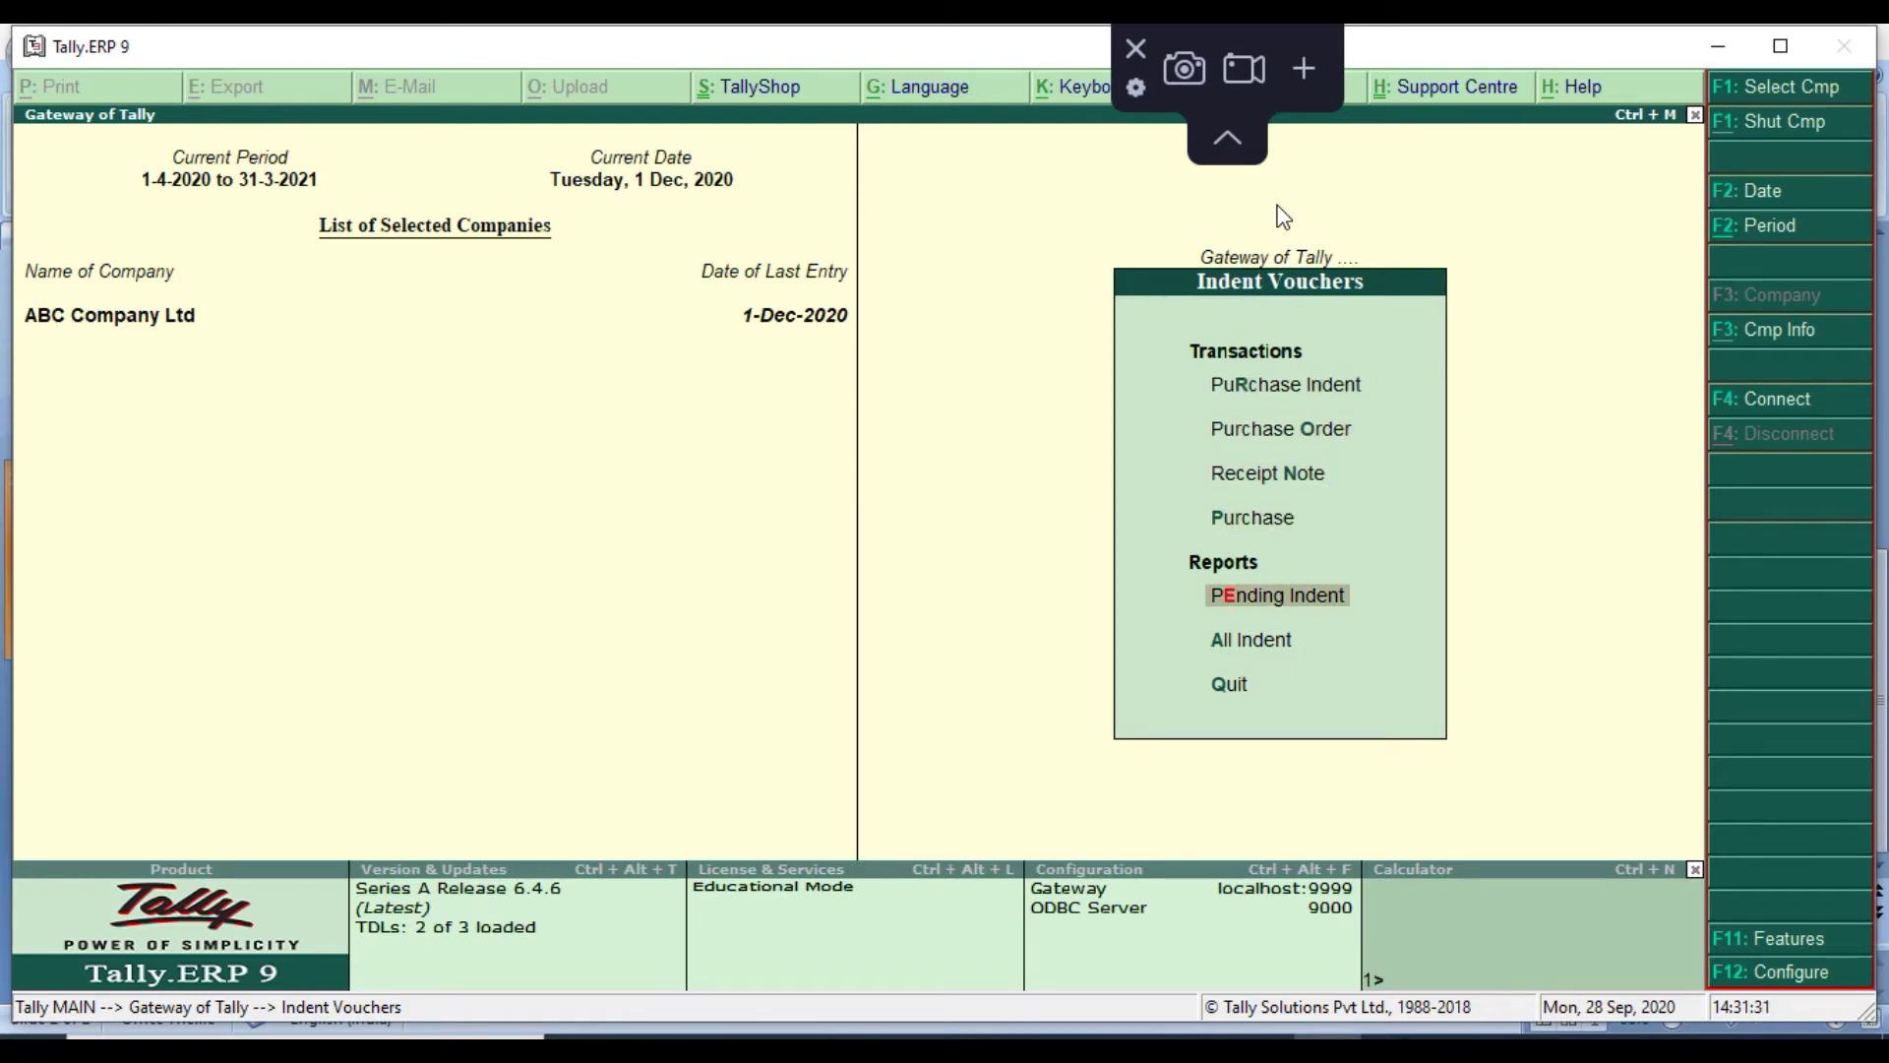
pyautogui.press('Return')
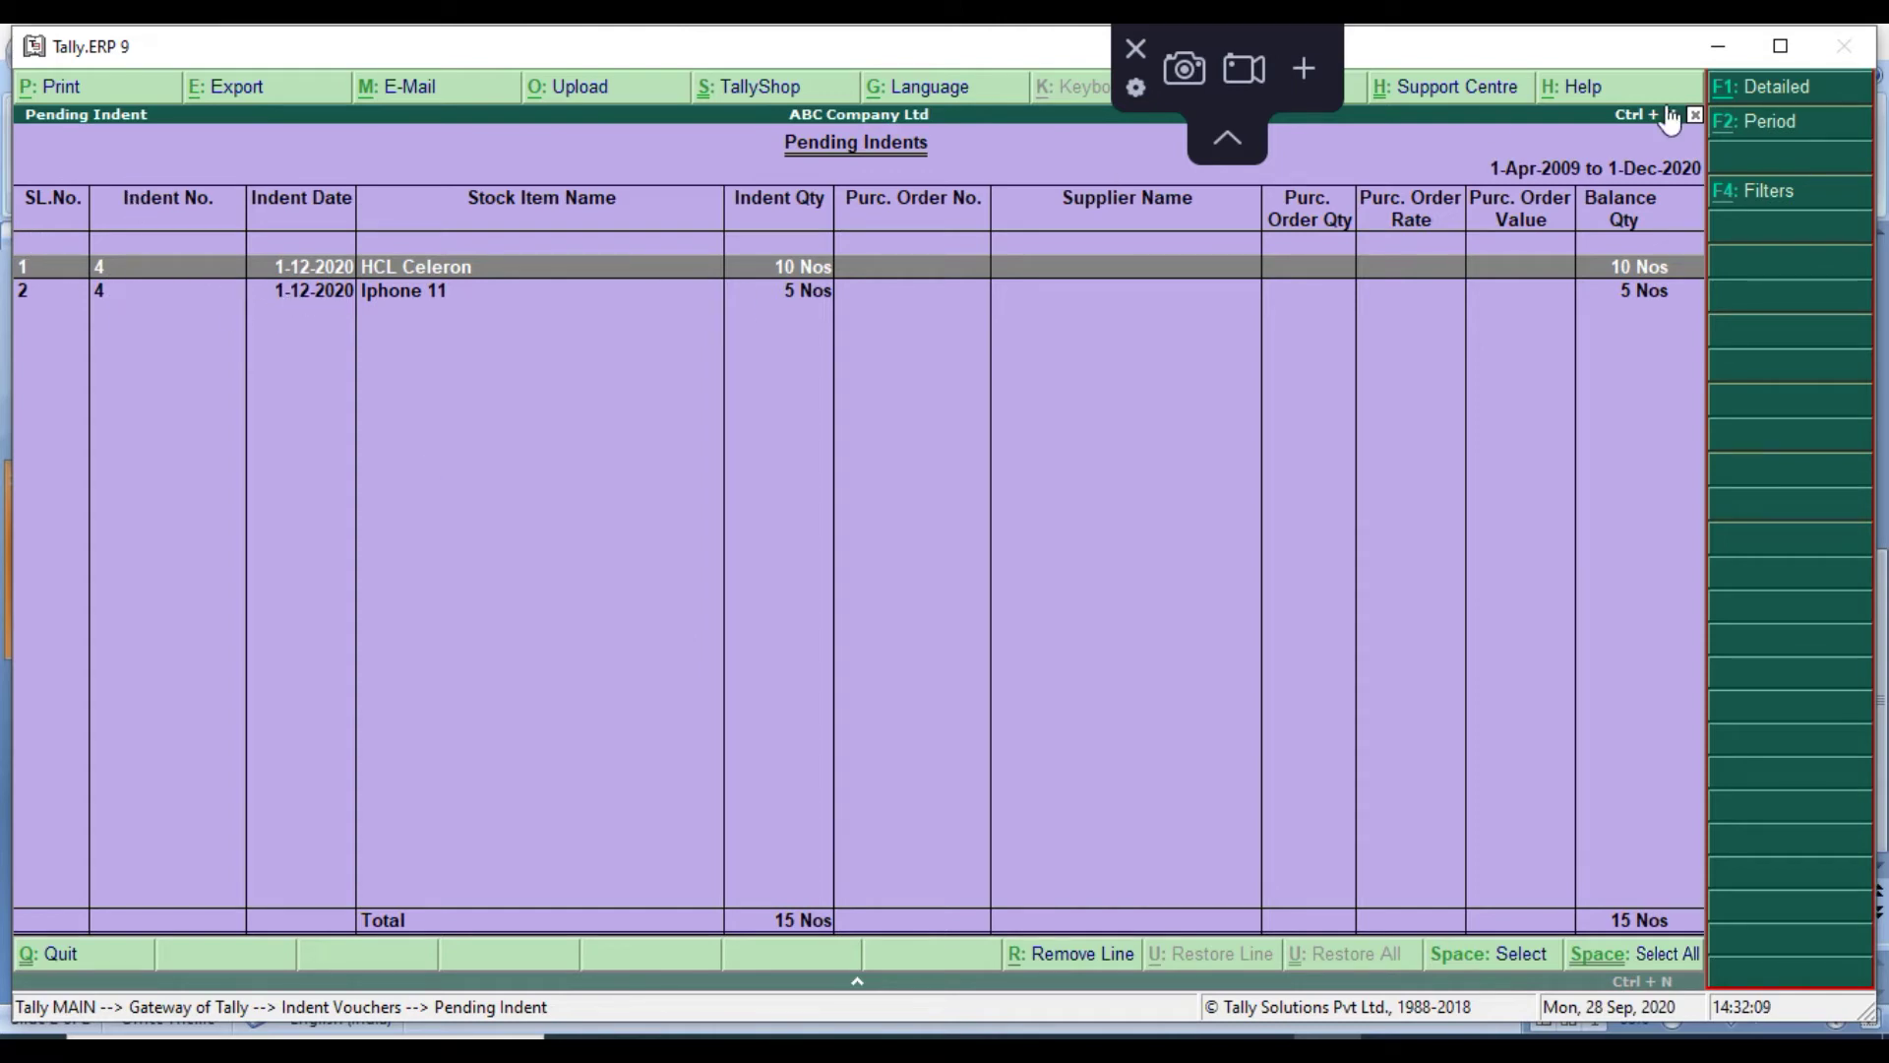
pyautogui.hotkey('alt', 'F1')
pyautogui.press('Escape')
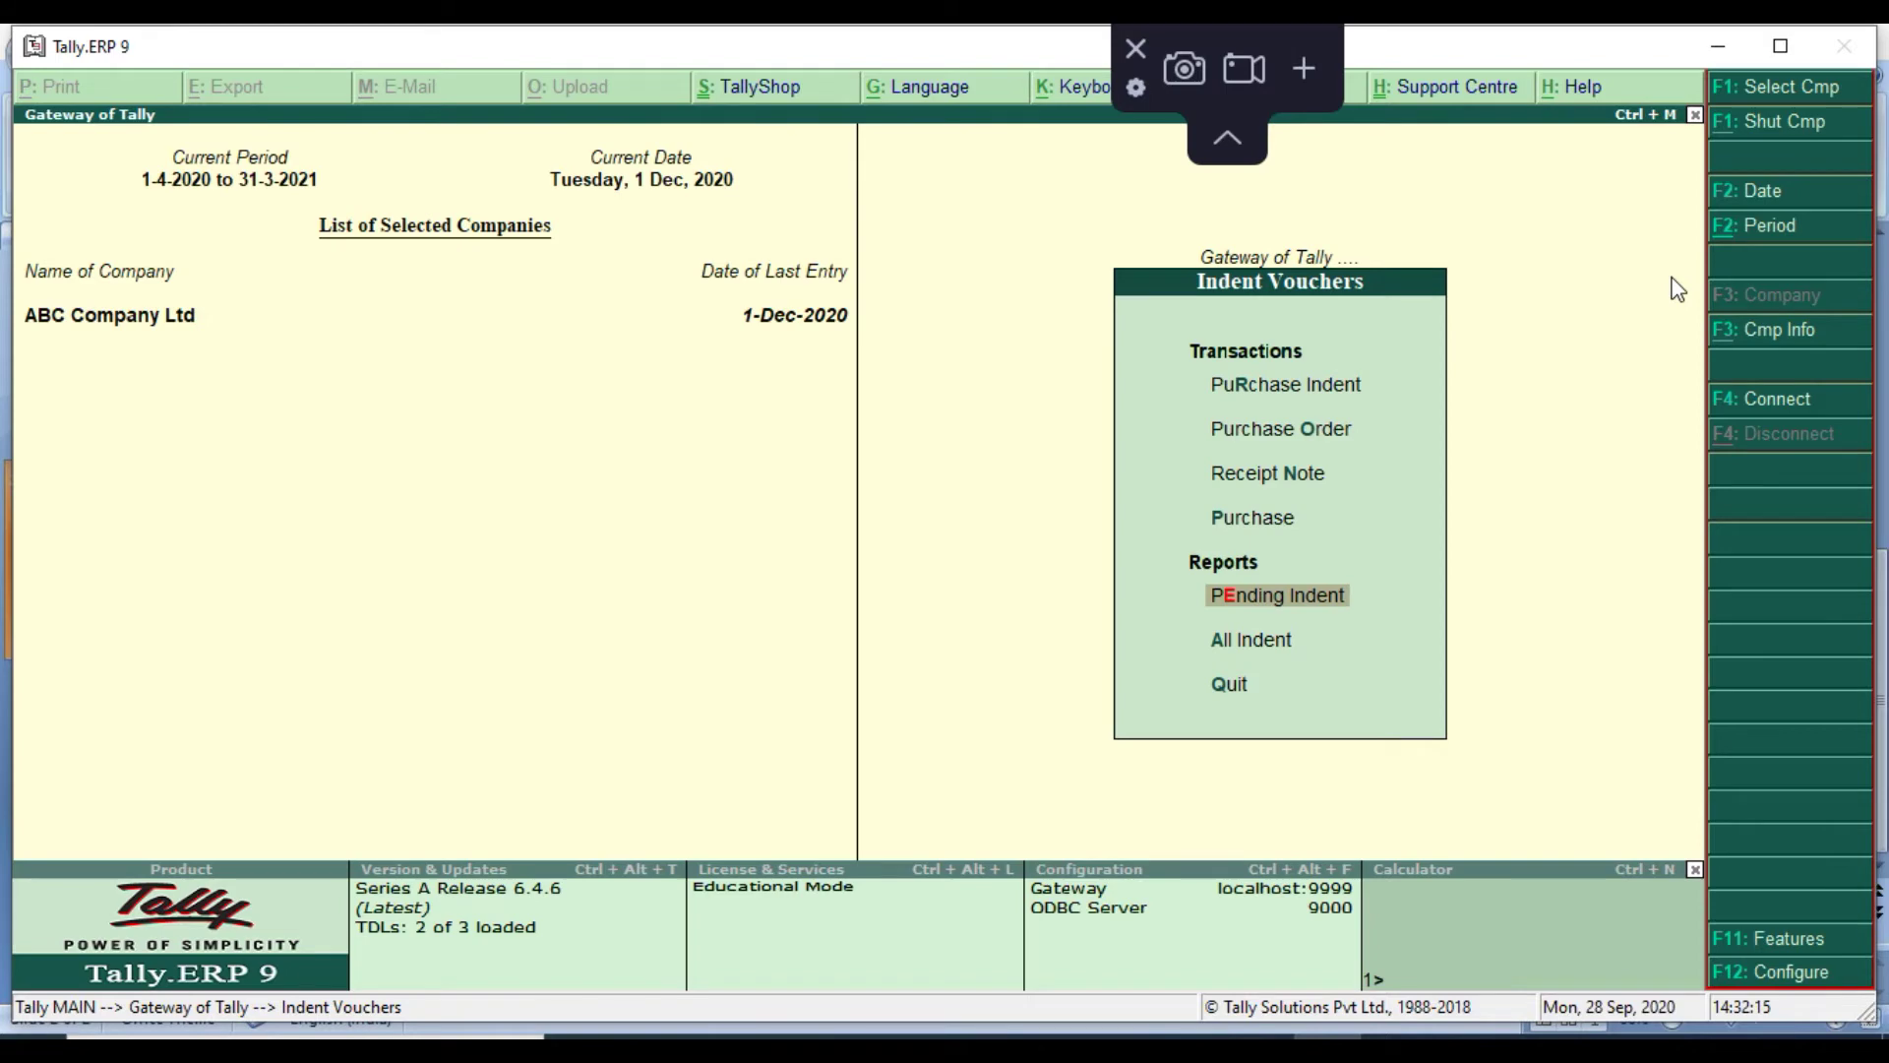
# Start another Purchase Indent with All India Computer Institute as the party account
pyautogui.press('Up')
pyautogui.press('Up')
pyautogui.press('Up')
pyautogui.press('Up')
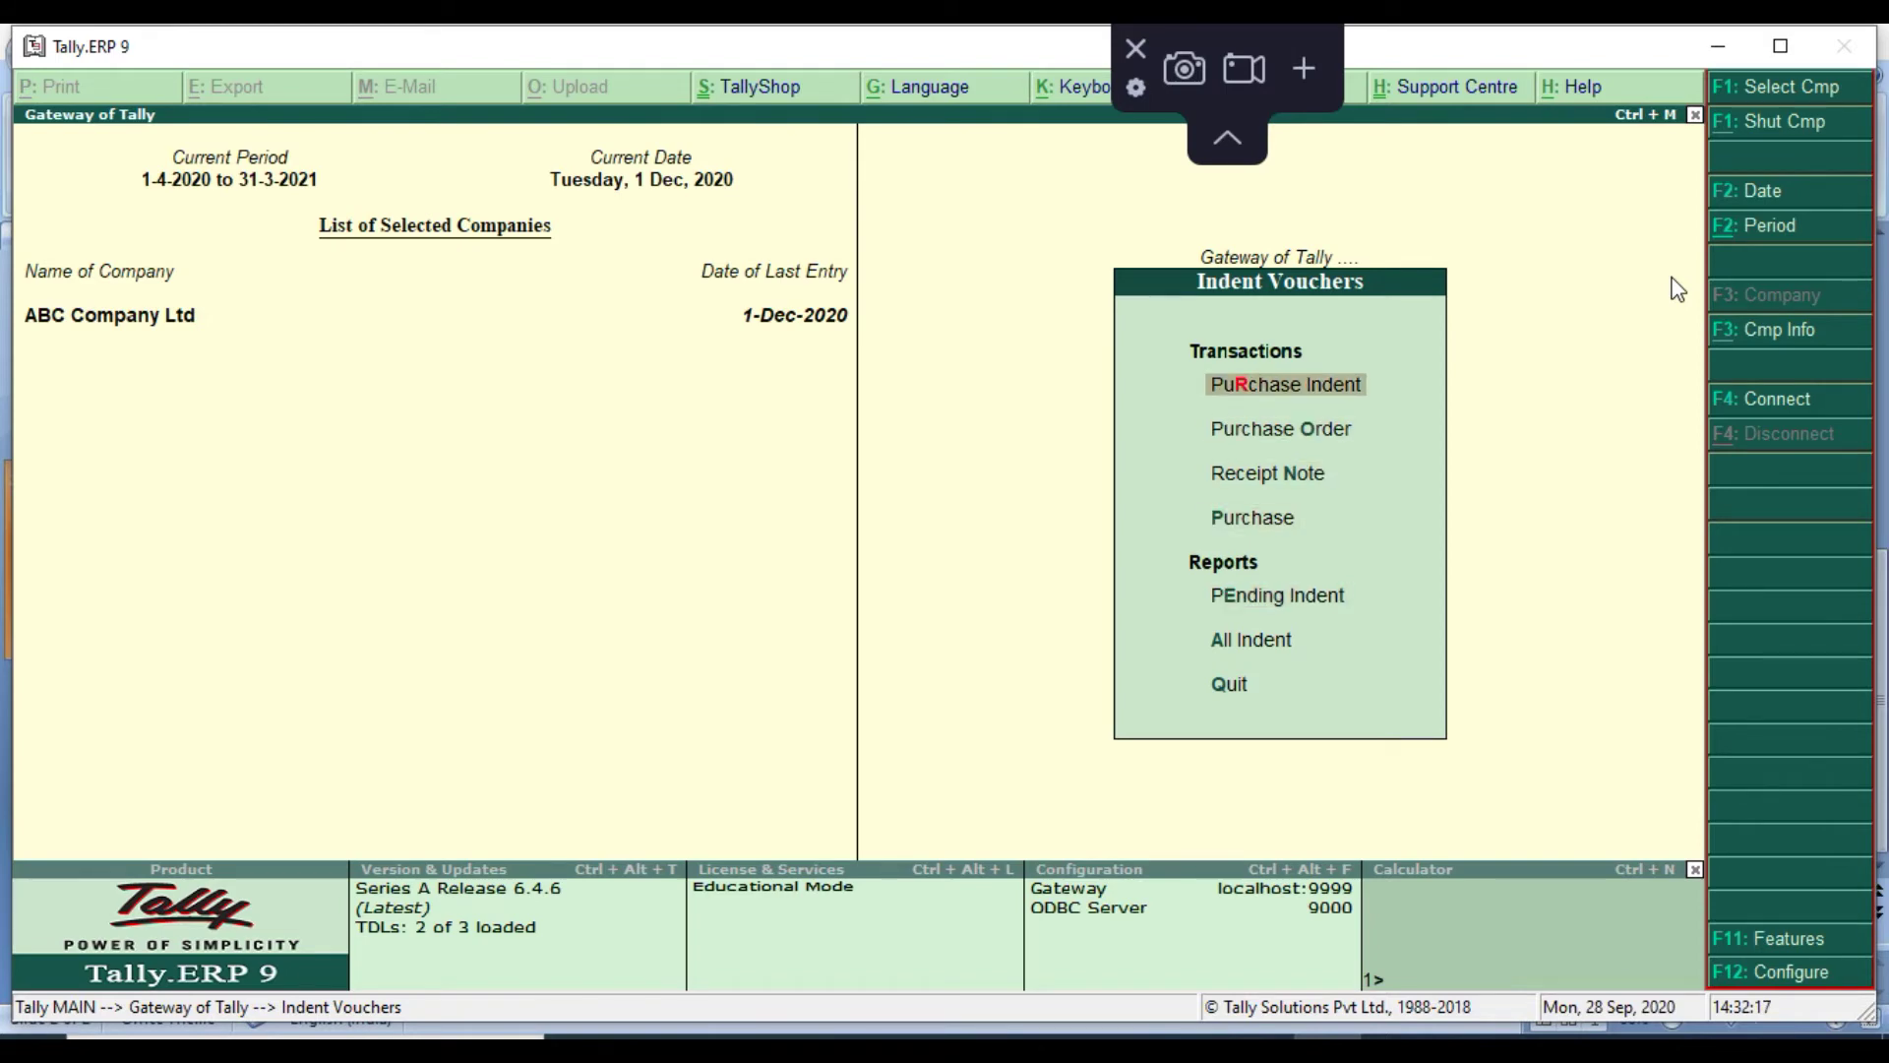
pyautogui.press('Return')
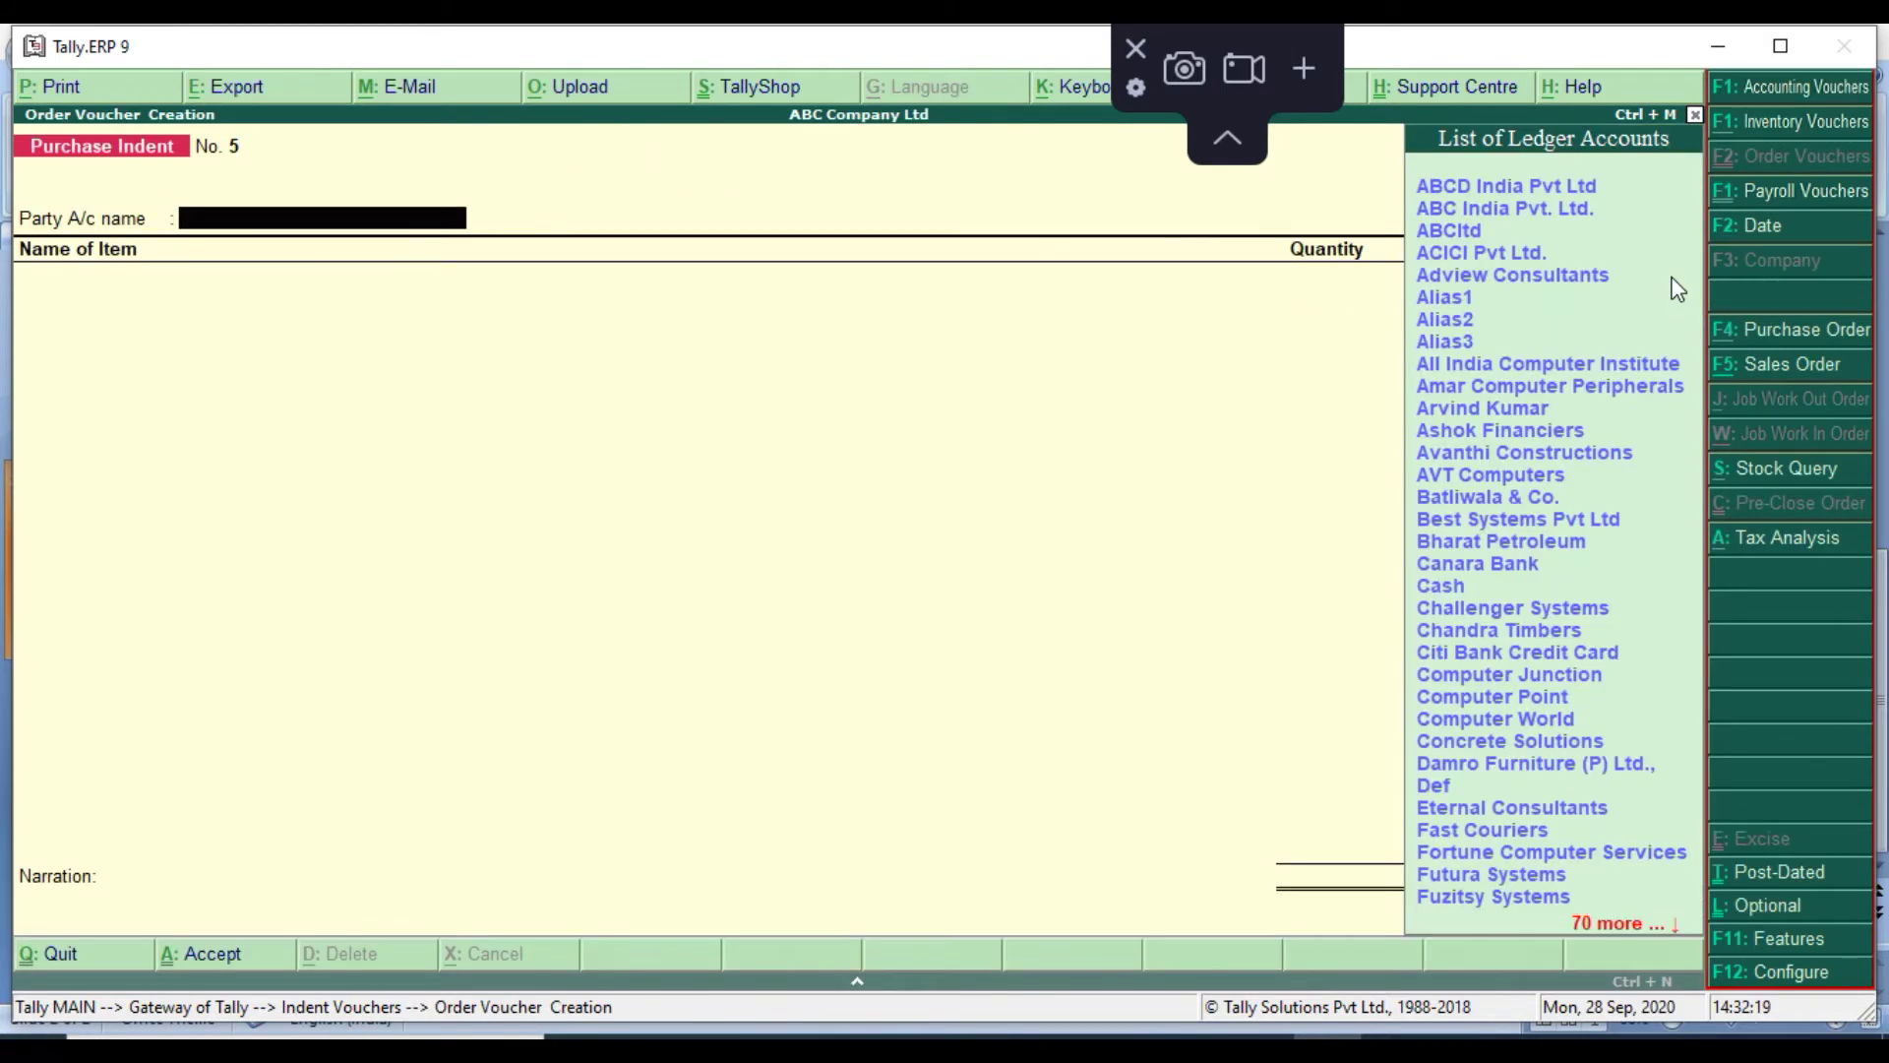
pyautogui.press('Down')
pyautogui.press('Down')
pyautogui.press('Down')
pyautogui.press('Down')
pyautogui.press('Down')
pyautogui.press('Down')
pyautogui.press('Down')
pyautogui.press('Down')
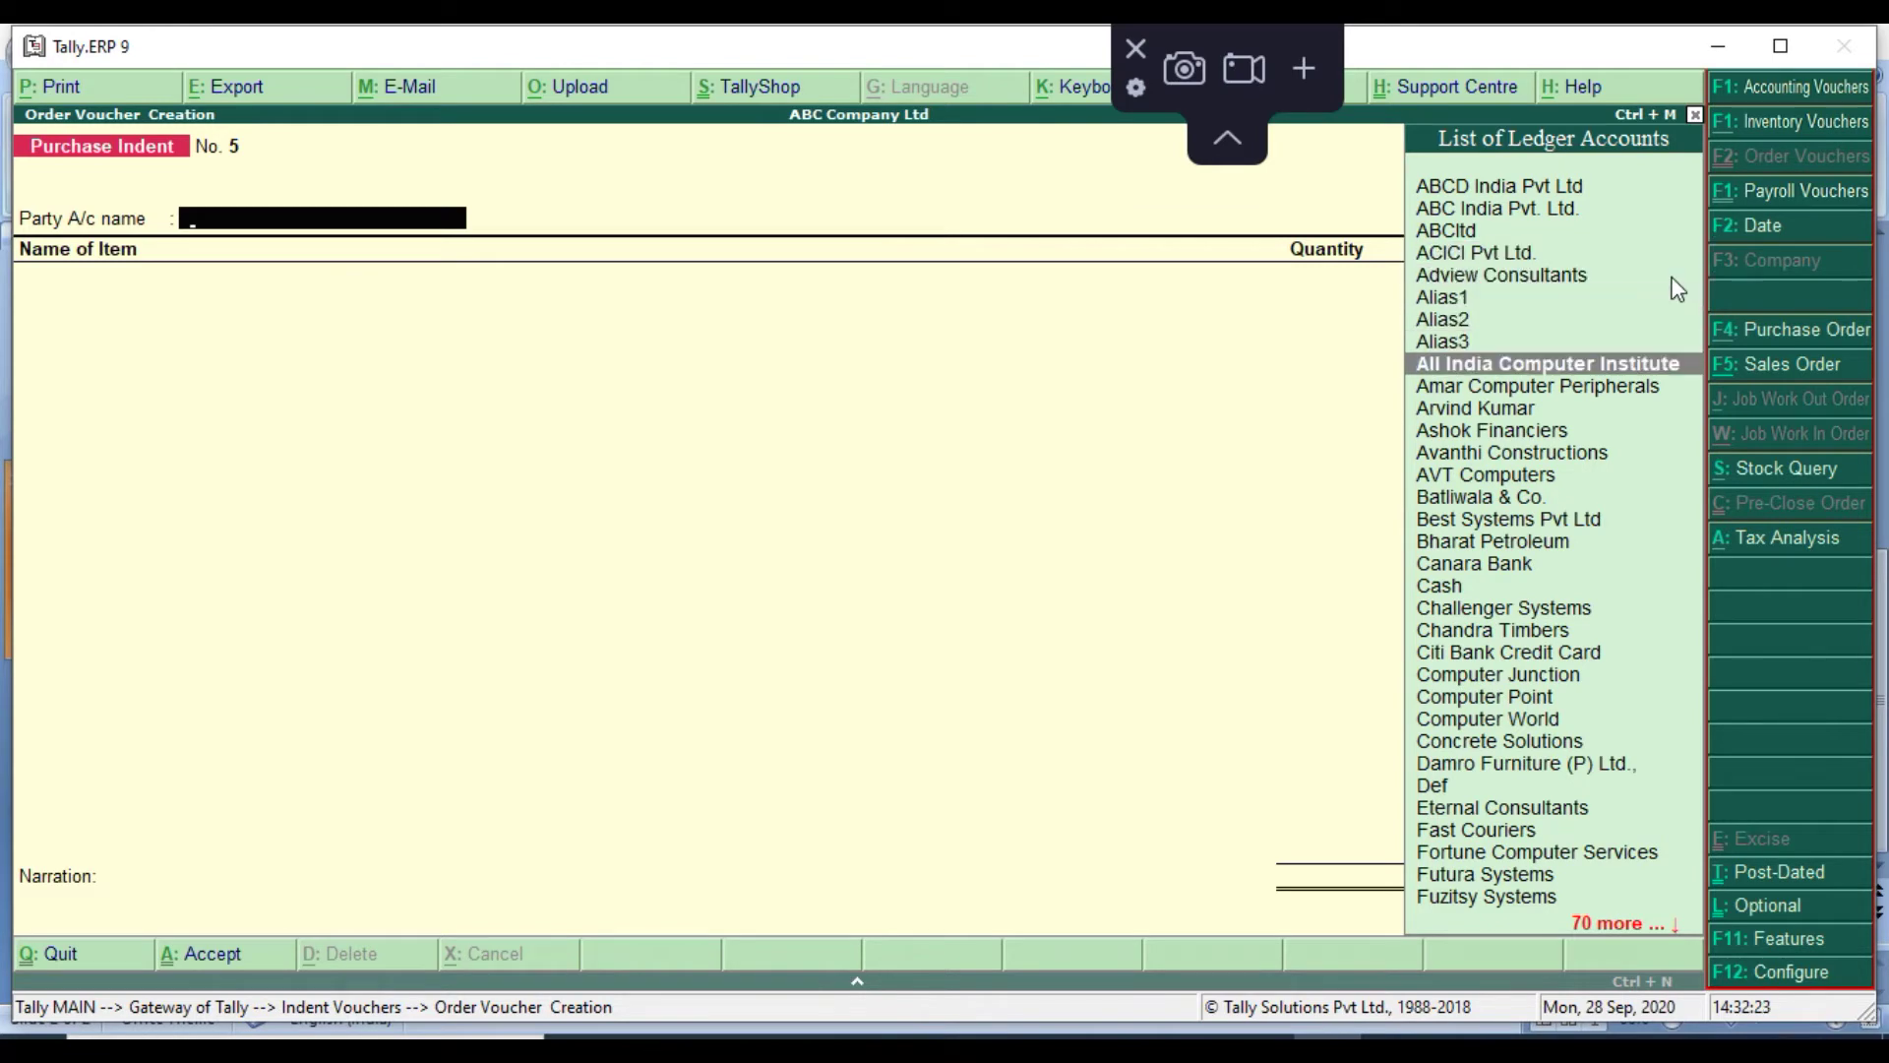
pyautogui.press('Return')
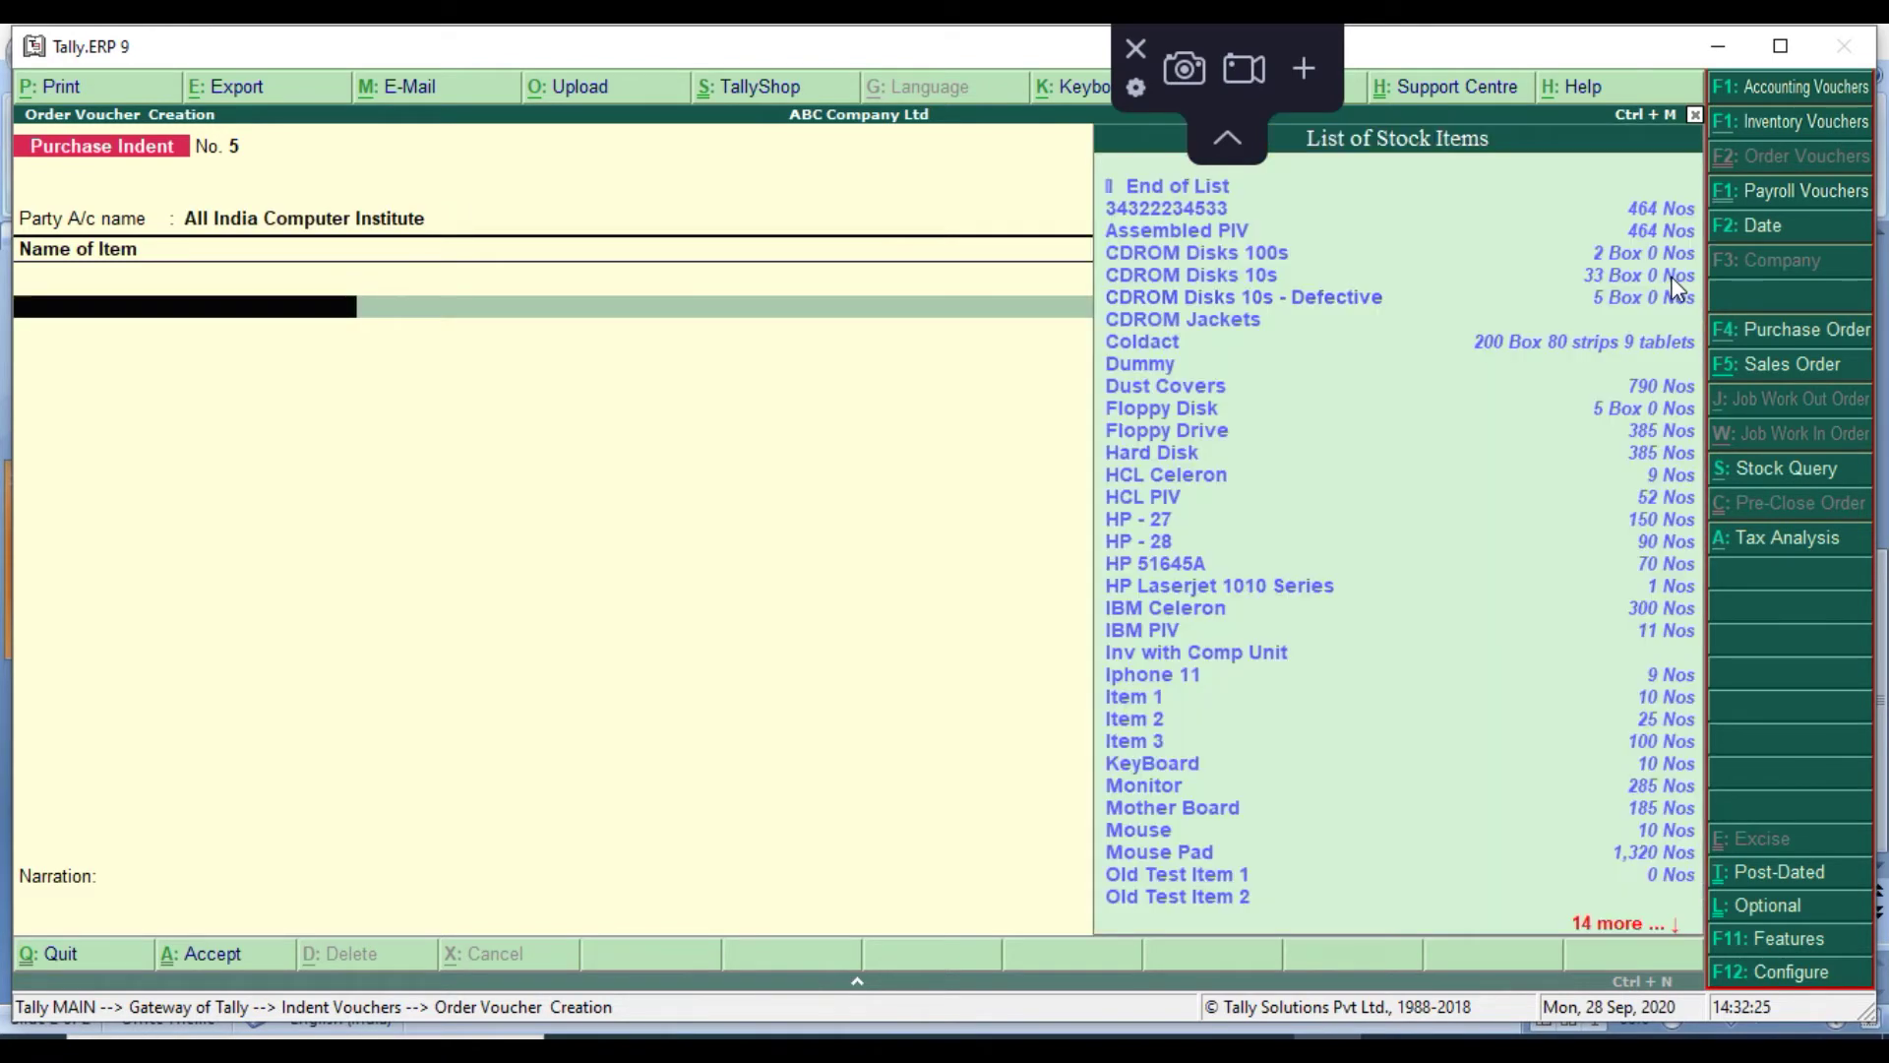
# Add HCL Celeron to the second indent with 10 Nos at a rate of 14,500, due on 1-Dec-2020
pyautogui.write('Hc')
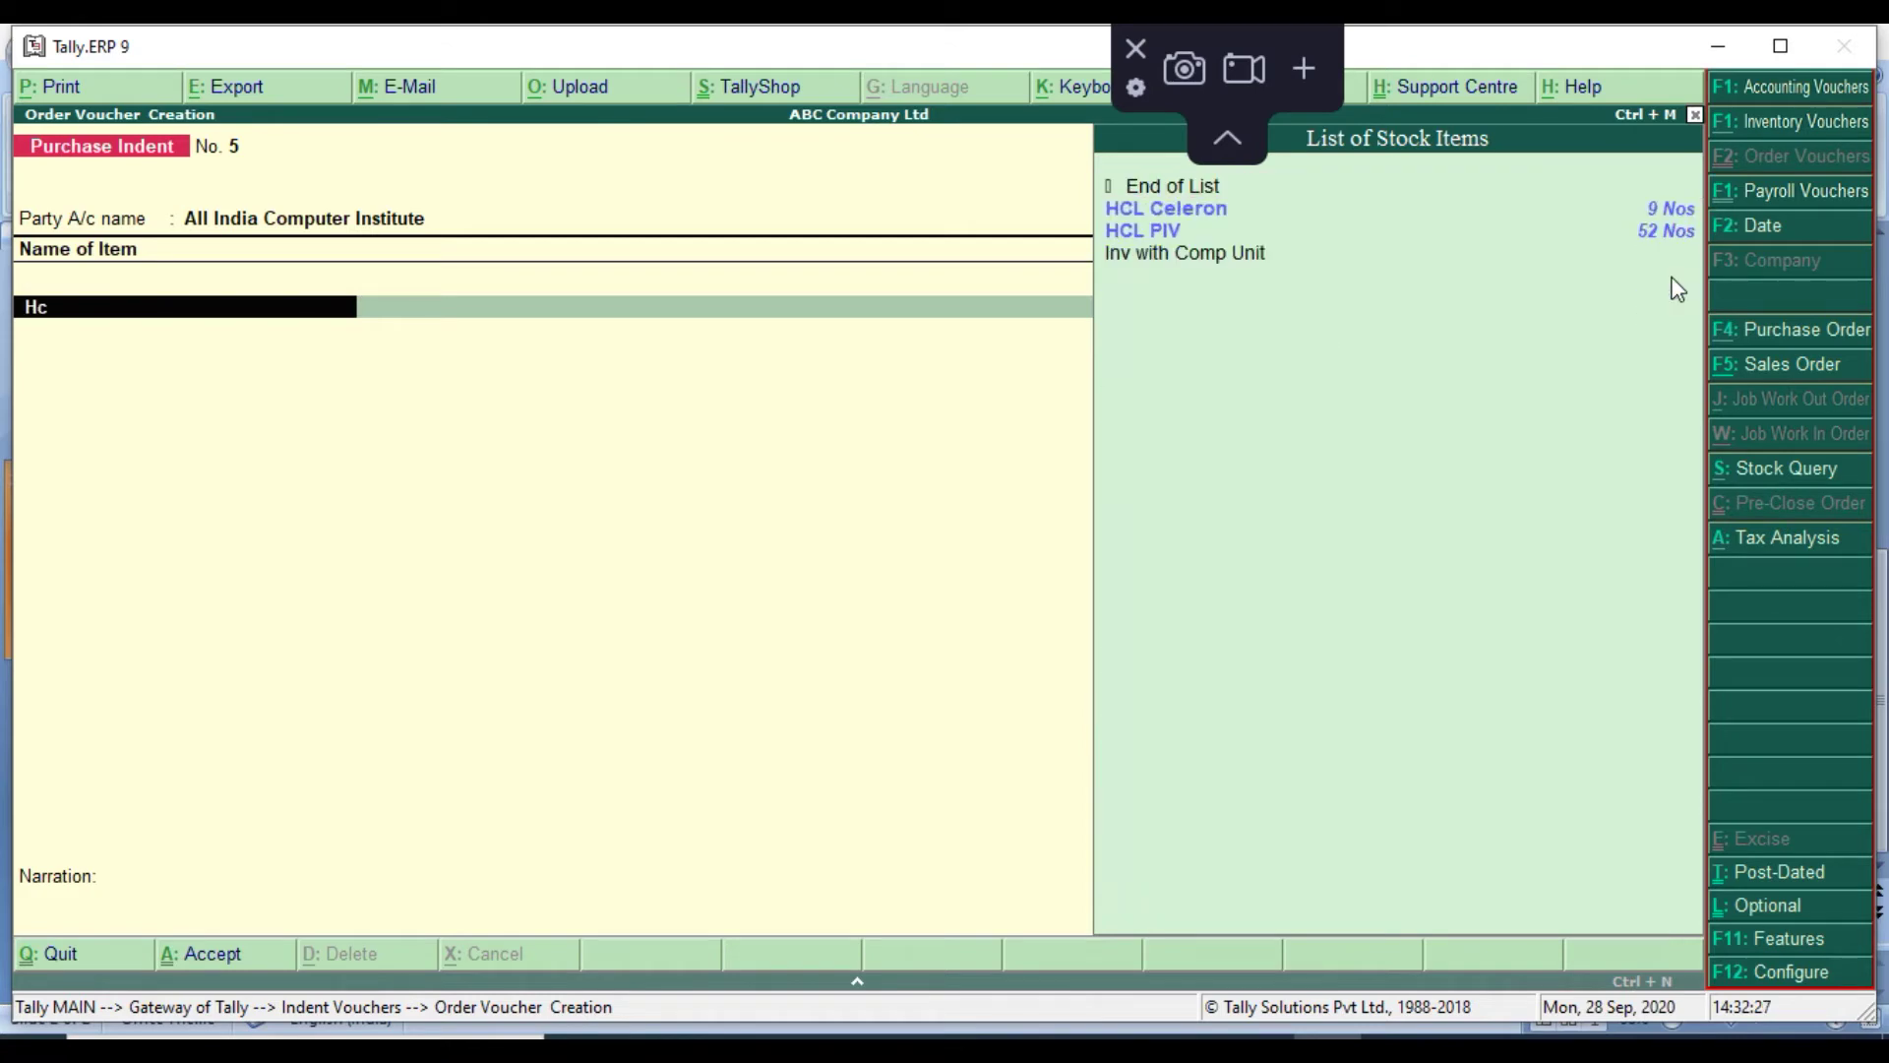
pyautogui.press('Return')
pyautogui.press('Return')
pyautogui.press('Return')
pyautogui.press('Return')
pyautogui.press('Return')
pyautogui.press('BackSpace')
pyautogui.write('10')
pyautogui.press('Return')
pyautogui.write('14500')
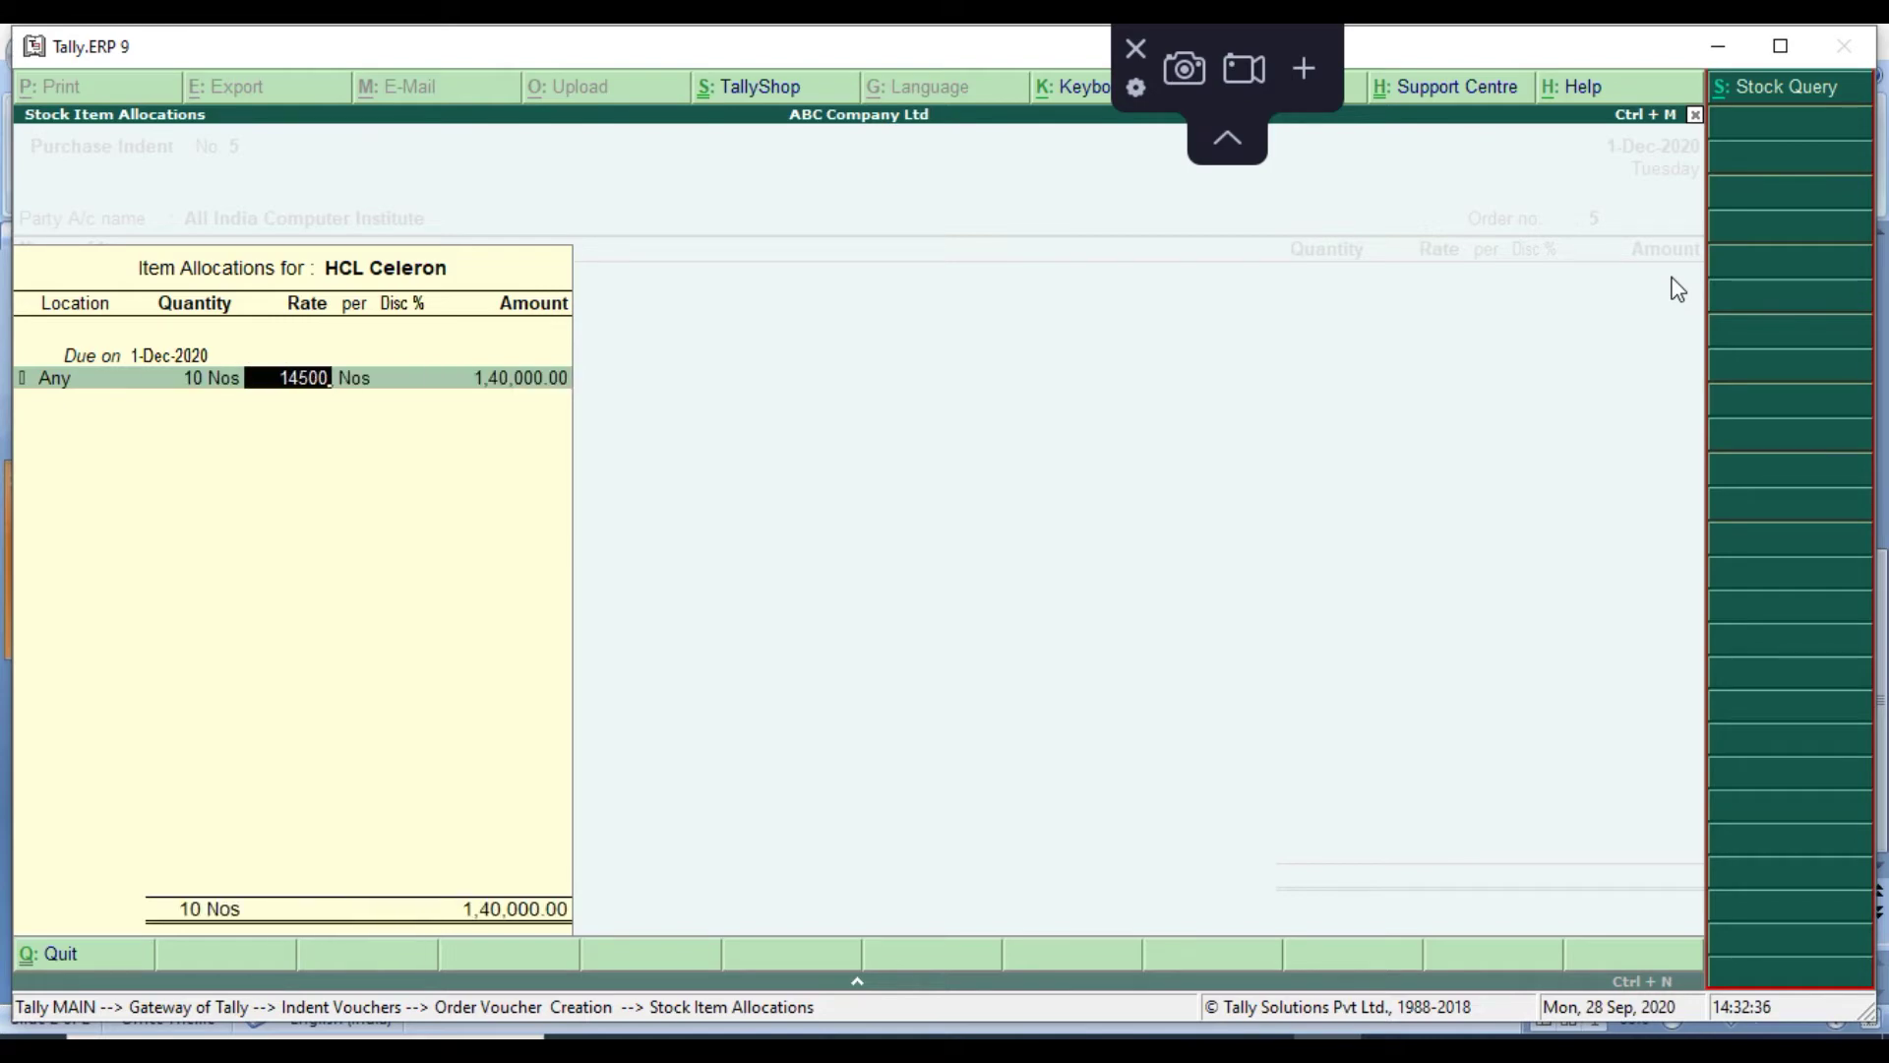
pyautogui.press('Return')
pyautogui.press('Return')
pyautogui.press('Return')
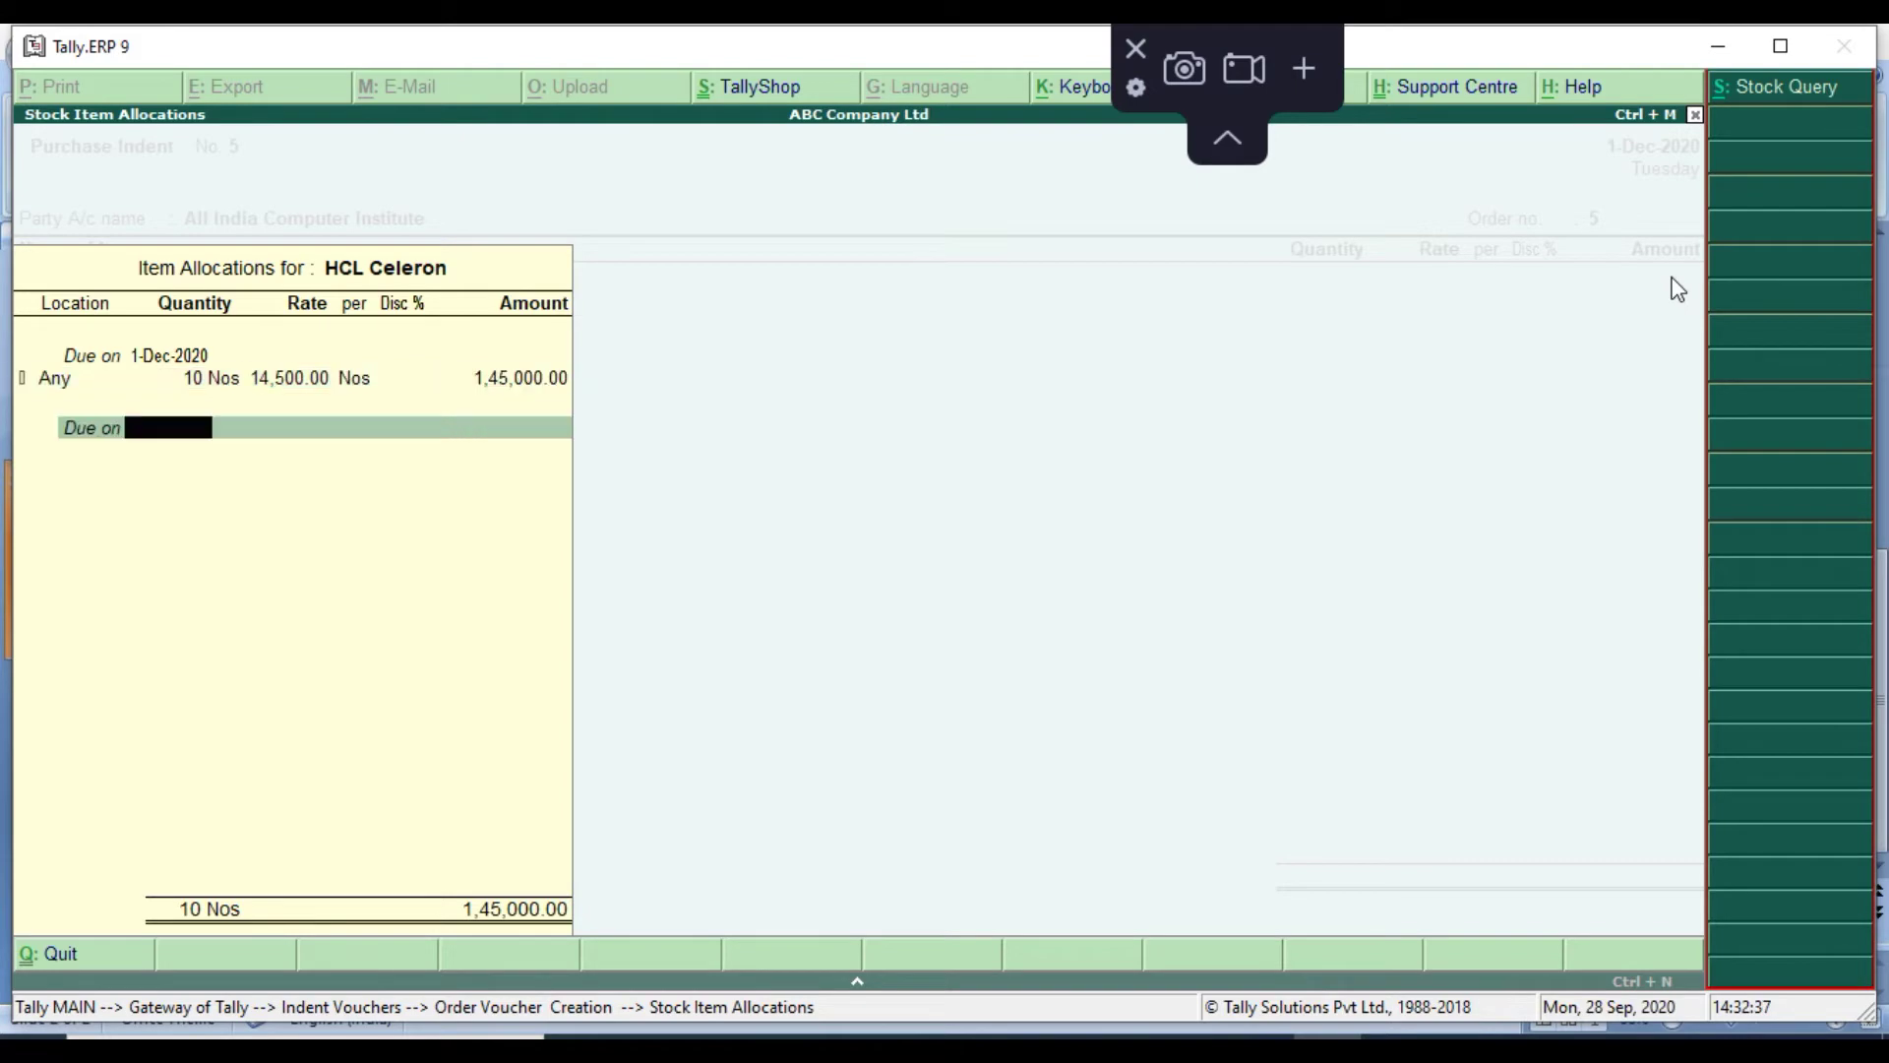
pyautogui.press('Return')
pyautogui.press('Return')
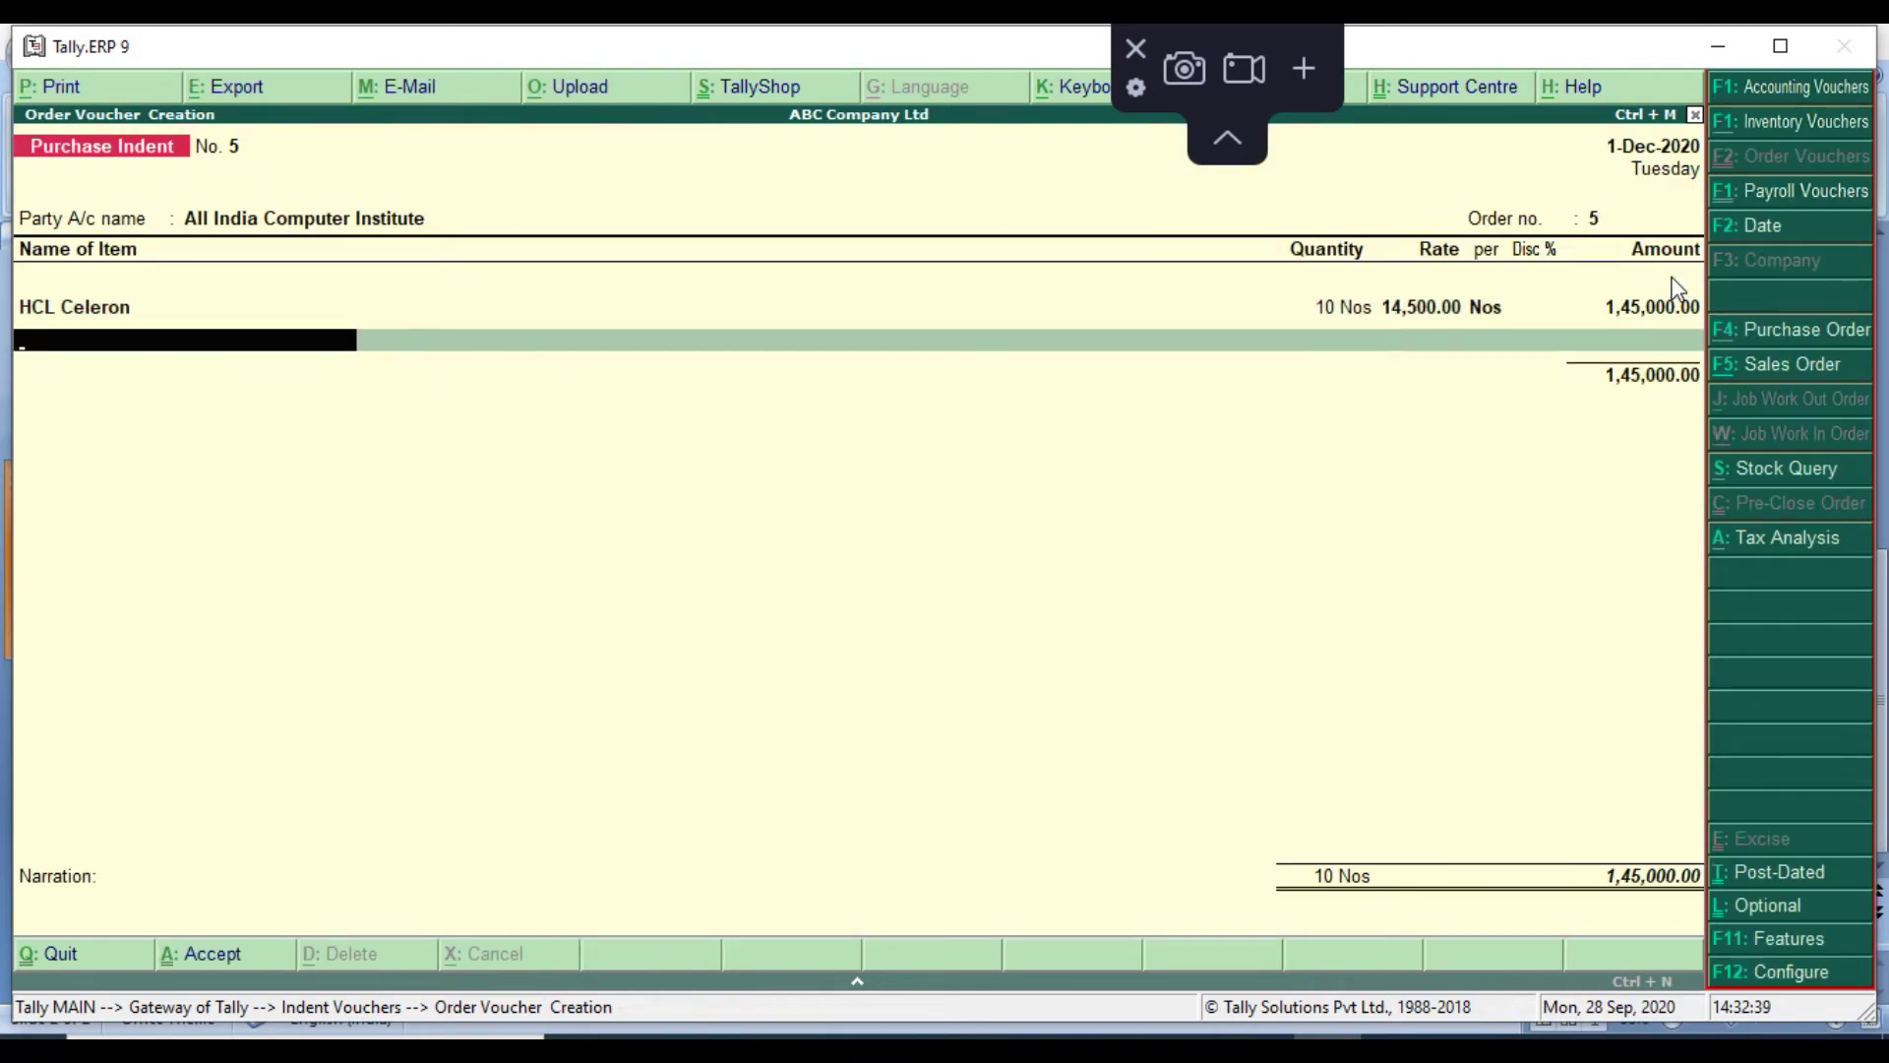
# Add Iphone 11 to the second indent with 5 Nos at a rate of 77,000, due on 1-Dec-2020
pyautogui.write('Iph')
pyautogui.press('Return')
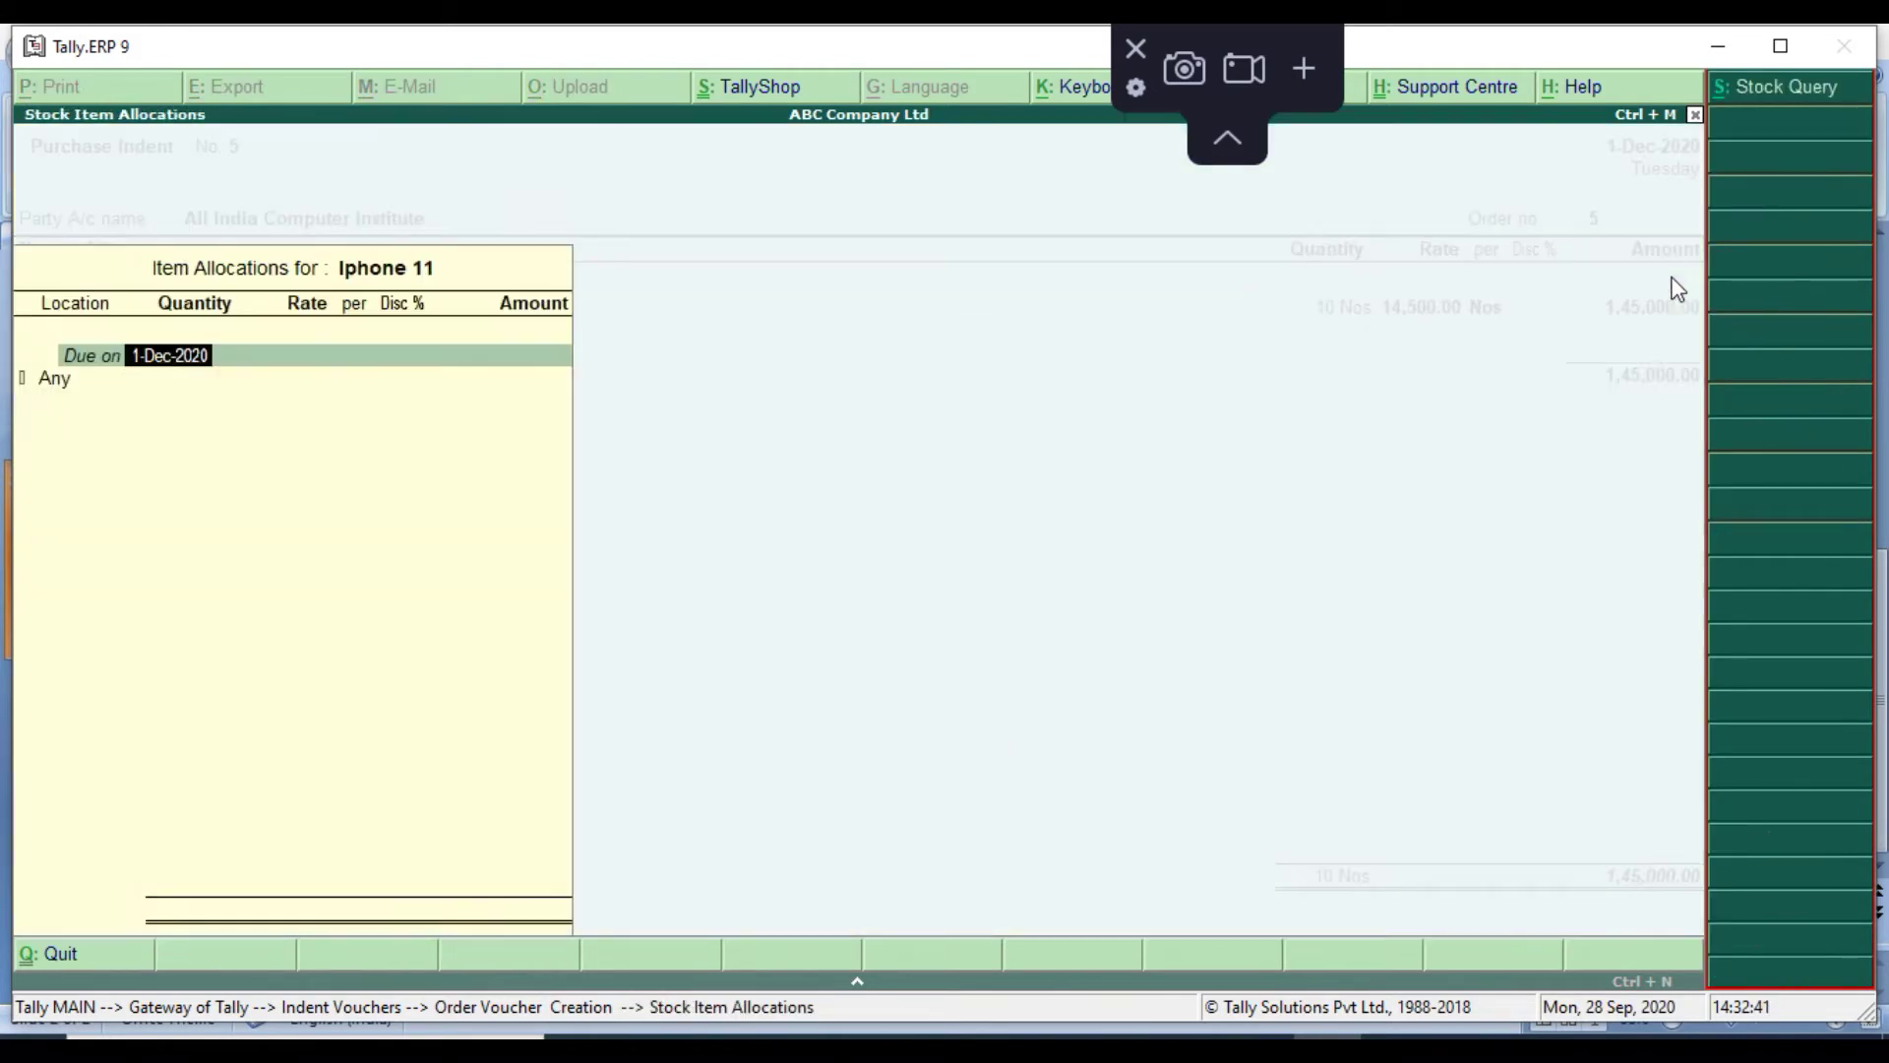
pyautogui.press('Return')
pyautogui.press('Return')
pyautogui.write('5')
pyautogui.press('Return')
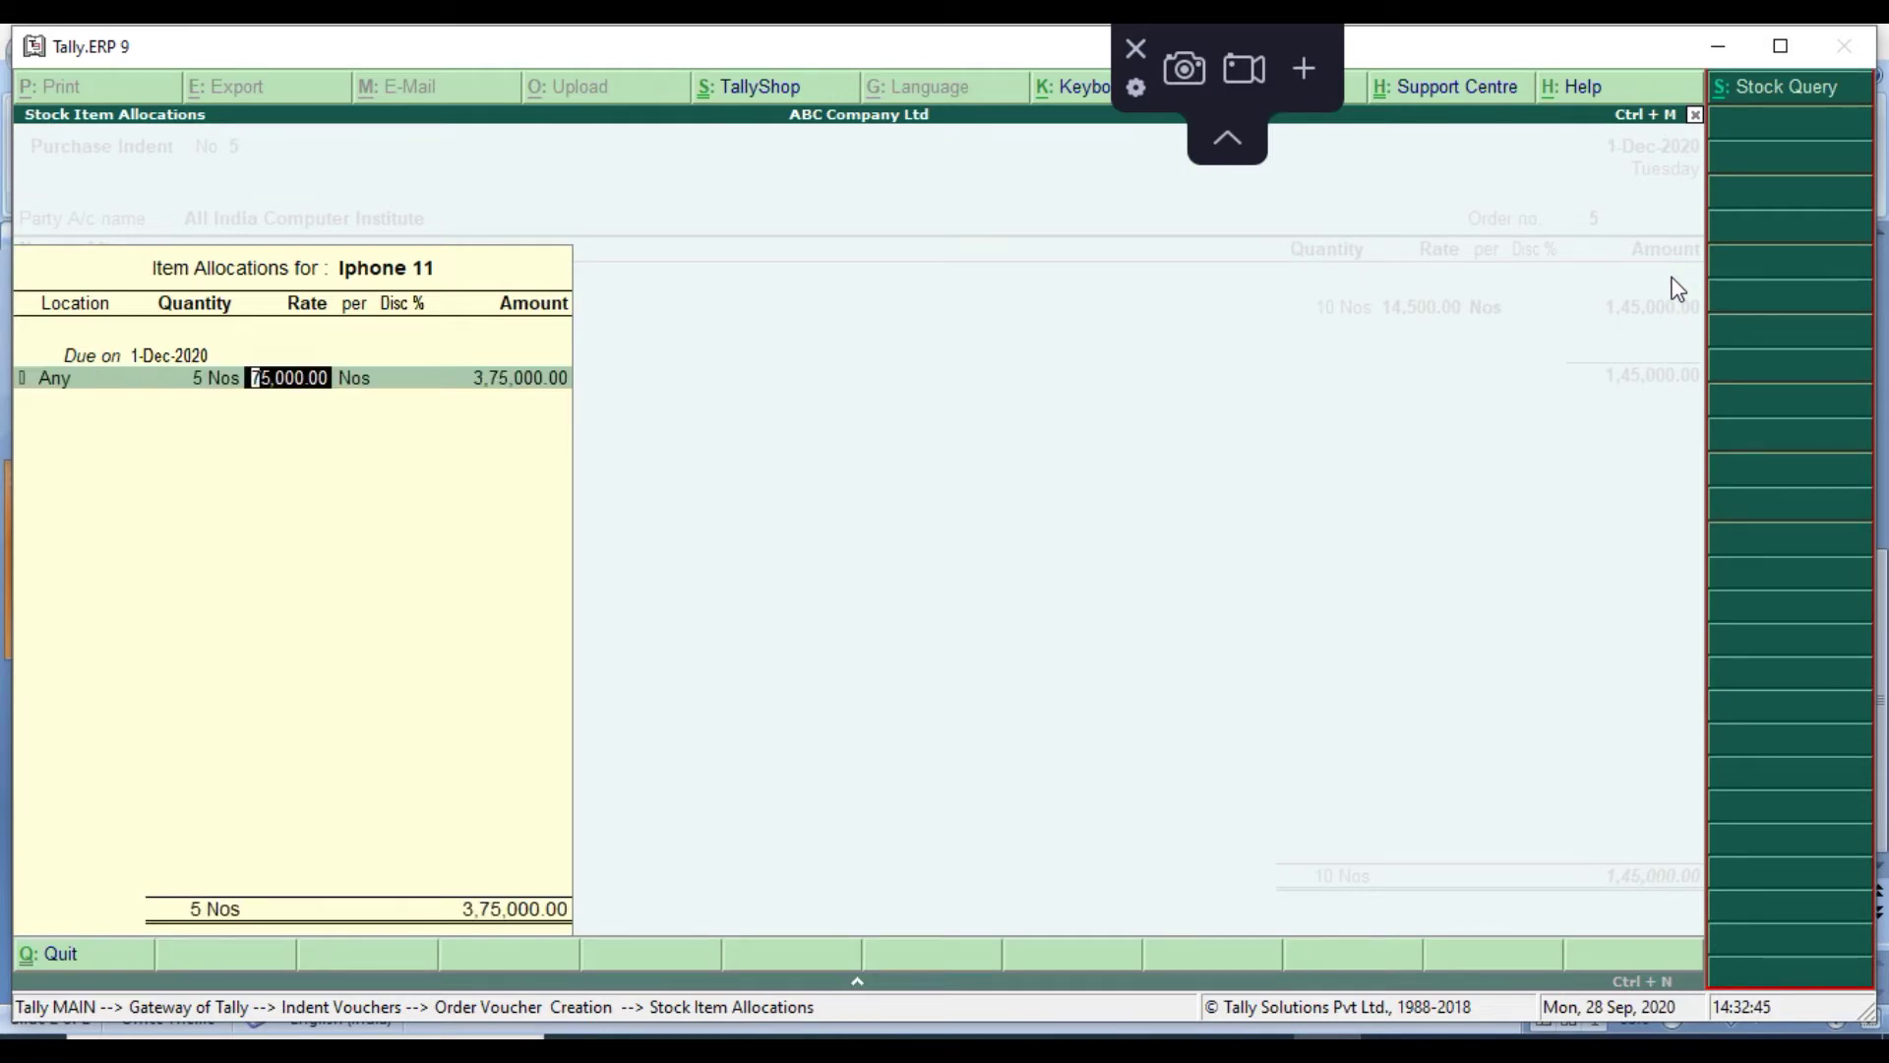
pyautogui.write('77,000')
pyautogui.press('Return')
pyautogui.press('Return')
pyautogui.press('Return')
pyautogui.press('Return')
pyautogui.press('Return')
# End the second indent's item list, accept the voucher without narration and return to Indent Vouchers
pyautogui.press('Return')
pyautogui.press('Return')
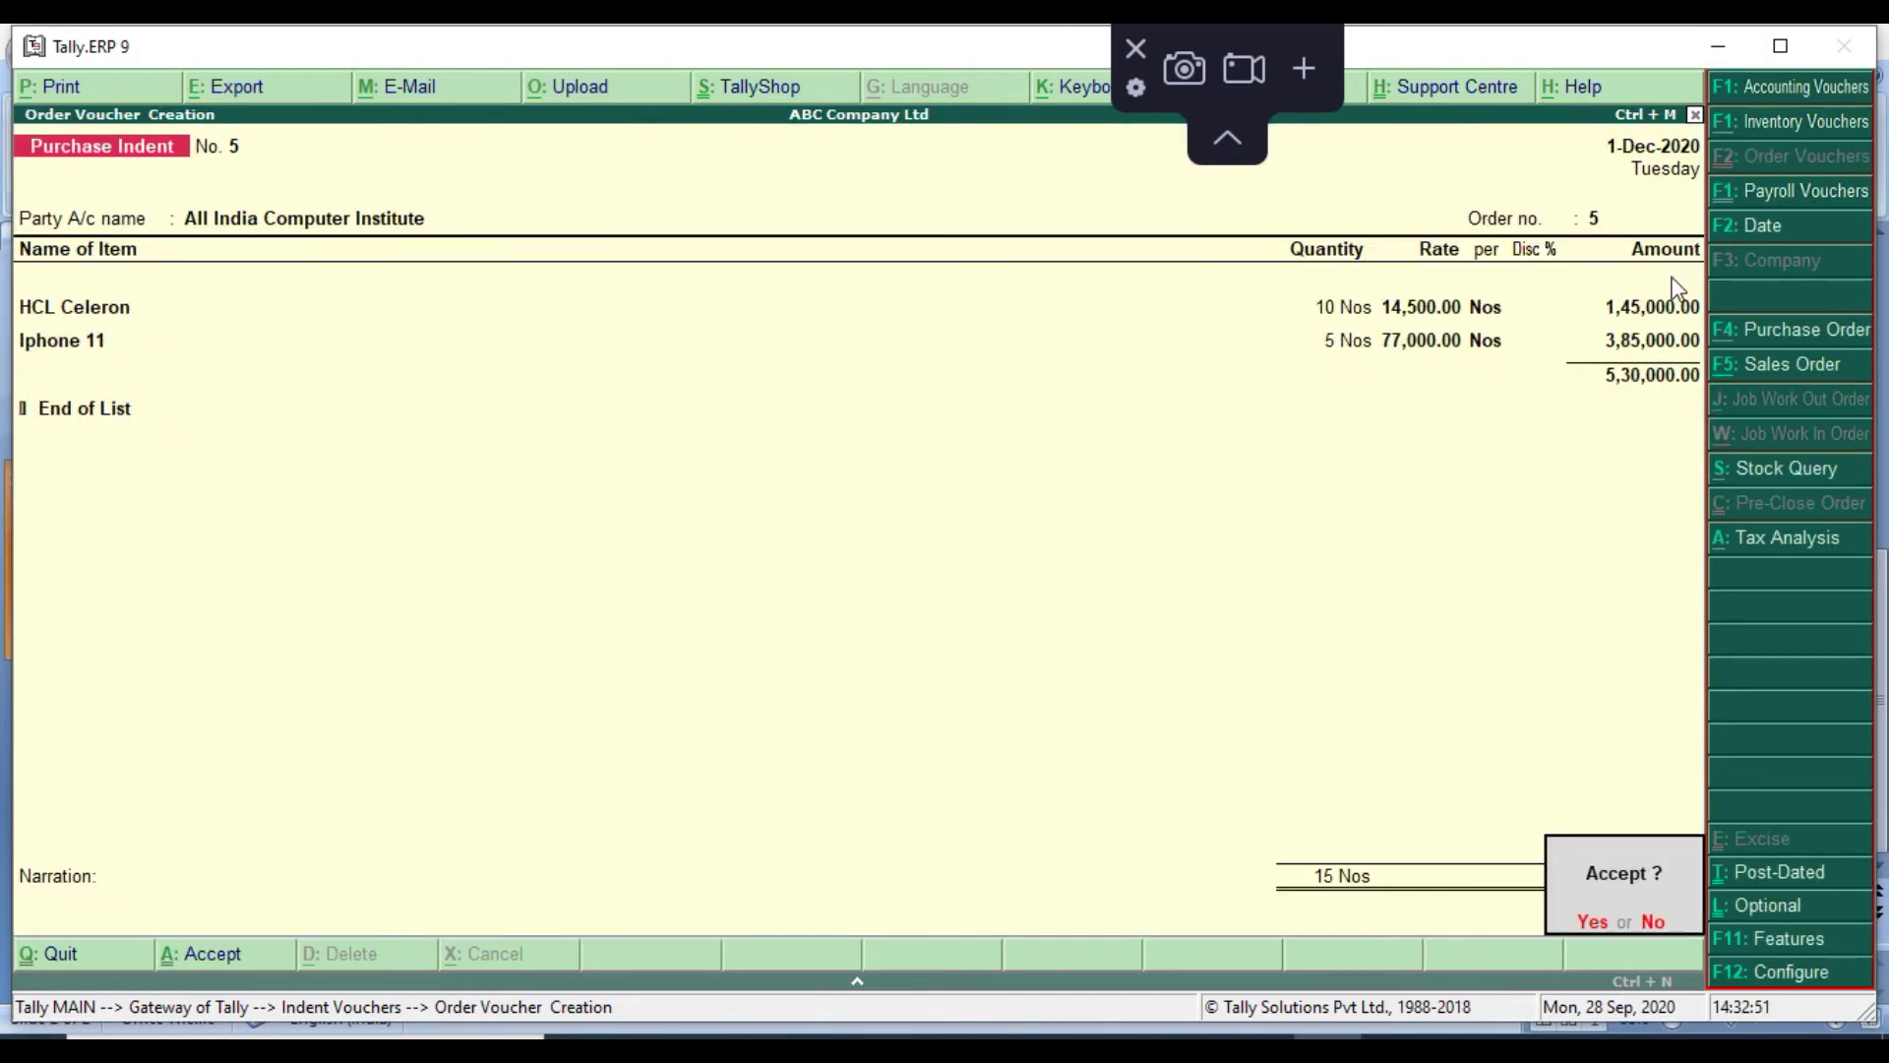
pyautogui.press('Return')
pyautogui.press('Escape')
pyautogui.press('Return')
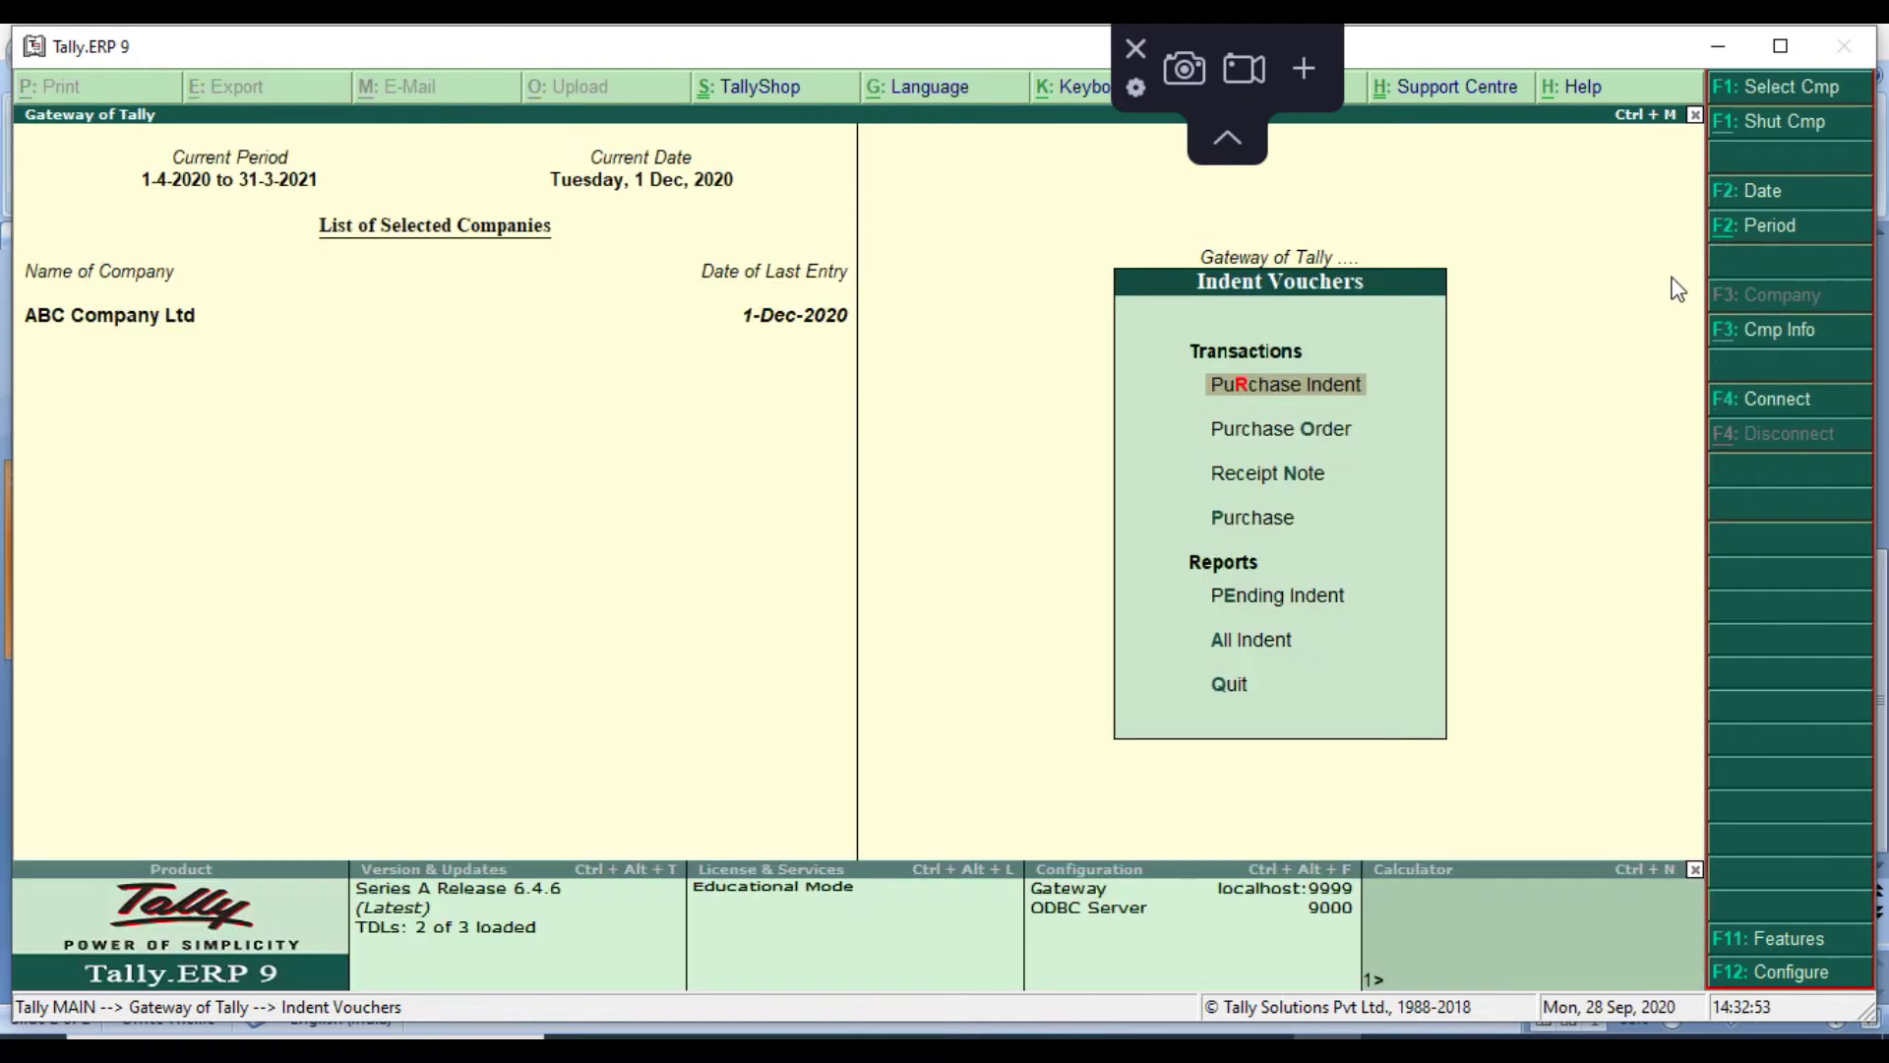
# Open the Pending Indent report from Indent Vouchers and switch it to the detailed view
pyautogui.press('Down')
pyautogui.press('Down')
pyautogui.press('Down')
pyautogui.press('Down')
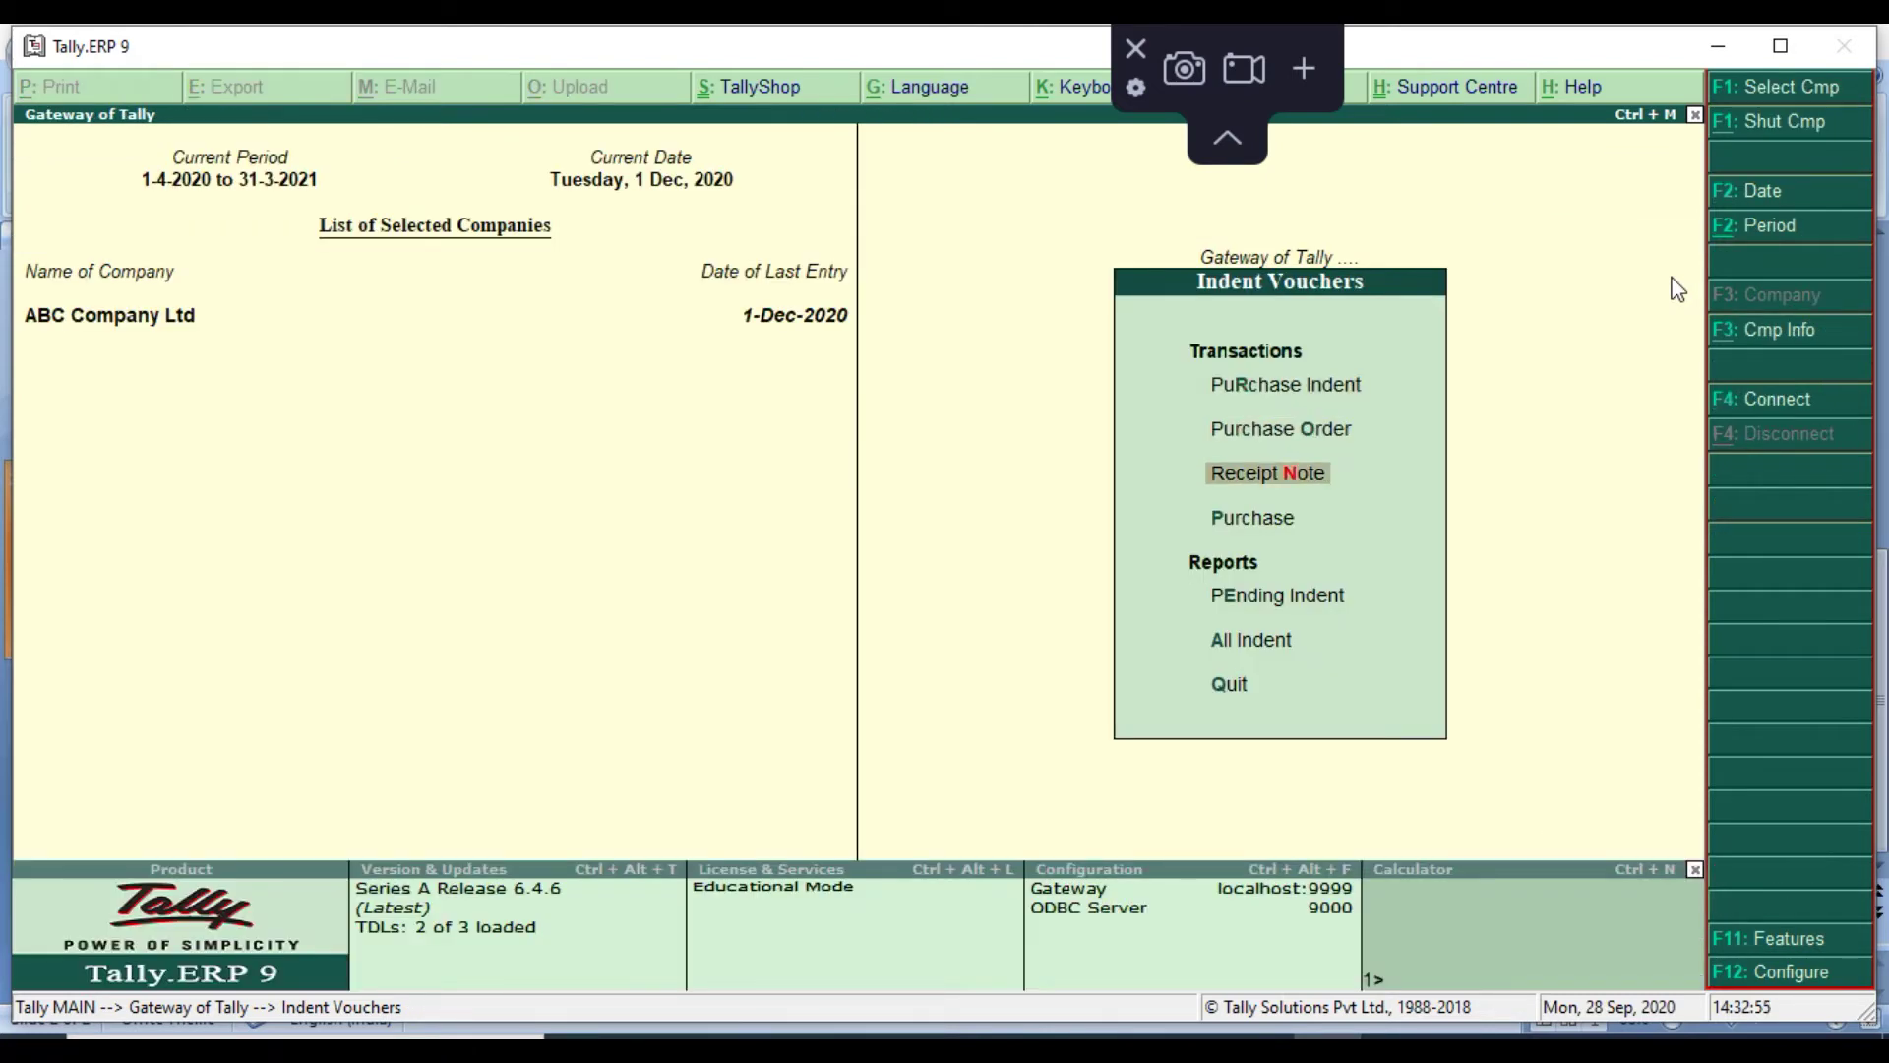
pyautogui.press('Return')
pyautogui.hotkey('alt', 'F1')
# Examine the pending lines of both indents, including item names and balance quantities, and return to the Gateway of Tally
pyautogui.press('Down')
pyautogui.press('Down')
pyautogui.press('Up')
pyautogui.press('Up')
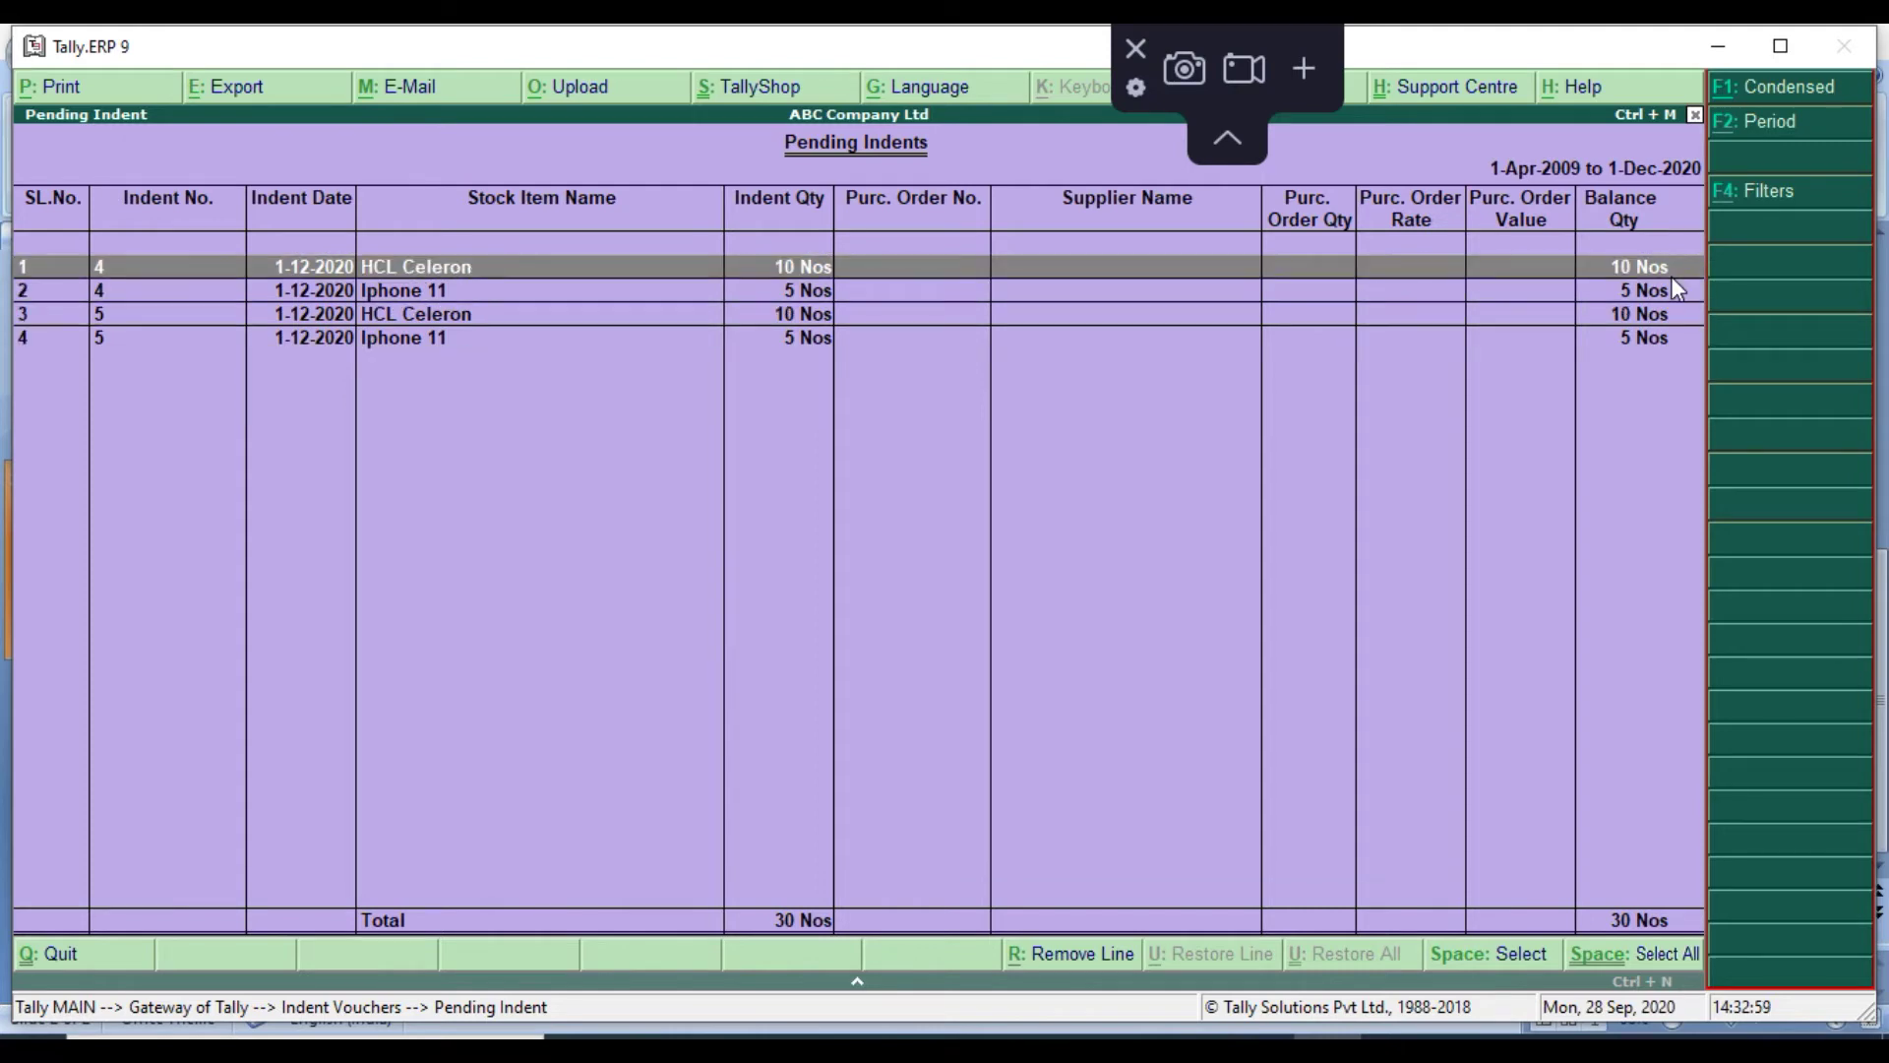
pyautogui.press('Down')
pyautogui.press('Down')
pyautogui.press('Down')
pyautogui.press('Up')
pyautogui.press('Up')
pyautogui.press('Up')
pyautogui.press('Down')
pyautogui.press('Down')
pyautogui.press('Down')
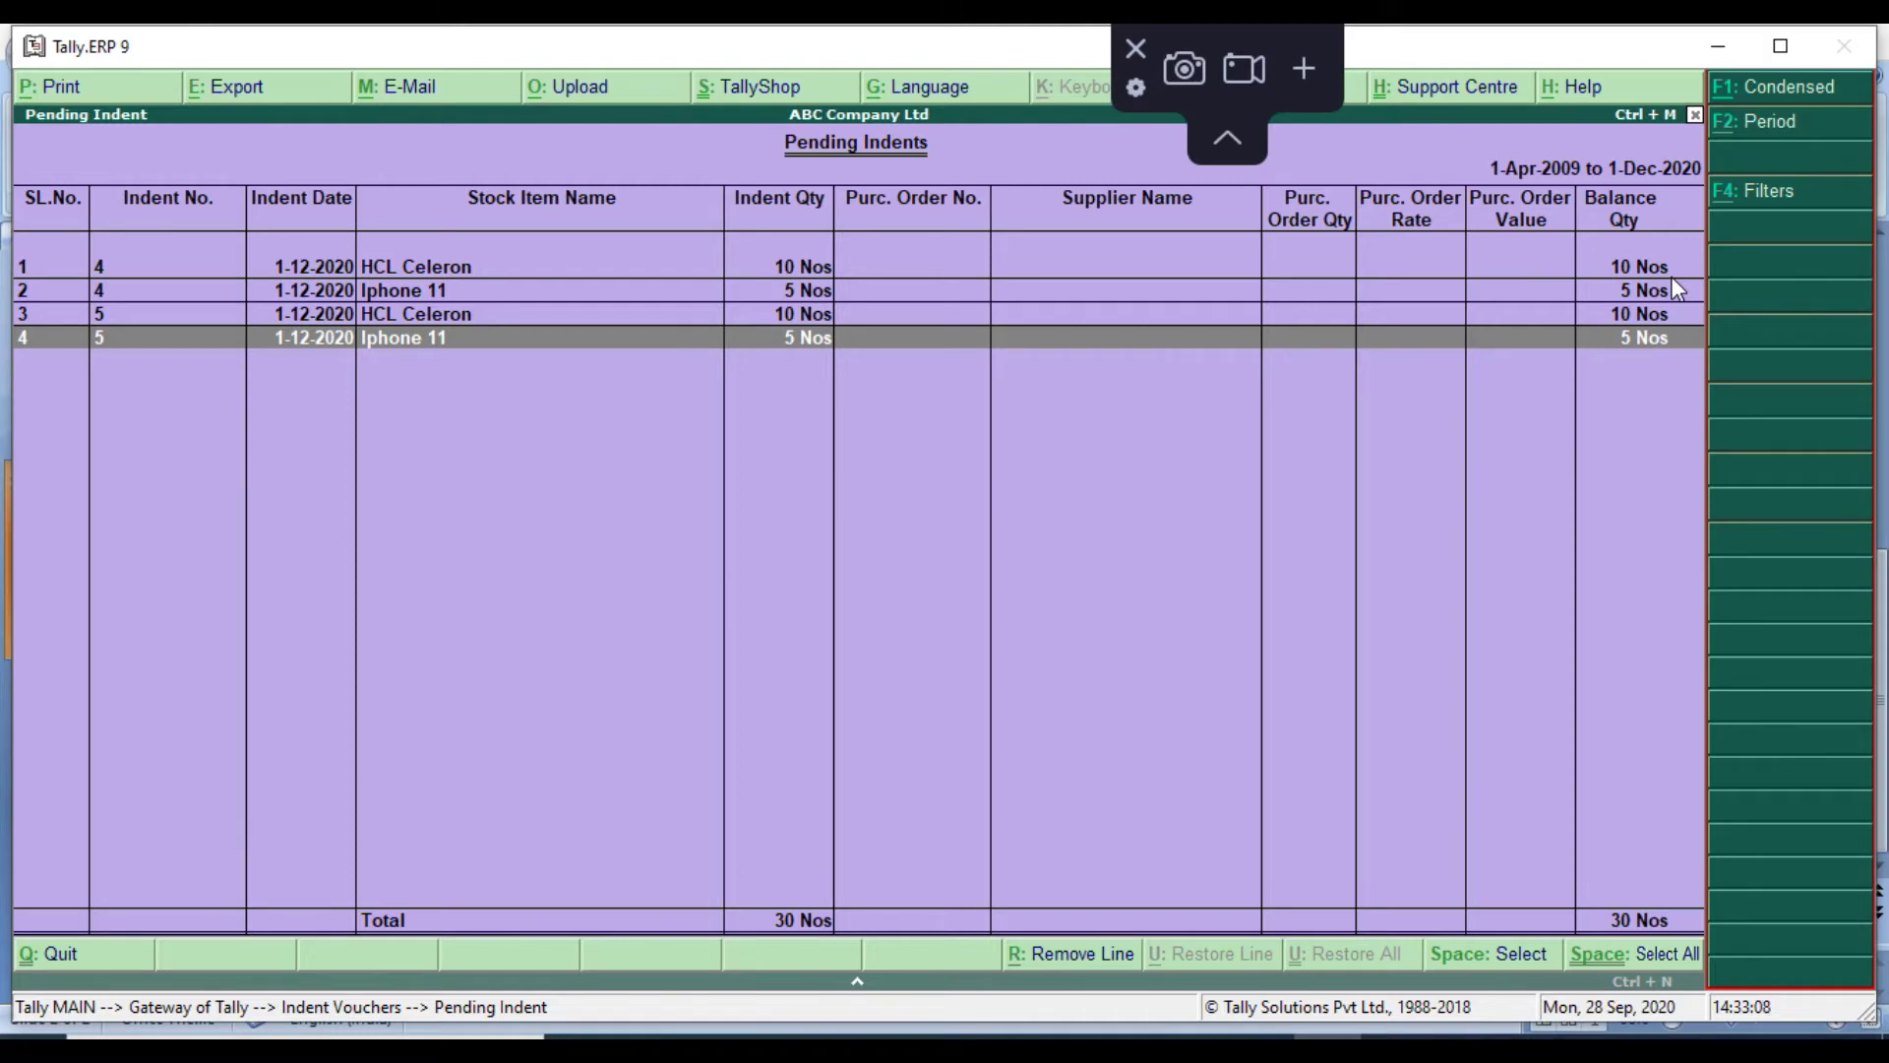
pyautogui.press('Escape')
pyautogui.press('Escape')
pyautogui.press('Escape')
pyautogui.press('Escape')
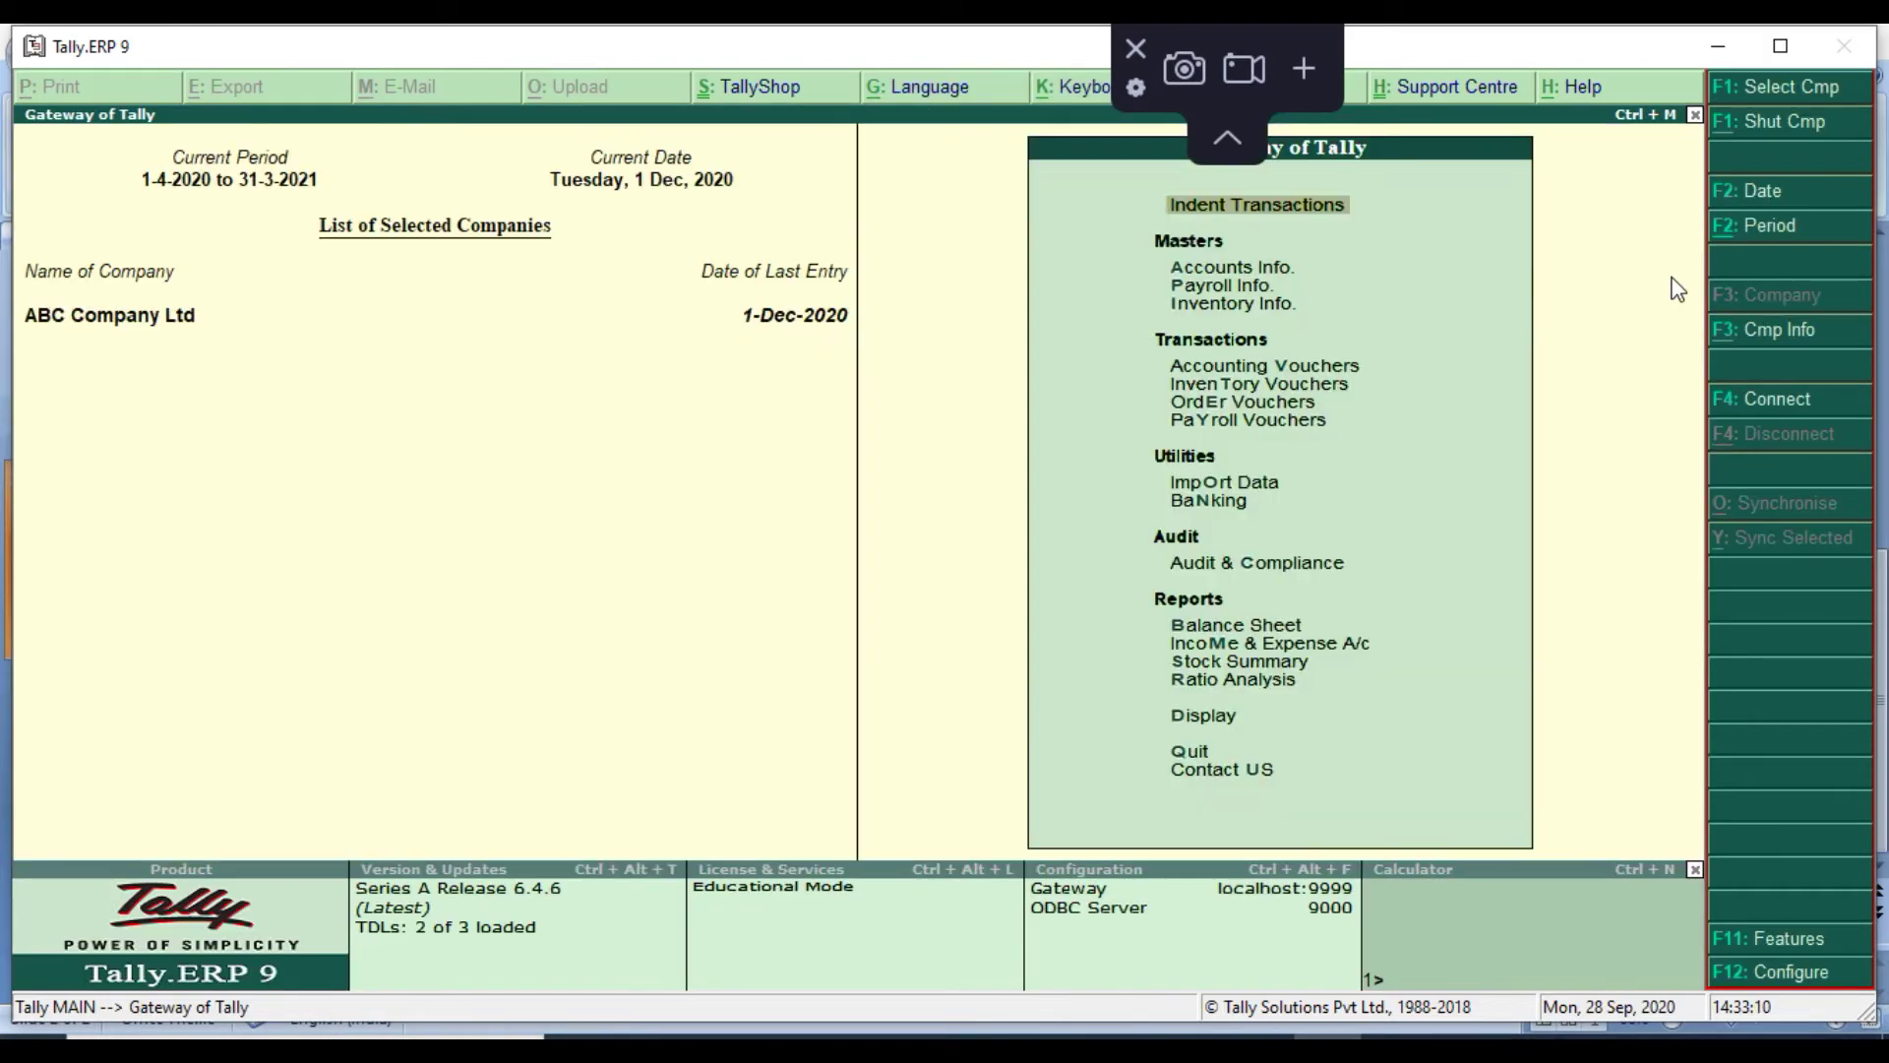
# Start a Purchase Order from Indent Vouchers with the voucher number po12
pyautogui.press('Return')
pyautogui.press('Down')
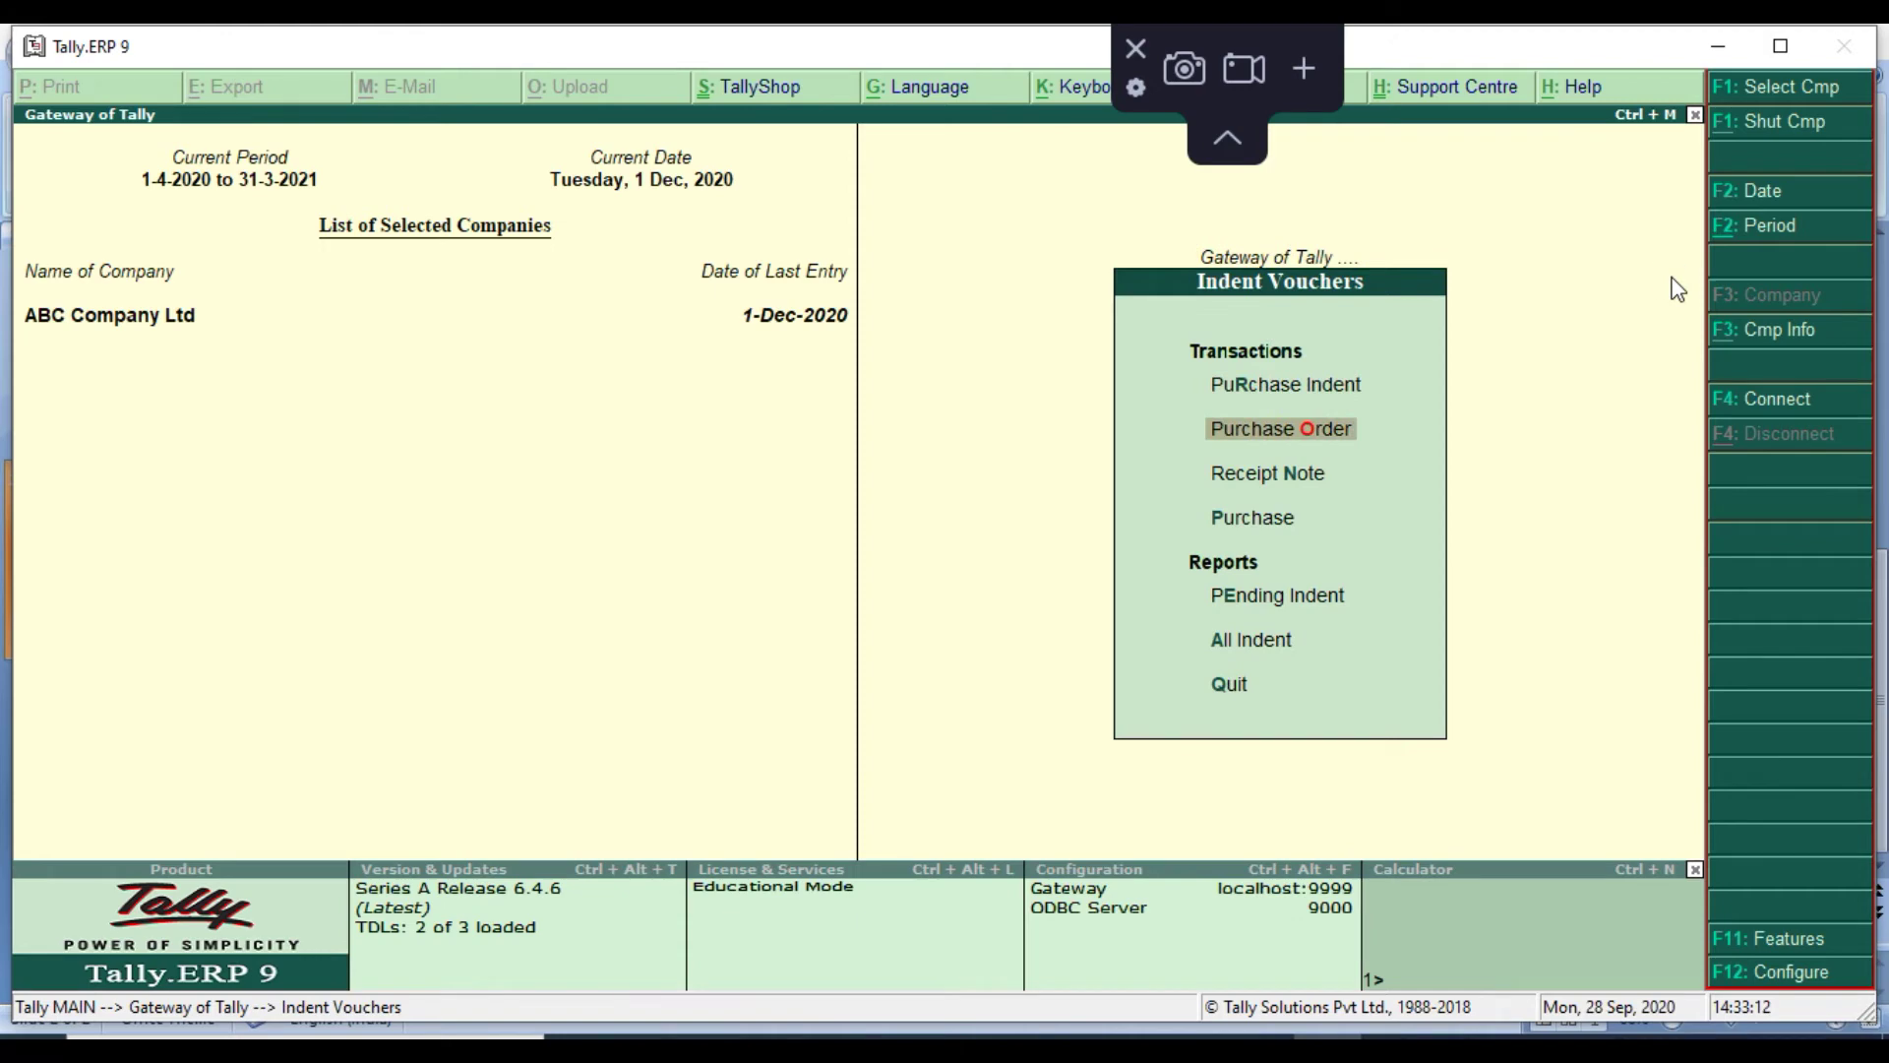
pyautogui.press('Return')
pyautogui.press('BackSpace')
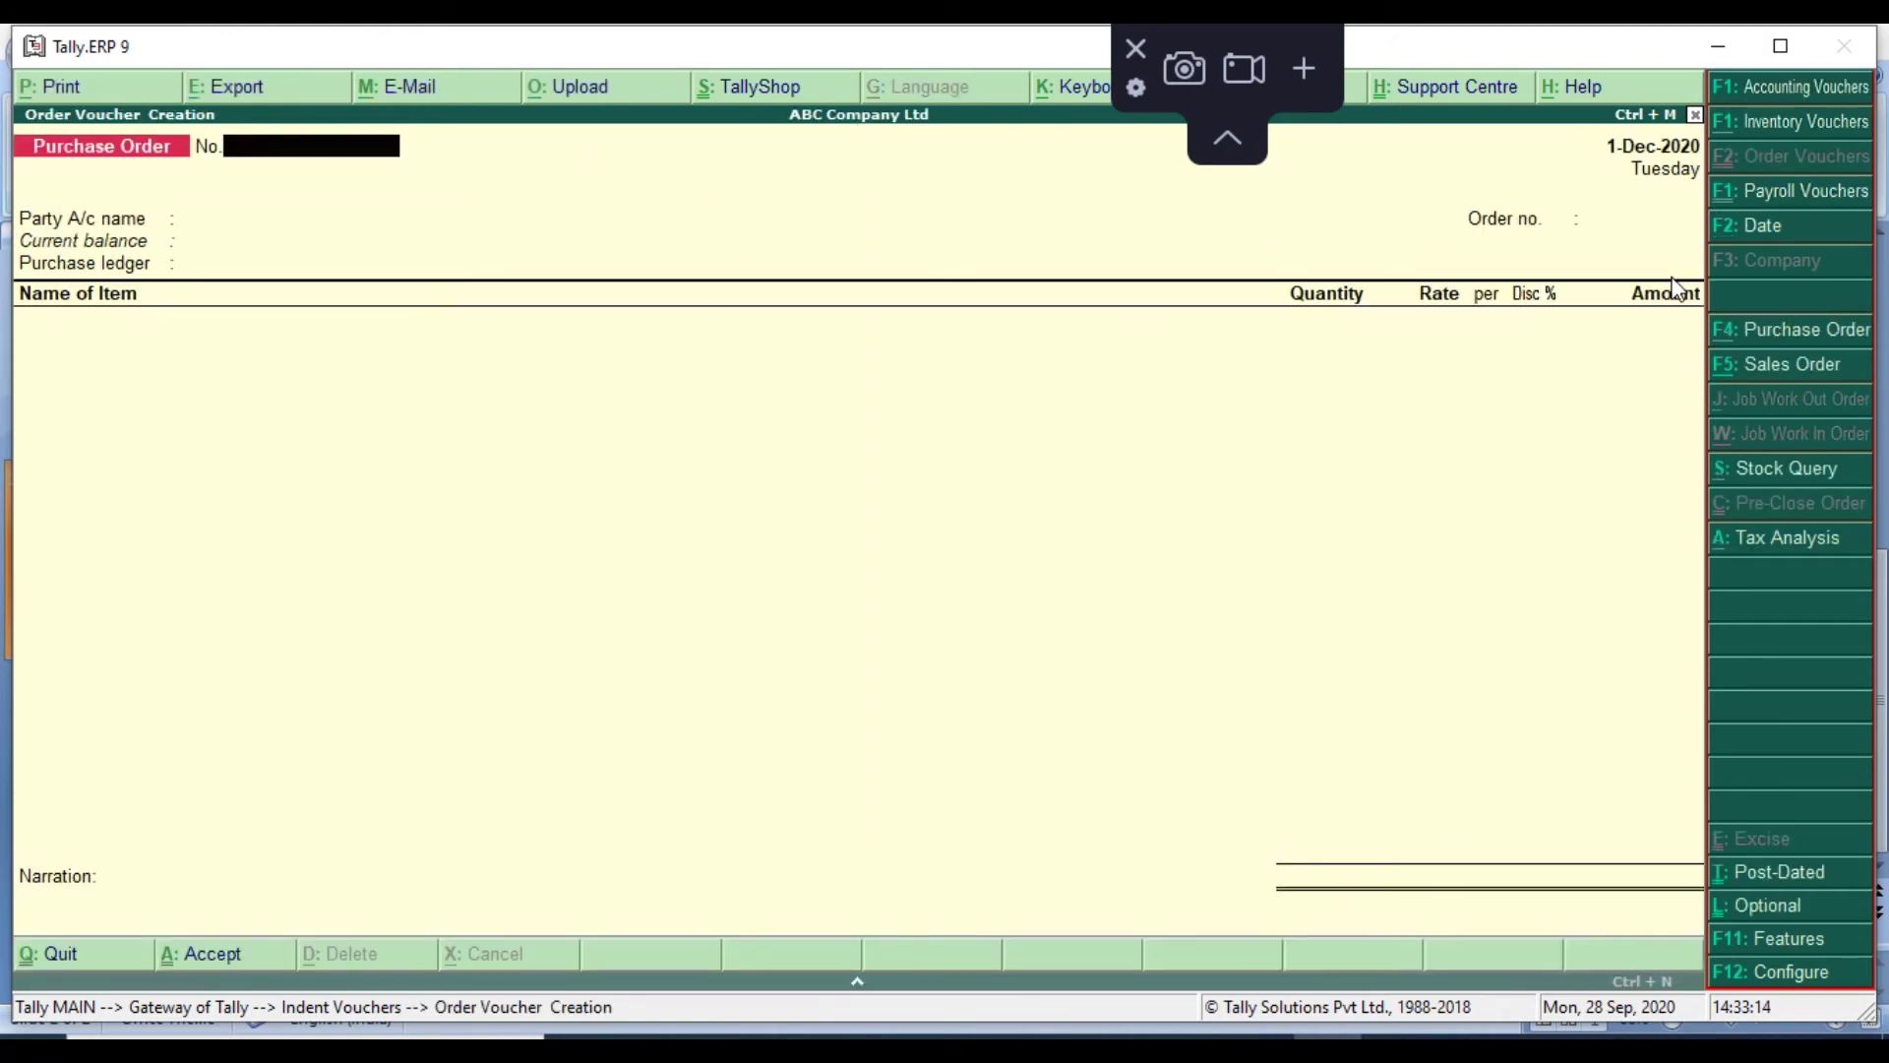
pyautogui.write('po12')
pyautogui.press('Return')
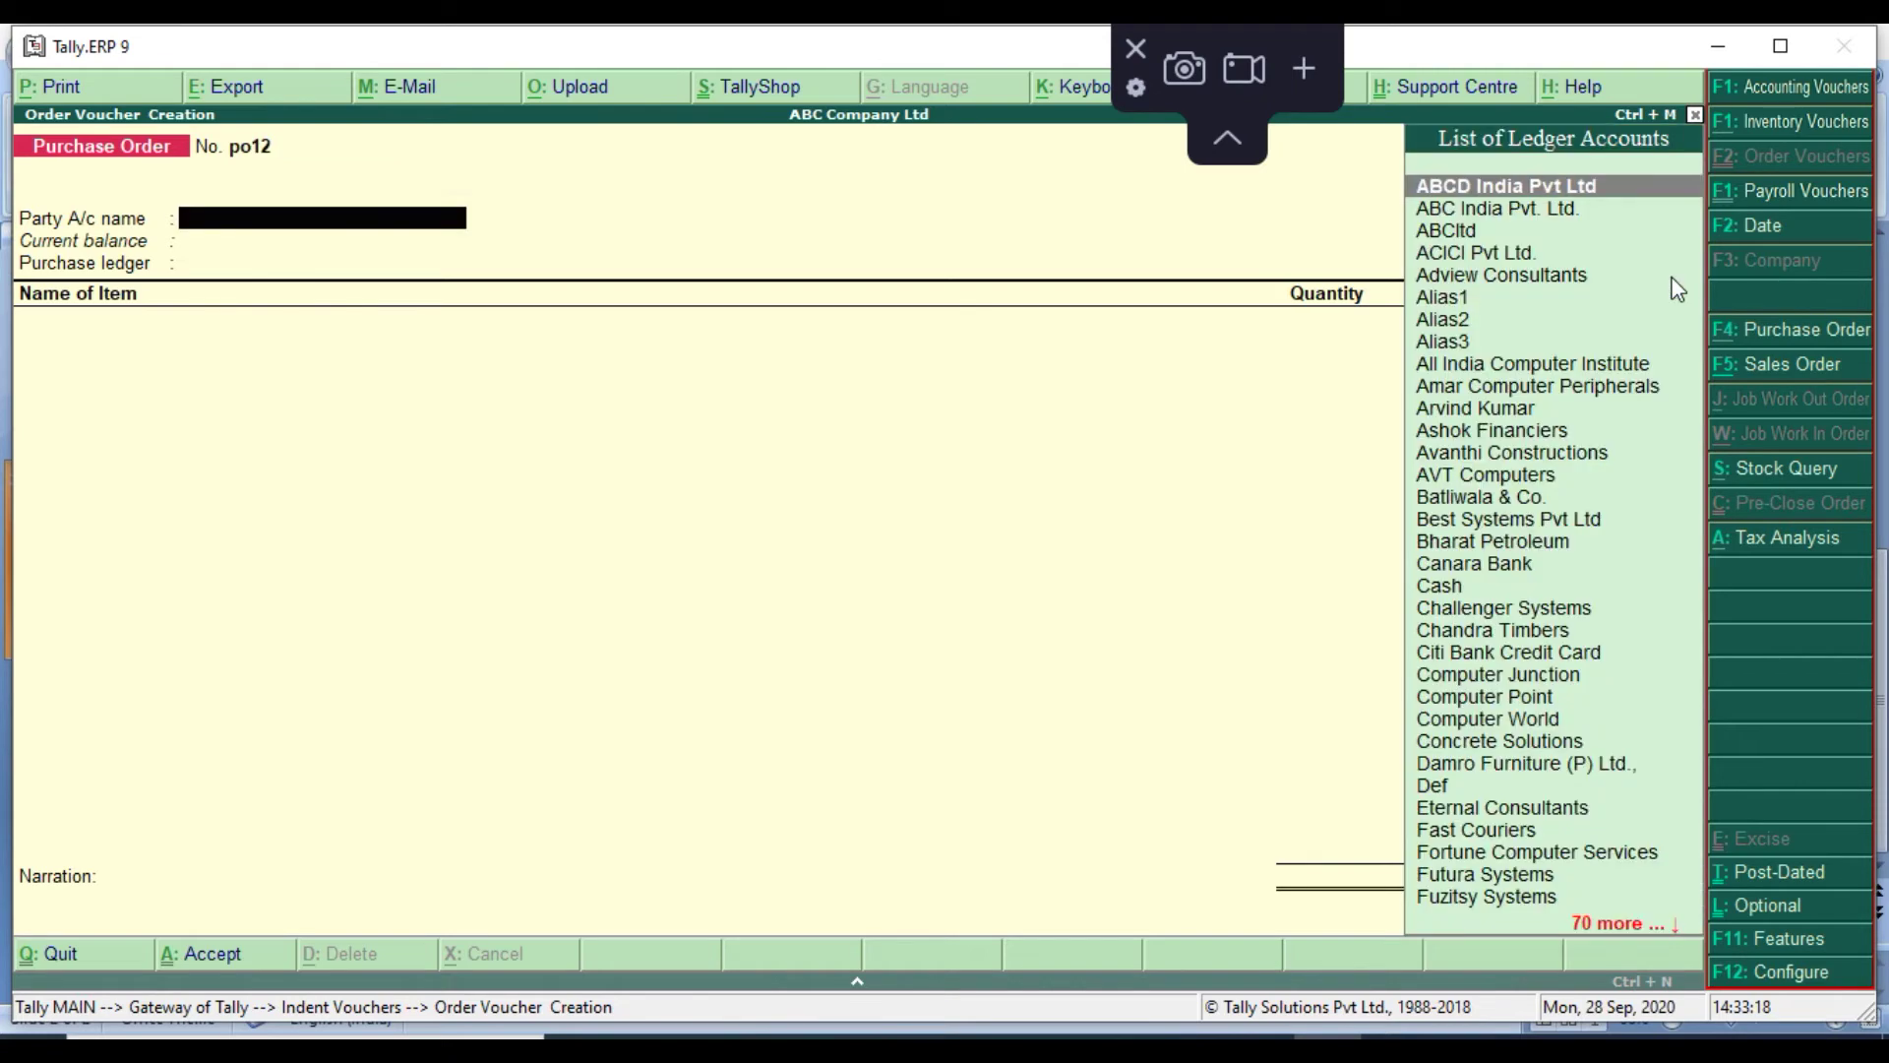
# Choose ABC India Pvt. Ltd. as the order's party account and keep its default supplier details
pyautogui.press('Down')
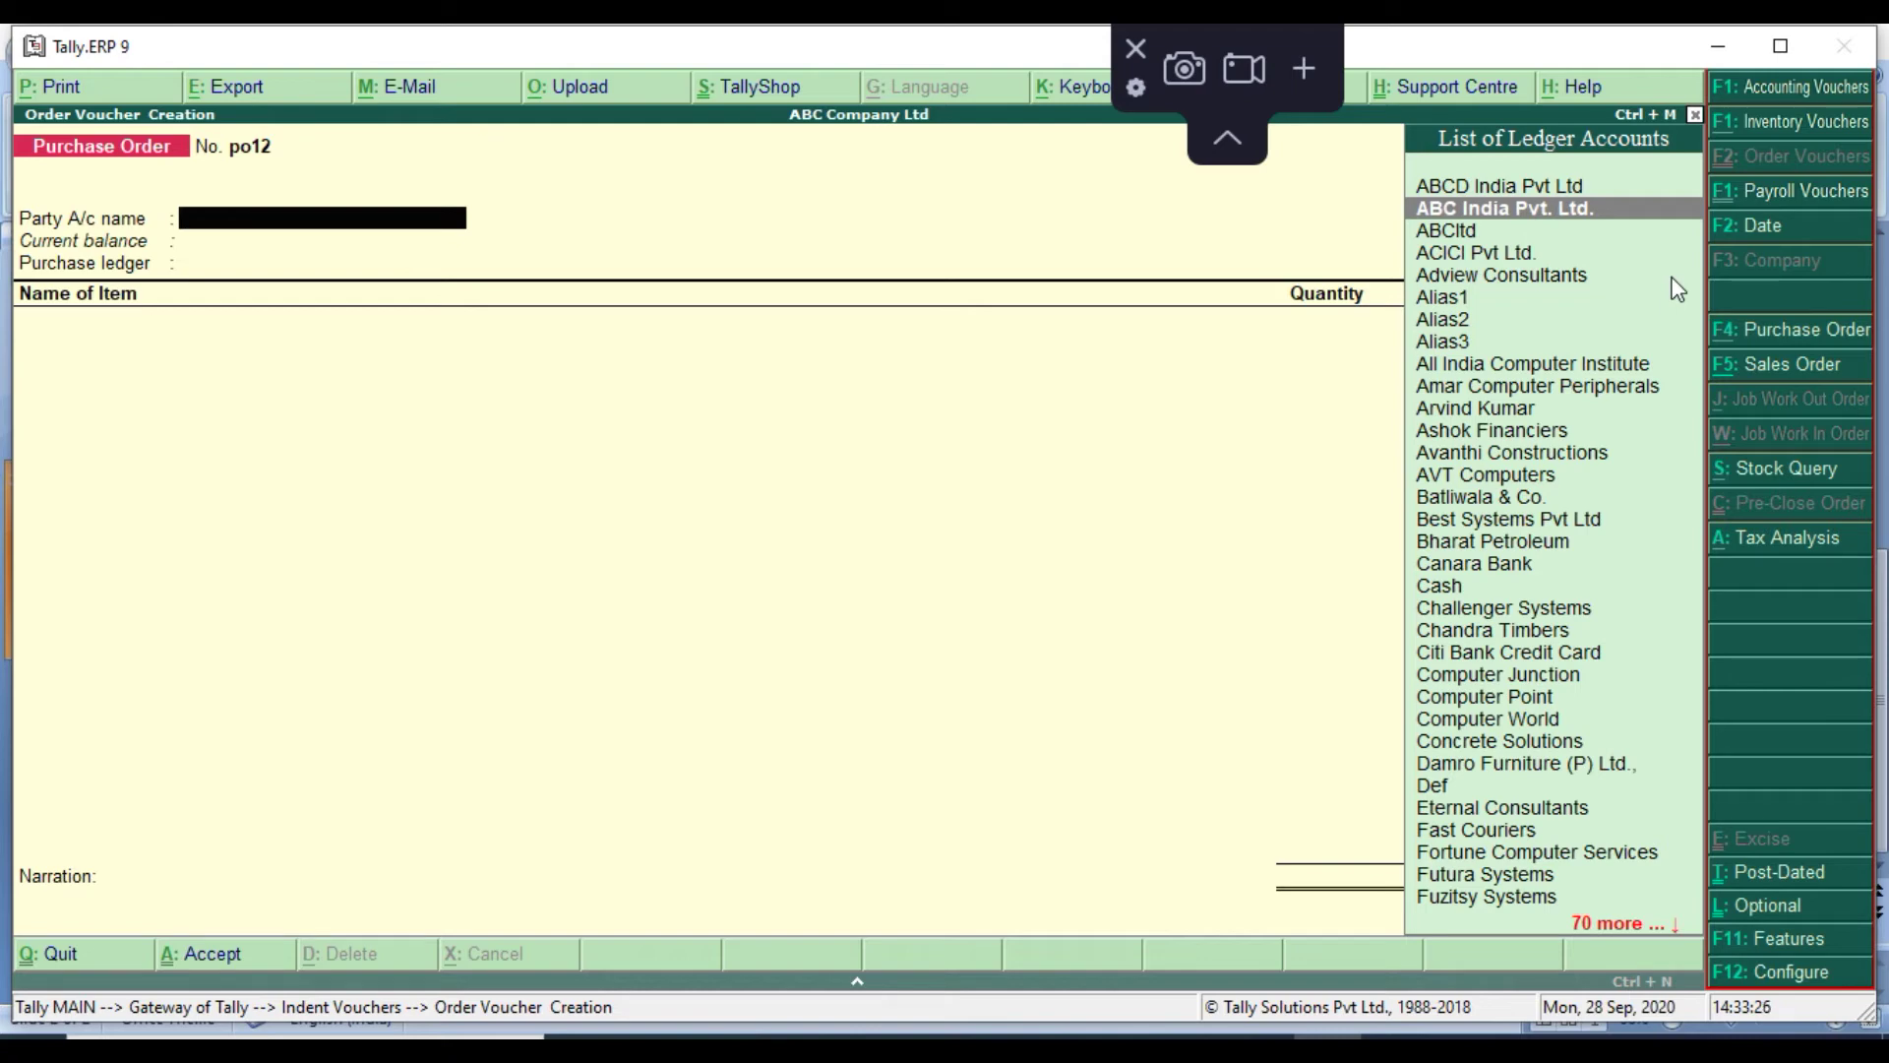
pyautogui.press('Return')
pyautogui.press('Return')
pyautogui.press('Return')
pyautogui.press('Return')
pyautogui.press('Return')
pyautogui.press('Return')
pyautogui.press('Return')
pyautogui.press('Return')
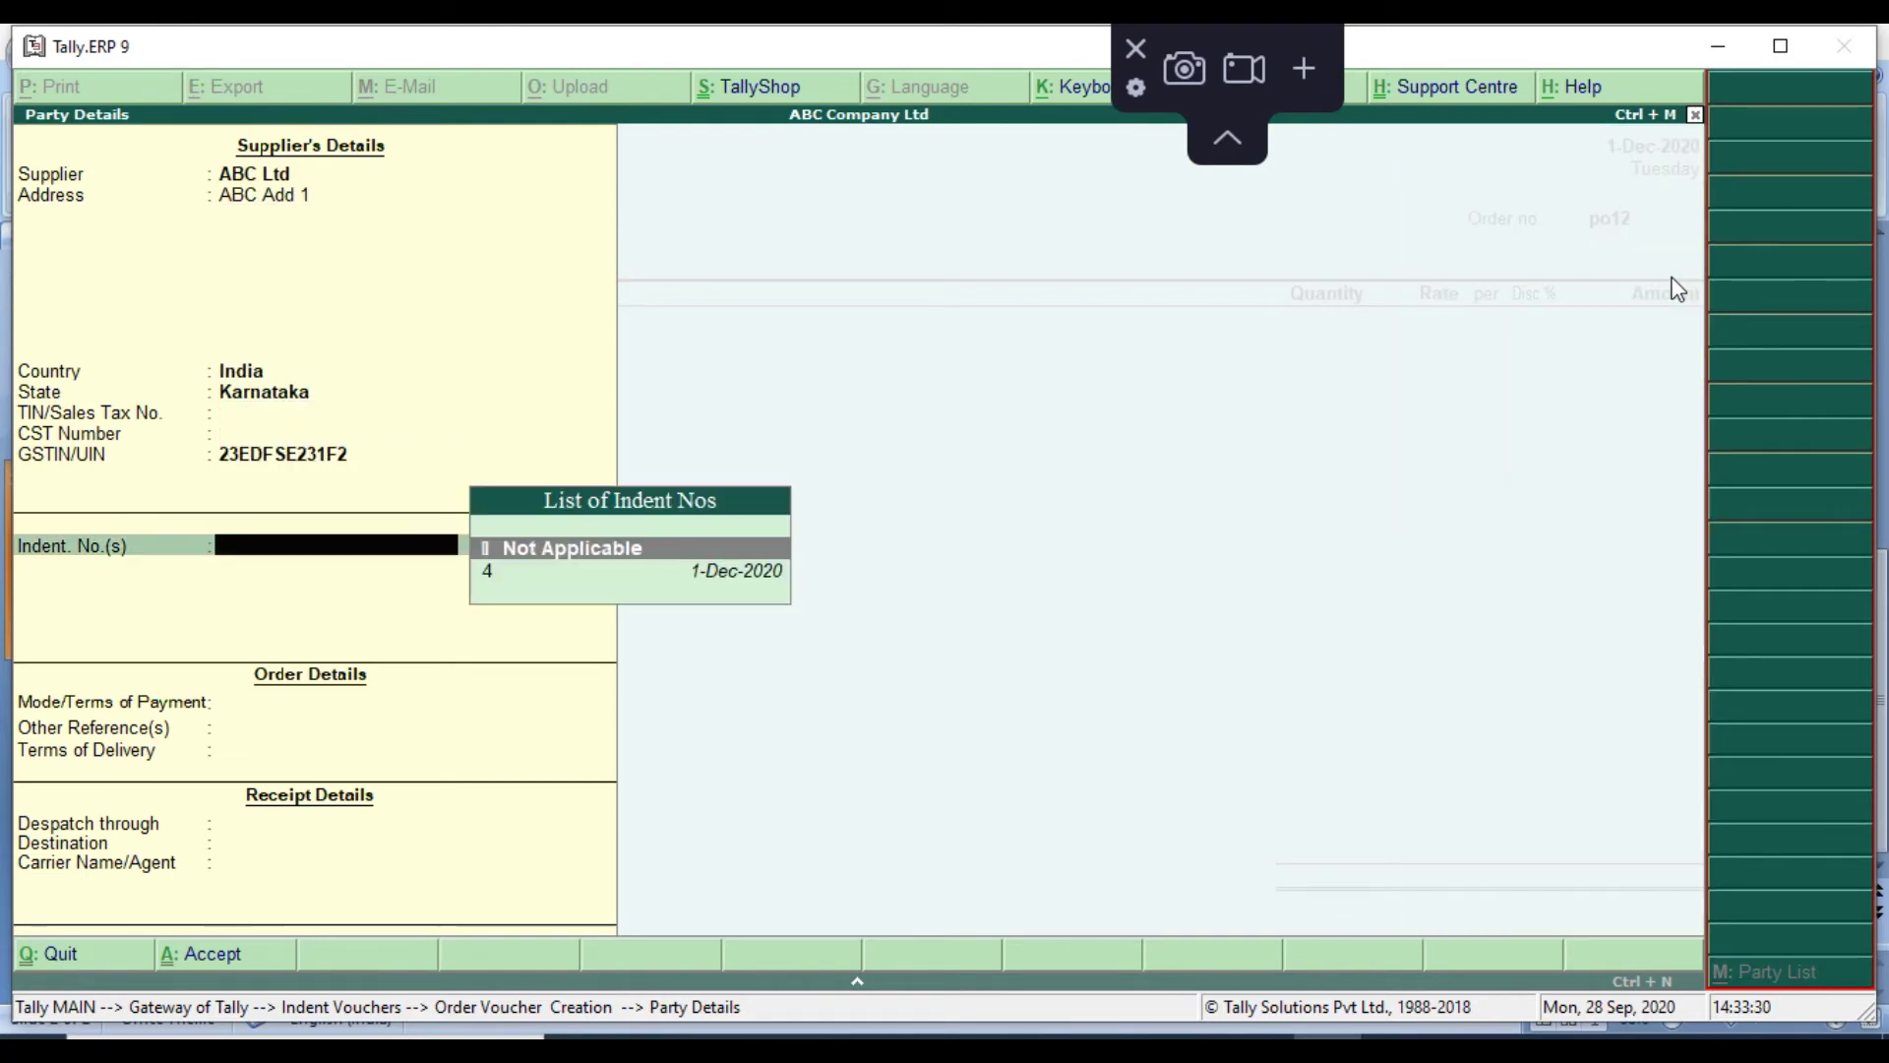
# Link indent number 4 dated 1-Dec-2020 to the order and accept the party details with order and receipt details blank
pyautogui.press('Down')
pyautogui.press('Up')
pyautogui.press('Down')
pyautogui.press('Up')
pyautogui.press('Down')
pyautogui.press('Up')
pyautogui.press('Down')
pyautogui.press('Up')
pyautogui.press('Down')
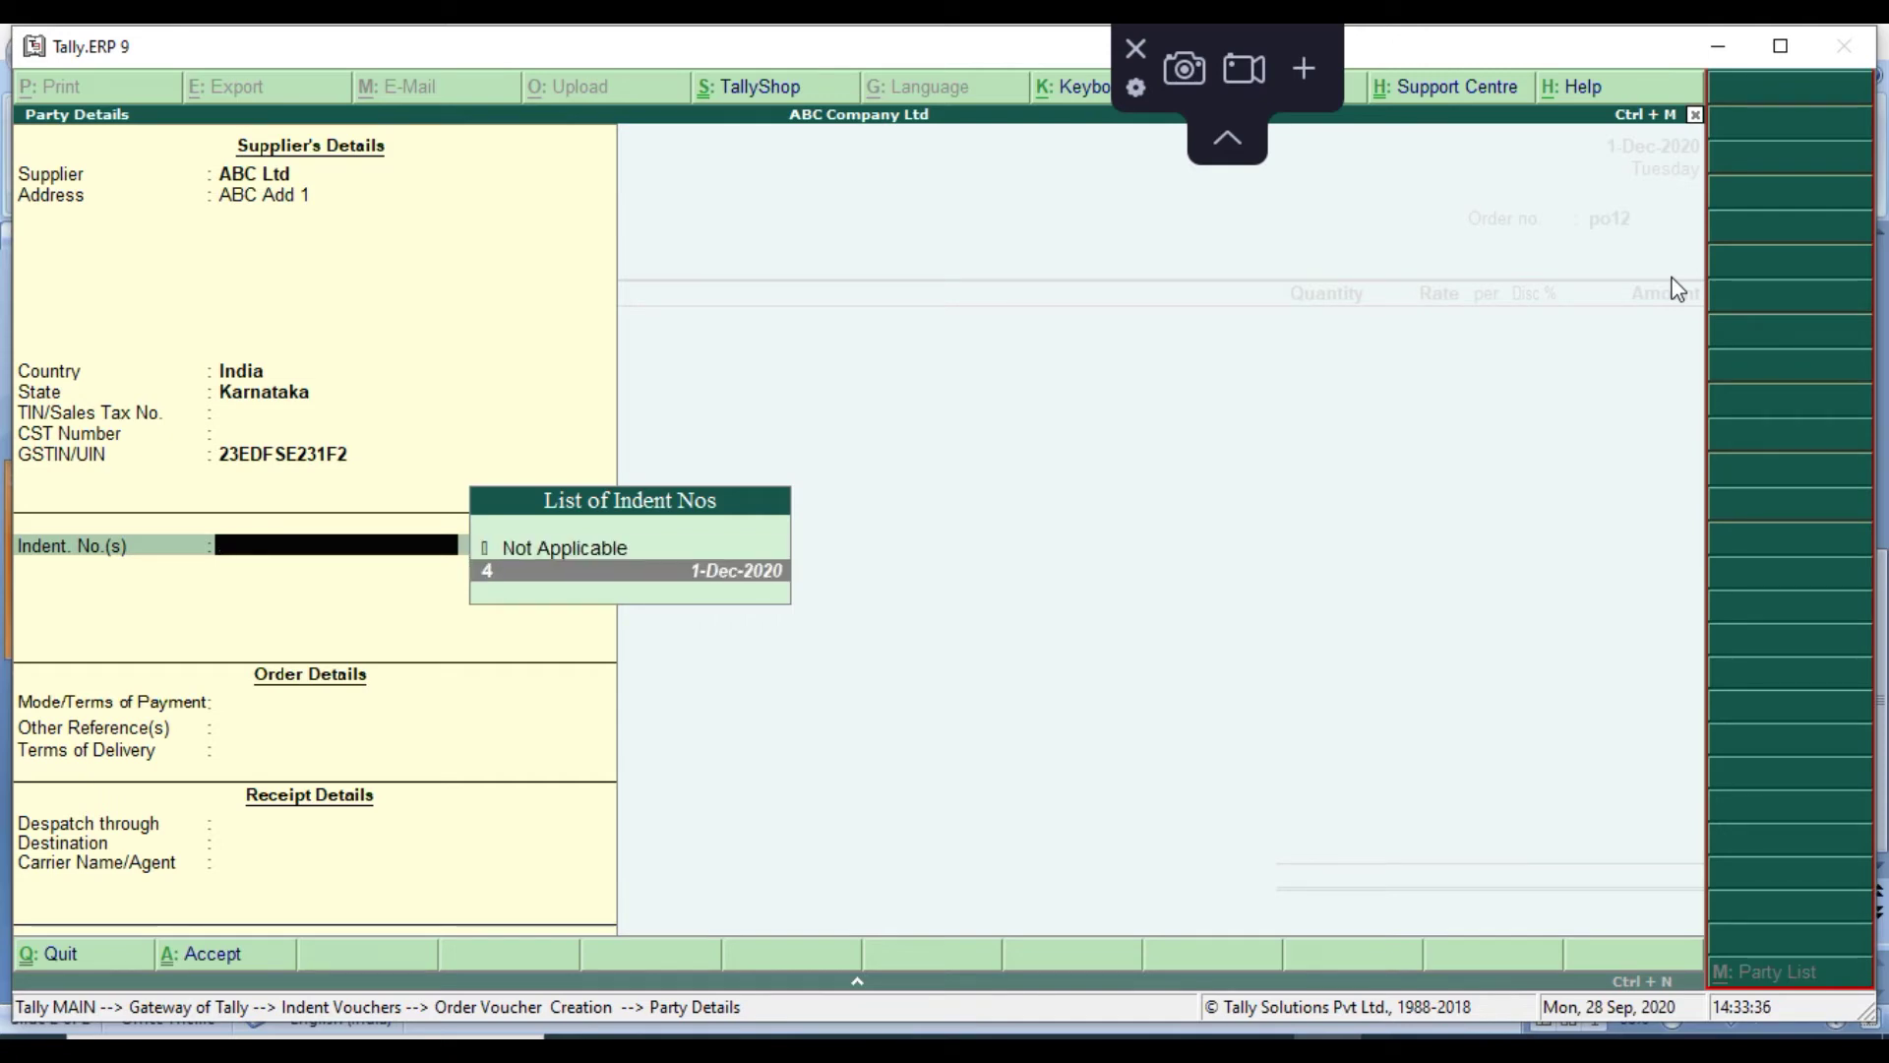
pyautogui.press('Up')
pyautogui.press('Down')
pyautogui.press('Return')
pyautogui.press('Return')
pyautogui.press('Return')
pyautogui.press('Return')
pyautogui.press('Return')
pyautogui.press('Return')
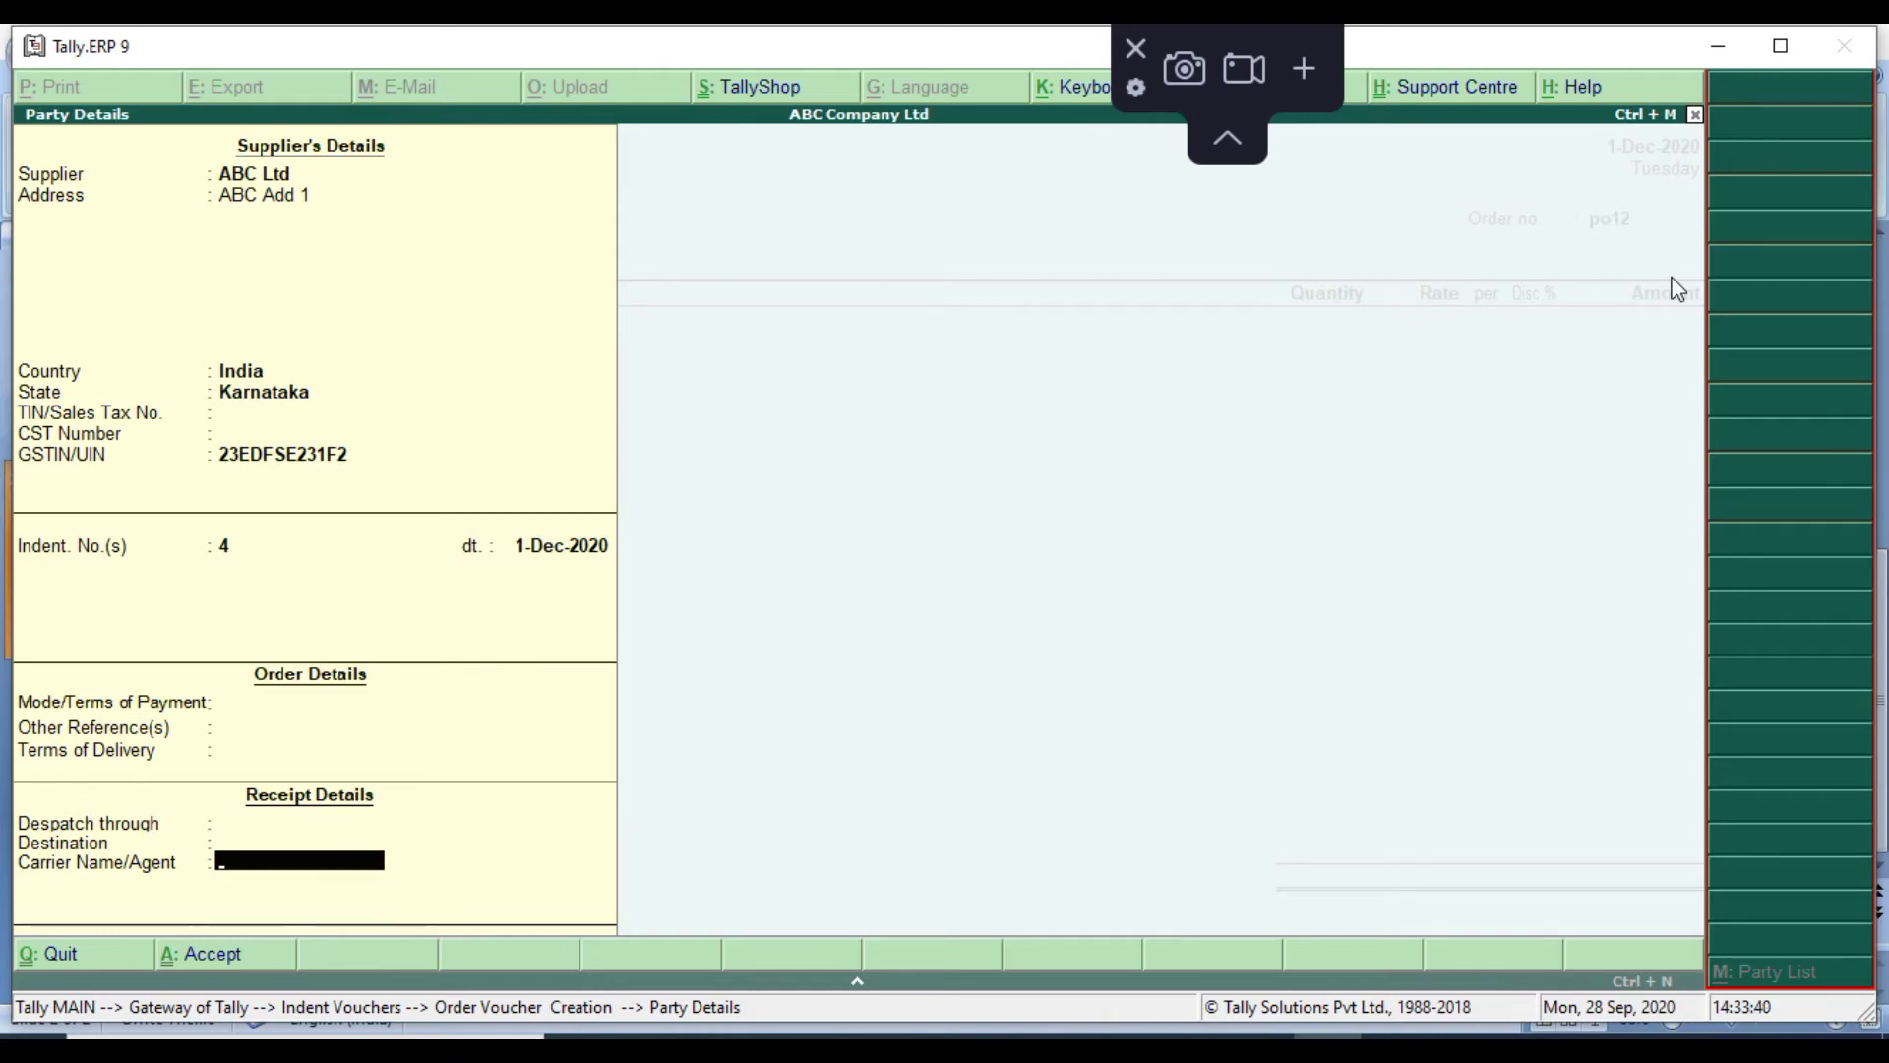
pyautogui.press('Return')
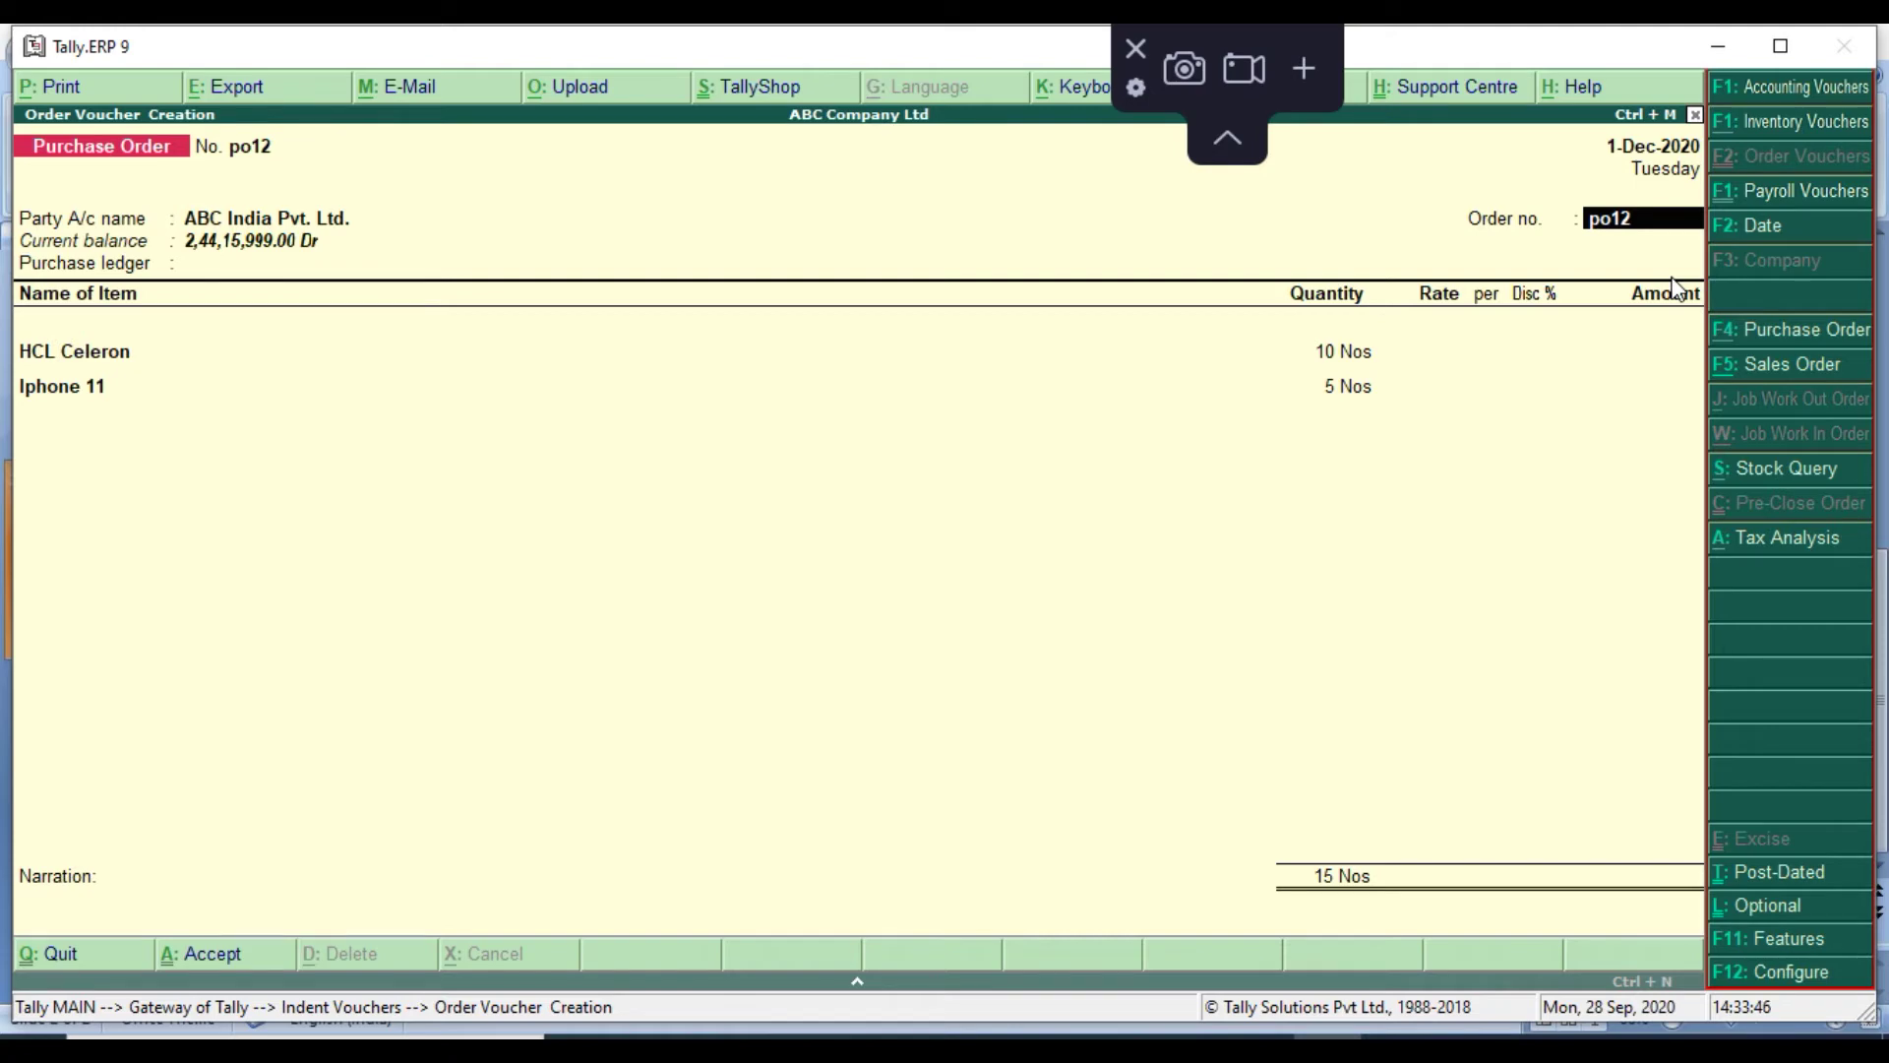
# Keep po12 as the order number and choose Purchase as the purchase ledger
pyautogui.press('Return')
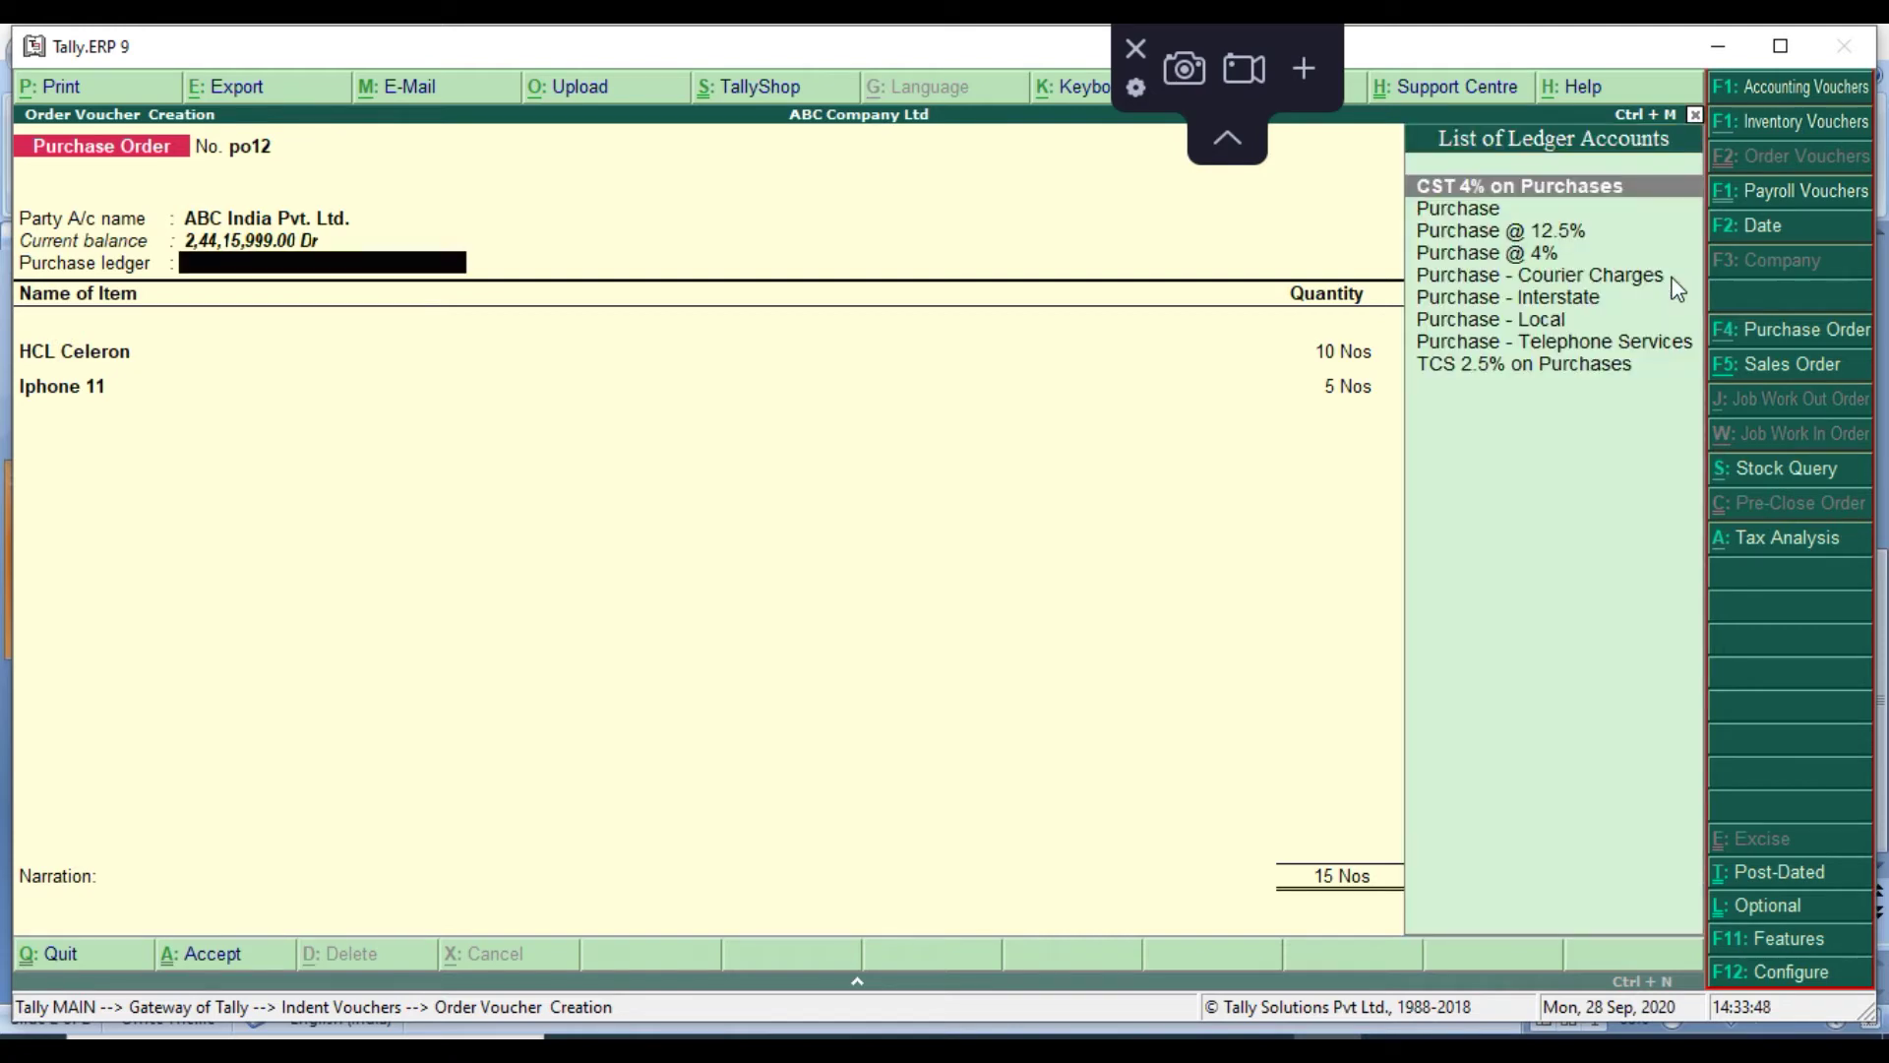
pyautogui.press('Down')
pyautogui.press('Return')
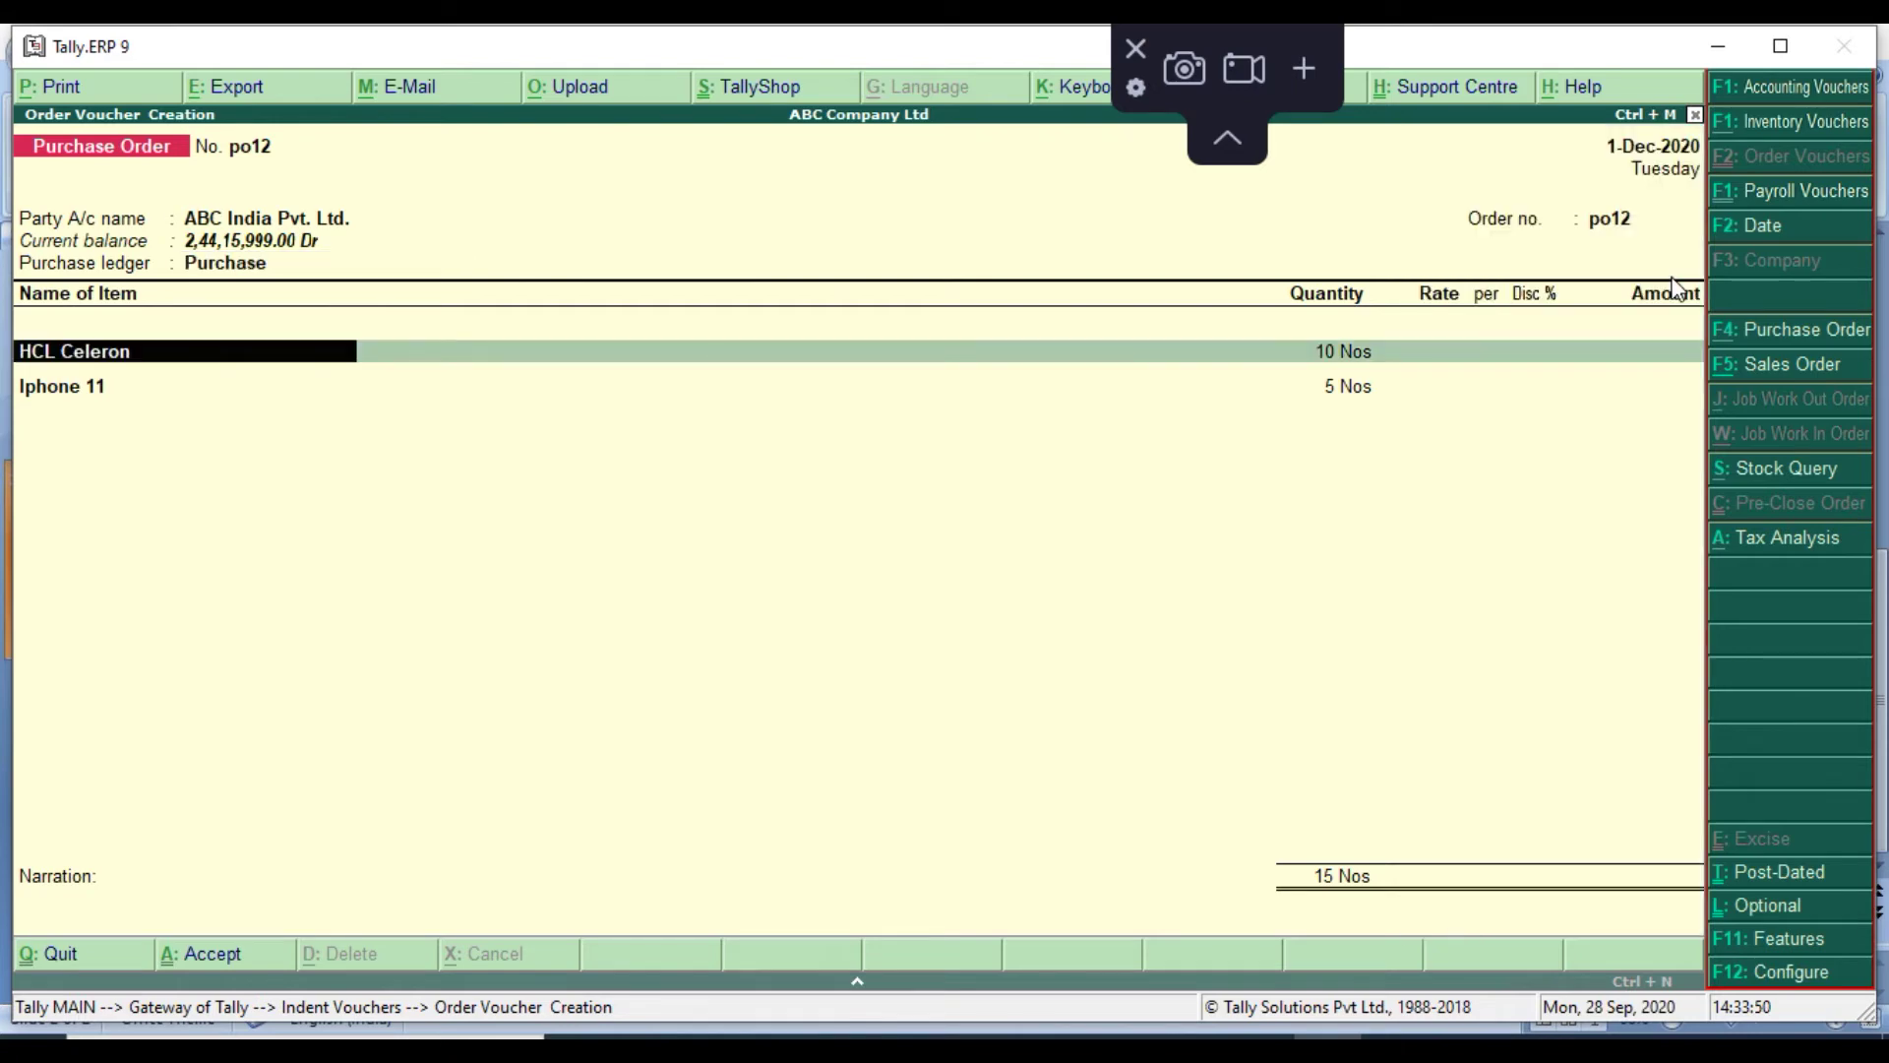
# Accept the HCL Celeron allocation in the order as 10 Nos at a rate of 14,000, due on 1-Dec-2020
pyautogui.press('Return')
pyautogui.press('Return')
pyautogui.press('Return')
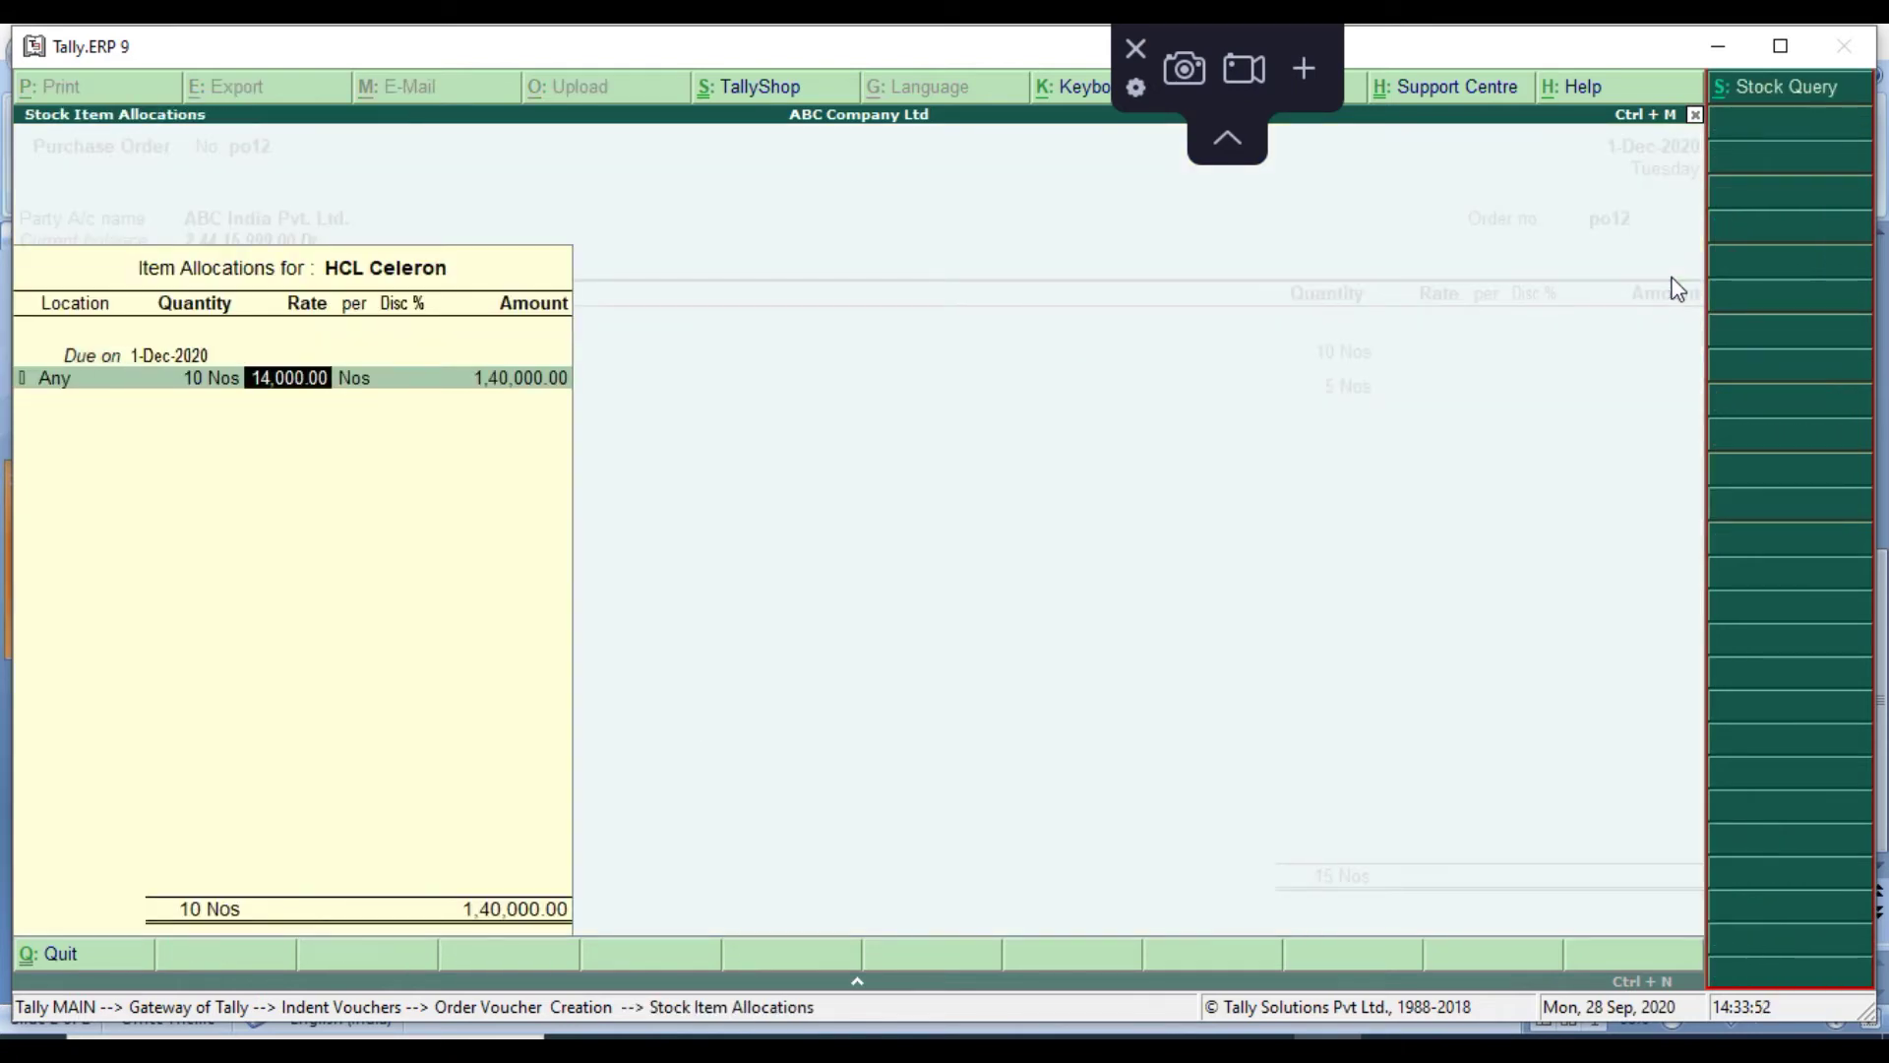
pyautogui.press('Return')
pyautogui.press('Return')
pyautogui.press('Return')
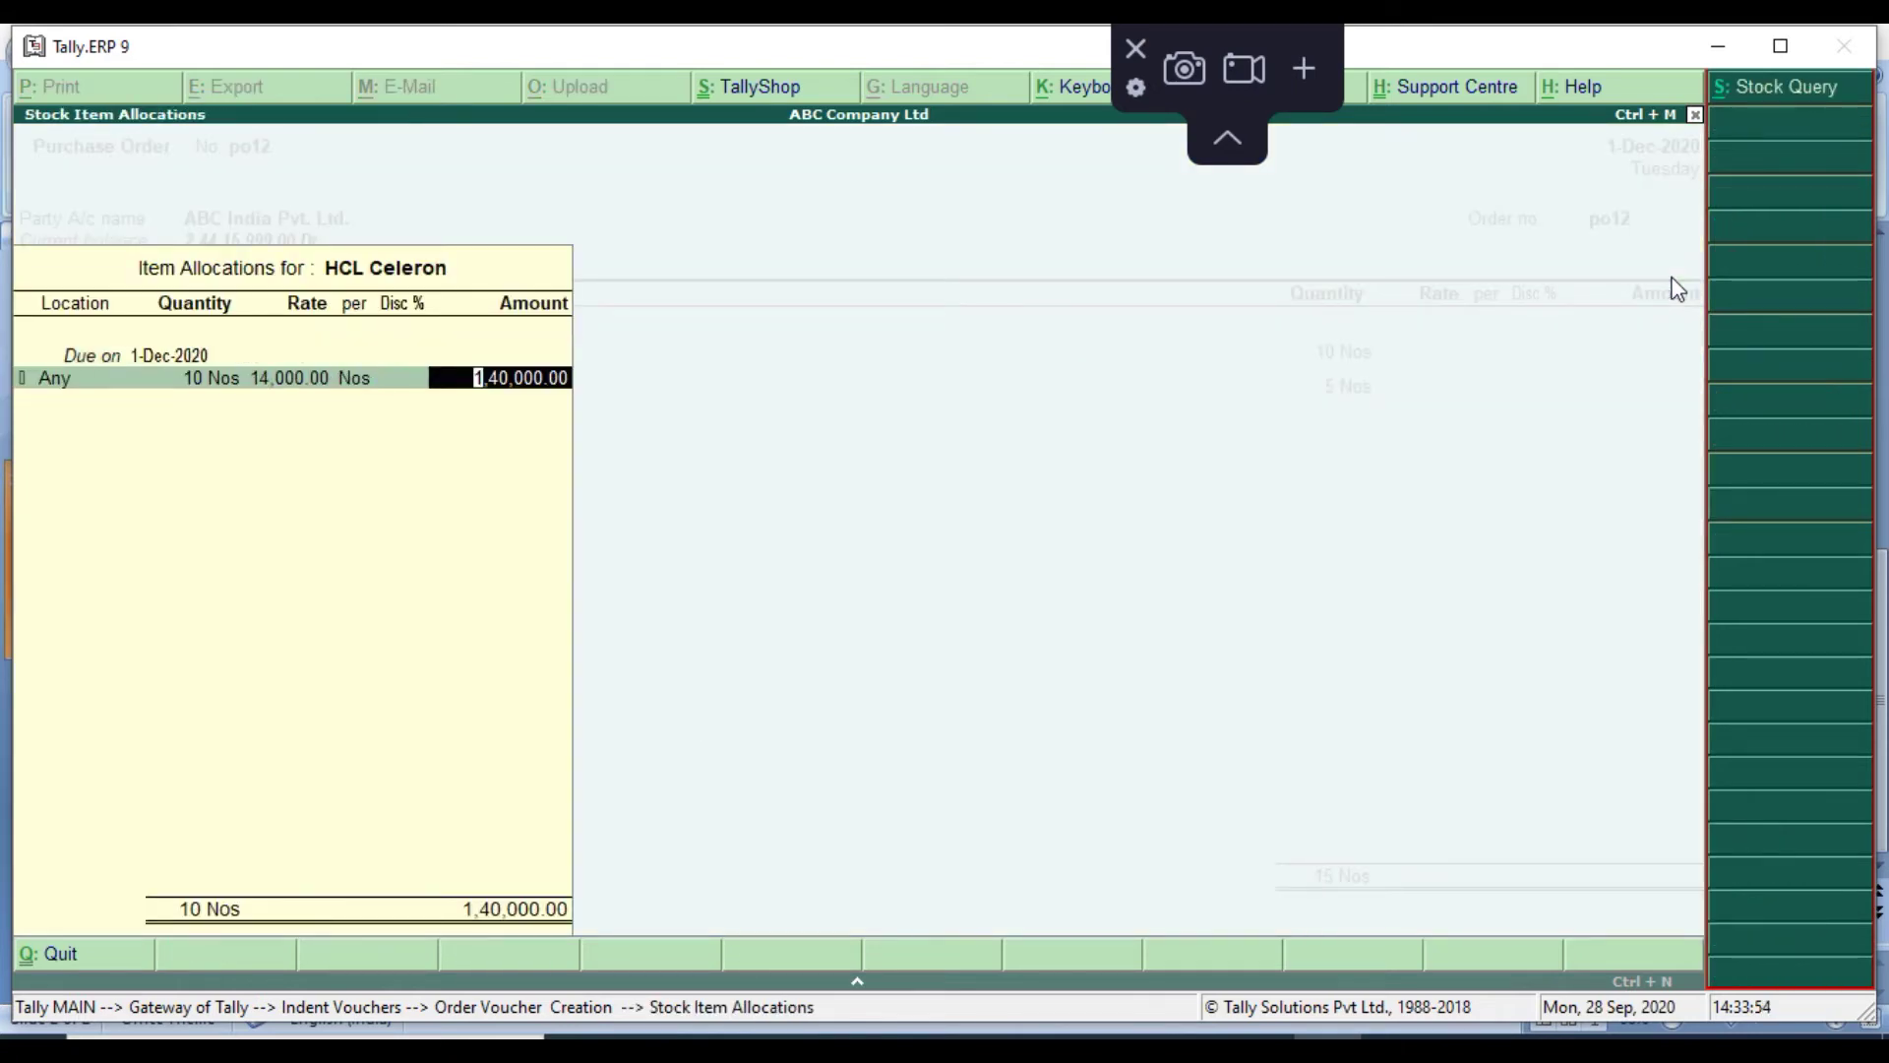
pyautogui.press('Return')
pyautogui.press('Return')
# Accept the Iphone 11 allocation in the order as 5 Nos at a rate of 75,000, due on 1-Dec-2020
pyautogui.press('Return')
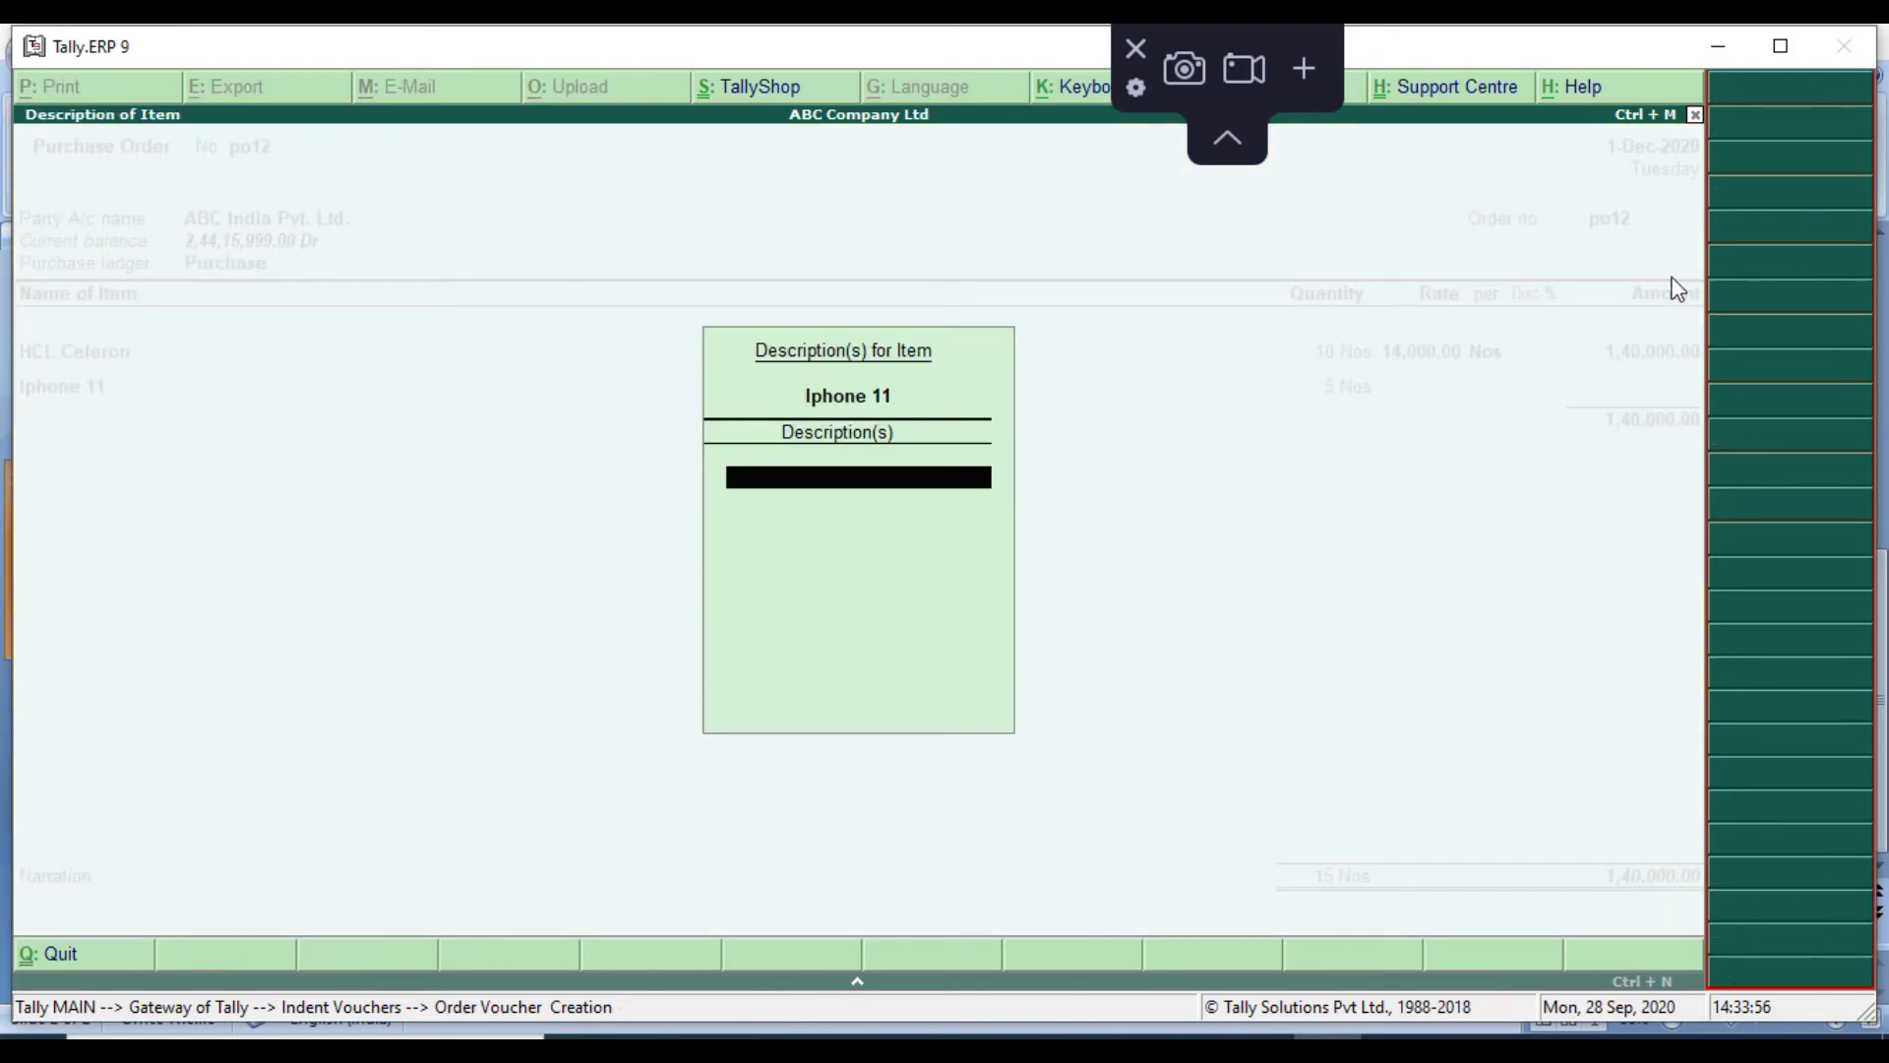
pyautogui.press('Return')
pyautogui.press('Return')
pyautogui.press('Return')
pyautogui.press('Return')
pyautogui.press('Return')
pyautogui.press('Return')
pyautogui.press('Return')
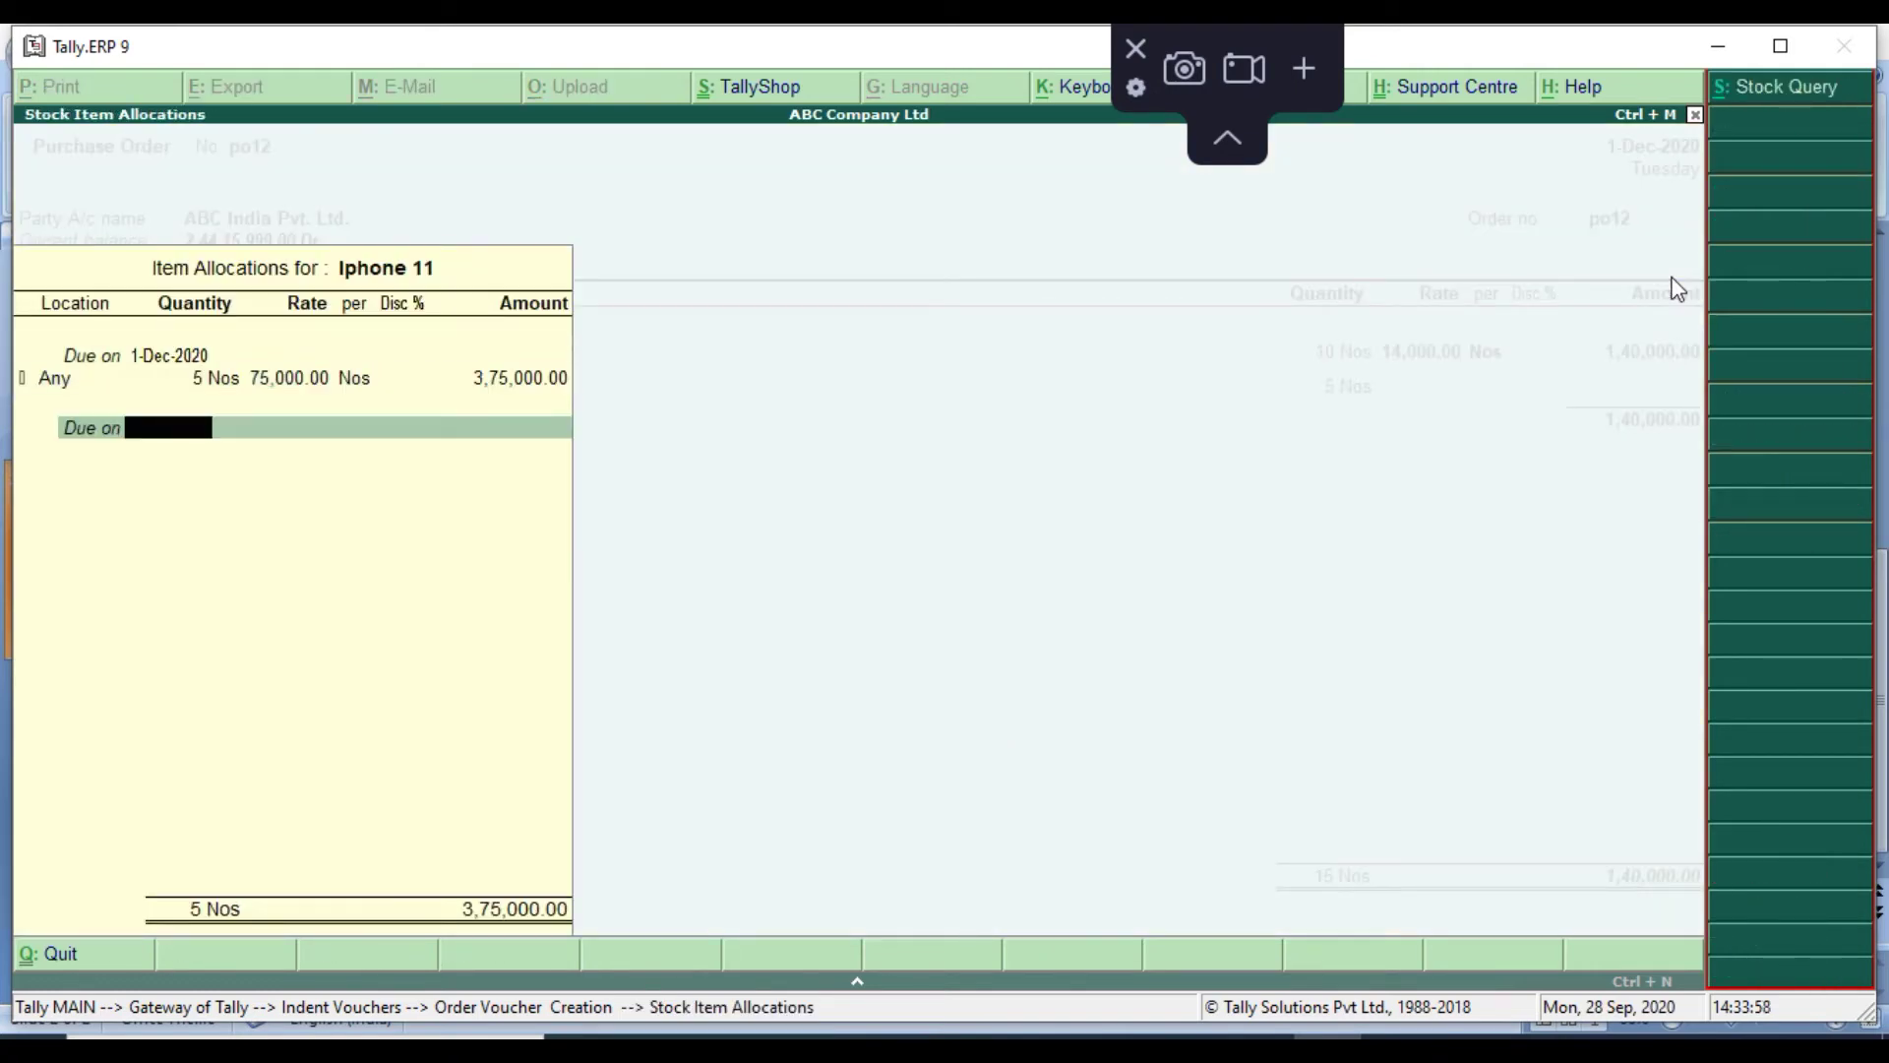
pyautogui.press('Return')
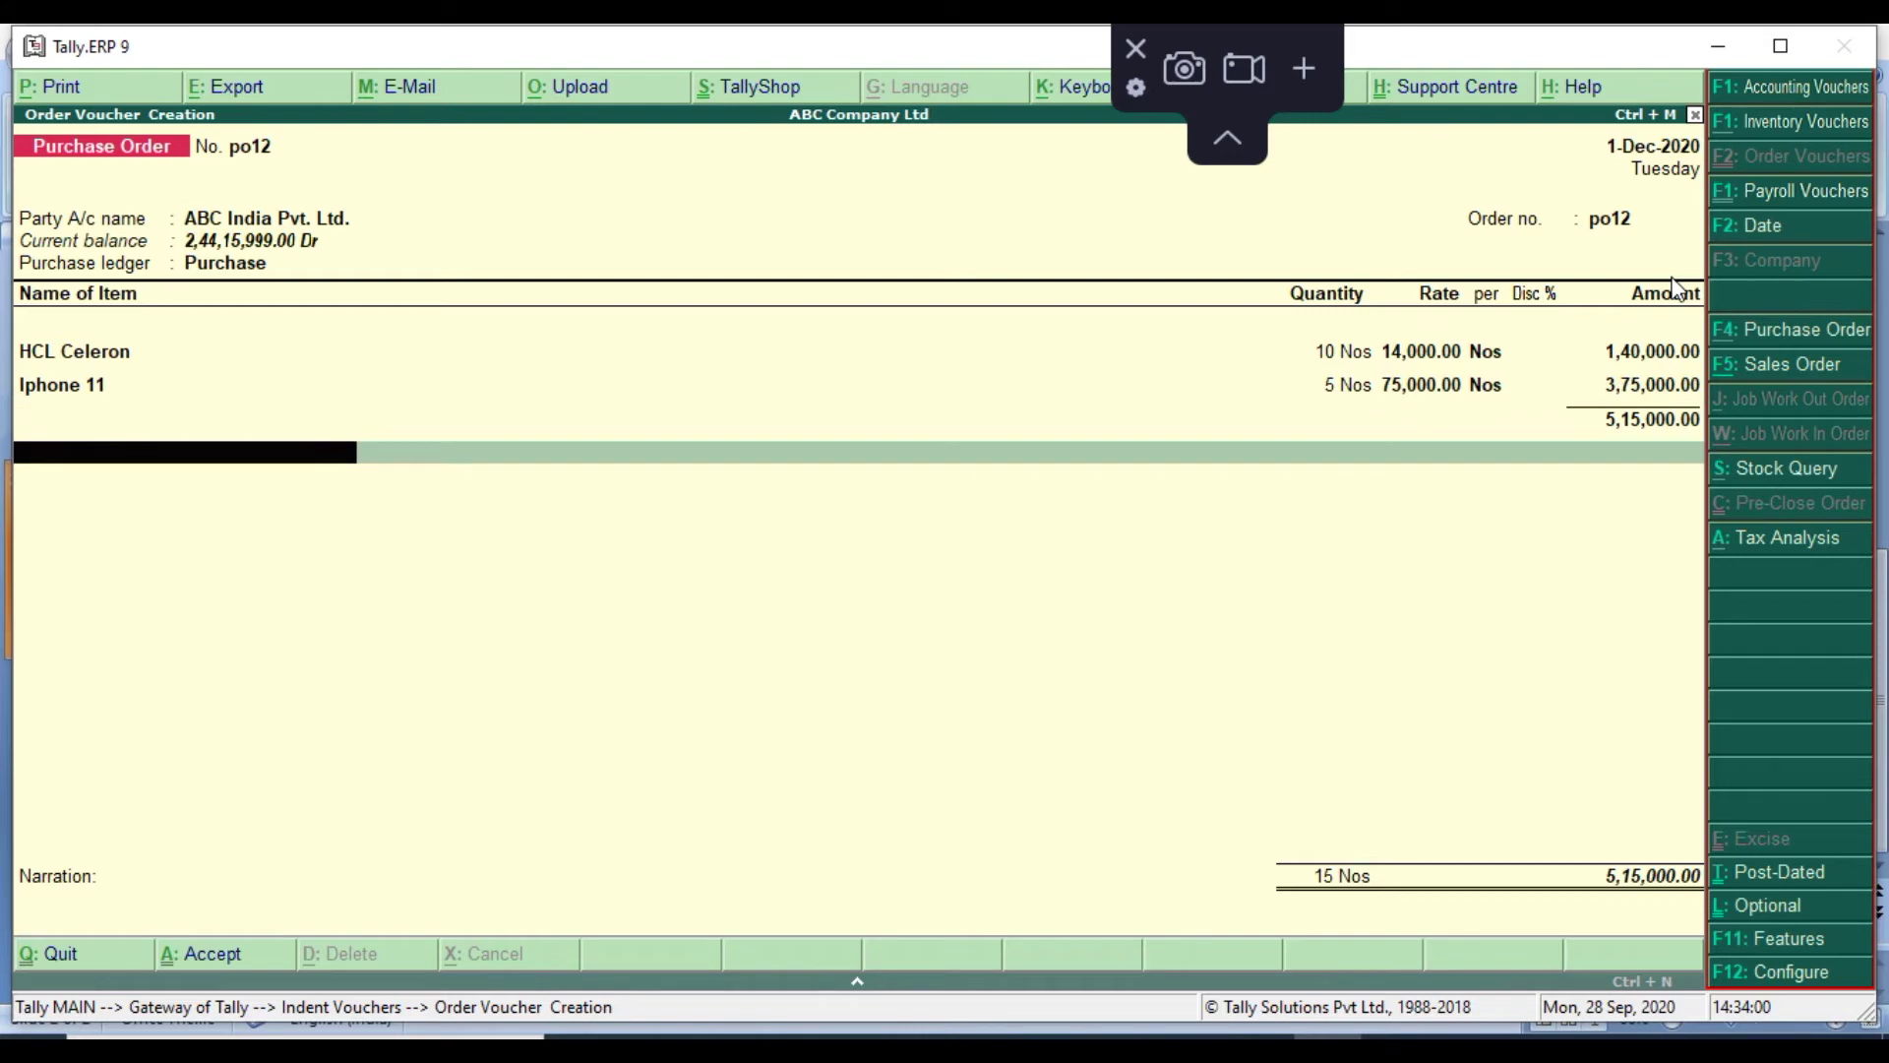
# End the order's item list, accept purchase order po12 without narration and leave voucher creation
pyautogui.press('Return')
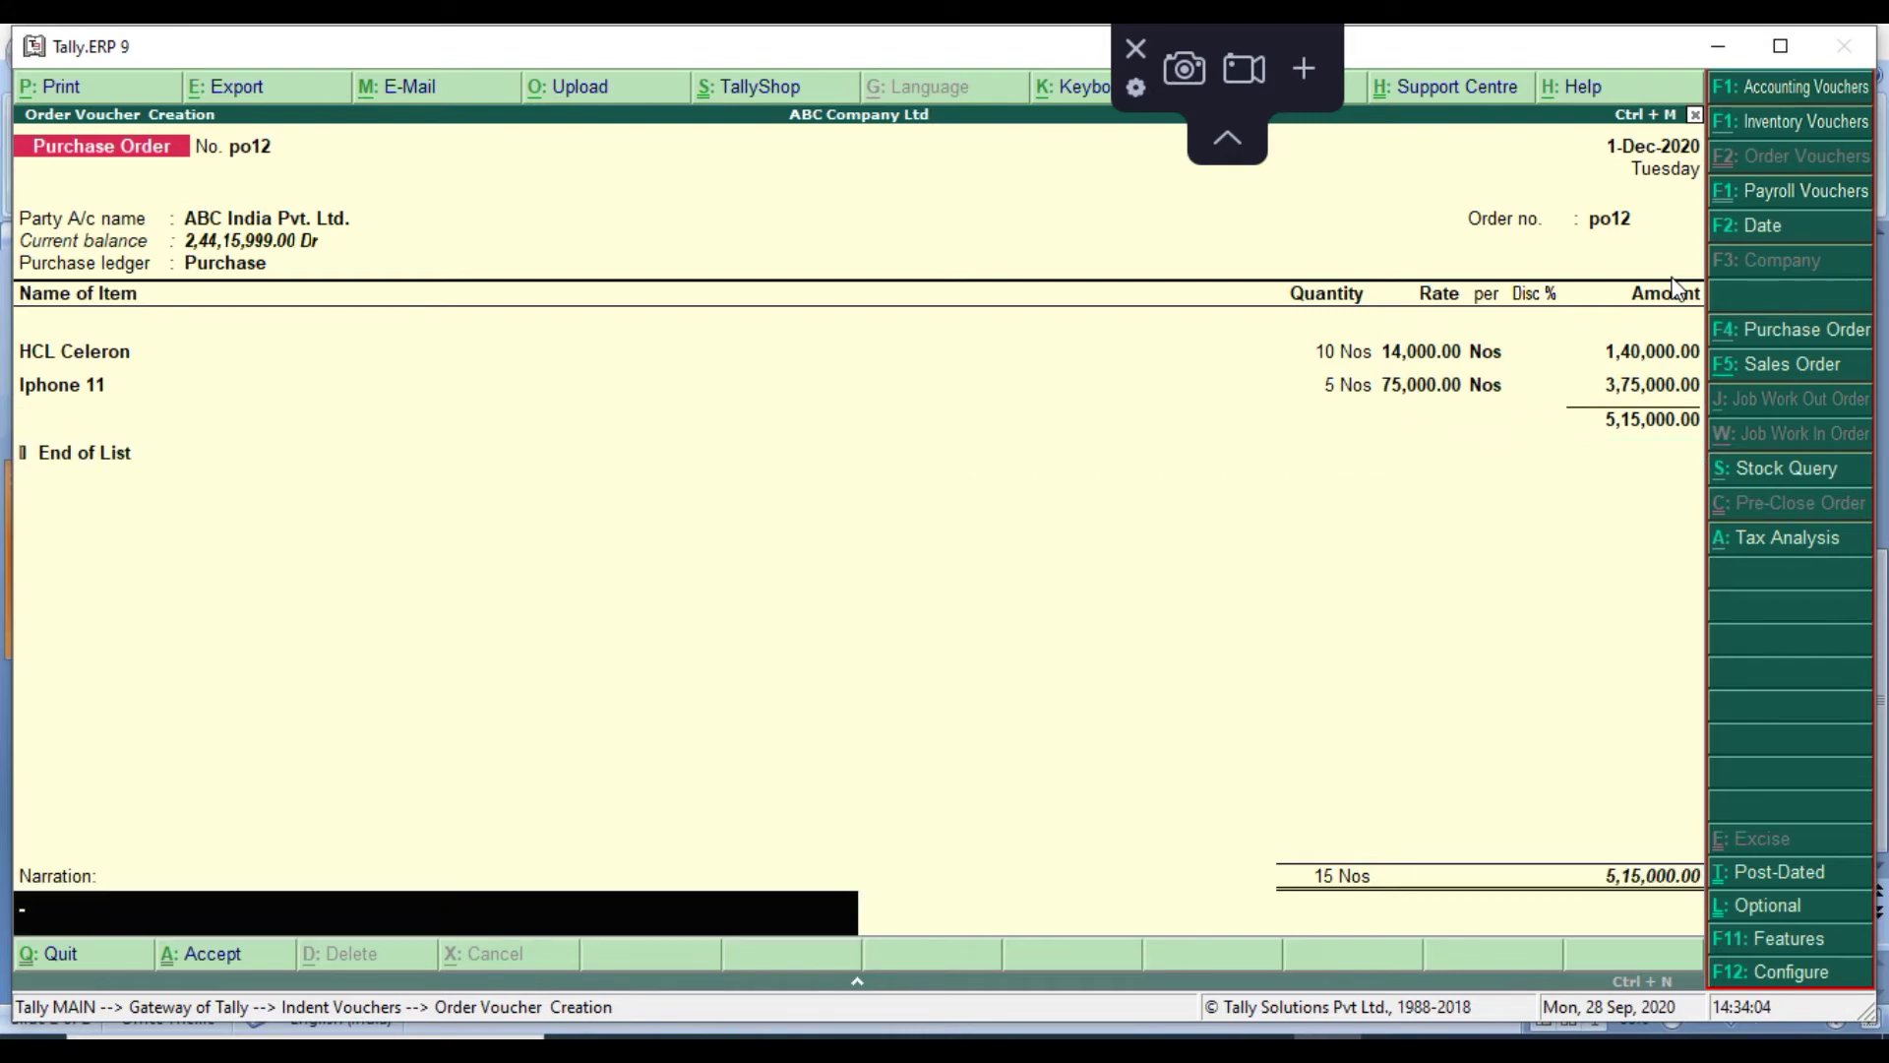
pyautogui.press('Return')
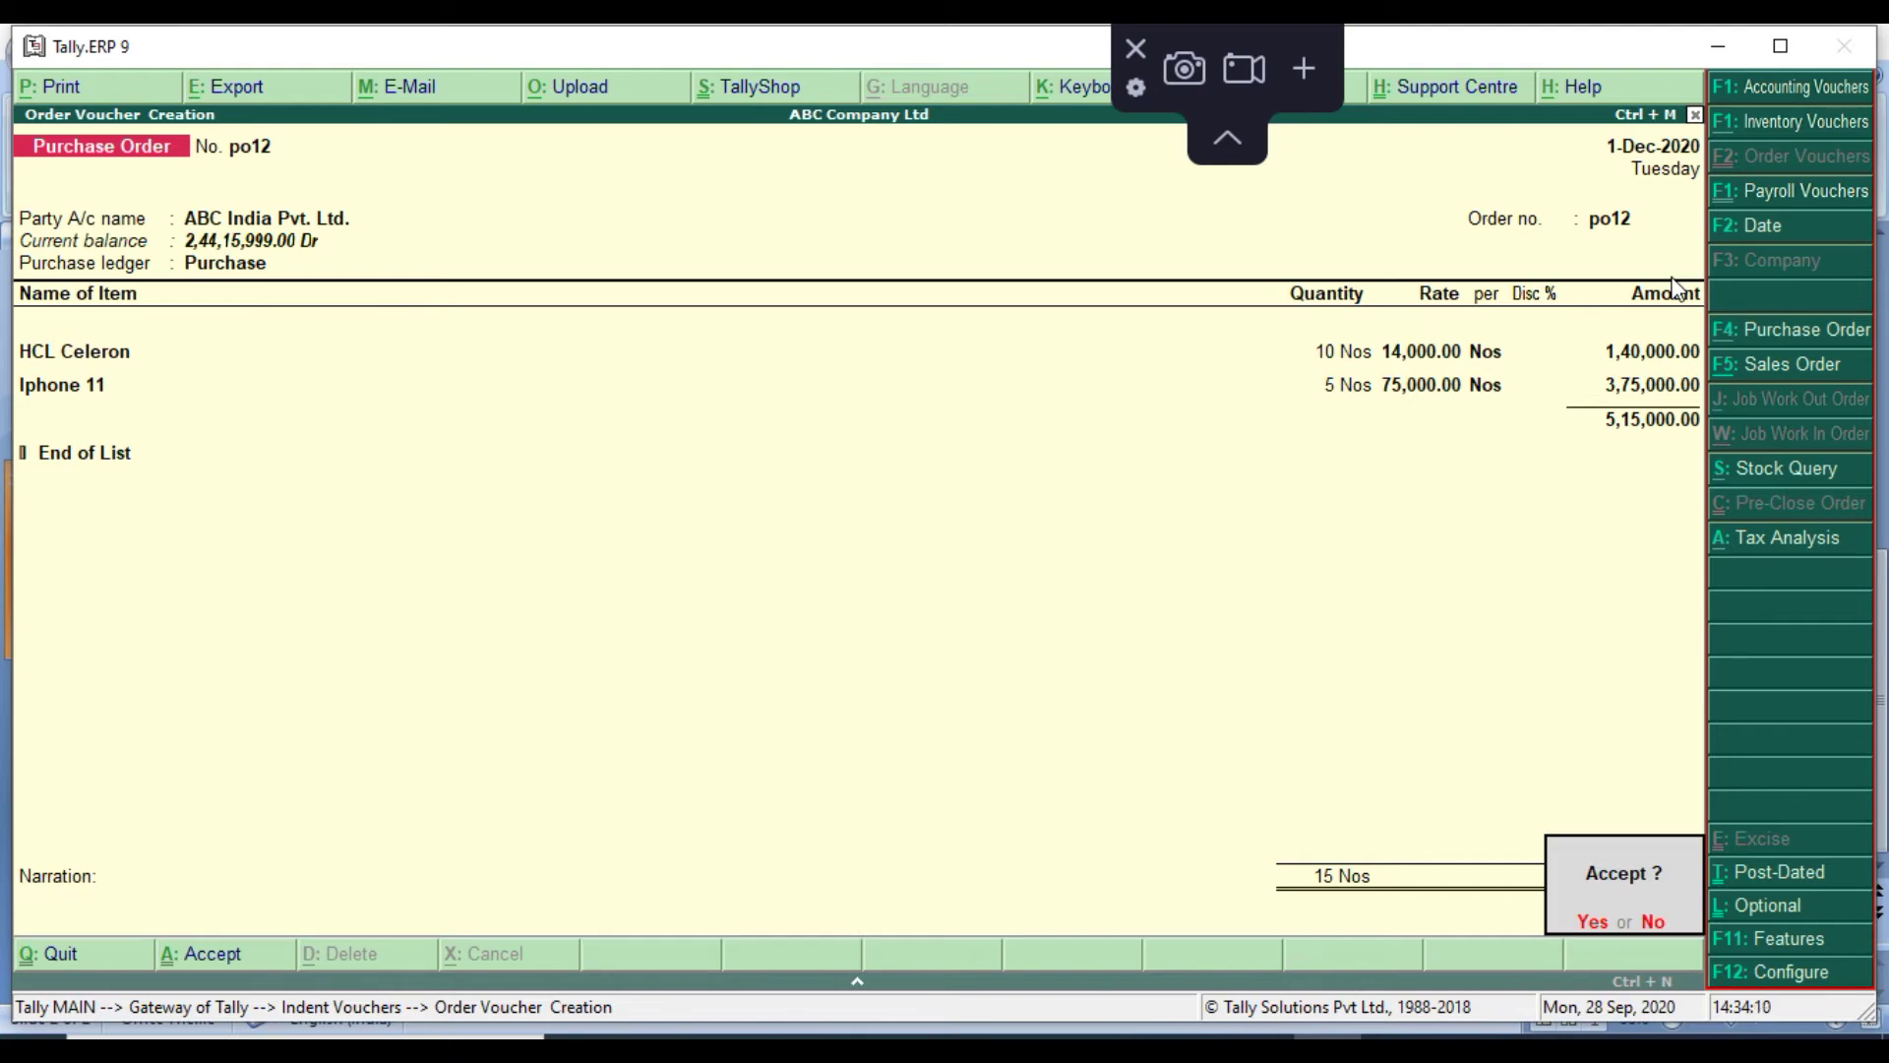
pyautogui.press('Return')
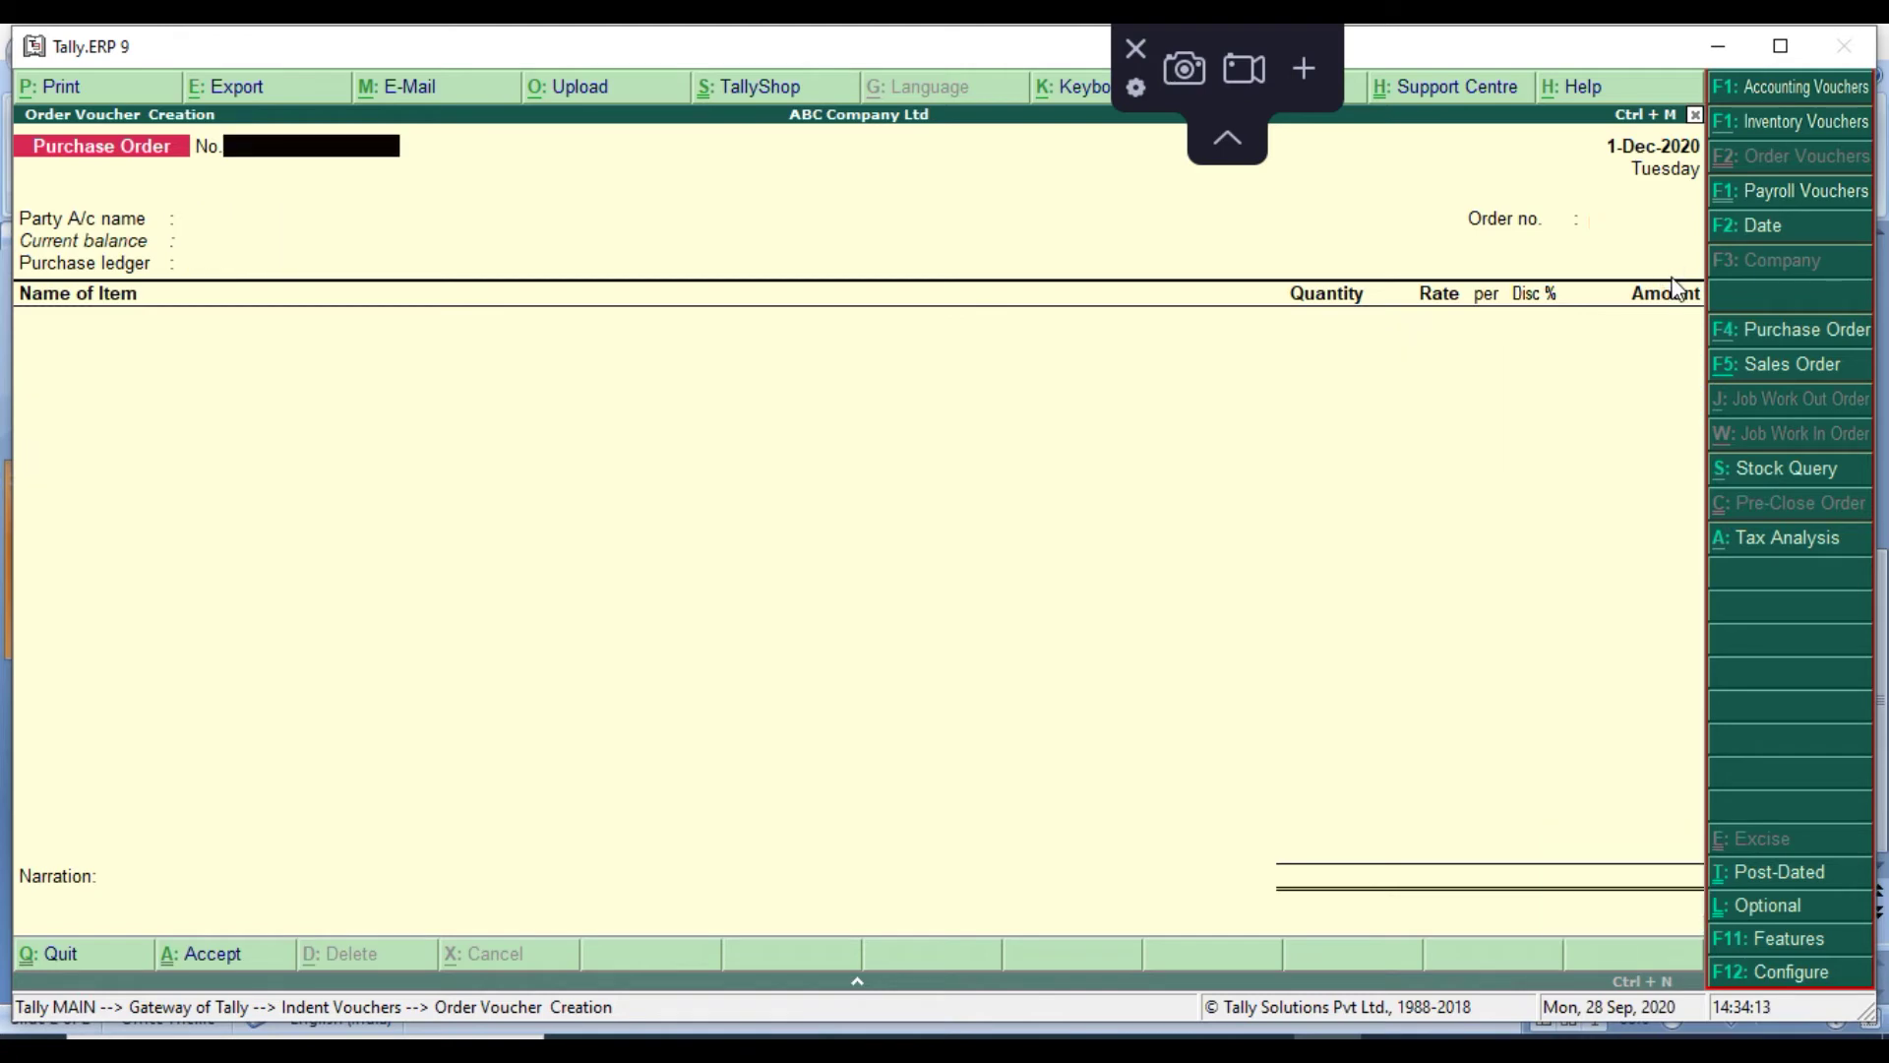
pyautogui.press('Escape')
# Review the indents still pending in the detailed Pending Indent report, then close it
pyautogui.press('Return')
pyautogui.press('Down')
pyautogui.press('Down')
pyautogui.press('Down')
pyautogui.press('Return')
pyautogui.hotkey('alt', 'F1')
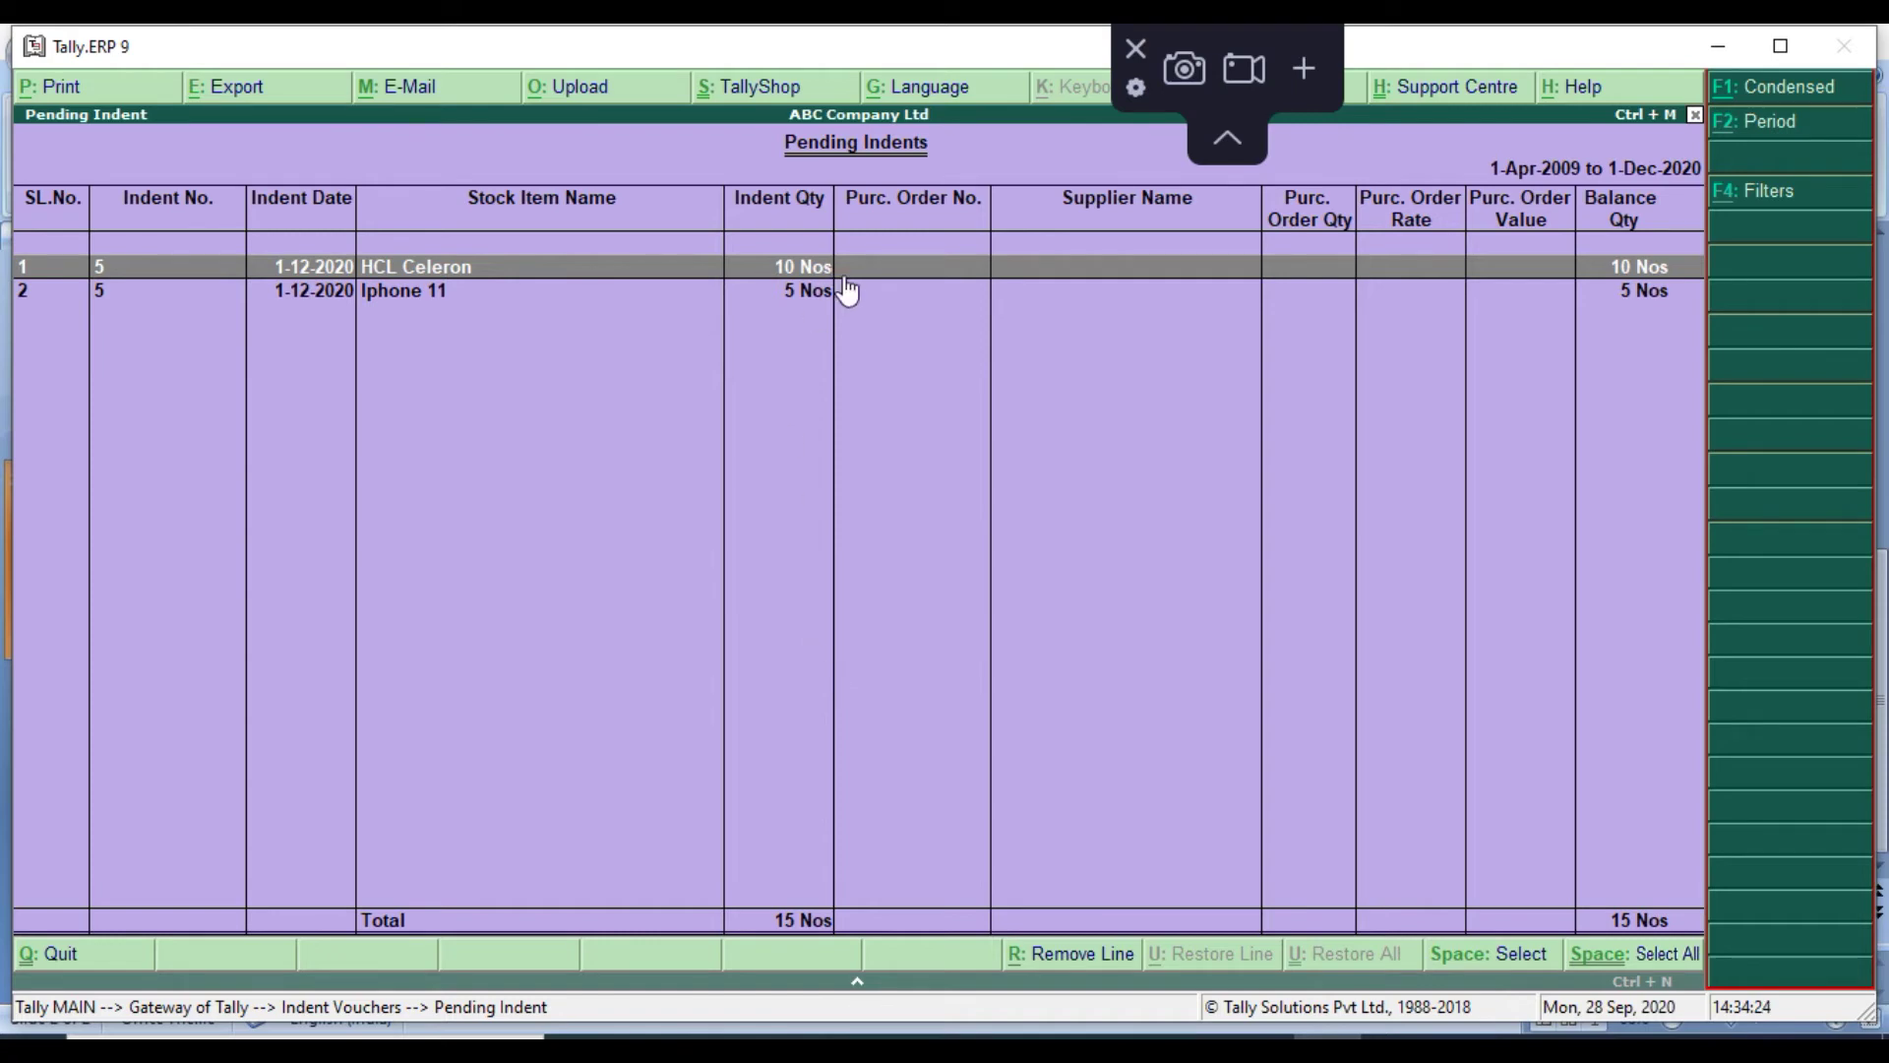
pyautogui.press('Escape')
# Open the All Indent report and compare the ordered and balance quantities of indent 4's item lines
pyautogui.press('Down')
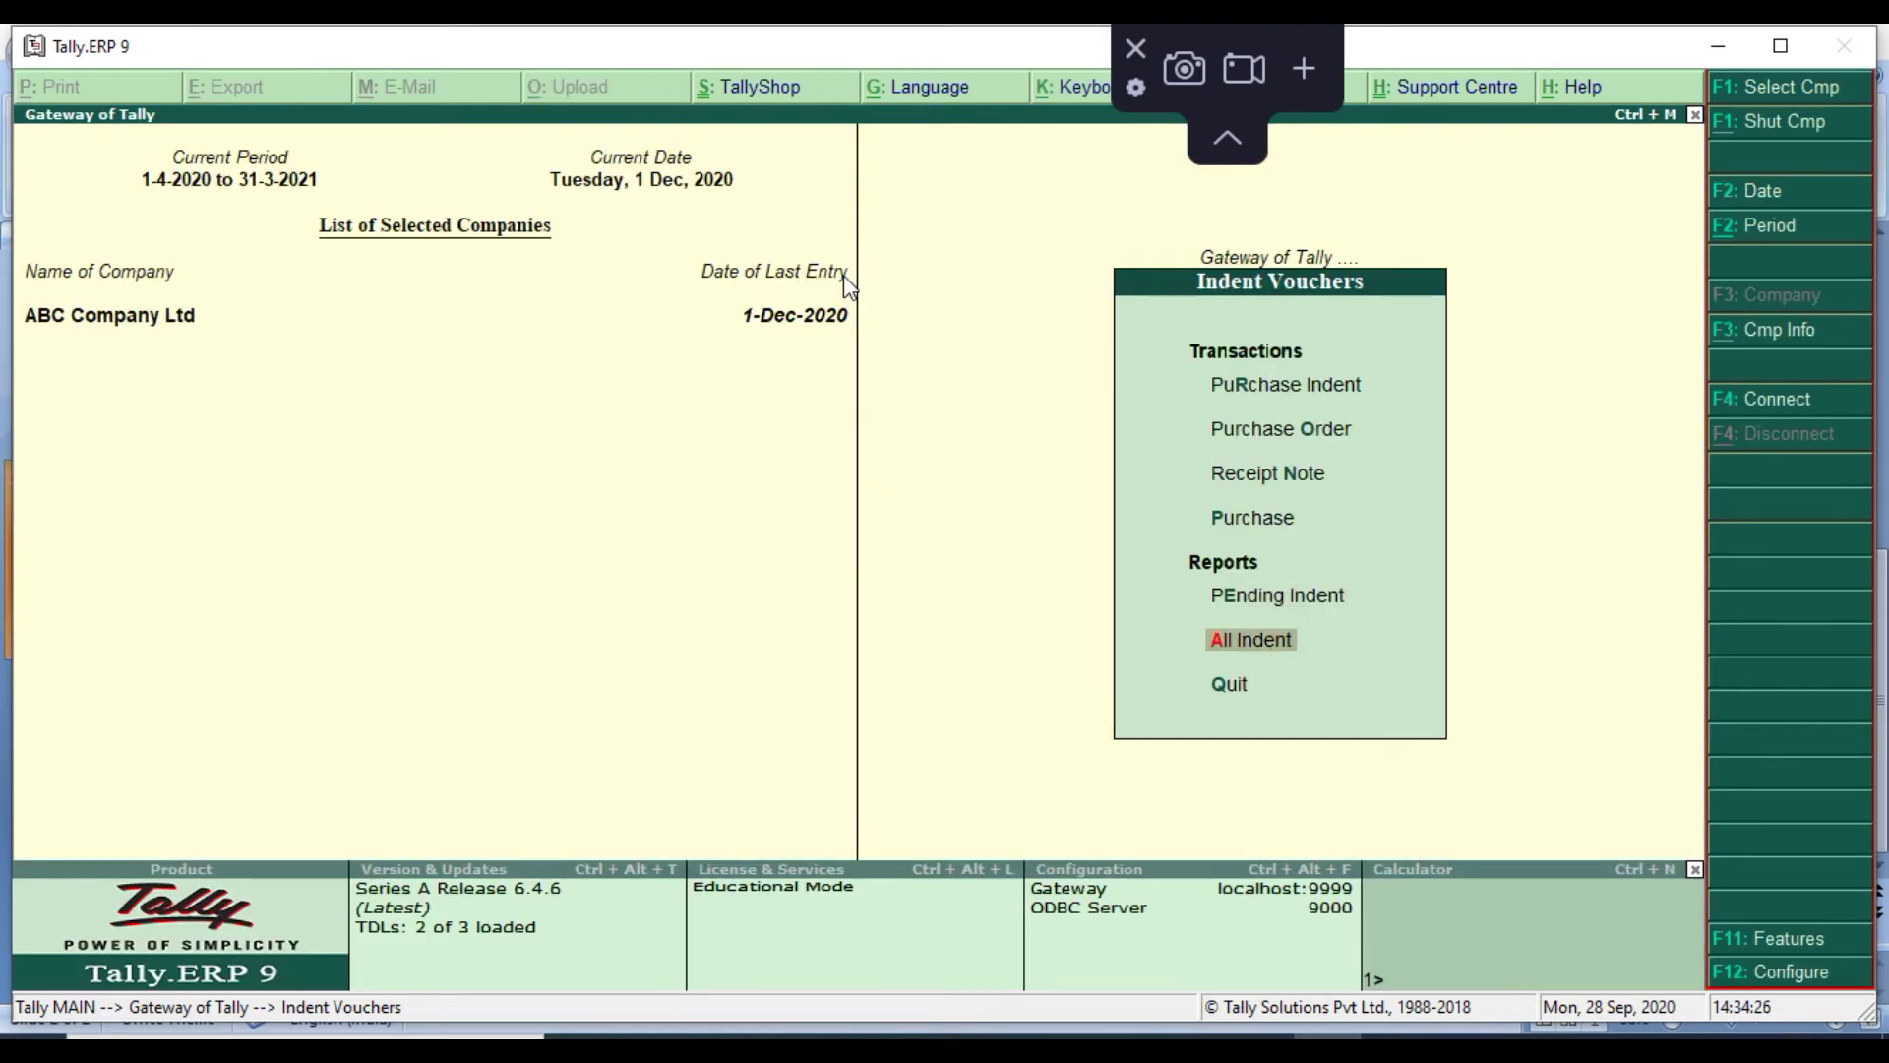
pyautogui.press('Return')
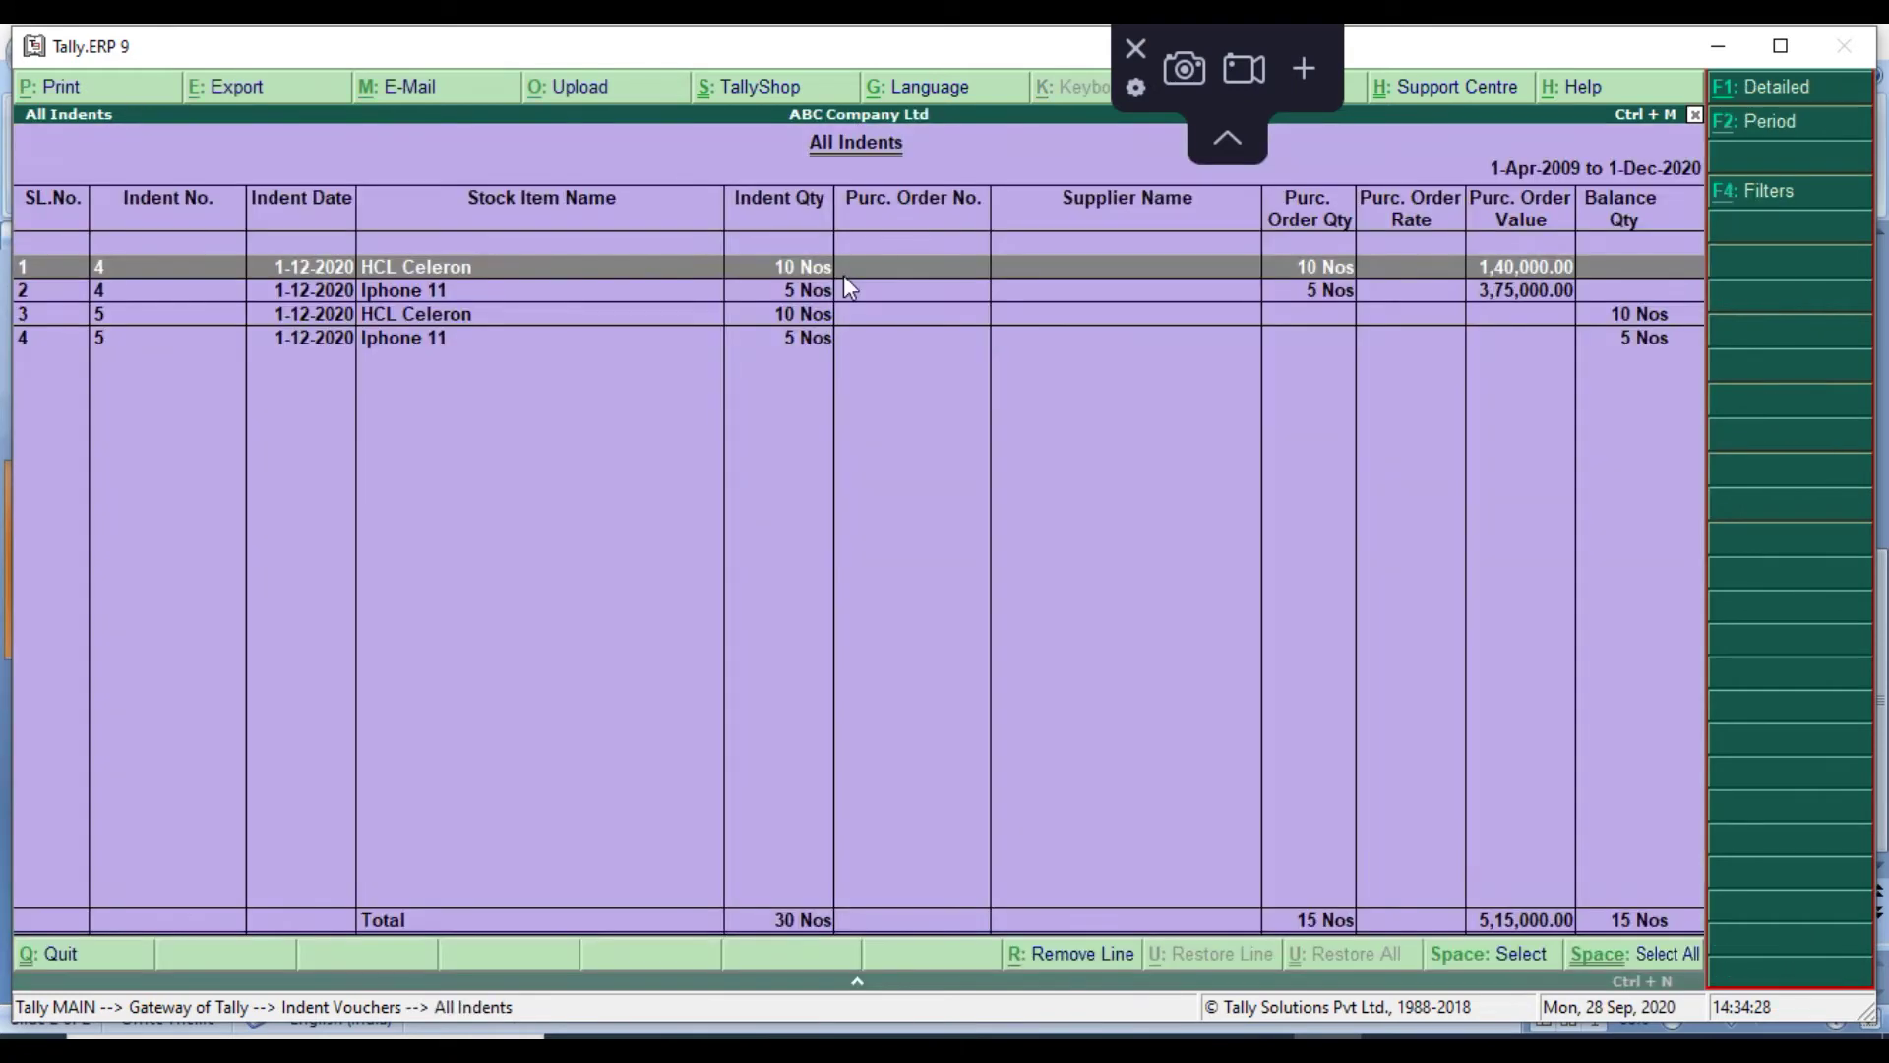
pyautogui.press('Down')
pyautogui.press('Up')
pyautogui.press('Down')
pyautogui.press('Up')
pyautogui.press('Down')
pyautogui.press('Up')
pyautogui.press('Down')
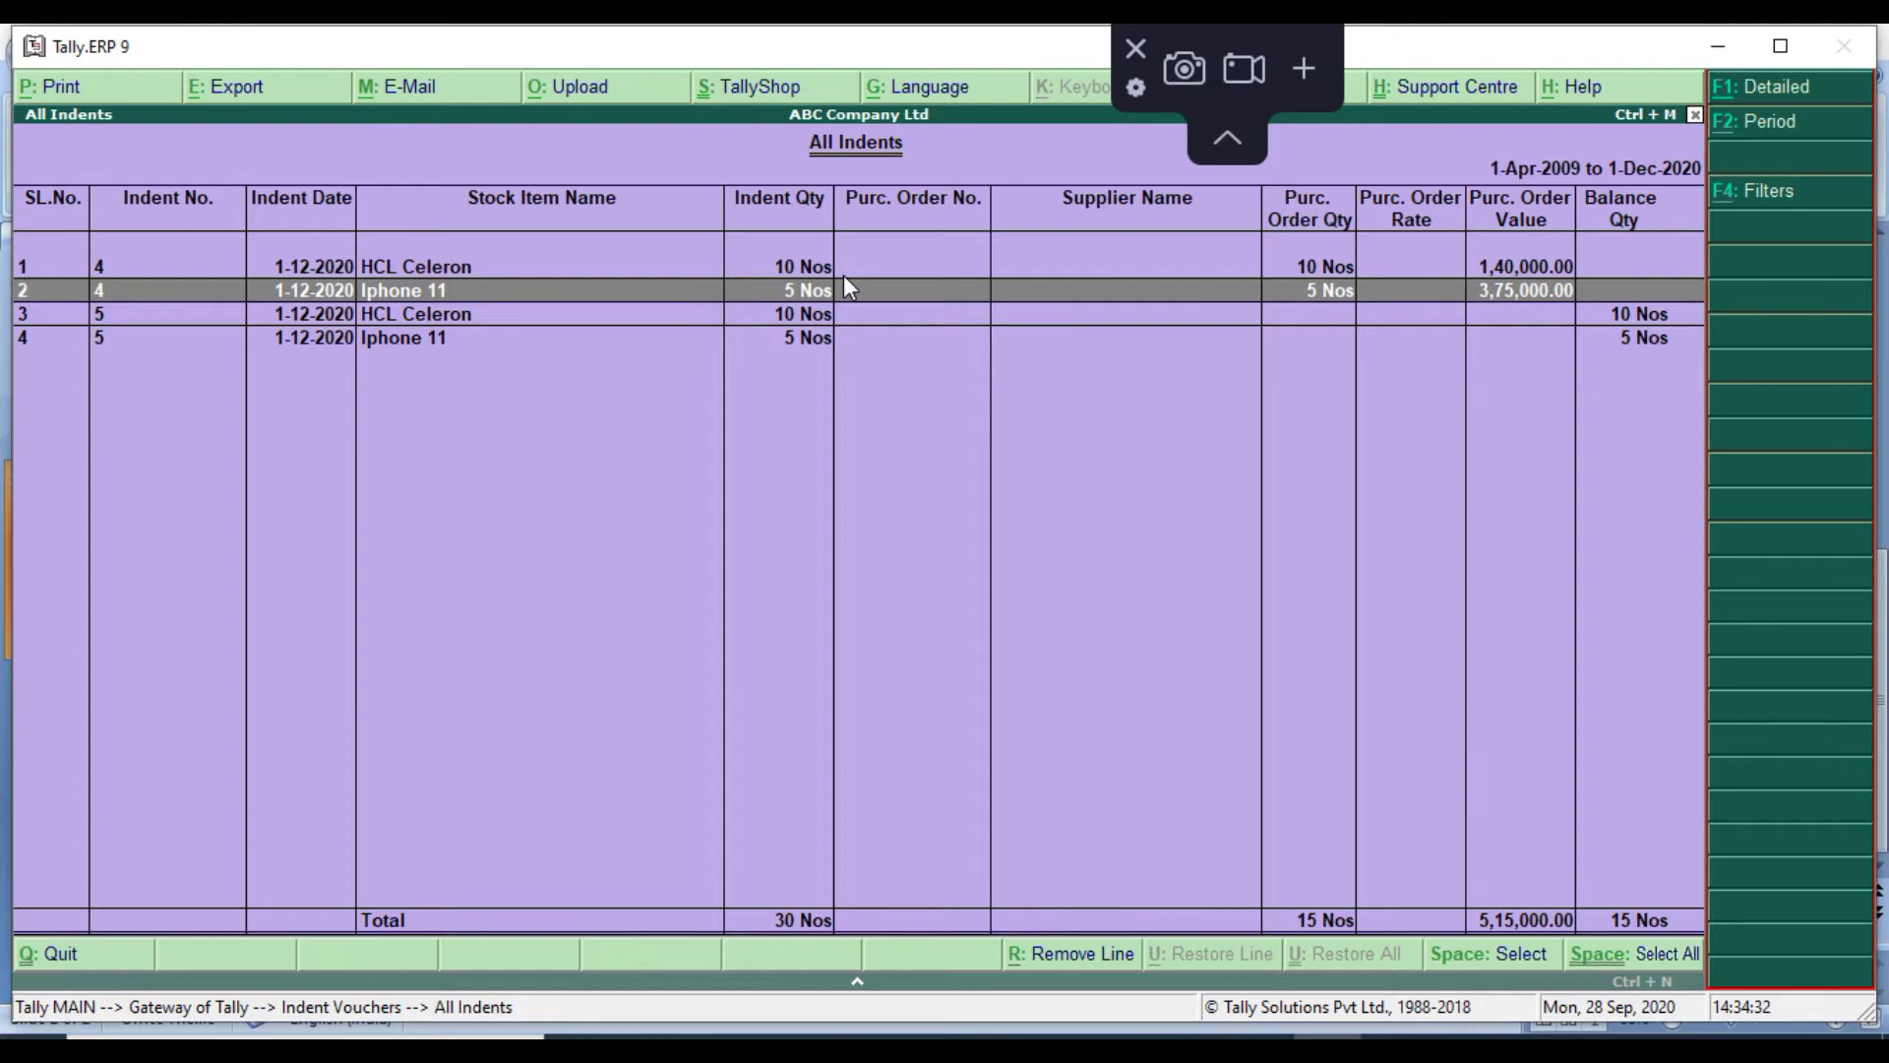
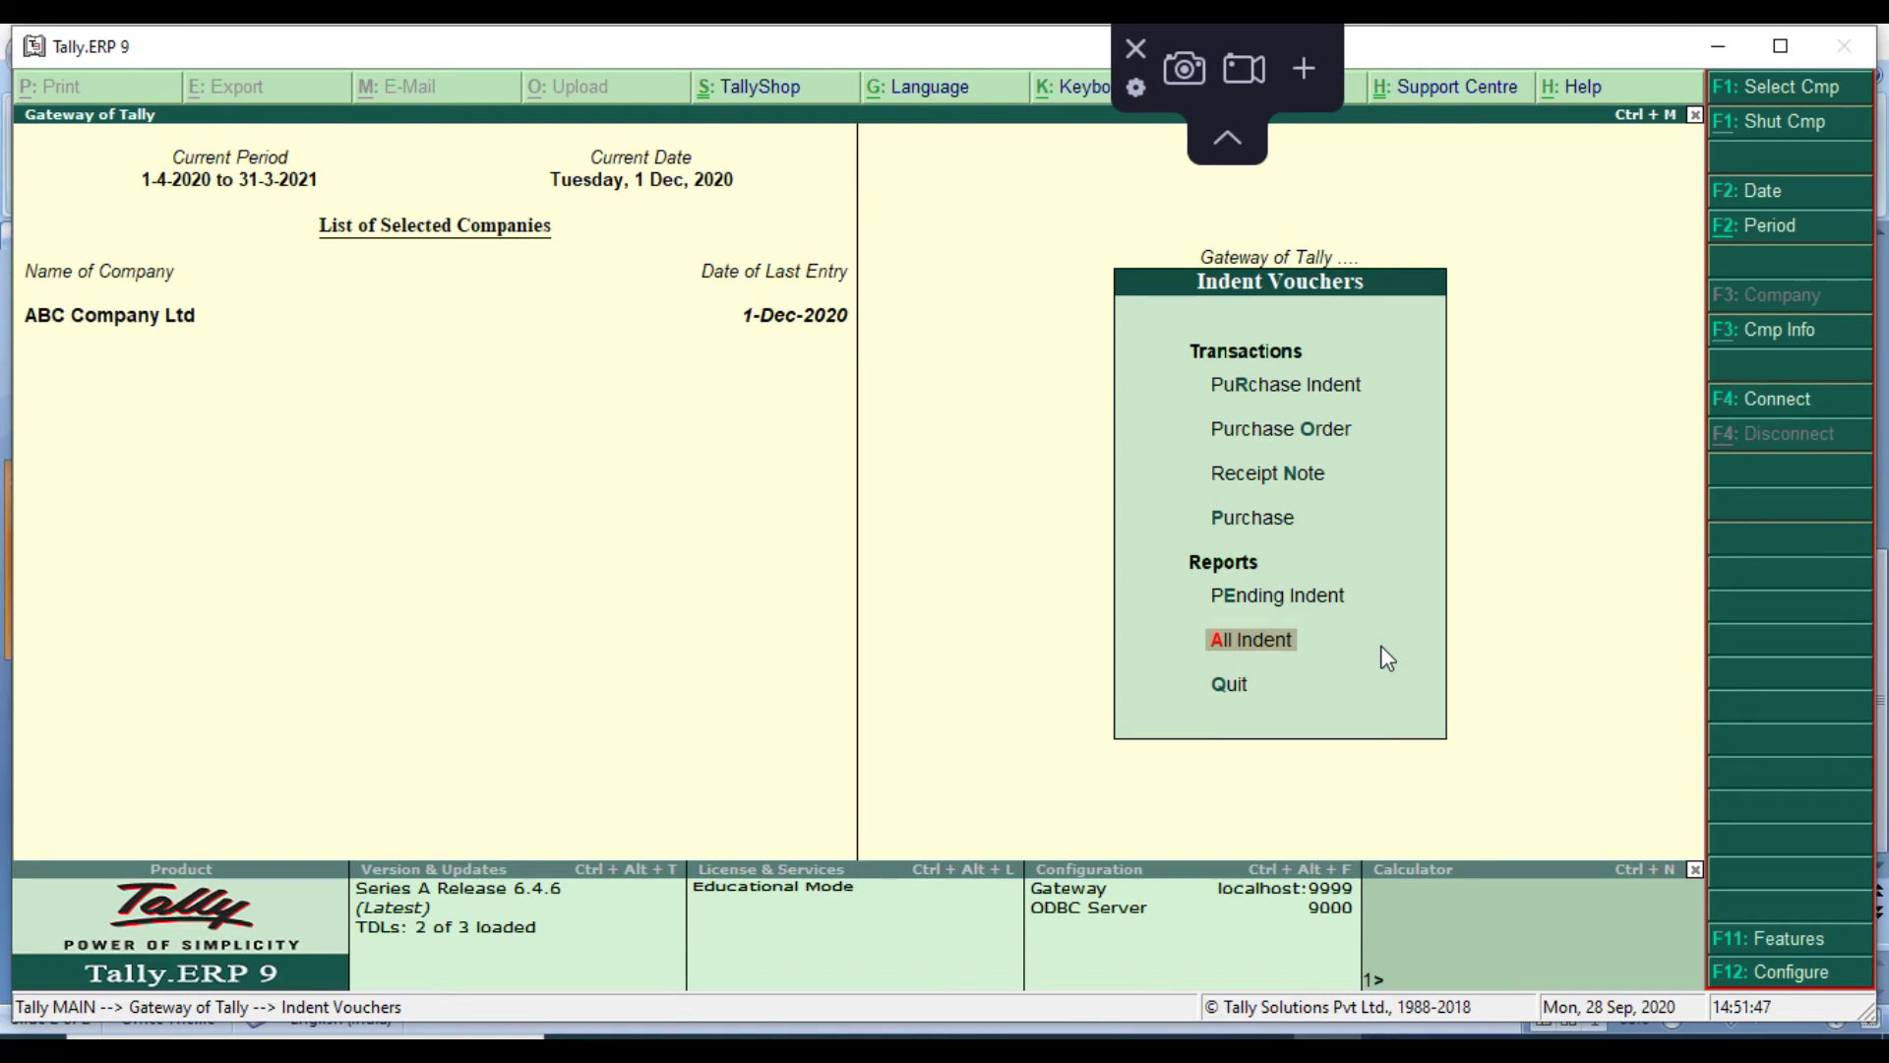
# Open purchase order po12 of ABC India Pvt. Ltd. for alteration from the Day Book
pyautogui.press('n')
pyautogui.press('d')
pyautogui.press('y')
pyautogui.press('Down')
pyautogui.press('Down')
pyautogui.press('Down')
pyautogui.press('Down')
pyautogui.press('Down')
pyautogui.press('Down')
pyautogui.press('Return')
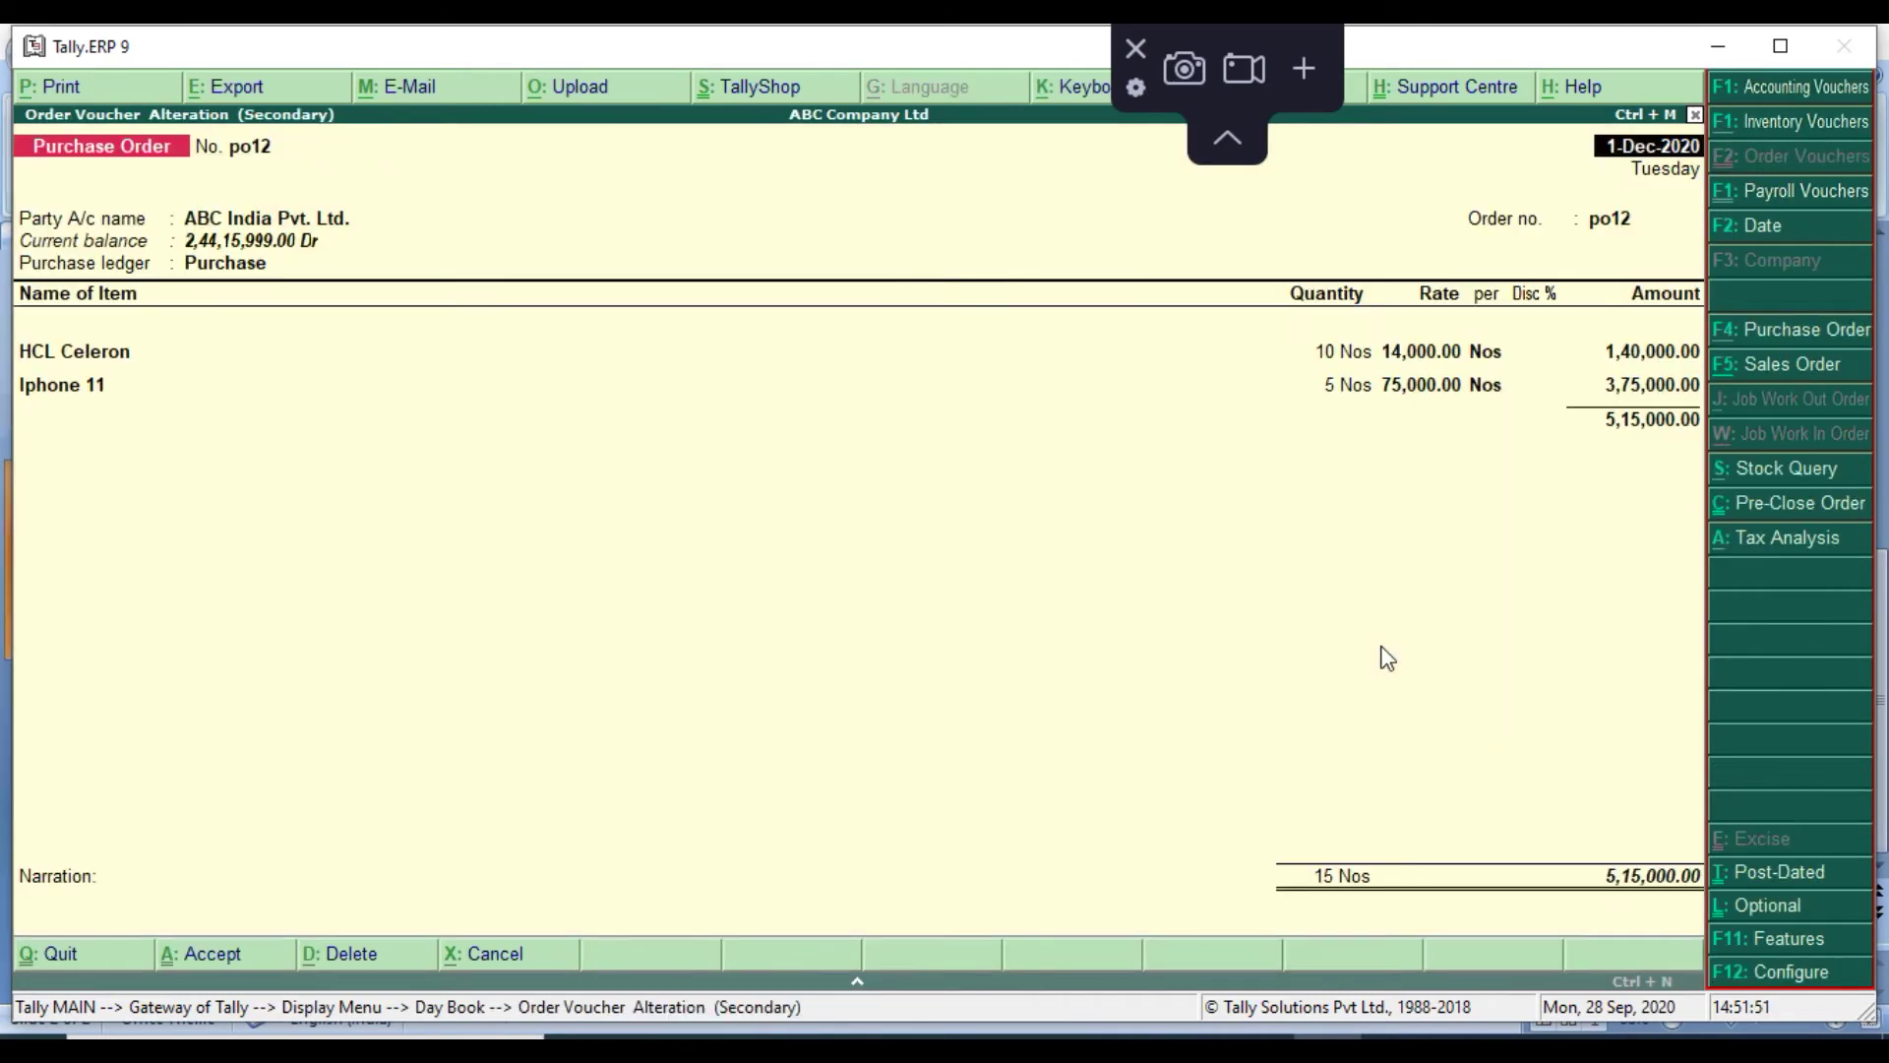
# Keep the date, party account, supplier details and indent number 4 of purchase order po12 as they are
pyautogui.press('Return')
pyautogui.press('Return')
pyautogui.press('Return')
pyautogui.press('Return')
pyautogui.press('Return')
pyautogui.press('Return')
pyautogui.press('Return')
pyautogui.press('Return')
pyautogui.press('Return')
pyautogui.press('Return')
pyautogui.press('Return')
pyautogui.press('Return')
pyautogui.press('Return')
pyautogui.press('Return')
pyautogui.press('Return')
pyautogui.press('Return')
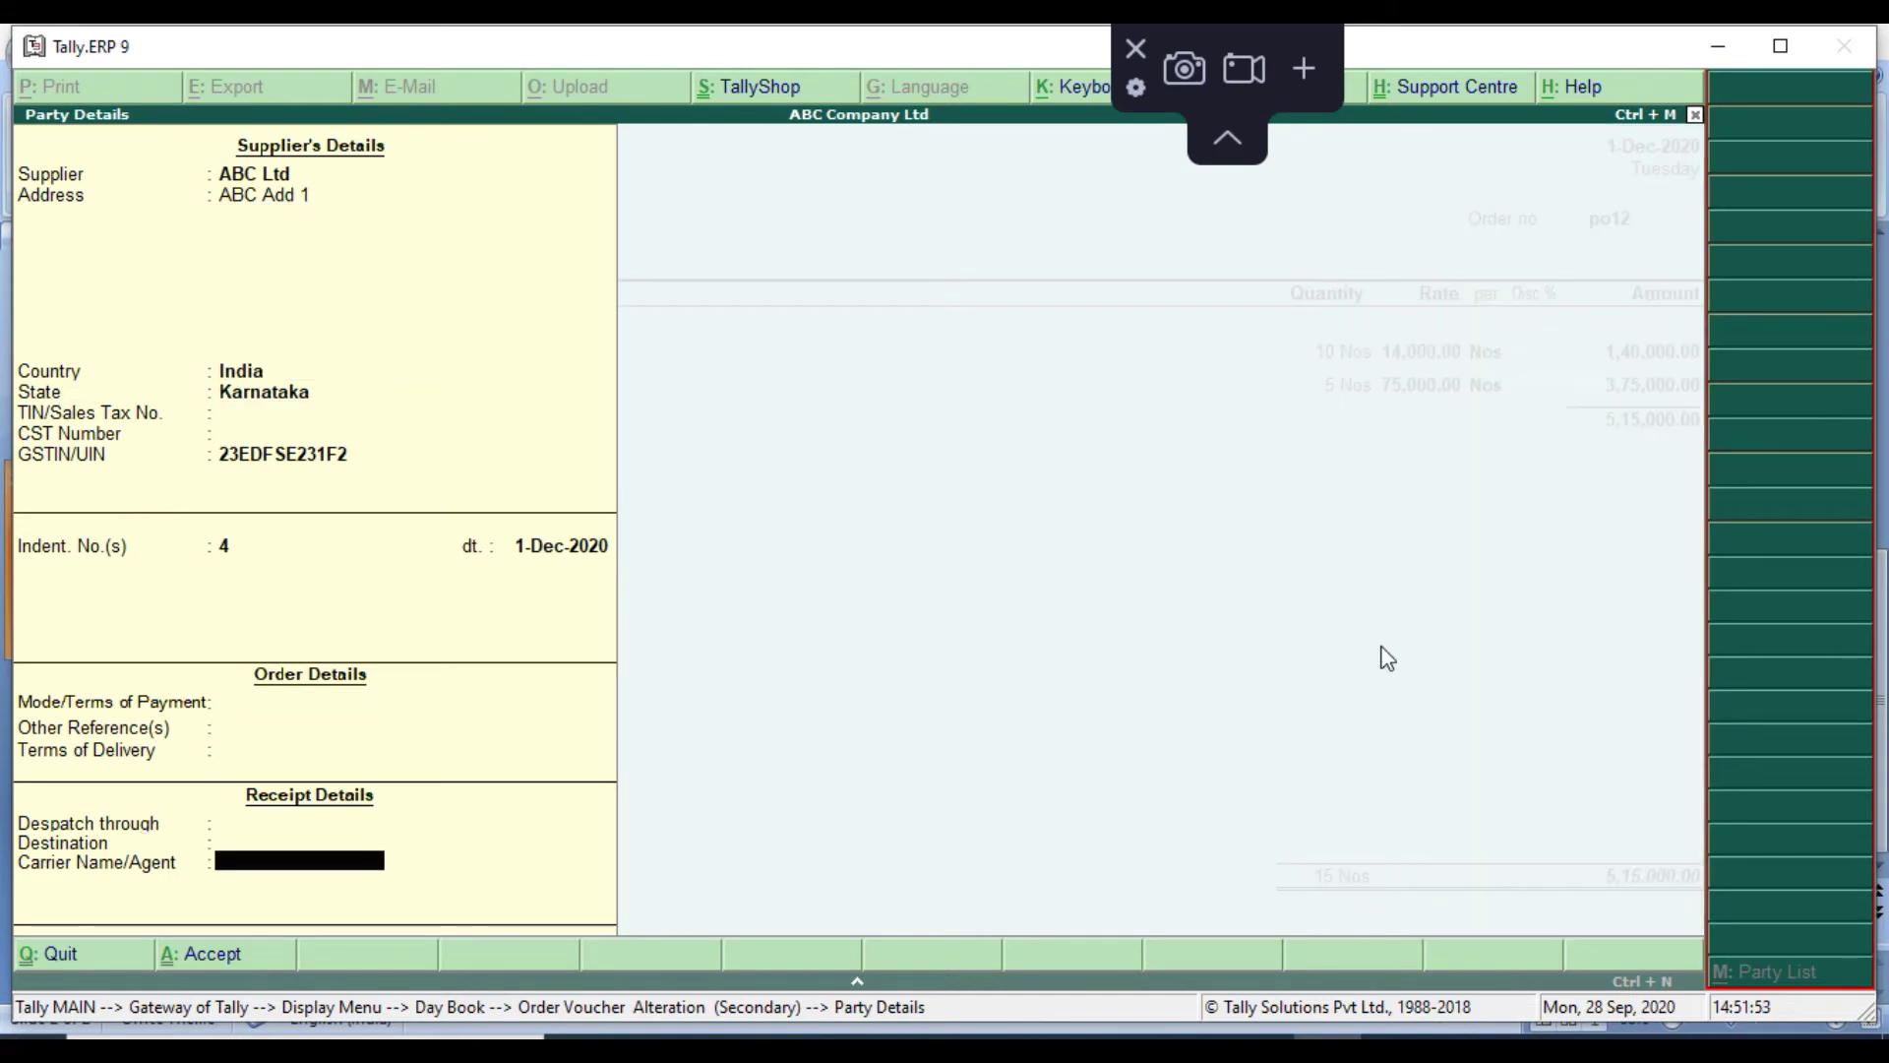
pyautogui.press('Return')
# Set the HCL Celeron quantity in po12 to 8 Nos, save the order and return to the Gateway of Tally
pyautogui.press('Return')
pyautogui.press('Return')
pyautogui.press('Return')
pyautogui.press('Return')
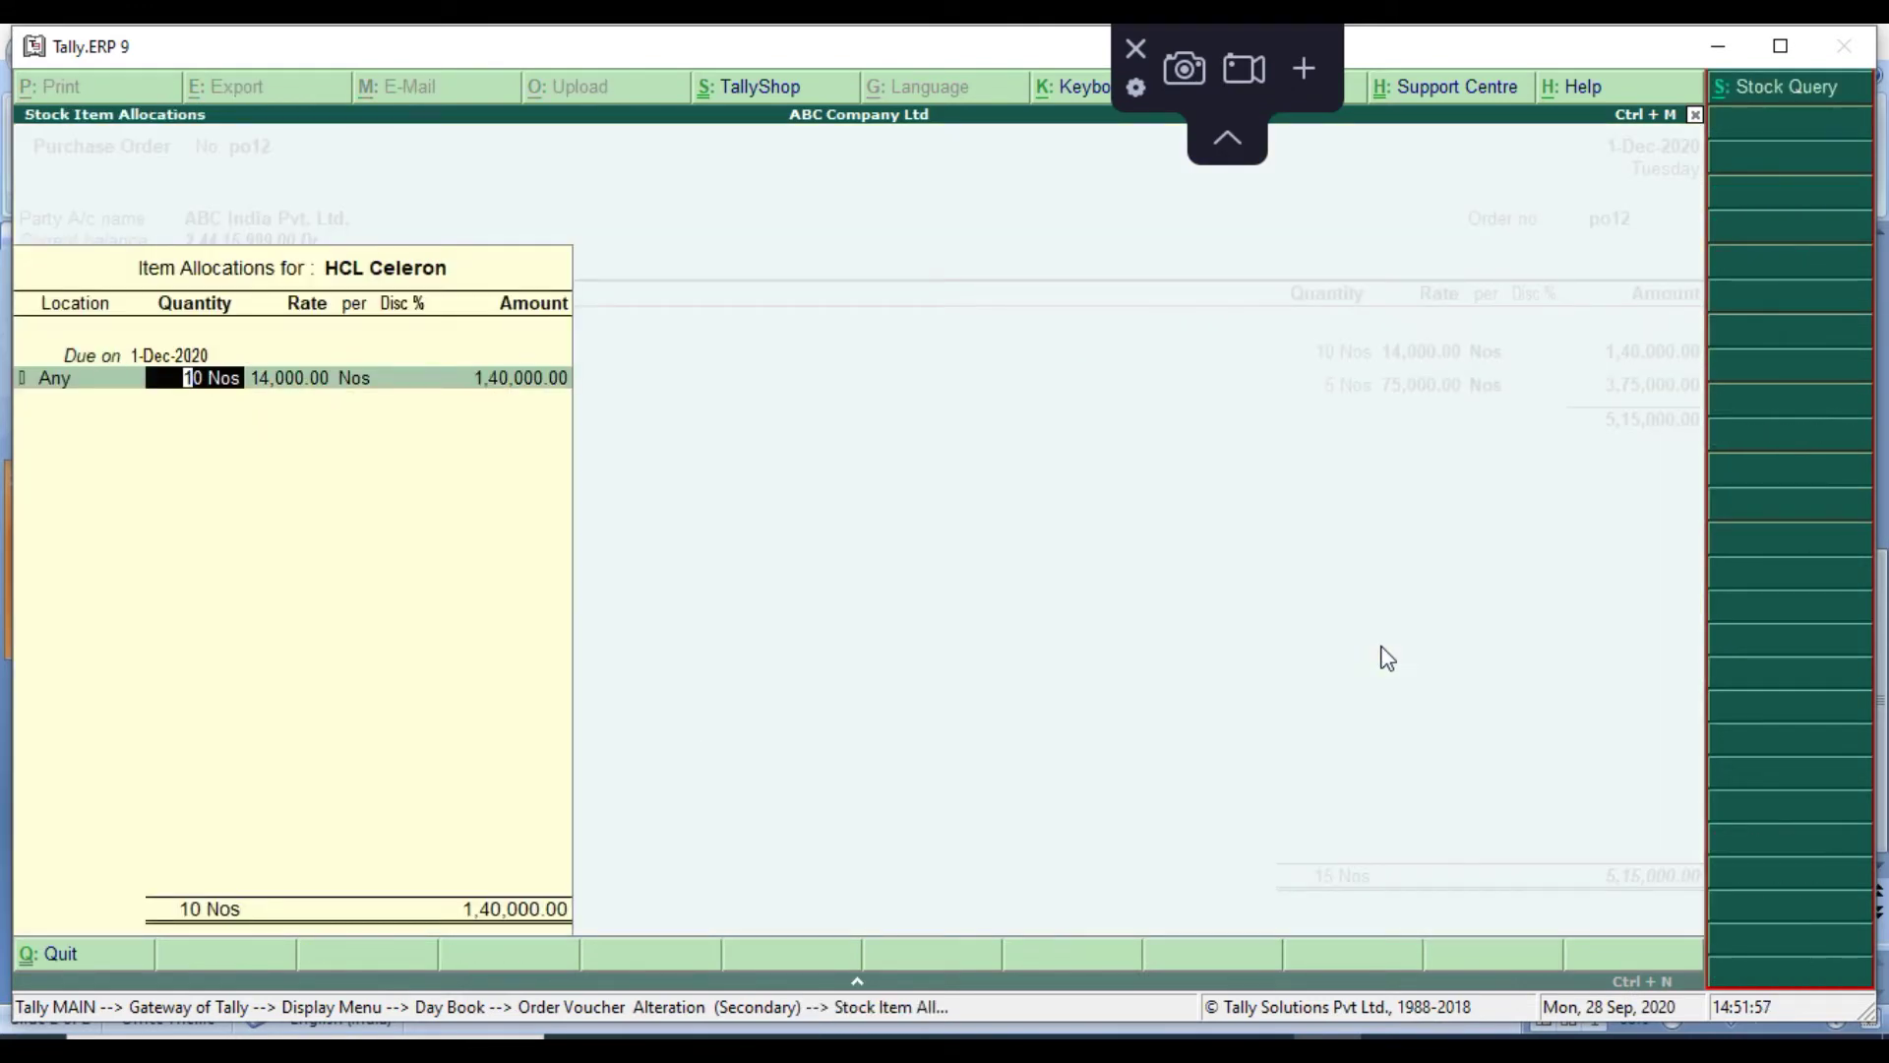
pyautogui.press('Up')
pyautogui.press('Up')
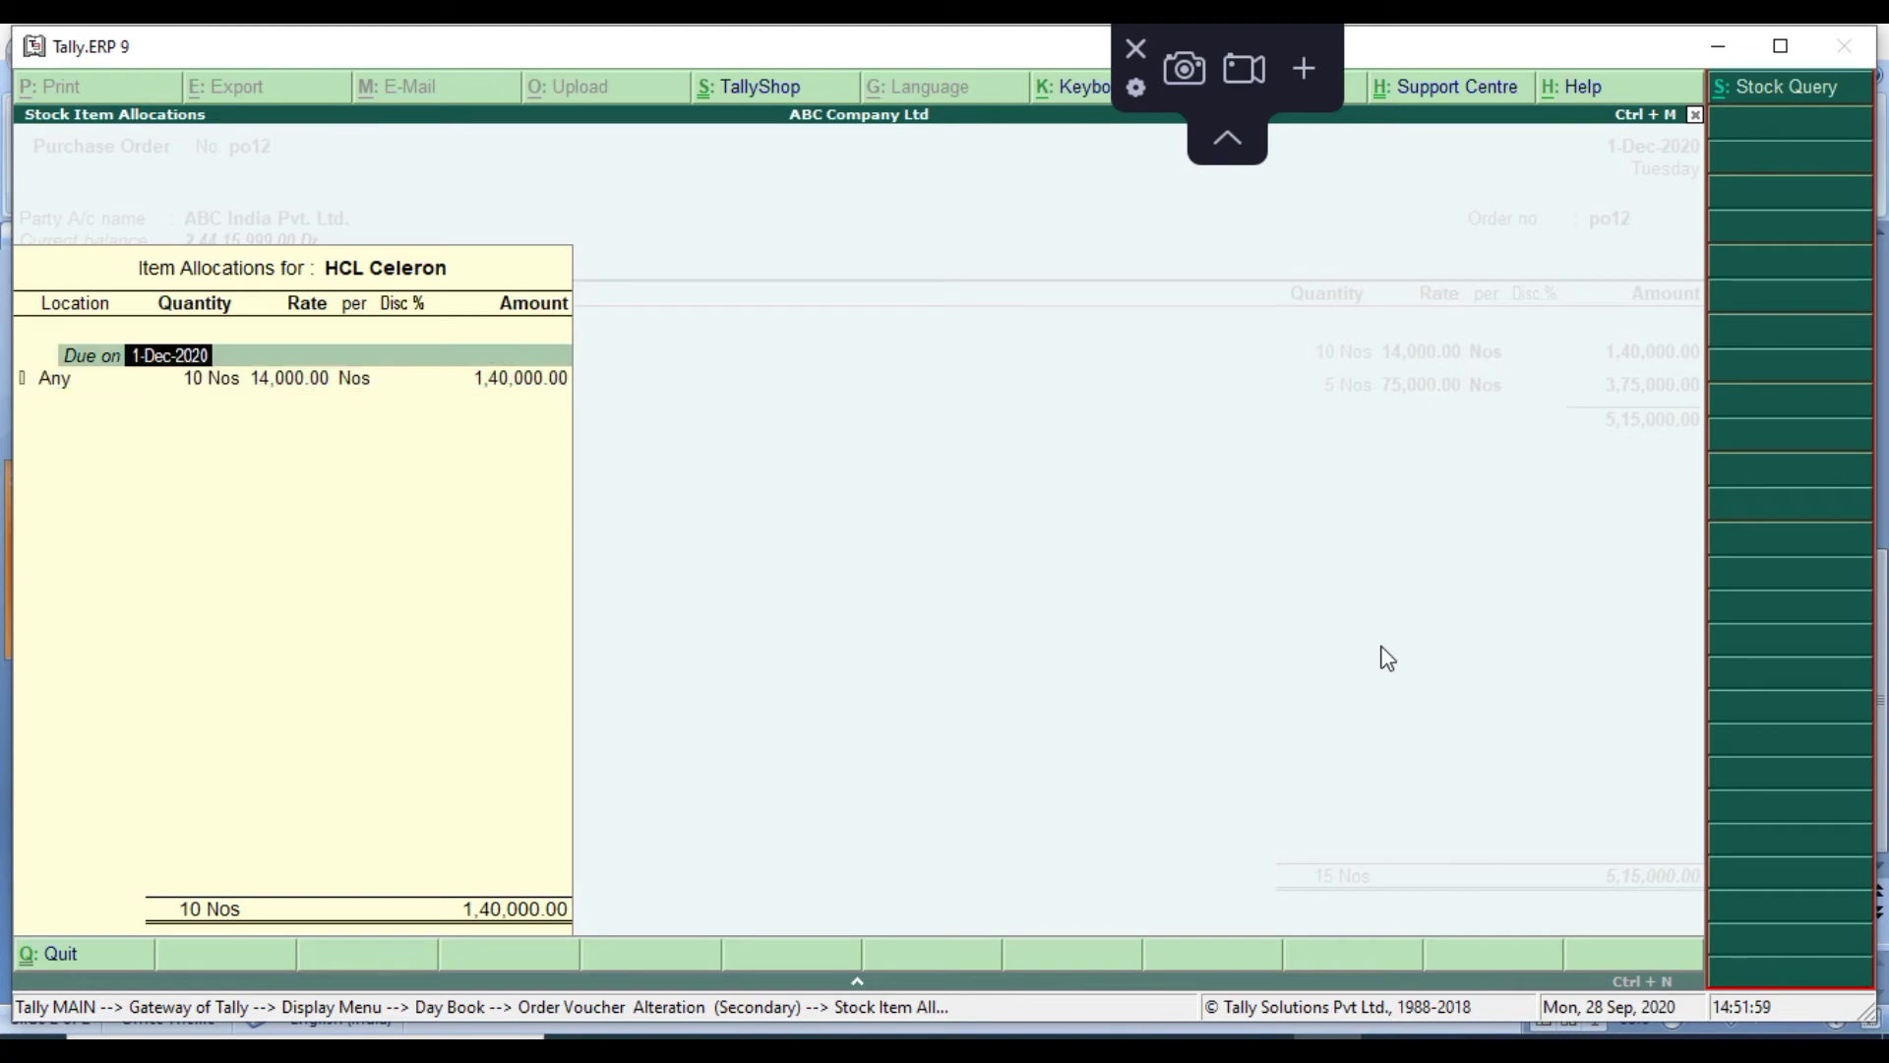
pyautogui.press('Return')
pyautogui.press('Return')
pyautogui.write('0')
pyautogui.write('8')
pyautogui.press('Return')
pyautogui.press('Return')
pyautogui.press('Return')
pyautogui.hotkey('ctrl', 'a')
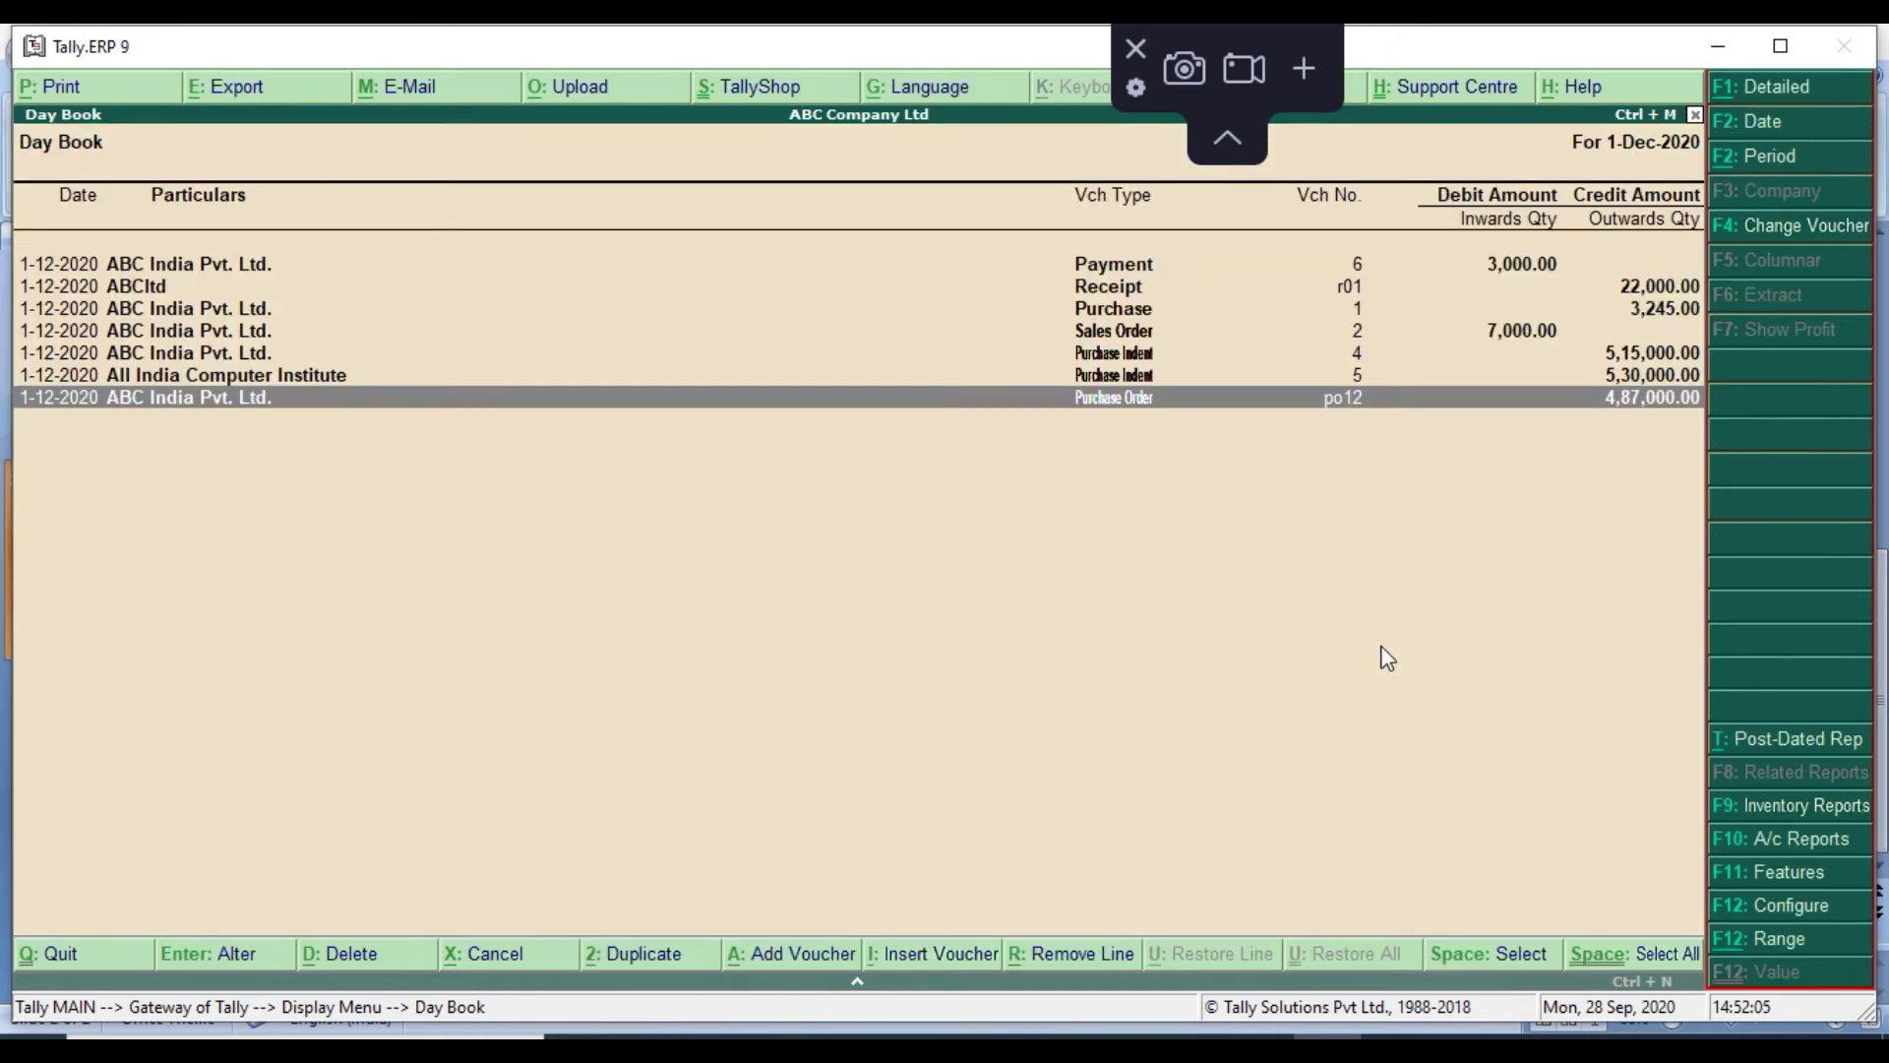
pyautogui.press('Escape')
pyautogui.press('Escape')
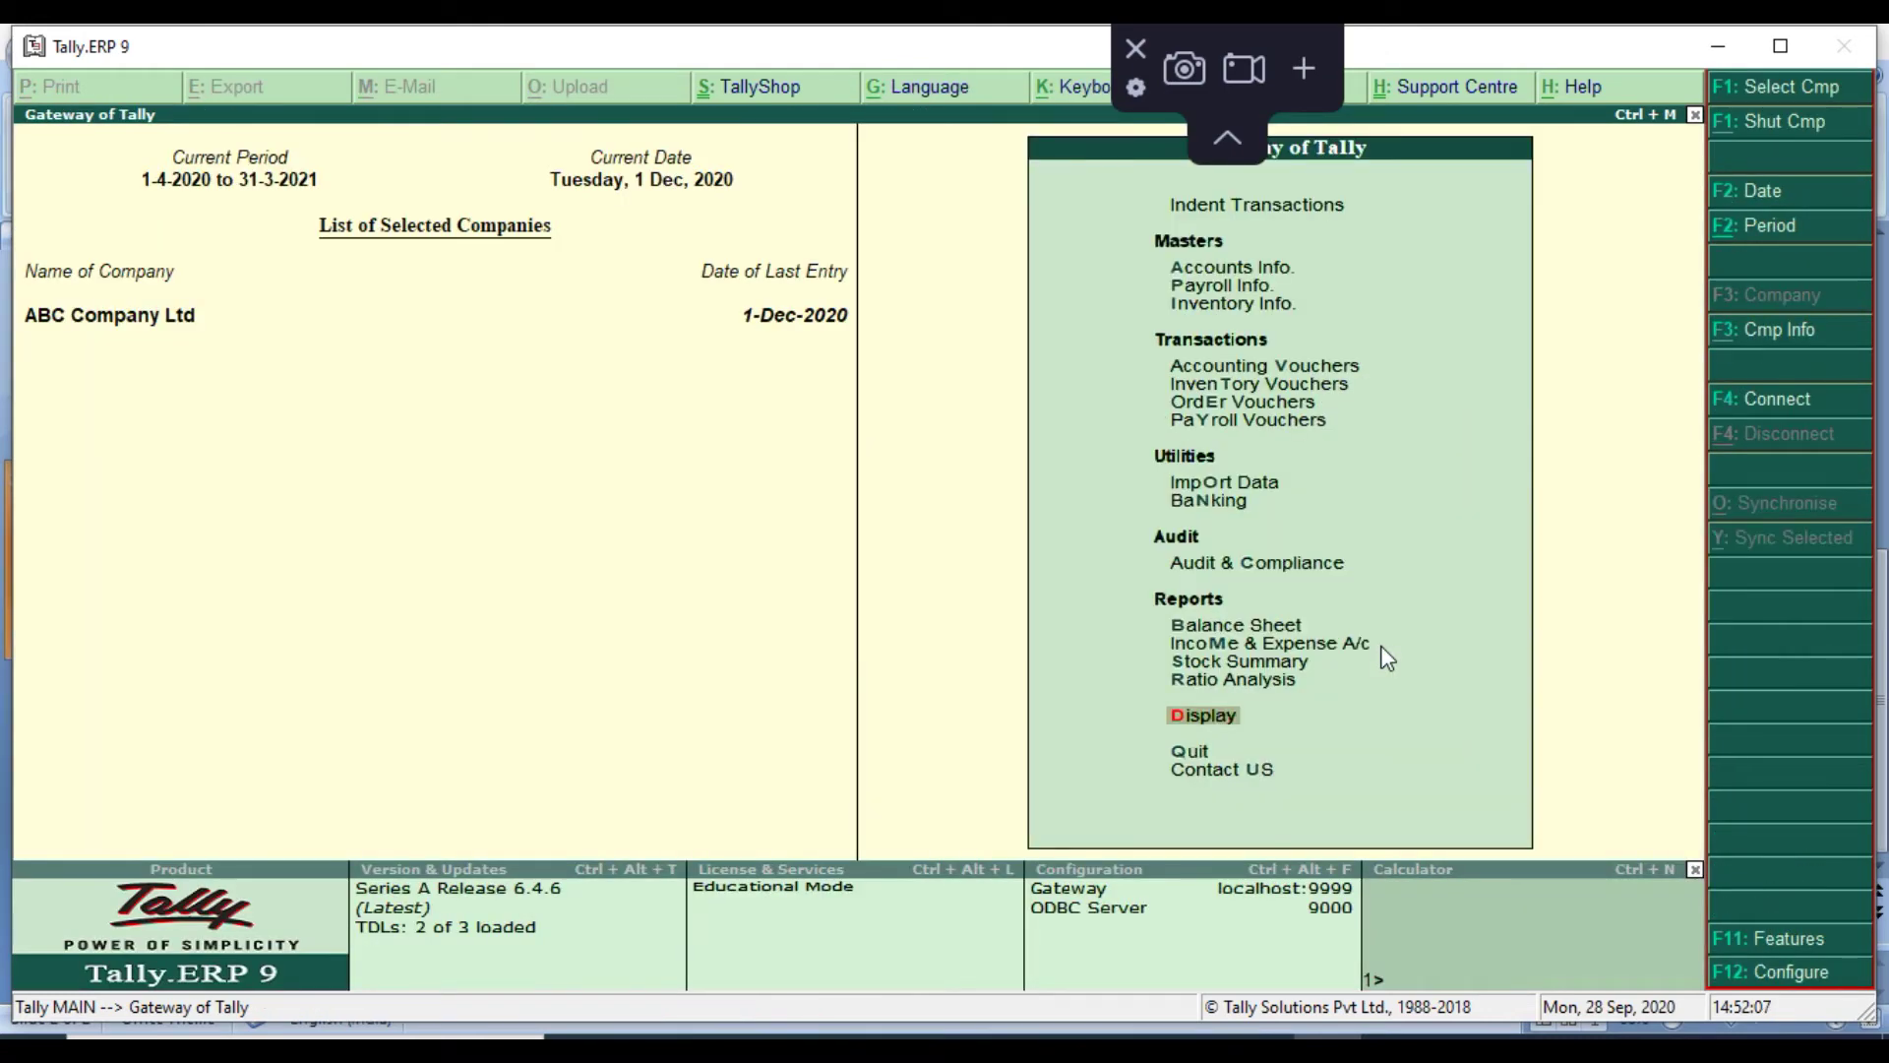
# Open the detailed Pending Indent report and examine the po12 order line under indent 4's HCL Celeron
pyautogui.press('Down')
pyautogui.press('Down')
pyautogui.press('Down')
pyautogui.press('Down')
pyautogui.press('Up')
pyautogui.press('Return')
pyautogui.press('Up')
pyautogui.press('Up')
pyautogui.press('Up')
pyautogui.press('Return')
pyautogui.hotkey('alt', 'F1')
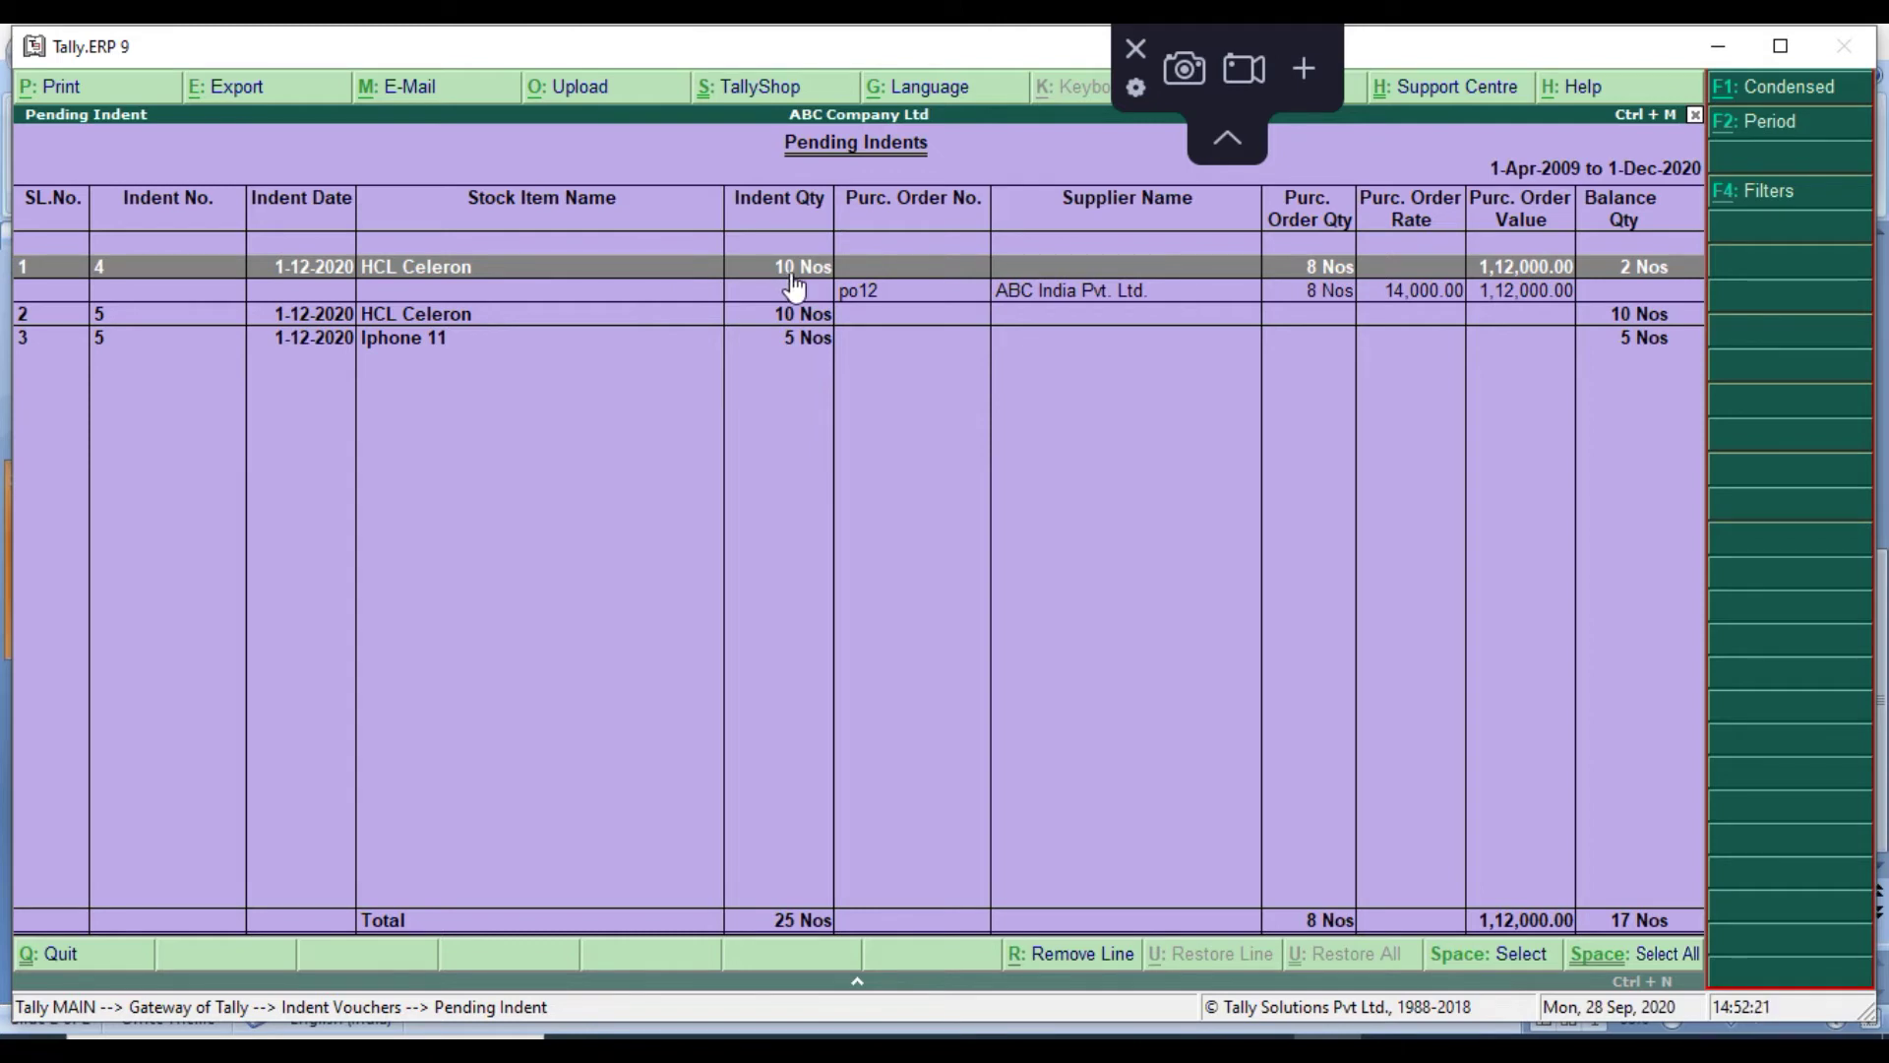
pyautogui.click(935, 294)
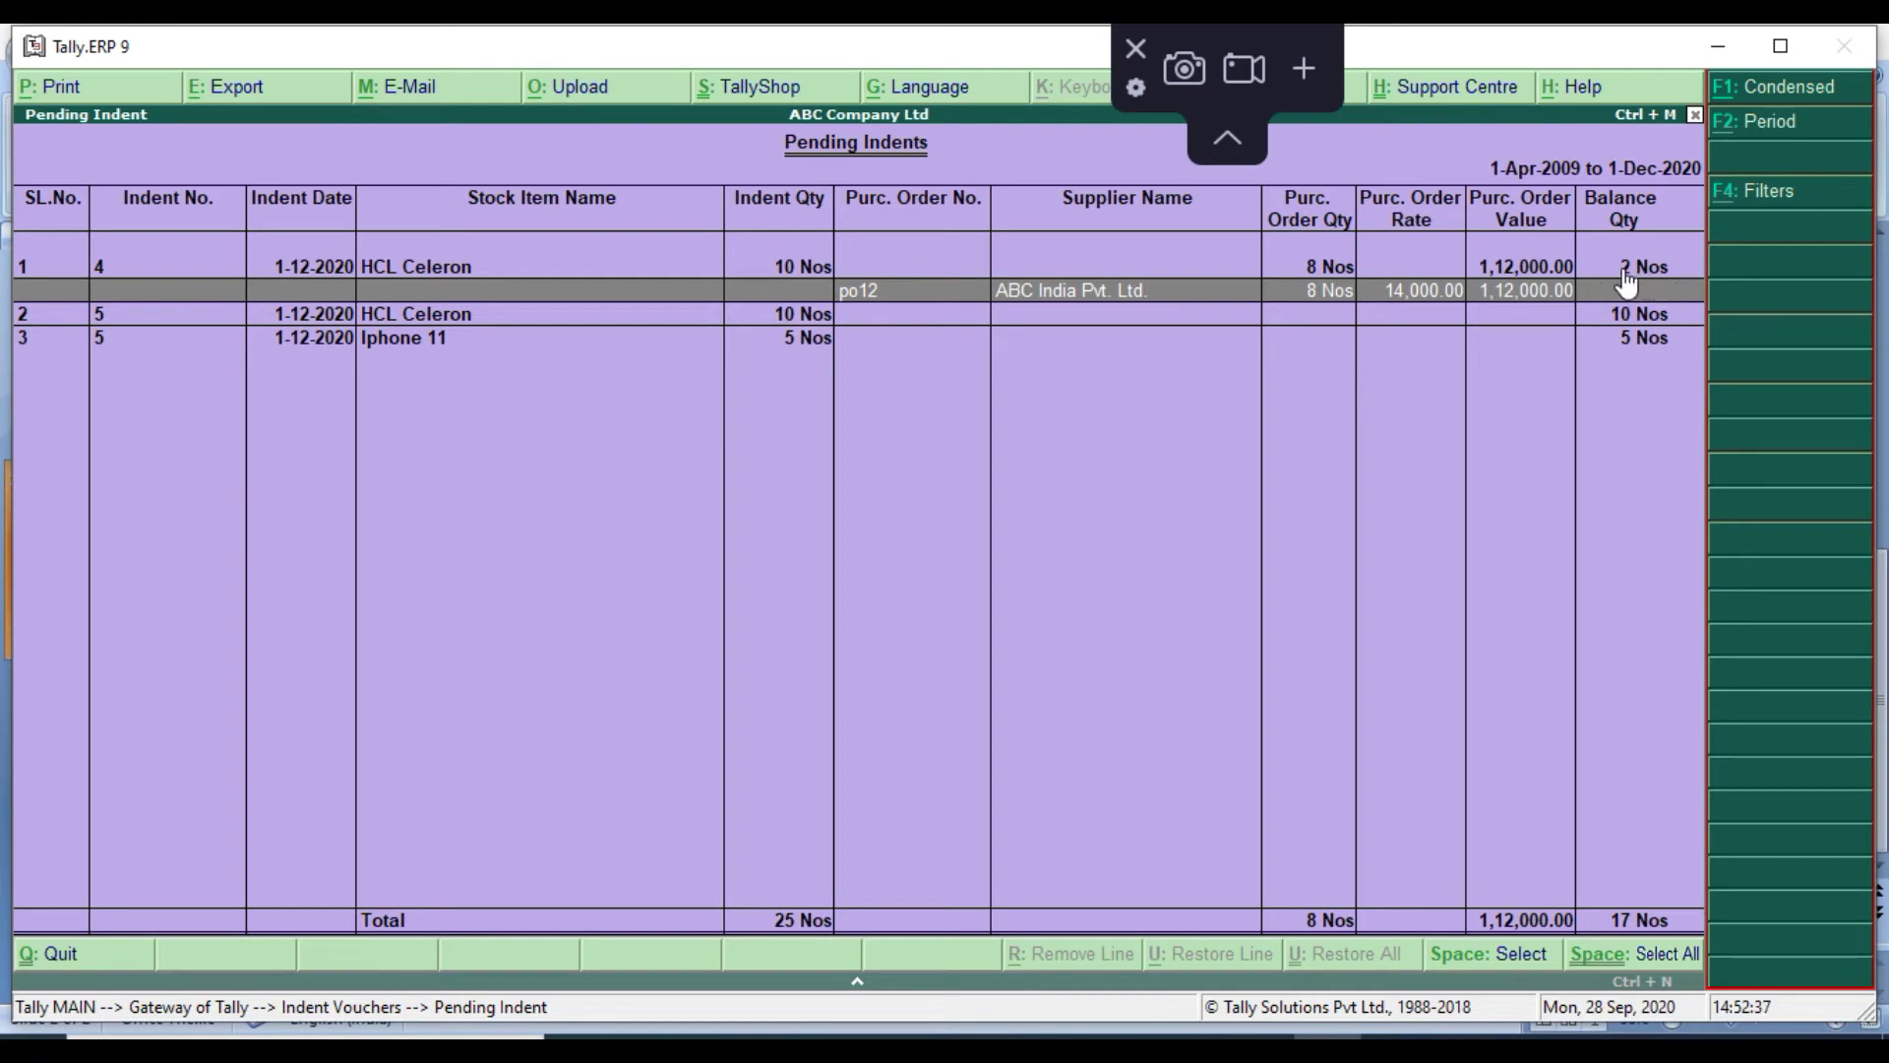
# Start a new purchase order for ABC India Pvt. Ltd. and keep its supplier details as they are
pyautogui.press('Escape')
pyautogui.press('Return')
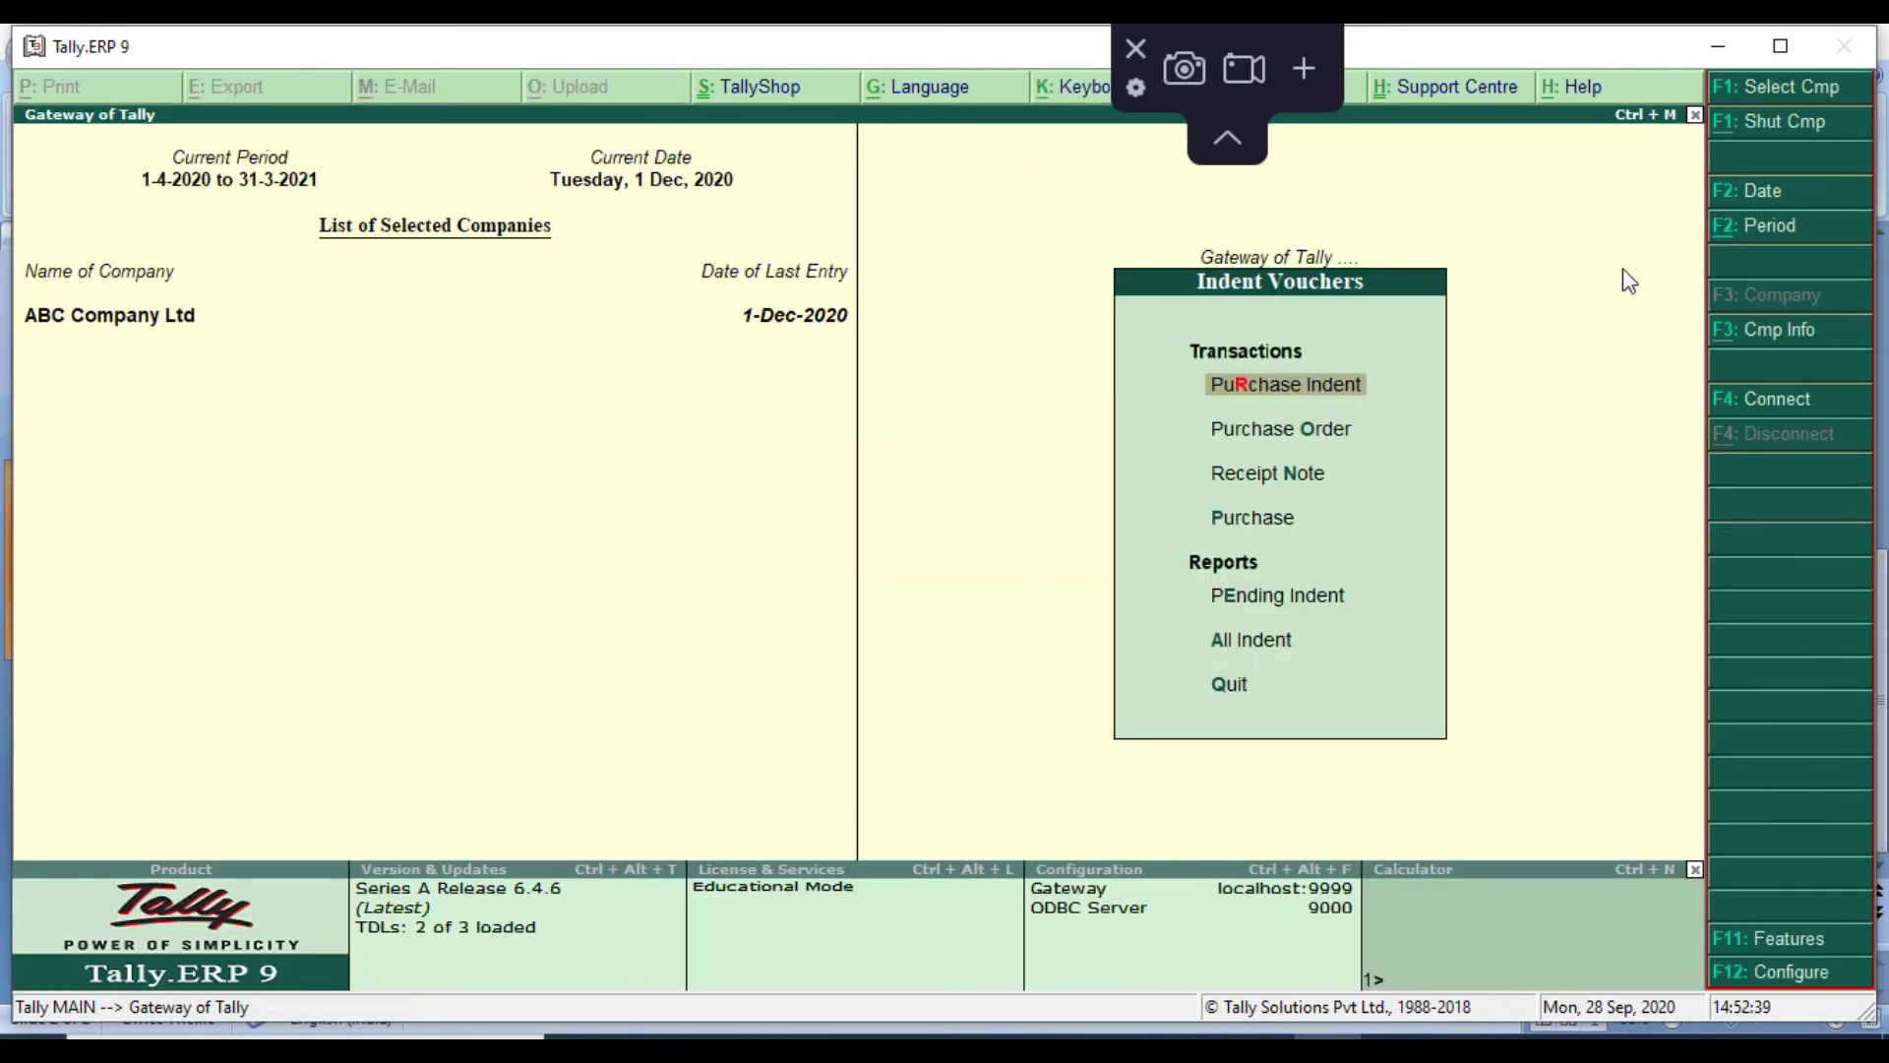
pyautogui.press('o')
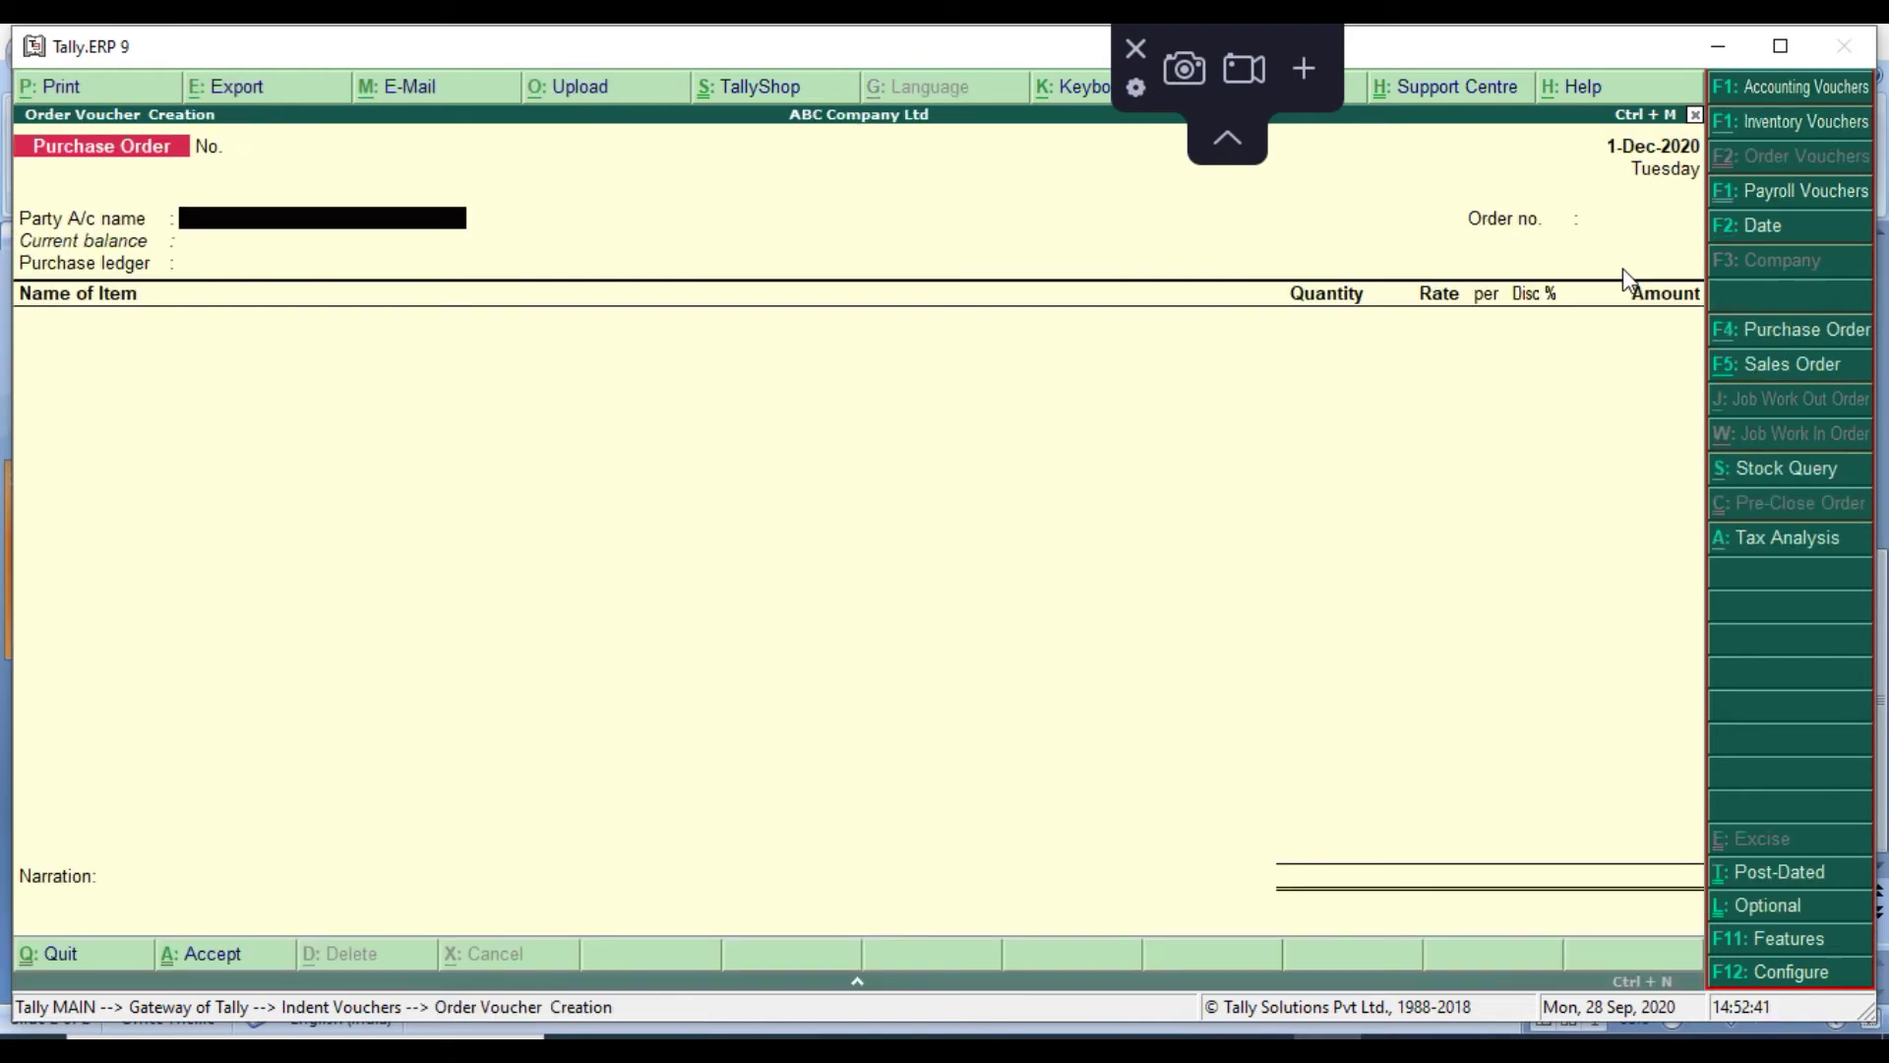
pyautogui.press('Down')
pyautogui.press('Return')
pyautogui.press('Return')
pyautogui.press('Return')
pyautogui.press('Return')
pyautogui.press('Return')
pyautogui.press('Return')
pyautogui.press('Return')
pyautogui.press('Return')
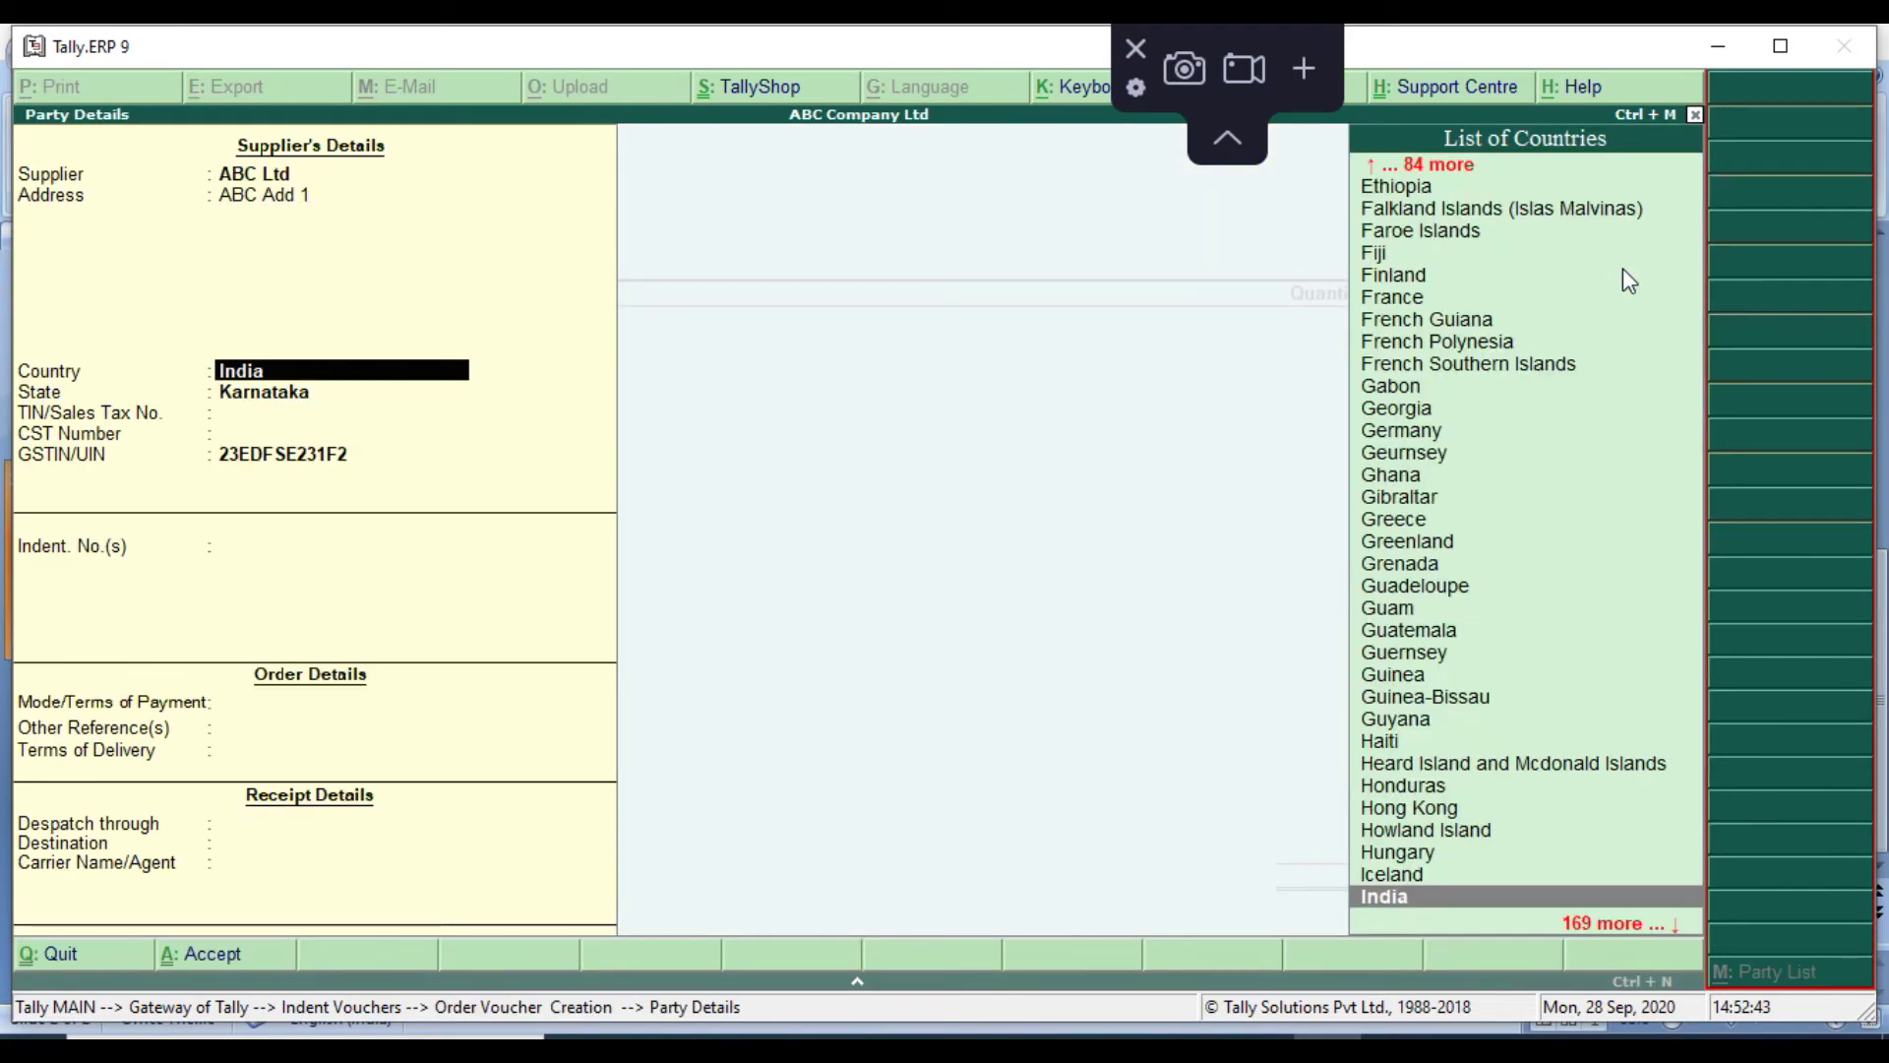
# Link indent number 4 to the purchase order and leave the order and receipt details blank
pyautogui.press('Return')
pyautogui.press('Down')
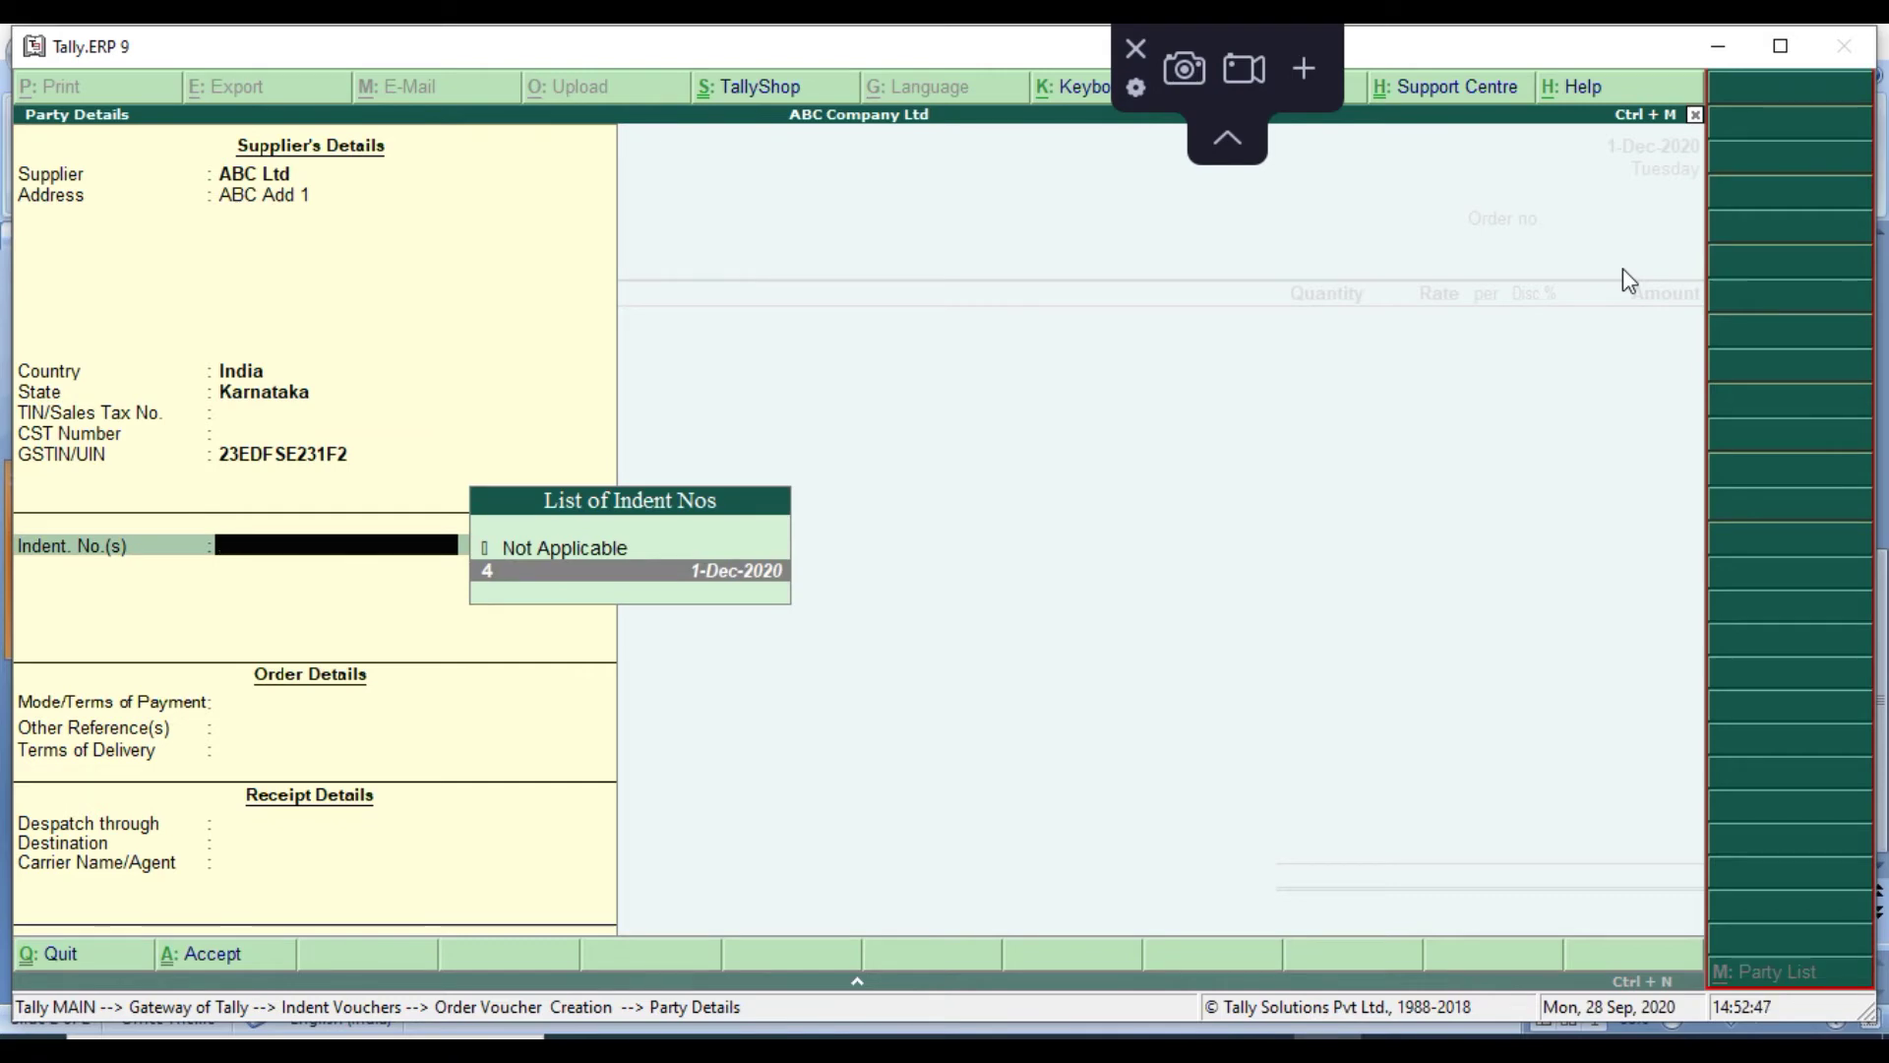
pyautogui.press('Return')
pyautogui.press('Return')
pyautogui.press('Return')
pyautogui.press('Return')
pyautogui.press('Return')
pyautogui.press('Return')
pyautogui.press('Return')
pyautogui.press('Return')
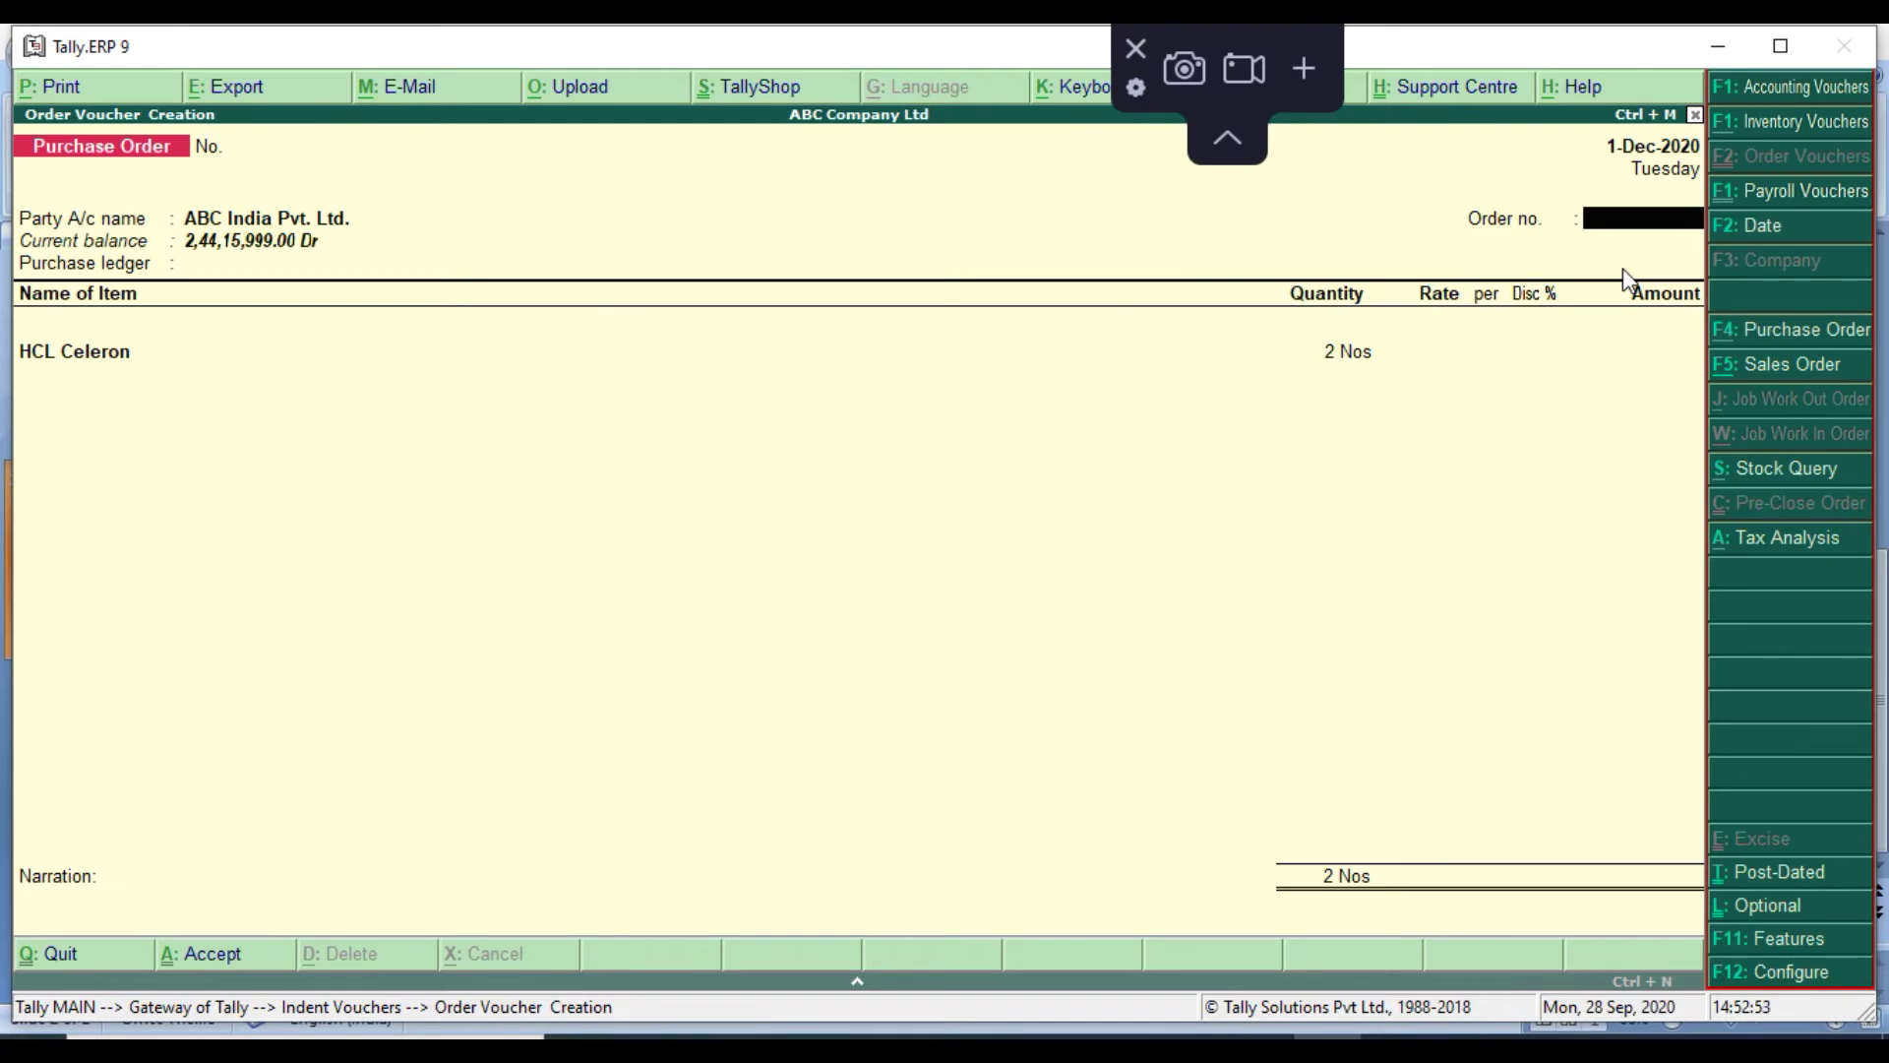
# Set the order number to p021 and choose Purchase as the purchase ledger
pyautogui.press('BackSpace')
pyautogui.press('BackSpace')
pyautogui.write('p021')
pyautogui.press('Return')
pyautogui.press('Return')
pyautogui.press('Return')
pyautogui.press('Return')
pyautogui.press('Return')
pyautogui.press('Return')
pyautogui.press('Return')
pyautogui.press('Return')
pyautogui.press('Return')
pyautogui.press('Return')
pyautogui.press('Return')
pyautogui.press('Return')
pyautogui.press('Return')
pyautogui.press('Return')
pyautogui.press('Return')
pyautogui.press('Return')
pyautogui.press('Return')
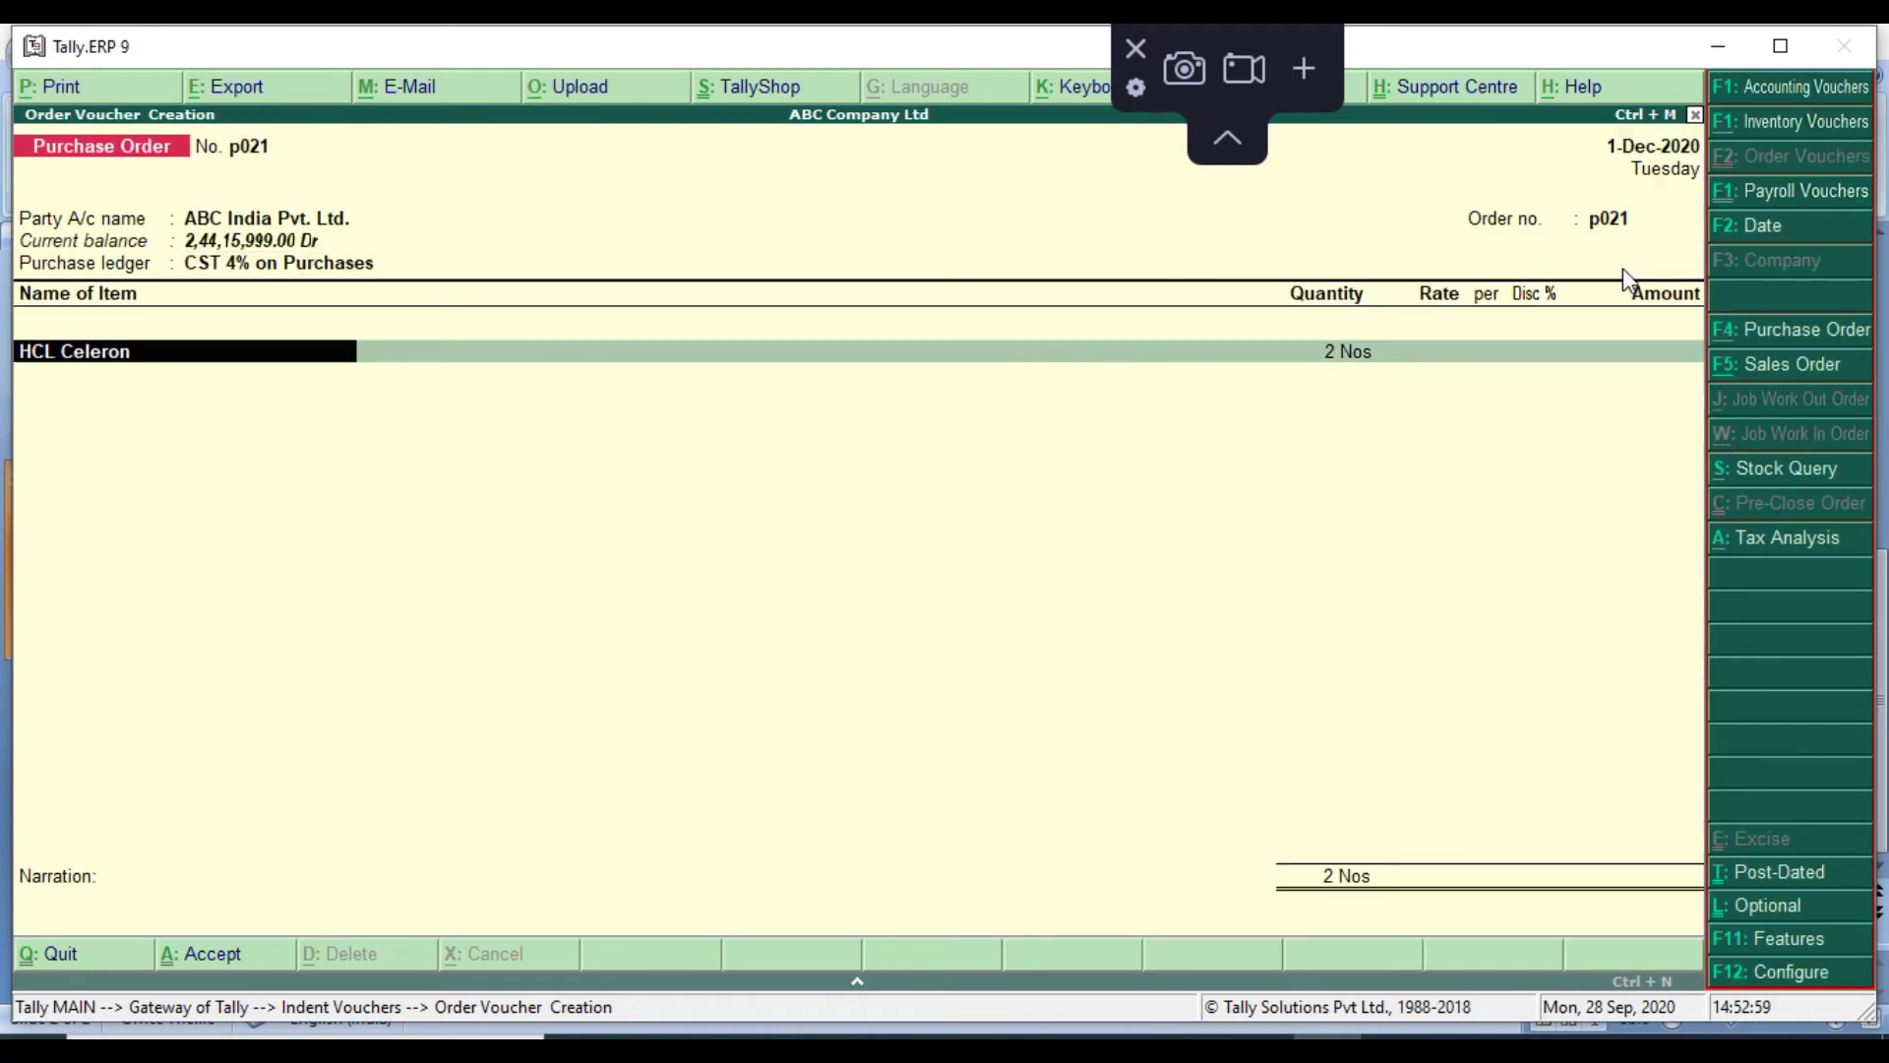
pyautogui.press('BackSpace')
pyautogui.press('Down')
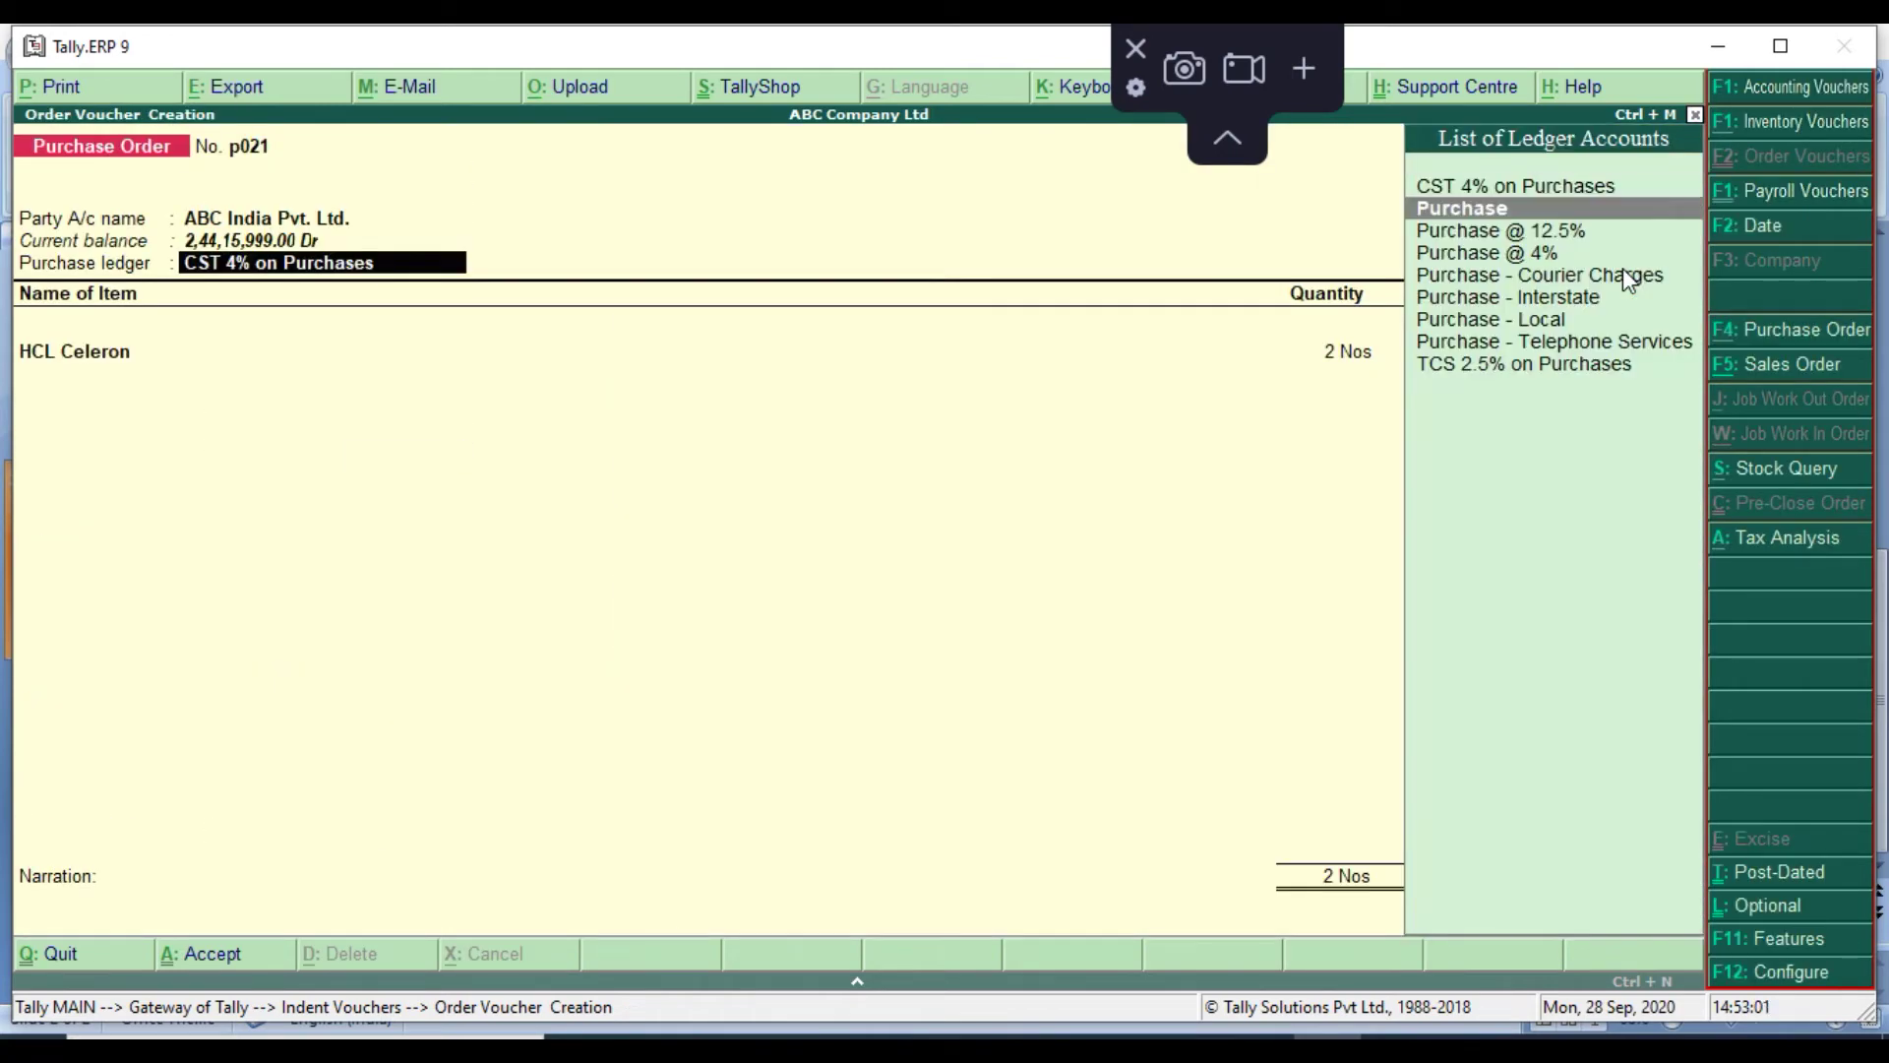
pyautogui.press('Return')
# Allocate 2 Nos of HCL Celeron at 14,000.00, due 1-Dec-2020 at any location, and save order p021
pyautogui.press('Return')
pyautogui.press('Return')
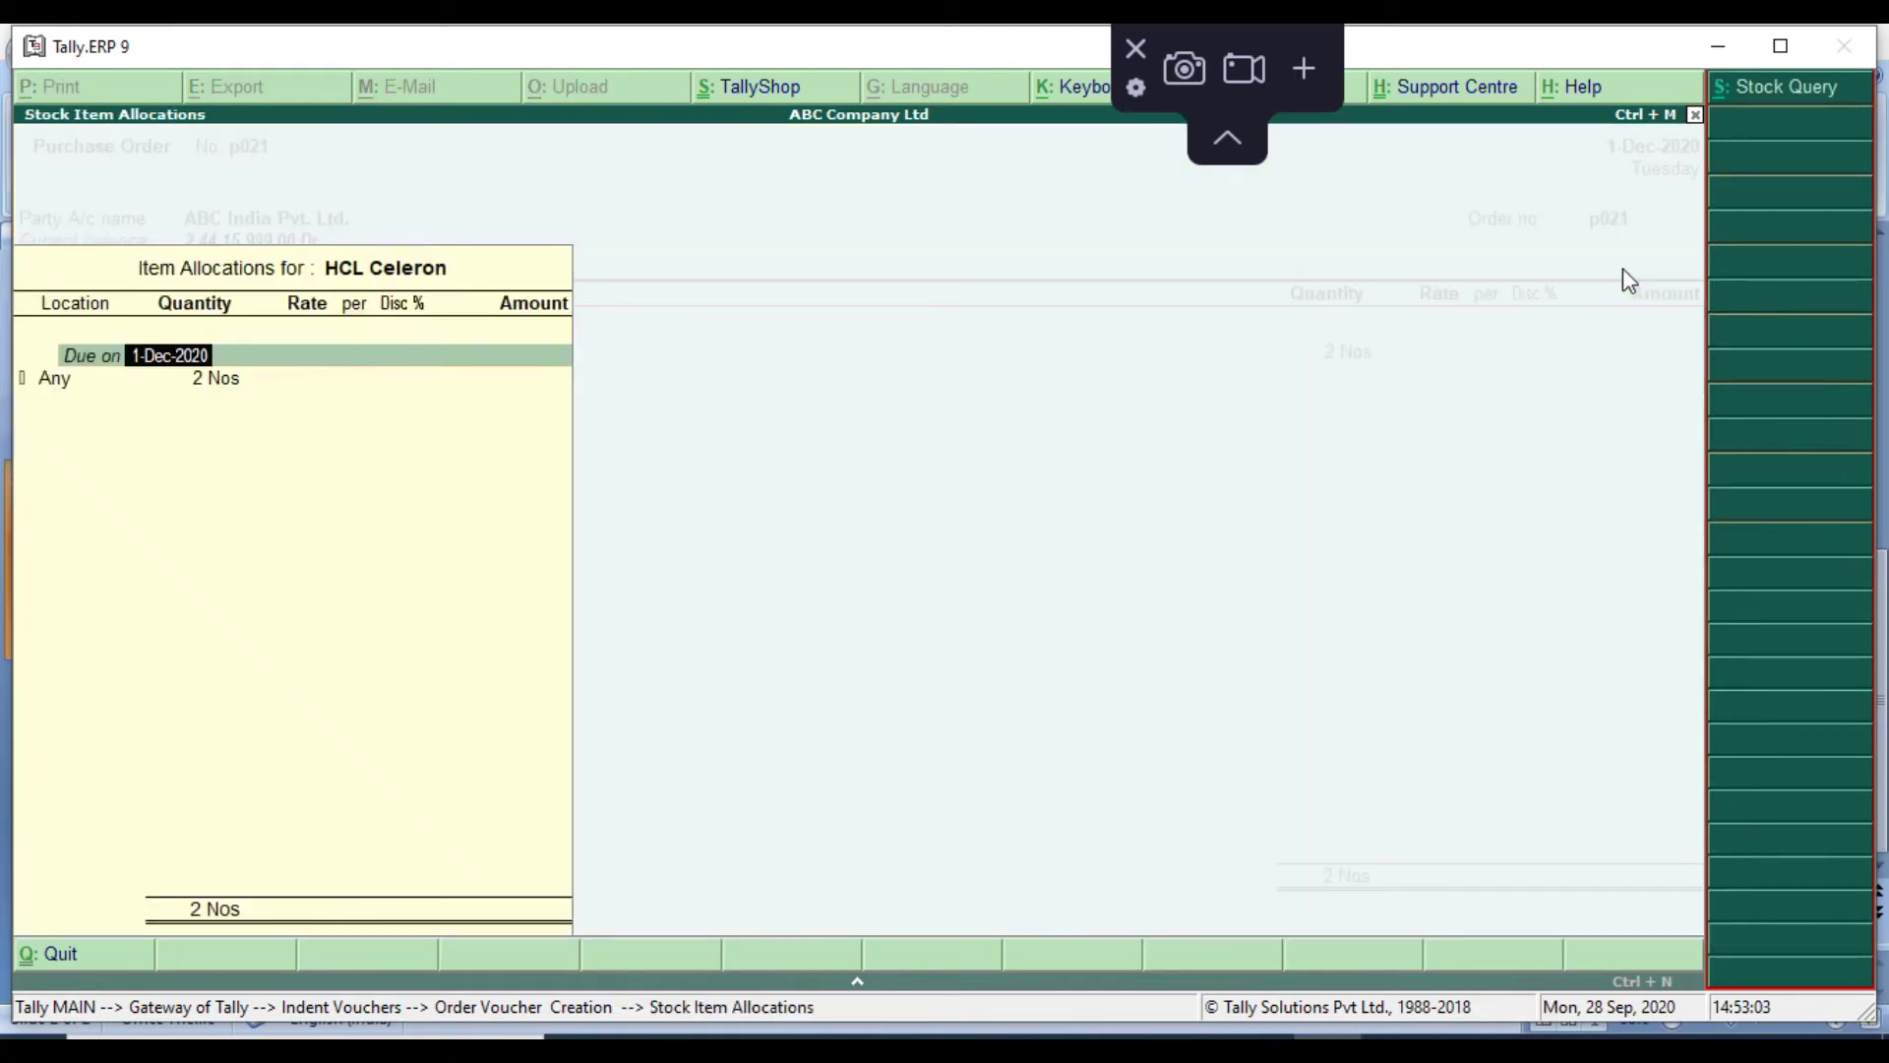
pyautogui.press('Return')
pyautogui.press('Return')
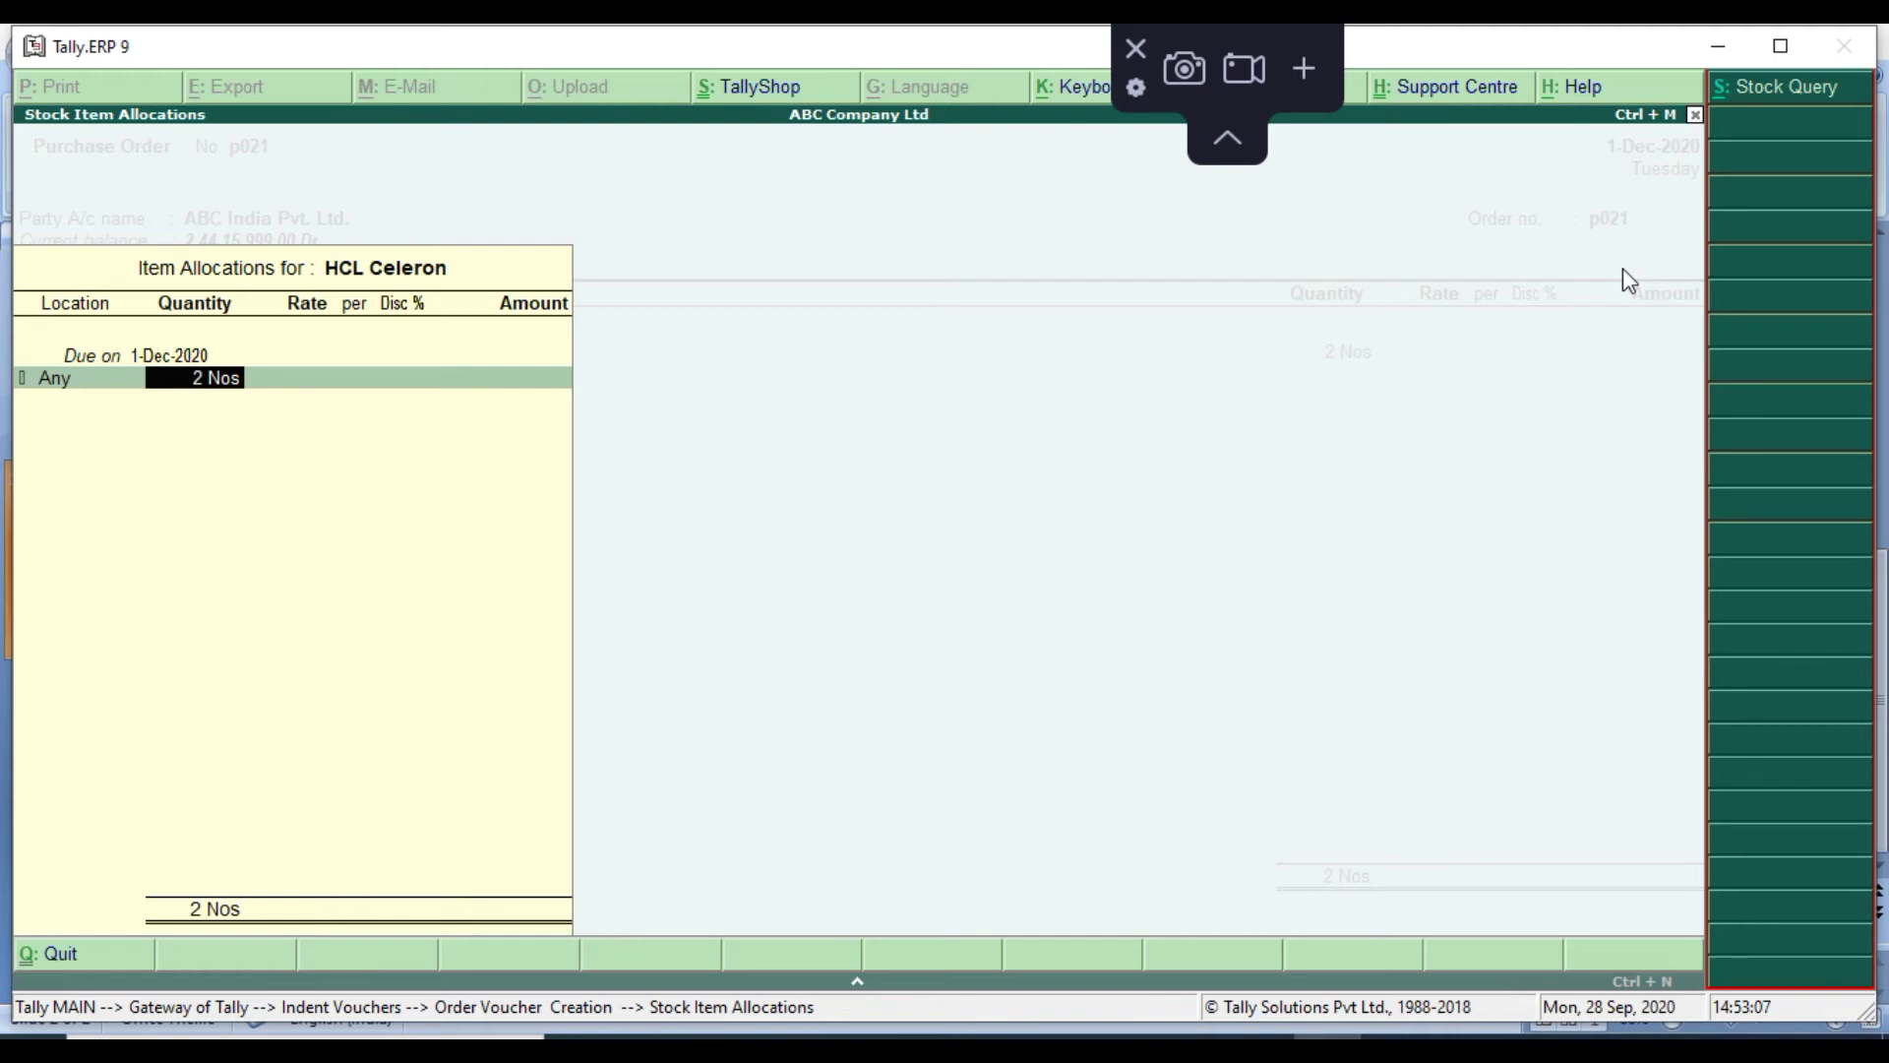
pyautogui.press('Return')
pyautogui.press('Return')
pyautogui.press('Return')
pyautogui.press('Return')
pyautogui.press('Return')
pyautogui.press('Return')
pyautogui.press('Return')
pyautogui.press('Return')
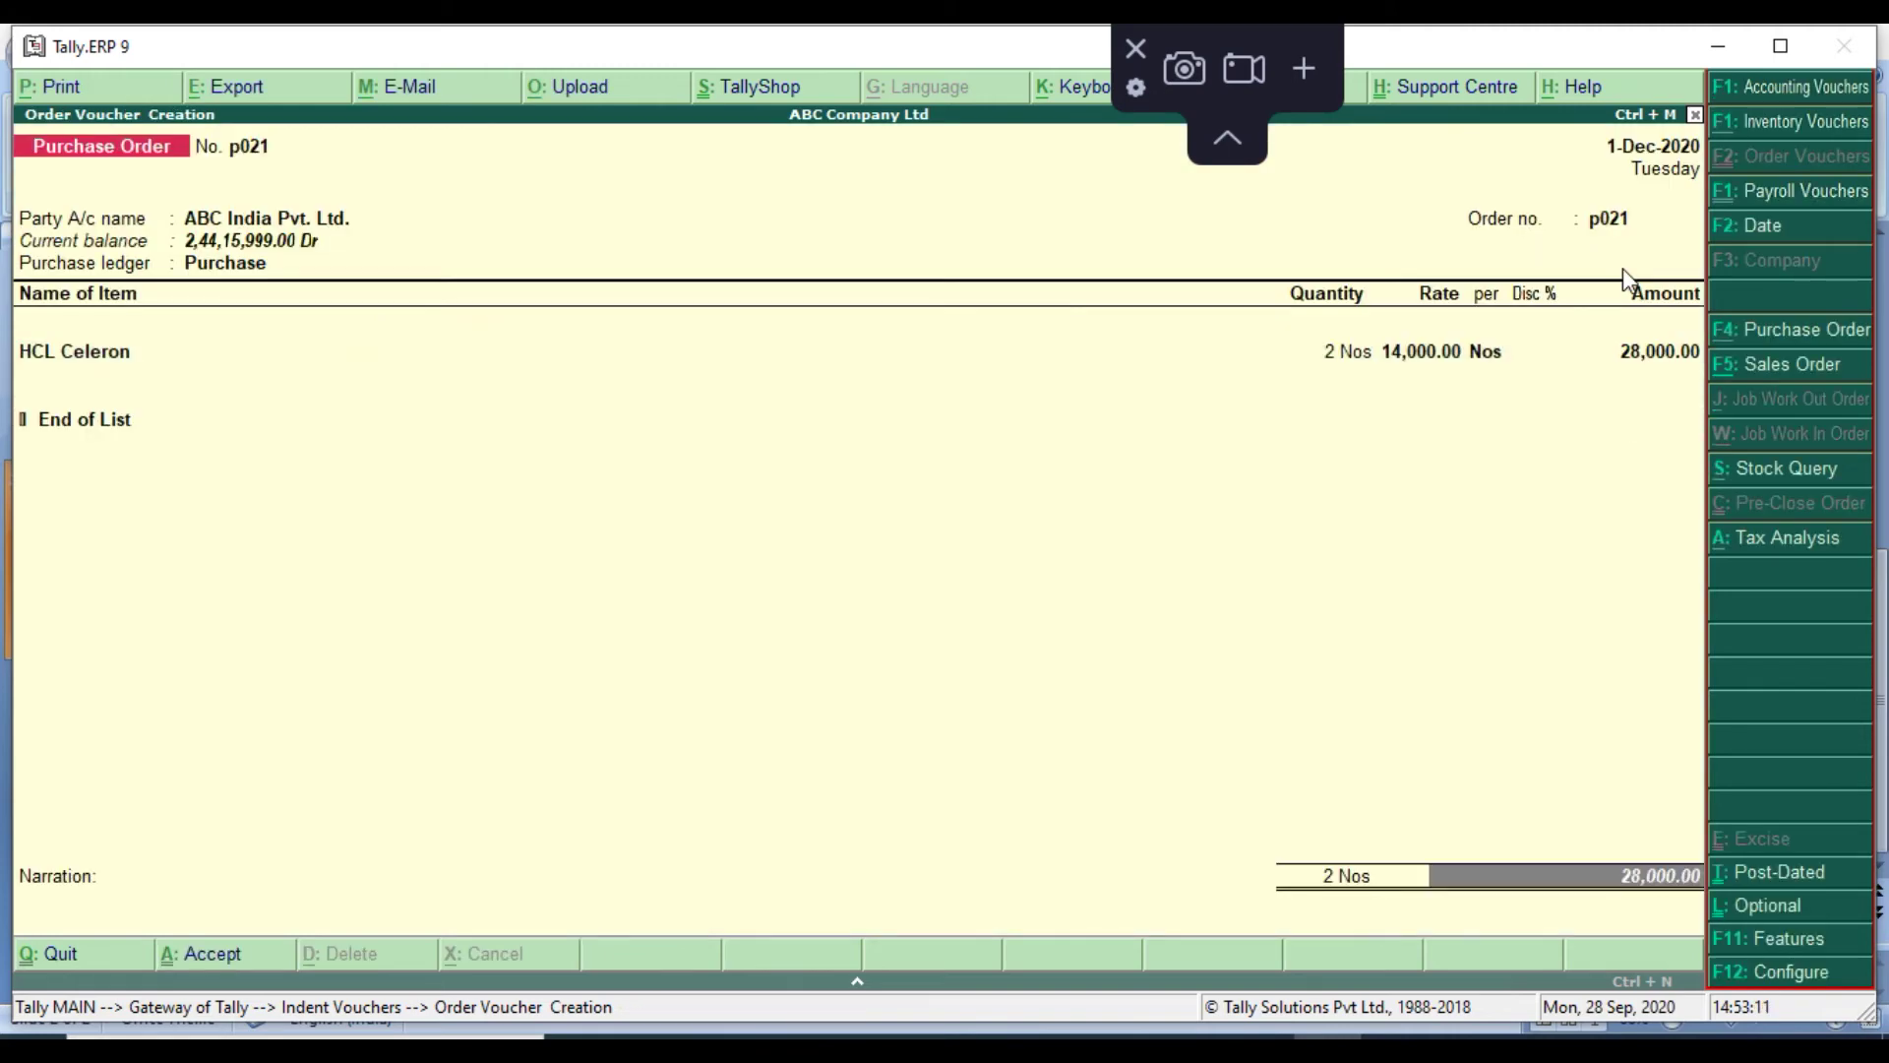
pyautogui.press('Return')
pyautogui.press('Return')
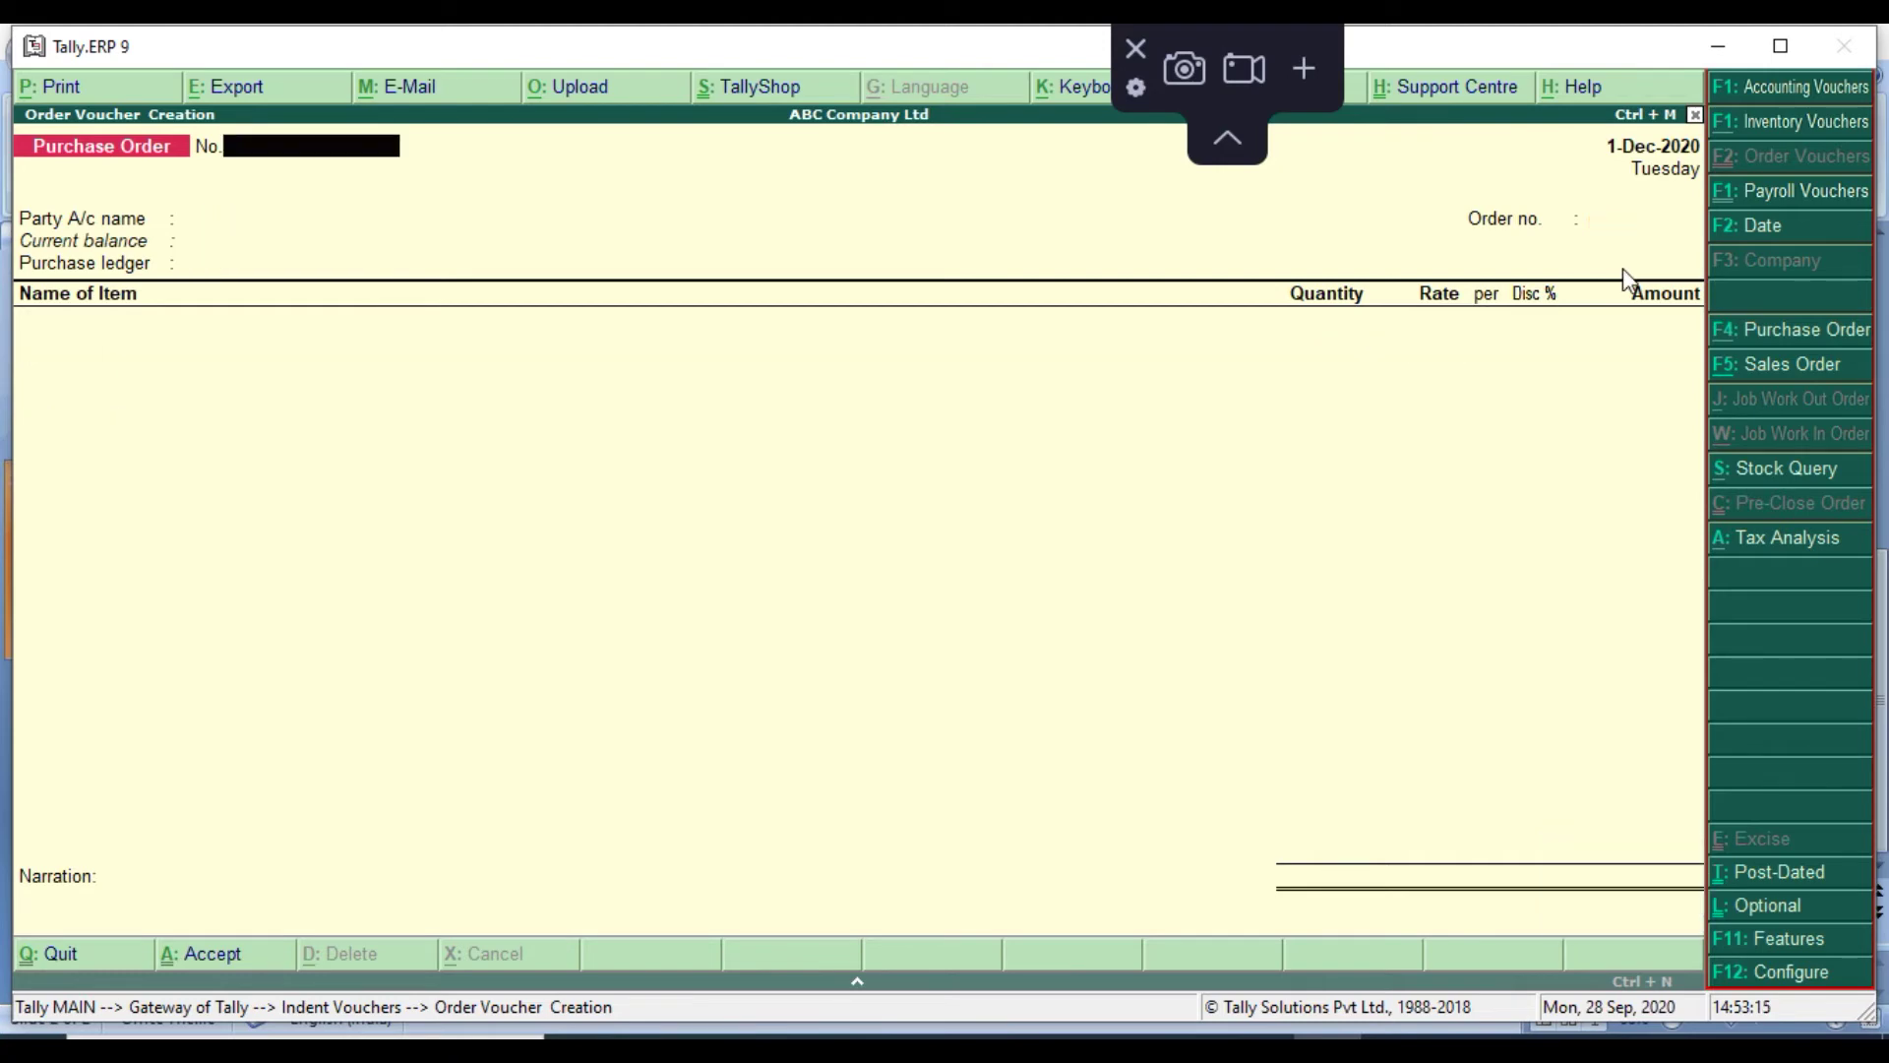
# Check which indent numbers another purchase order p021 for ABC India Pvt. Ltd. offers, and discard that order
pyautogui.write('p021')
pyautogui.press('Return')
pyautogui.press('Down')
pyautogui.press('Return')
pyautogui.press('Return')
pyautogui.press('Return')
pyautogui.press('Return')
pyautogui.press('Return')
pyautogui.press('Return')
pyautogui.press('Return')
pyautogui.press('Return')
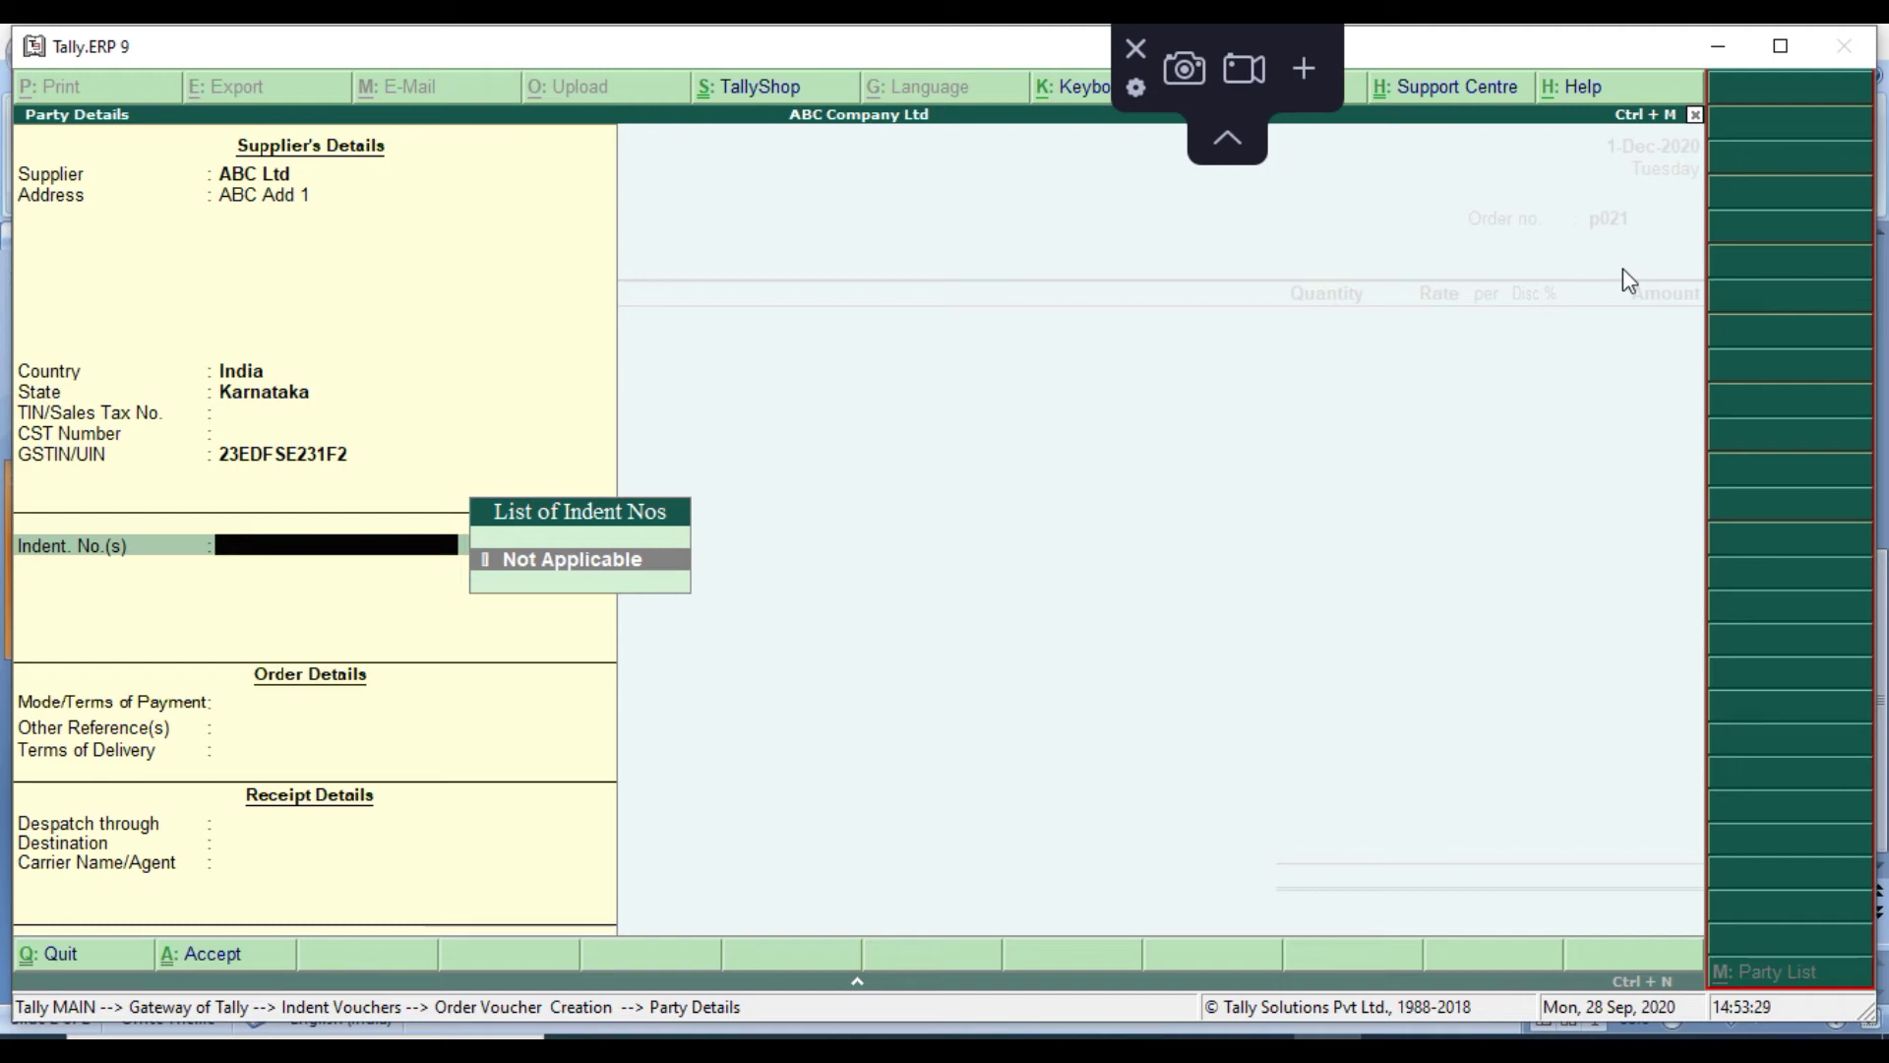
pyautogui.press('Escape')
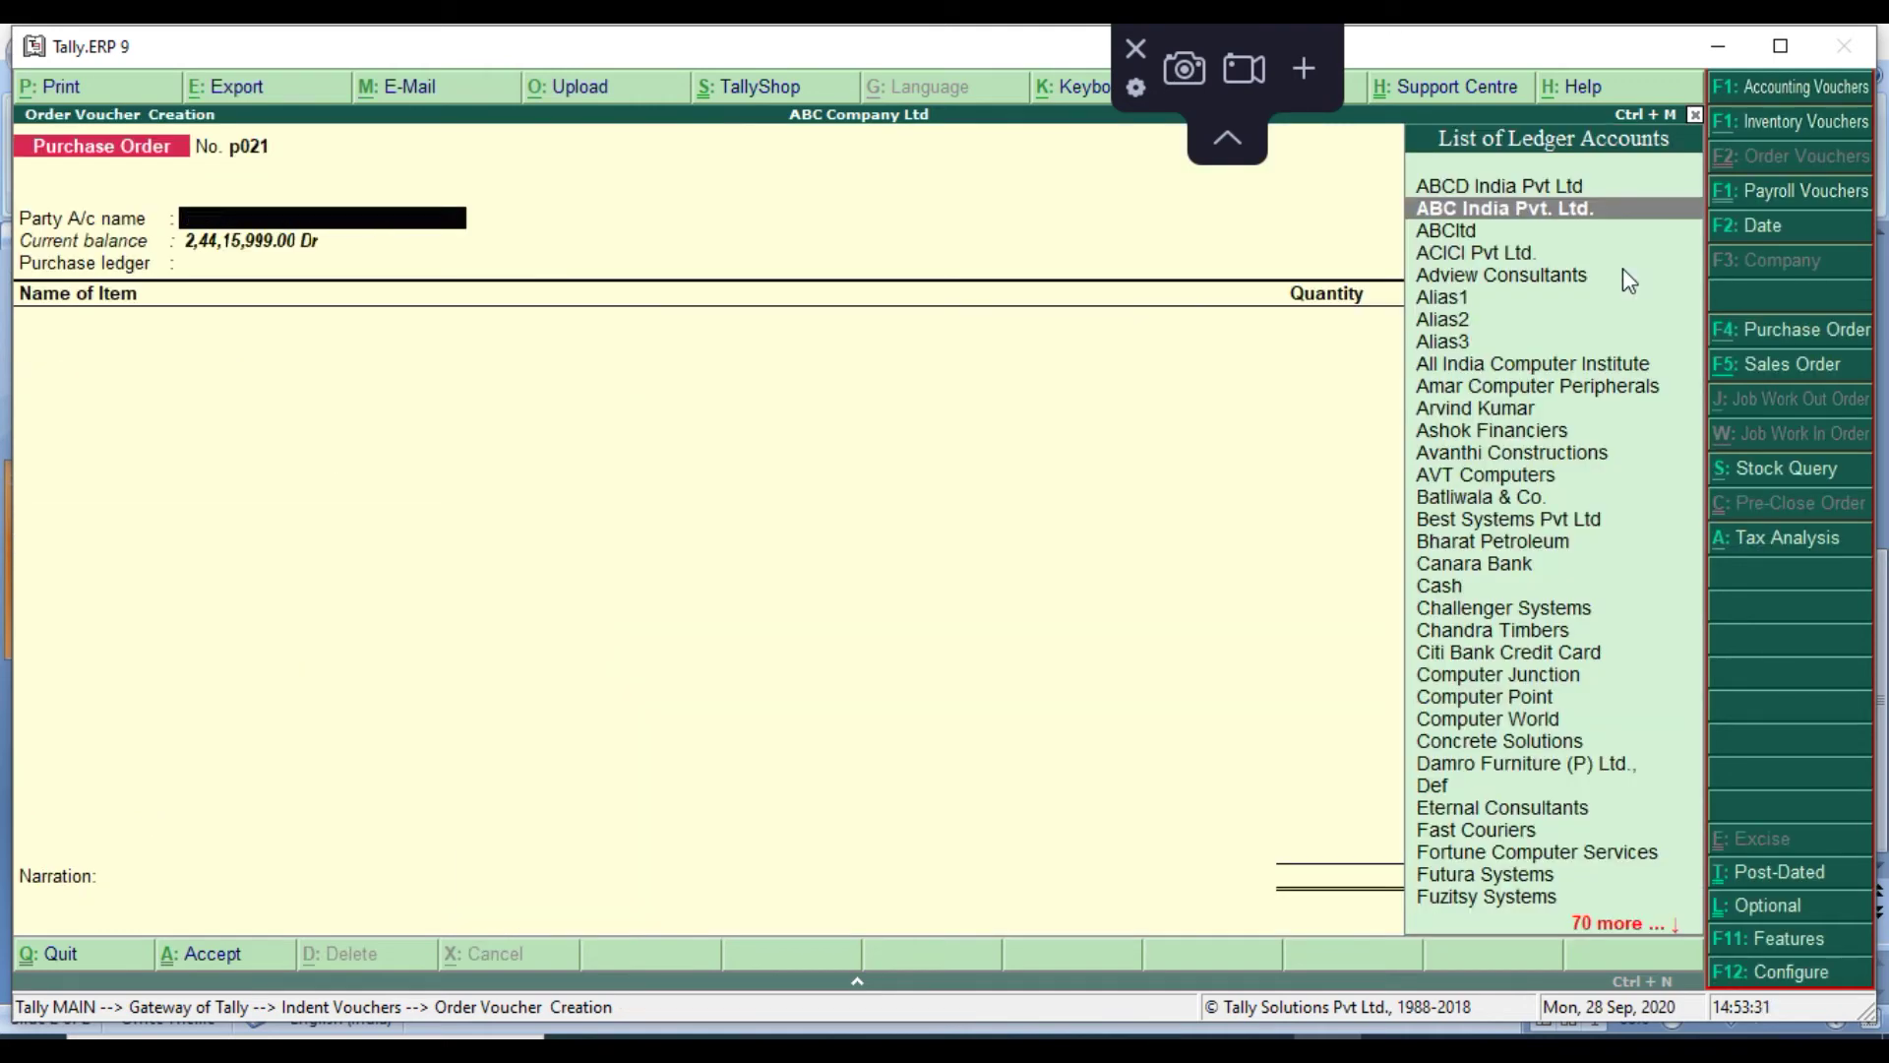
pyautogui.press('Escape')
pyautogui.press('Return')
# Open the detailed Pending Indent report and examine the HCL Celeron and Iphone 11 lines of indent 5
pyautogui.press('Down')
pyautogui.press('Down')
pyautogui.press('Down')
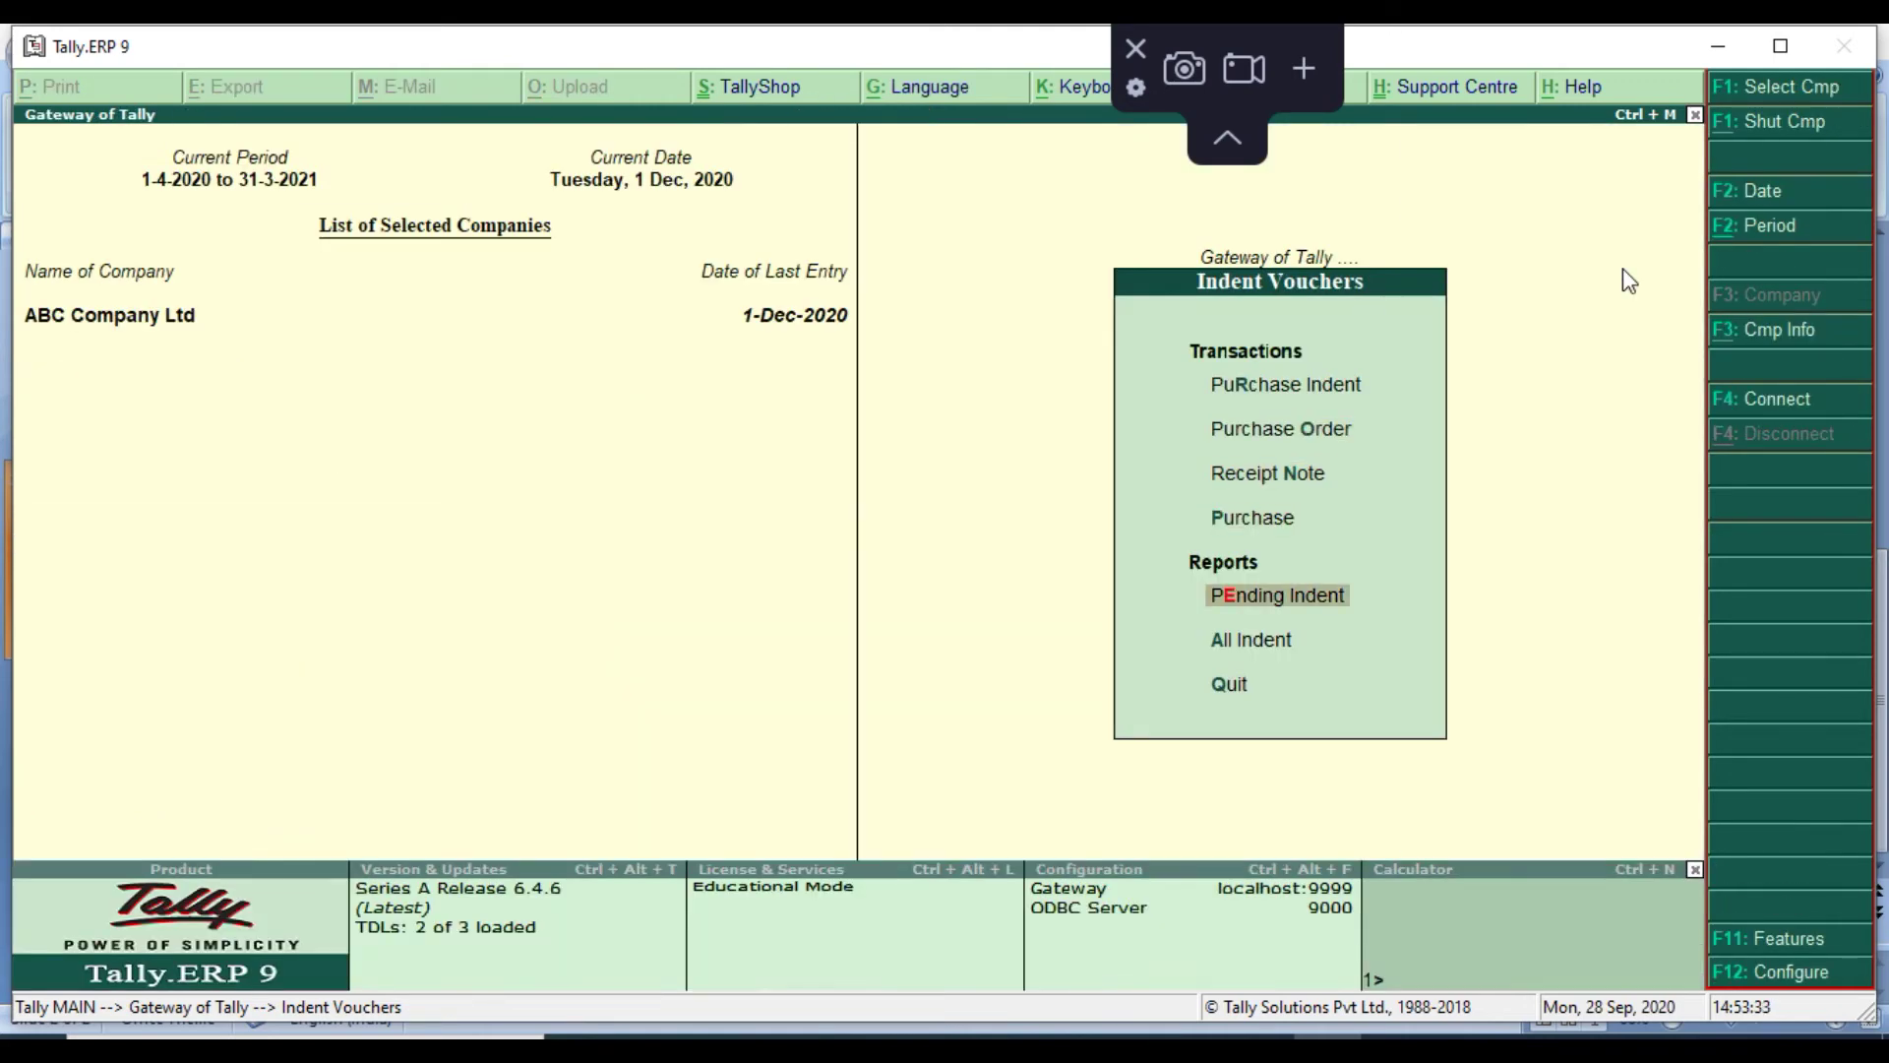
pyautogui.press('Return')
pyautogui.hotkey('alt', 'F1')
pyautogui.press('Down')
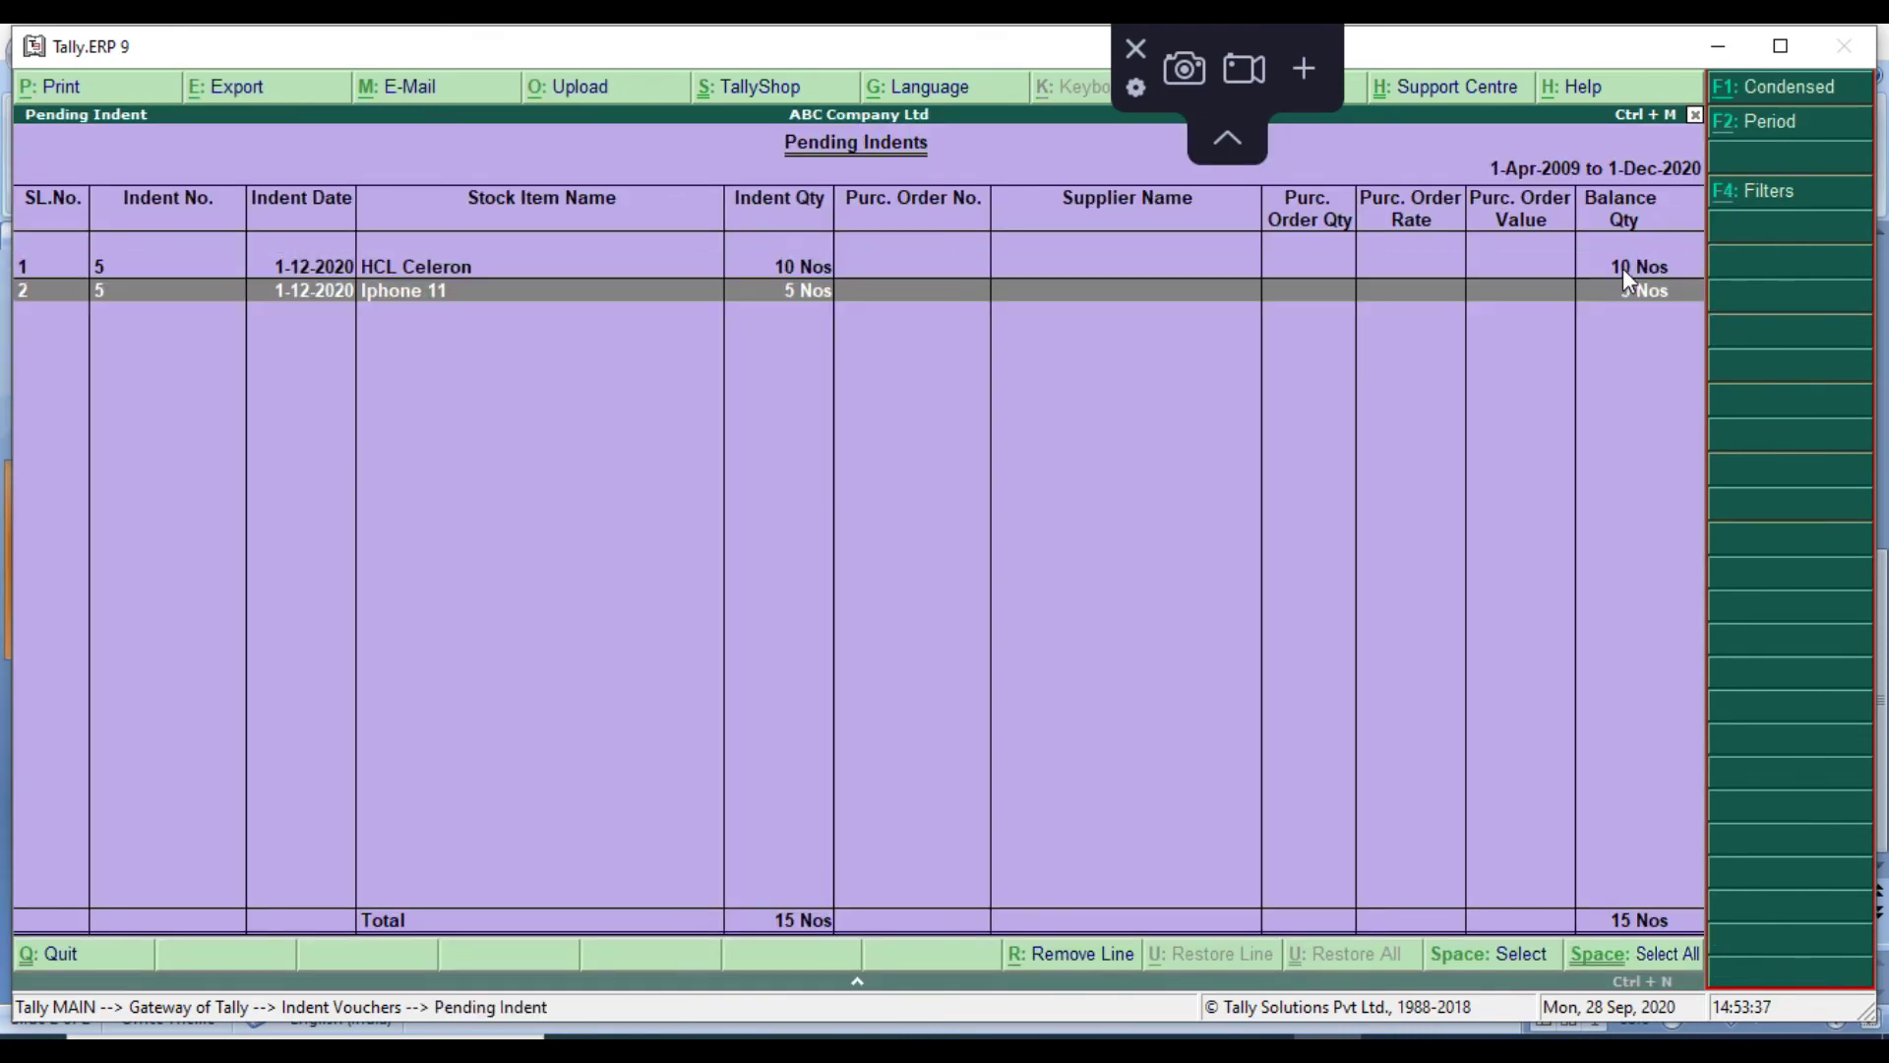
pyautogui.press('Up')
pyautogui.press('Down')
pyautogui.press('Escape')
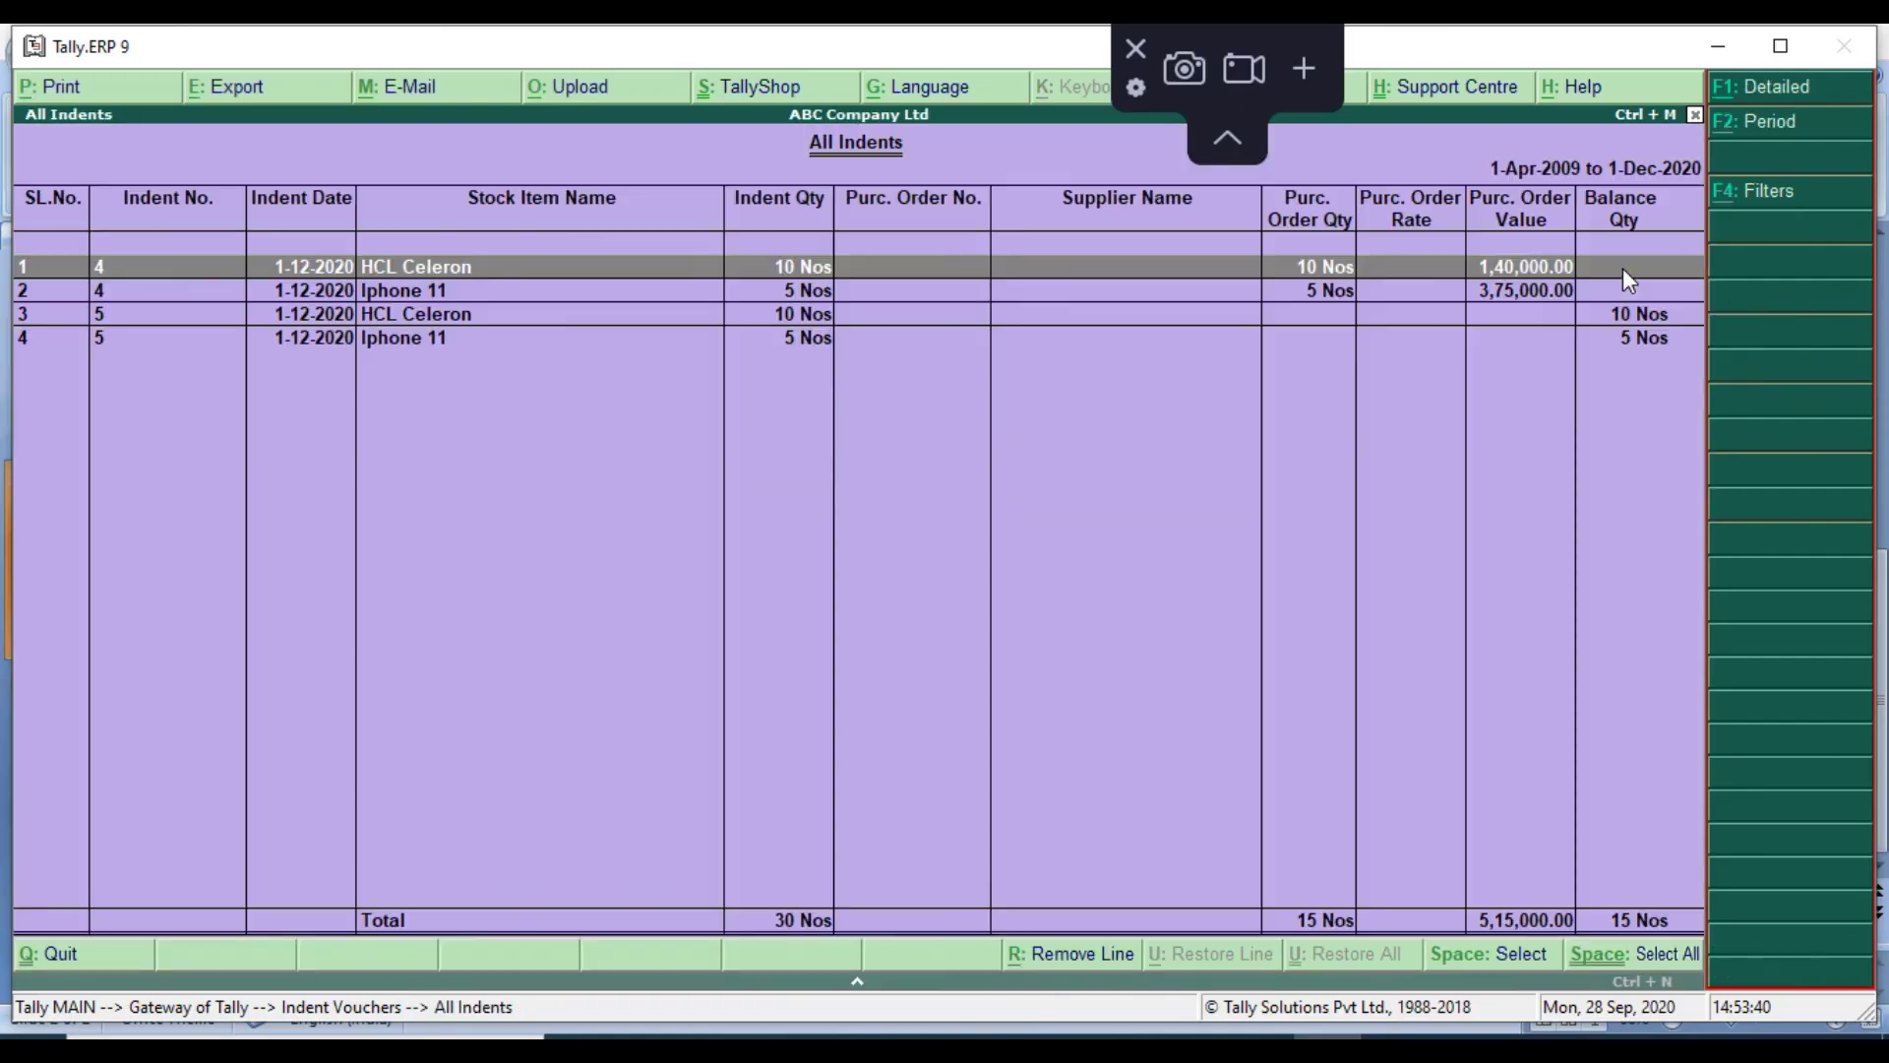
# Toggle the detail of the All Indents report, examine the indent 4 lines and return to the Gateway of Tally
pyautogui.hotkey('alt', 'F1')
pyautogui.hotkey('alt', 'F1')
pyautogui.press('Down')
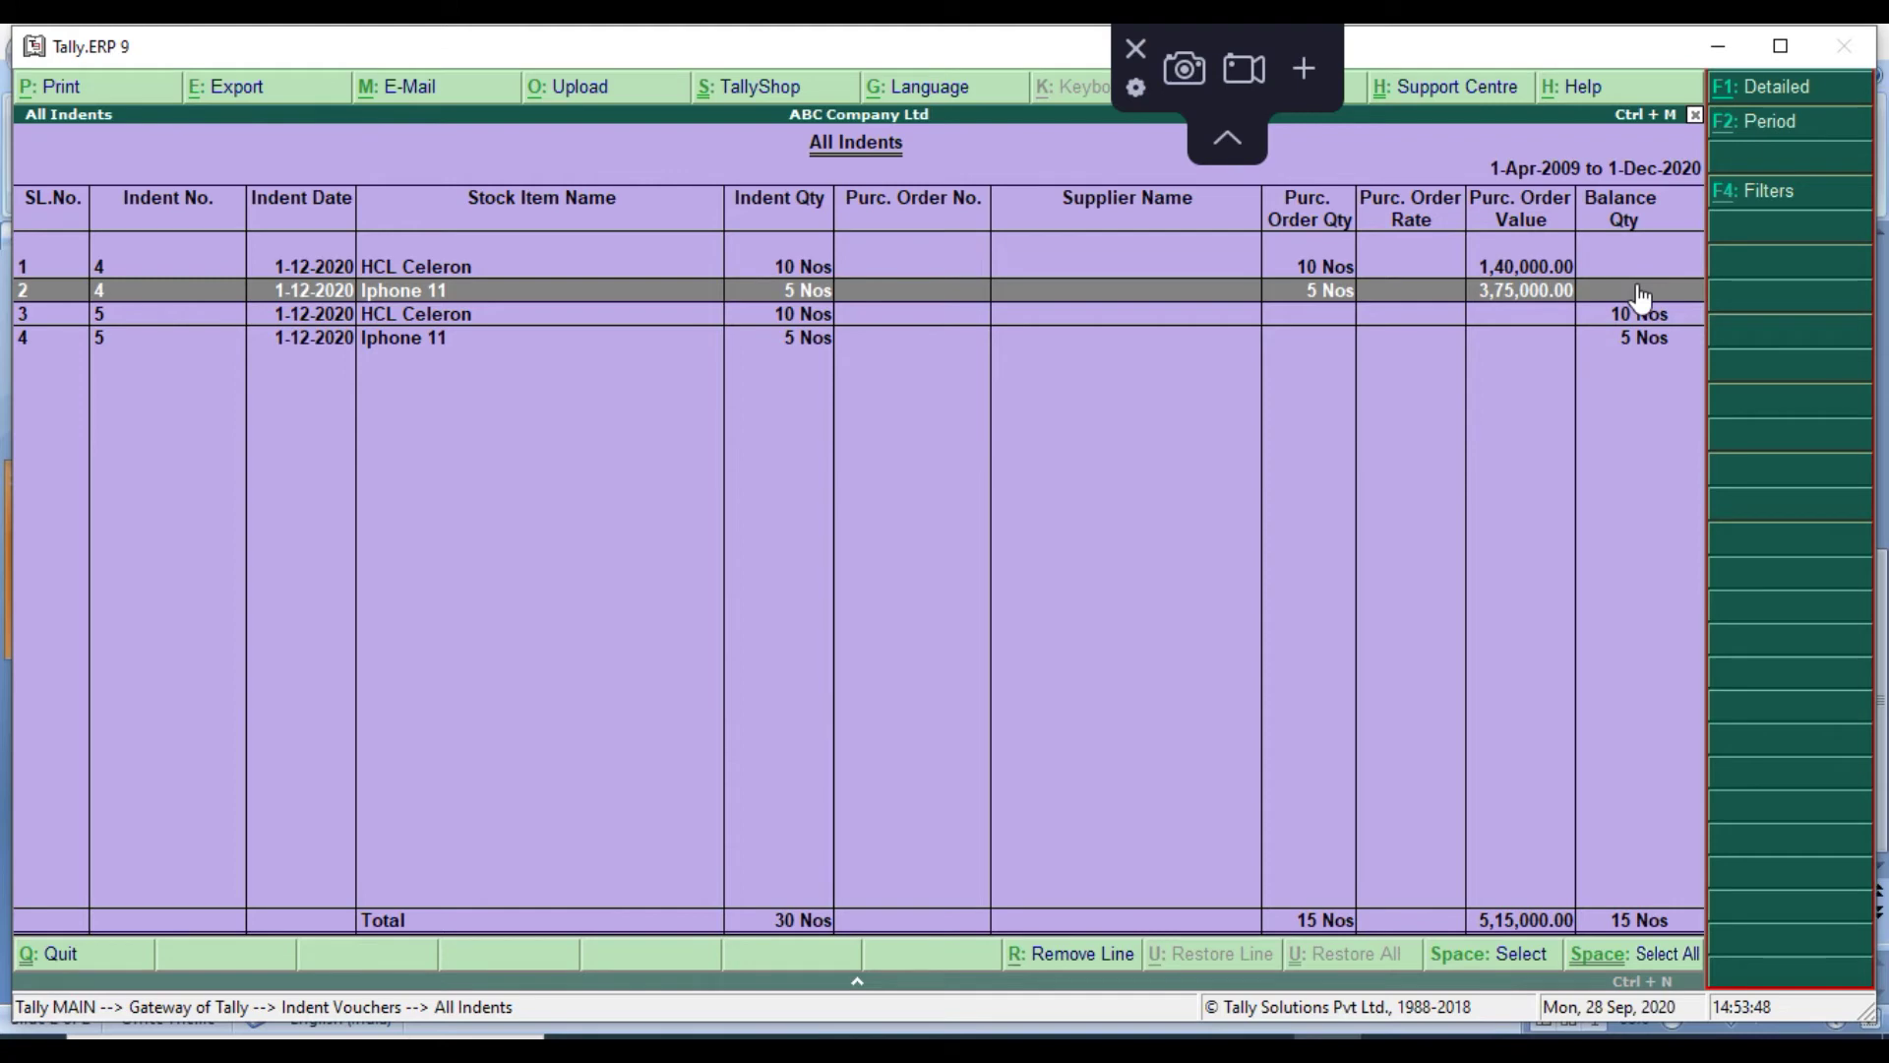
pyautogui.press('Escape')
pyautogui.press('Escape')
pyautogui.press('Escape')
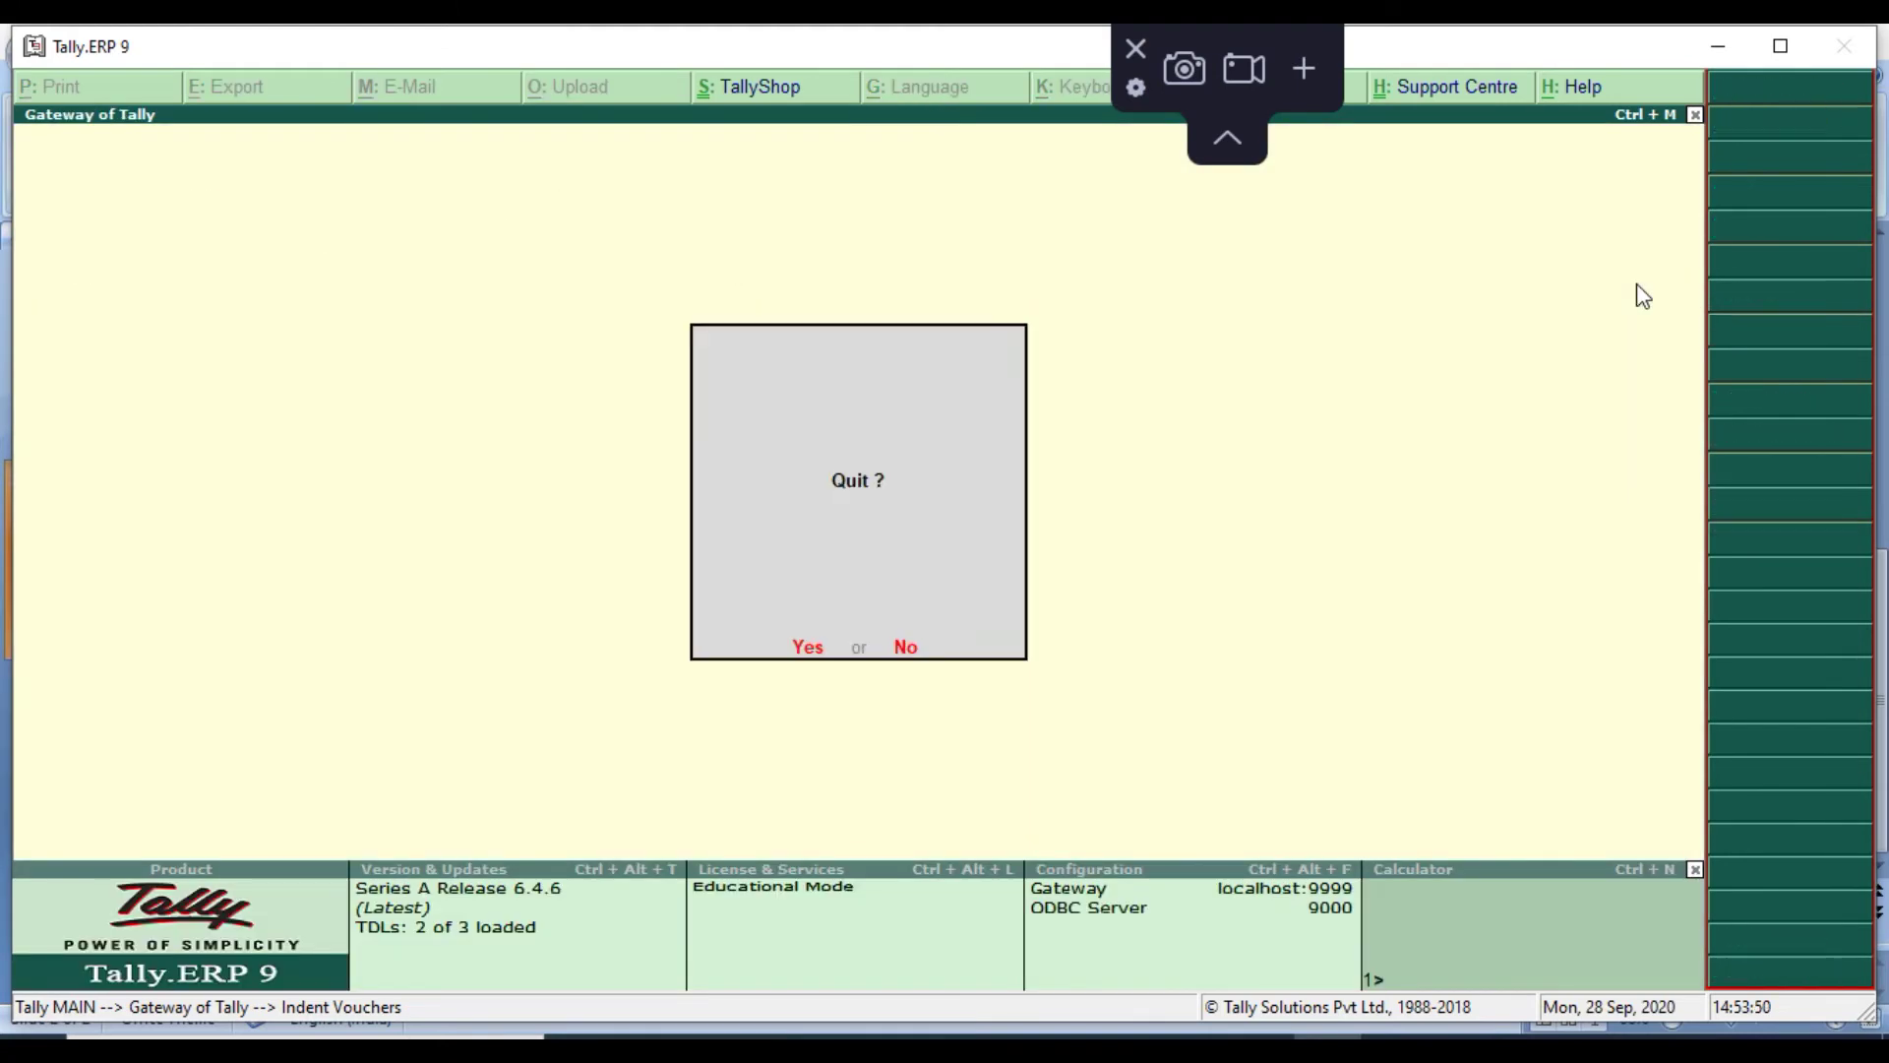
pyautogui.press('Escape')
# Start a new purchase order from the Indent Vouchers and number it Po23
pyautogui.press('Return')
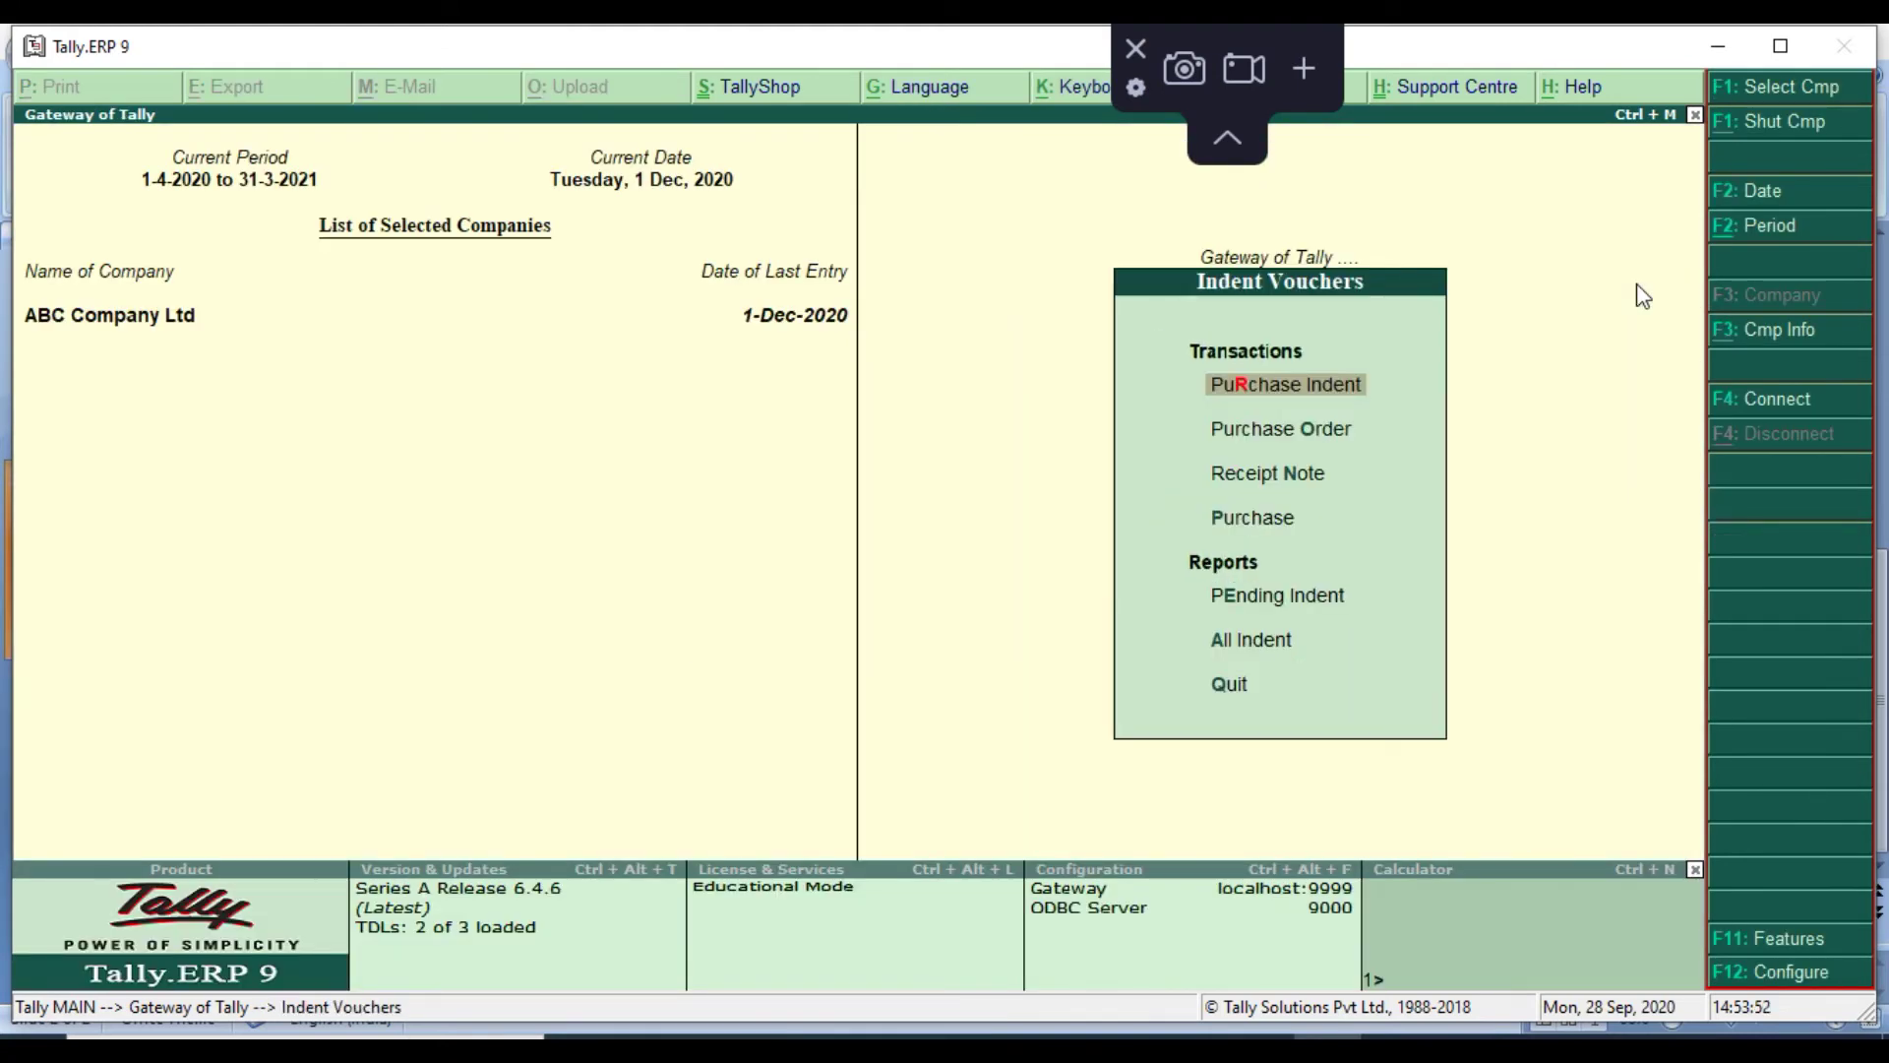
pyautogui.press('Down')
pyautogui.press('Down')
pyautogui.press('Up')
pyautogui.press('Return')
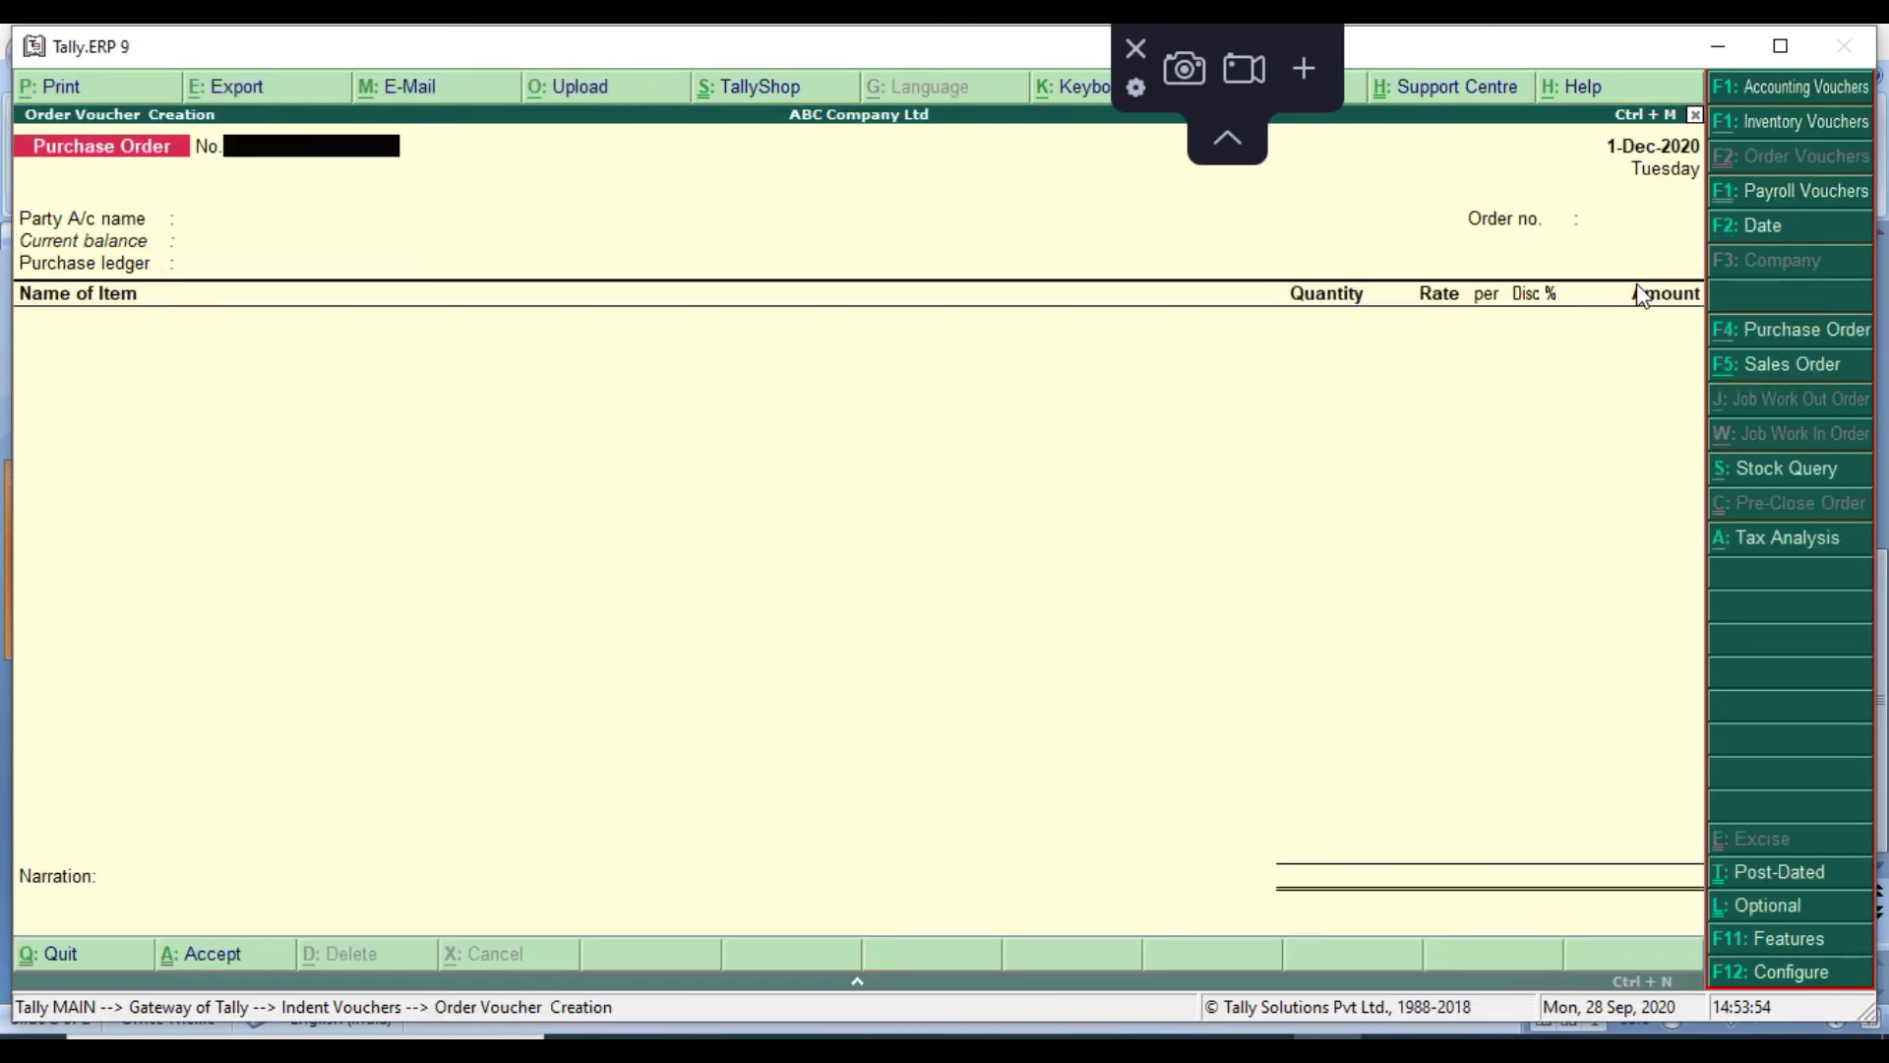
pyautogui.press('BackSpace')
pyautogui.write('Po23')
pyautogui.press('Return')
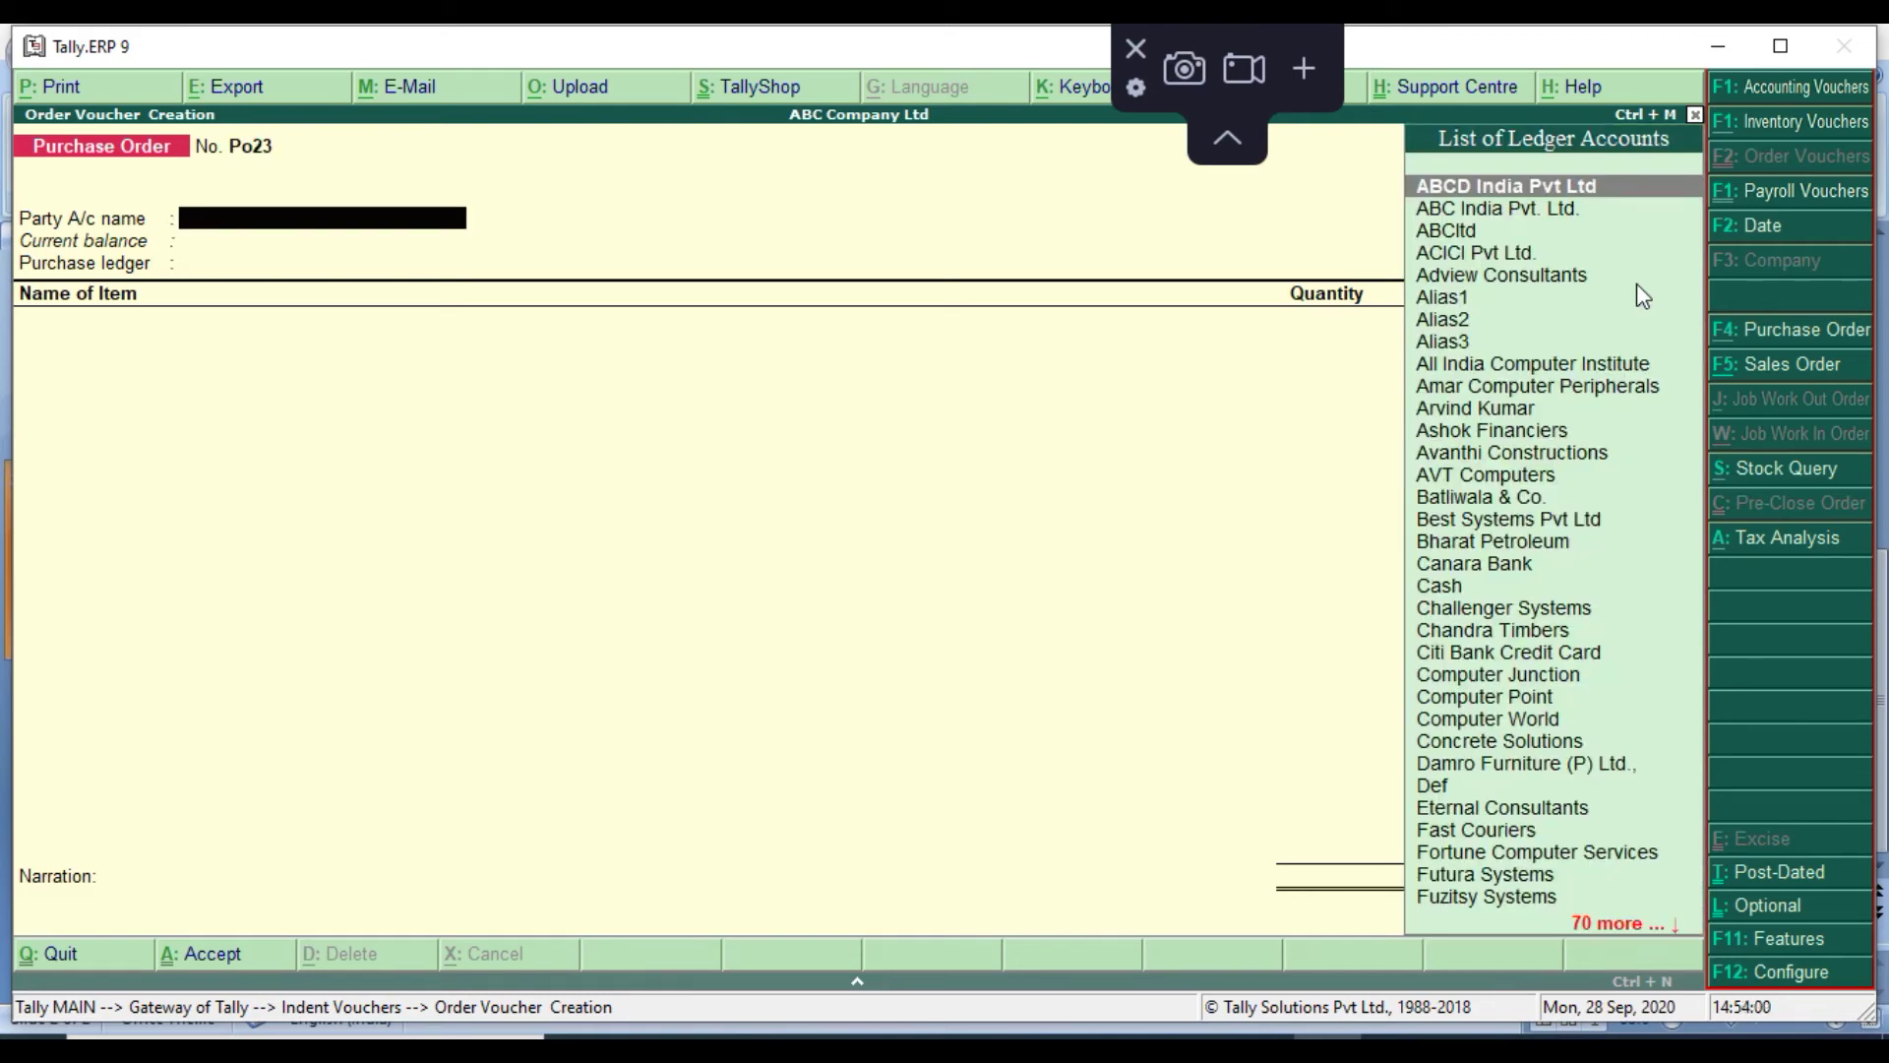
# Select All India Computer Institute as the party account of Po23 and keep its supplier details as they are
pyautogui.press('Down')
pyautogui.press('Down')
pyautogui.press('Down')
pyautogui.press('Down')
pyautogui.press('Down')
pyautogui.press('Down')
pyautogui.press('Down')
pyautogui.press('Down')
pyautogui.press('Return')
pyautogui.press('Return')
pyautogui.press('Return')
pyautogui.press('Return')
pyautogui.press('Return')
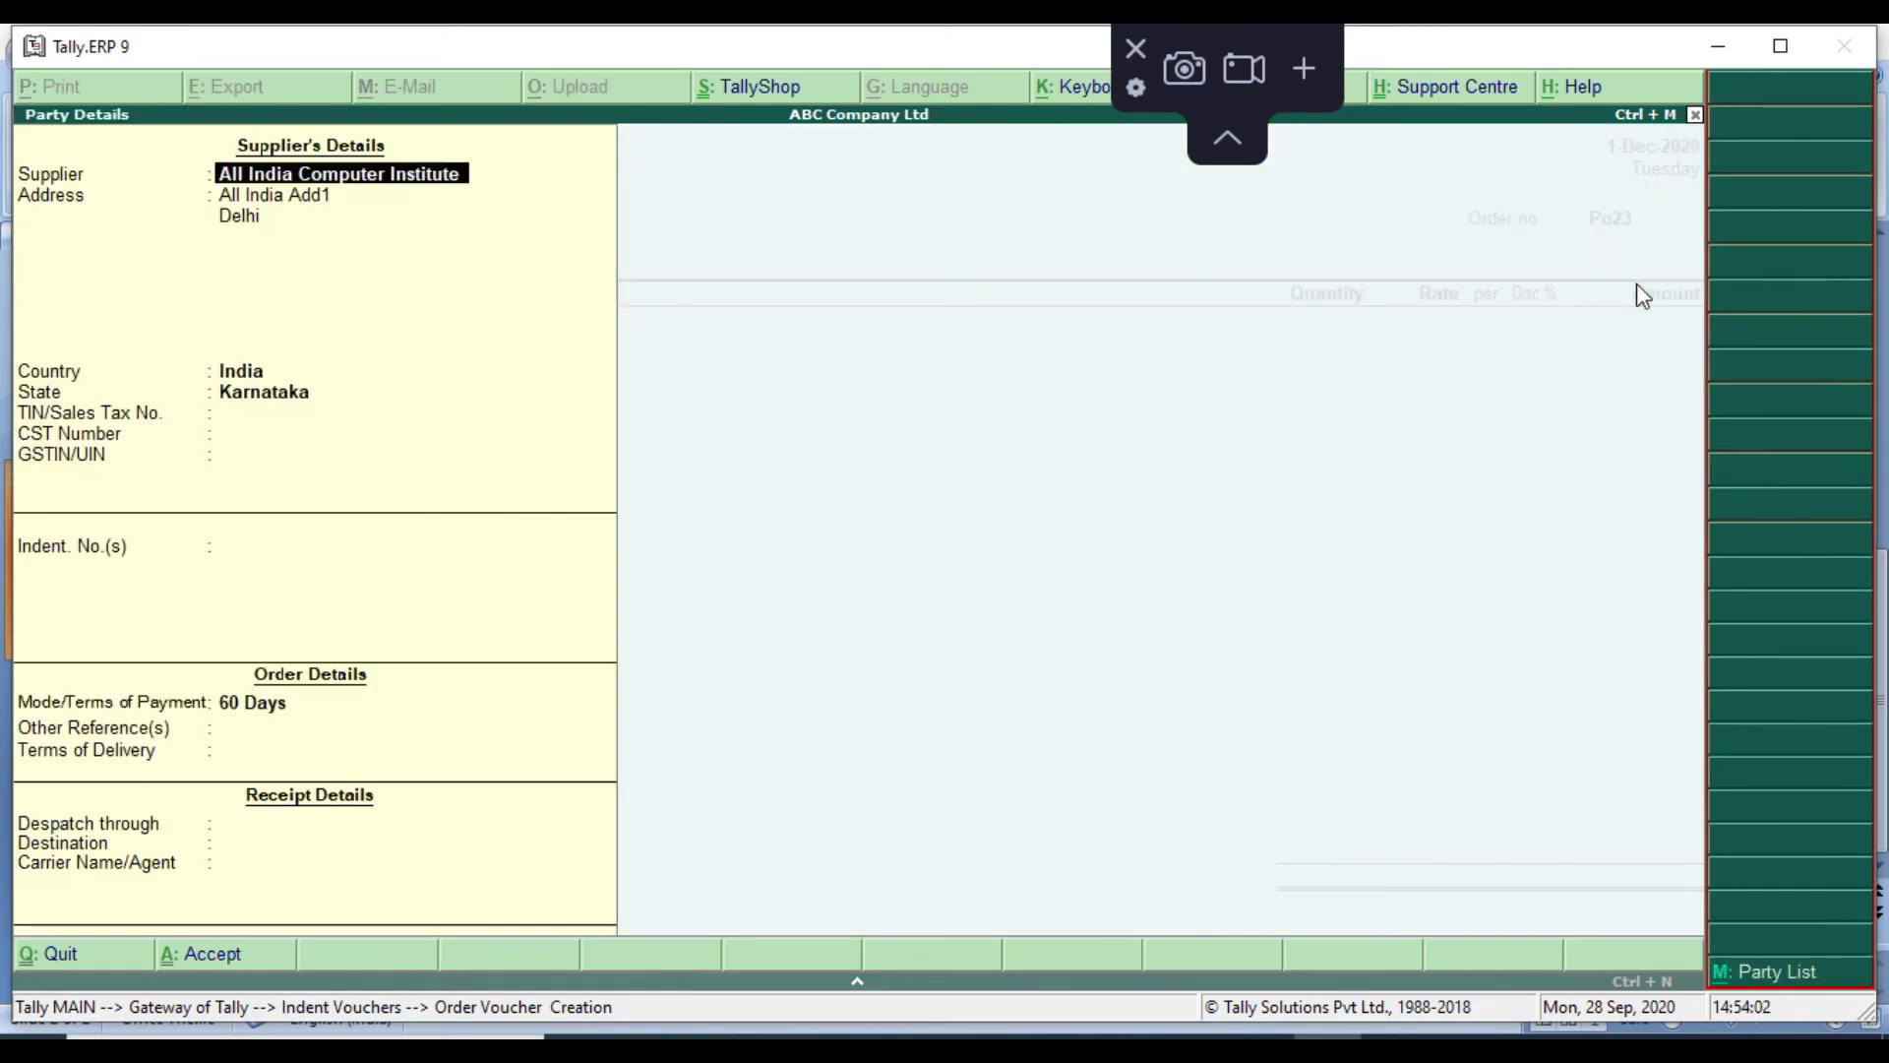
pyautogui.press('Return')
pyautogui.press('Return')
pyautogui.press('Return')
pyautogui.press('Return')
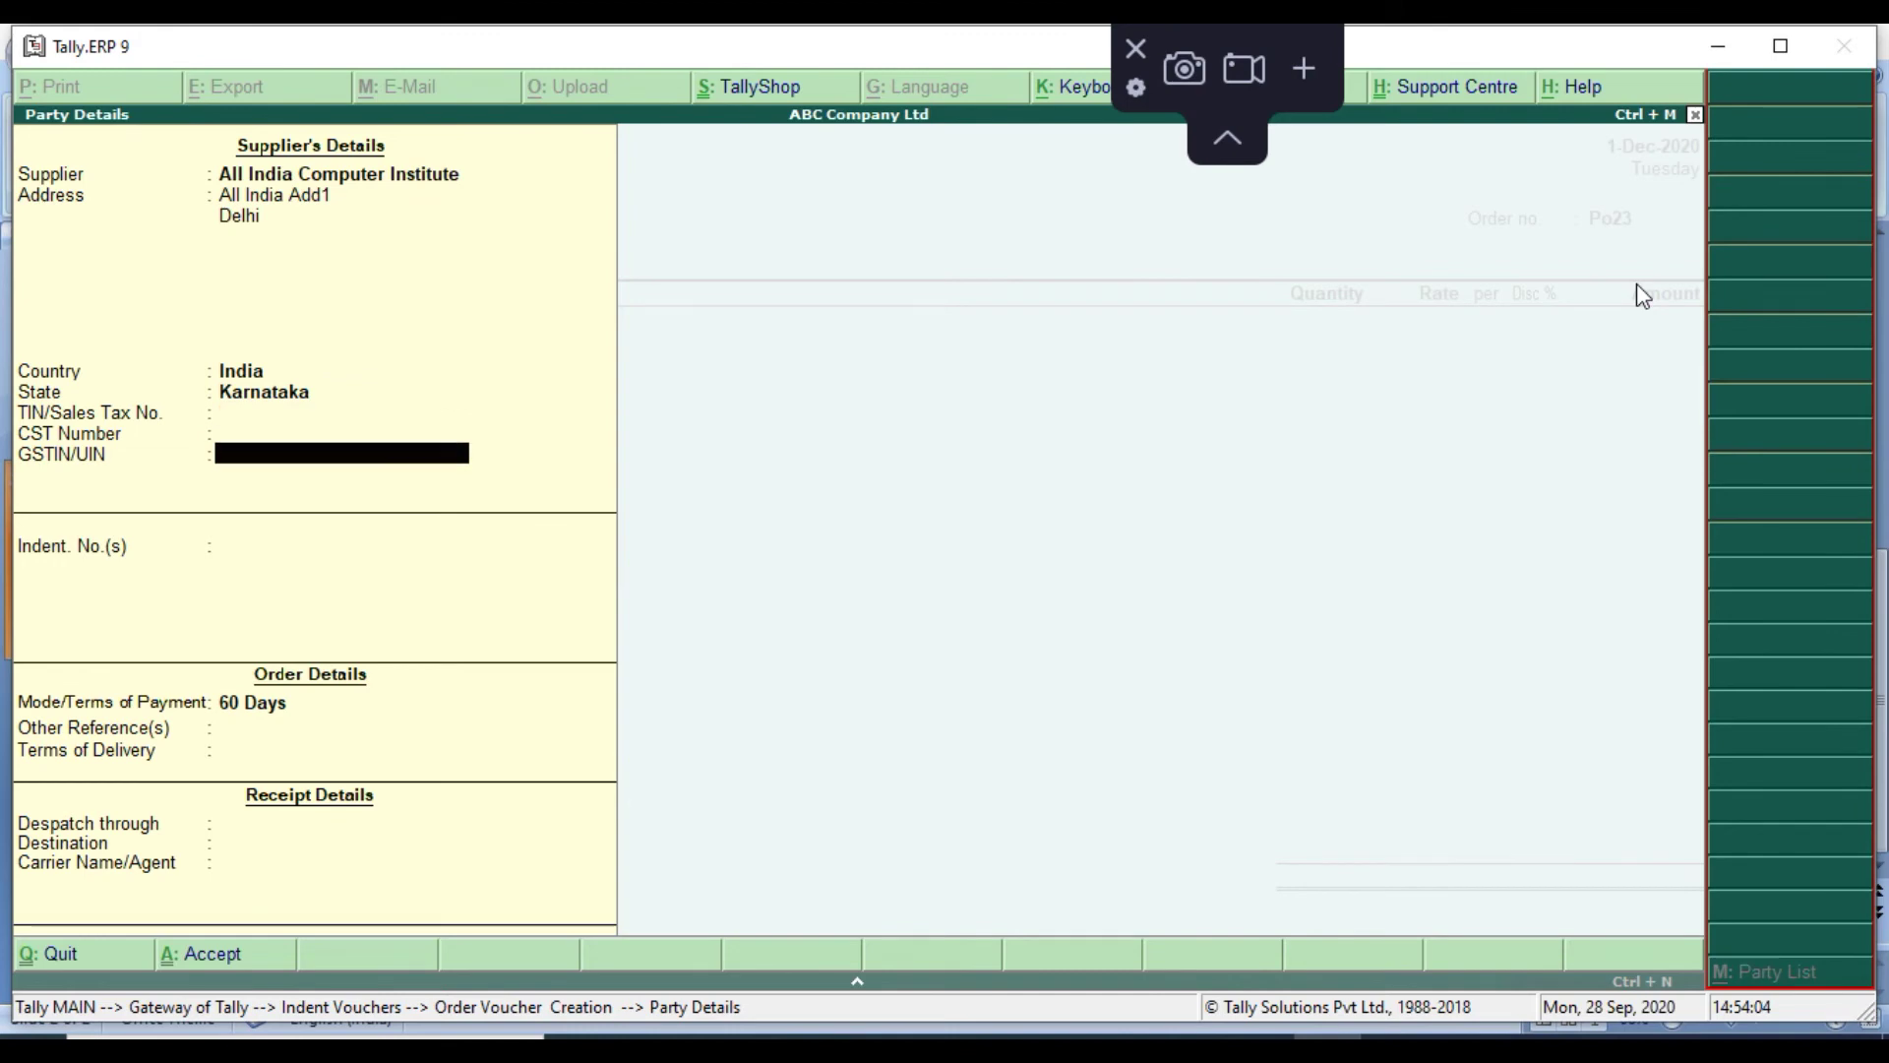
# Link indent number 5 to order Po23 and keep the 60 Days payment terms
pyautogui.press('Return')
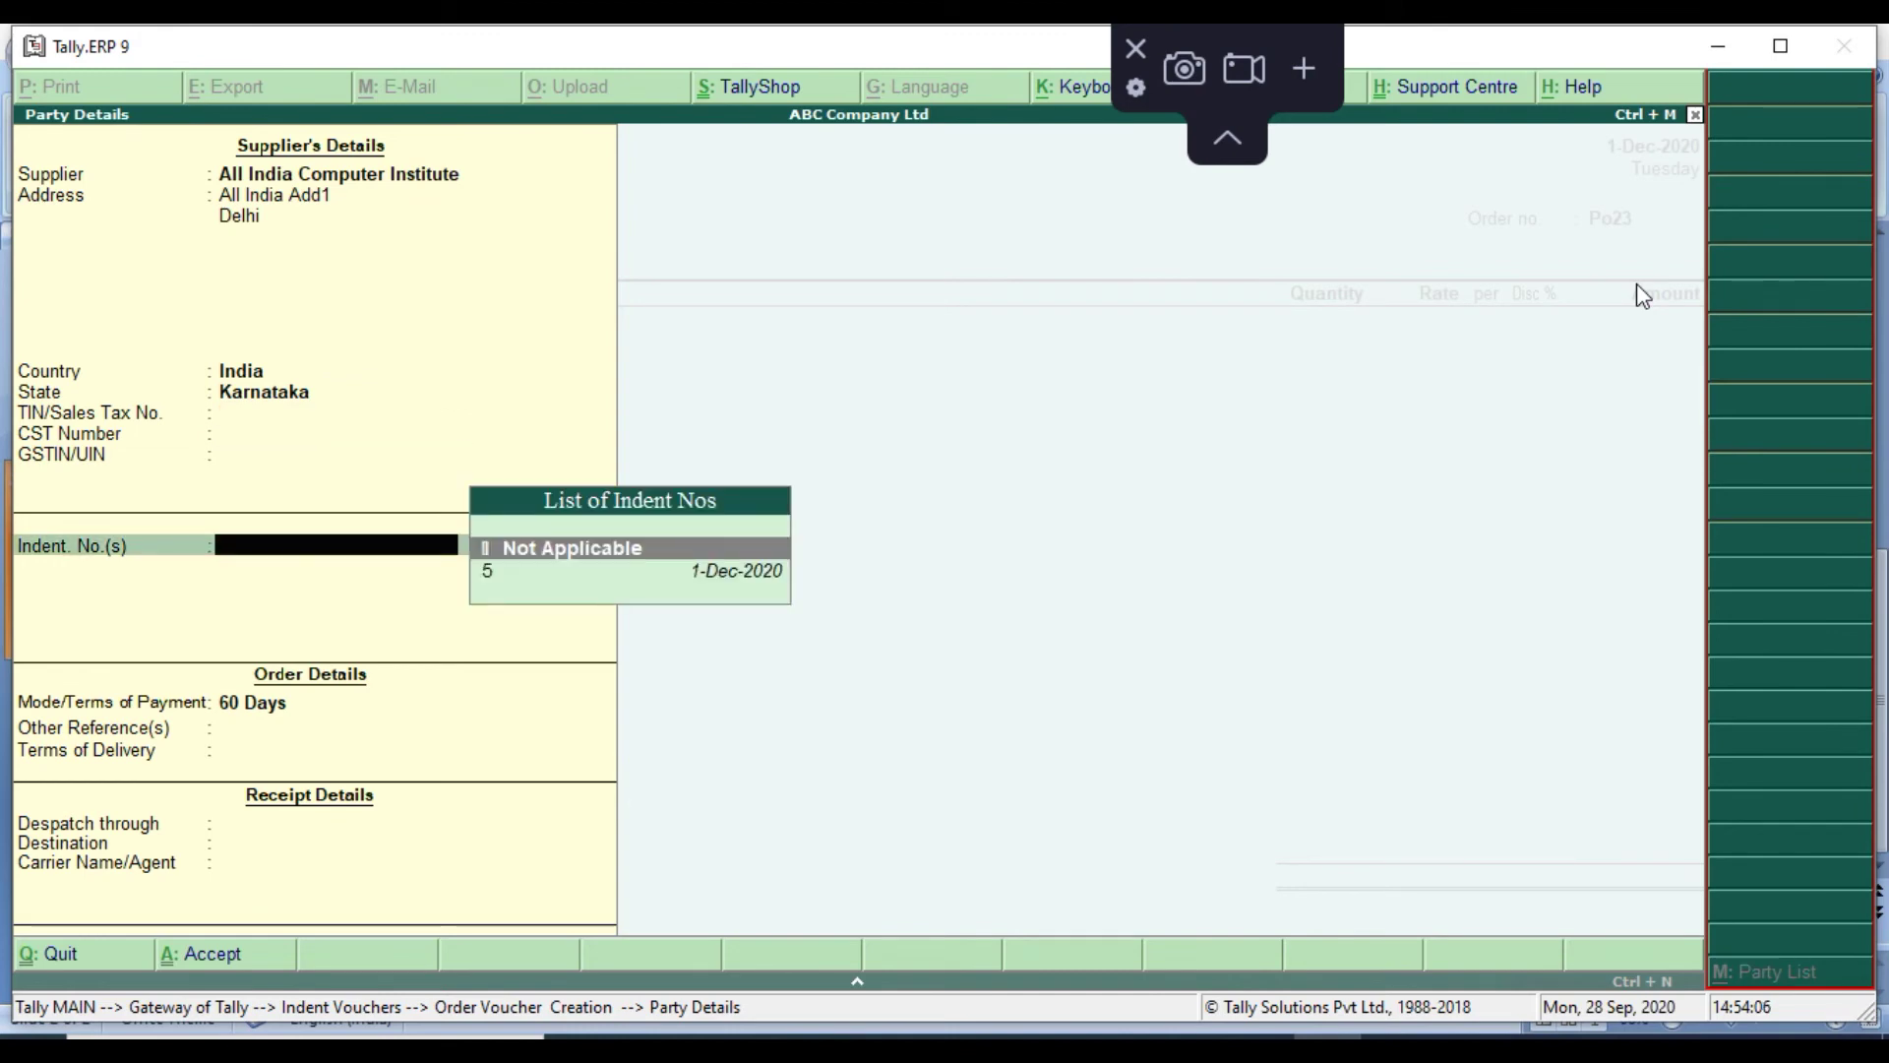
pyautogui.press('Down')
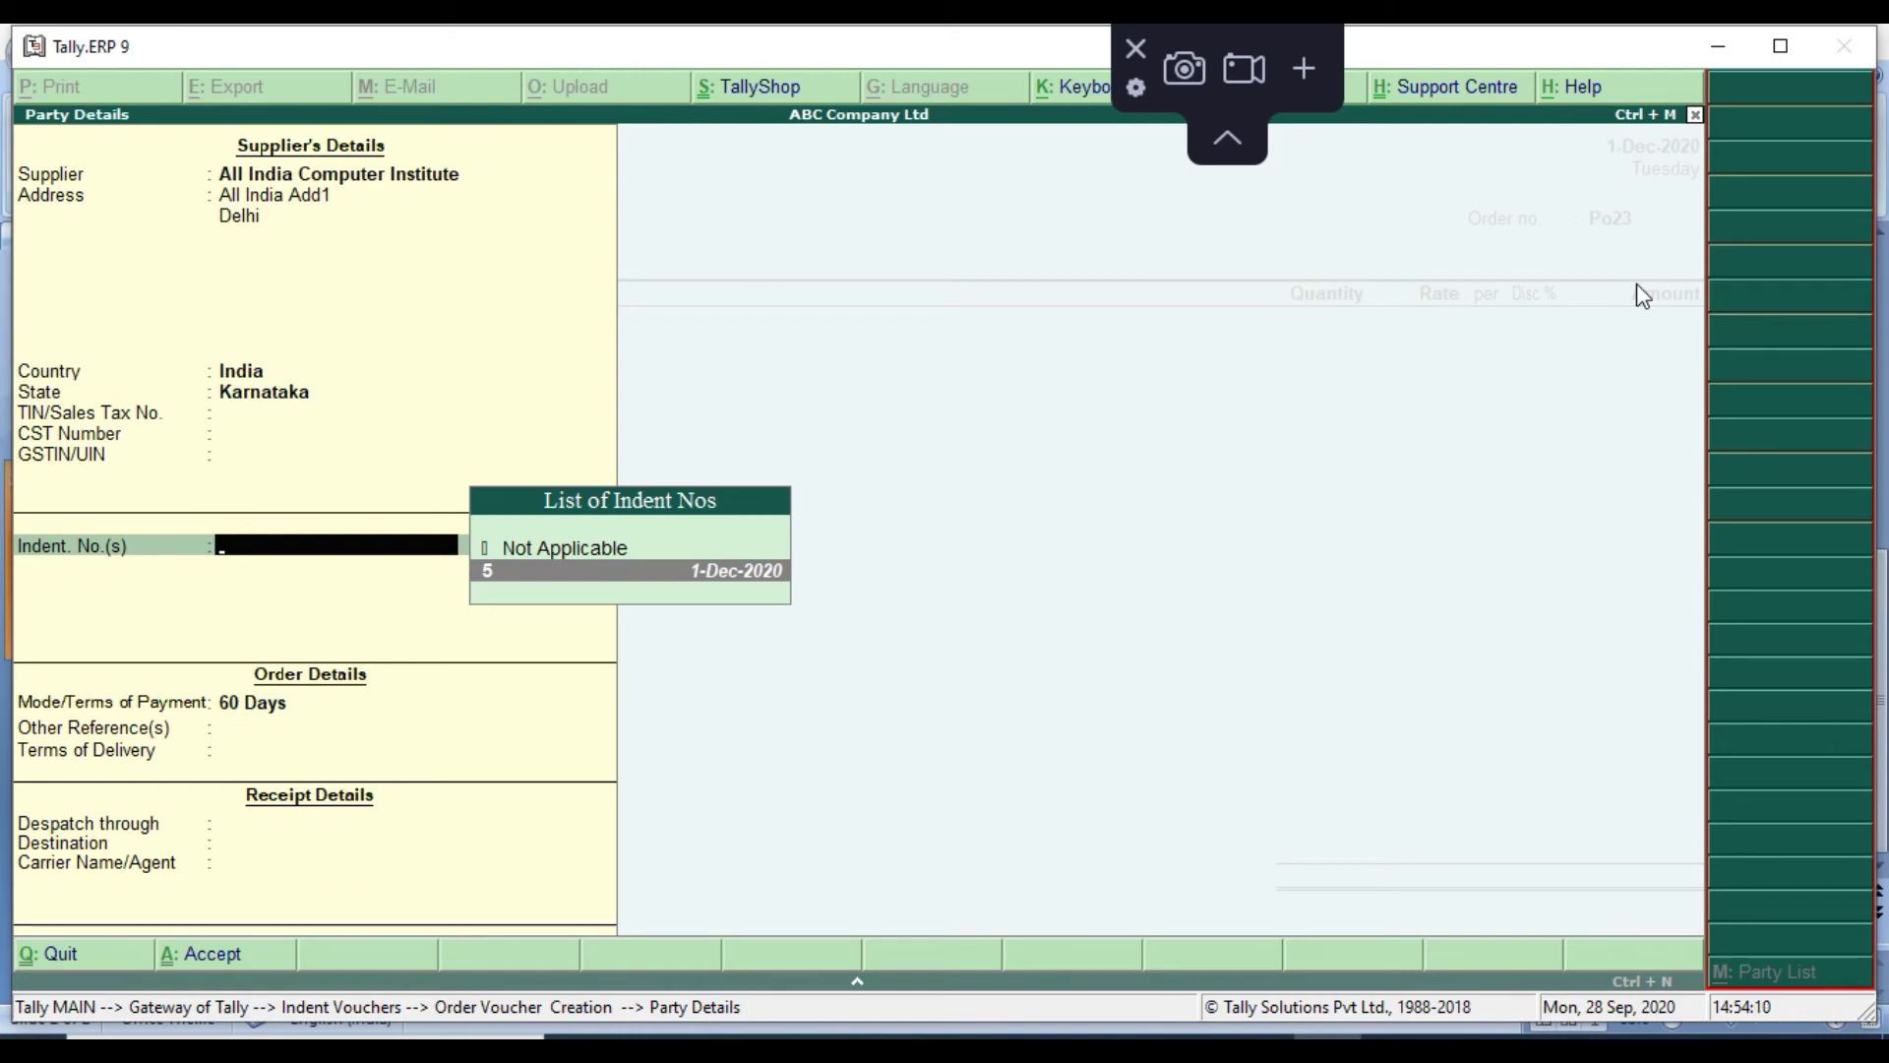
pyautogui.press('Return')
pyautogui.press('Return')
pyautogui.press('Return')
pyautogui.press('Return')
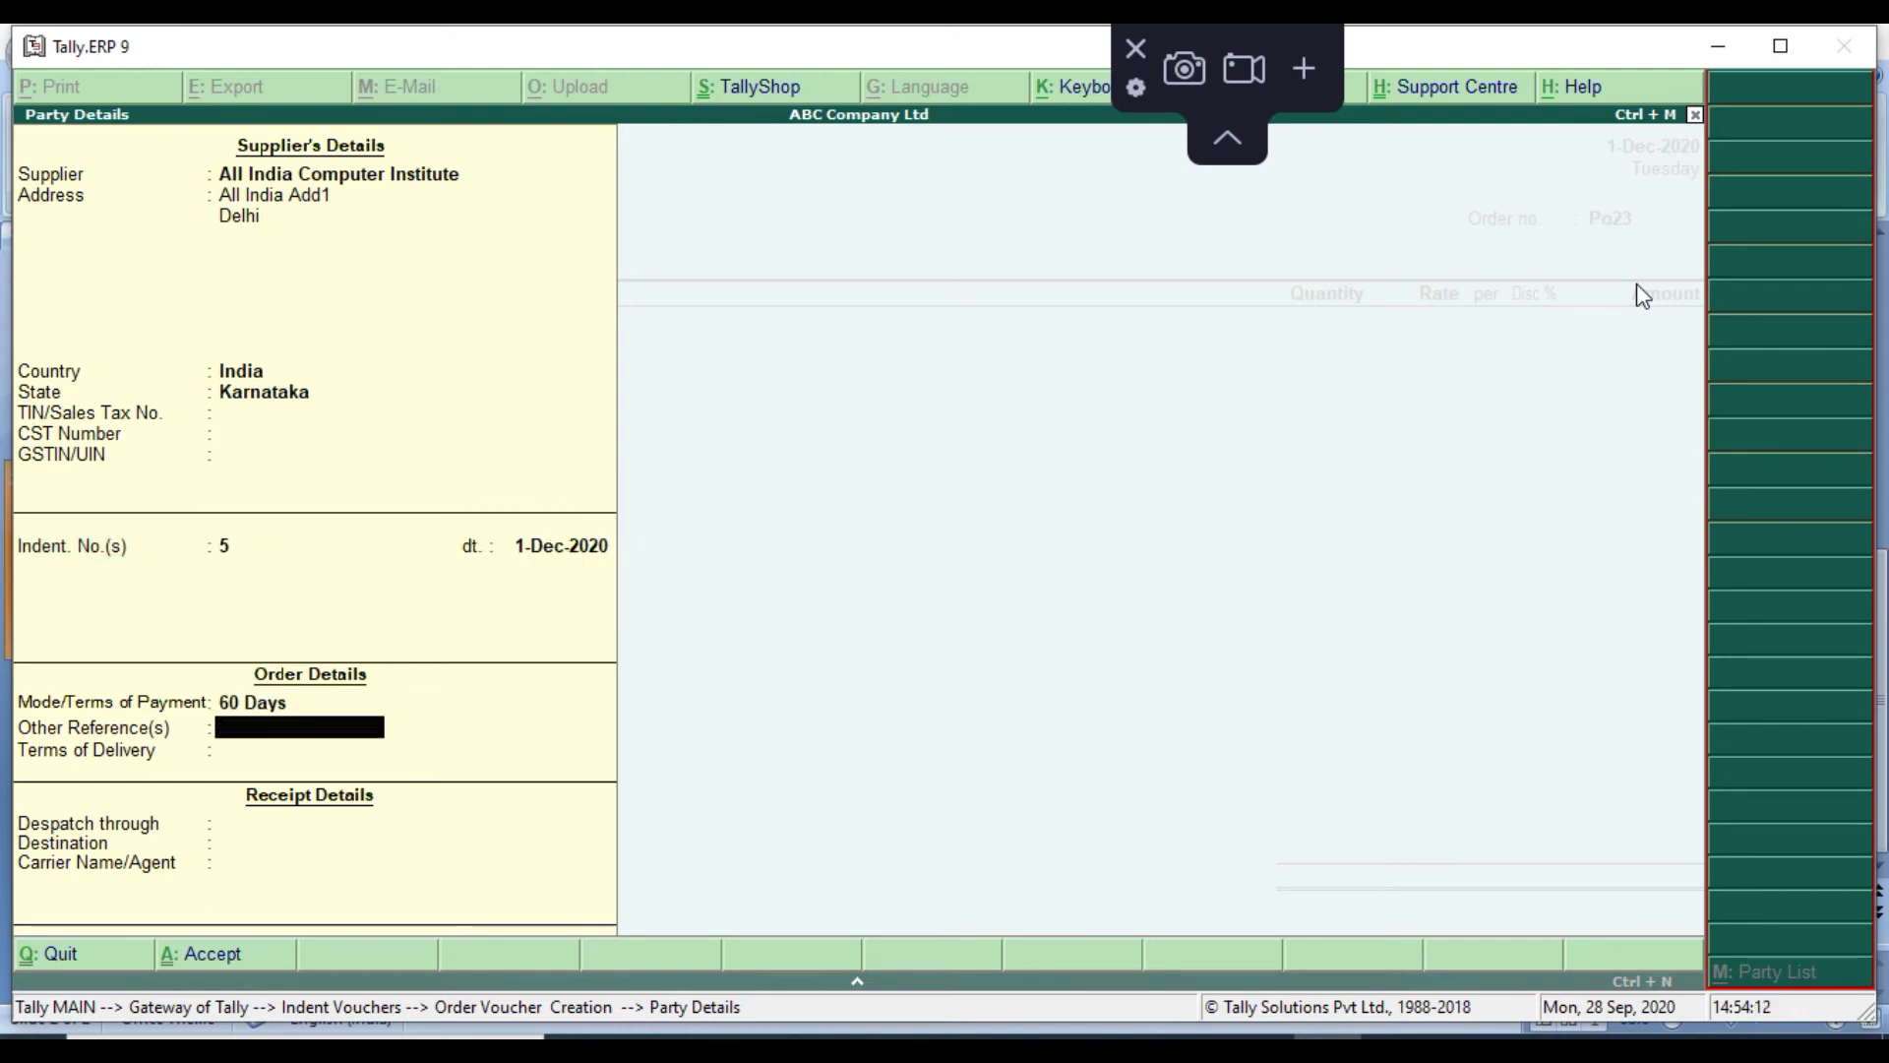
pyautogui.press('Return')
pyautogui.press('Return')
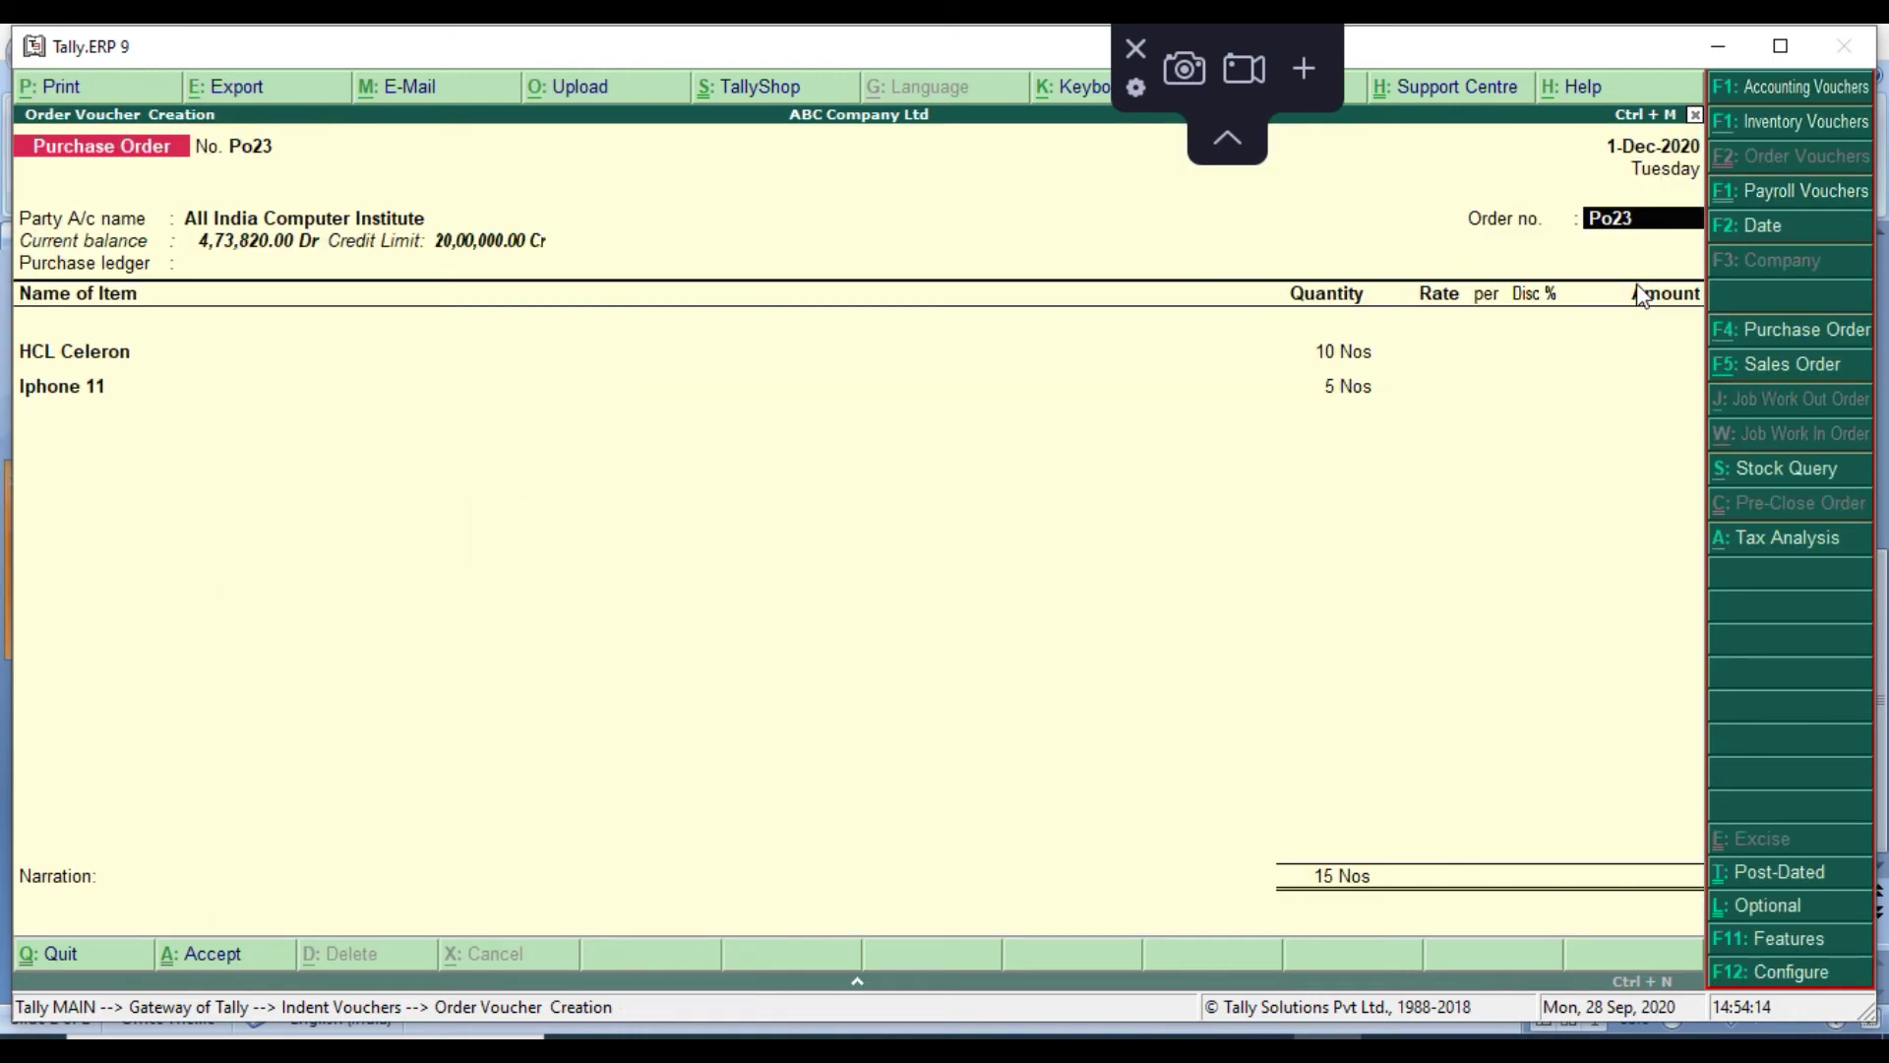
# Choose Purchase as the ledger of Po23 and allocate 10 Nos of HCL Celeron at 14,000.00, due 1-Dec-2020
pyautogui.press('Down')
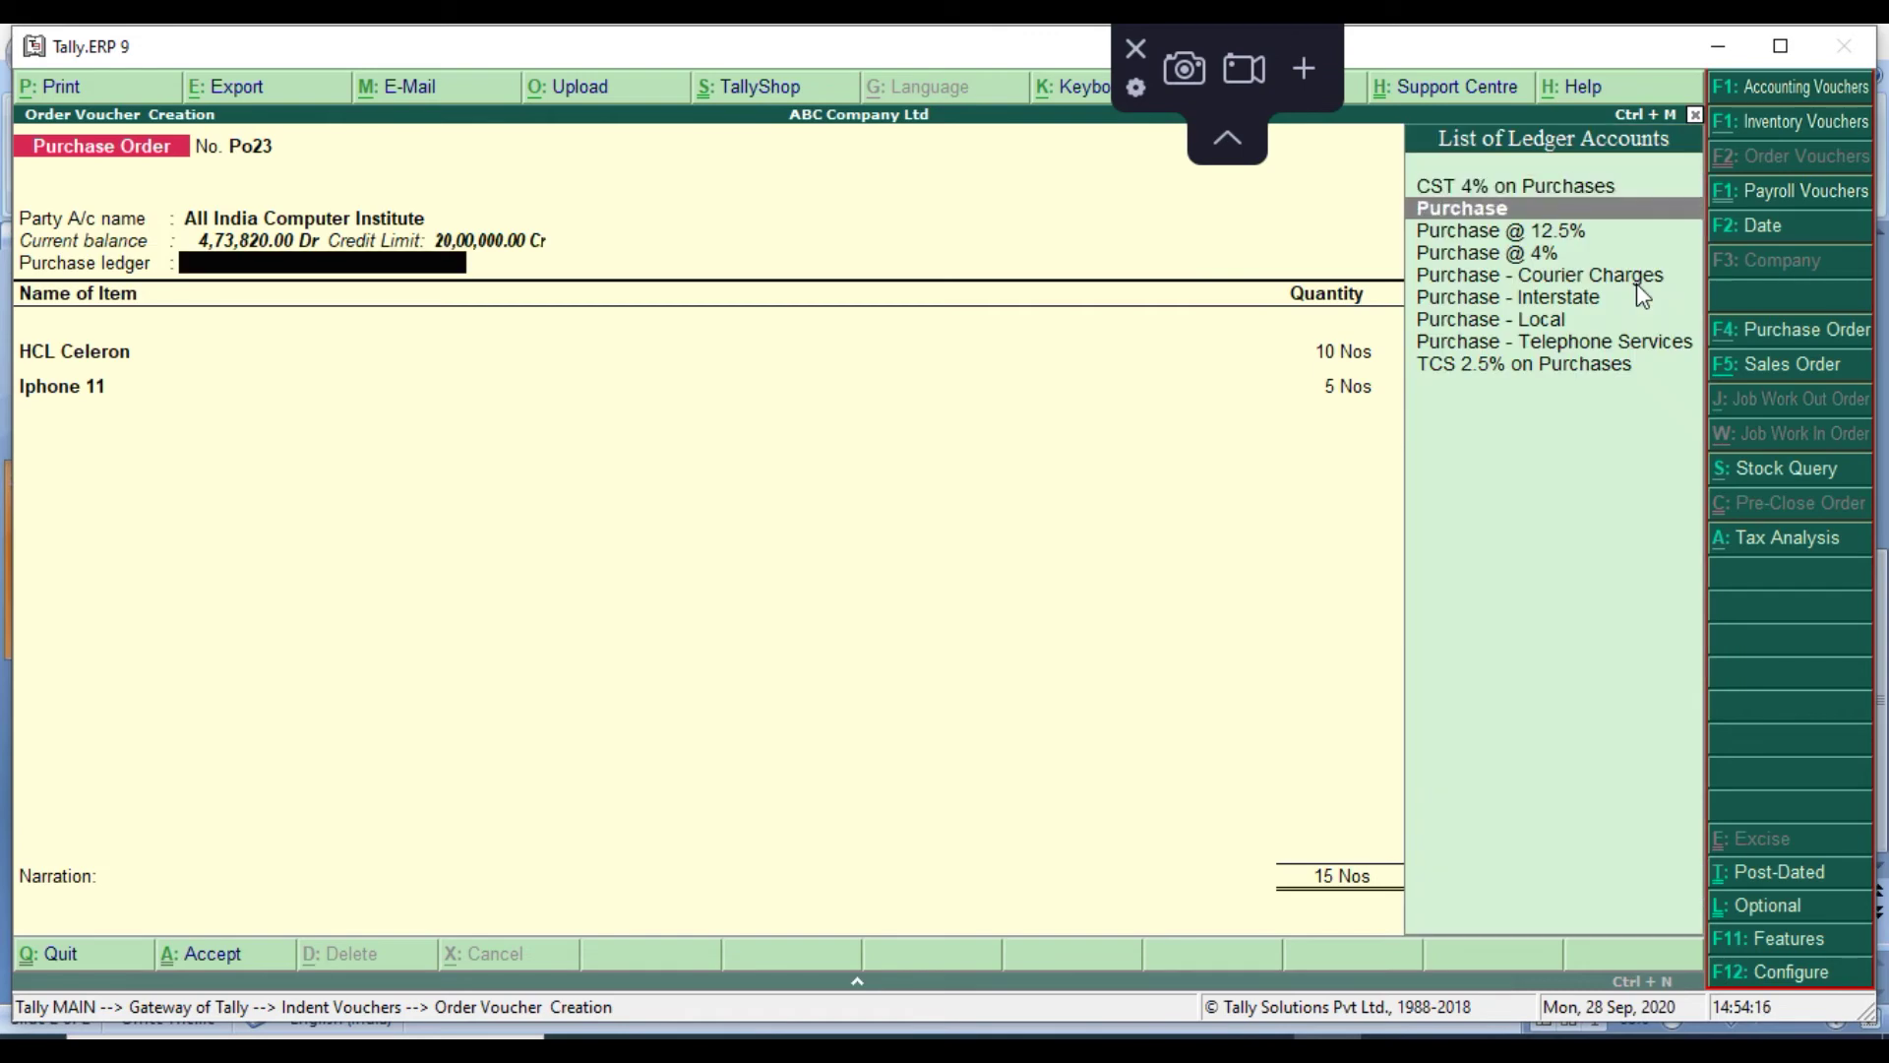
pyautogui.press('Return')
pyautogui.press('Return')
pyautogui.press('Return')
pyautogui.press('Return')
pyautogui.press('Return')
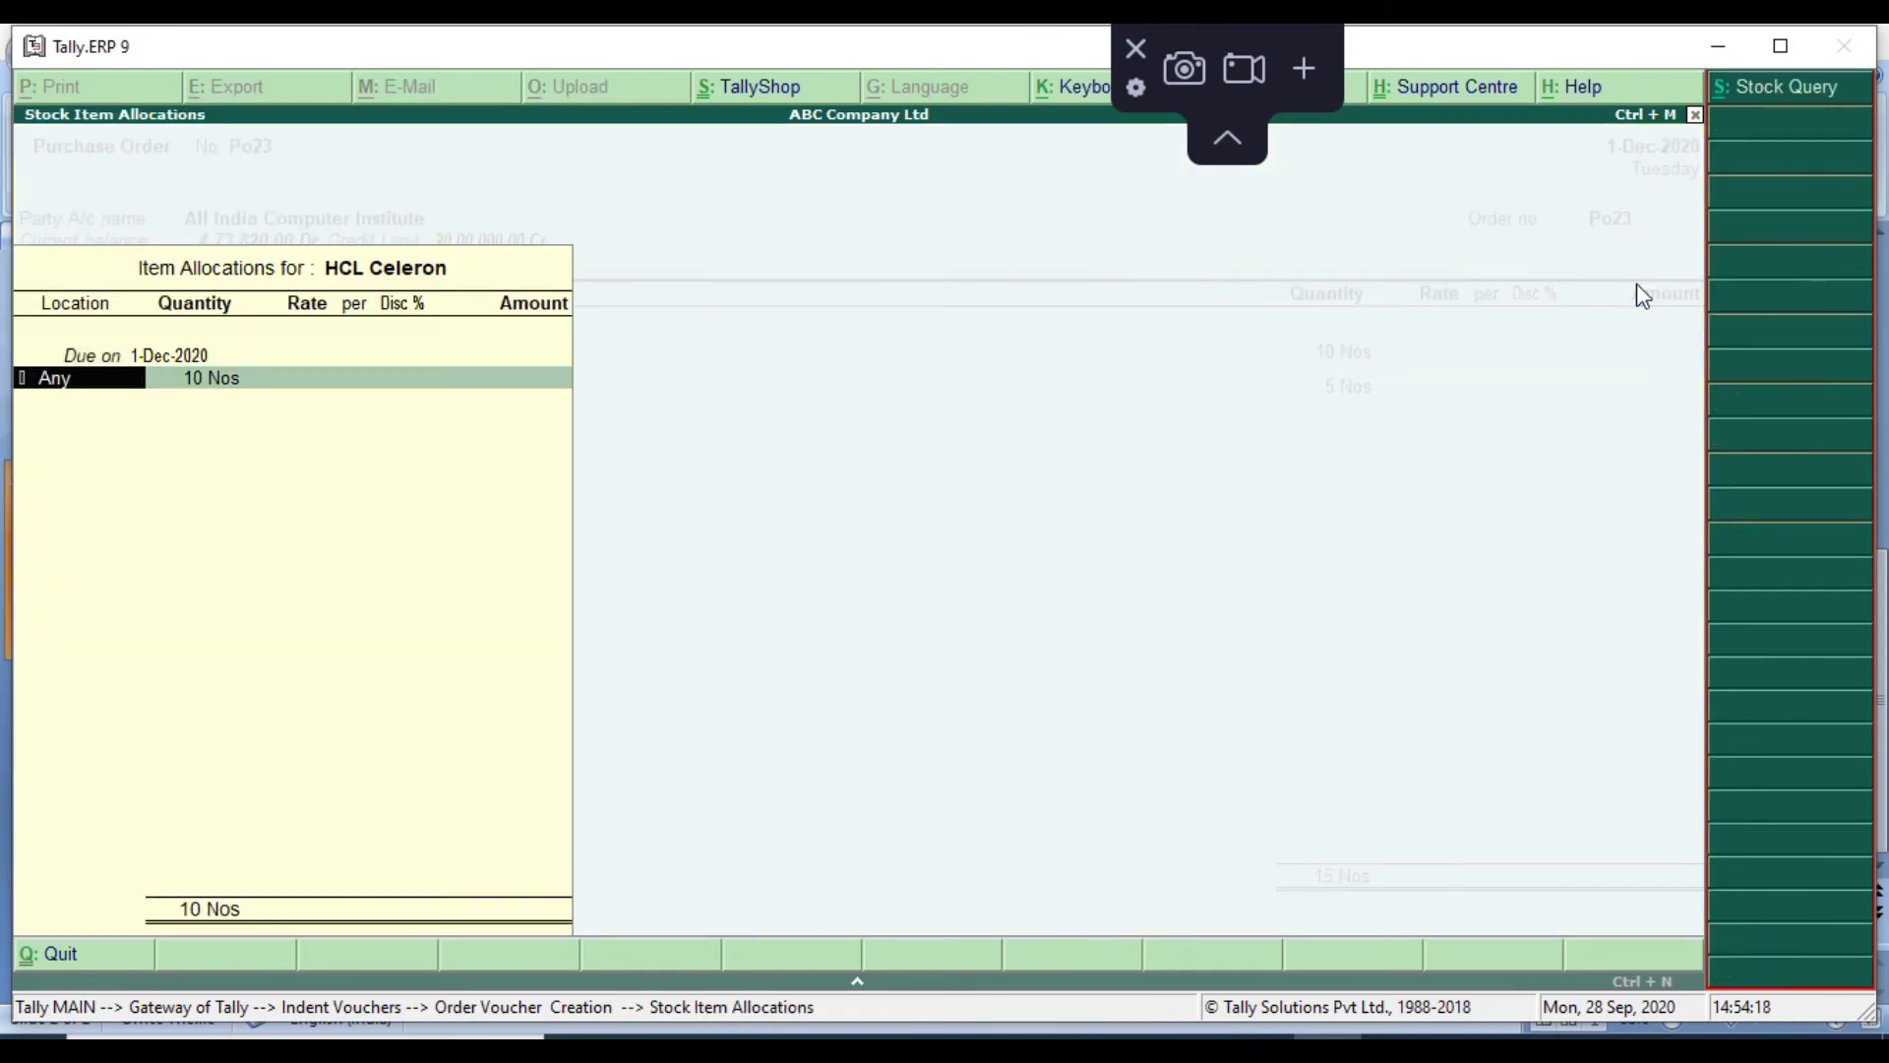
pyautogui.press('Return')
pyautogui.press('Return')
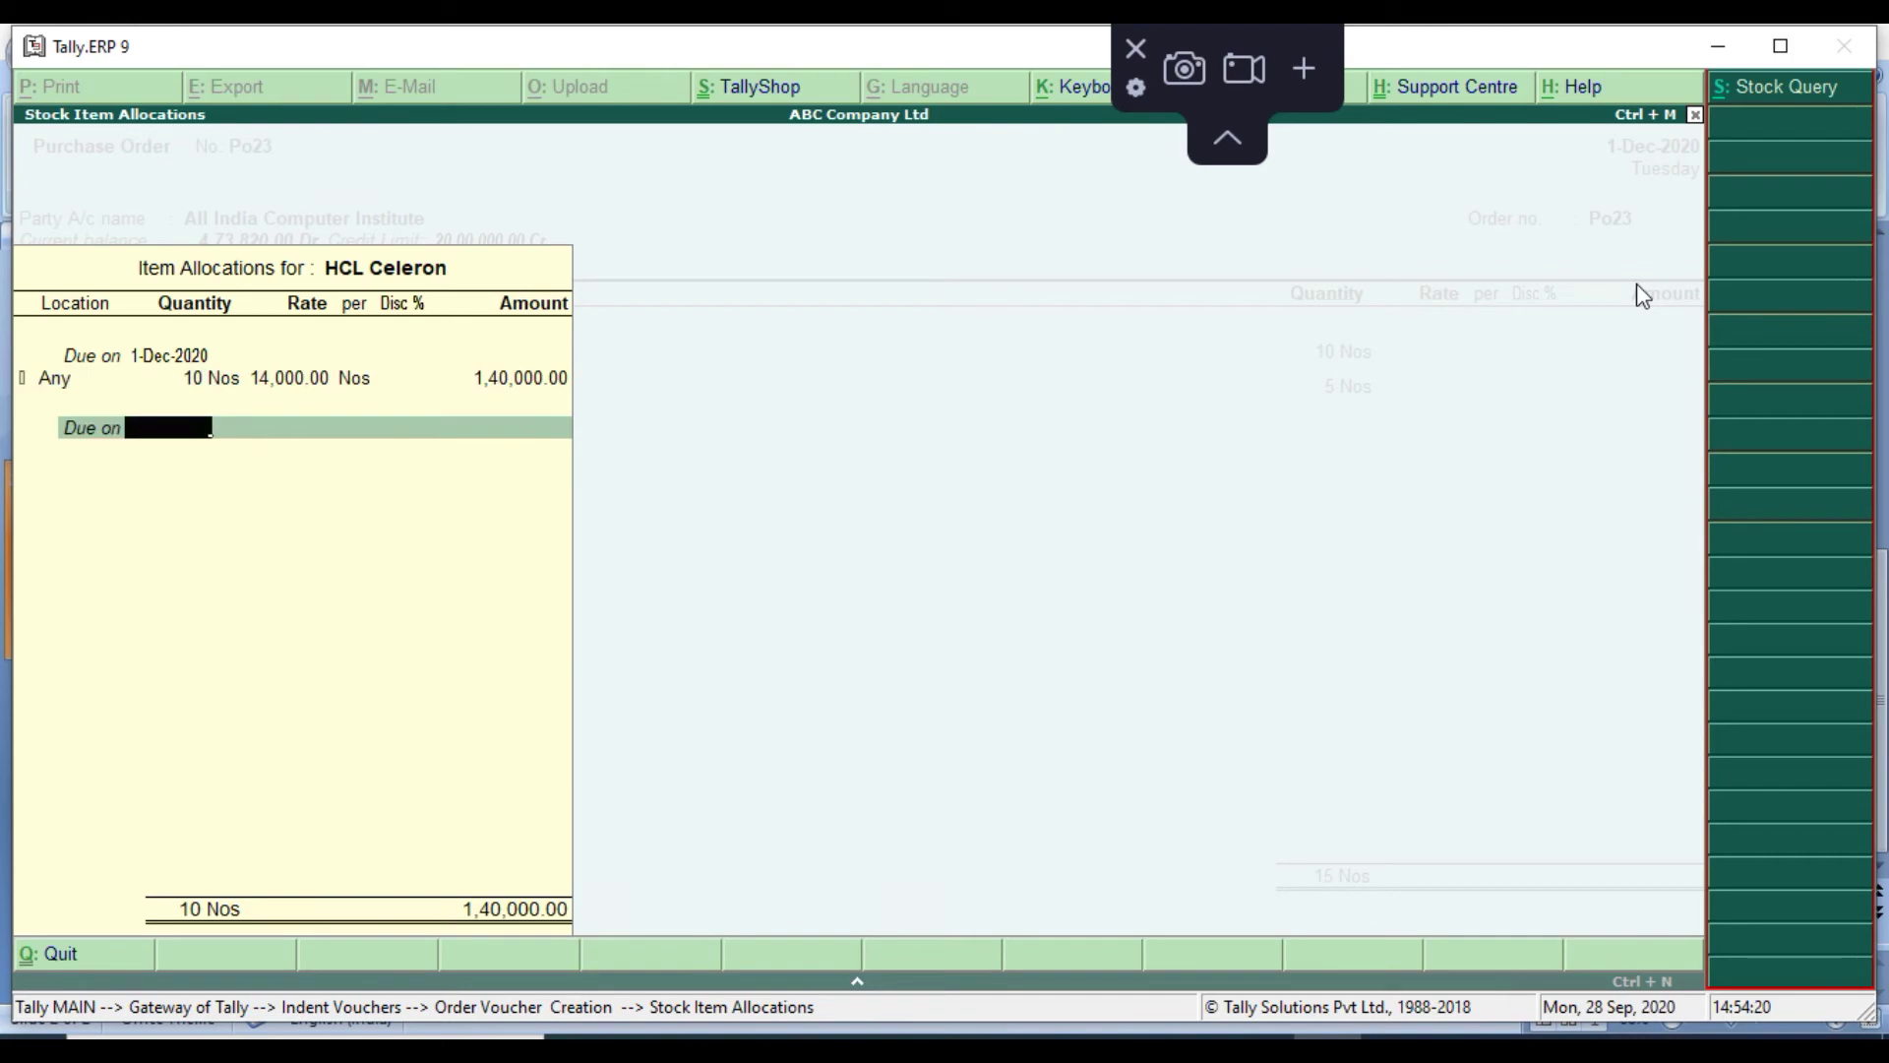
pyautogui.press('Return')
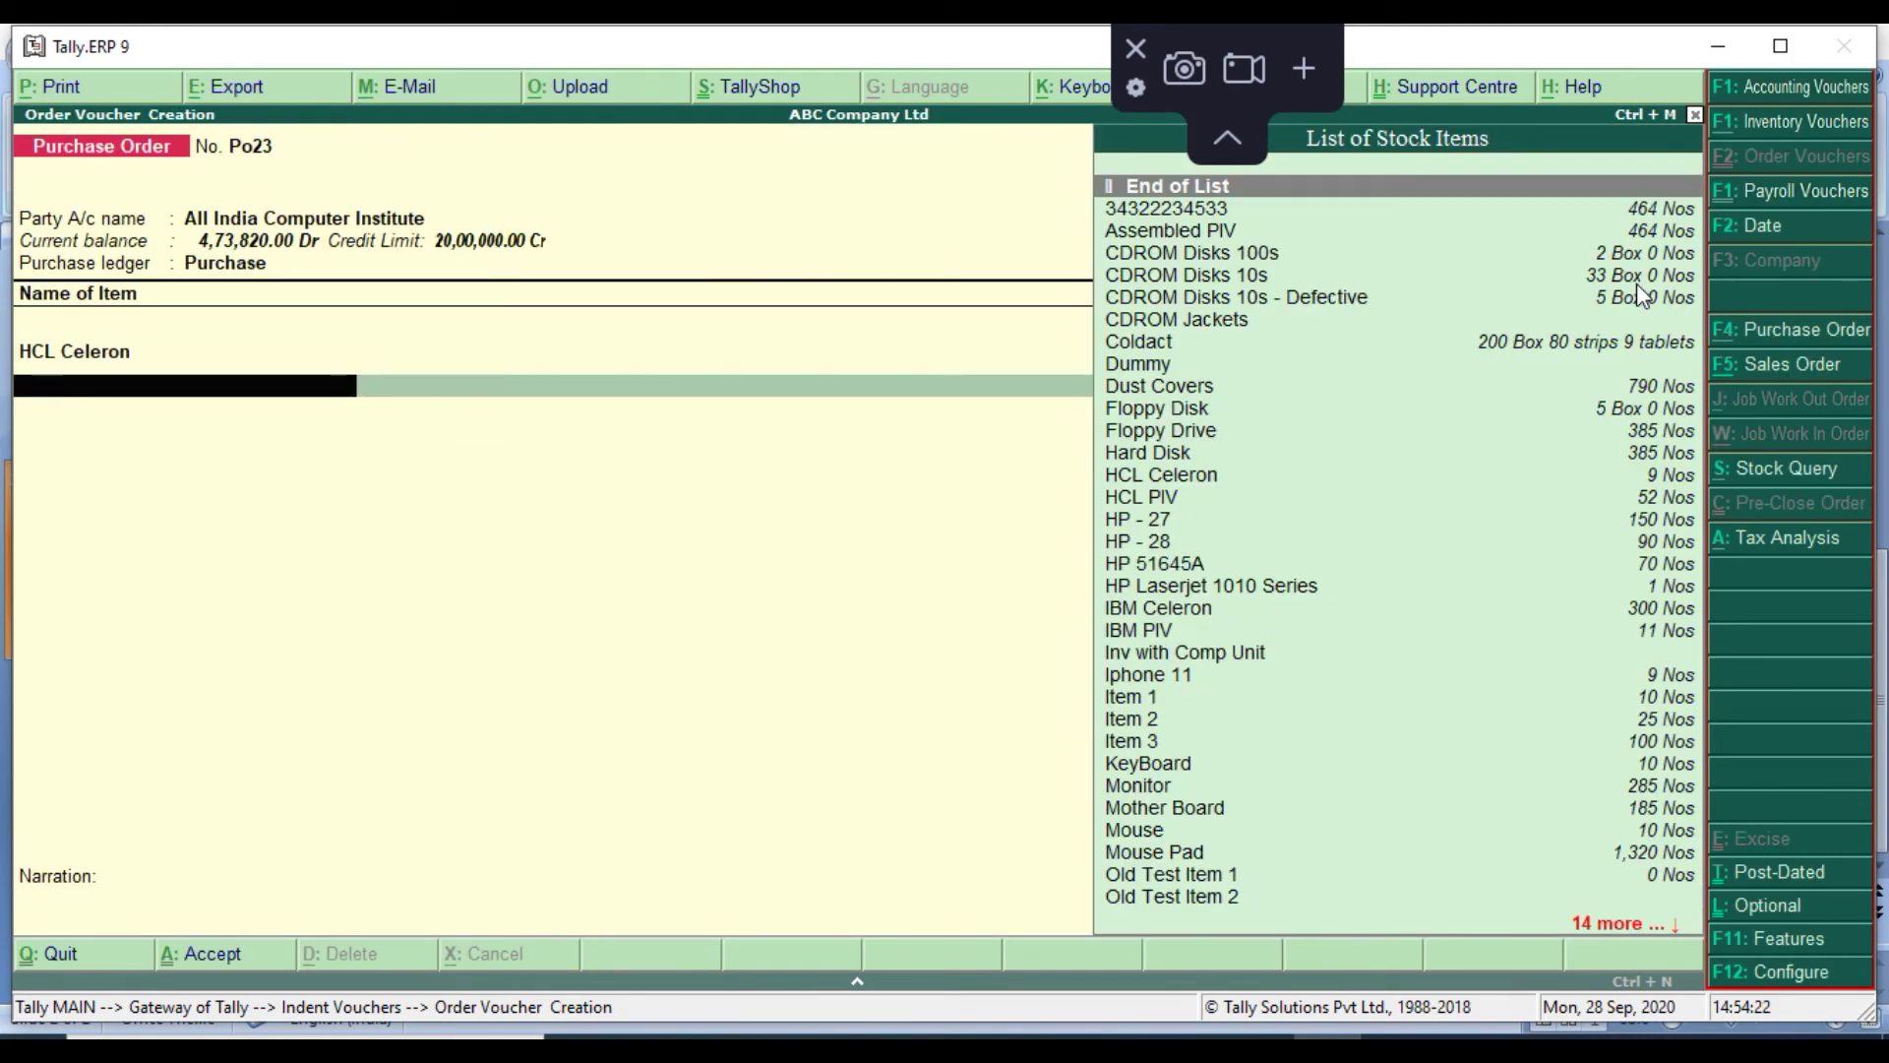
# End the item list of Po23 after HCL Celeron, leaving out Iphone 11, and save the order
pyautogui.press('Return')
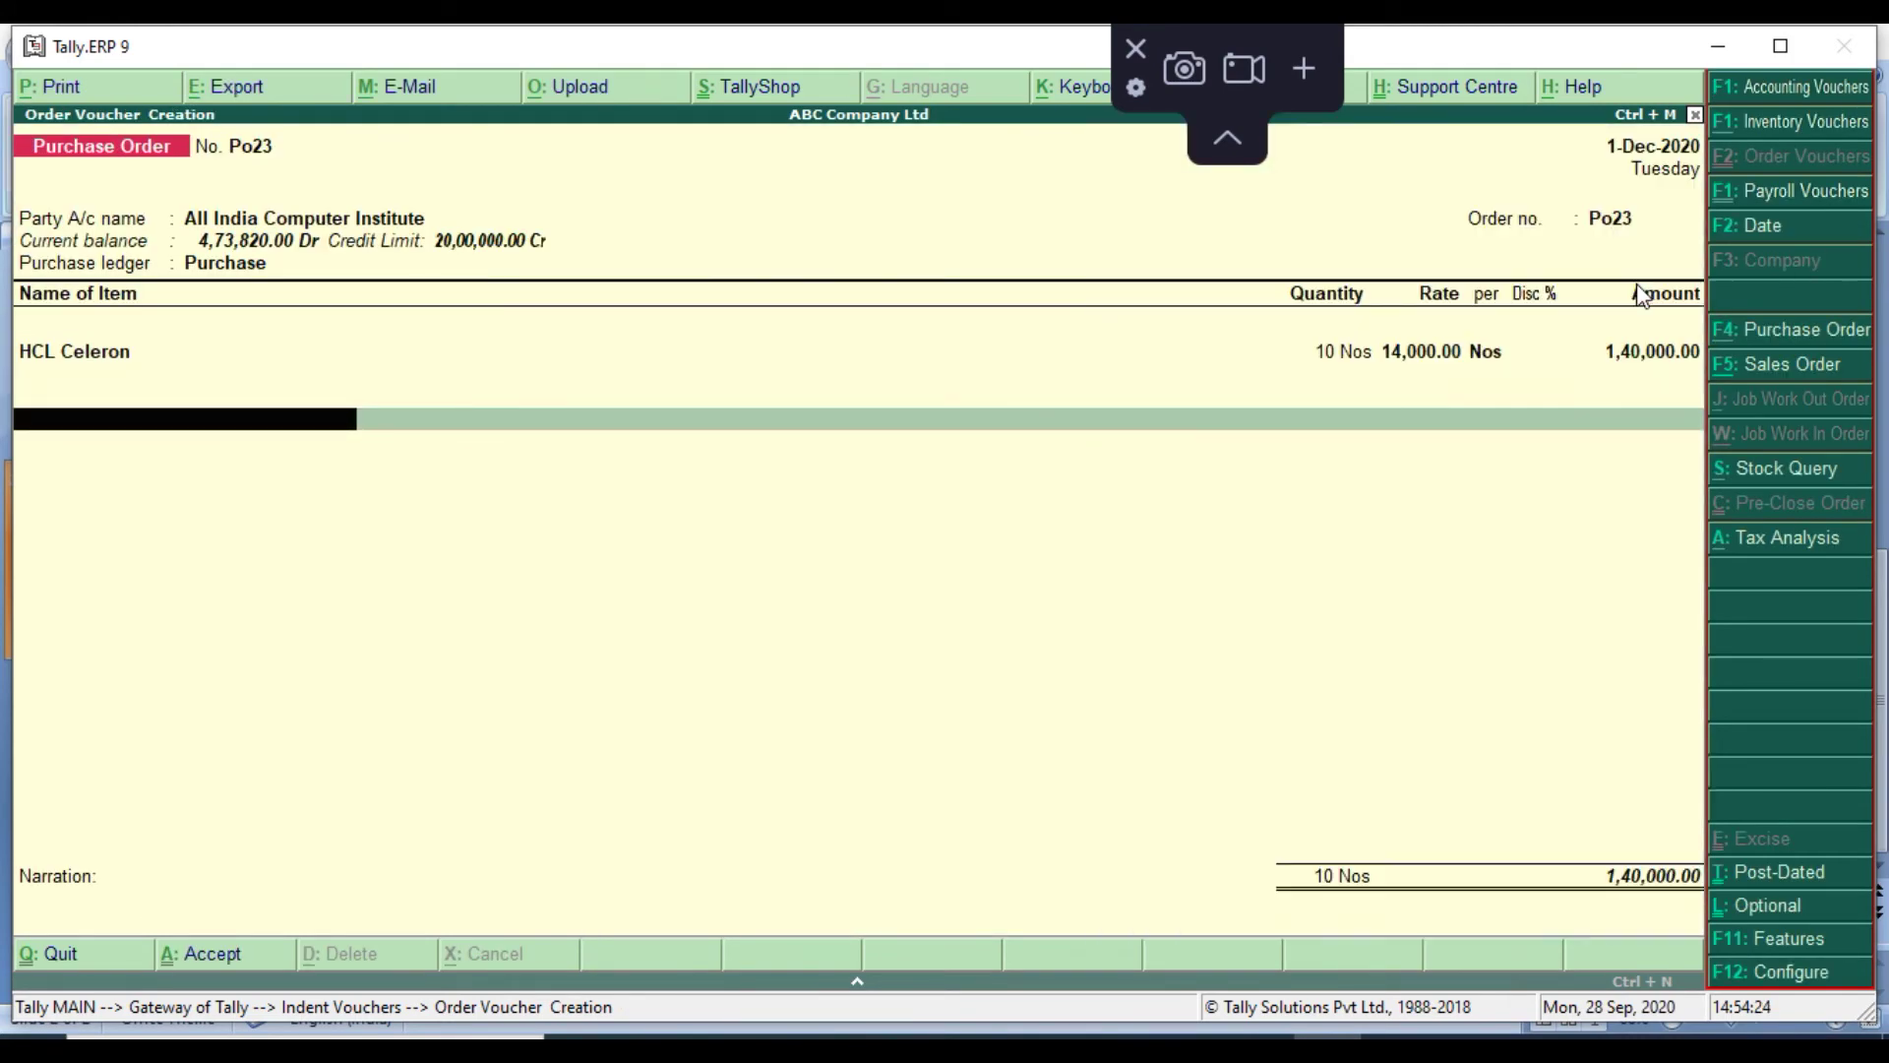
pyautogui.press('Return')
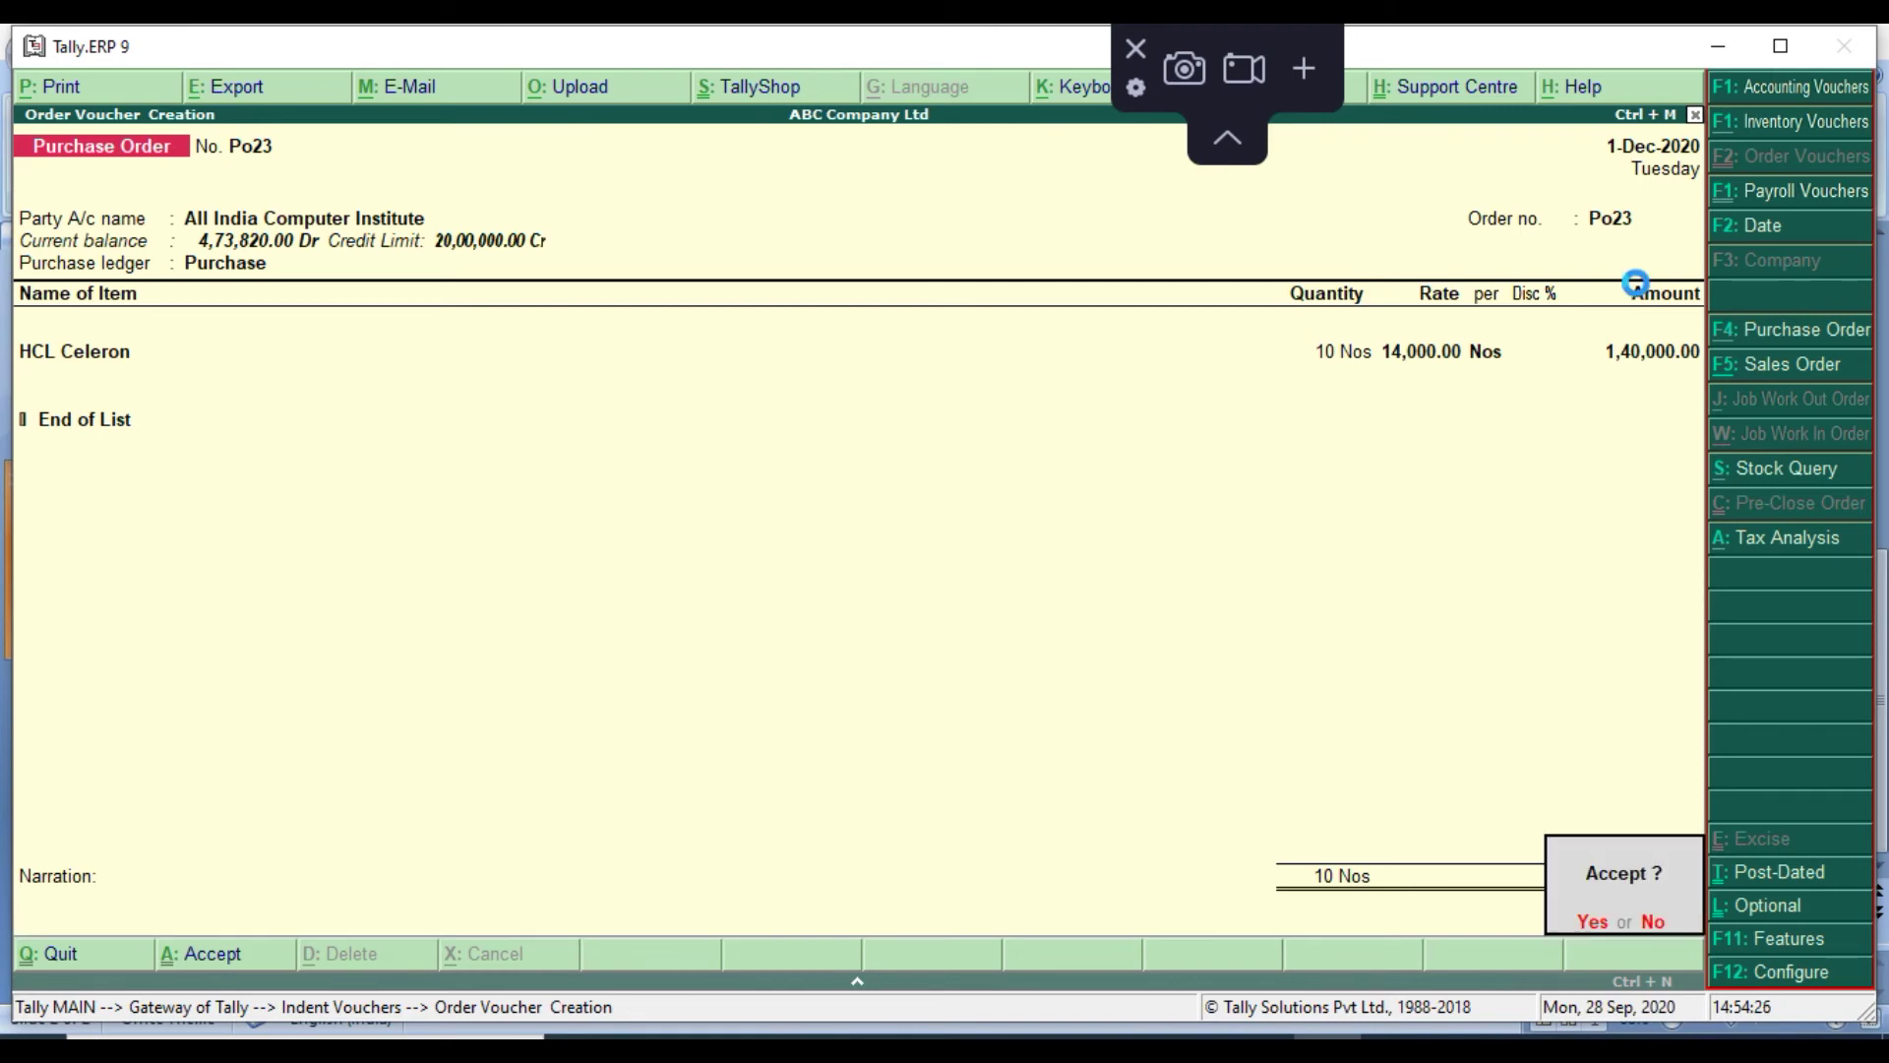
pyautogui.press('Return')
pyautogui.press('Escape')
# Open the Pending Indent report and examine the remaining line of indent 5 in detail
pyautogui.press('Down')
pyautogui.press('Down')
pyautogui.press('Down')
pyautogui.press('Up')
pyautogui.press('Down')
pyautogui.press('Return')
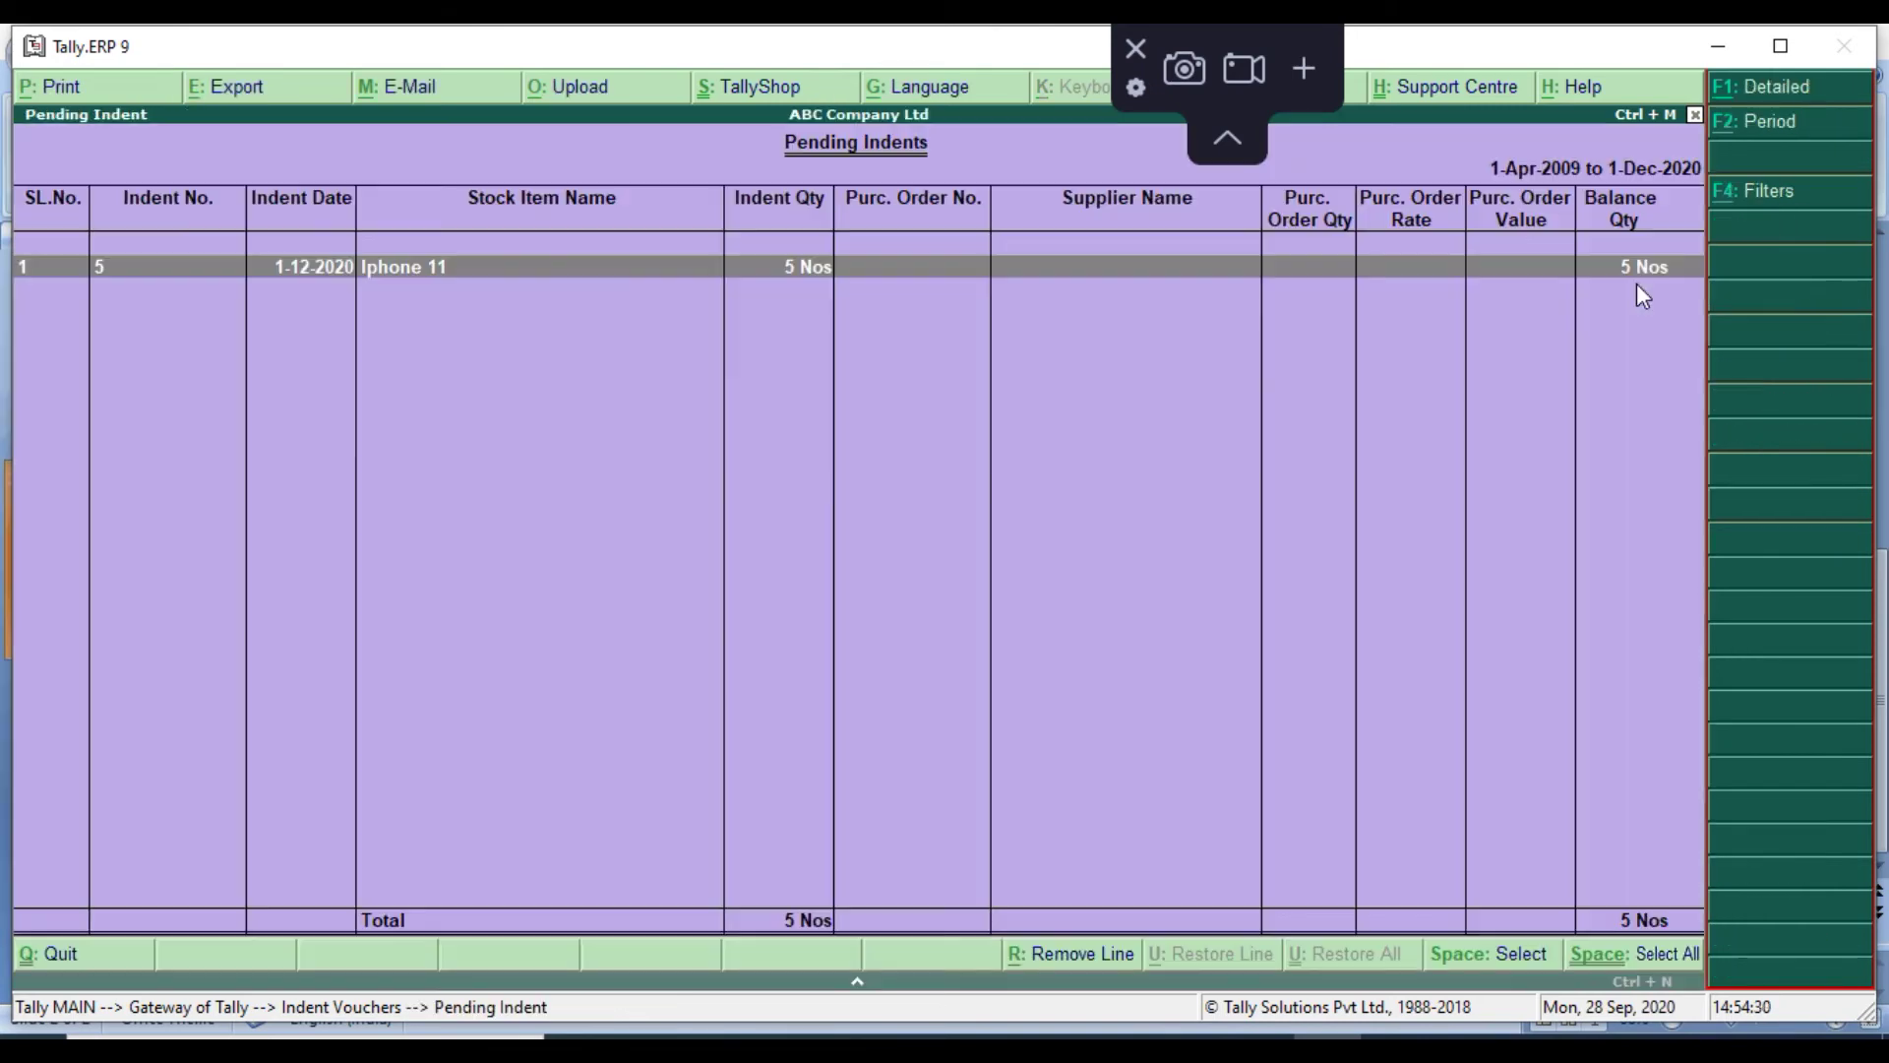
pyautogui.press('F1')
pyautogui.press('Escape')
# Open the All Indent report, toggle its detail and examine the ordered and balance quantities of indents 4 and 5
pyautogui.press('Down')
pyautogui.press('Return')
pyautogui.press('F1')
pyautogui.press('F1')
pyautogui.press('Down')
pyautogui.press('Down')
pyautogui.press('Down')
pyautogui.press('Up')
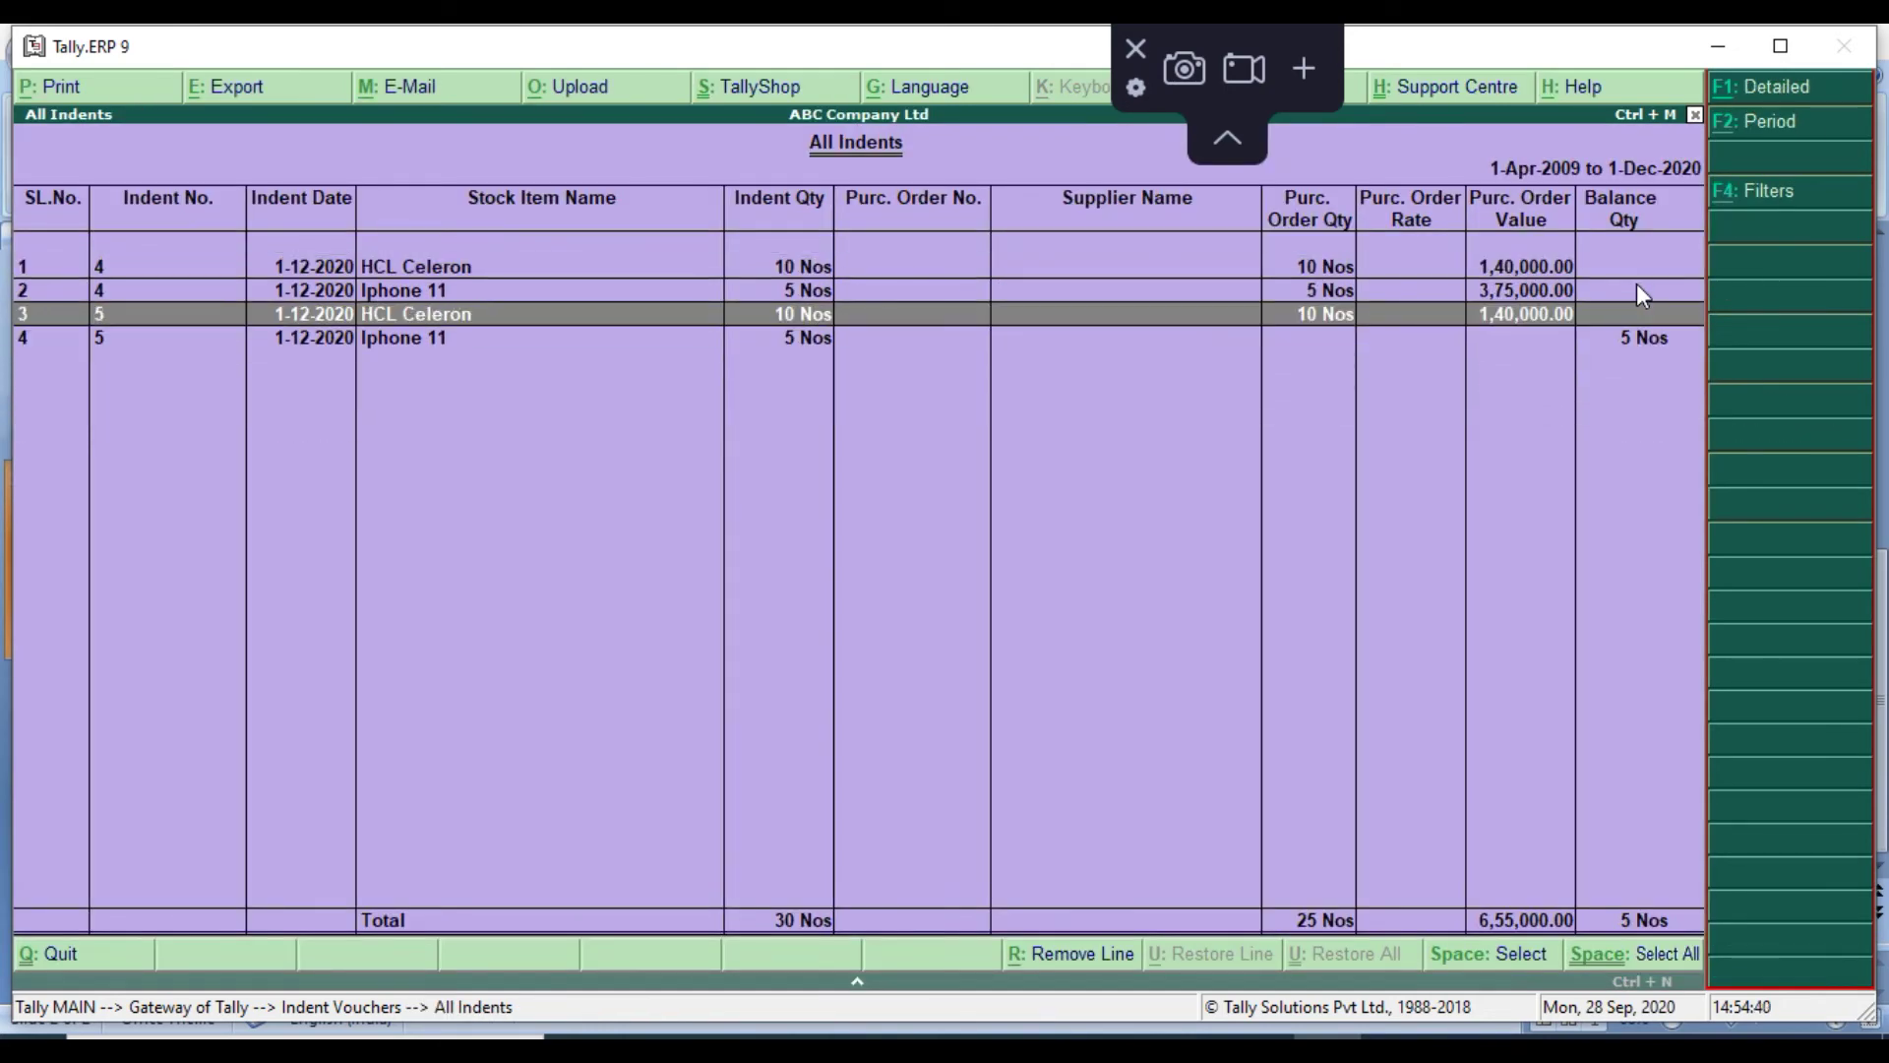
# Expand the All Indent report to examine the purchase order against HCL Celeron in indent 5, and recheck the Pending Indent report
pyautogui.press('space')
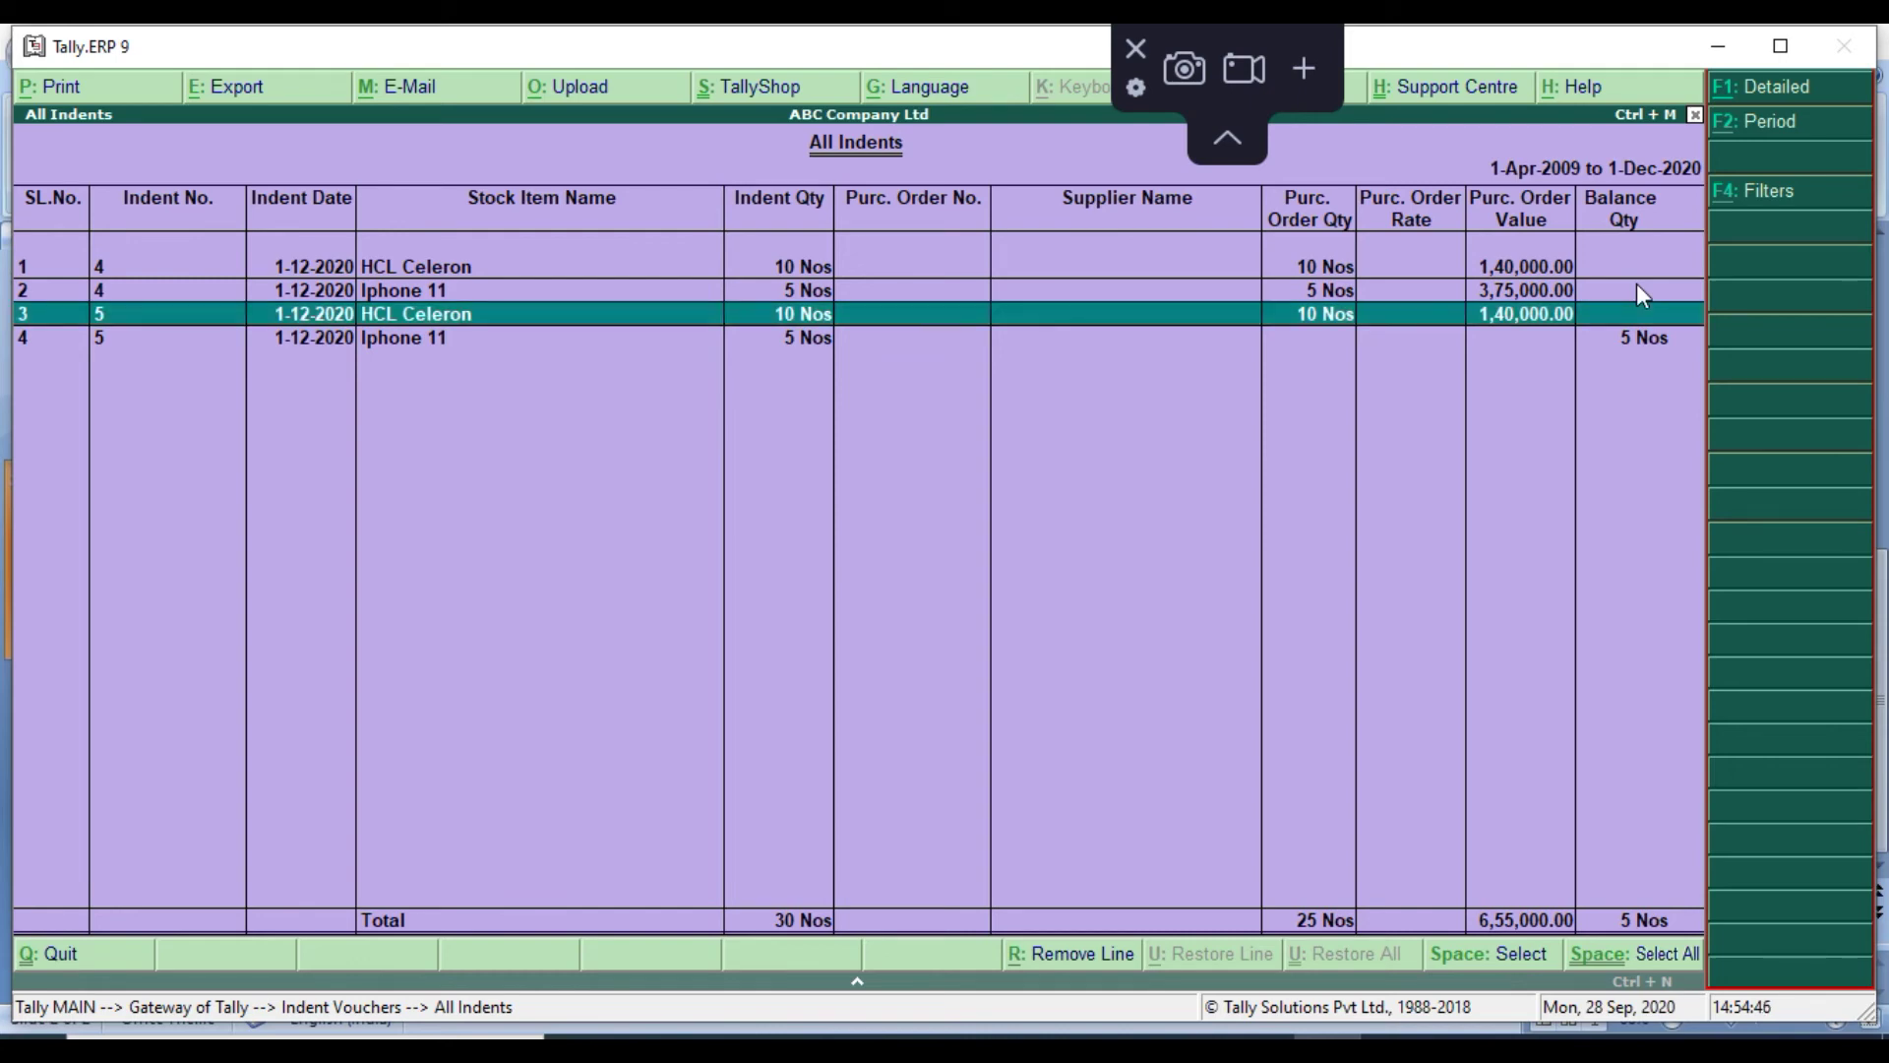
pyautogui.click(1742, 94)
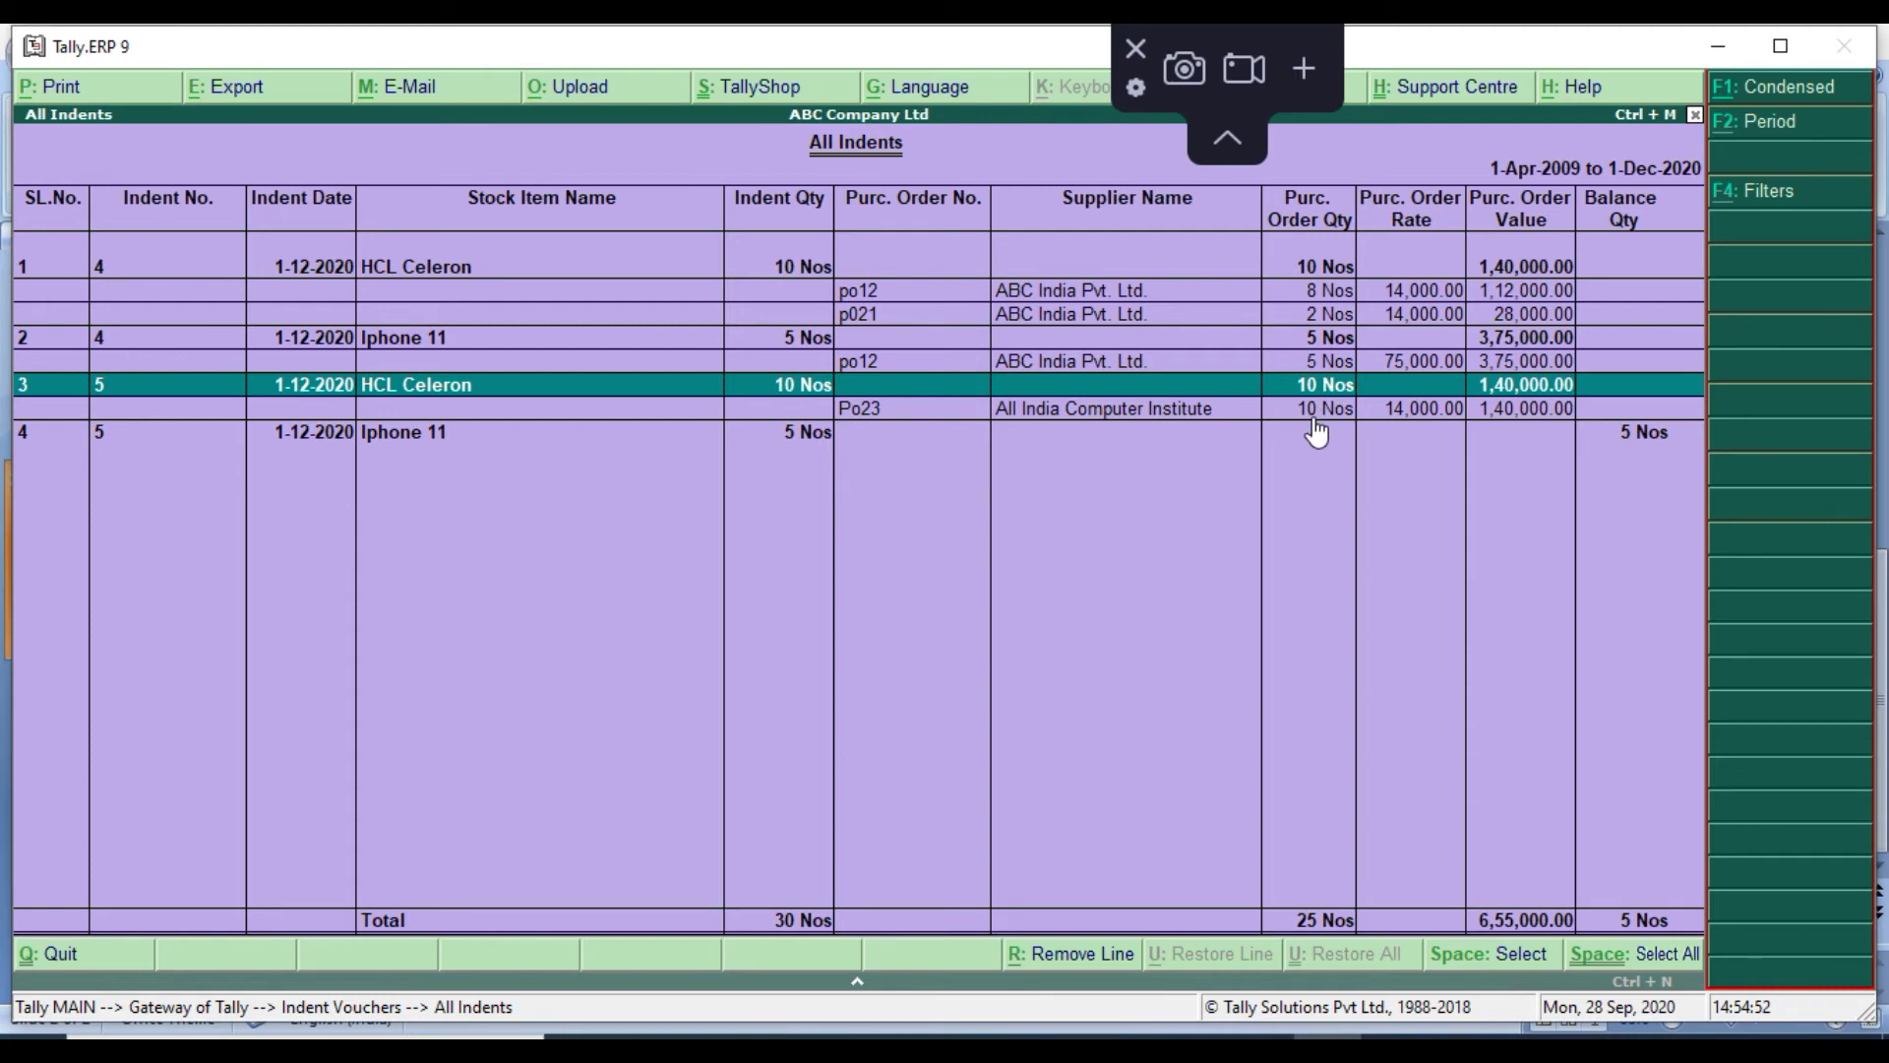
pyautogui.click(1317, 416)
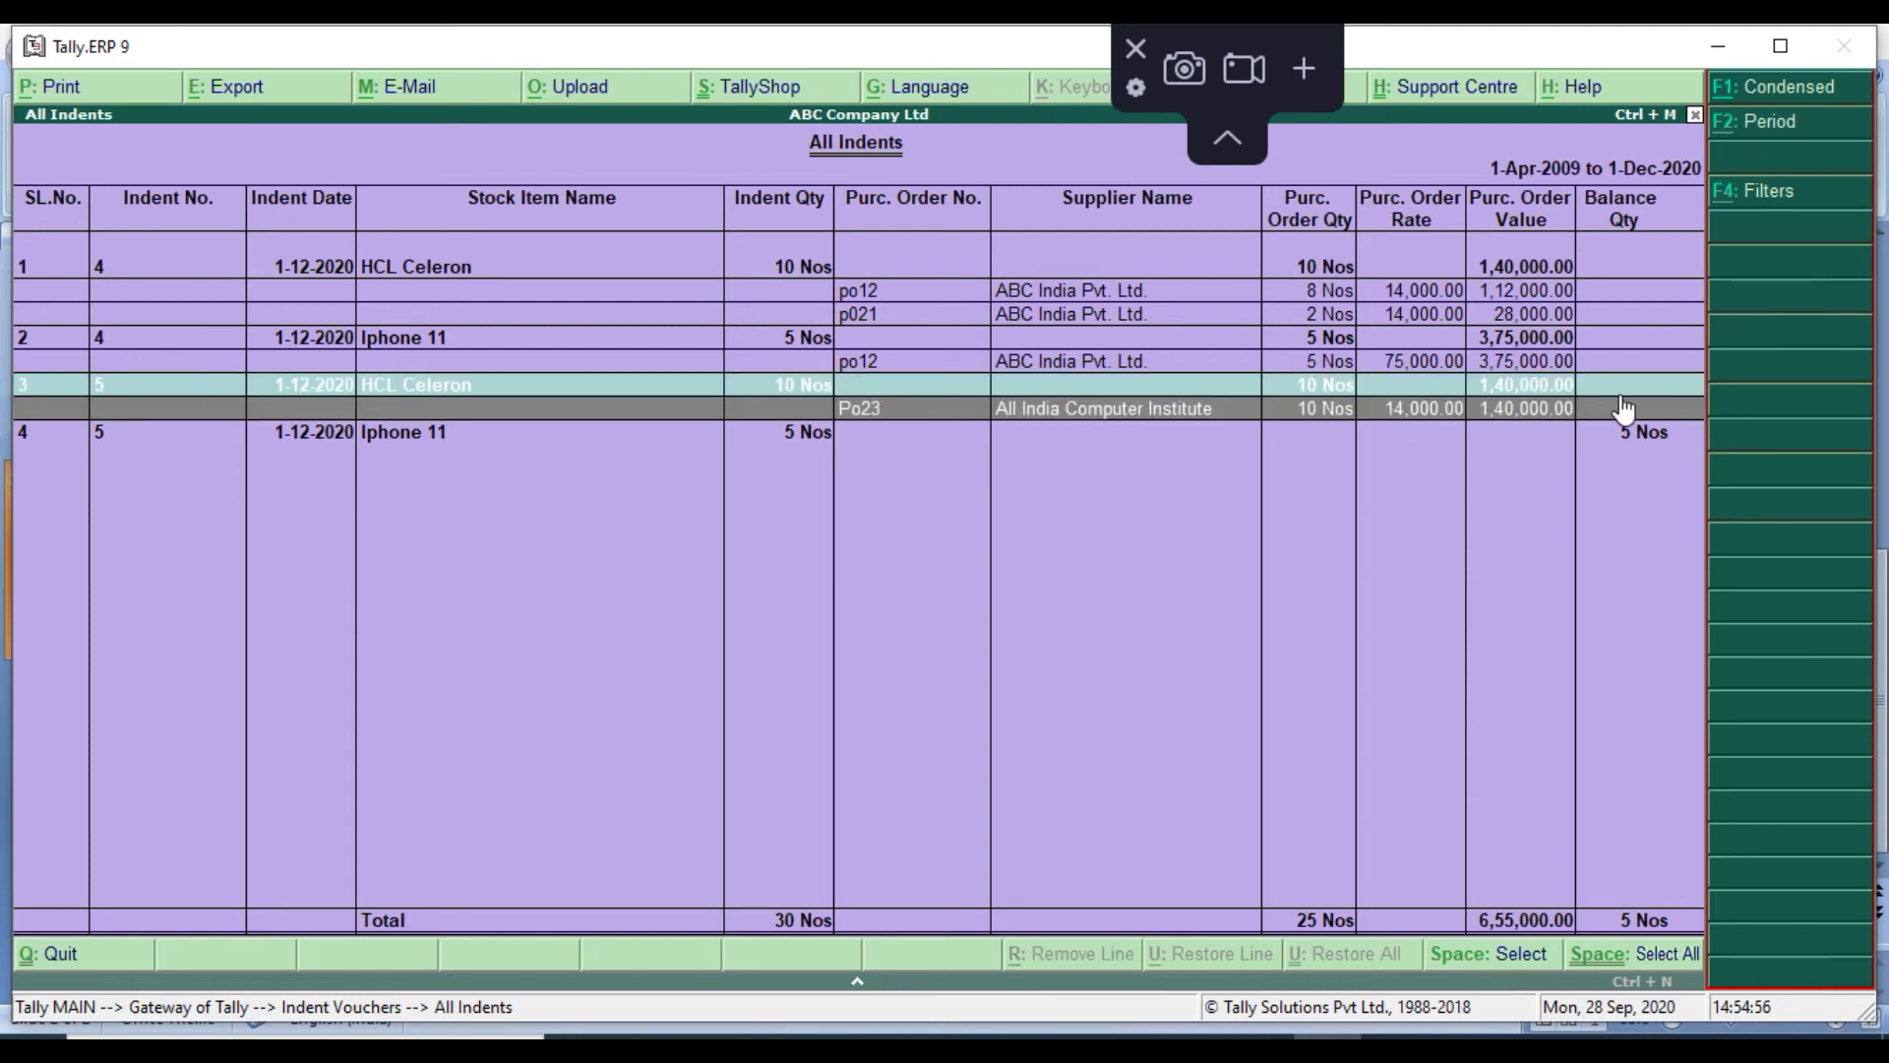
pyautogui.press('Escape')
pyautogui.press('Up')
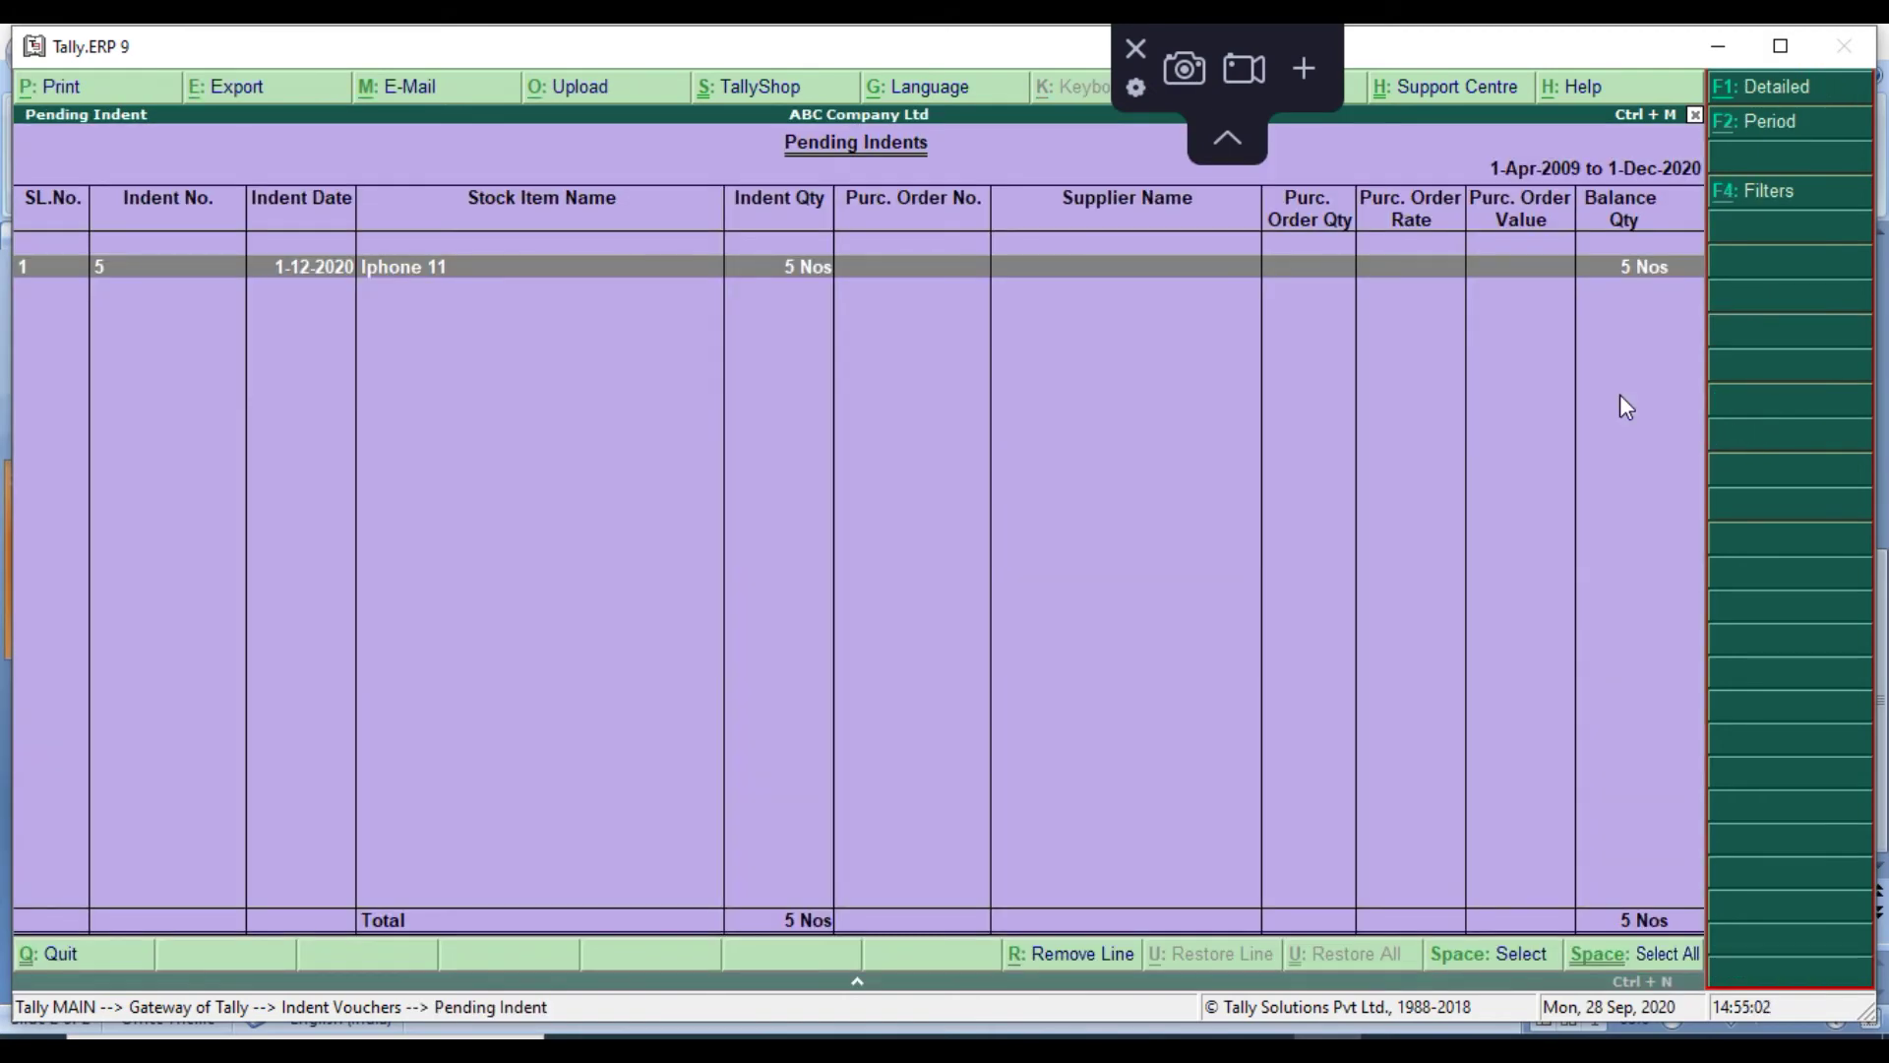
# Create a new purchase order numbered PO24
pyautogui.press('Escape')
pyautogui.press('Up')
pyautogui.press('Up')
pyautogui.press('Up')
pyautogui.press('Return')
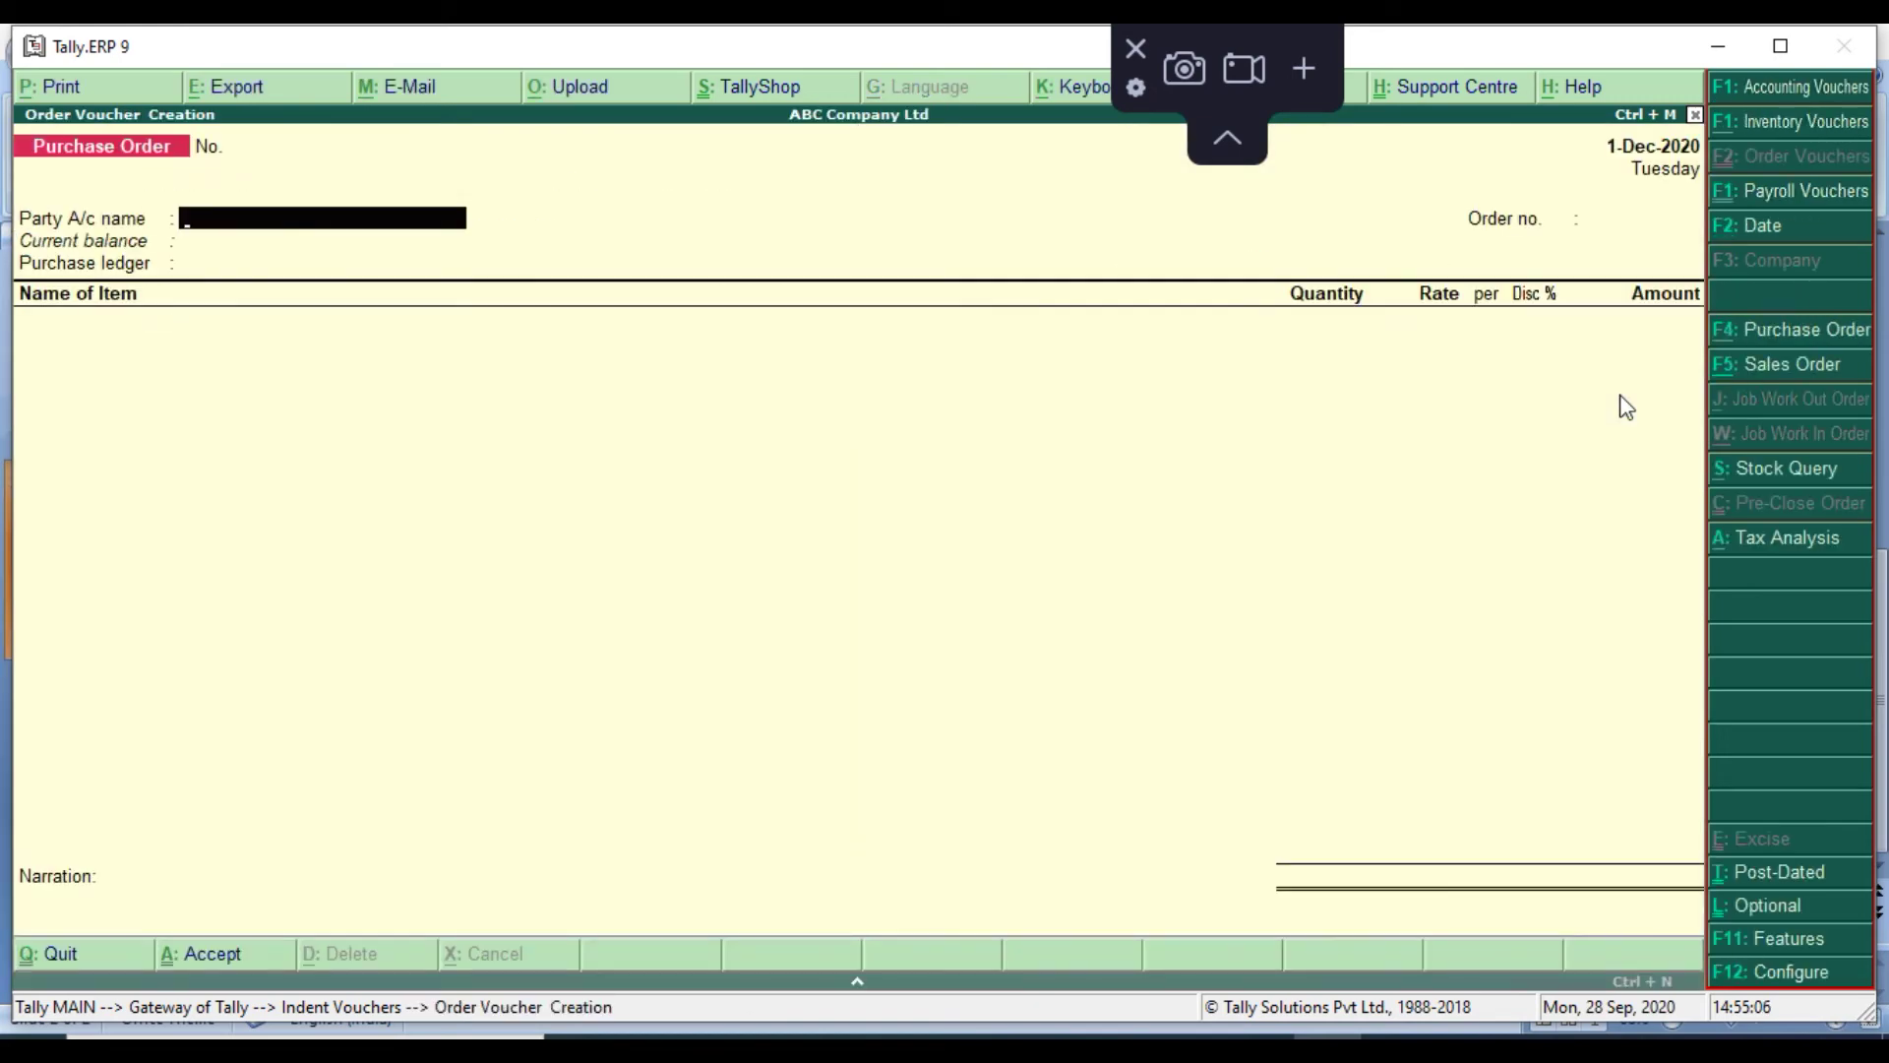
pyautogui.press('BackSpace')
pyautogui.write('PO24')
pyautogui.press('Return')
# Choose All India Computer Institute as the party of PO24 and keep its order number and supplier details
pyautogui.press('Down')
pyautogui.press('Down')
pyautogui.press('Down')
pyautogui.press('Down')
pyautogui.press('Down')
pyautogui.press('Down')
pyautogui.press('Down')
pyautogui.press('Down')
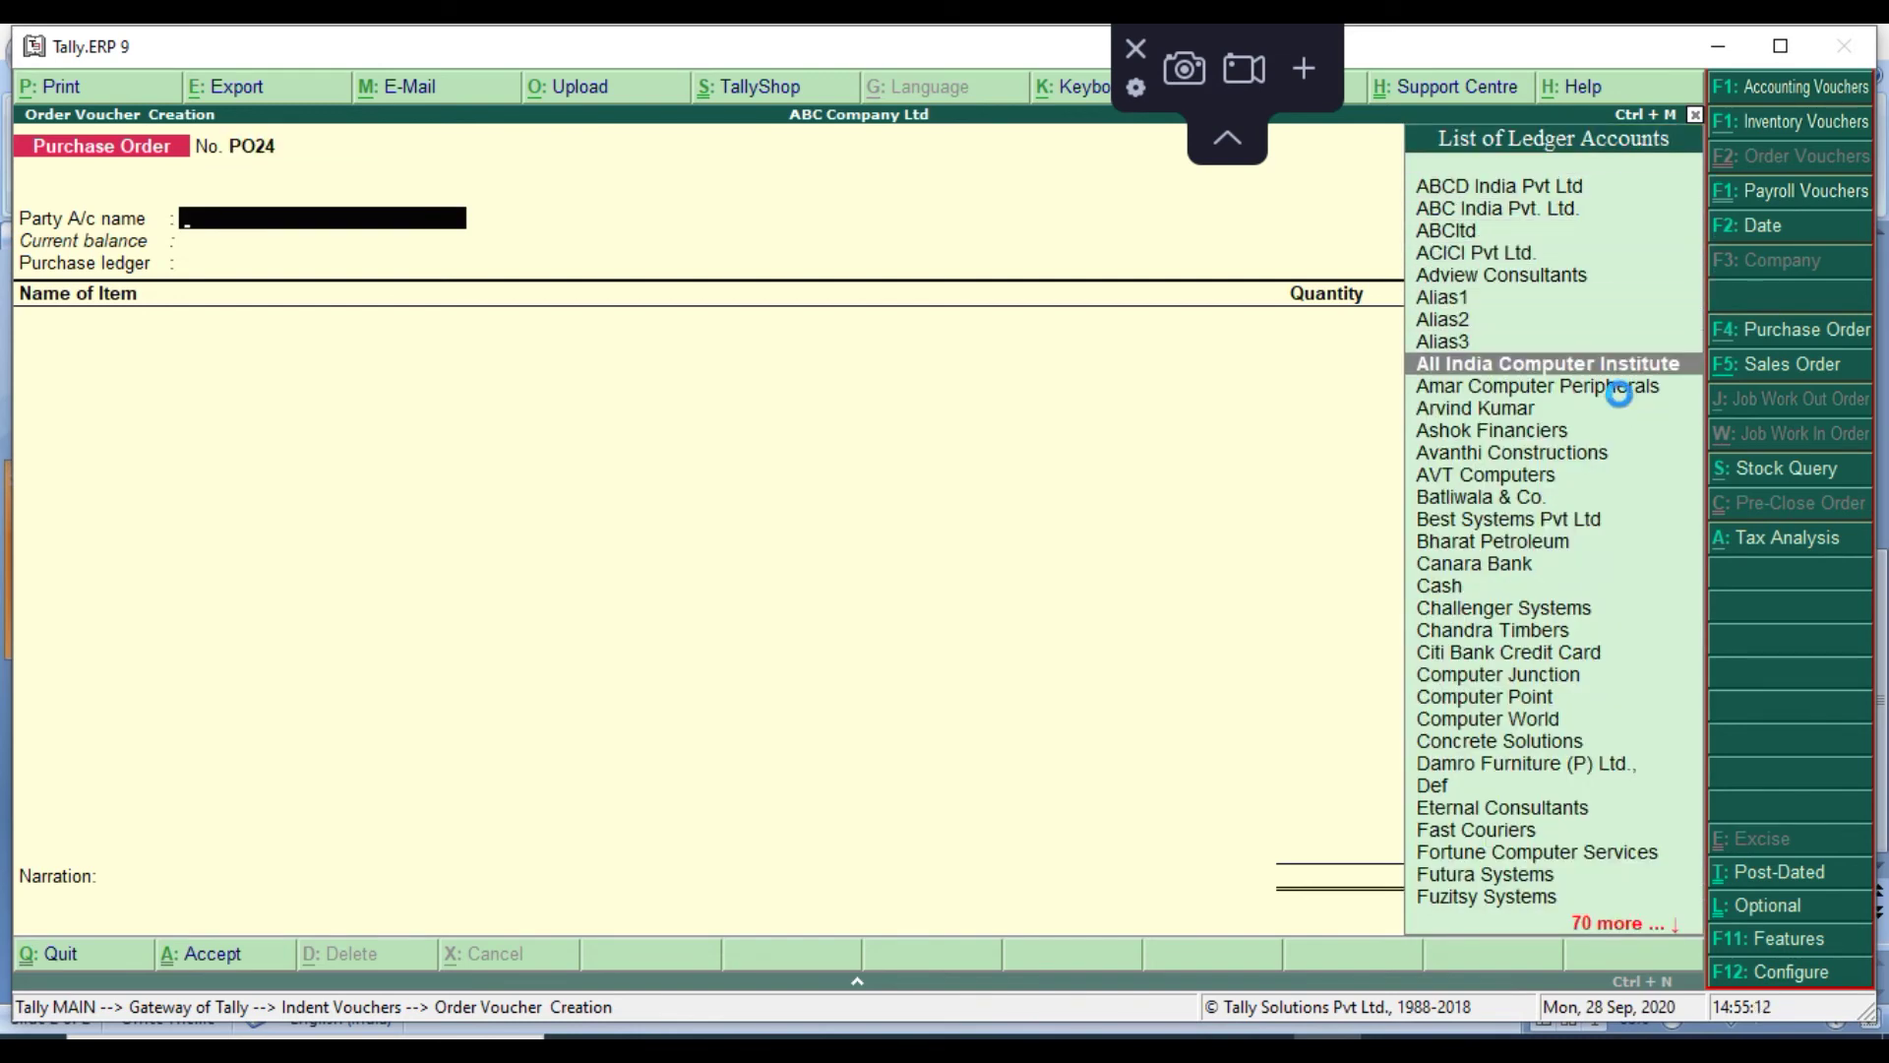
pyautogui.press('Return')
pyautogui.press('Return')
pyautogui.press('Return')
pyautogui.press('Return')
pyautogui.press('Return')
pyautogui.press('Return')
pyautogui.press('Return')
pyautogui.press('Return')
pyautogui.press('Return')
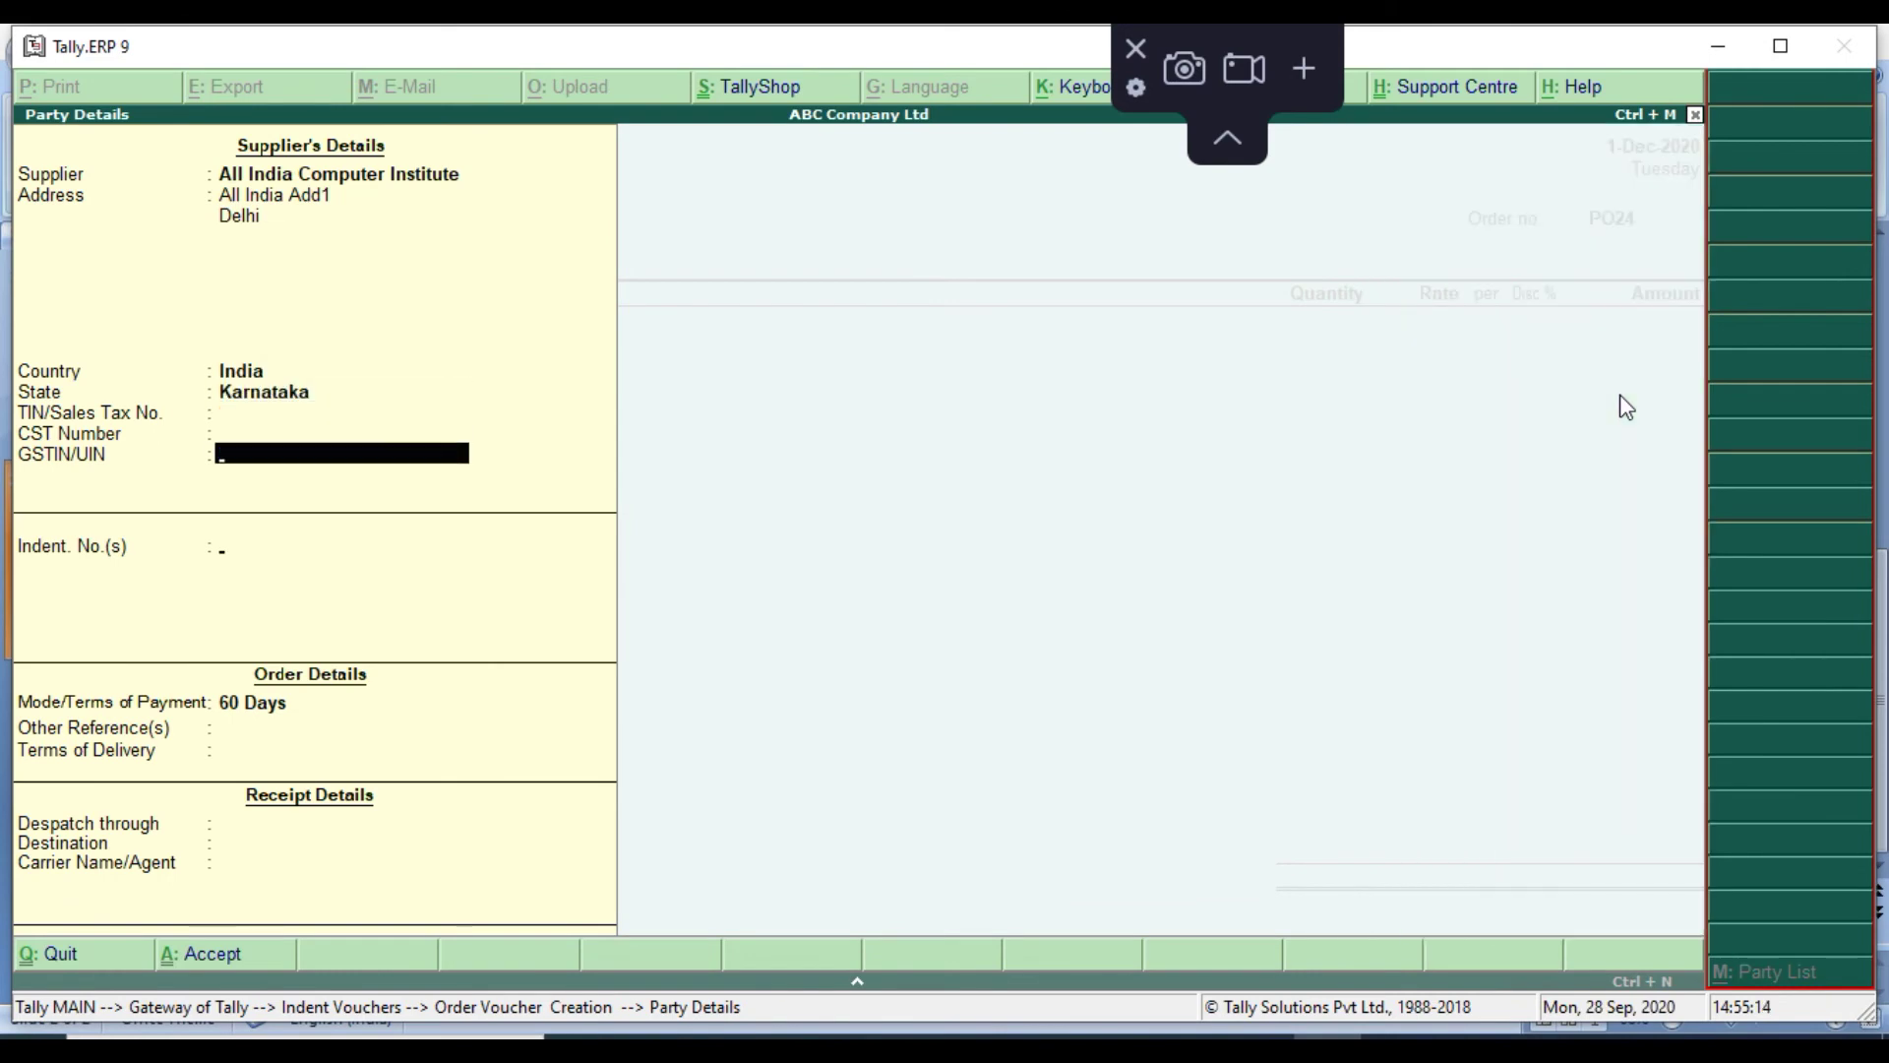
# Link indent 5 to PO24 and accept the party details with the payment terms of 60 Days
pyautogui.press('Return')
pyautogui.press('Down')
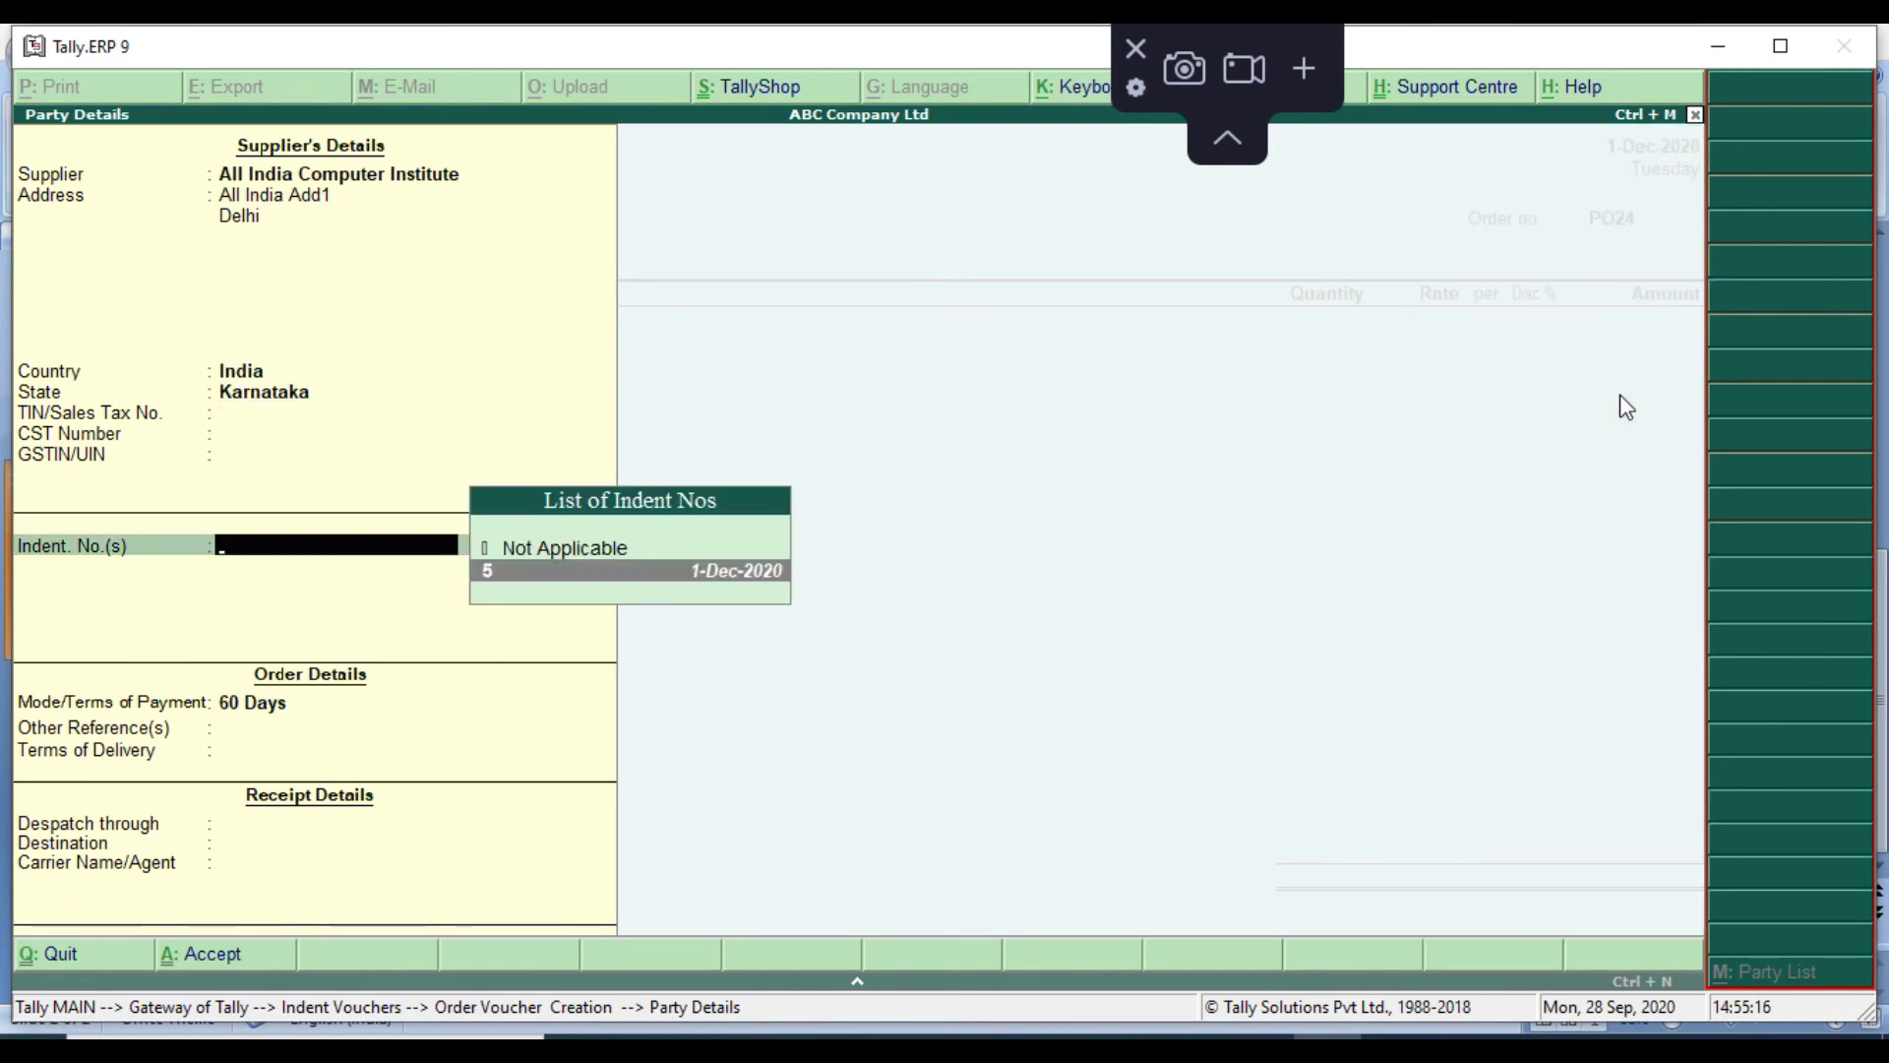
pyautogui.press('Return')
pyautogui.press('Return')
pyautogui.press('Return')
pyautogui.press('Return')
pyautogui.press('Return')
pyautogui.press('Return')
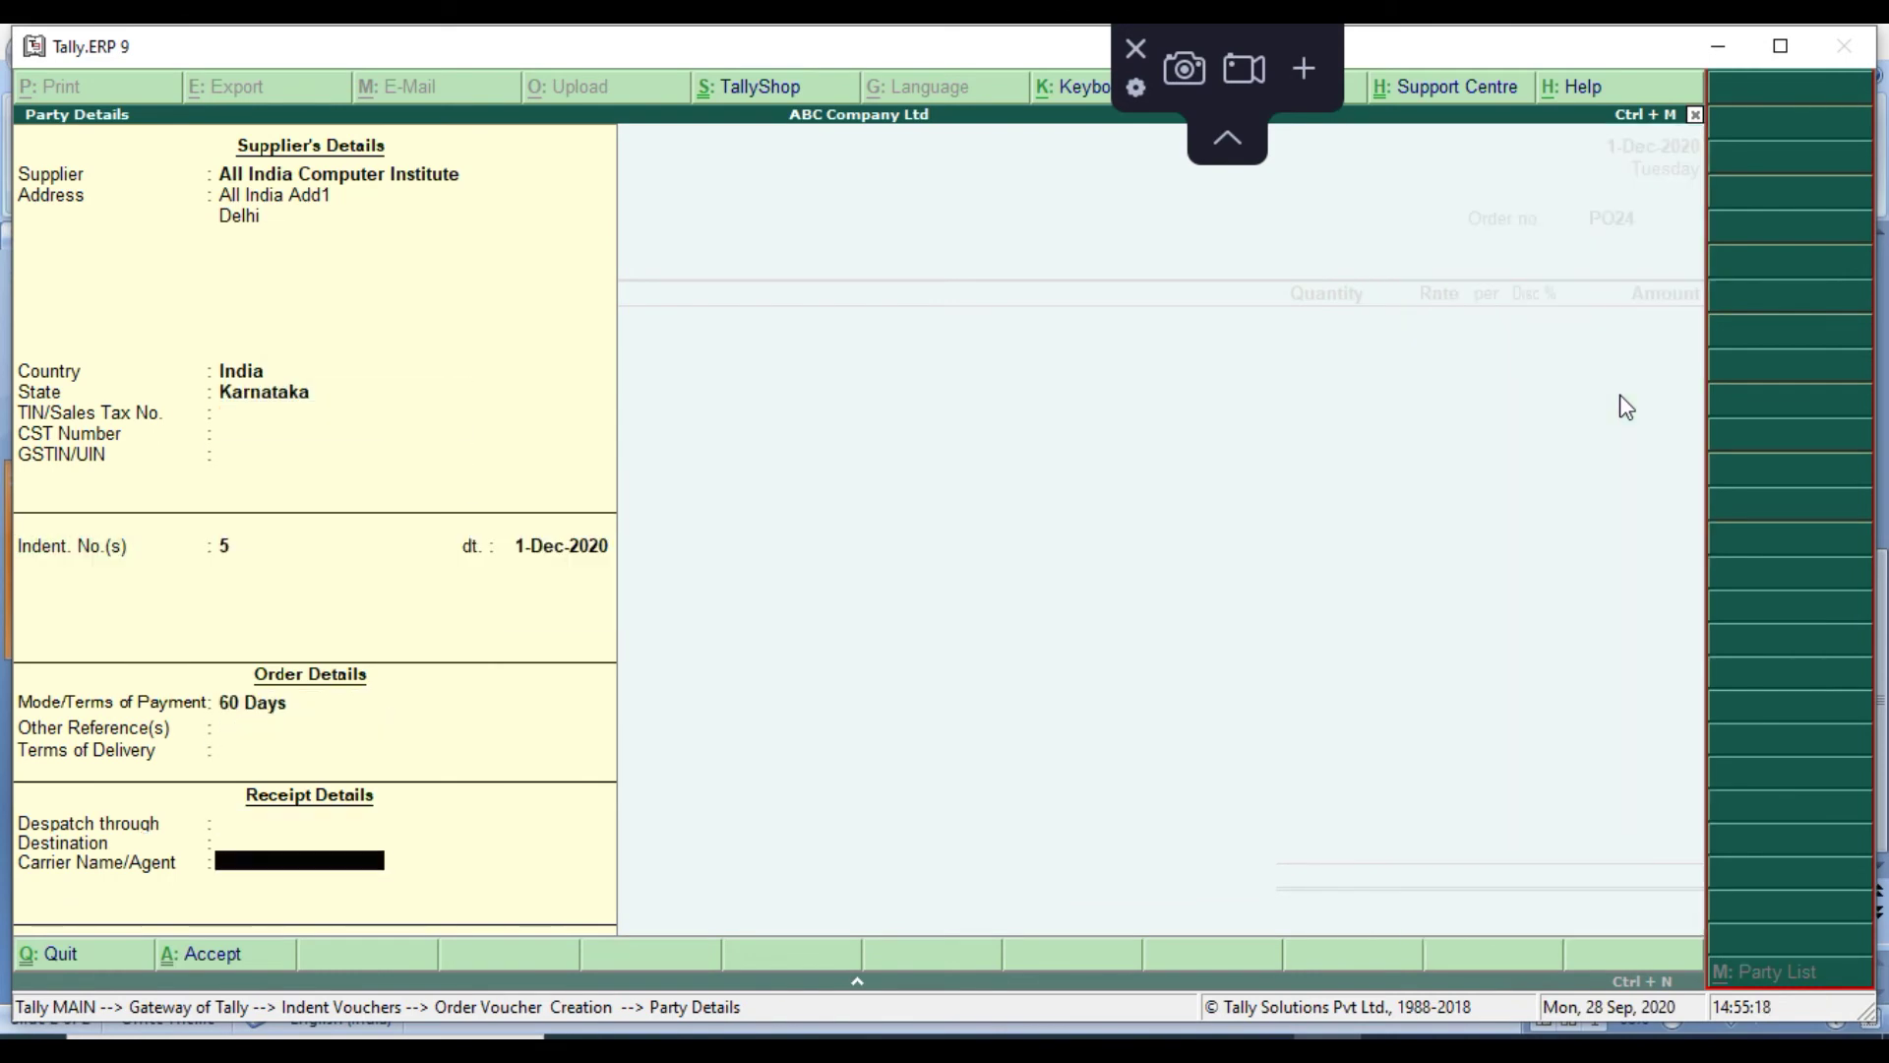
pyautogui.press('Return')
# Choose Purchase as the ledger of PO24 and allocate 5 Nos of Iphone 11 at 75,000.00, due 1-Dec-2020
pyautogui.press('Return')
pyautogui.press('Down')
pyautogui.press('Return')
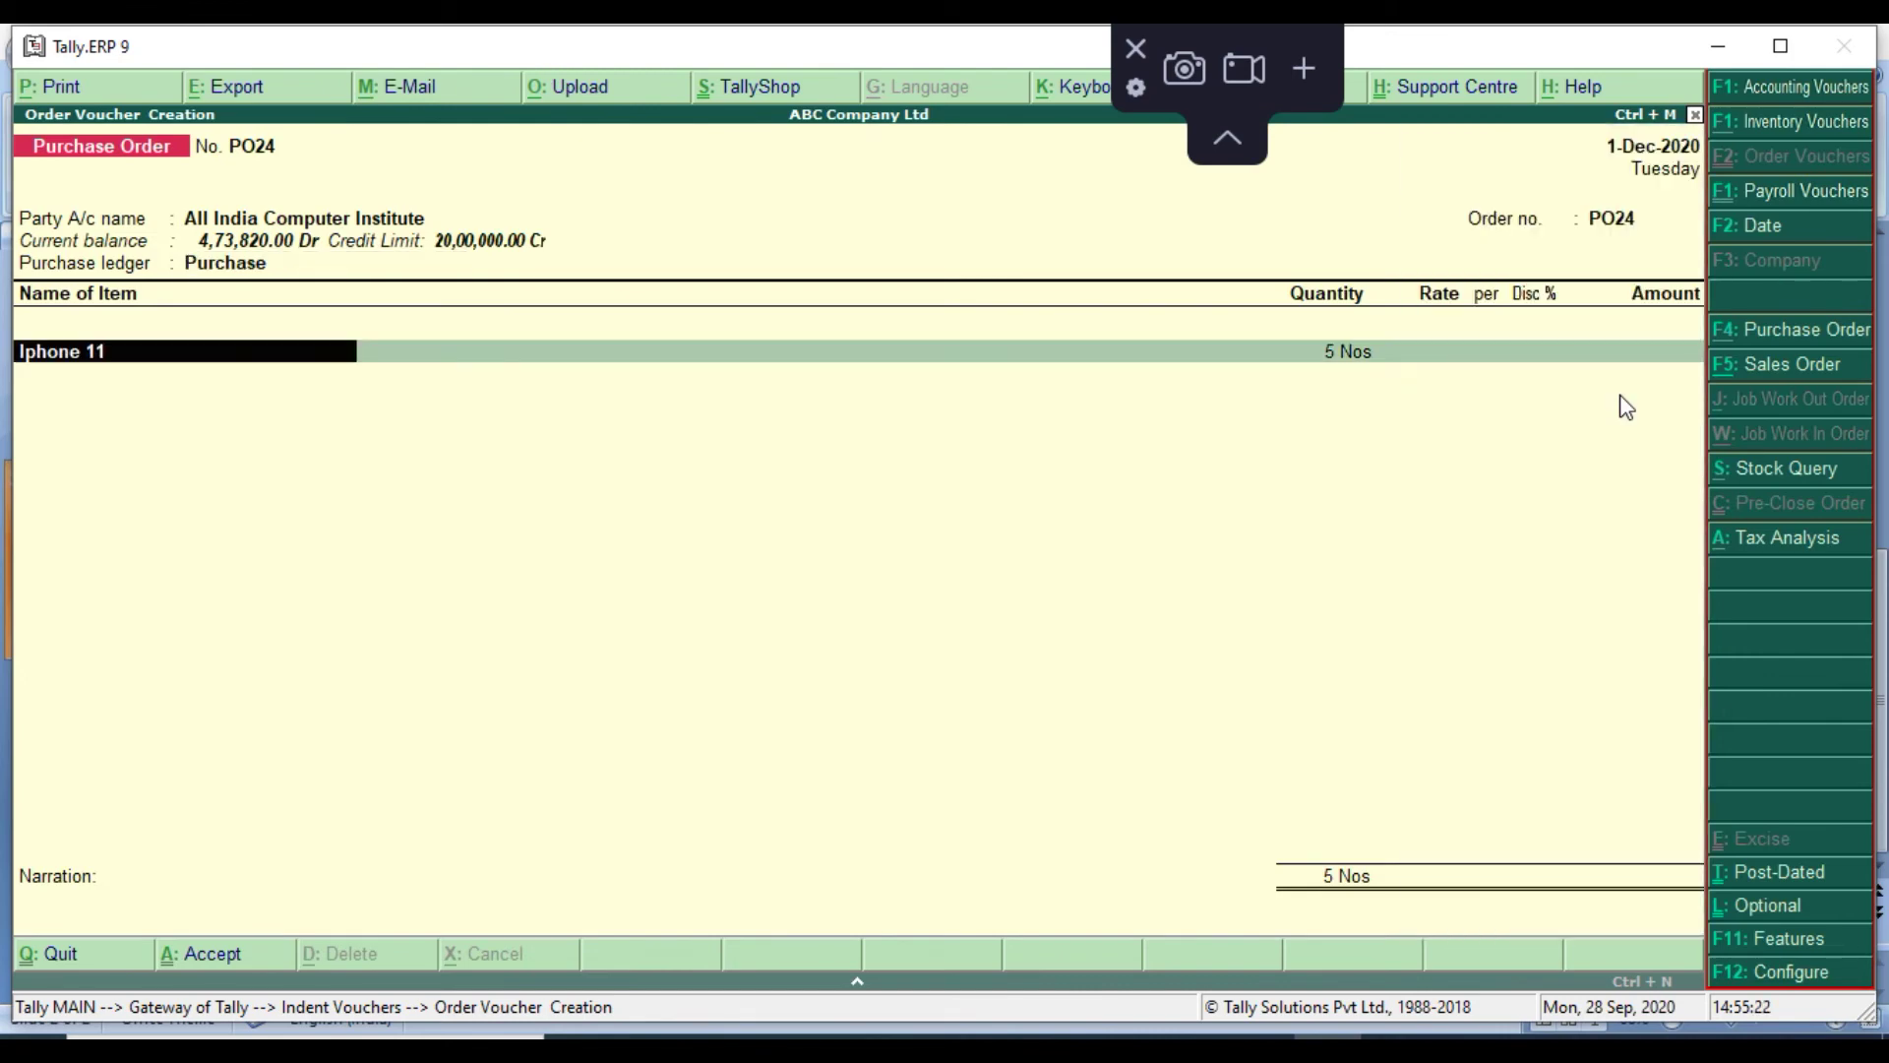
pyautogui.press('Return')
pyautogui.press('Return')
pyautogui.press('Return')
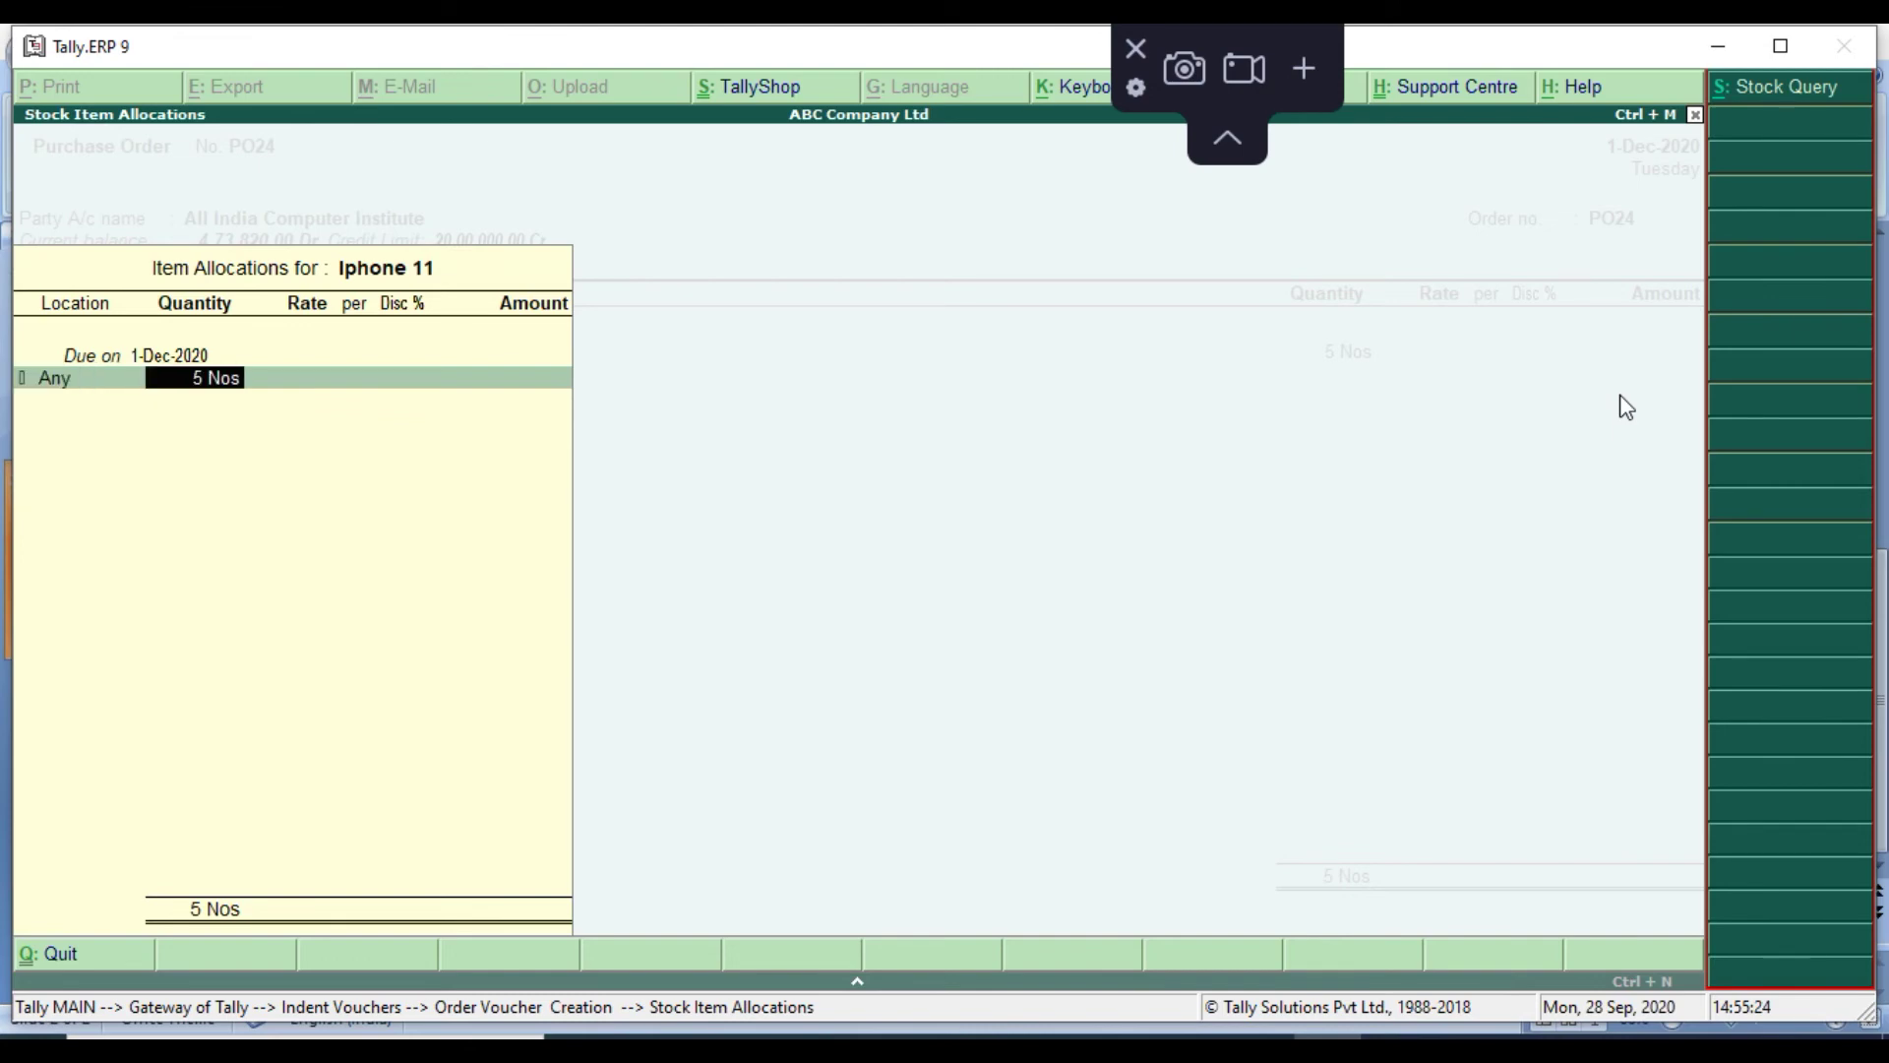
pyautogui.press('Return')
pyautogui.press('Return')
pyautogui.press('Return')
pyautogui.press('Return')
pyautogui.press('Return')
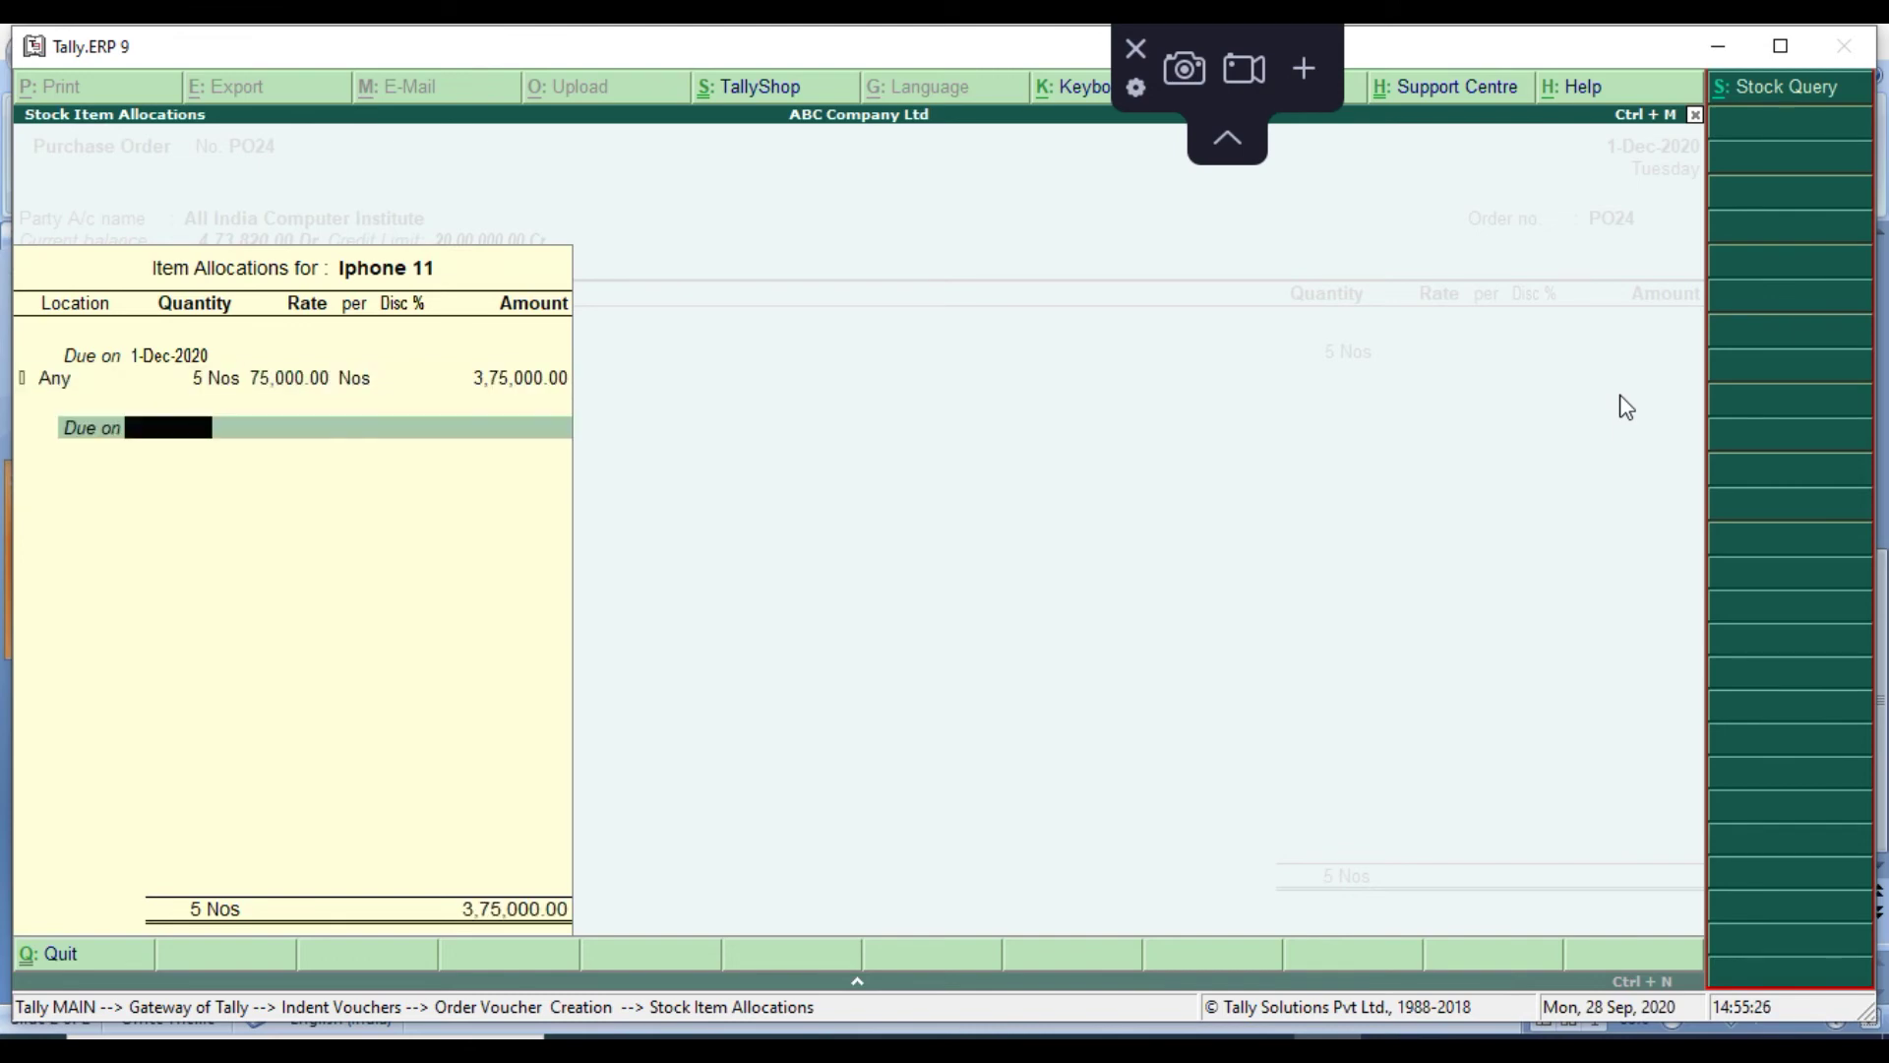
# End the item list of PO24 after Iphone 11, save the order and leave order entry
pyautogui.press('Return')
pyautogui.press('Return')
pyautogui.press('Return')
pyautogui.press('Return')
pyautogui.press('Return')
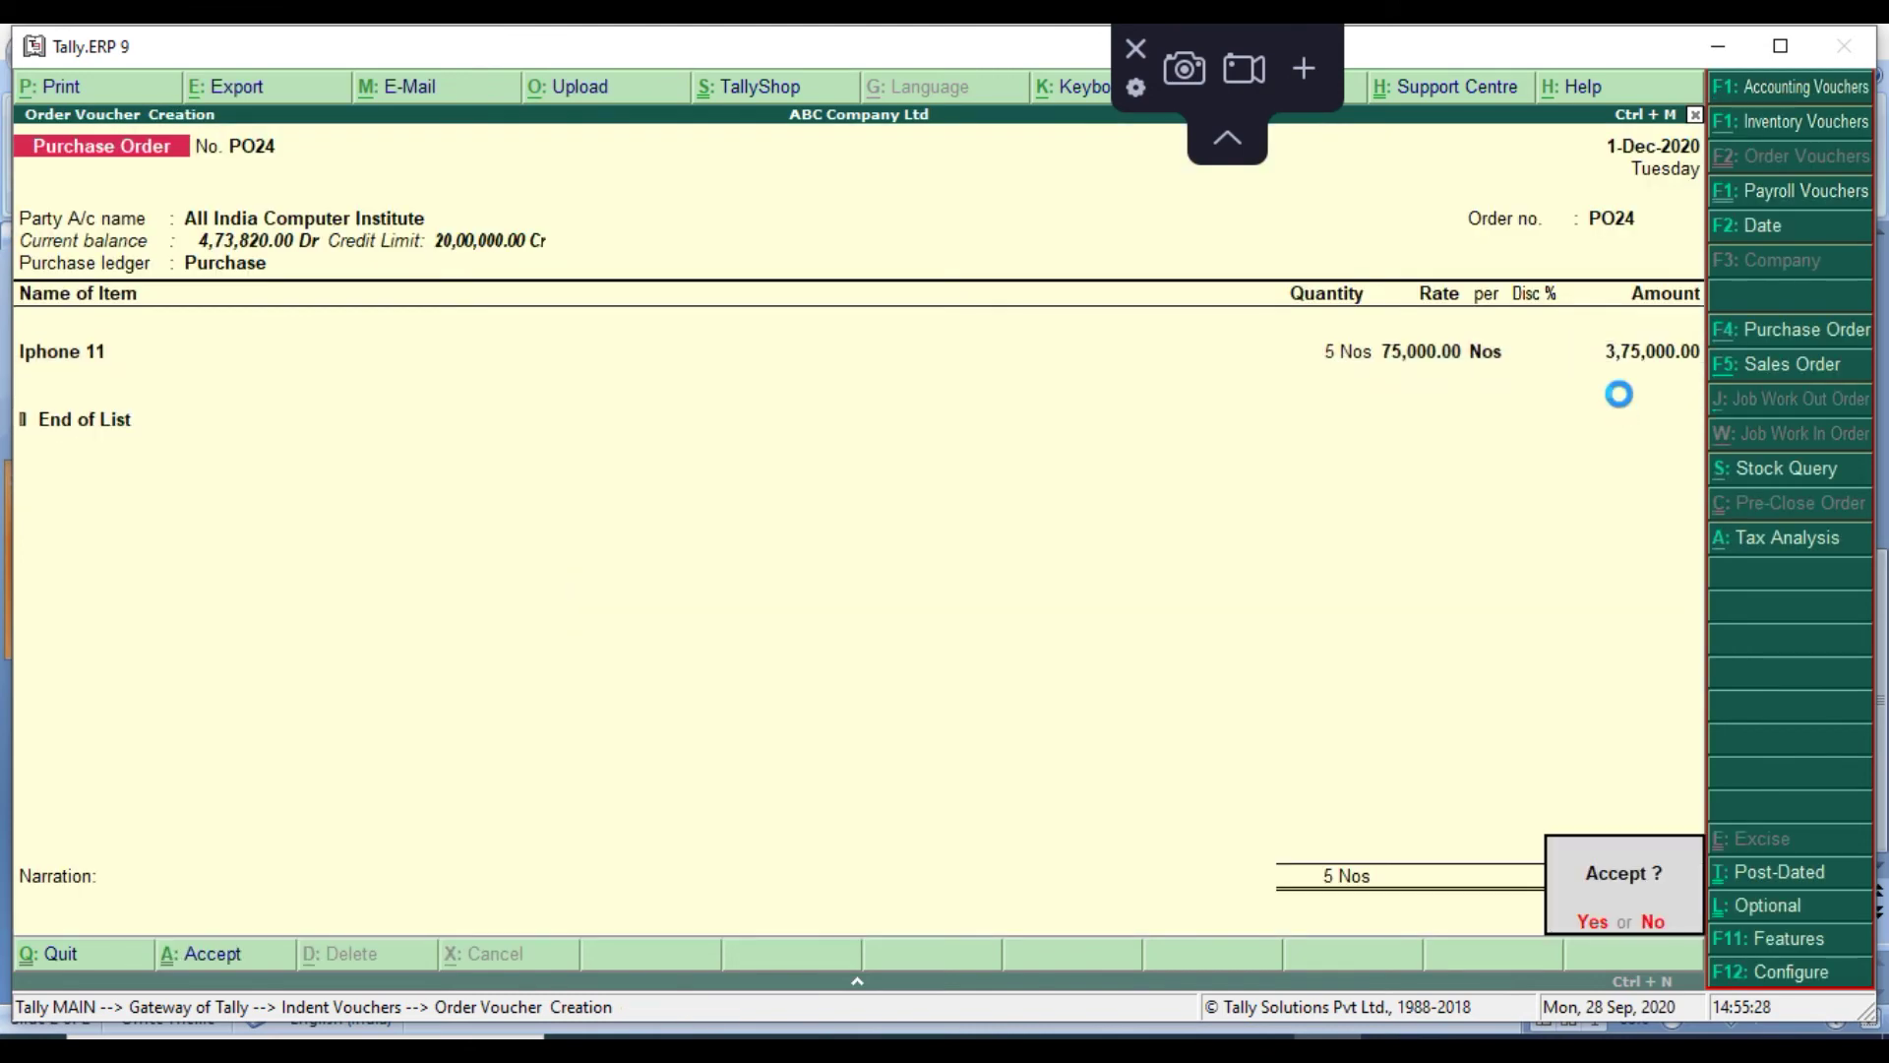
pyautogui.press('Return')
pyautogui.press('Escape')
# Check the Pending Indent report for remaining indent lines
pyautogui.press('Down')
pyautogui.press('Down')
pyautogui.press('Down')
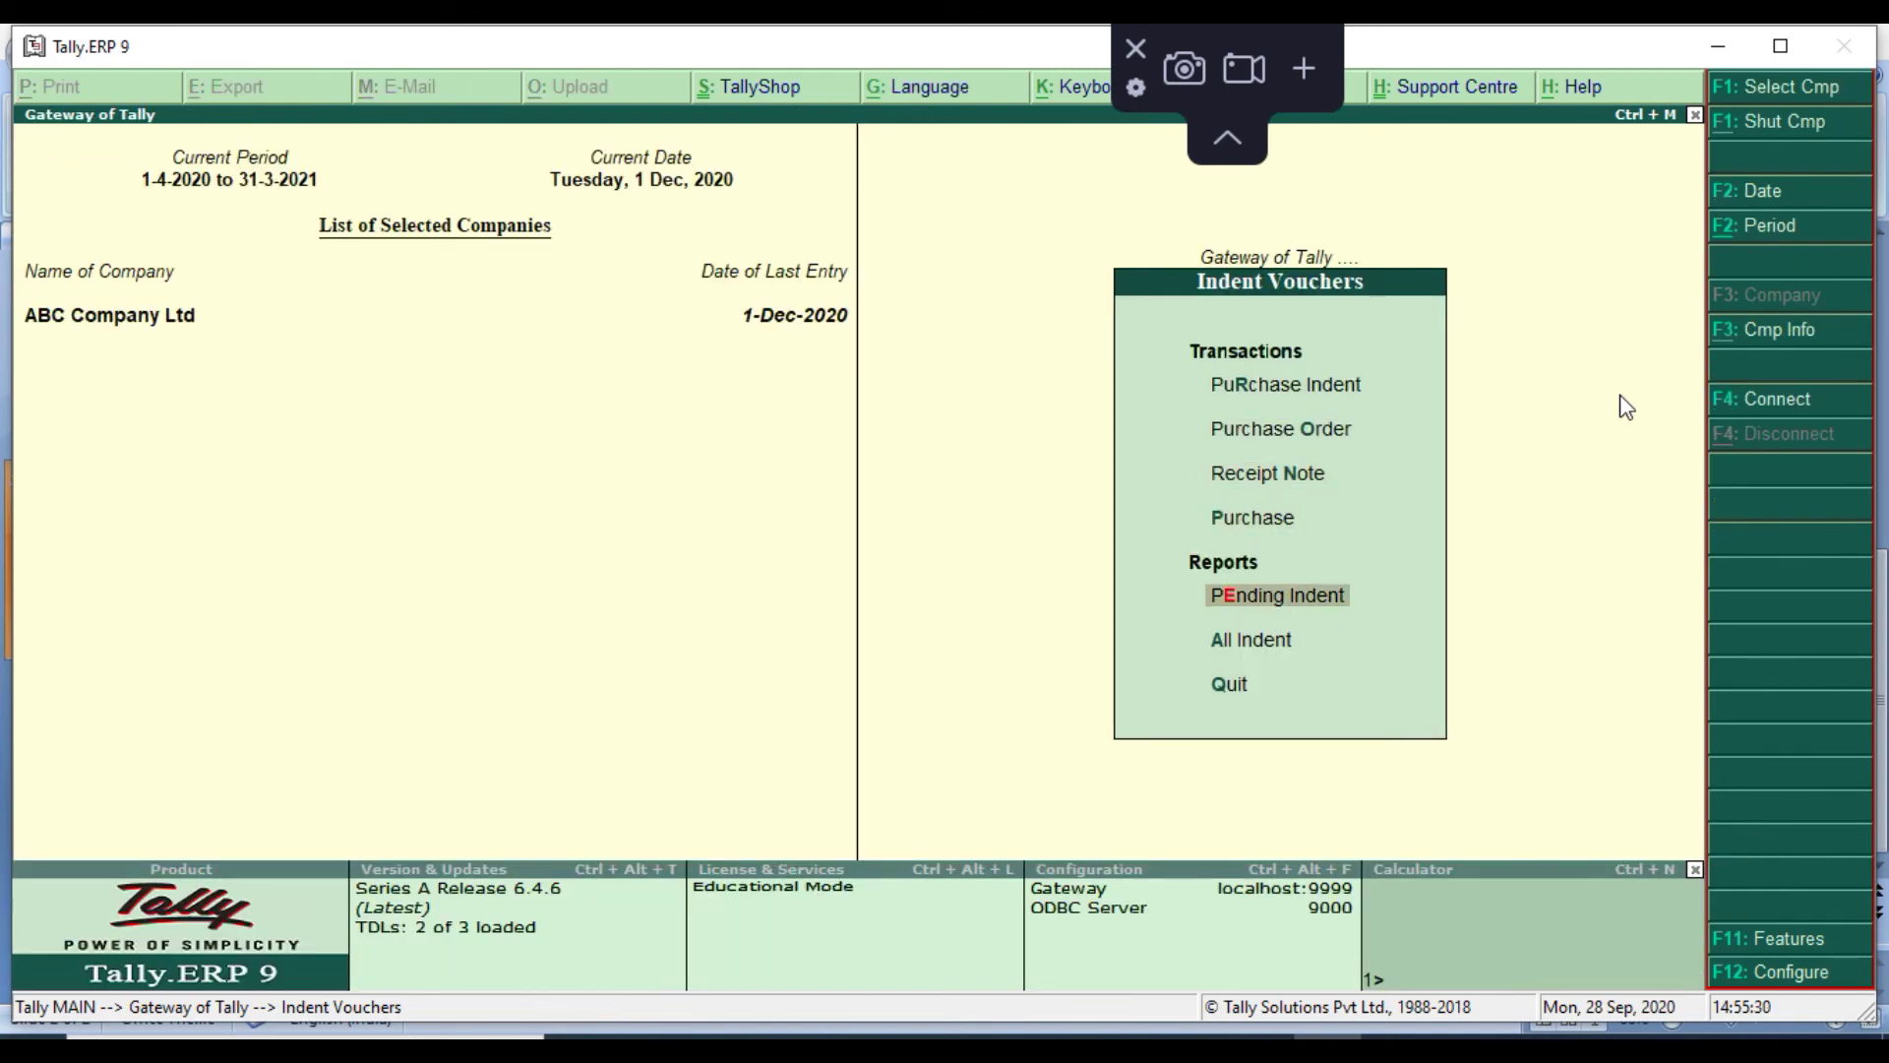
pyautogui.press('Return')
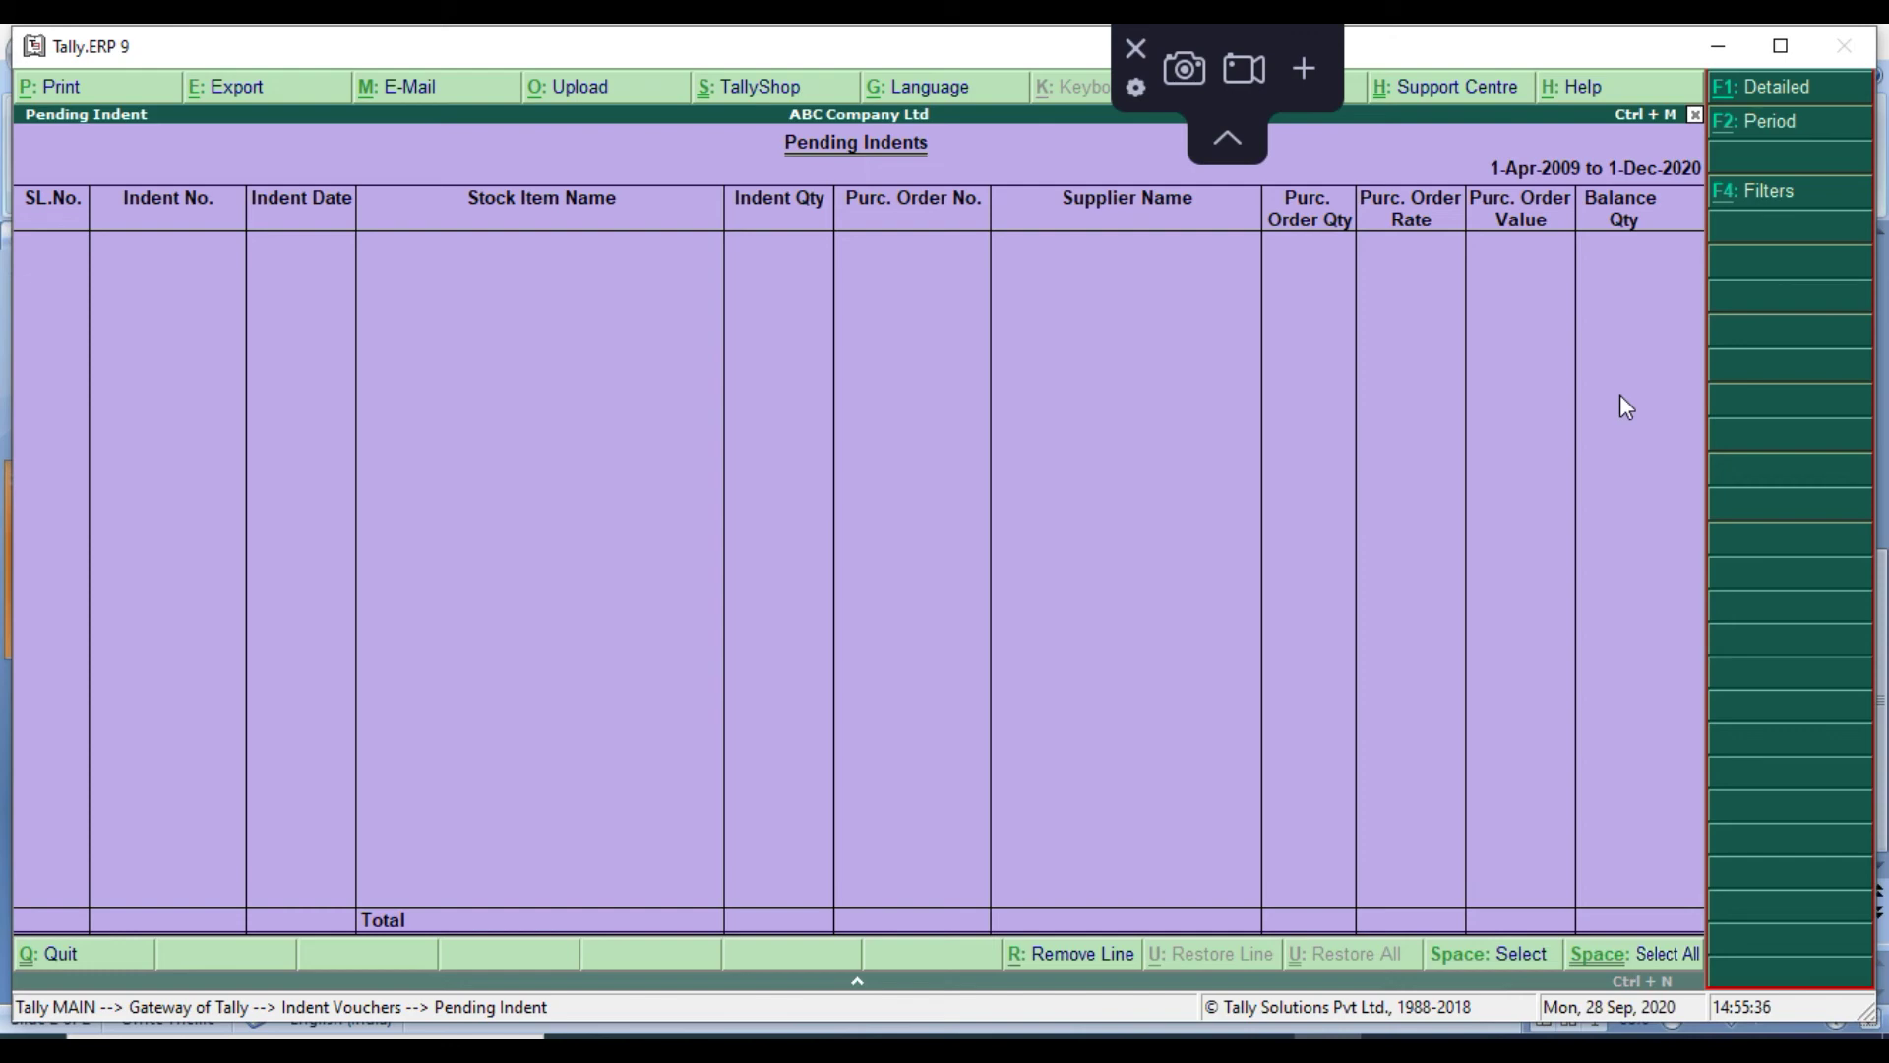
pyautogui.press('Escape')
# Open the All Indent report, toggle its detail and examine the ordered and balance quantities of all indent lines
pyautogui.press('Down')
pyautogui.press('Return')
pyautogui.hotkey('alt', 'F1')
pyautogui.hotkey('alt', 'F1')
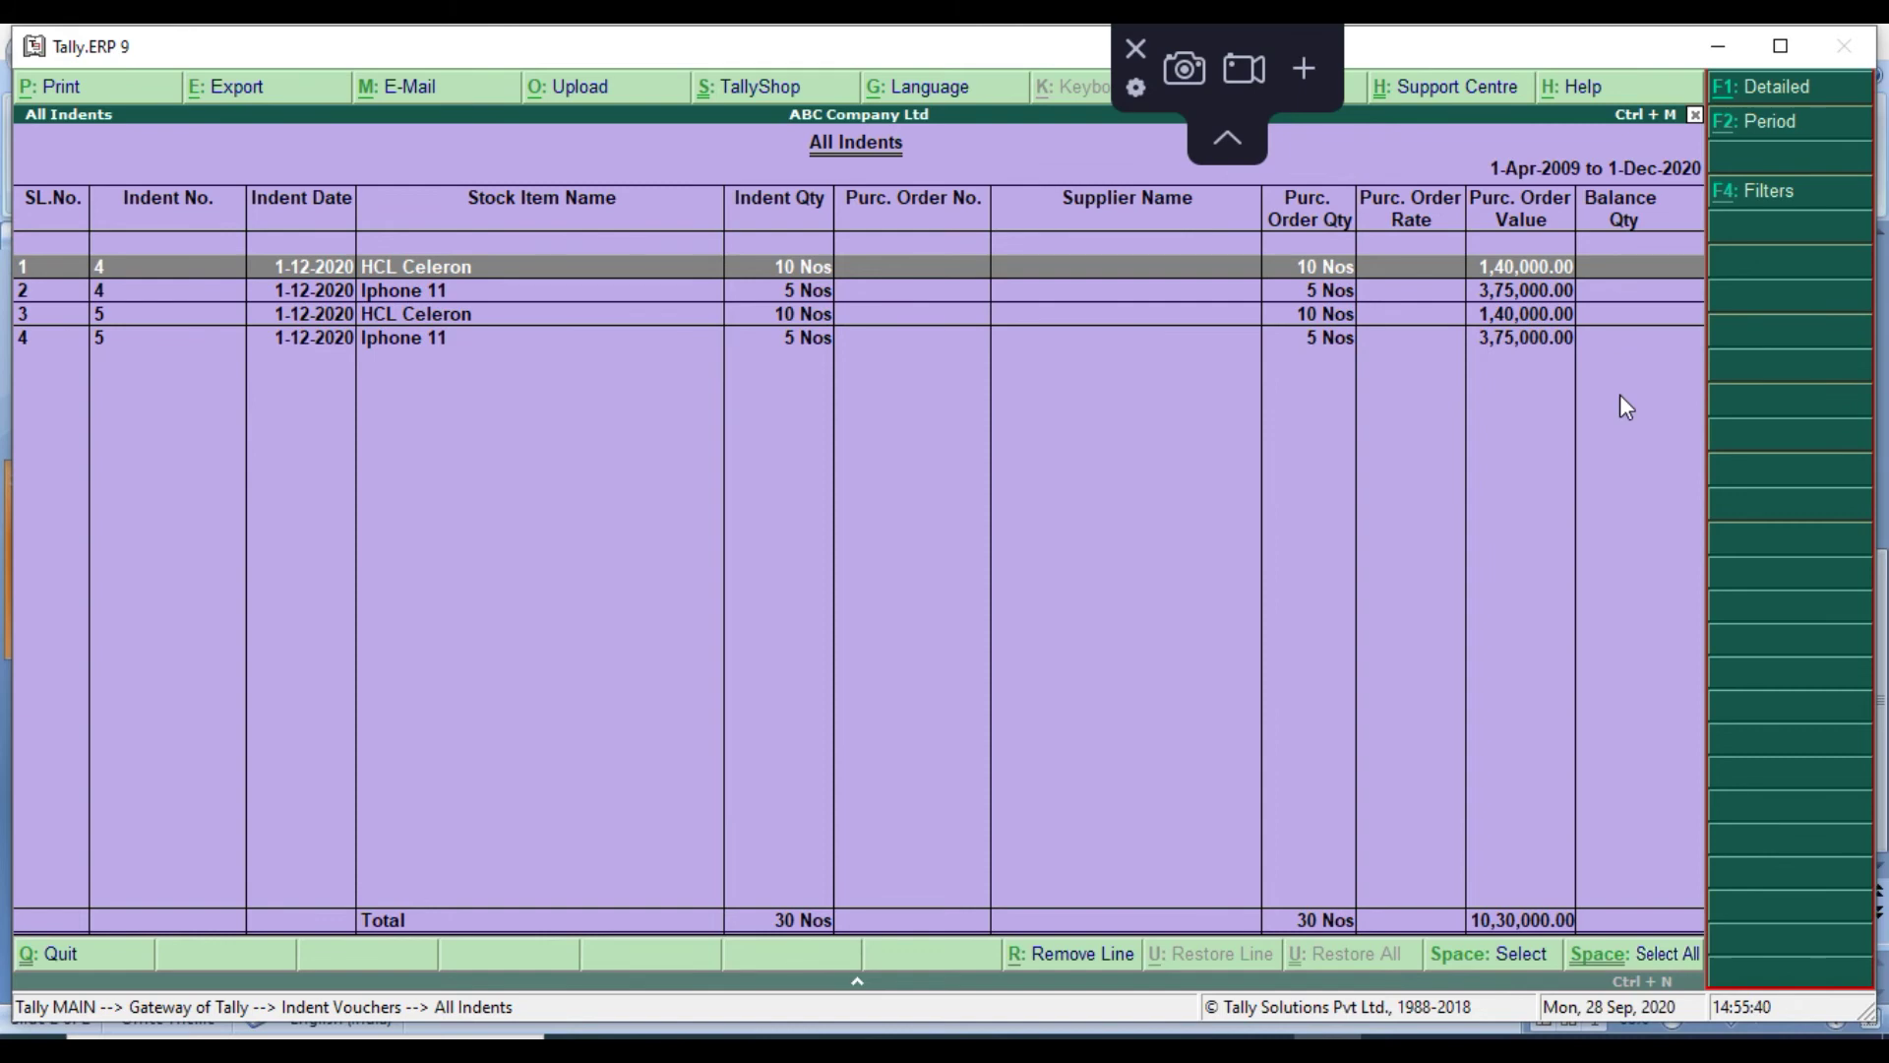
pyautogui.press('Escape')
# Start another purchase order numbered PO25
pyautogui.press('Up')
pyautogui.press('Escape')
pyautogui.press('Return')
pyautogui.press('Down')
pyautogui.press('Return')
pyautogui.write('PO25')
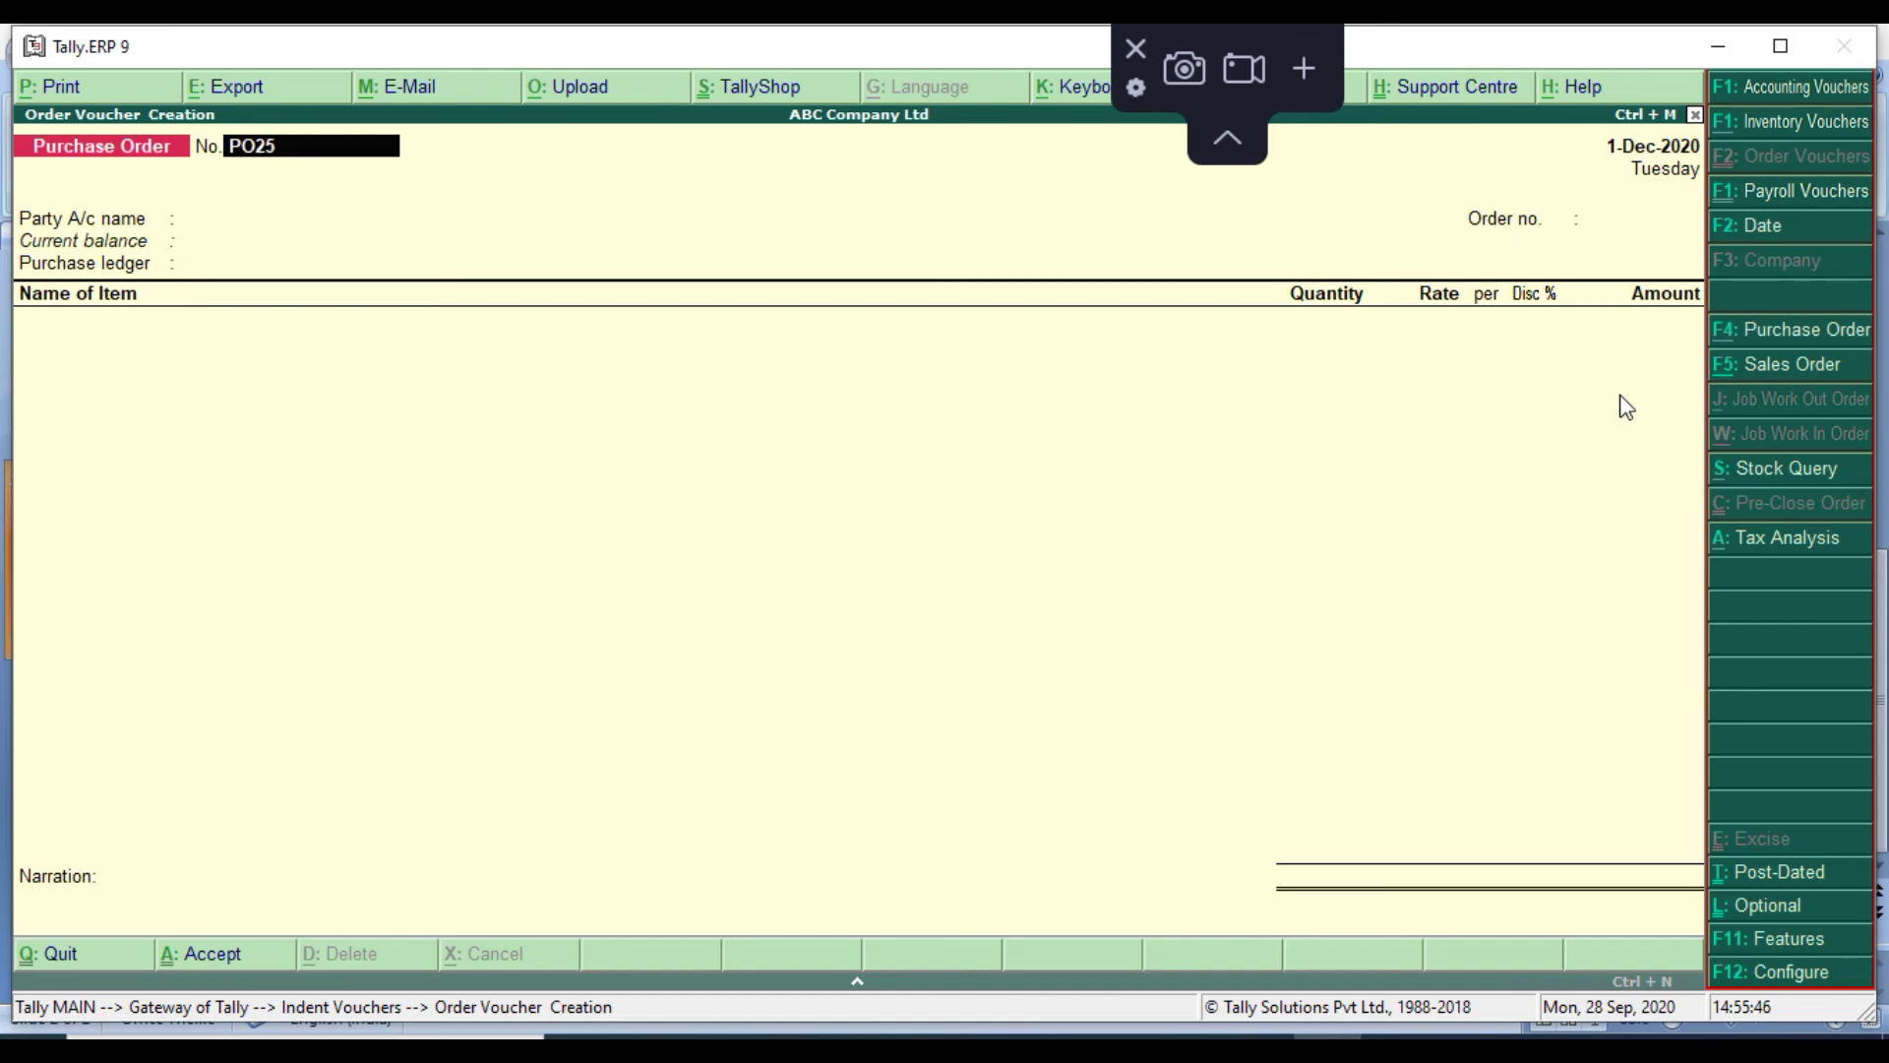
pyautogui.press('Return')
# Choose All India Computer Institute as the party of PO25 and go through its supplier details
pyautogui.press('Down')
pyautogui.press('Down')
pyautogui.press('Down')
pyautogui.press('Down')
pyautogui.press('Down')
pyautogui.press('Down')
pyautogui.press('Down')
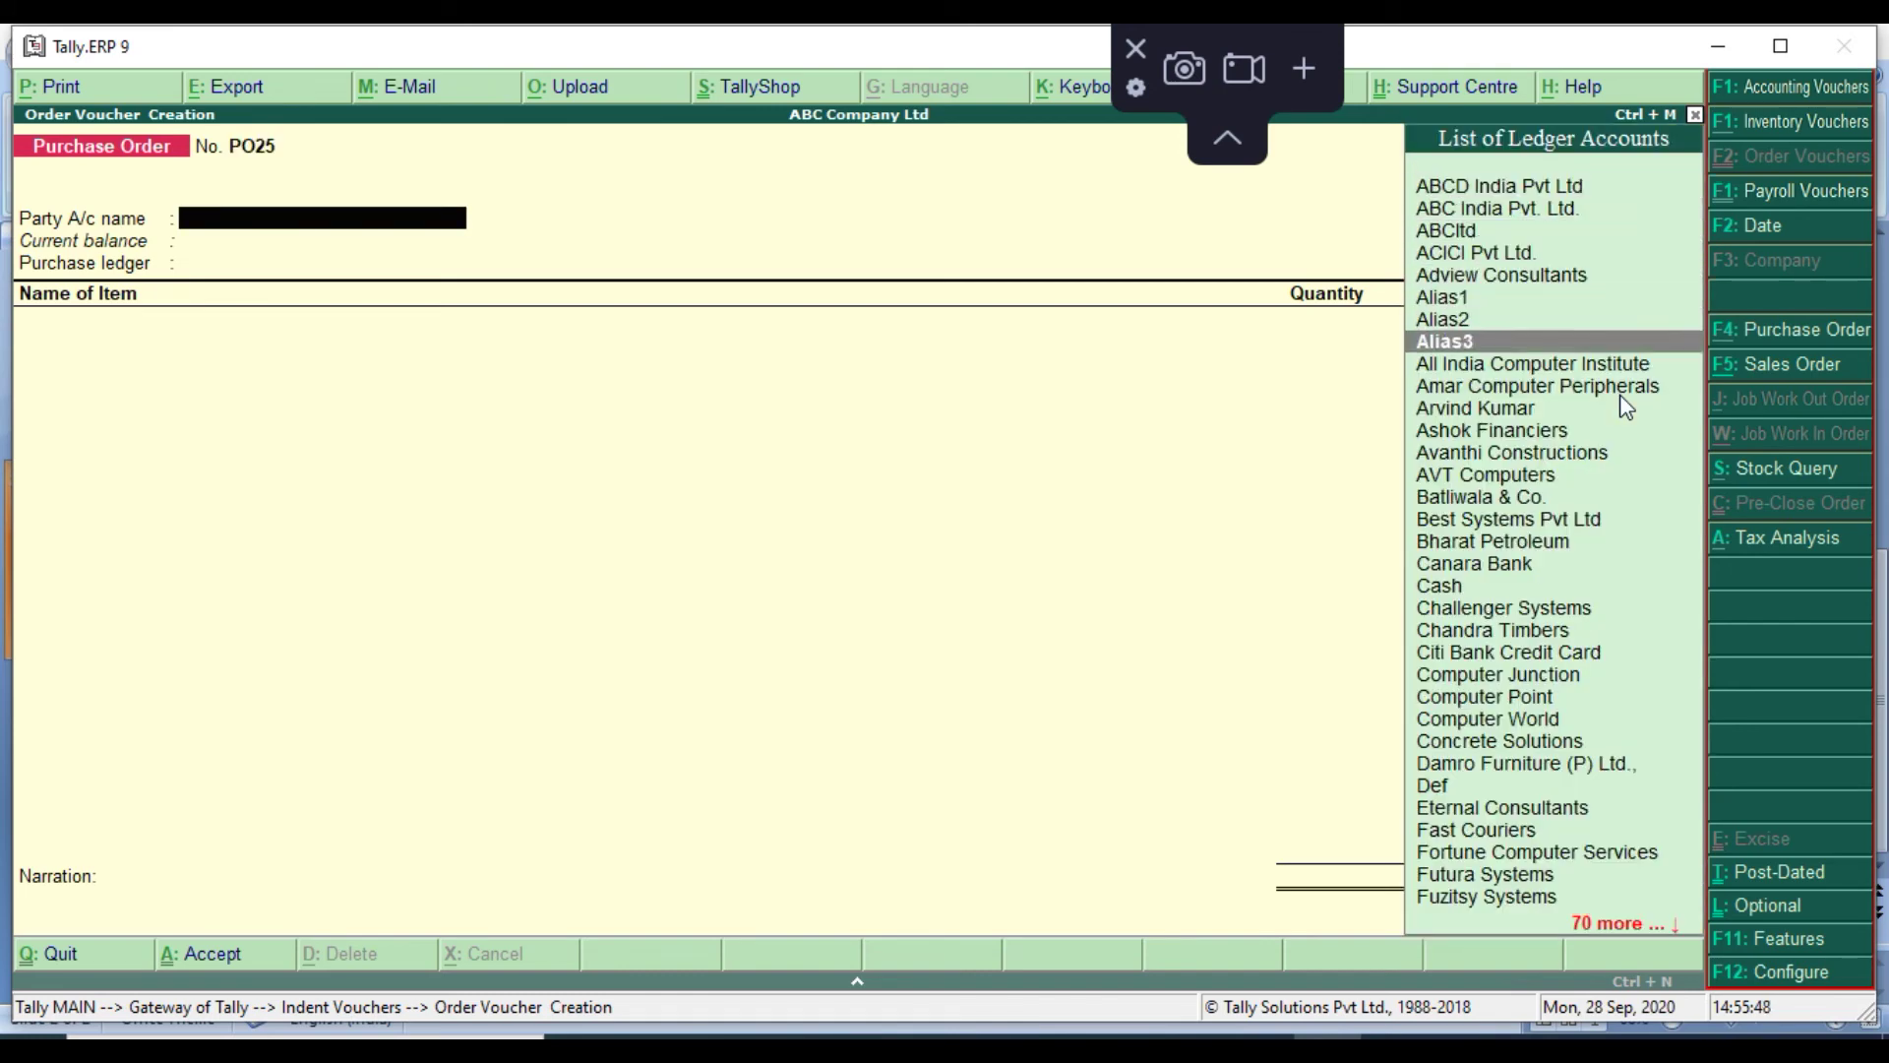
pyautogui.press('Down')
pyautogui.press('Return')
pyautogui.press('Return')
pyautogui.press('Return')
pyautogui.press('Return')
pyautogui.press('Return')
pyautogui.press('Return')
pyautogui.press('Return')
pyautogui.press('Return')
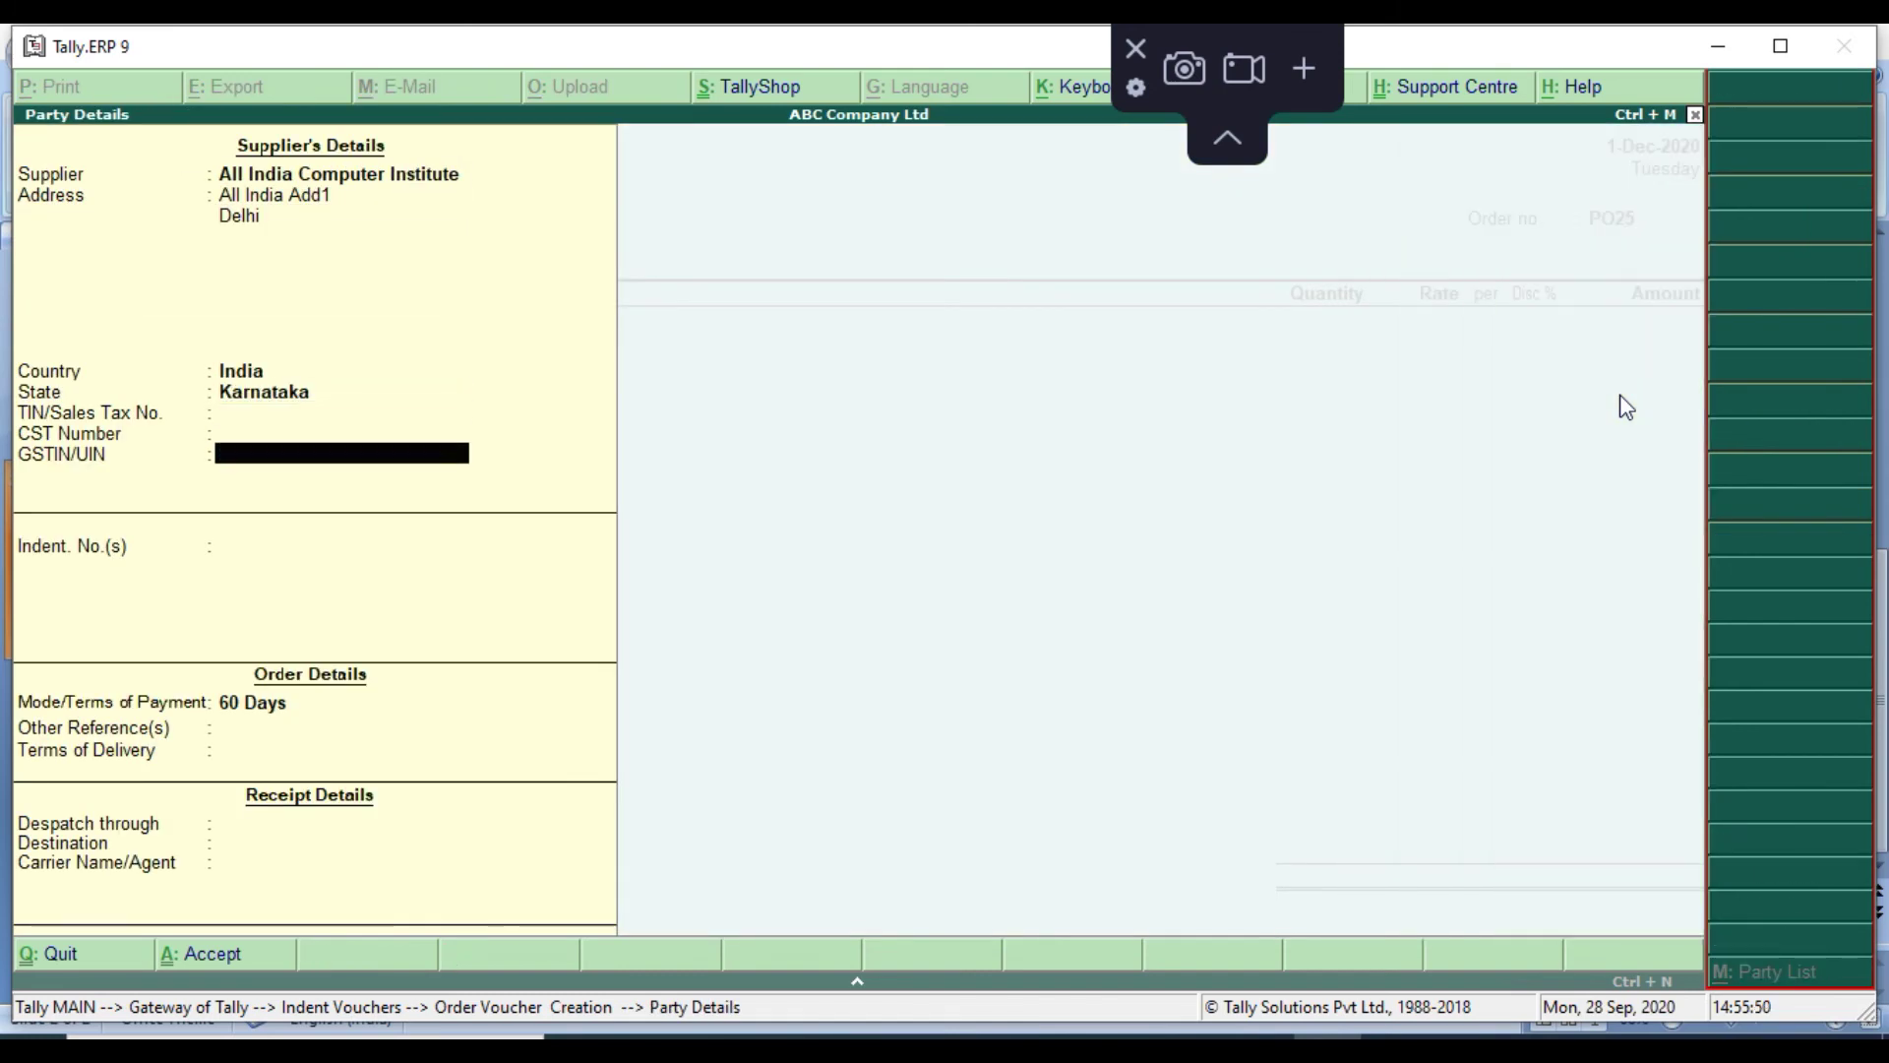
# Check which indent numbers PO25 can be linked to, and discard the order
pyautogui.press('Return')
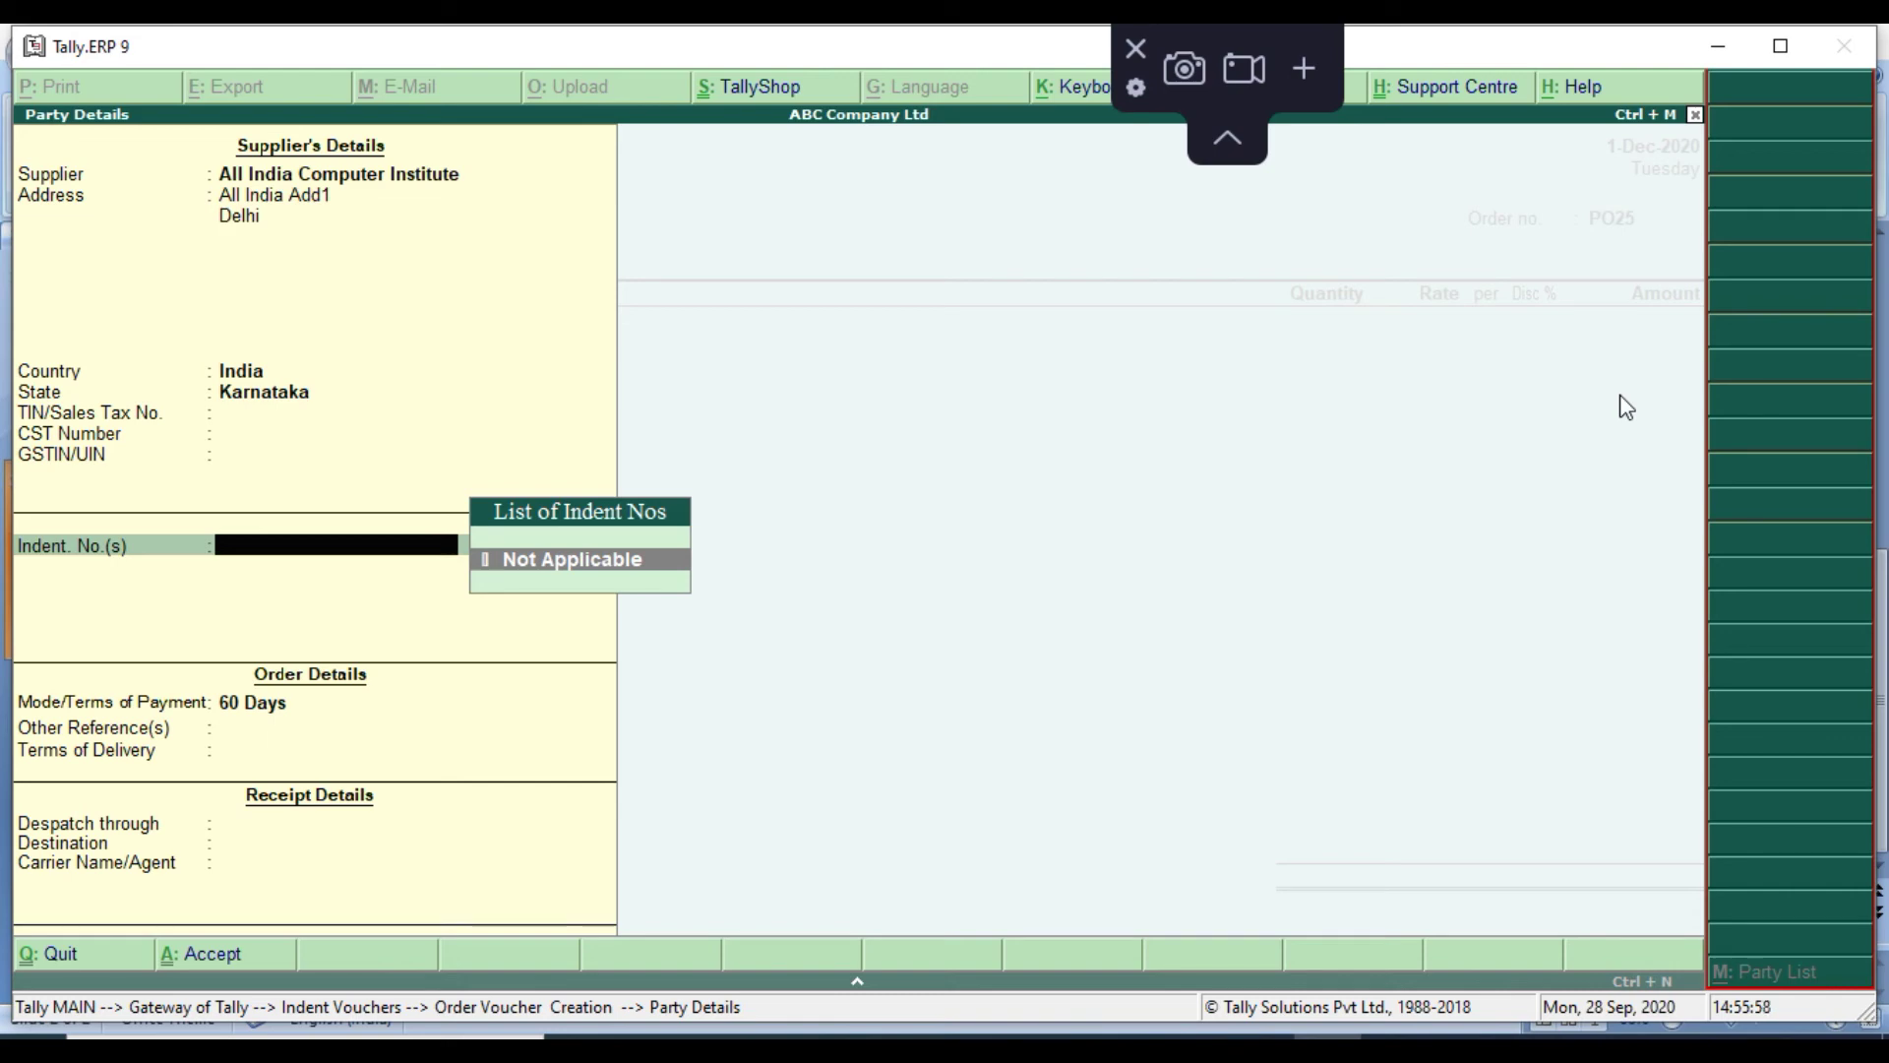
pyautogui.press('Escape')
pyautogui.press('Escape')
pyautogui.press('y')
# Create a receipt note numbered RN92, leaving its reference number blank
pyautogui.press('Down')
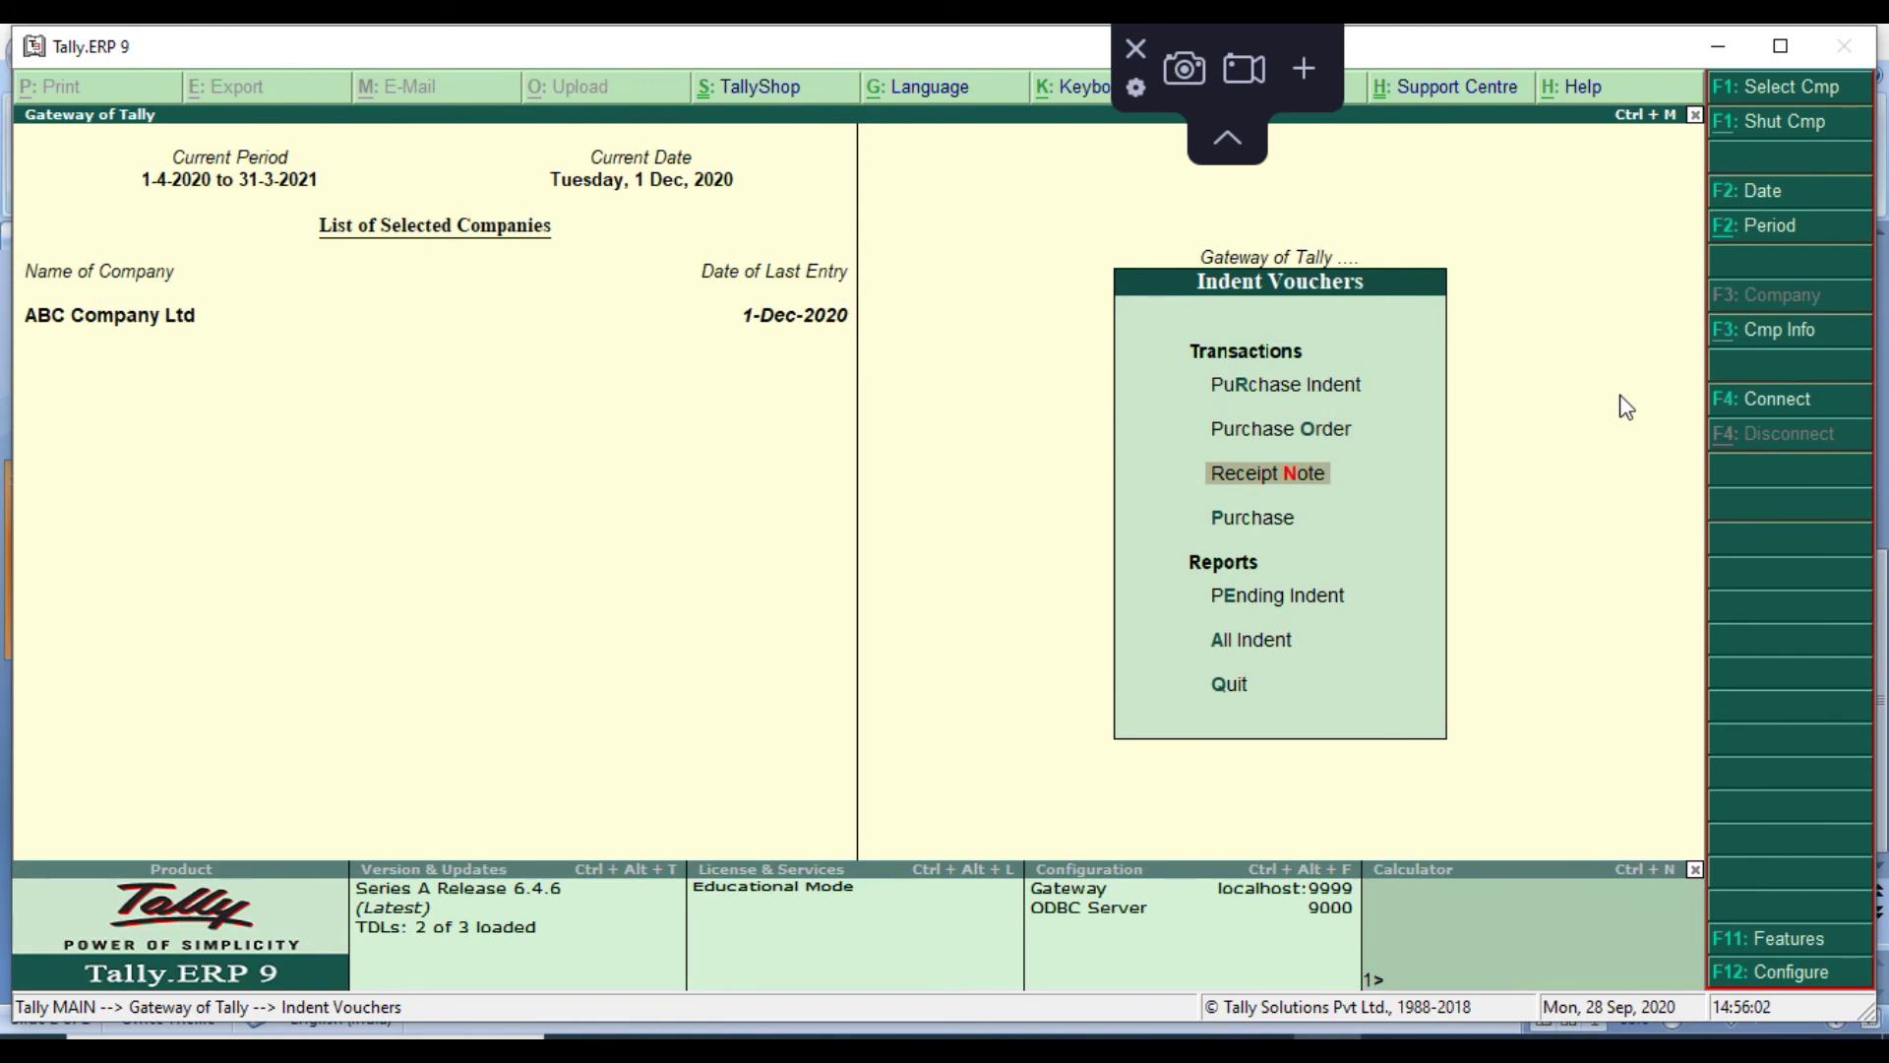
pyautogui.press('Return')
pyautogui.press('BackSpace')
pyautogui.write('RN92')
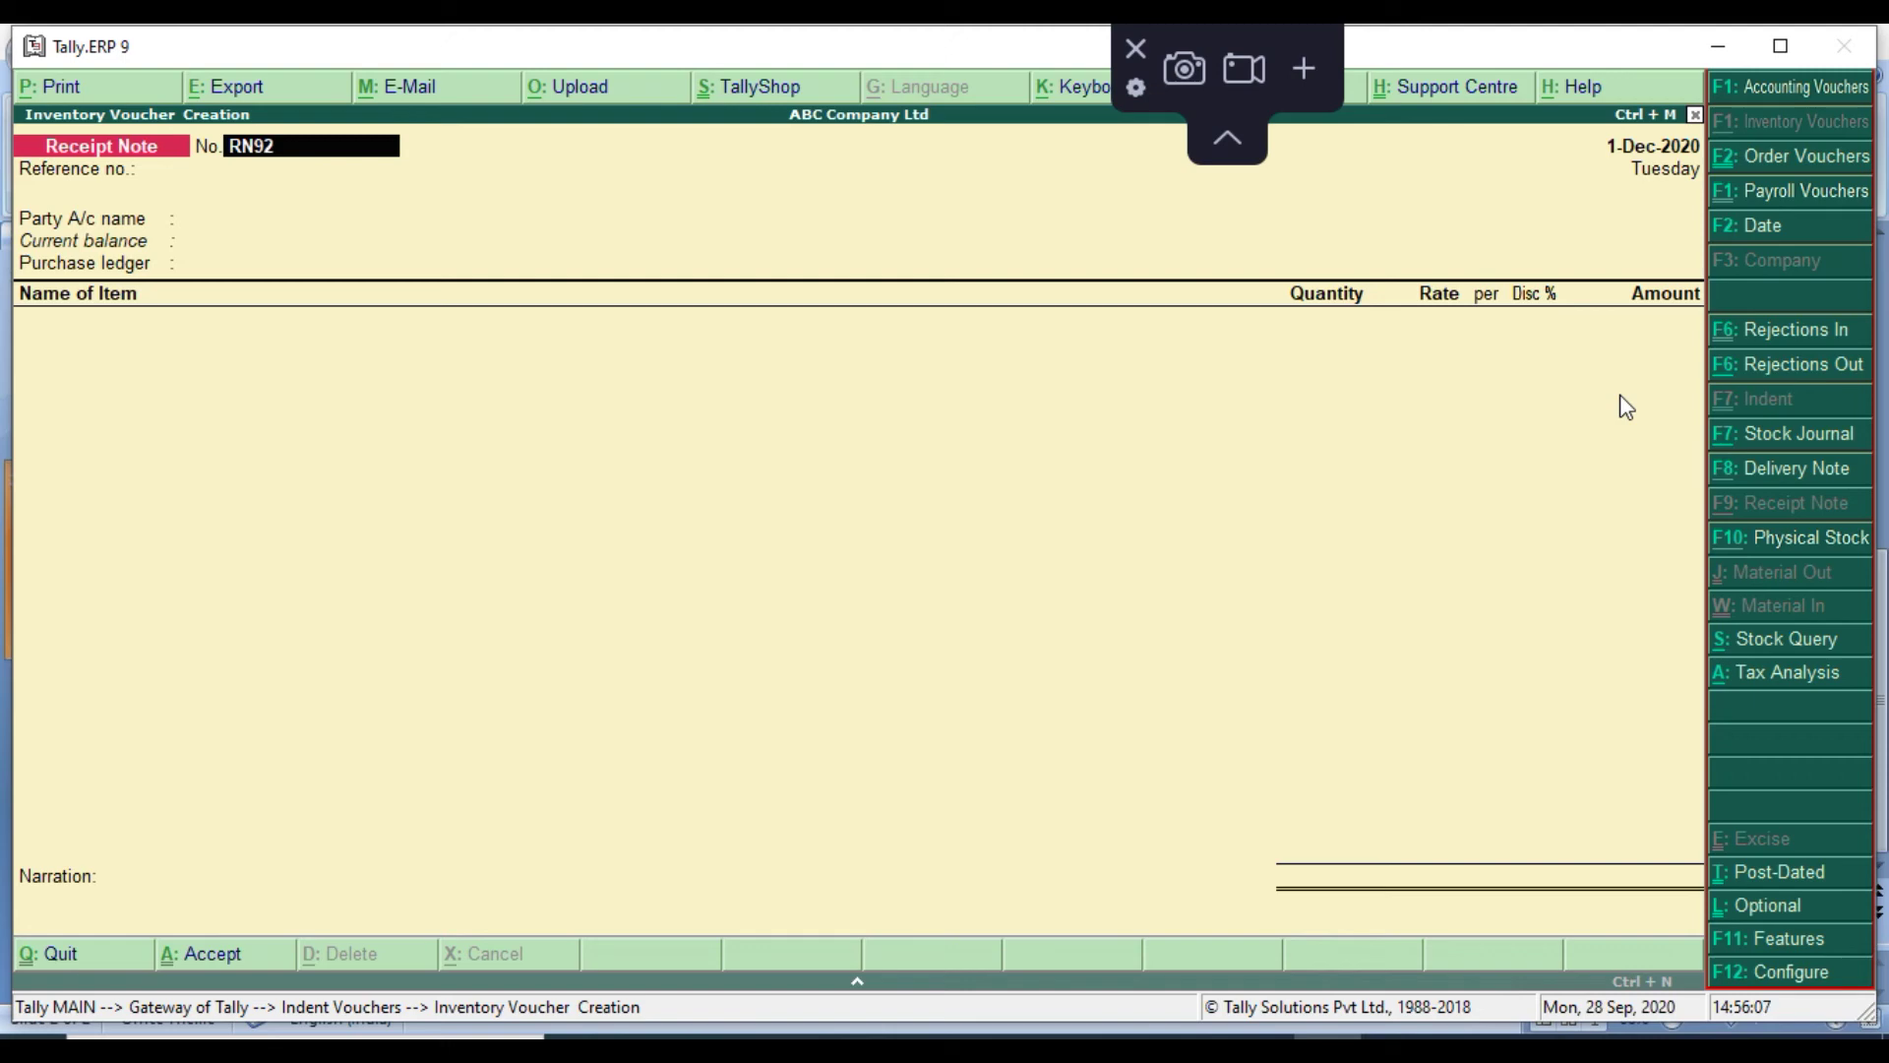
pyautogui.press('Return')
pyautogui.press('Return')
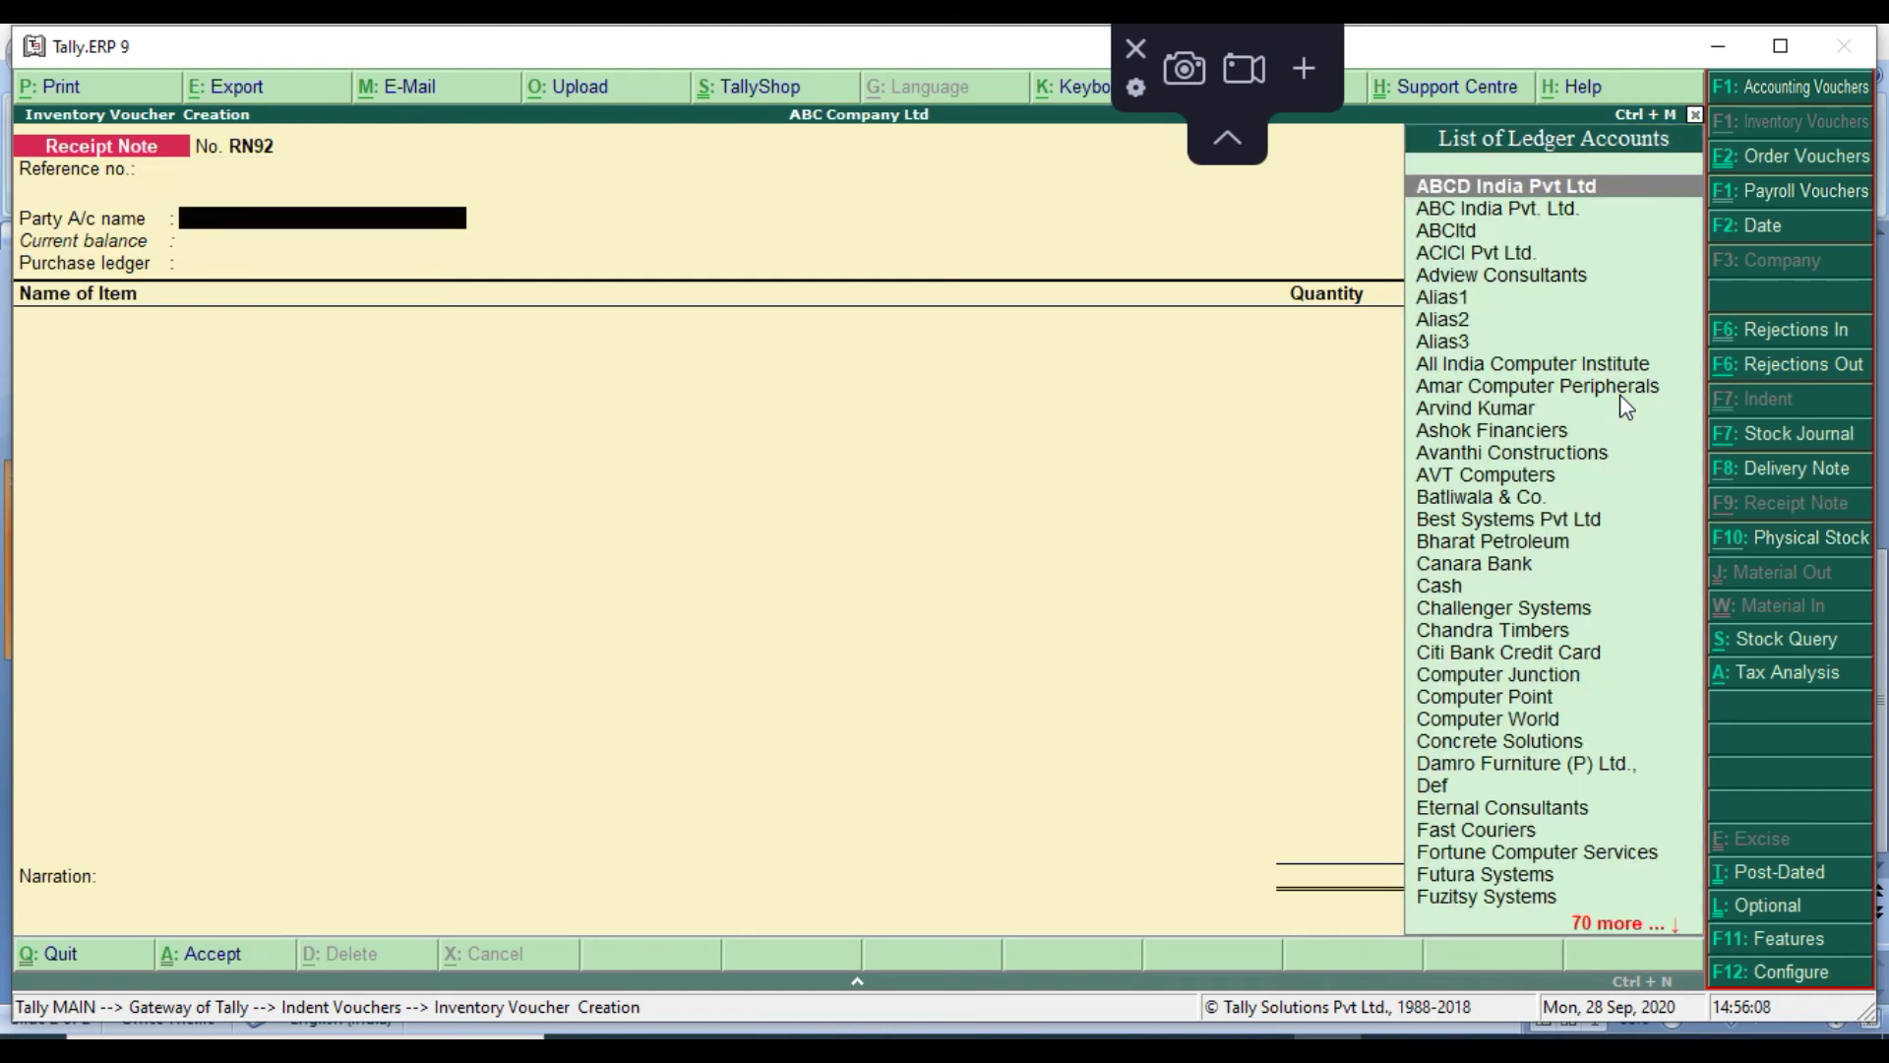
# Choose ABC India Pvt. Ltd. as the party of RN92 and link purchase order p021
pyautogui.press('Down')
pyautogui.press('Return')
pyautogui.press('Down')
pyautogui.press('Down')
pyautogui.press('Down')
pyautogui.press('Down')
pyautogui.press('Up')
pyautogui.press('Up')
pyautogui.press('Down')
pyautogui.press('Down')
pyautogui.press('Up')
pyautogui.press('Return')
# Add purchase order po12 to RN92 and accept the supplier details, keeping Purchase as the ledger
pyautogui.press('Down')
pyautogui.press('Down')
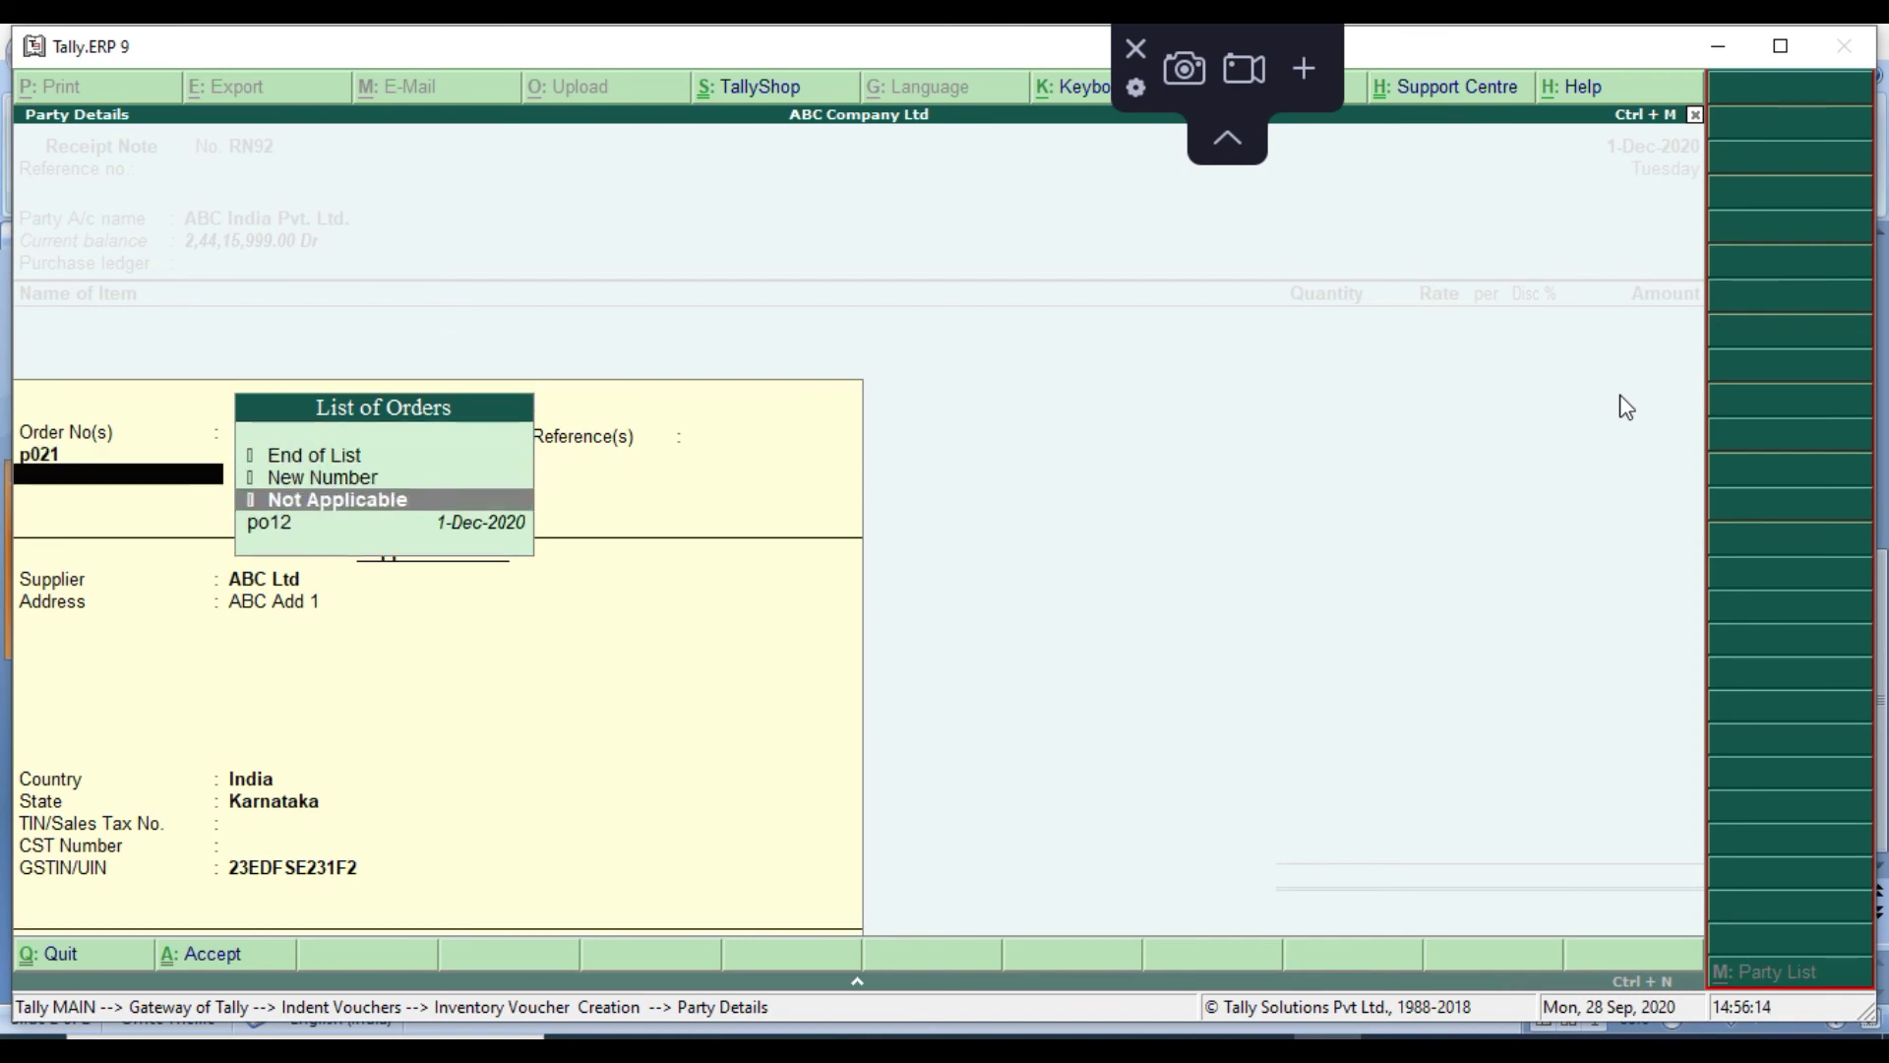
pyautogui.press('Down')
pyautogui.press('Return')
pyautogui.press('Return')
pyautogui.press('Return')
pyautogui.press('Return')
pyautogui.press('Return')
pyautogui.press('Return')
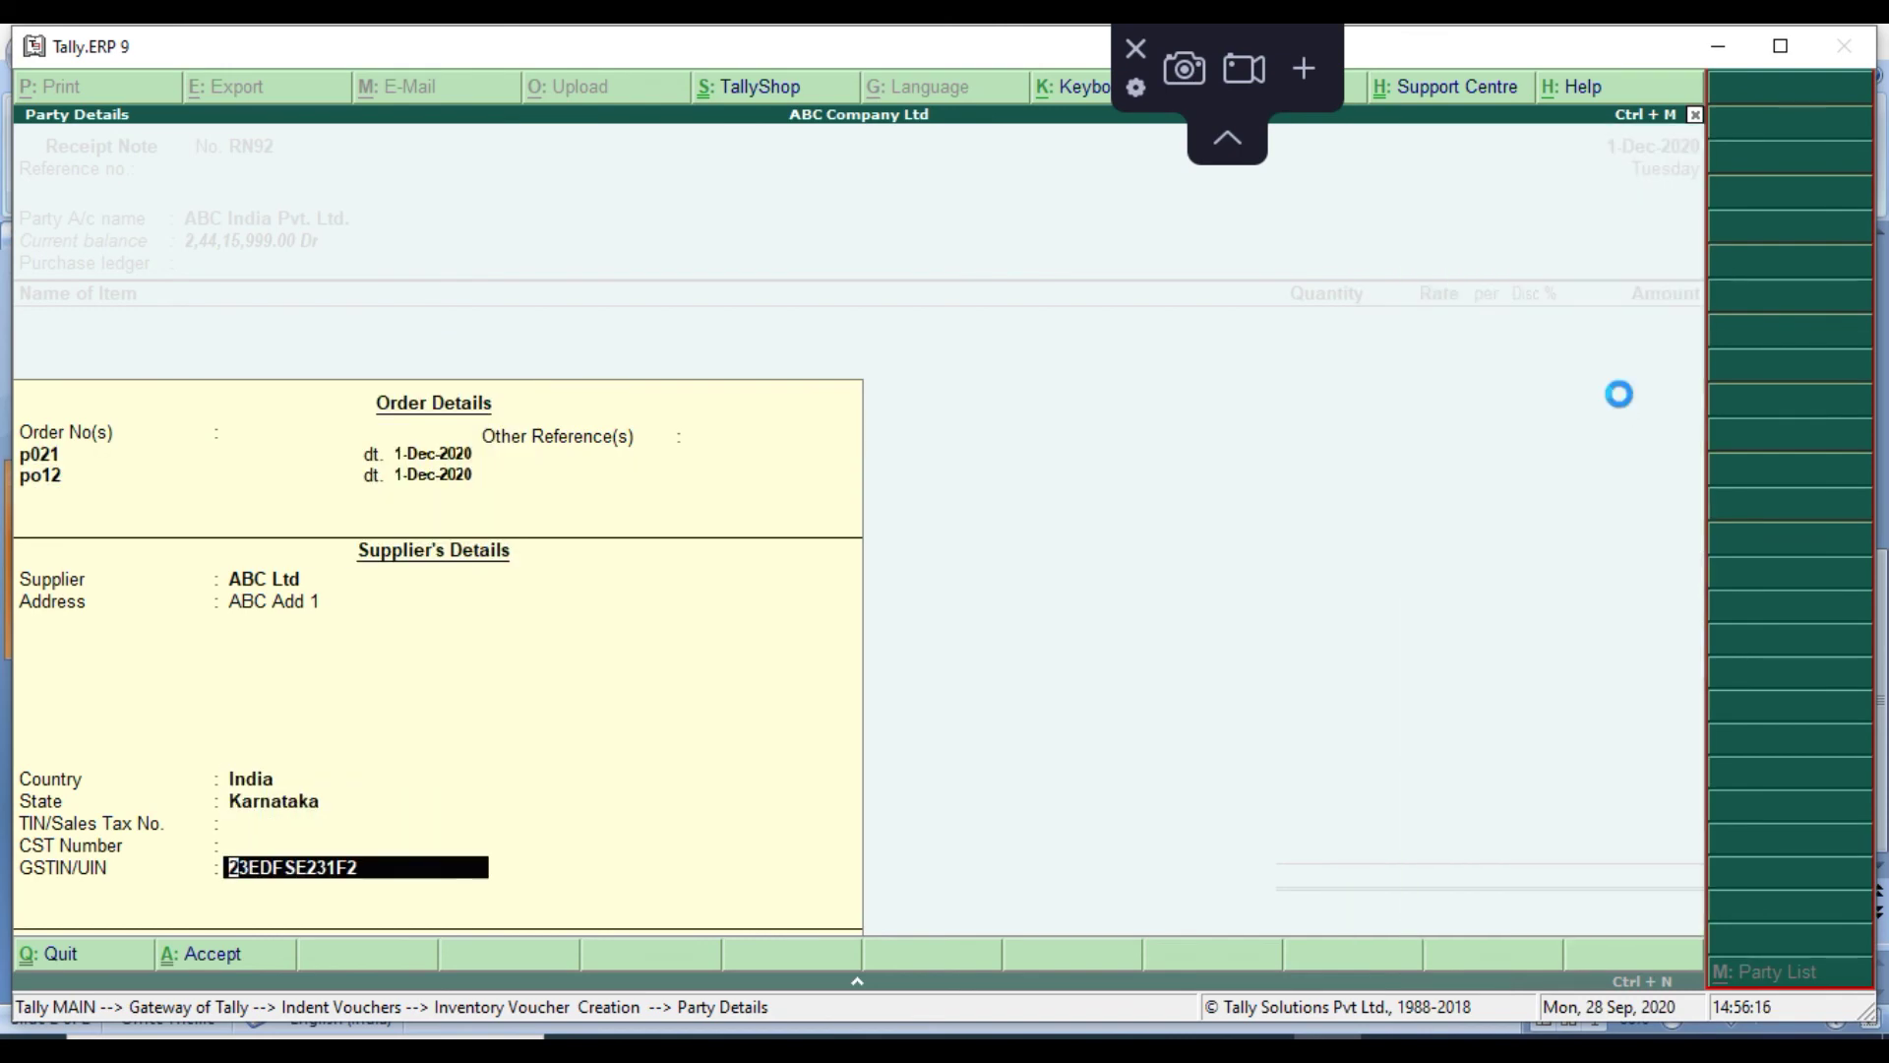
pyautogui.press('Return')
pyautogui.press('Return')
# Allocate the 2 Nos of HCL Celeron from order p021 to the Stores location at 14,000.00
pyautogui.press('Return')
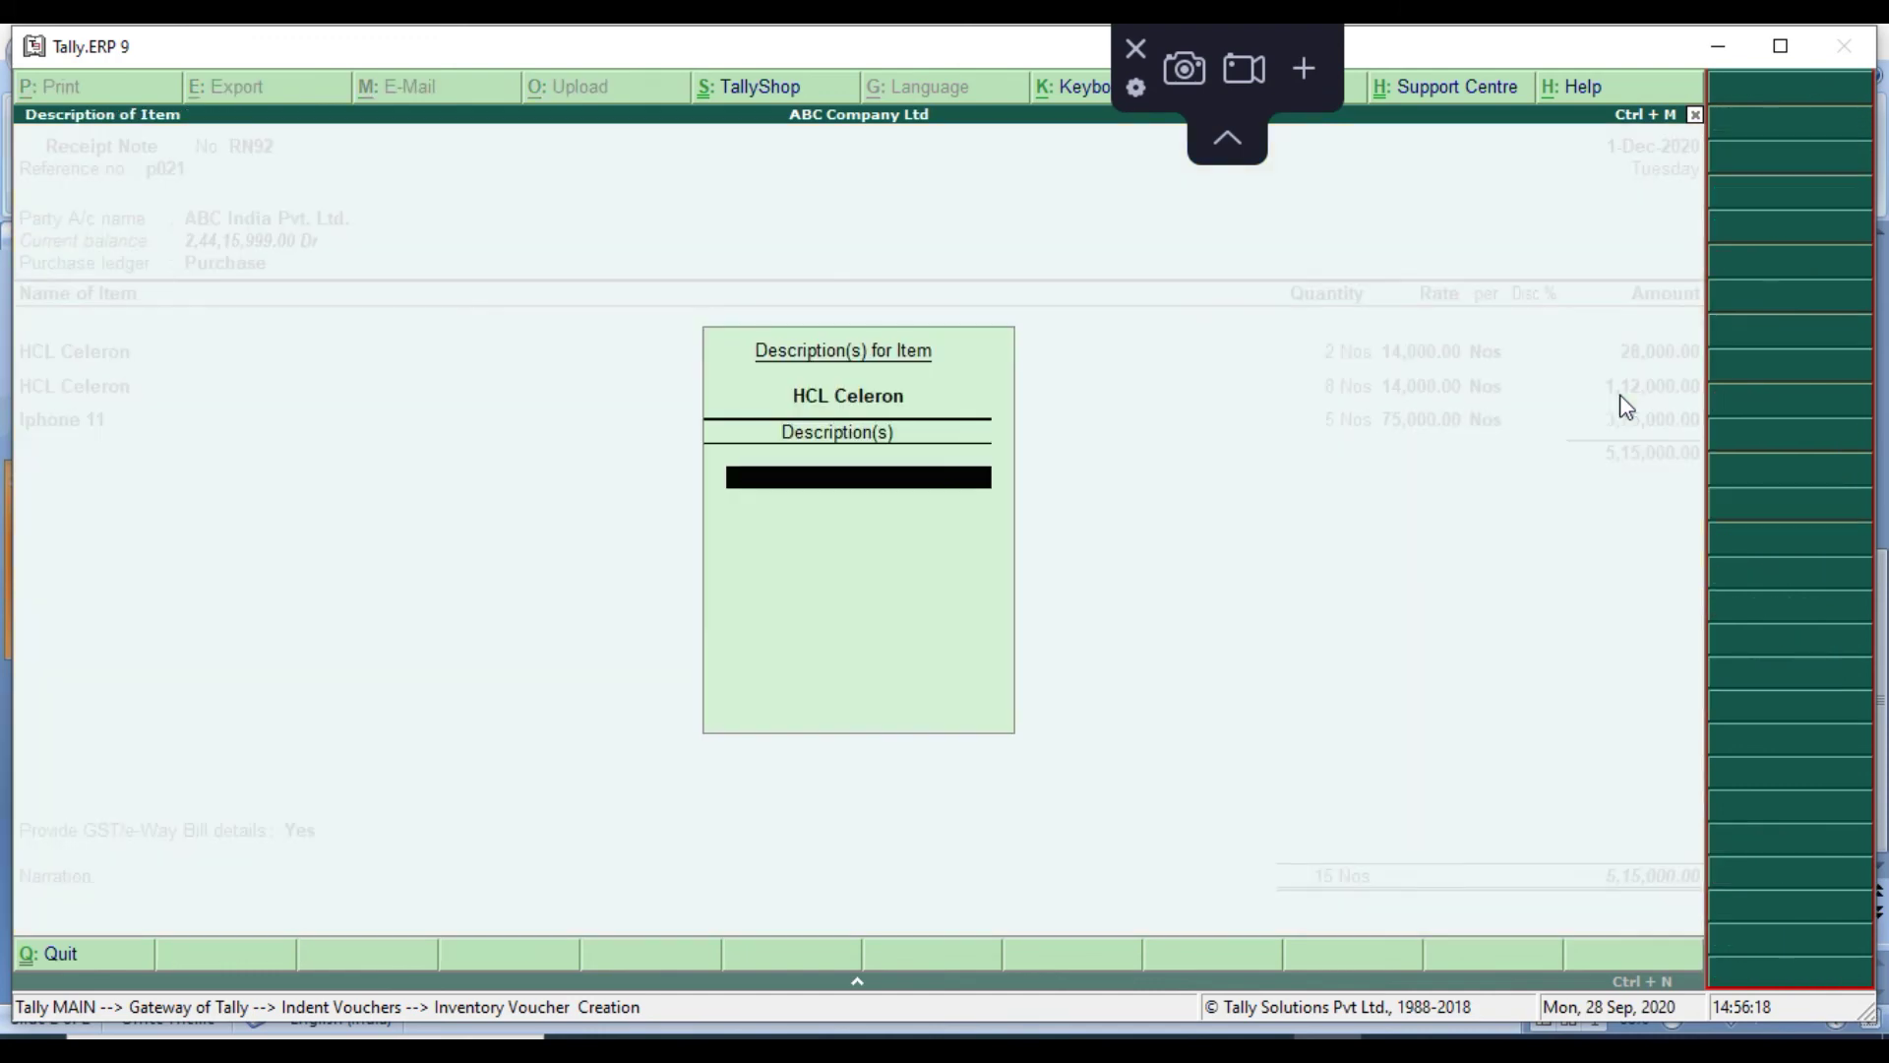
pyautogui.press('Return')
pyautogui.press('Return')
pyautogui.press('BackSpace')
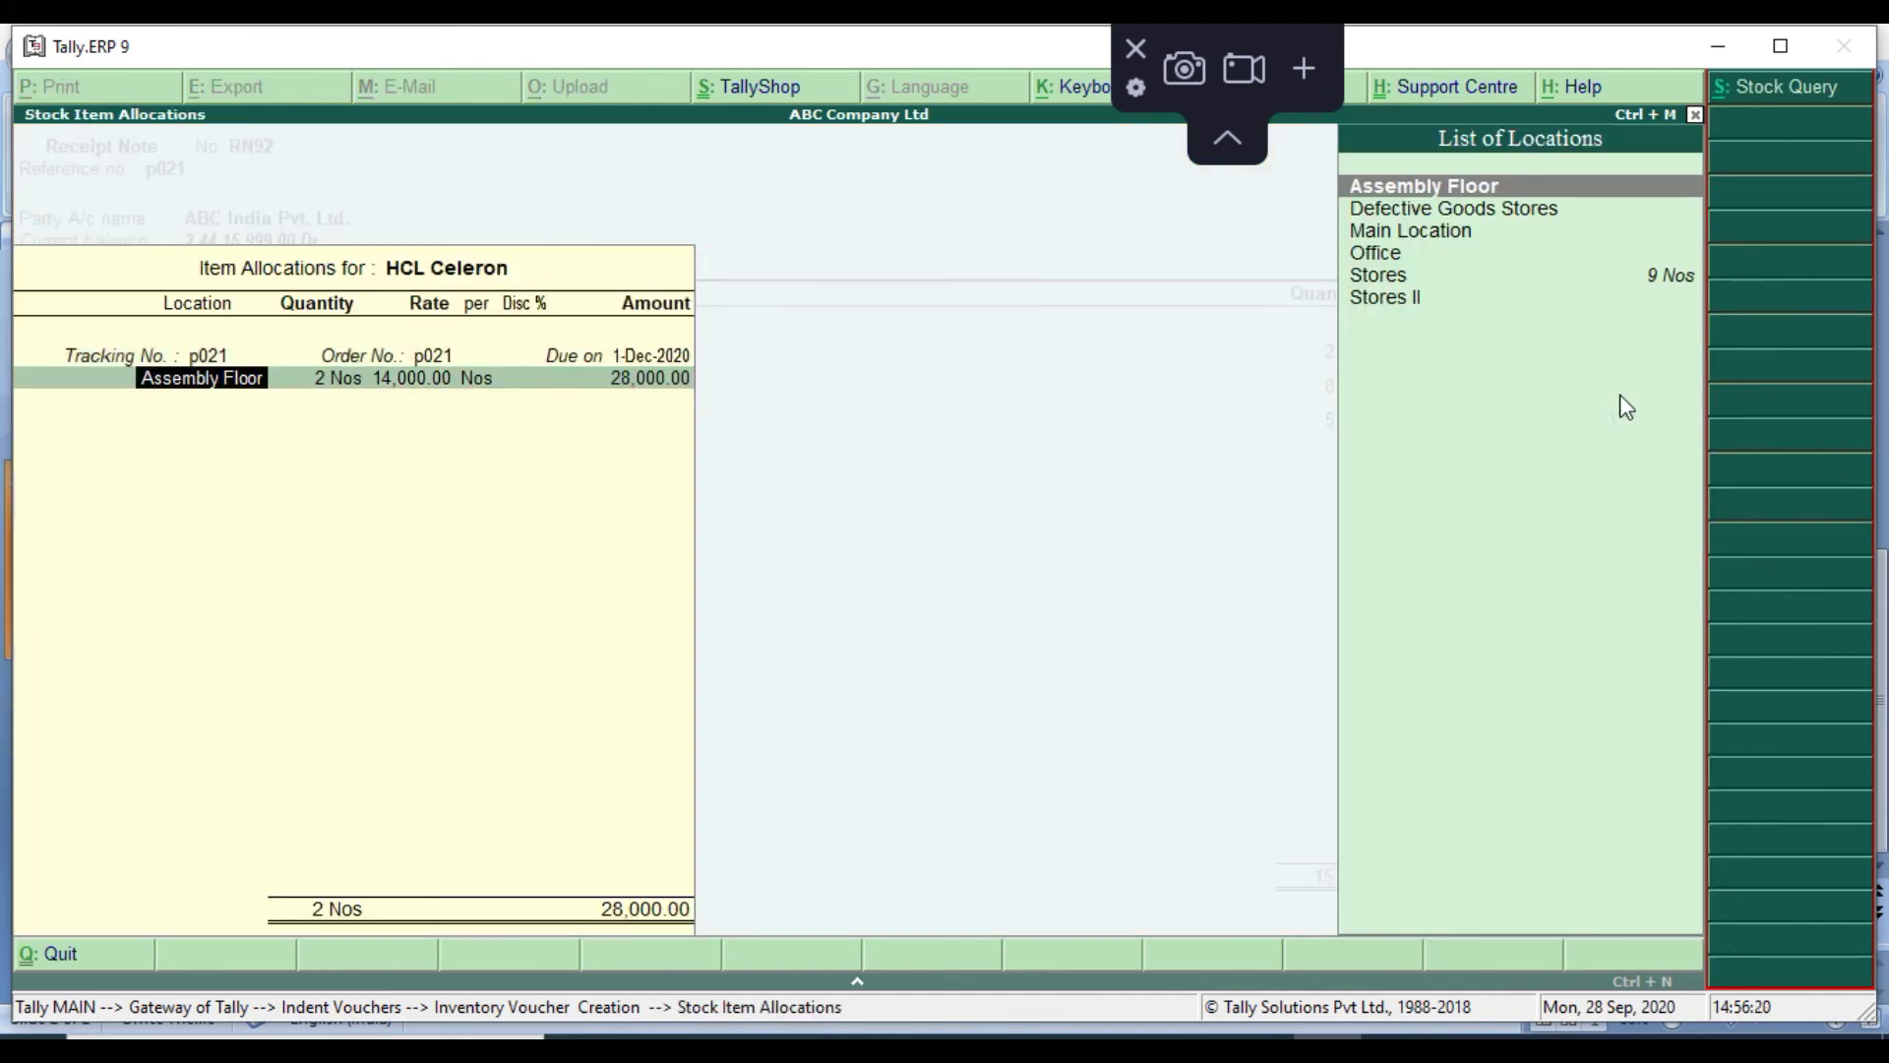
pyautogui.press('Down')
pyautogui.press('Down')
pyautogui.press('Down')
pyautogui.press('Down')
pyautogui.press('Return')
pyautogui.press('Return')
pyautogui.press('Return')
pyautogui.press('Return')
pyautogui.press('Return')
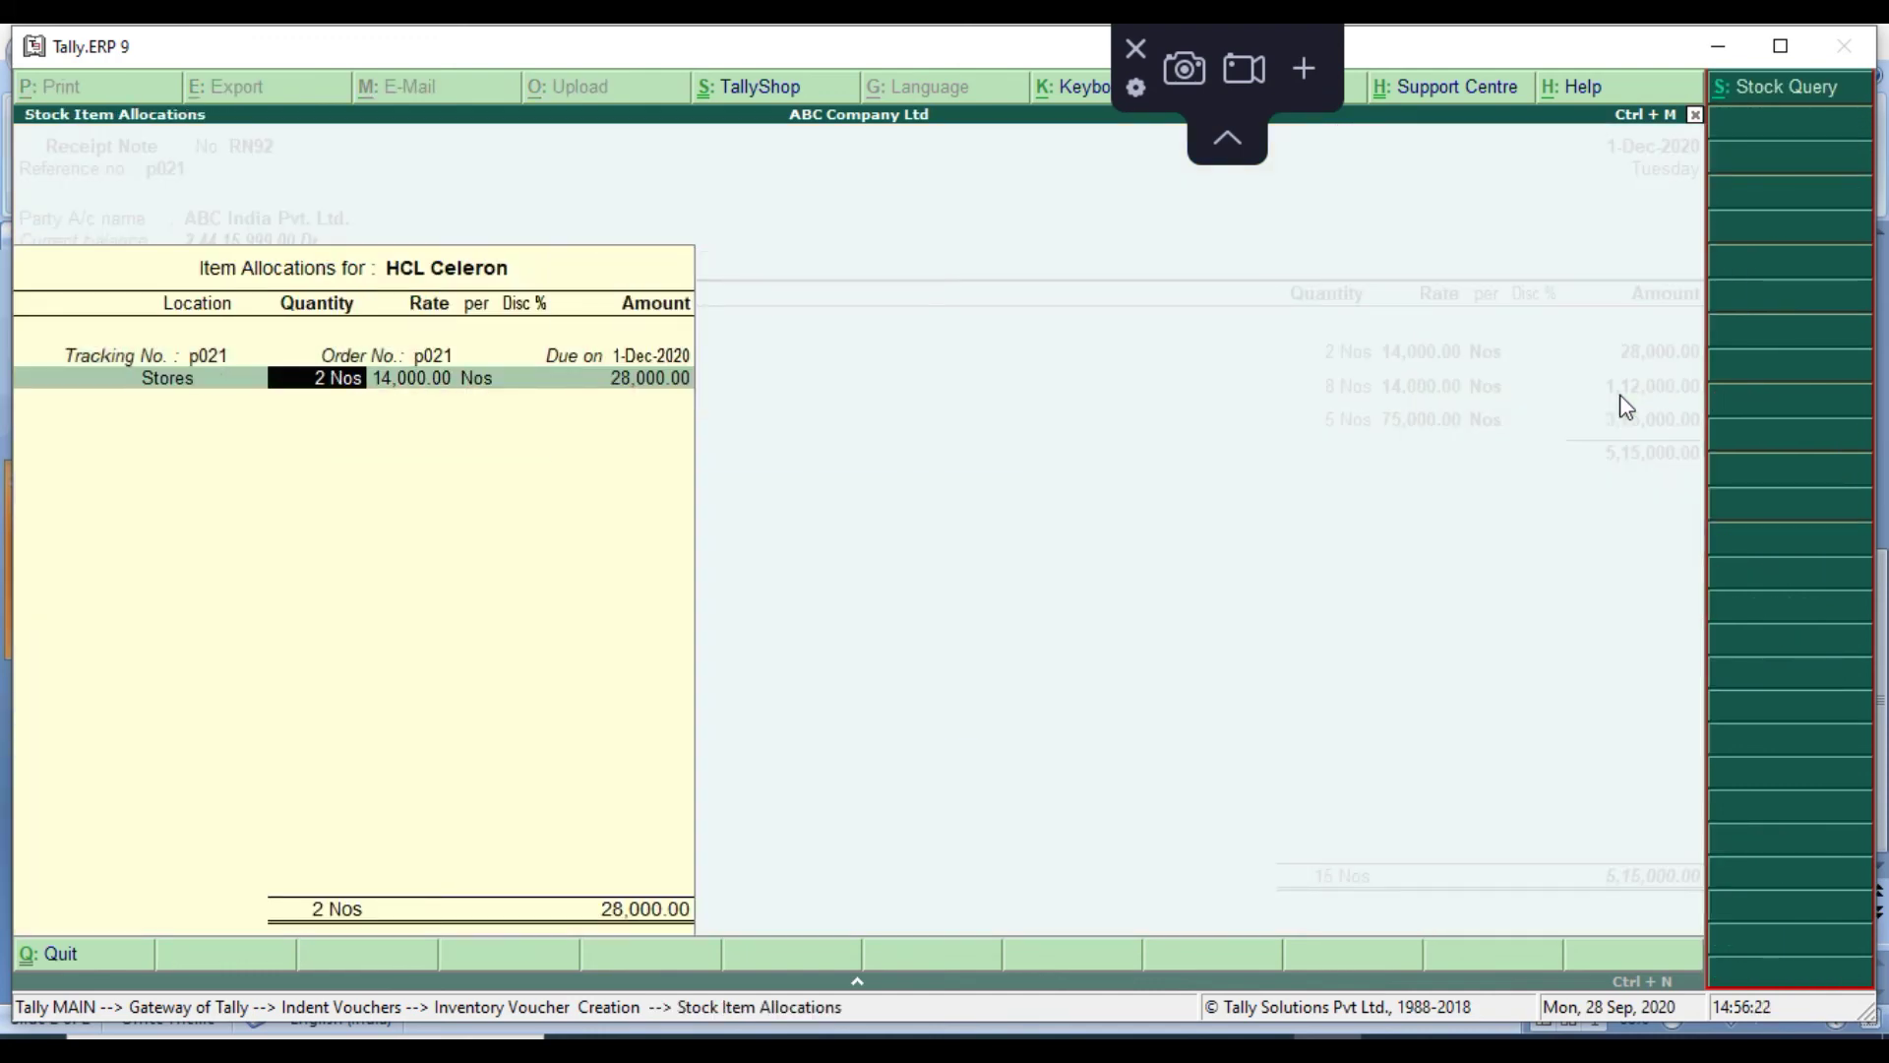
pyautogui.press('Return')
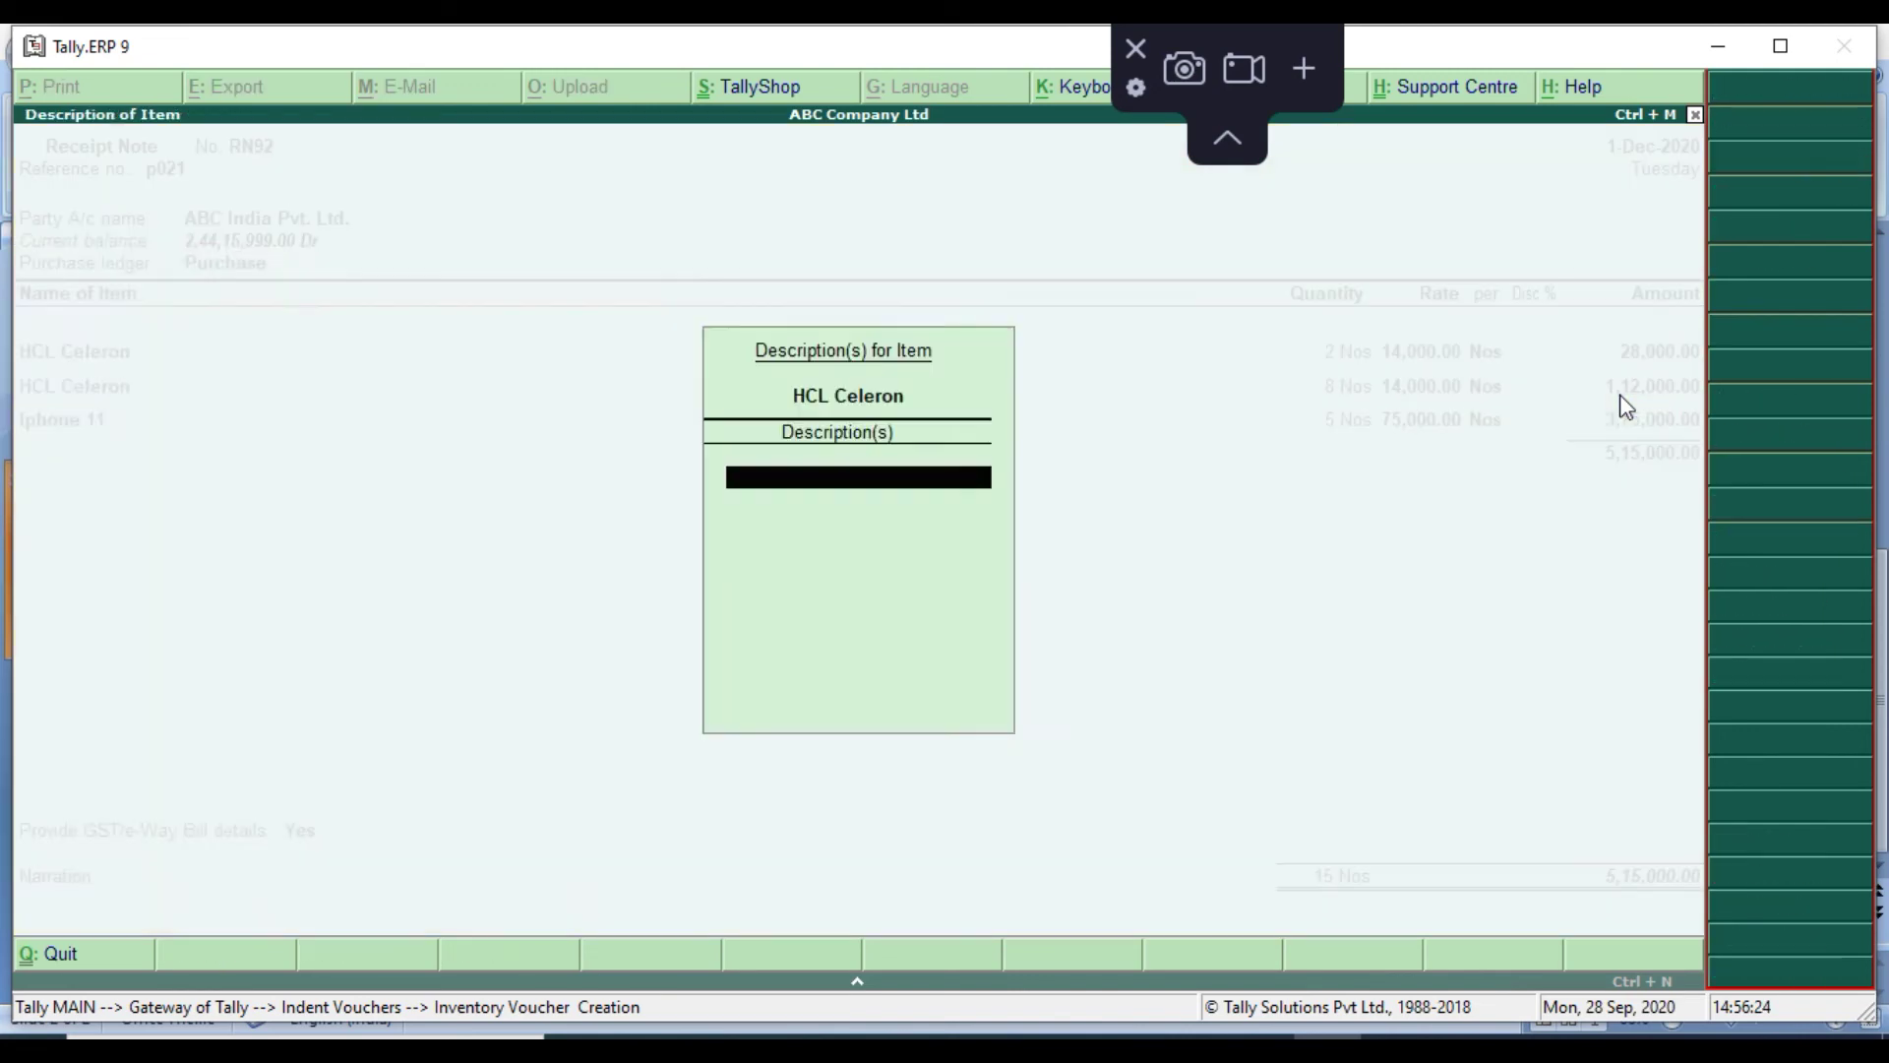
# Allocate the 8 Nos of HCL Celeron from order po12 to the Stores location at 14,000.00
pyautogui.press('Return')
pyautogui.press('Return')
pyautogui.press('Return')
pyautogui.press('BackSpace')
pyautogui.press('Down')
pyautogui.press('Down')
pyautogui.press('Down')
pyautogui.press('Down')
pyautogui.press('Return')
pyautogui.press('Return')
pyautogui.press('Return')
pyautogui.press('Return')
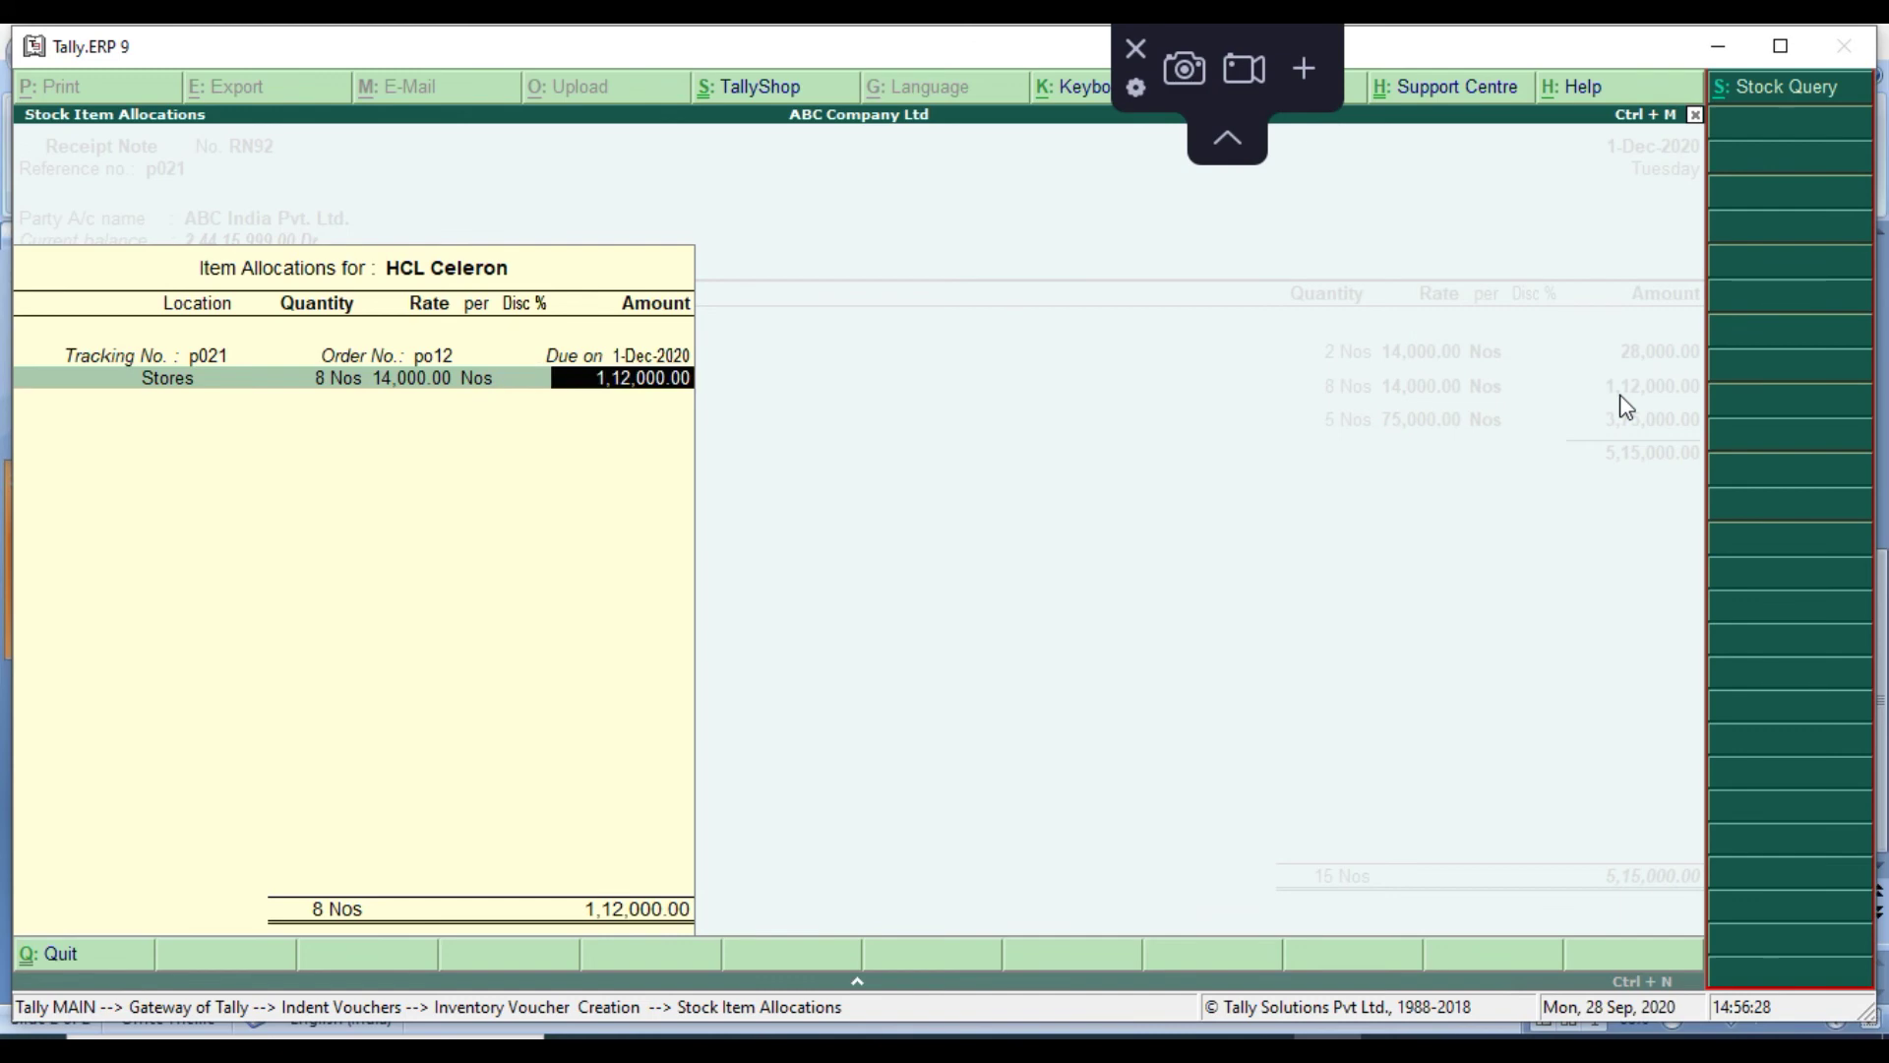
pyautogui.press('Return')
pyautogui.press('Return')
# Allocate the 5 Nos of Iphone 11 from order po12 to Main Location at 75,000.00 and finish the item list
pyautogui.press('Return')
pyautogui.press('Return')
pyautogui.press('Return')
pyautogui.press('Return')
pyautogui.press('Down')
pyautogui.press('Return')
pyautogui.press('Return')
pyautogui.press('Return')
pyautogui.press('Return')
pyautogui.press('Return')
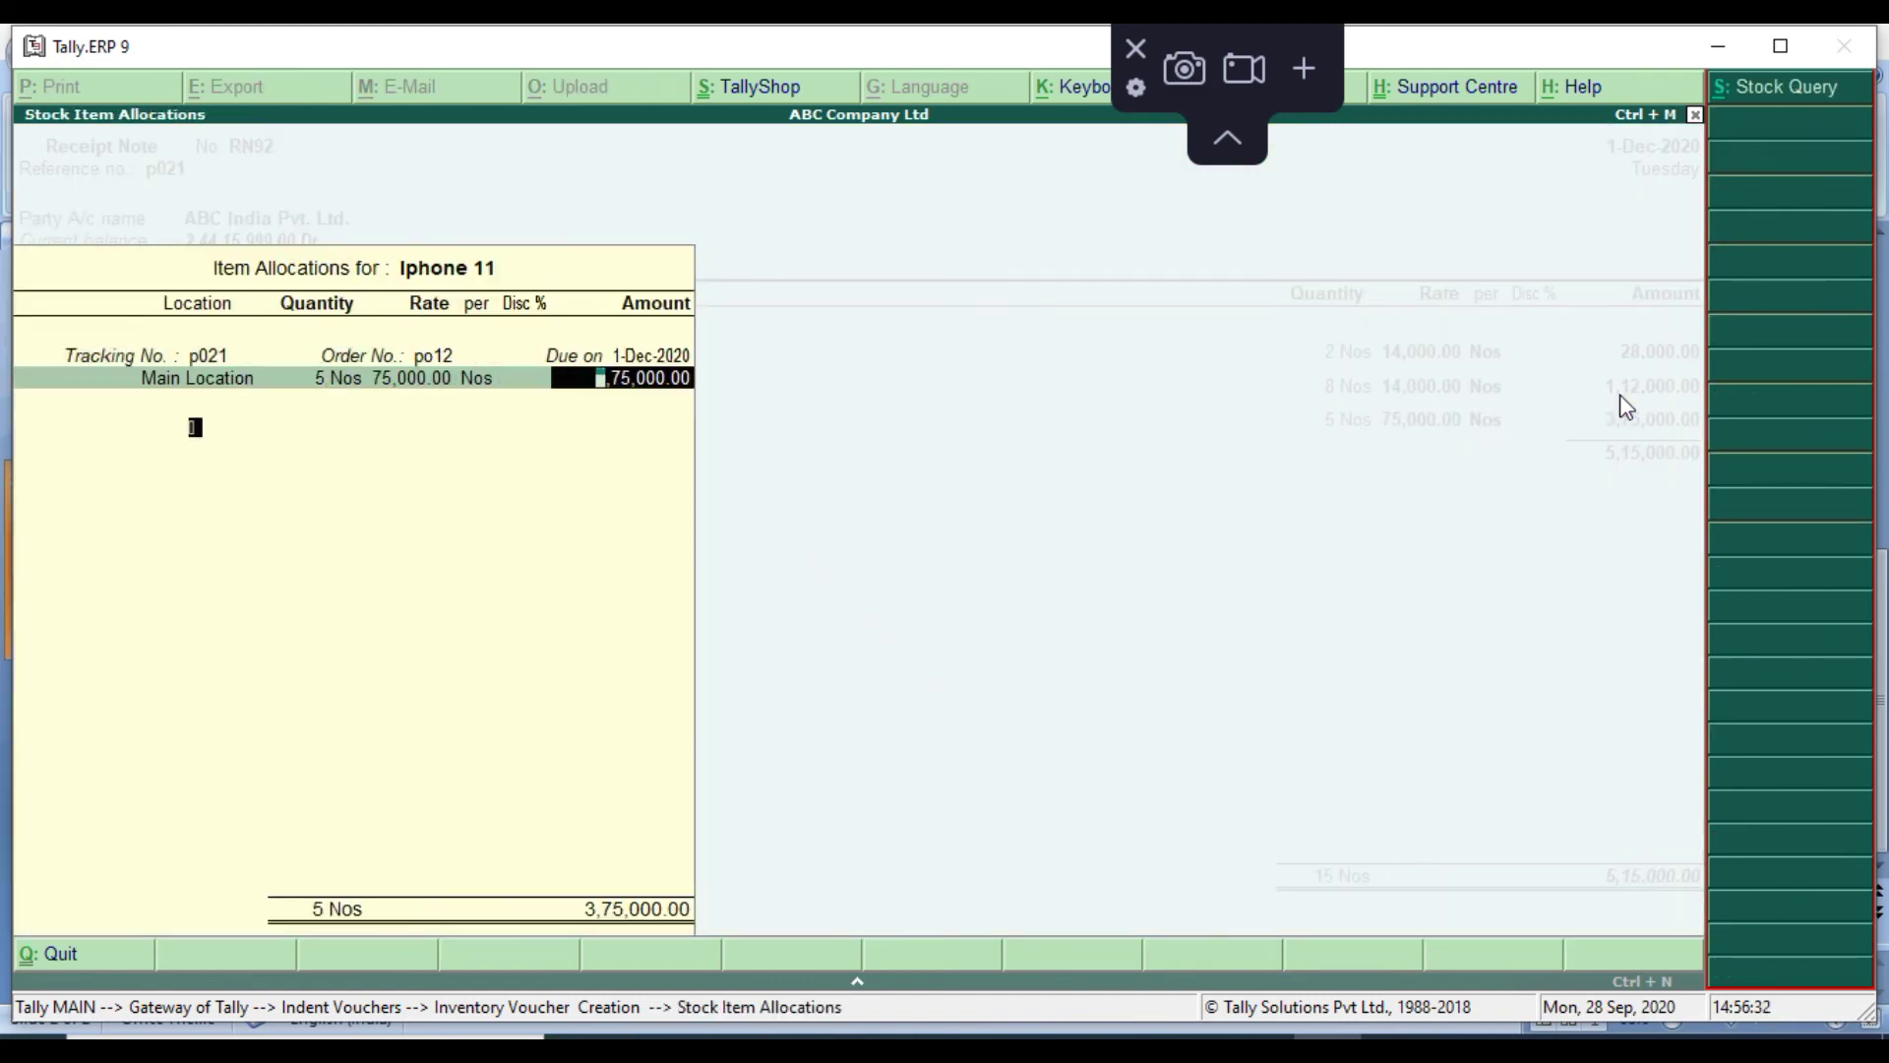
pyautogui.press('Return')
pyautogui.press('Return')
pyautogui.press('Return')
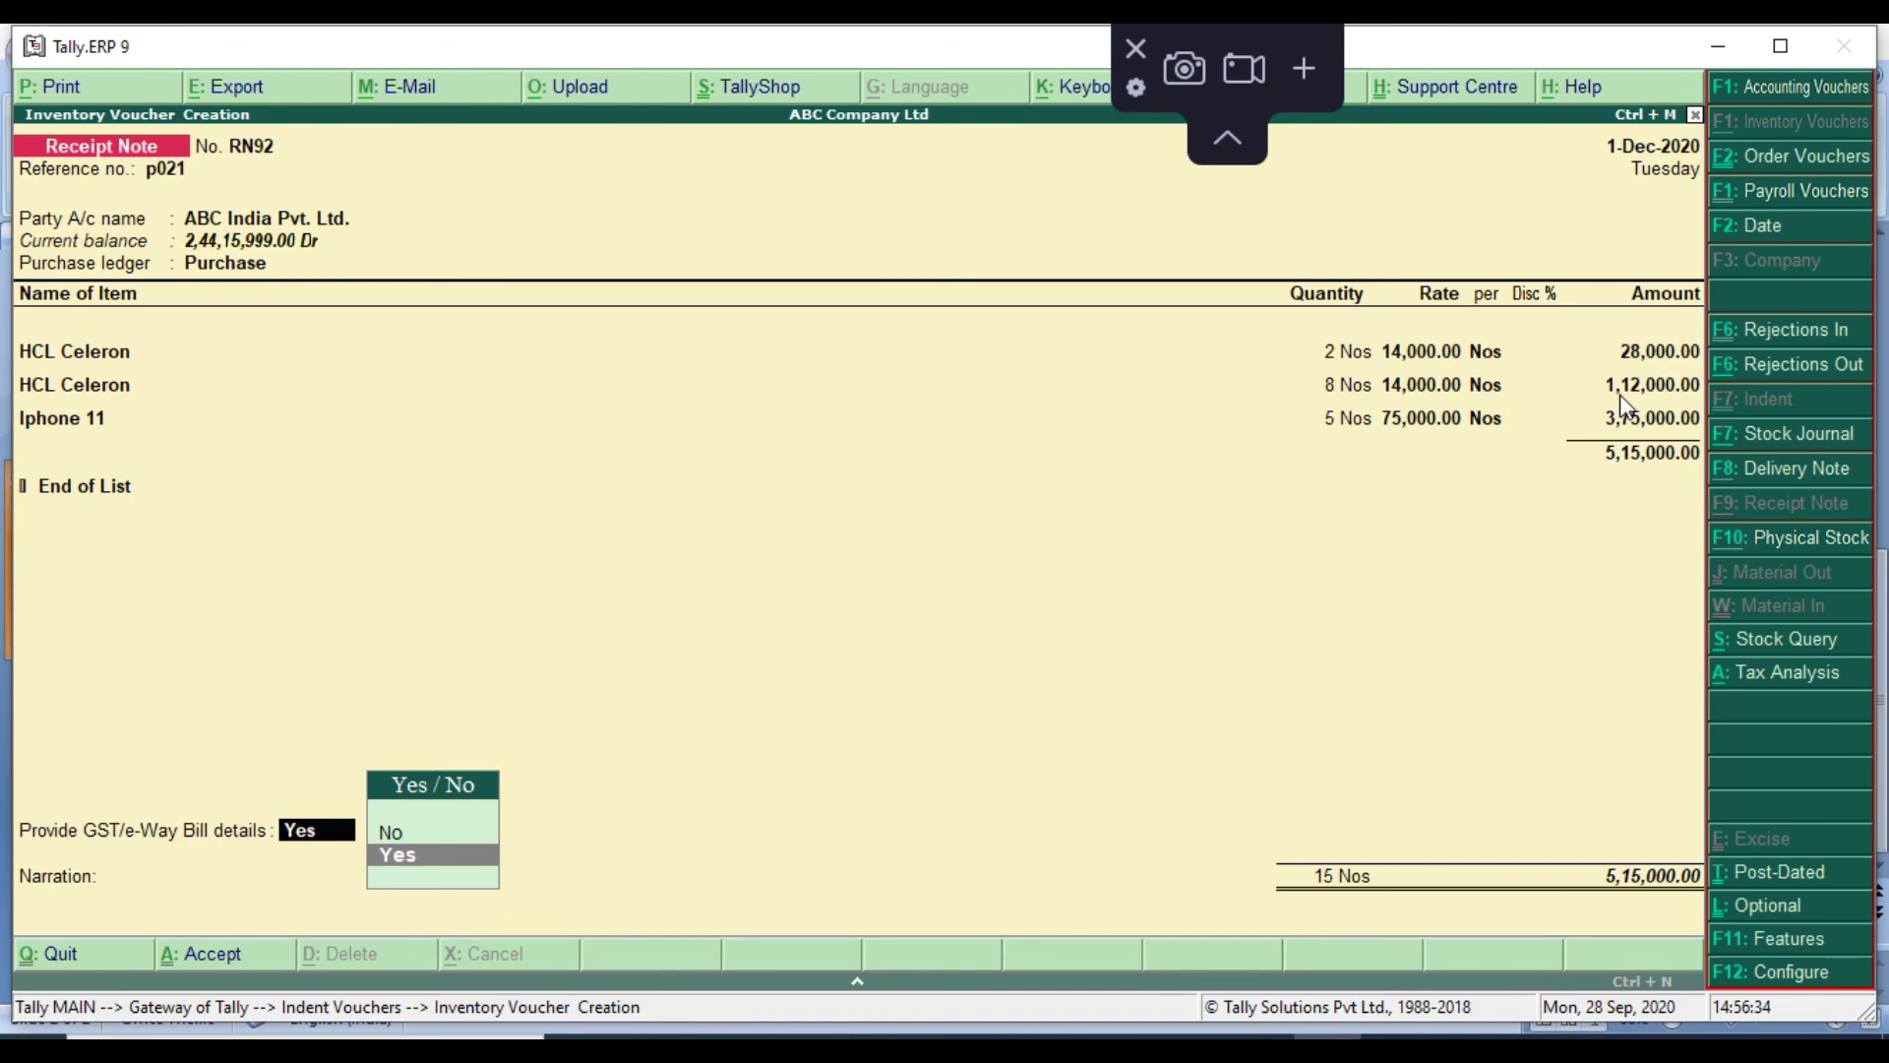
# Set the GST/e-Way Bill details option to No and save receipt note RN92
pyautogui.press('Return')
pyautogui.press('Escape')
pyautogui.press('Up')
pyautogui.press('Return')
pyautogui.press('Return')
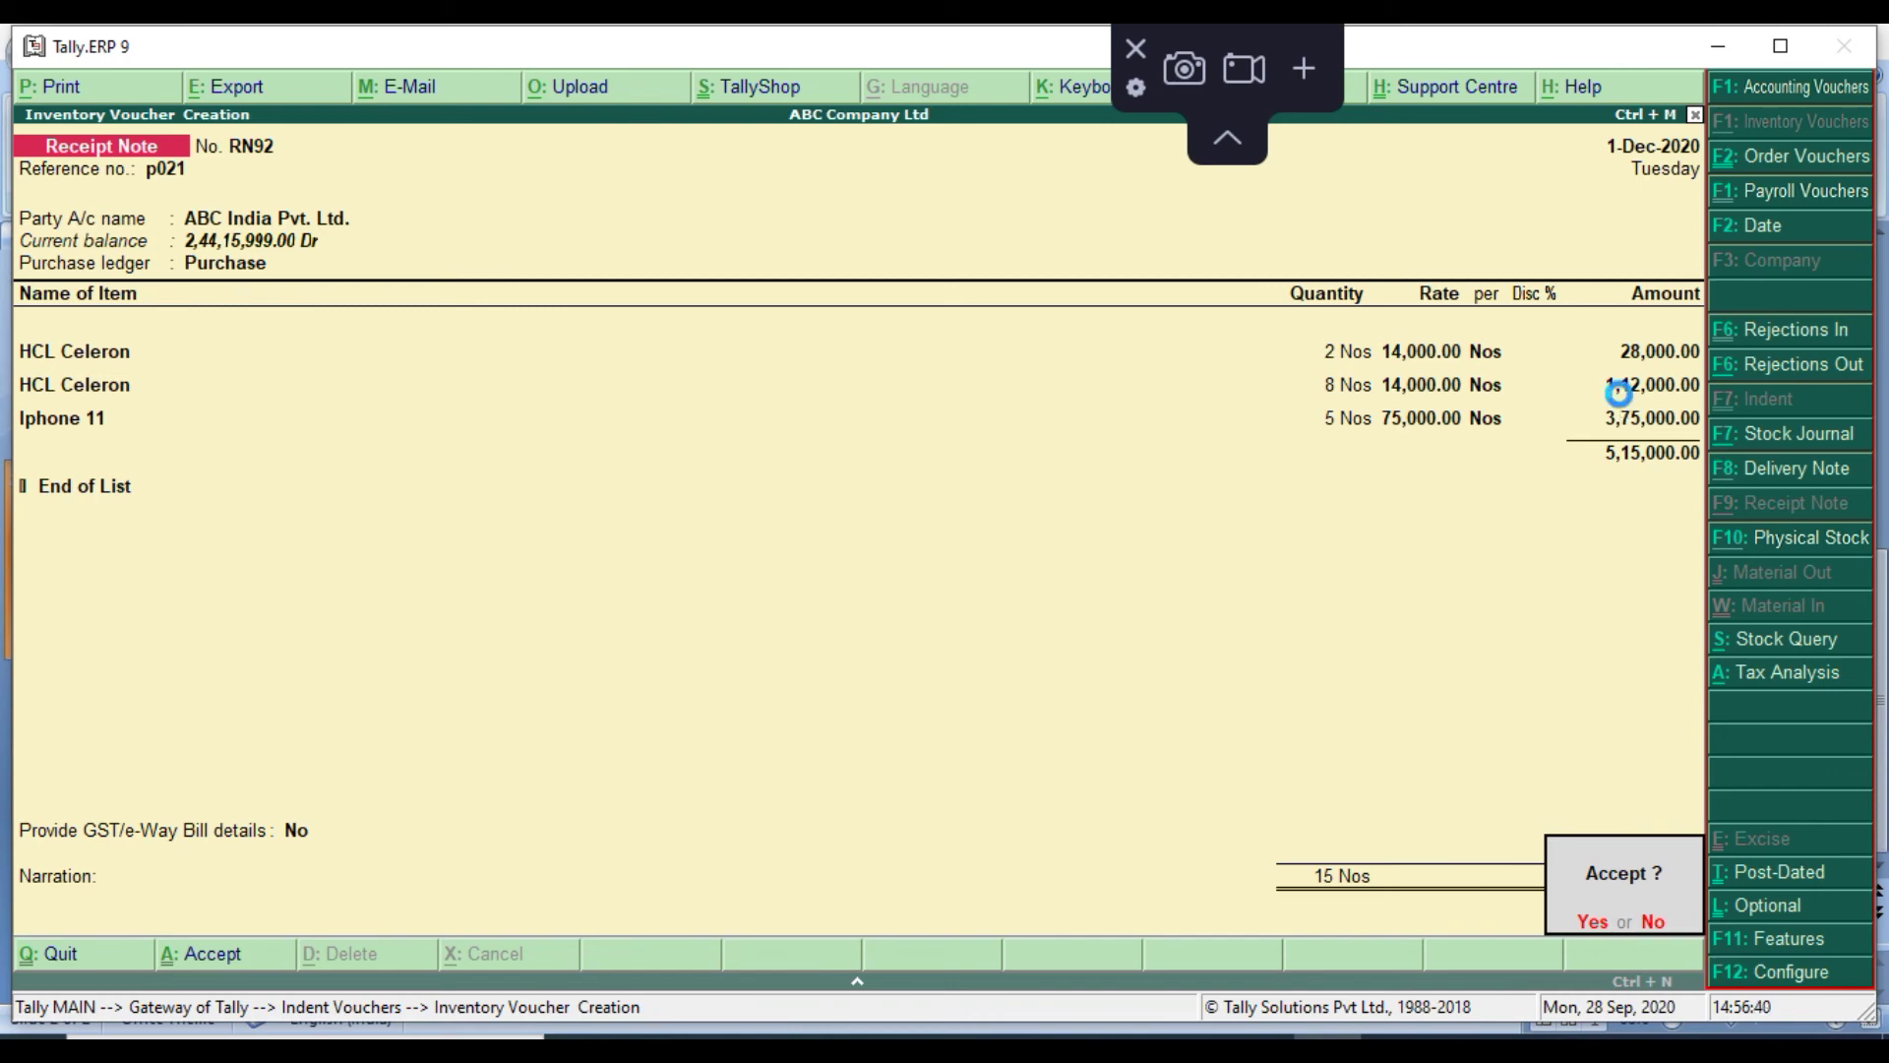
pyautogui.press('Return')
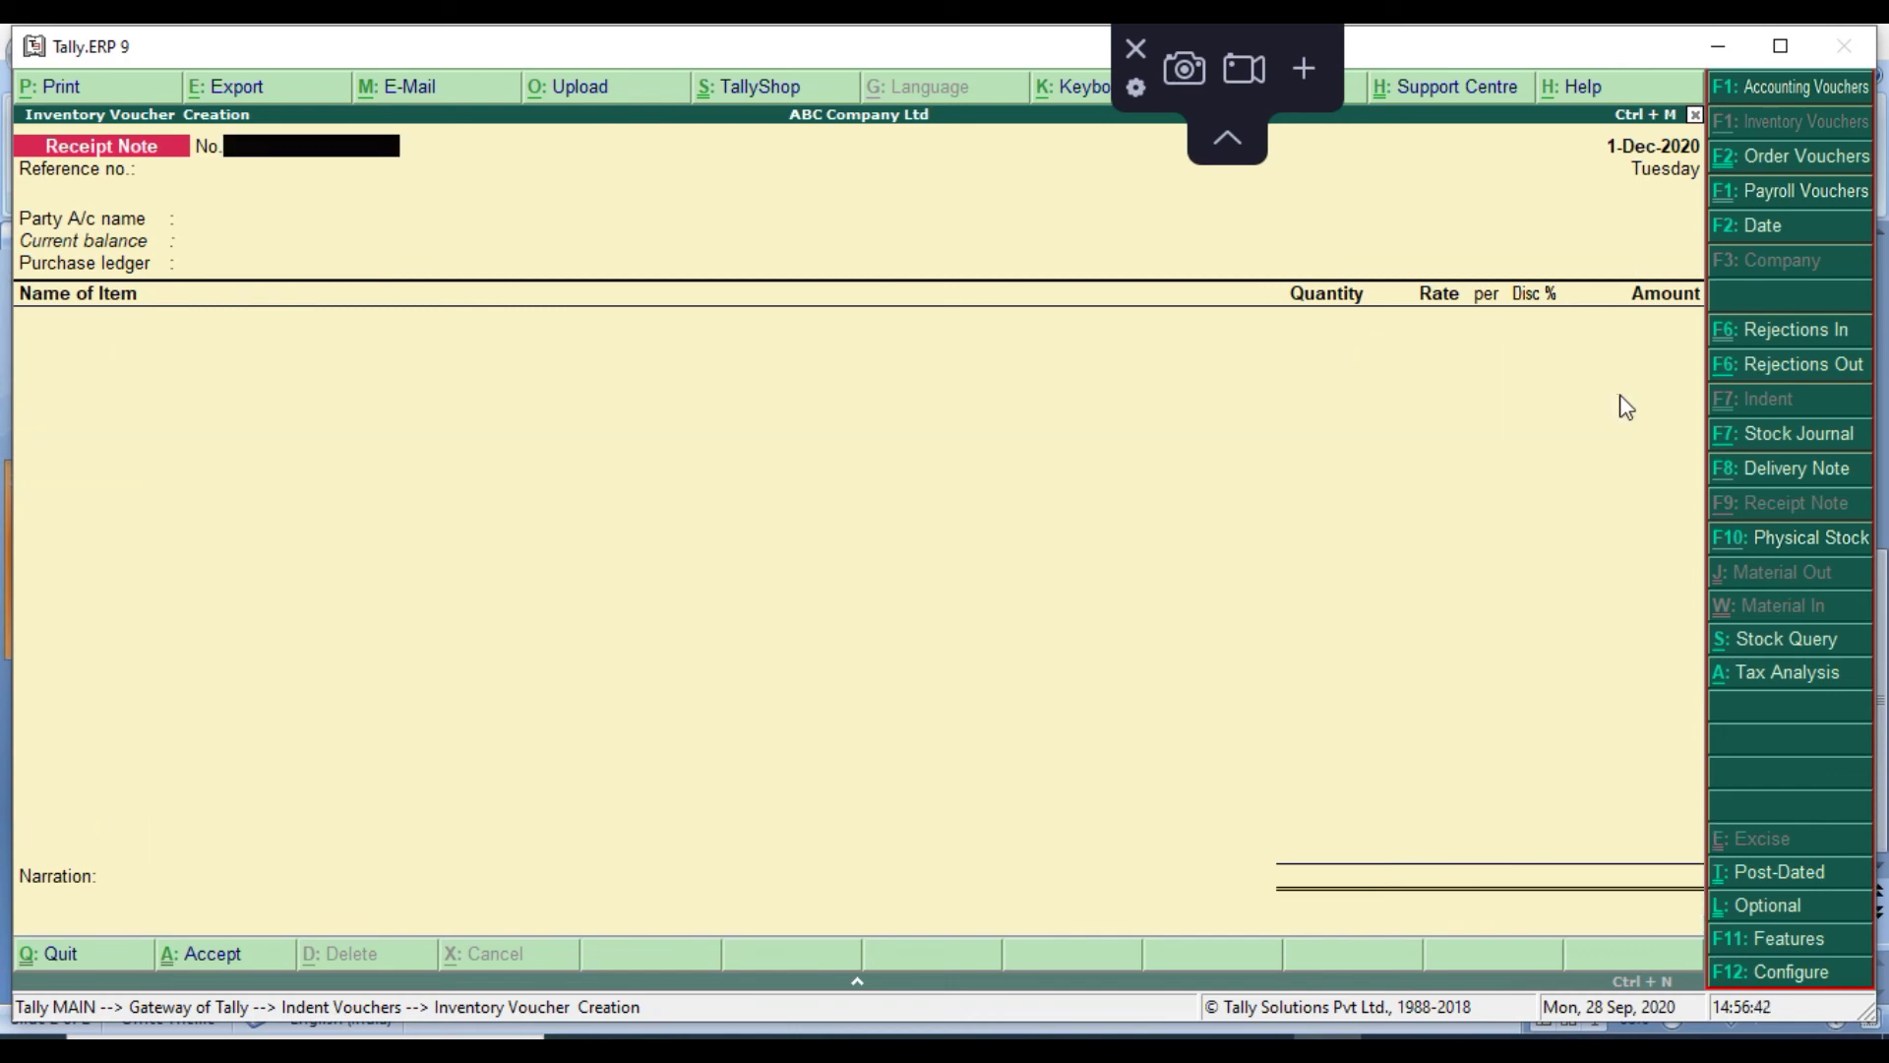
# Create a purchase voucher for the party ABC India Pvt. Ltd. and link receipt note p021
pyautogui.press('Escape')
pyautogui.press('Down')
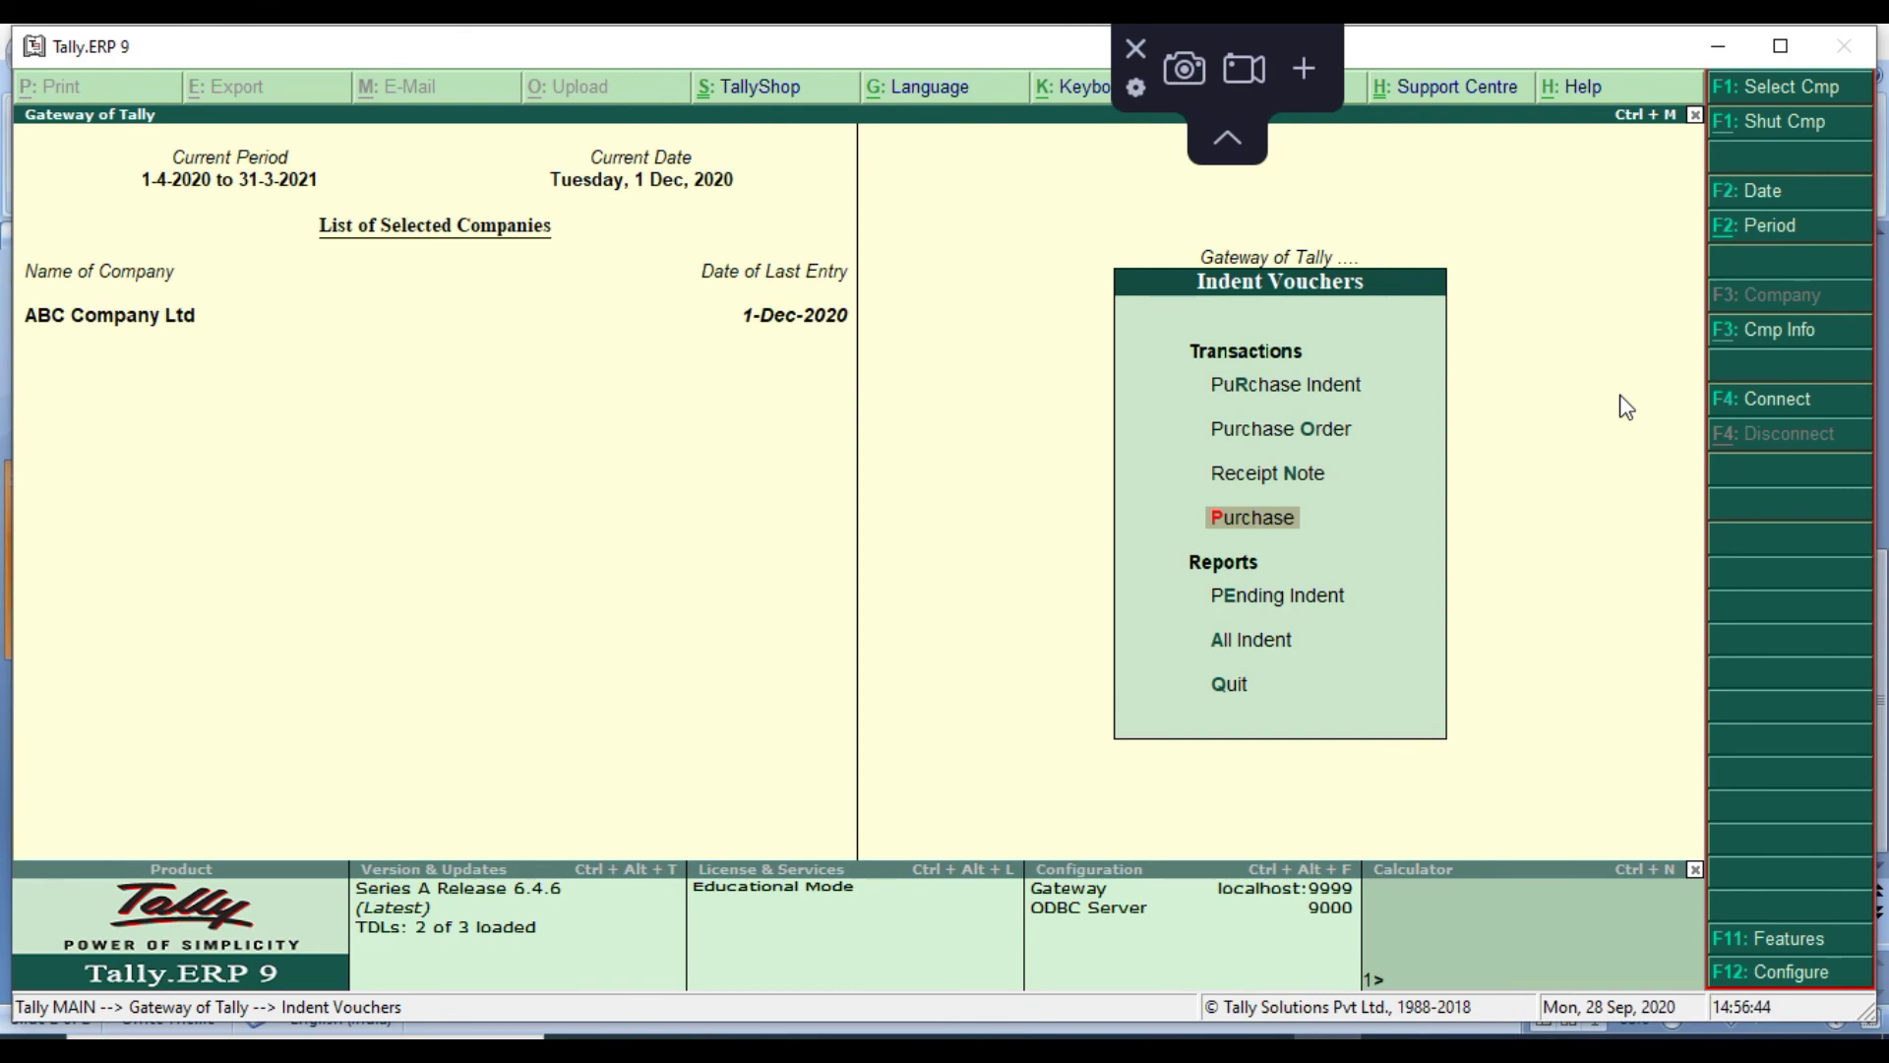
pyautogui.press('Return')
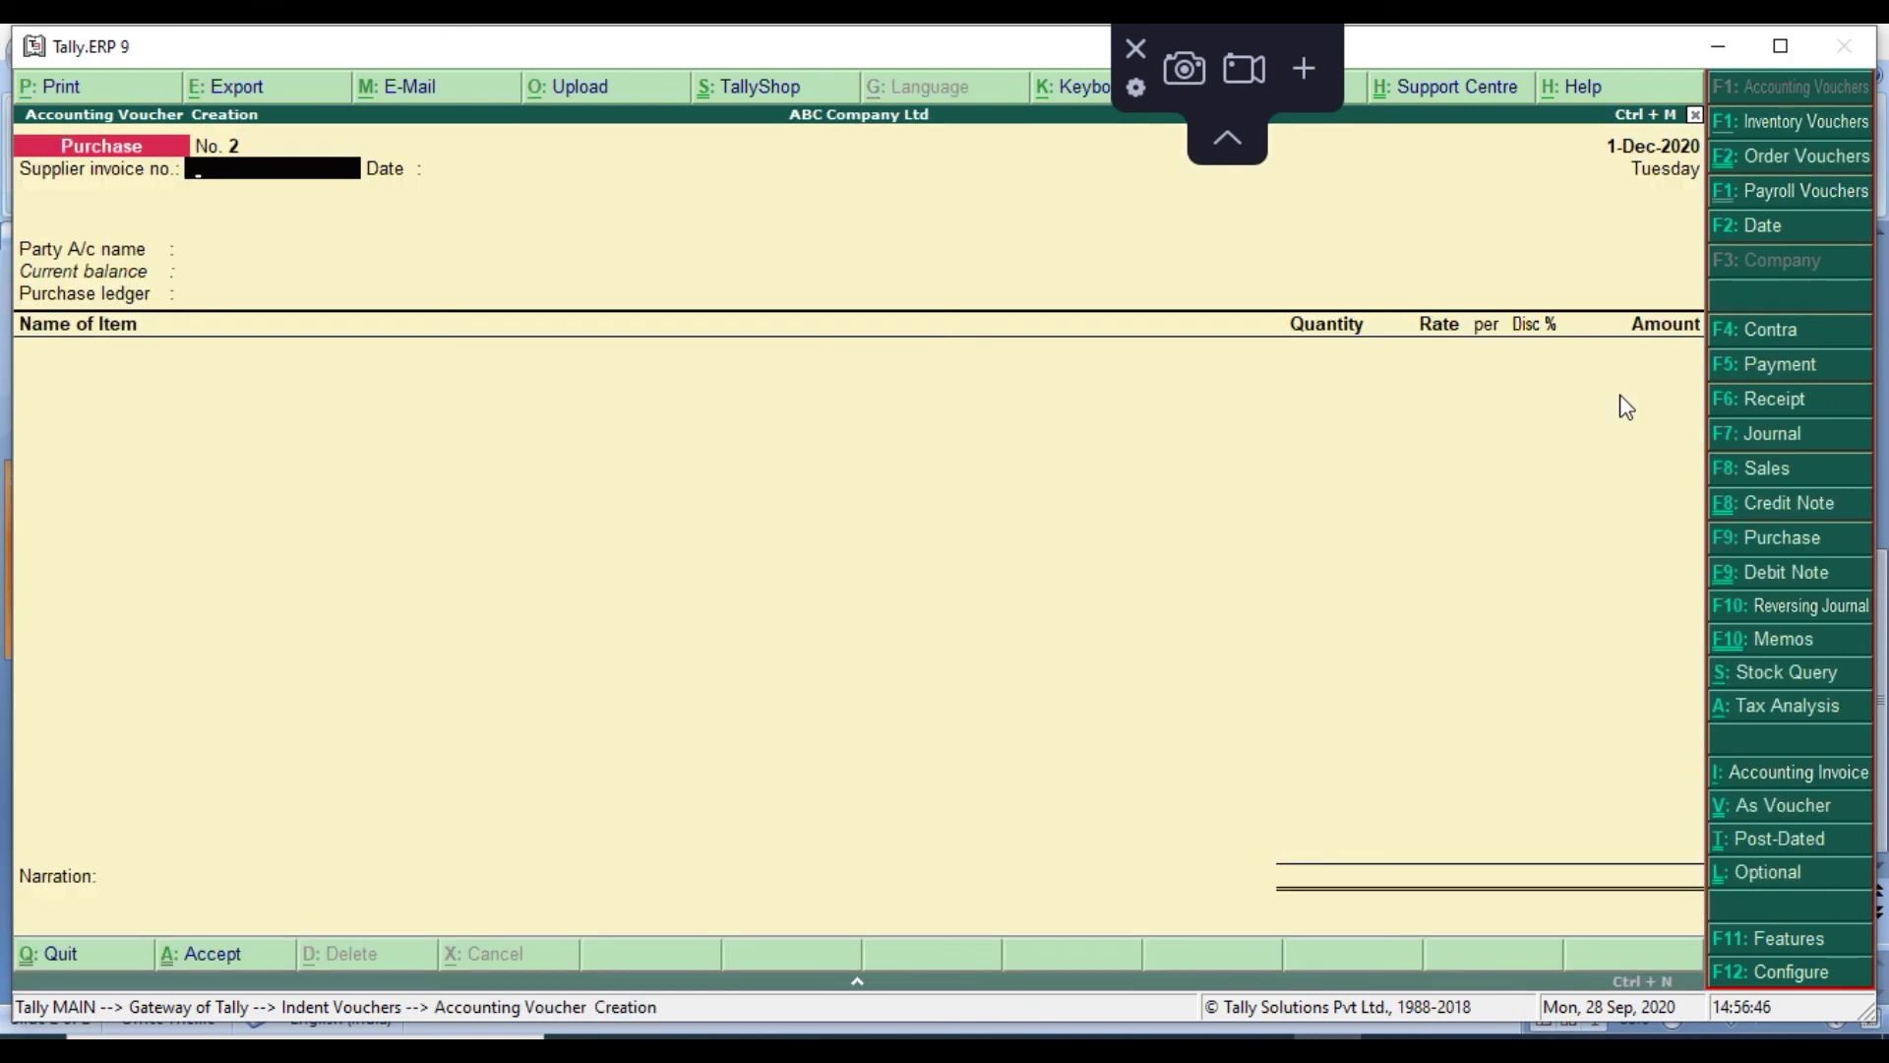
pyautogui.press('Return')
pyautogui.press('Return')
pyautogui.press('Down')
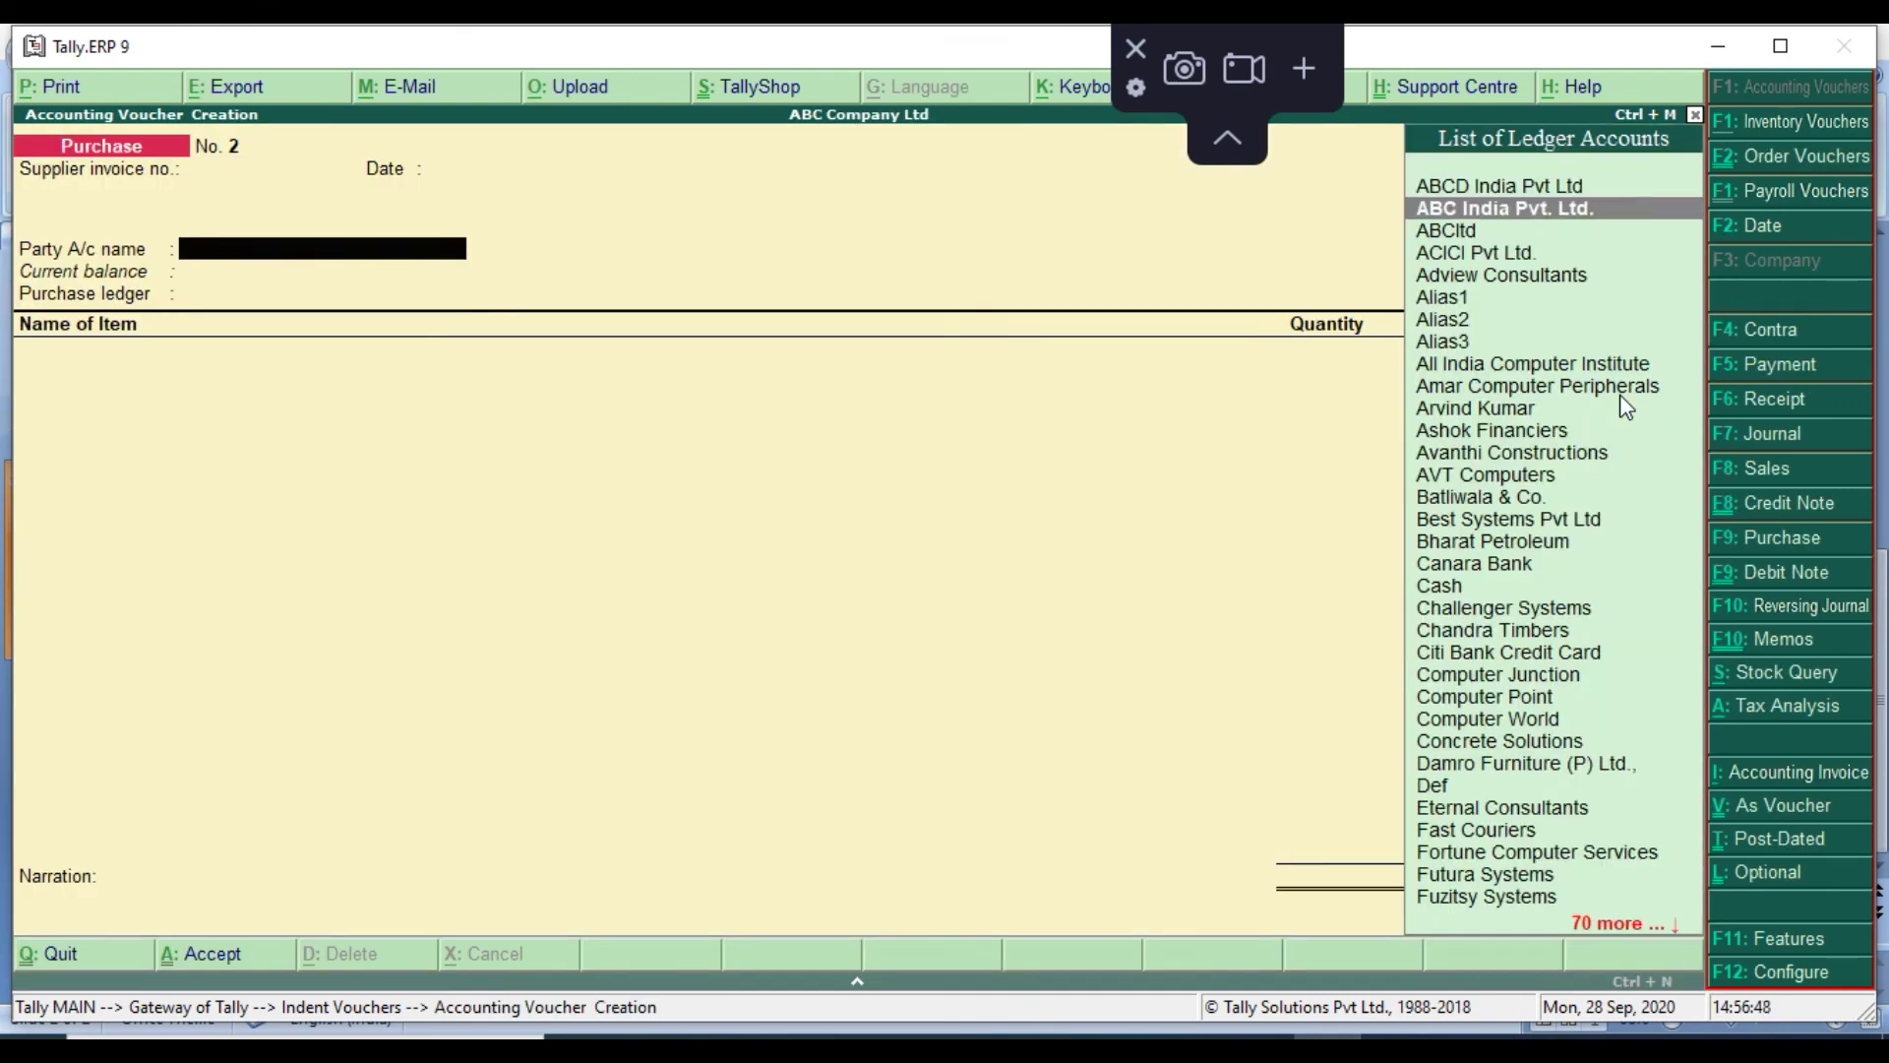
pyautogui.press('Return')
pyautogui.press('Down')
pyautogui.press('Down')
pyautogui.press('Down')
pyautogui.press('Return')
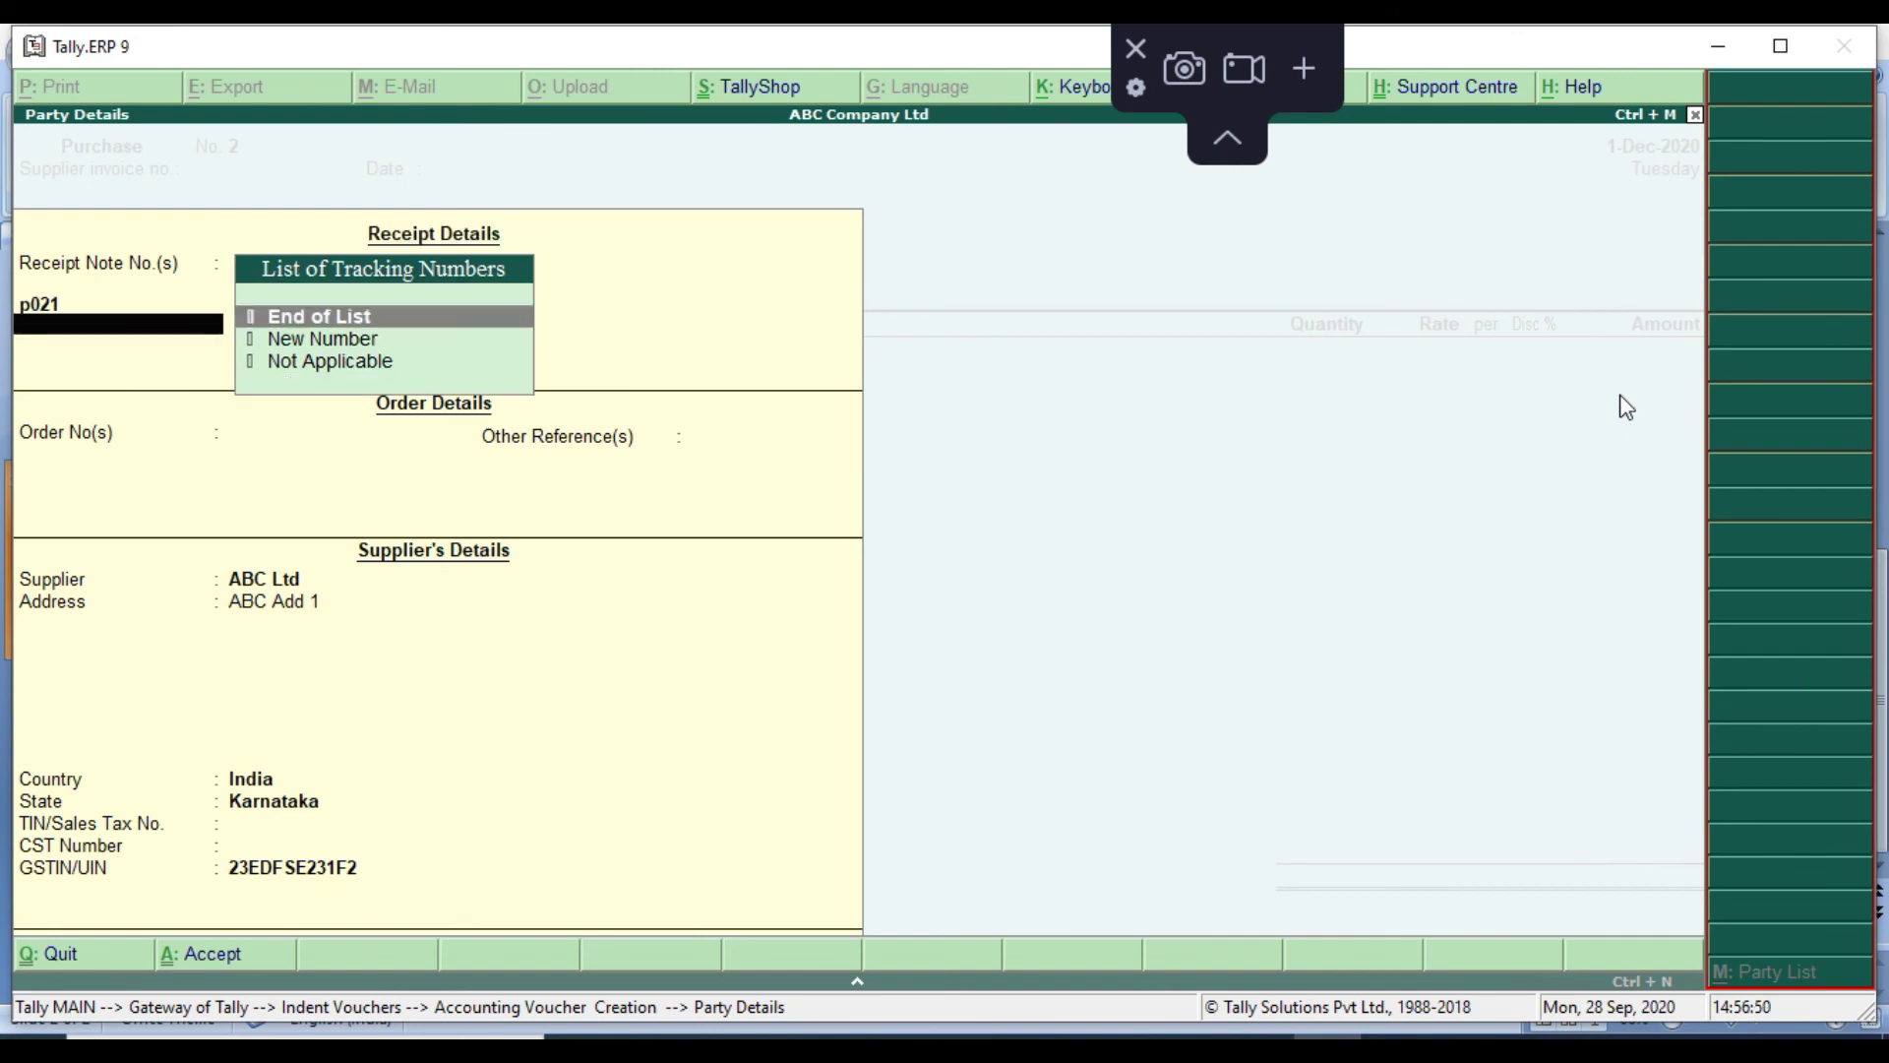
# Finish the receipt note list and accept the order and supplier details for the purchase voucher
pyautogui.press('Return')
pyautogui.press('Return')
pyautogui.press('Return')
pyautogui.press('Return')
pyautogui.press('Return')
pyautogui.press('Return')
pyautogui.press('Return')
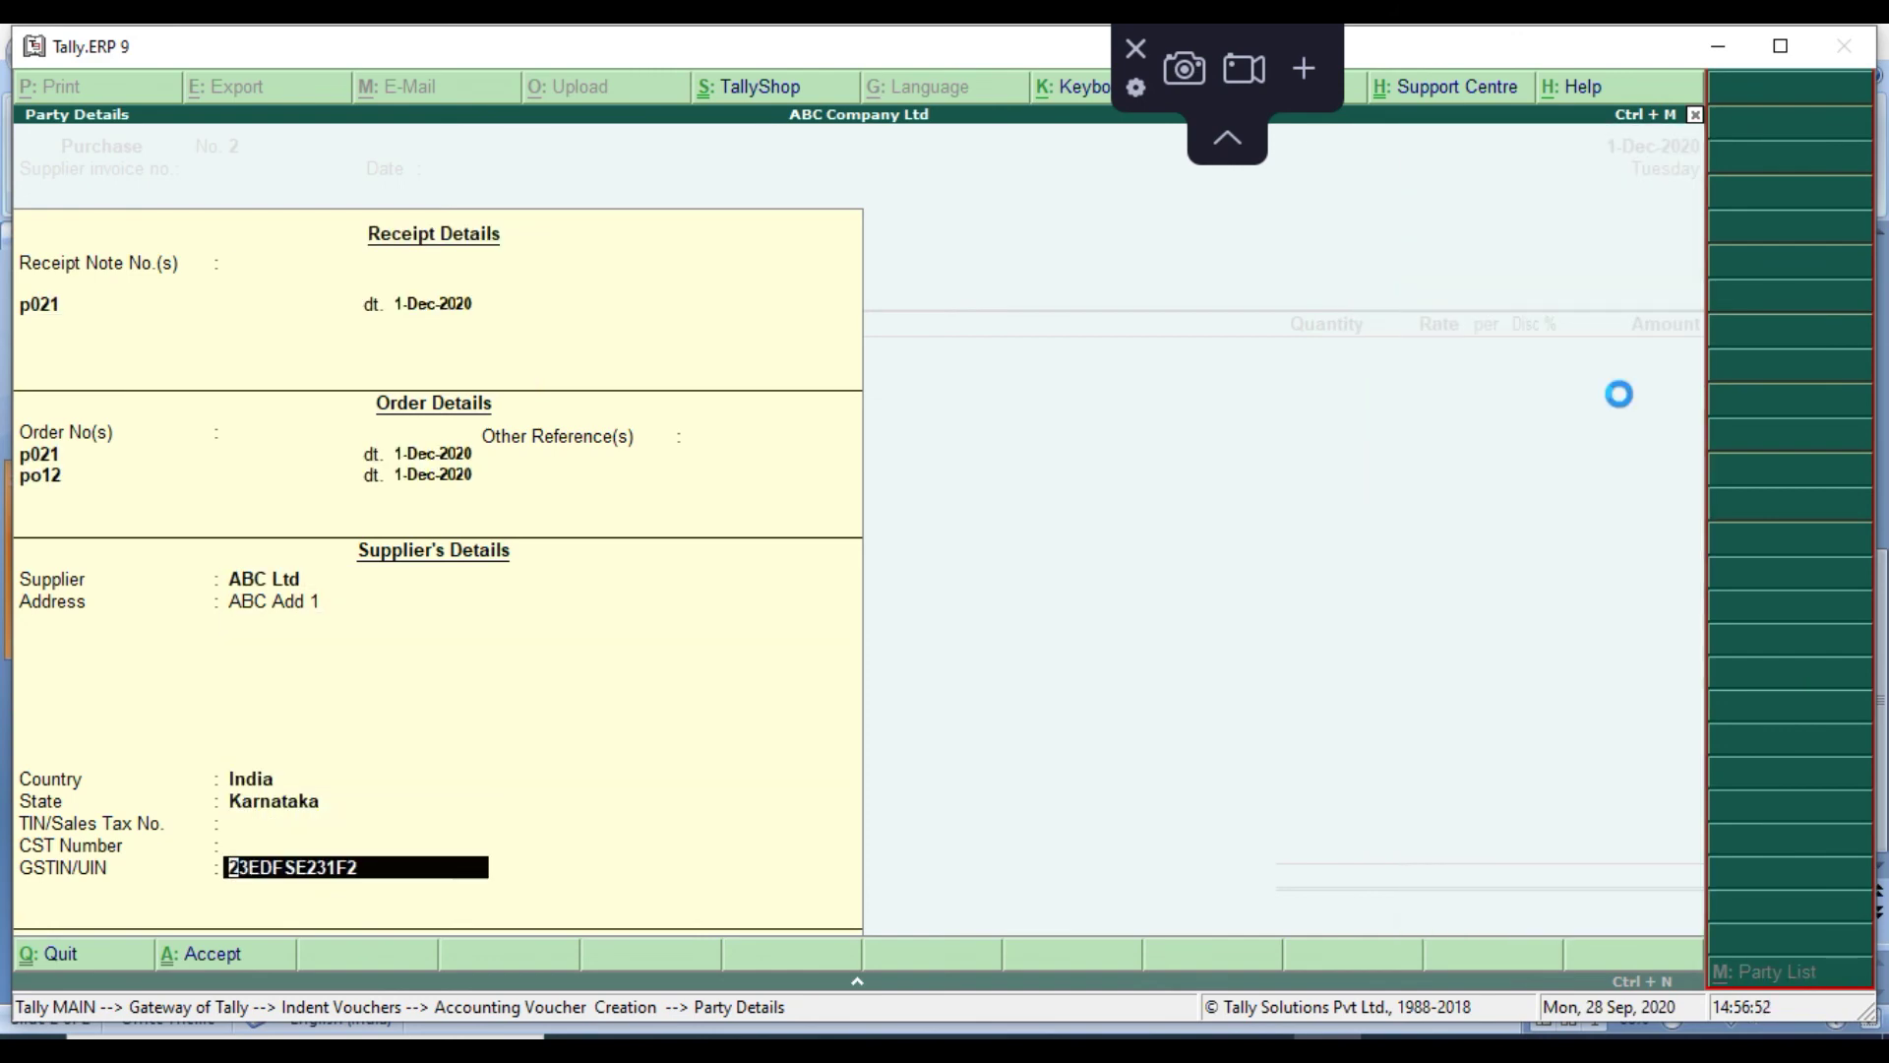
pyautogui.press('Return')
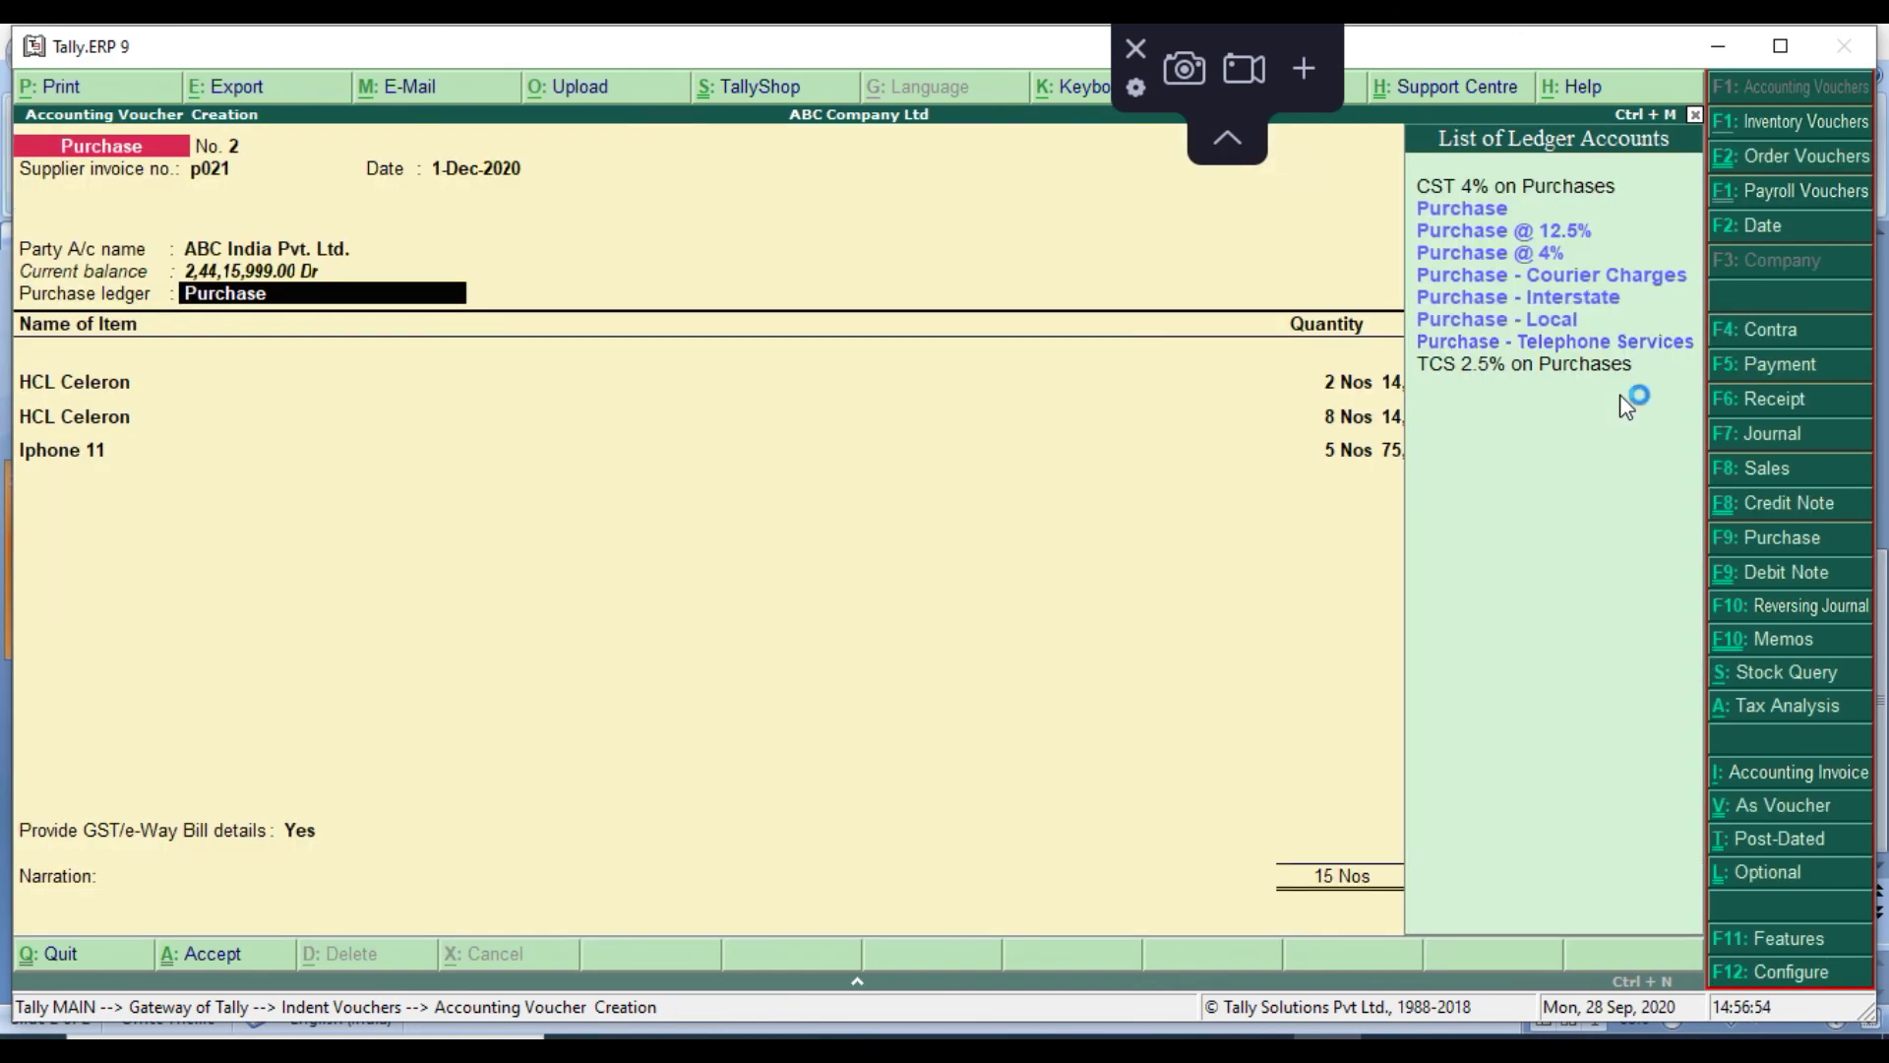
# Keep Purchase as the ledger and accept the allocation of 2 Nos of HCL Celeron at 14,000.00
pyautogui.press('Return')
pyautogui.press('Return')
pyautogui.press('Return')
pyautogui.press('Return')
pyautogui.press('Return')
pyautogui.press('Return')
pyautogui.press('Return')
pyautogui.press('Return')
pyautogui.press('Return')
pyautogui.press('Return')
pyautogui.press('Return')
pyautogui.press('Return')
pyautogui.press('Return')
pyautogui.press('Return')
pyautogui.press('Return')
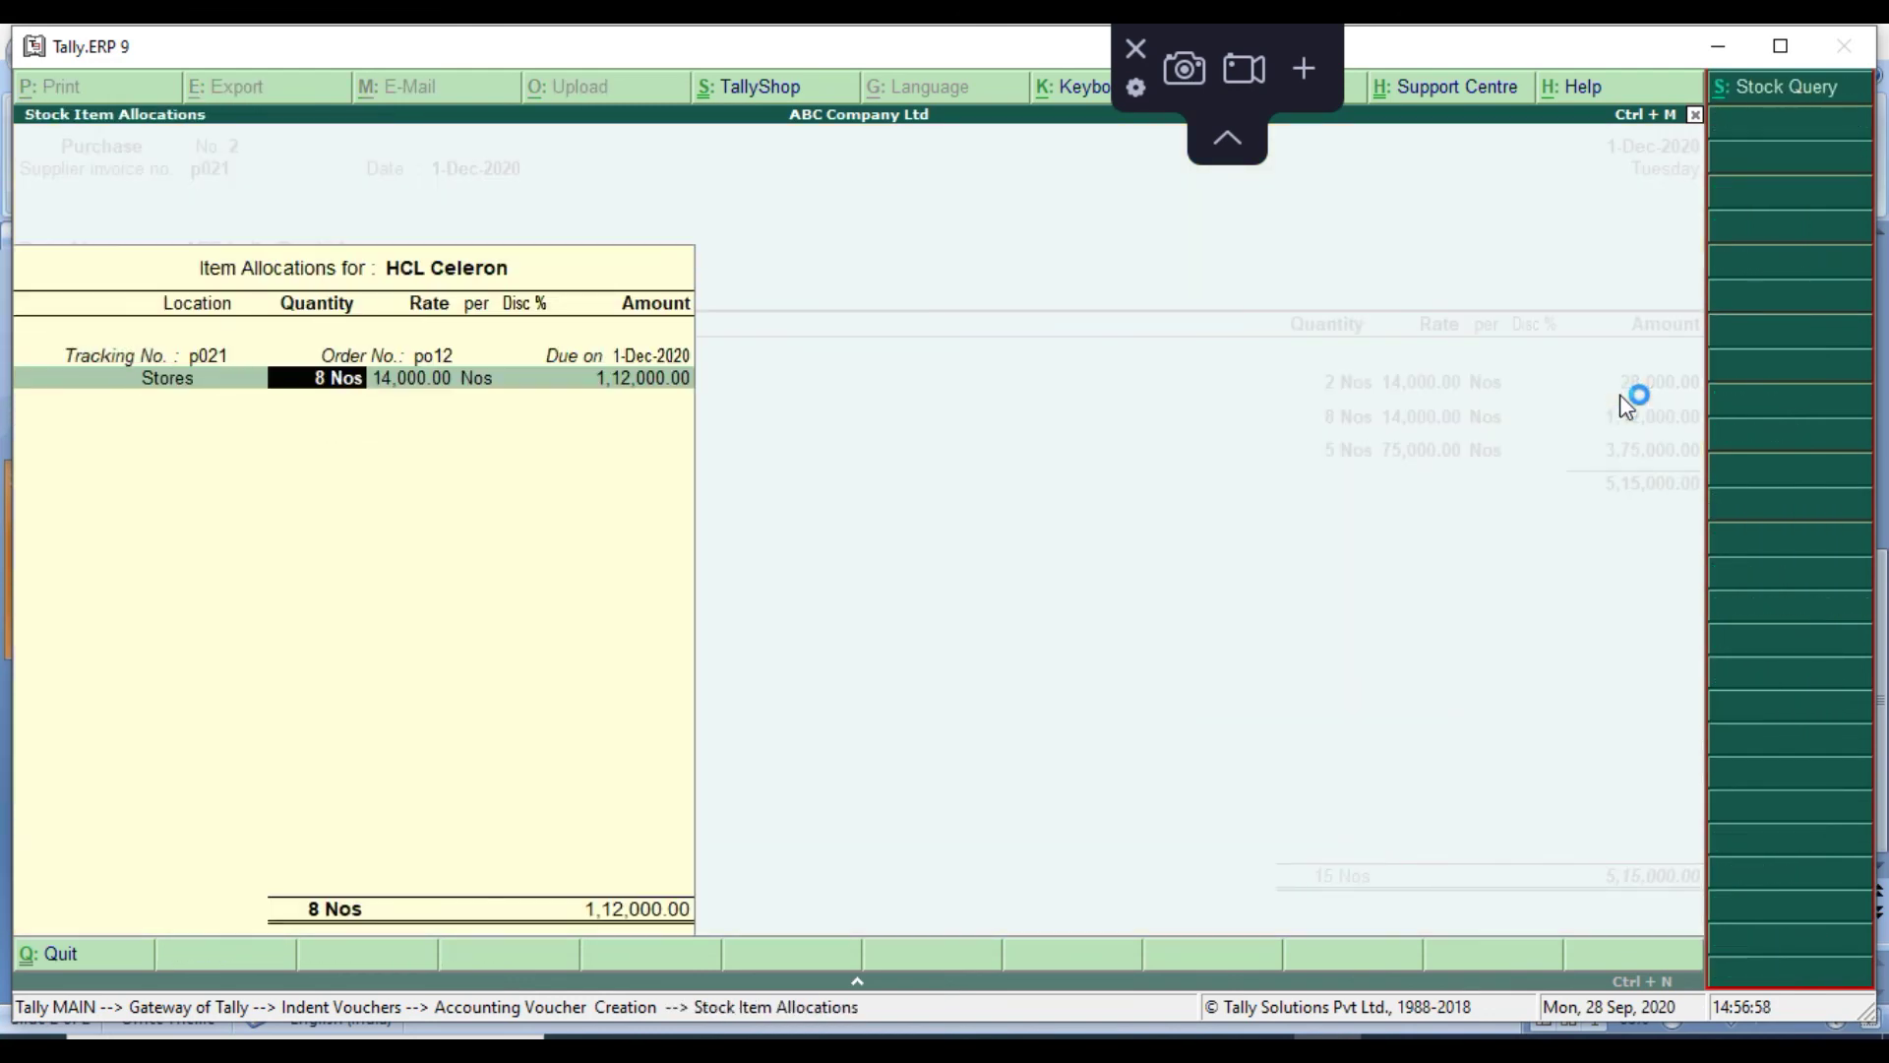
# Accept the po12 allocations of 8 Nos of HCL Celeron in Stores and 5 Nos of Iphone 11 in Main Location
pyautogui.press('Return')
pyautogui.press('Return')
pyautogui.press('Return')
pyautogui.press('Return')
pyautogui.press('Return')
pyautogui.press('Return')
pyautogui.press('Return')
pyautogui.press('Return')
pyautogui.press('Return')
pyautogui.press('Return')
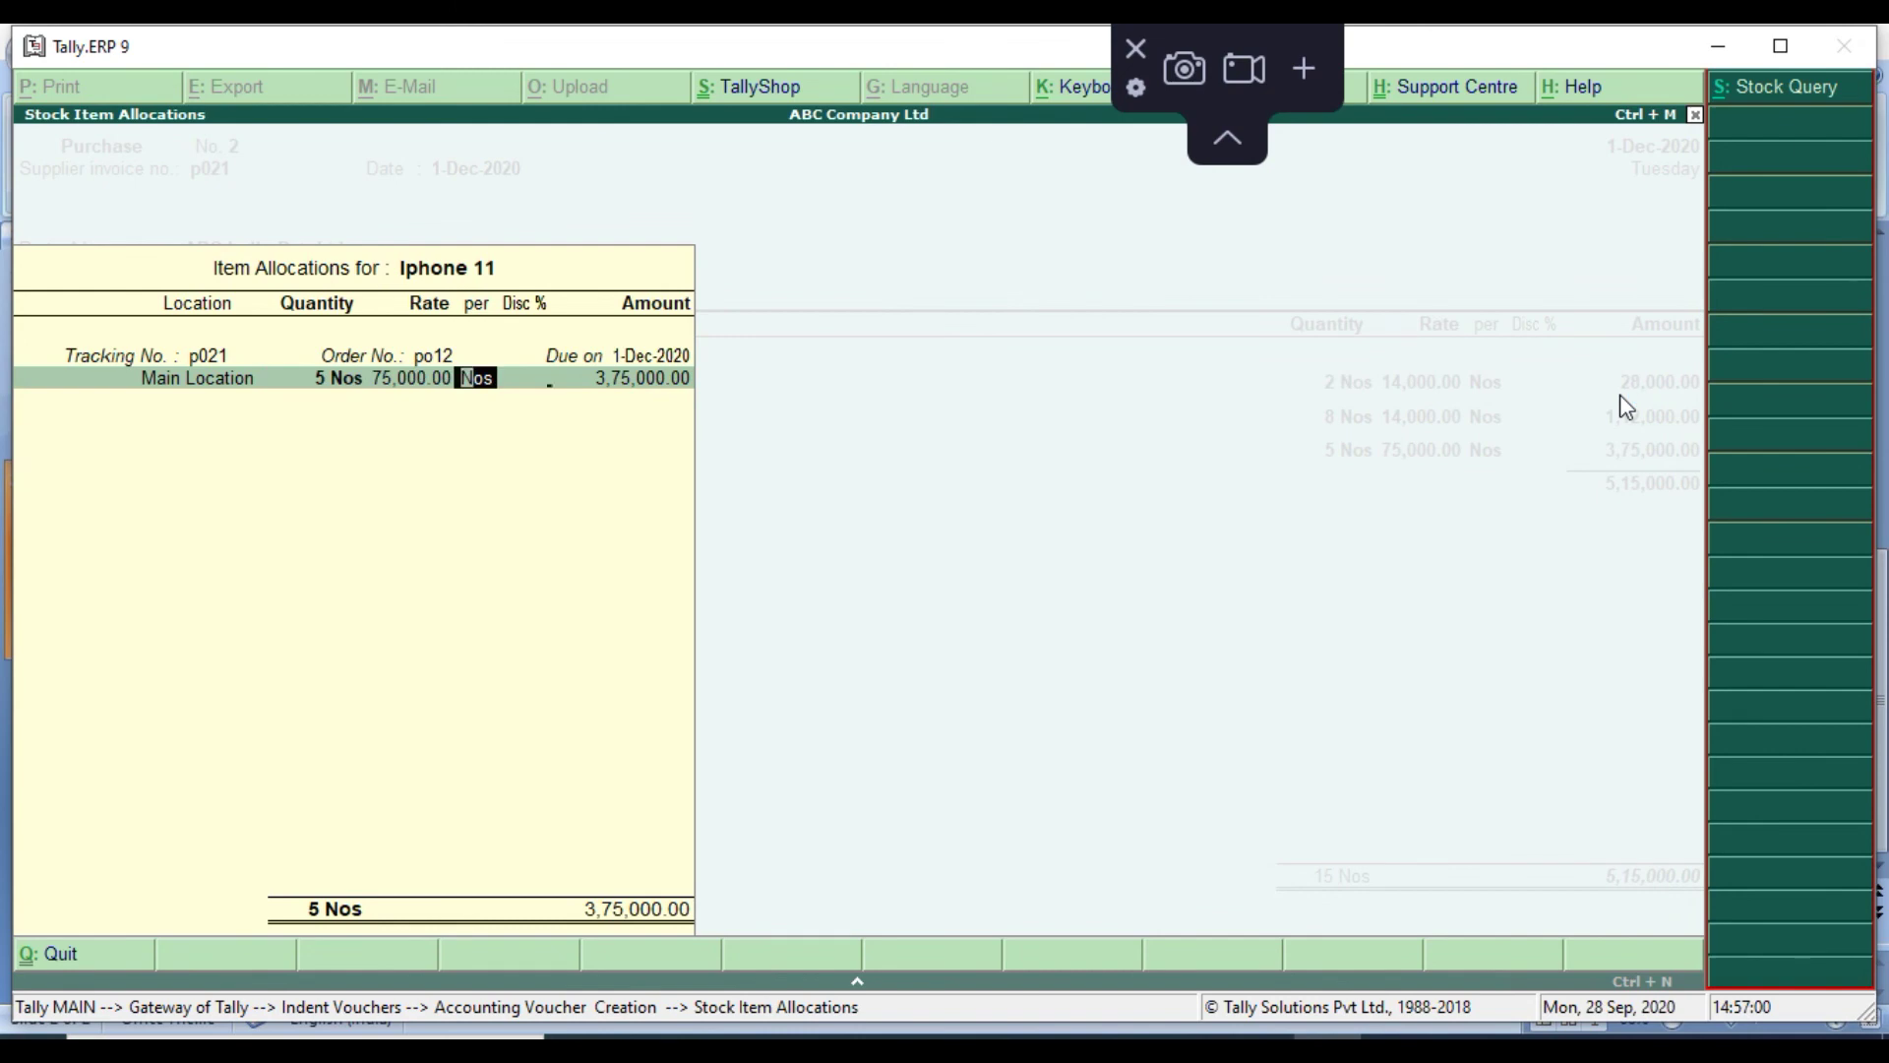
pyautogui.press('Return')
pyautogui.press('Return')
pyautogui.press('Return')
# Set GST/e-Way Bill details to No, accept the new bill reference p021 for 5,15,000.00 Cr, and save the purchase voucher
pyautogui.press('BackSpace')
pyautogui.press('Escape')
pyautogui.press('Up')
pyautogui.press('Return')
pyautogui.press('Return')
pyautogui.press('Return')
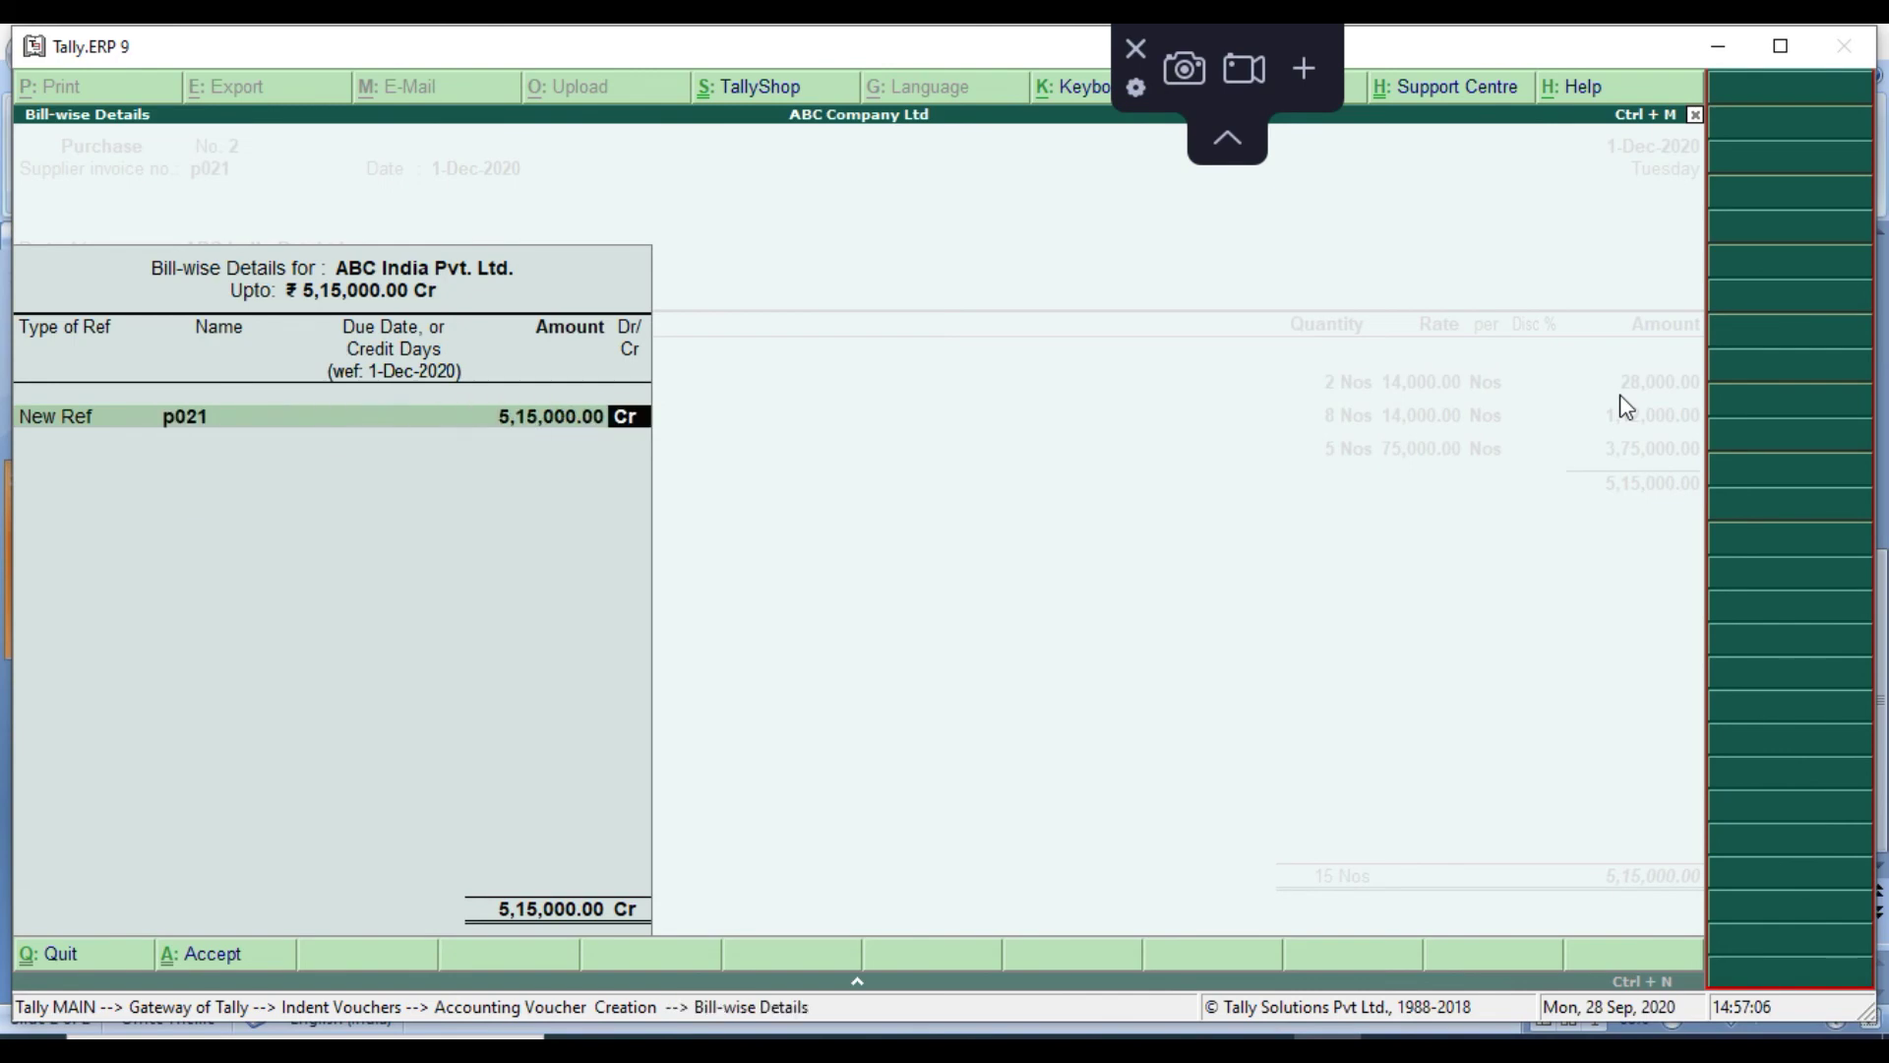
pyautogui.press('Return')
pyautogui.press('Return')
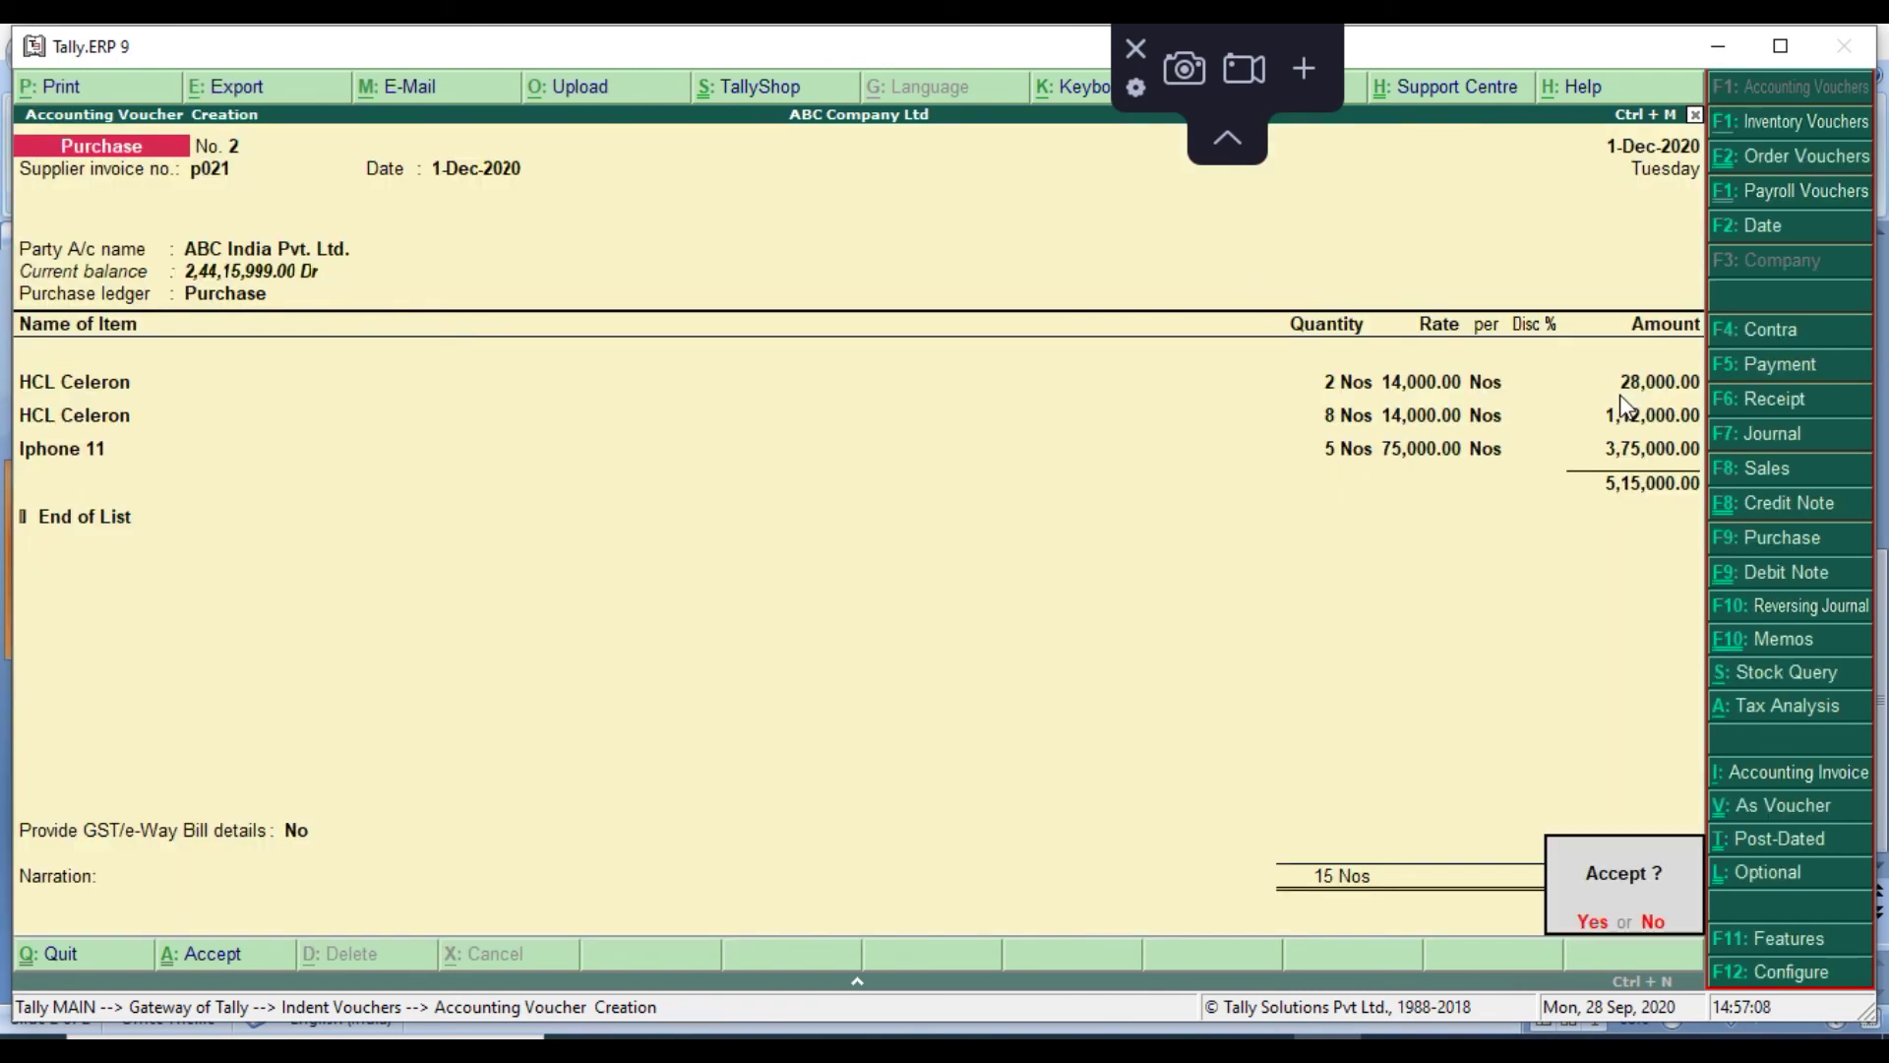
pyautogui.press('Return')
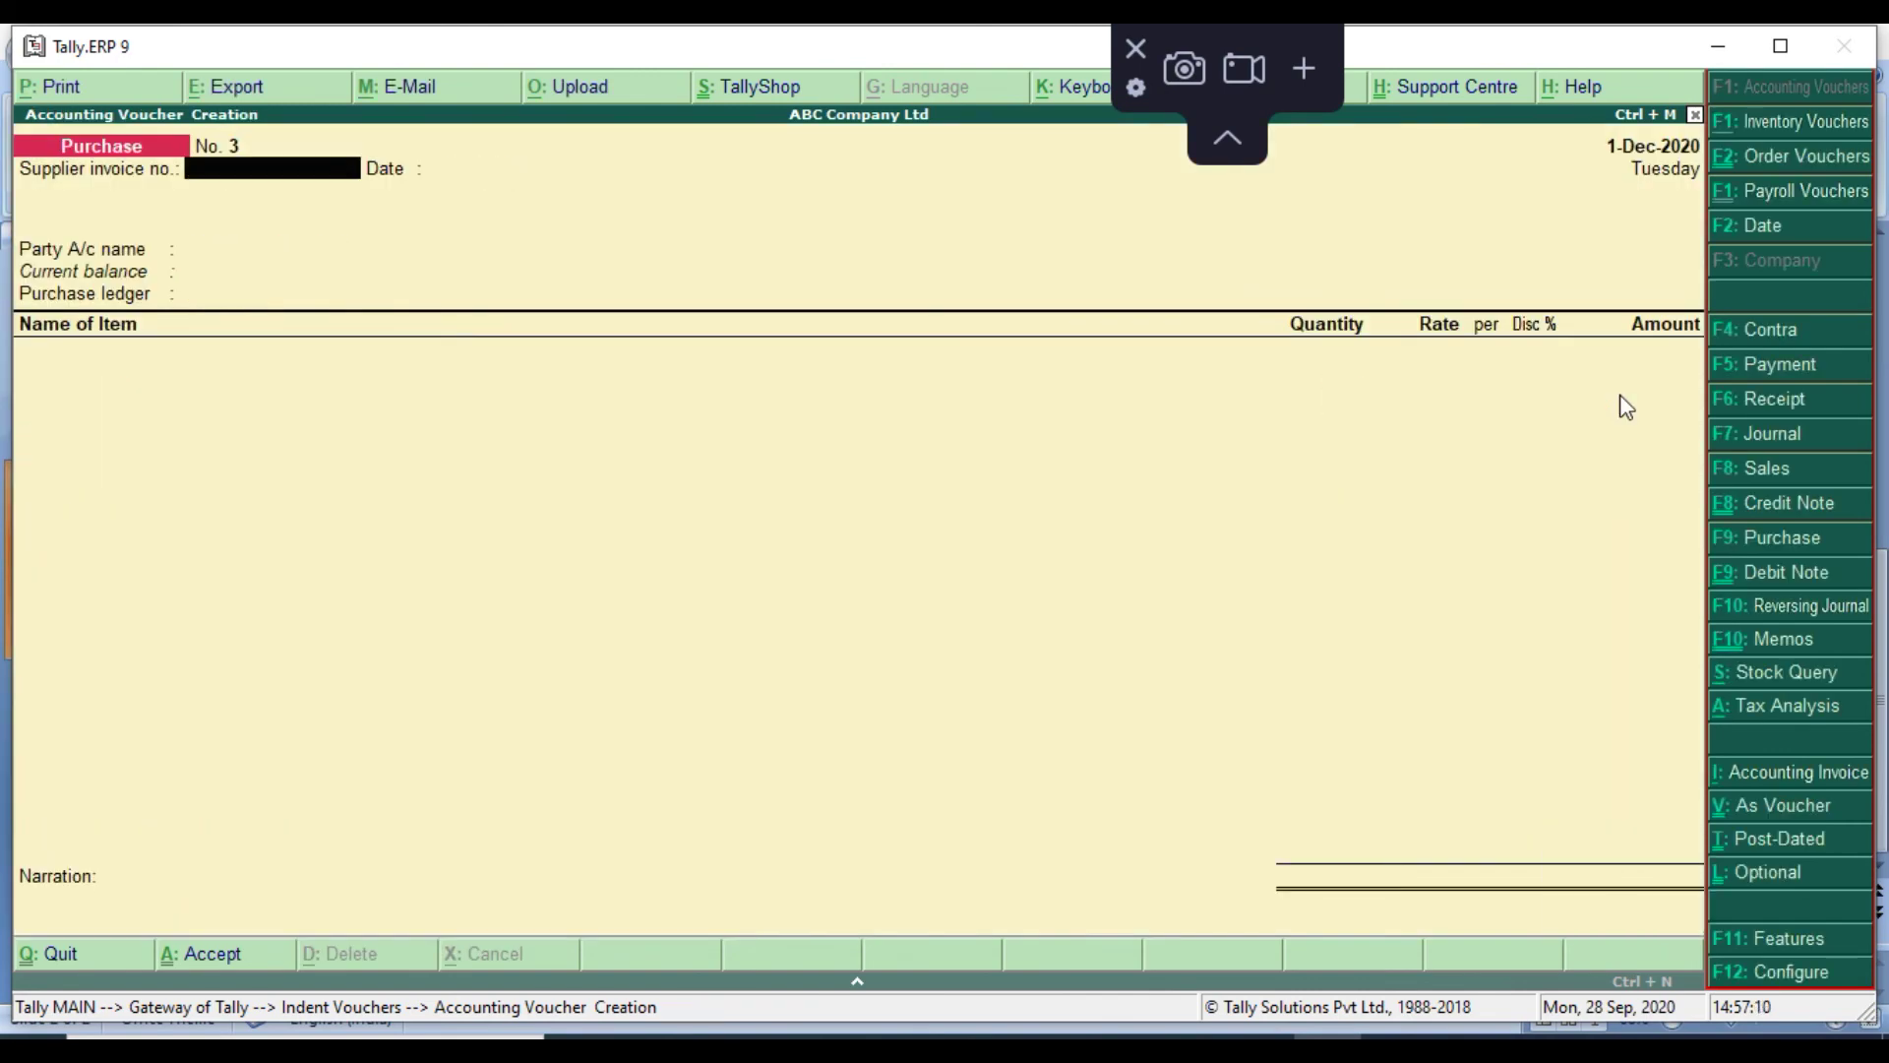
# Open the ledger vouchers report for ABC India Pvt. Ltd. from the account books
pyautogui.press('Escape')
pyautogui.press('Escape')
pyautogui.press('Up')
pyautogui.press('Up')
pyautogui.press('Return')
pyautogui.press('Down')
pyautogui.press('Down')
pyautogui.press('Return')
pyautogui.press('Down')
pyautogui.press('Down')
pyautogui.press('Up')
pyautogui.press('Return')
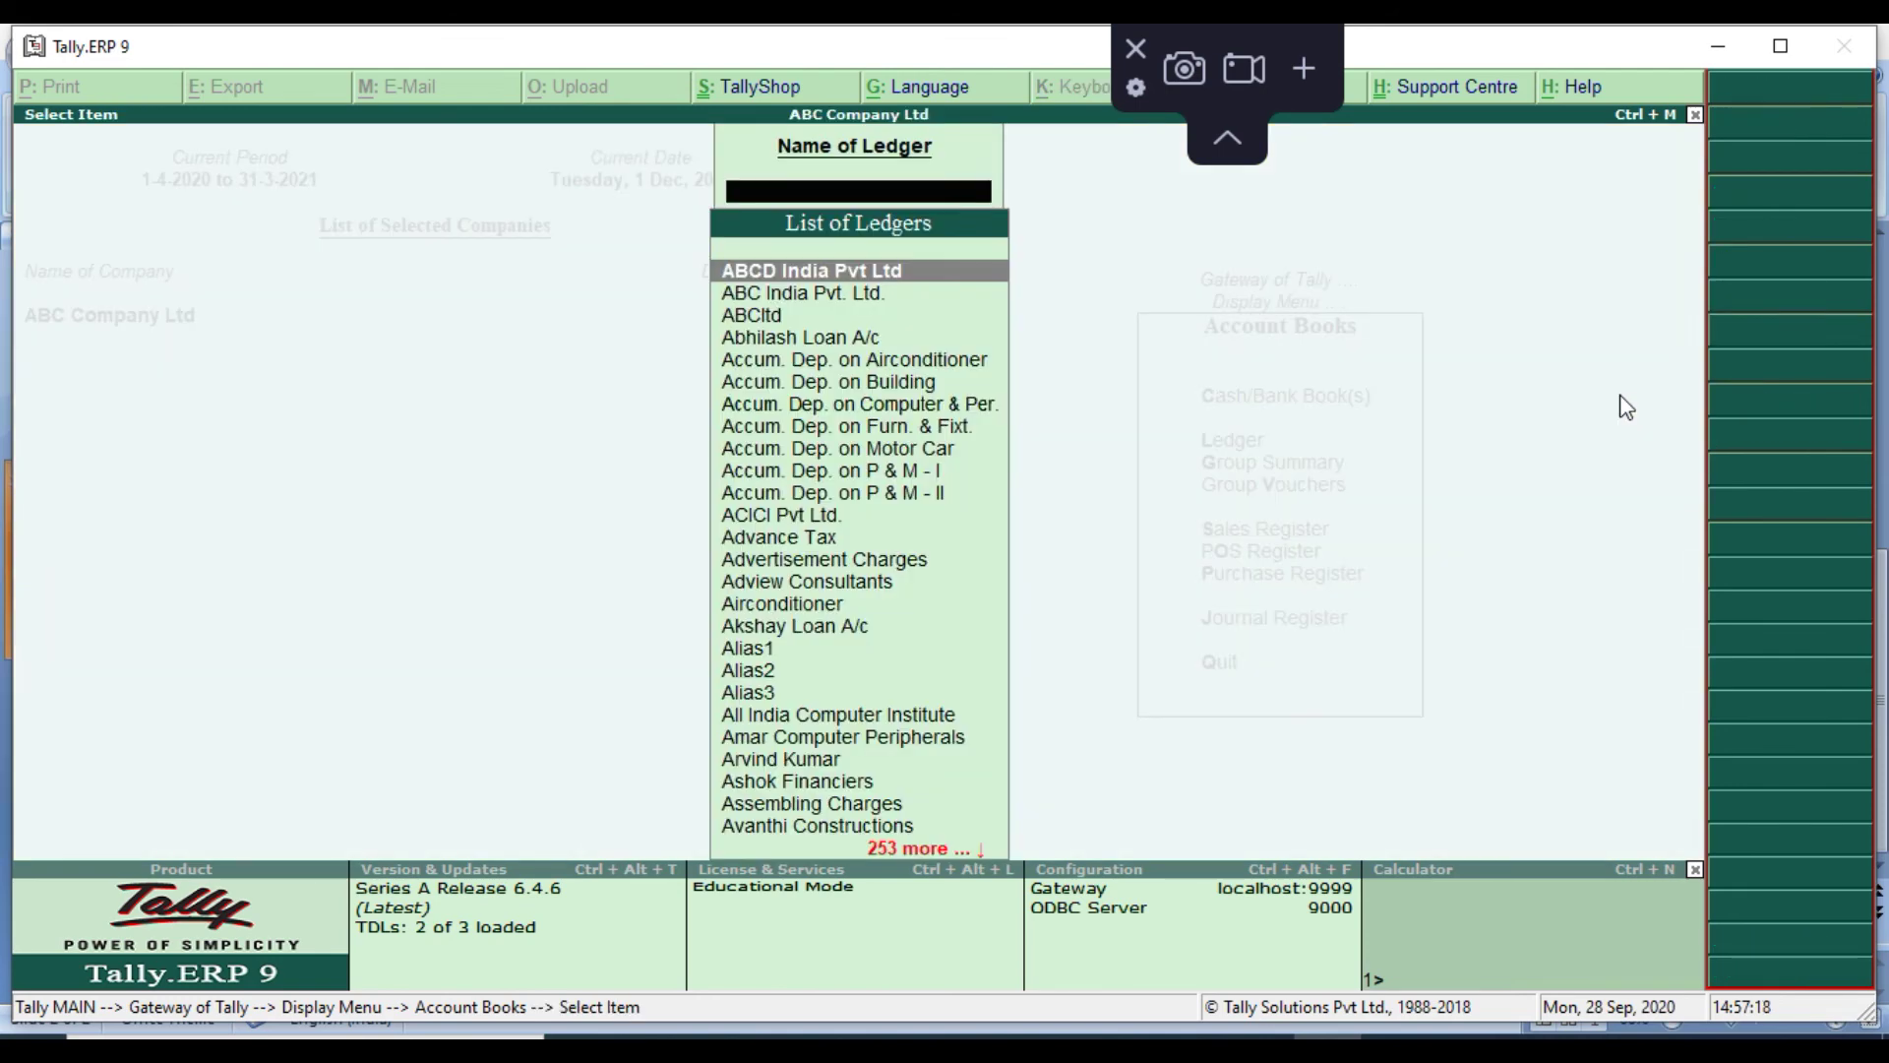
pyautogui.press('Down')
pyautogui.press('Return')
# Review the ledger entries in detailed and condensed form, and view purchase voucher 2 before closing the report
pyautogui.hotkey('alt', 'F1')
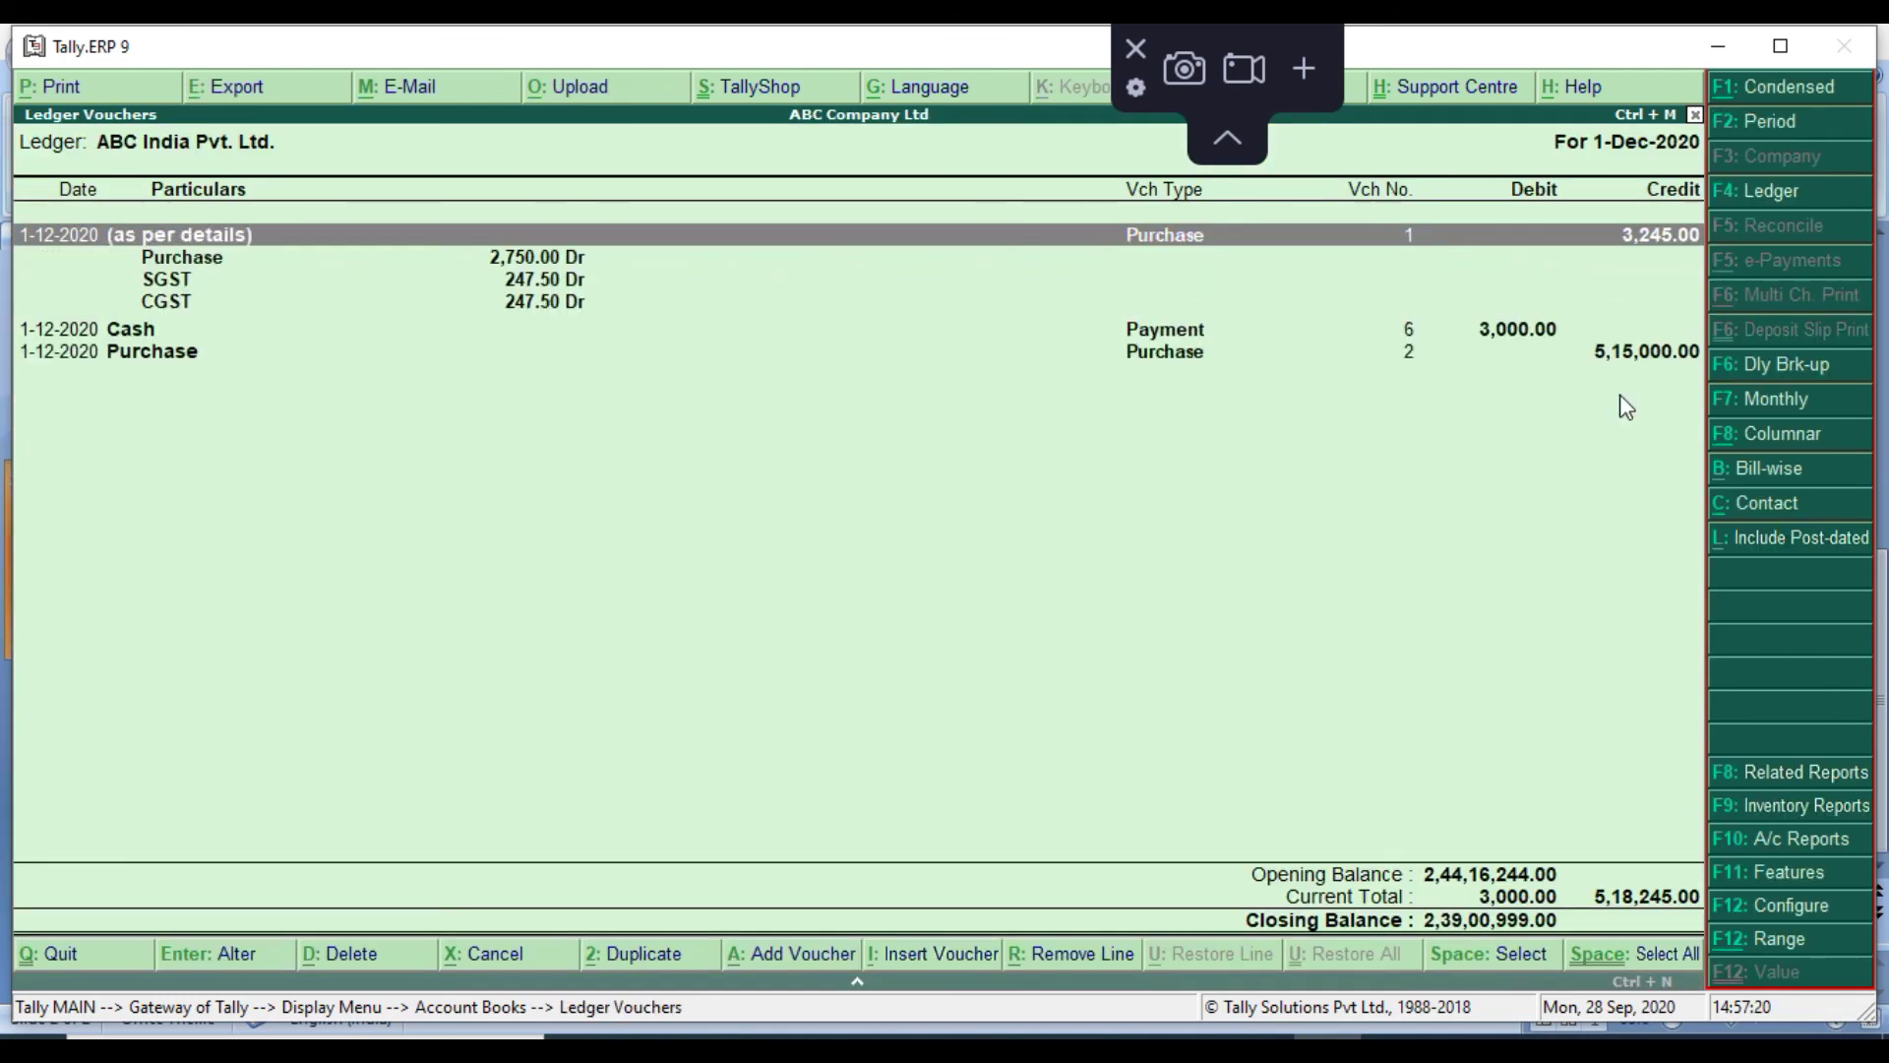
pyautogui.hotkey('alt', 'F1')
pyautogui.press('Down')
pyautogui.press('Down')
pyautogui.press('Up')
pyautogui.press('Up')
pyautogui.press('Down')
pyautogui.press('Down')
pyautogui.press('Up')
pyautogui.press('Down')
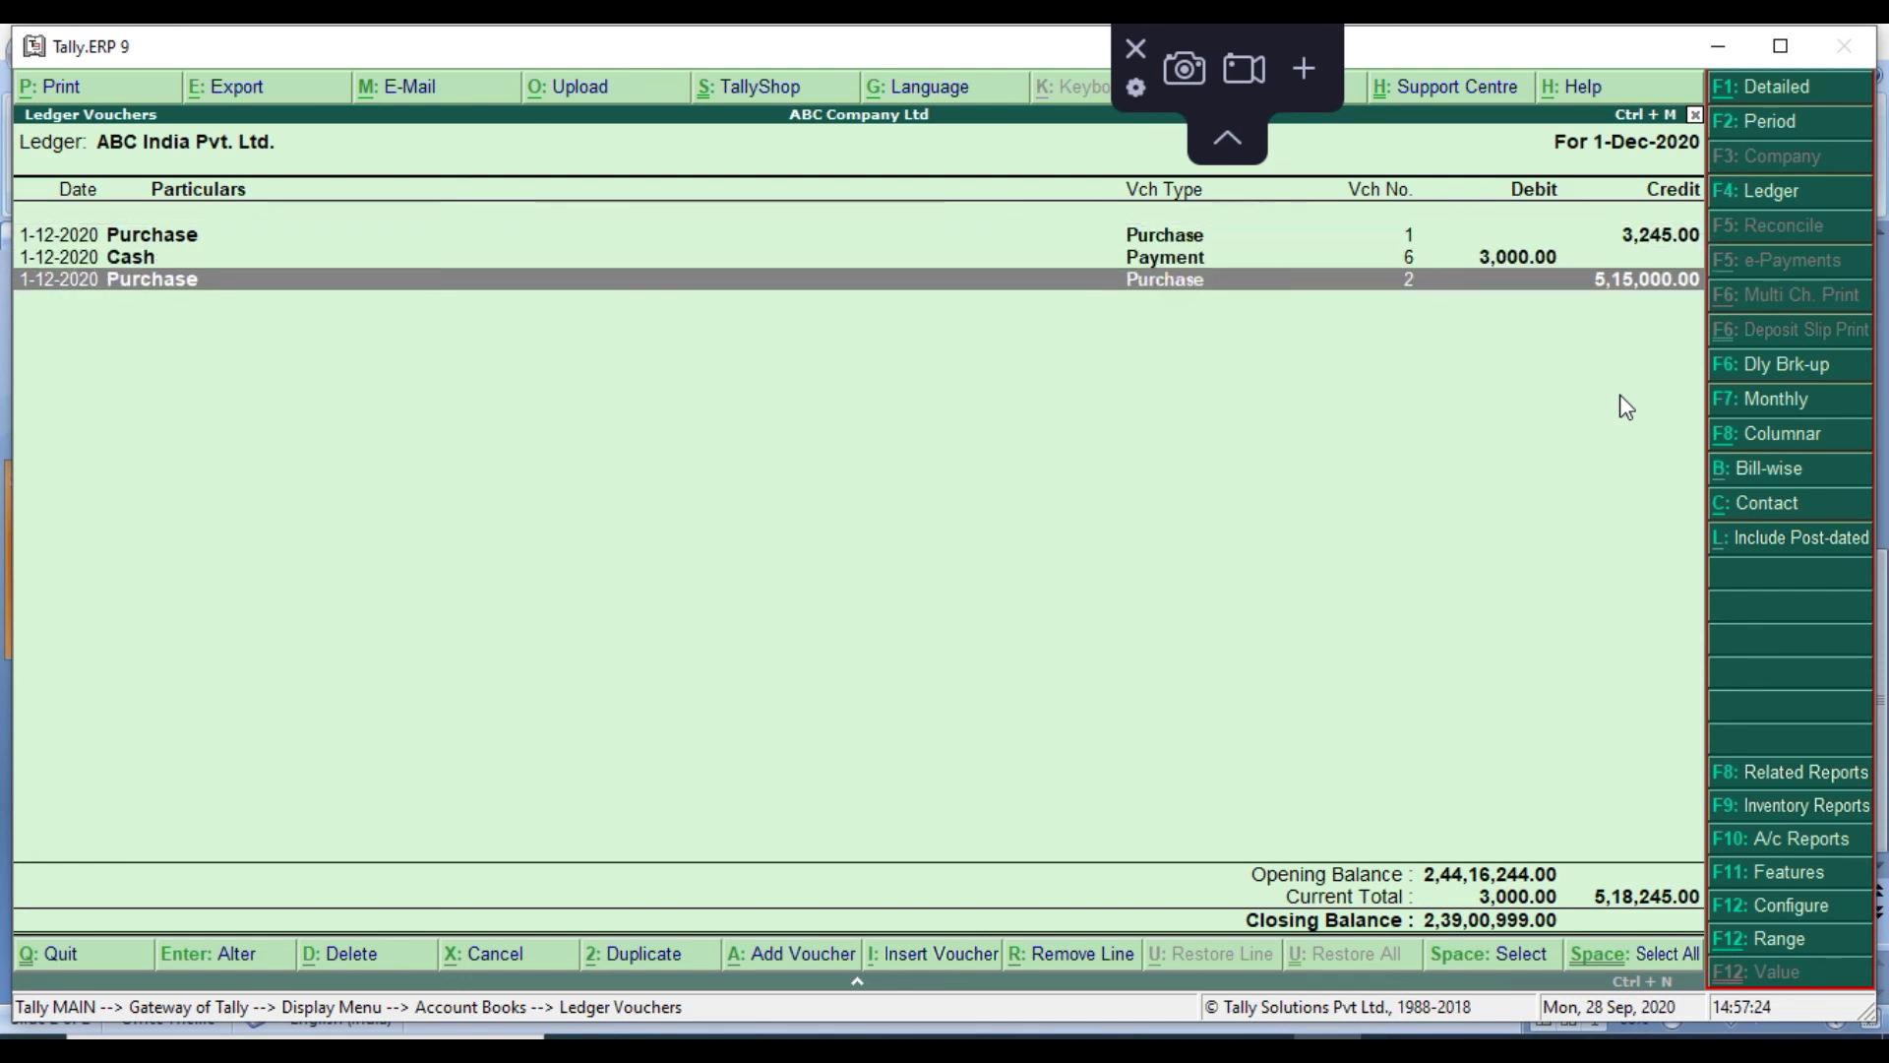
pyautogui.press('Return')
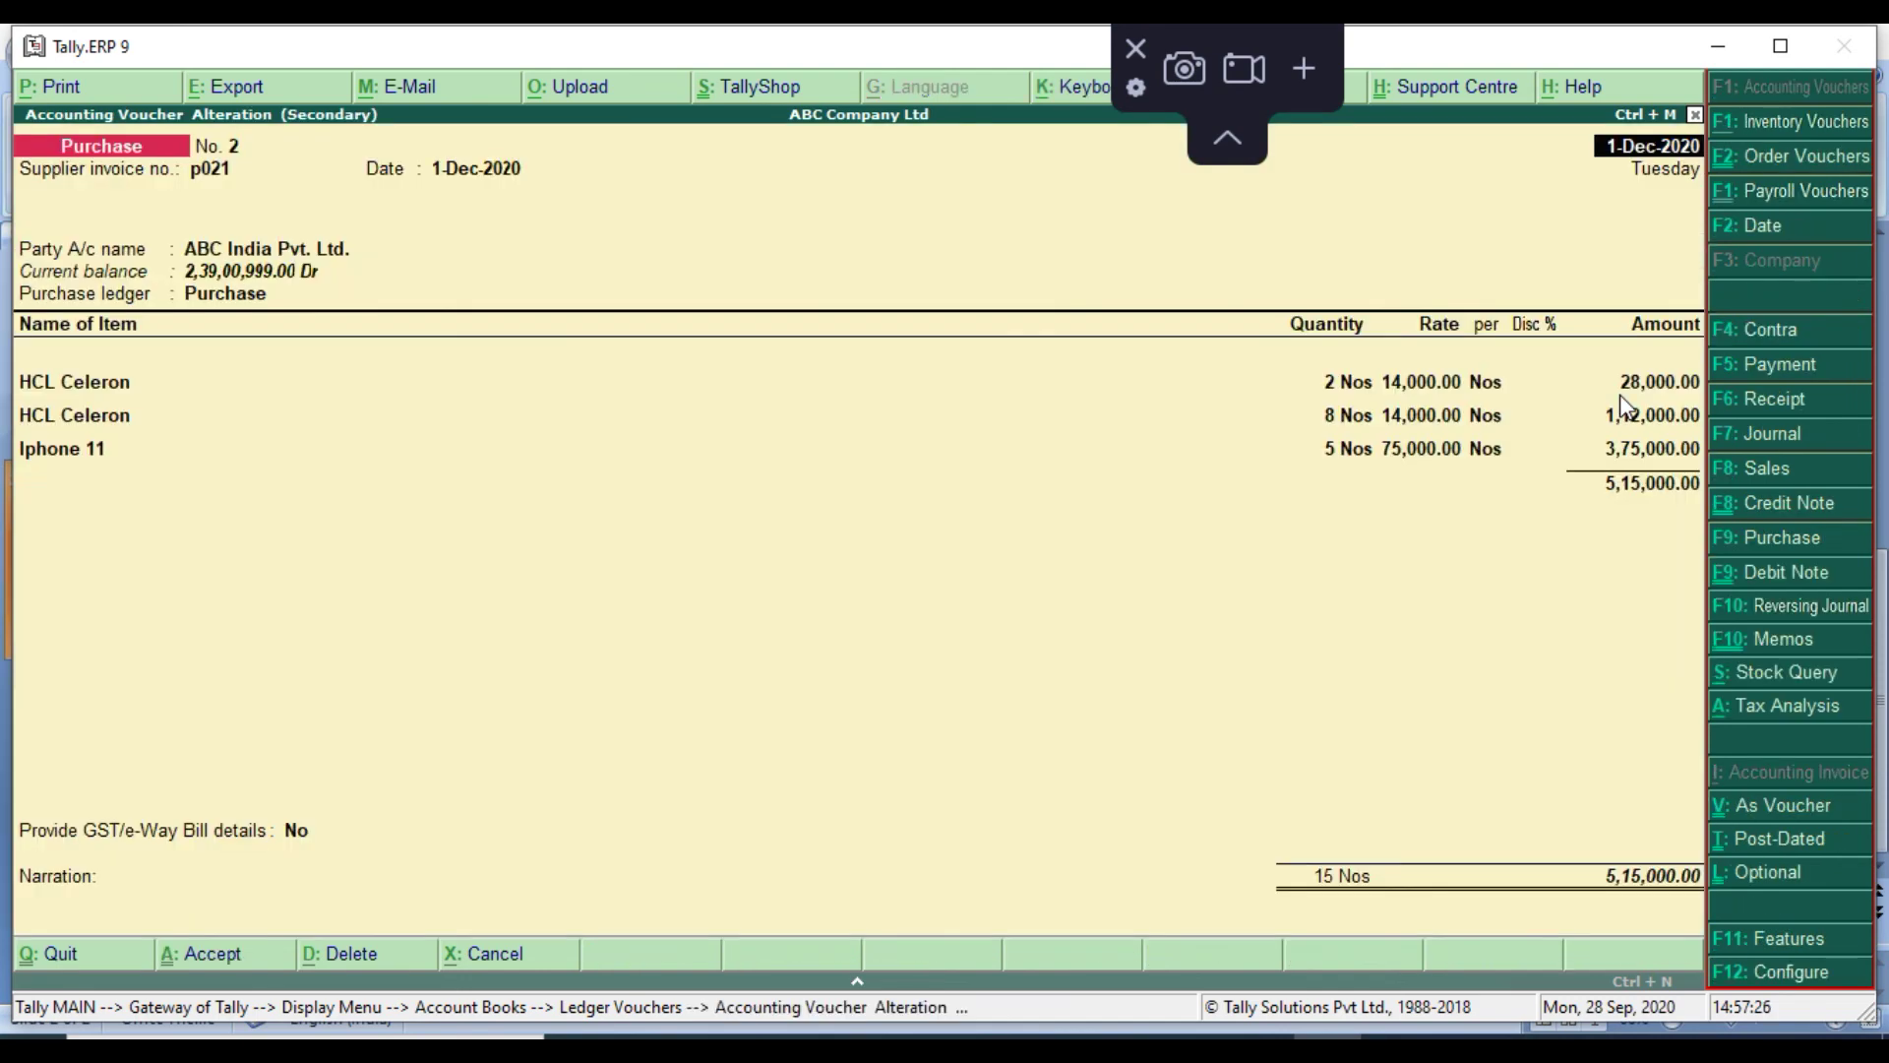
pyautogui.press('Escape')
pyautogui.press('Return')
pyautogui.press('Escape')
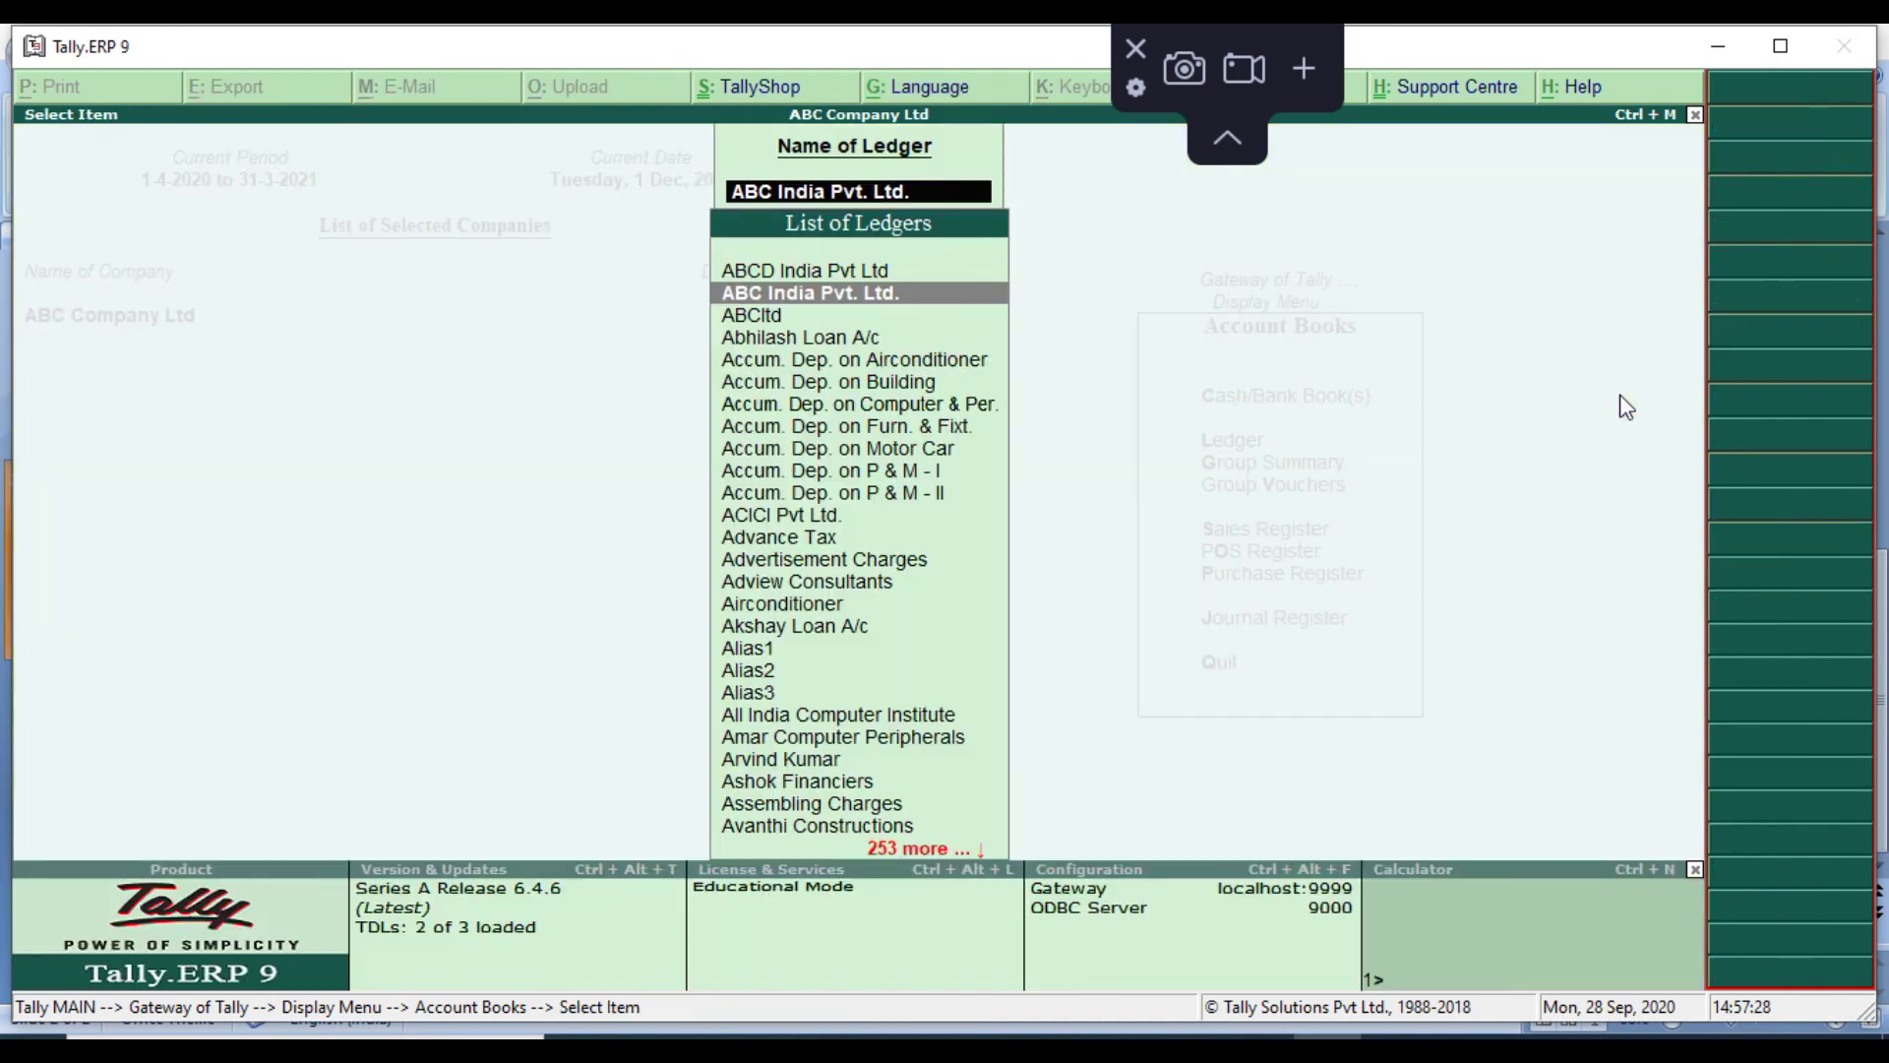
# Open the ledger outstandings report for ABC India Pvt. Ltd. from the statements of accounts
pyautogui.press('Escape')
pyautogui.press('Escape')
pyautogui.press('Down')
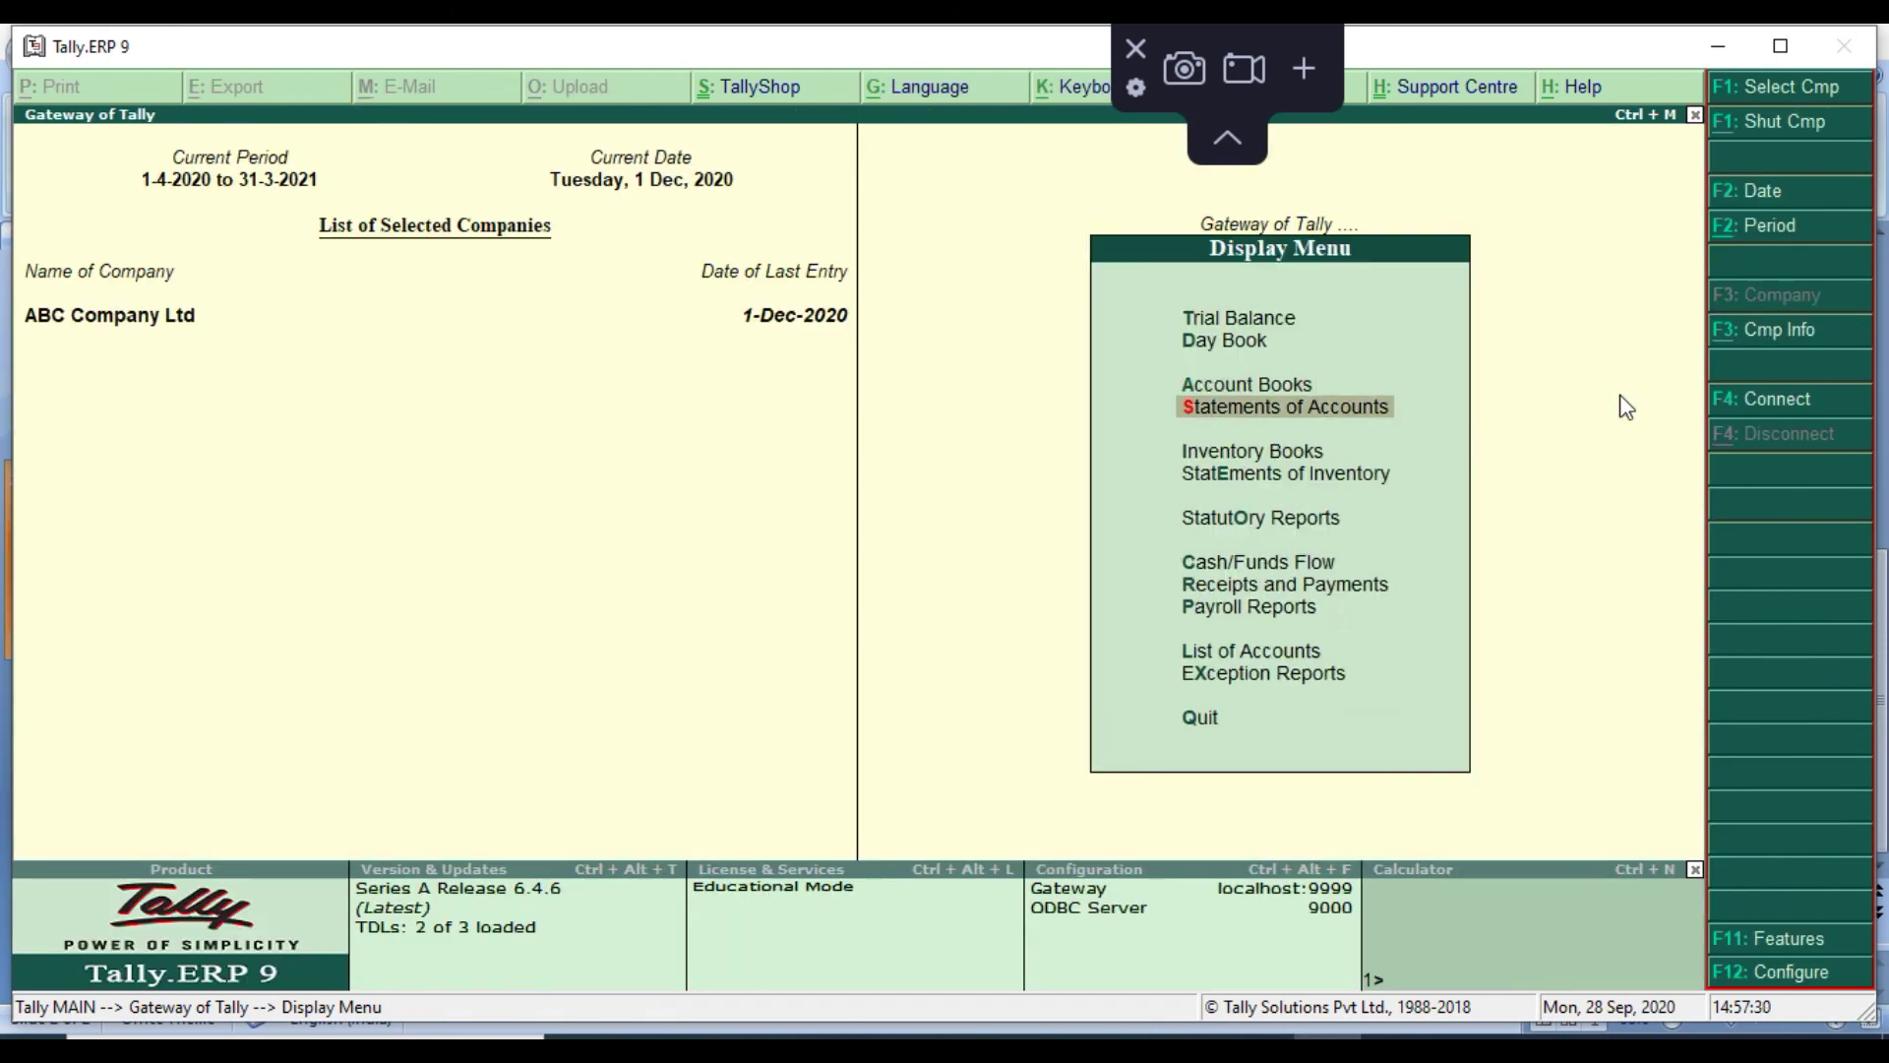
pyautogui.press('Return')
pyautogui.press('Return')
pyautogui.press('Down')
pyautogui.press('Down')
pyautogui.press('Down')
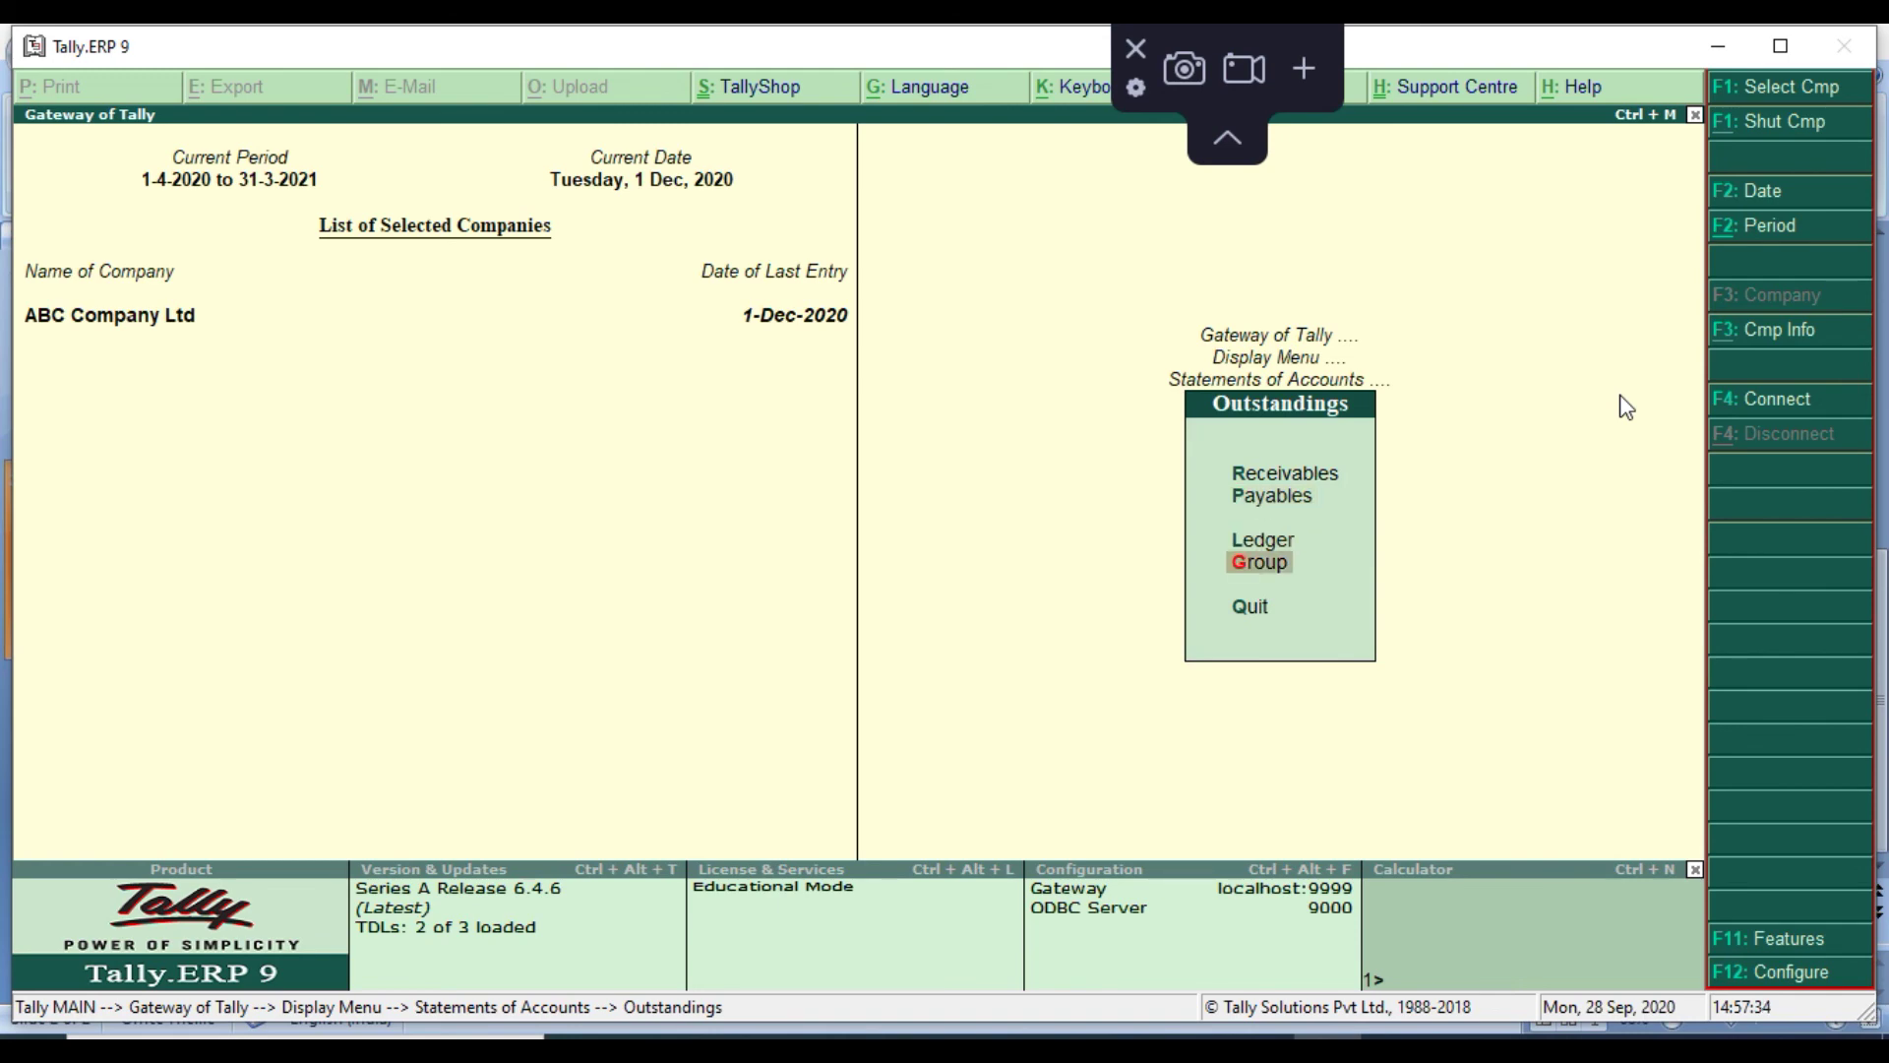
pyautogui.press('Up')
pyautogui.press('Return')
pyautogui.press('Down')
pyautogui.press('Return')
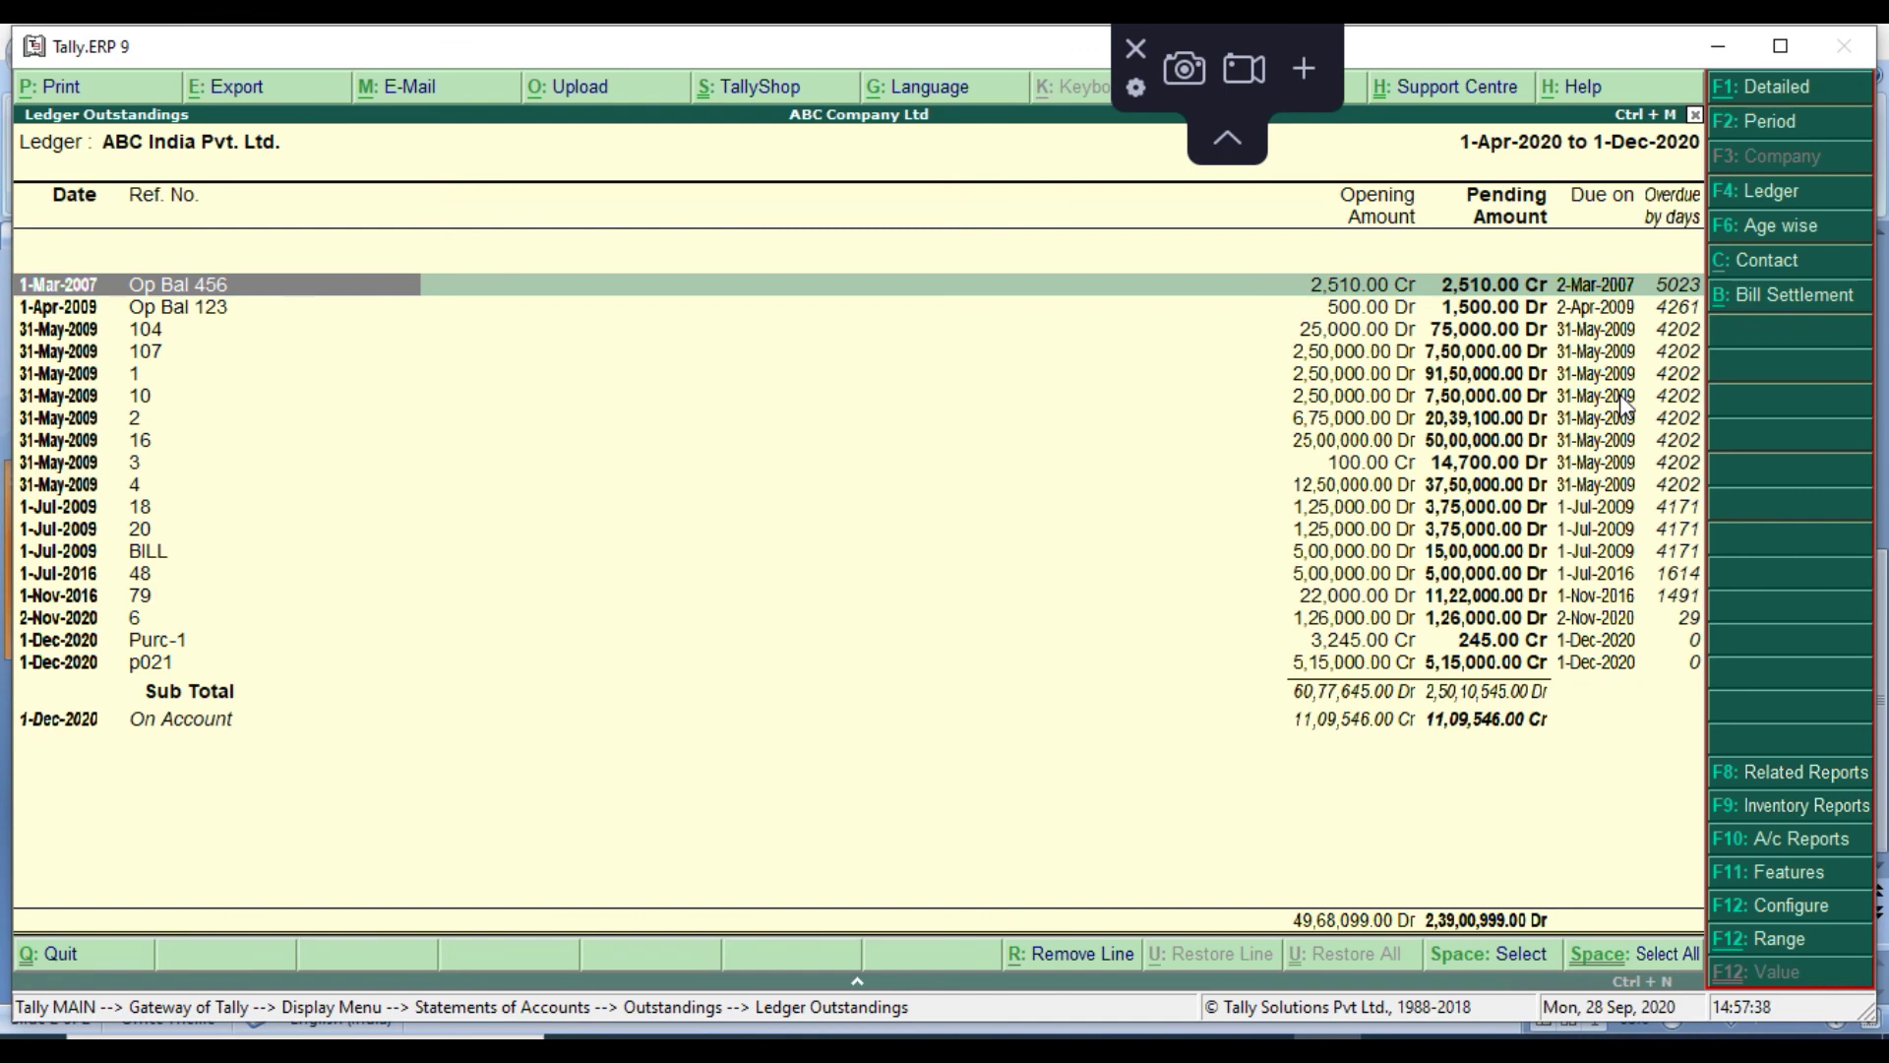
# Expand bill p021 among the pending bills and examine its voucher and item details
pyautogui.press('Down')
pyautogui.press('Down')
pyautogui.press('Down')
pyautogui.press('Down')
pyautogui.press('Down')
pyautogui.press('Down')
pyautogui.press('Down')
pyautogui.press('Down')
pyautogui.press('Down')
pyautogui.press('Down')
pyautogui.press('Down')
pyautogui.press('Down')
pyautogui.press('Down')
pyautogui.press('Down')
pyautogui.press('Down')
pyautogui.press('Down')
pyautogui.press('Down')
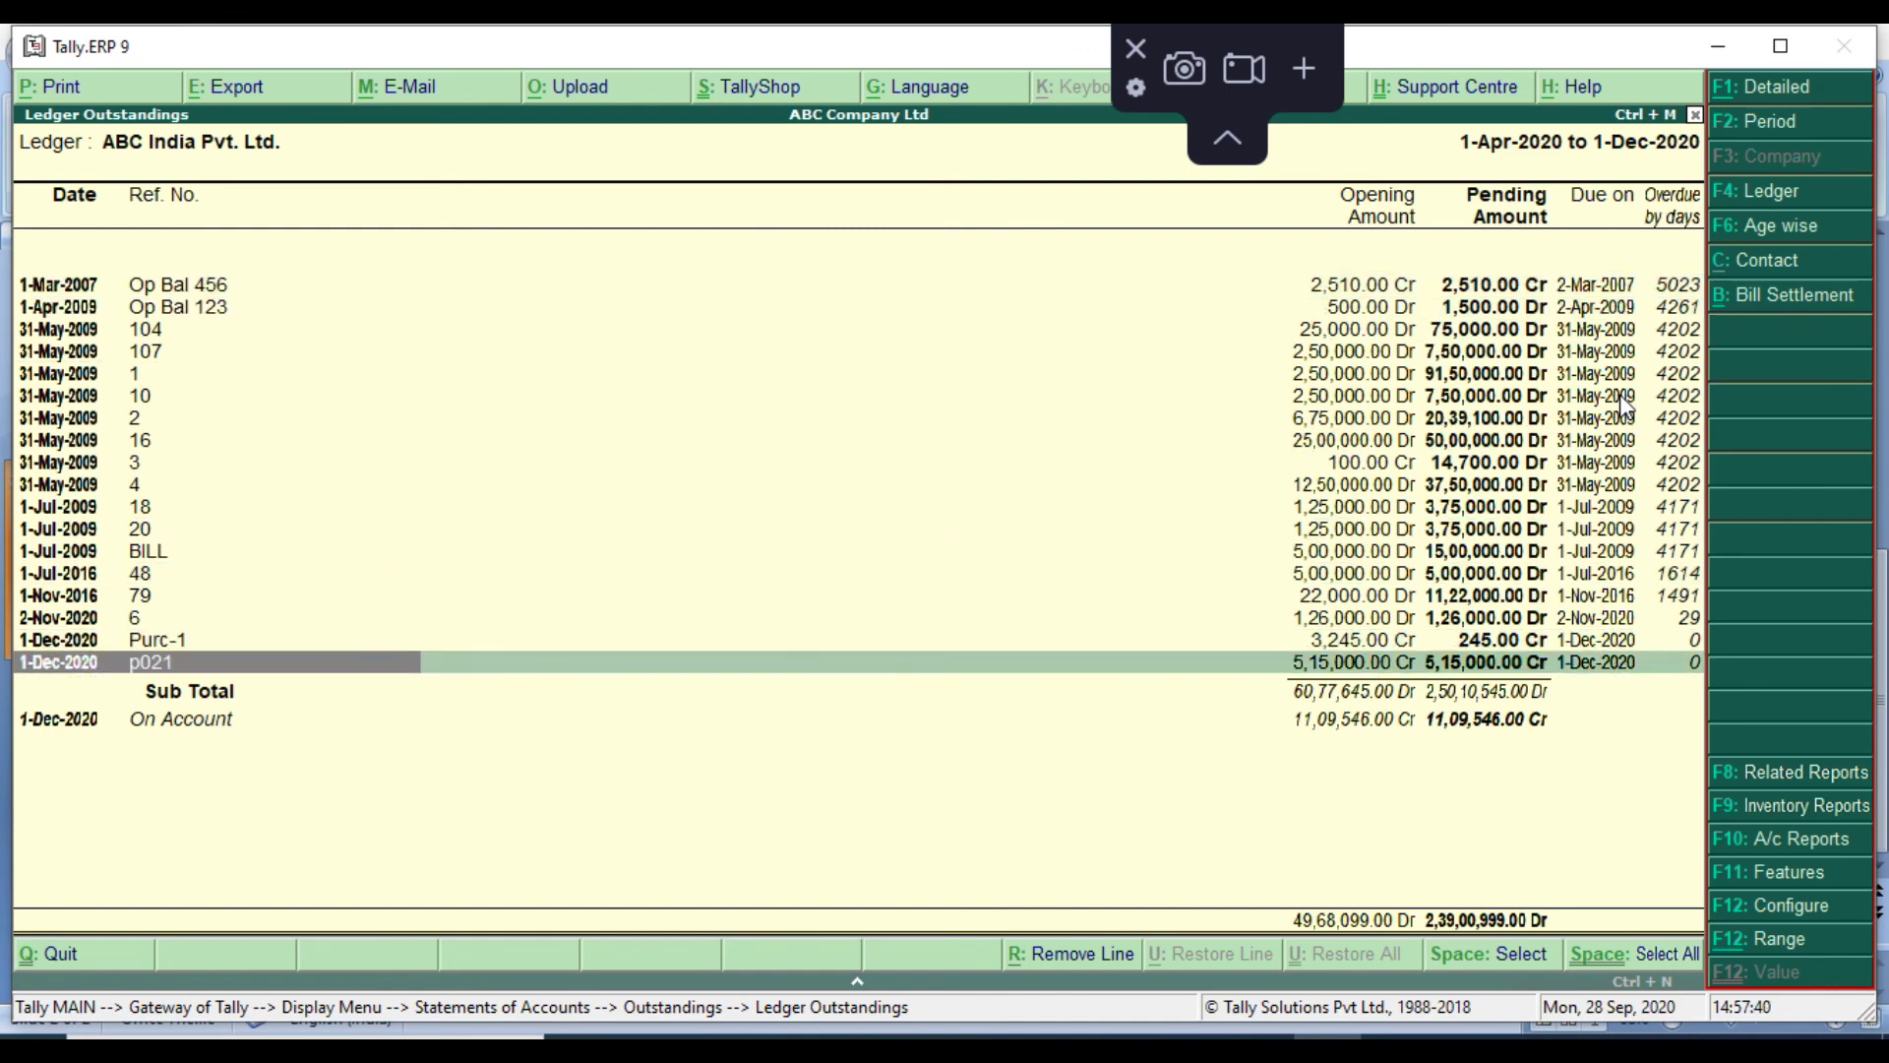
pyautogui.hotkey('shift', 'Return')
pyautogui.press('Down')
pyautogui.press('Down')
pyautogui.press('Down')
pyautogui.press('Down')
pyautogui.press('Up')
pyautogui.press('Up')
pyautogui.press('Up')
pyautogui.press('Up')
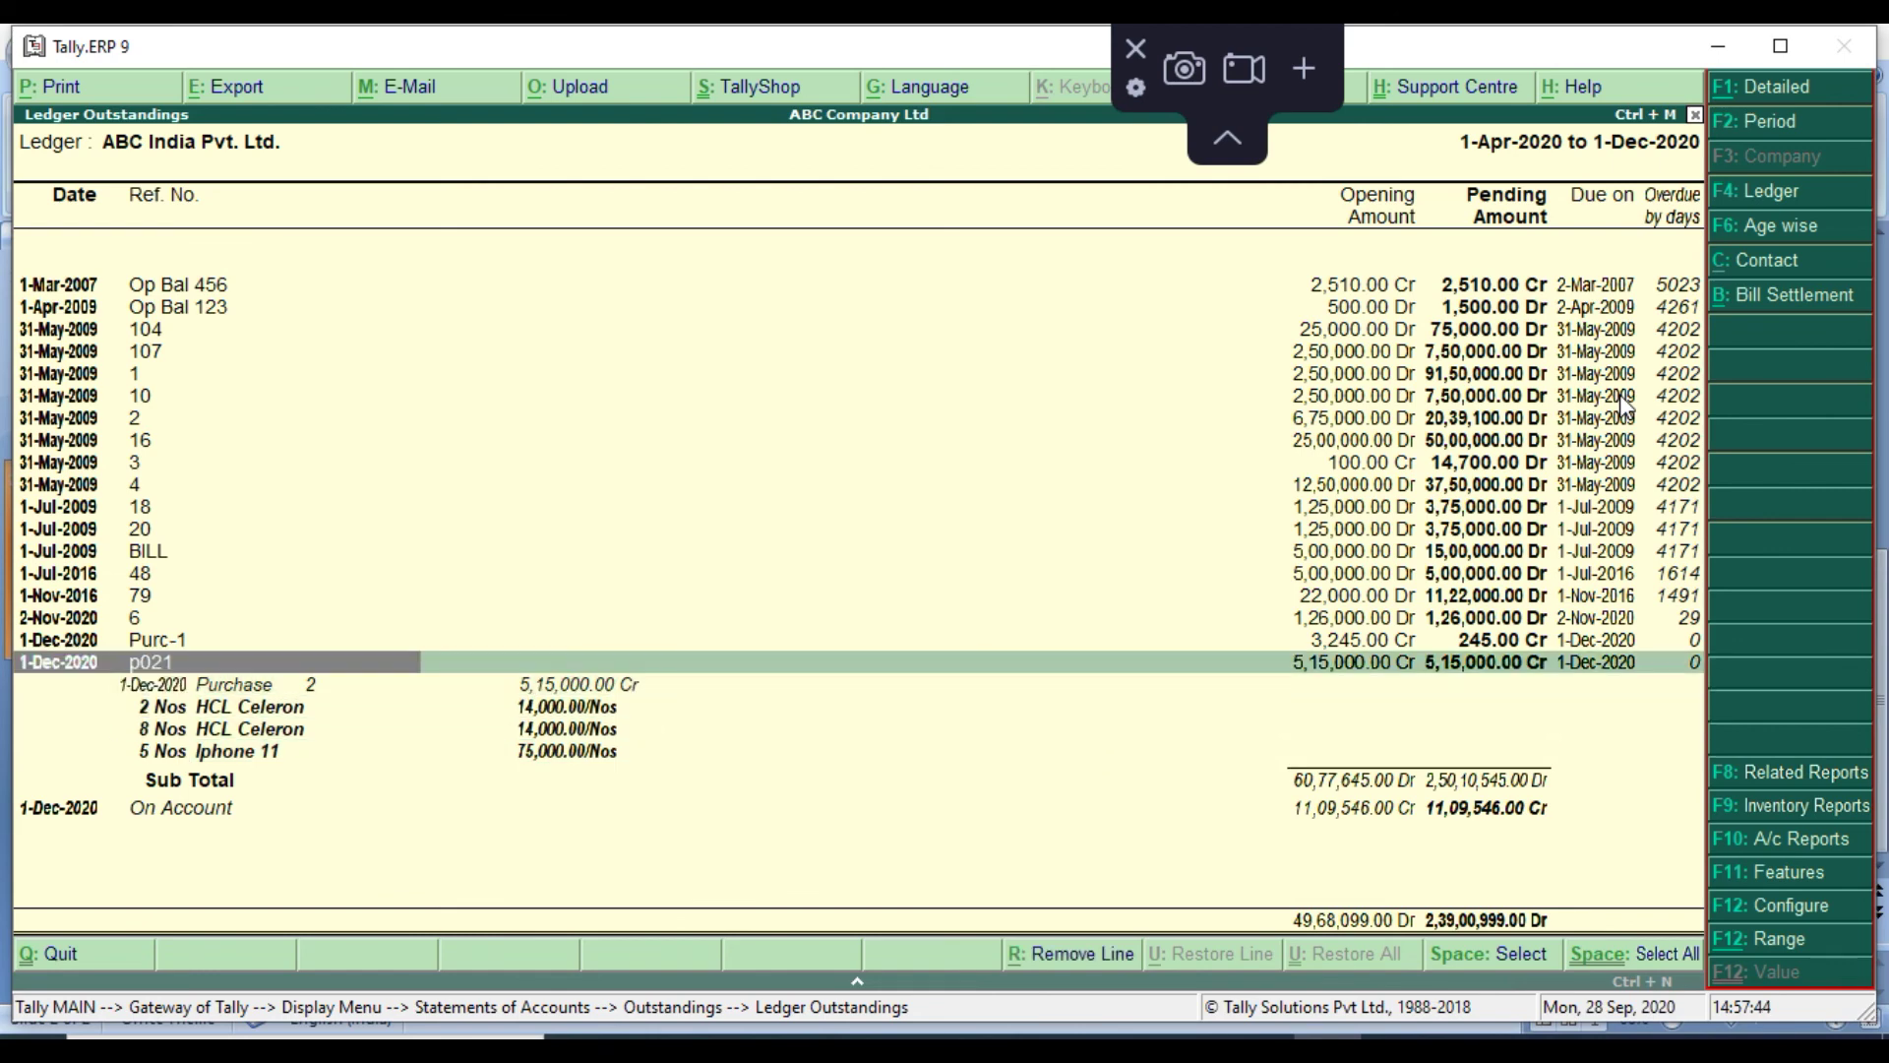
# Select bill p021 and set up its settlement as a payment dated 1-Dec-2020 from the Cash account with the narration "settle amt"
pyautogui.press('space')
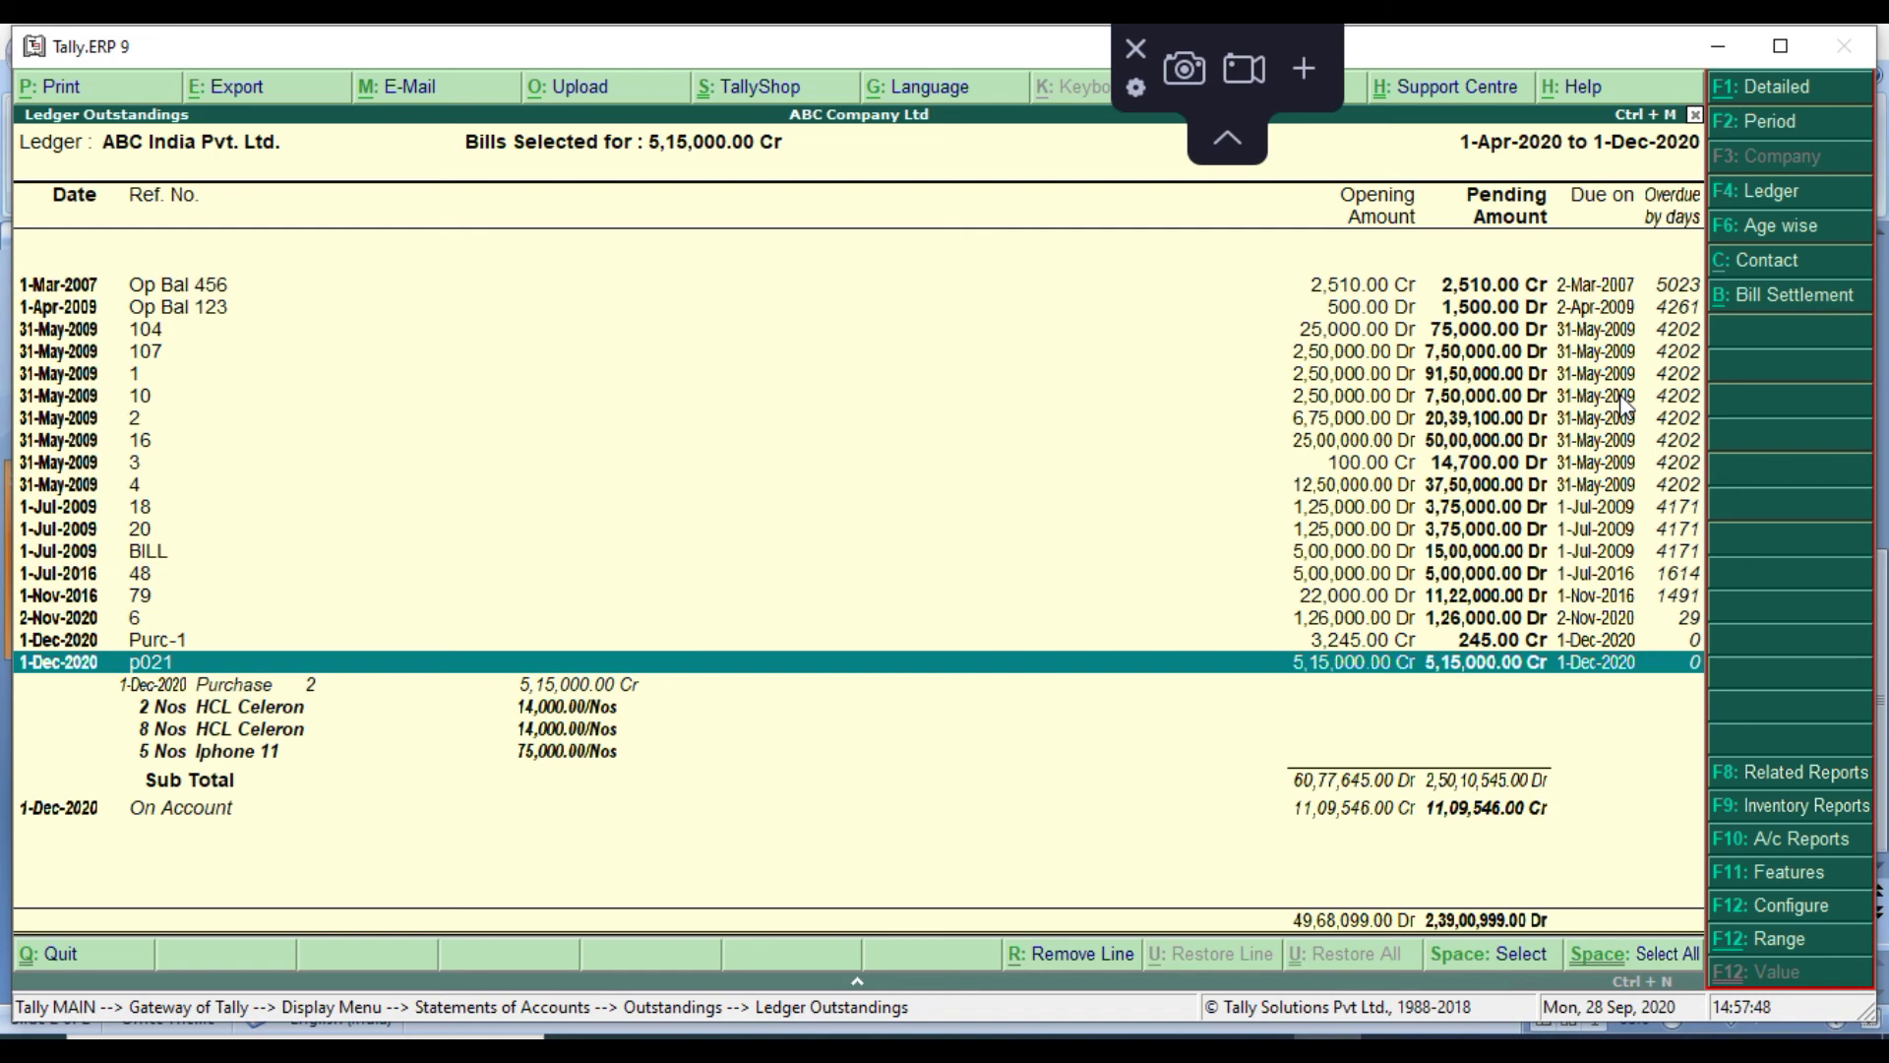
pyautogui.click(1799, 301)
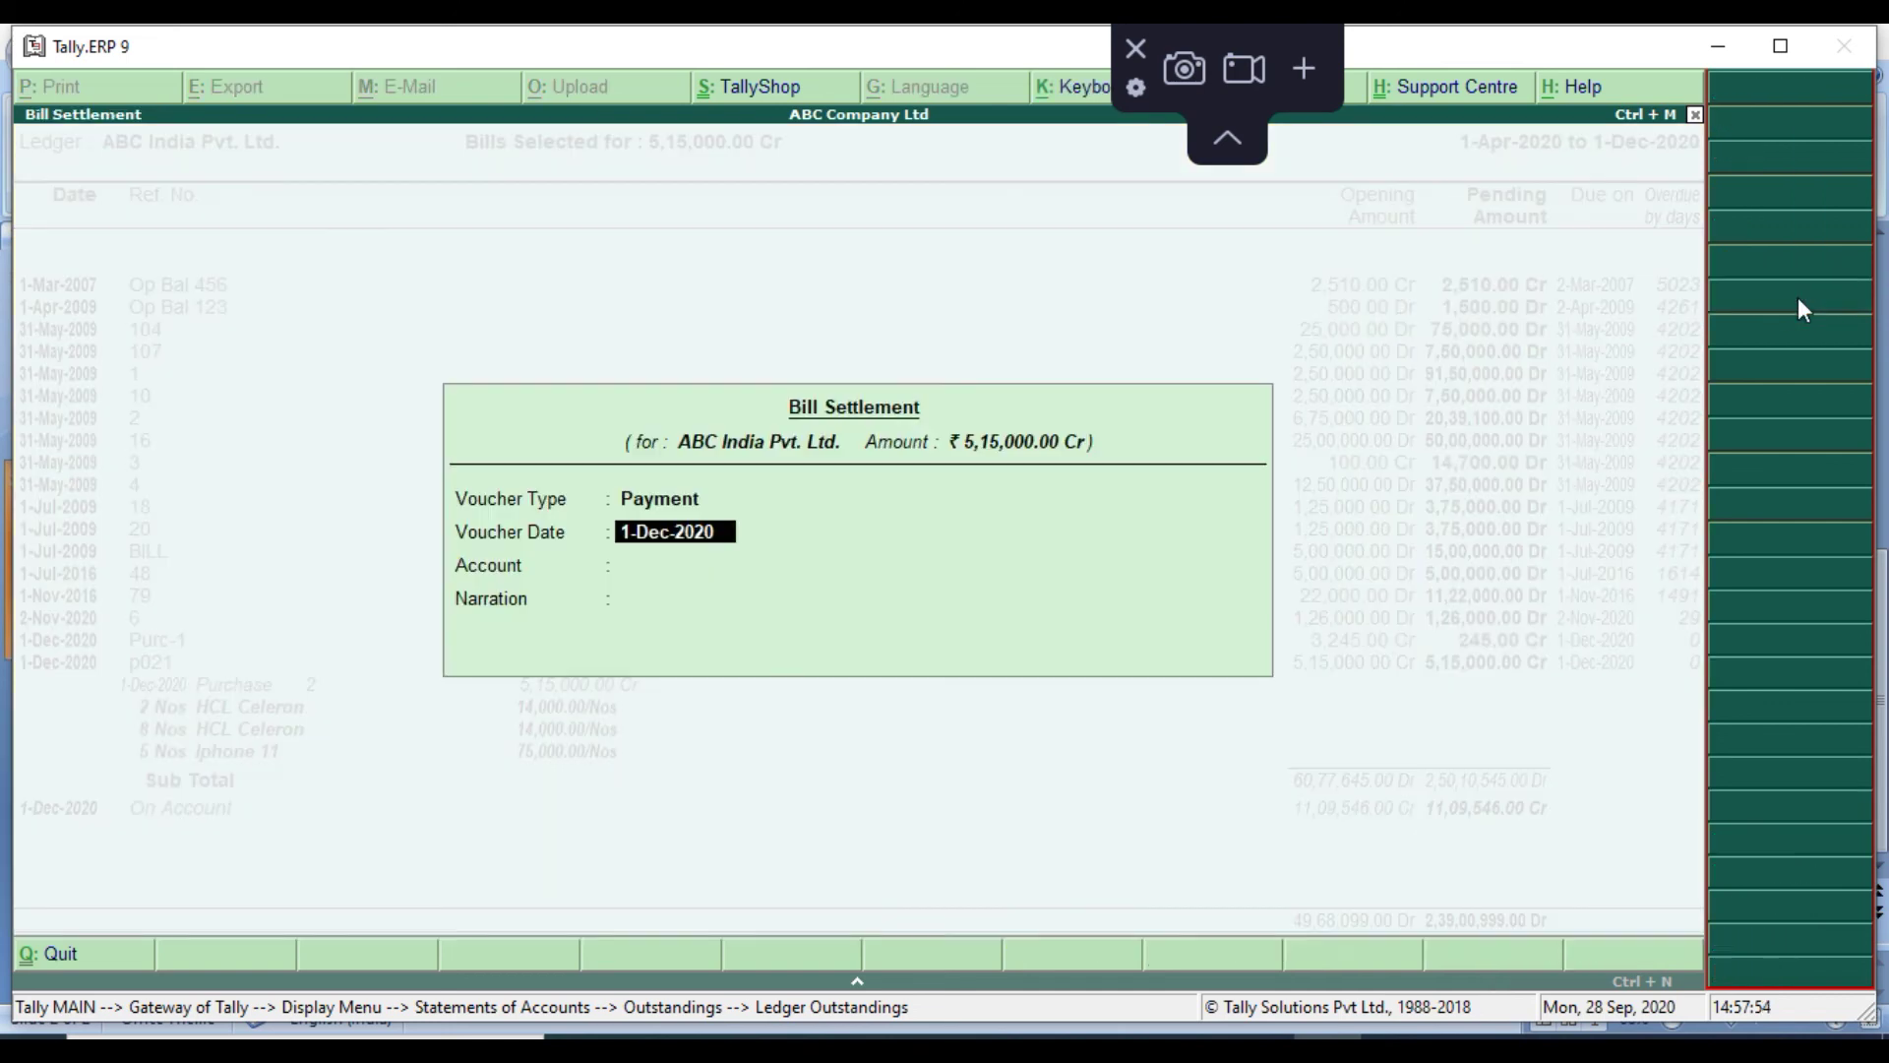
pyautogui.press('Return')
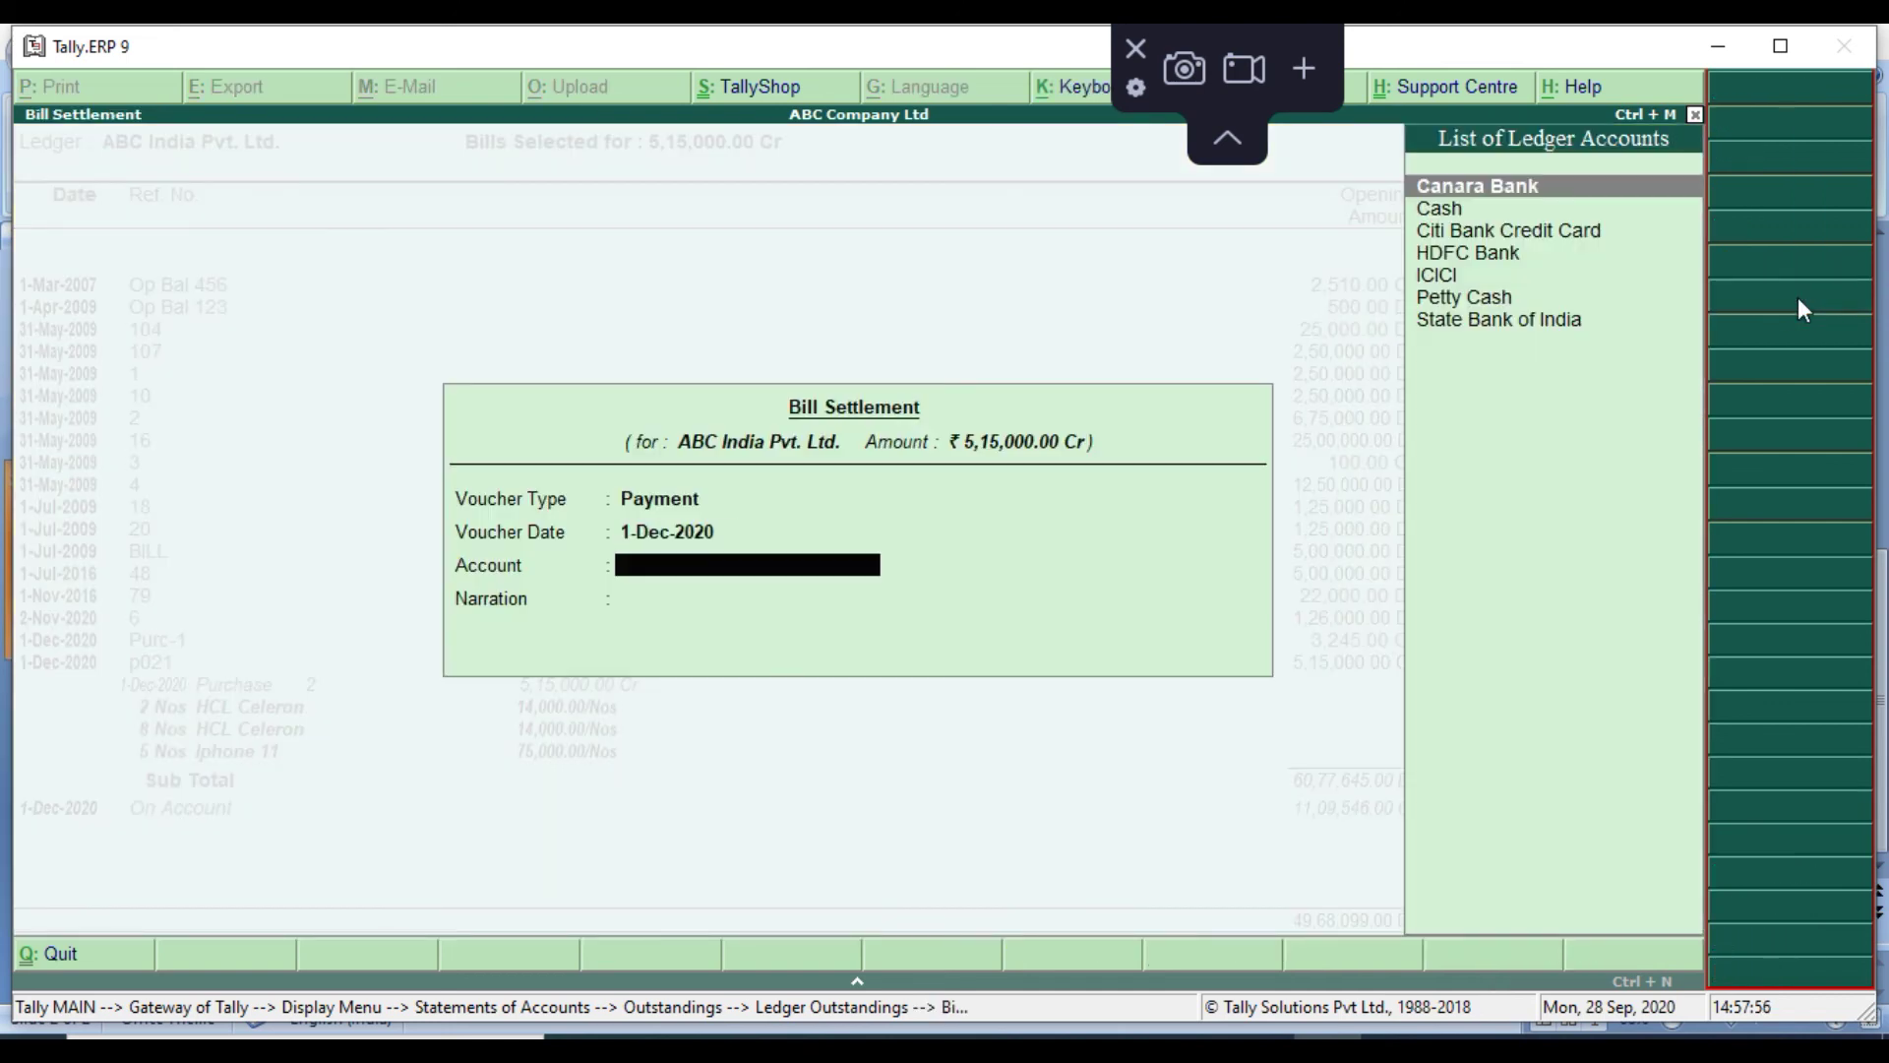
pyautogui.press('Down')
pyautogui.press('Return')
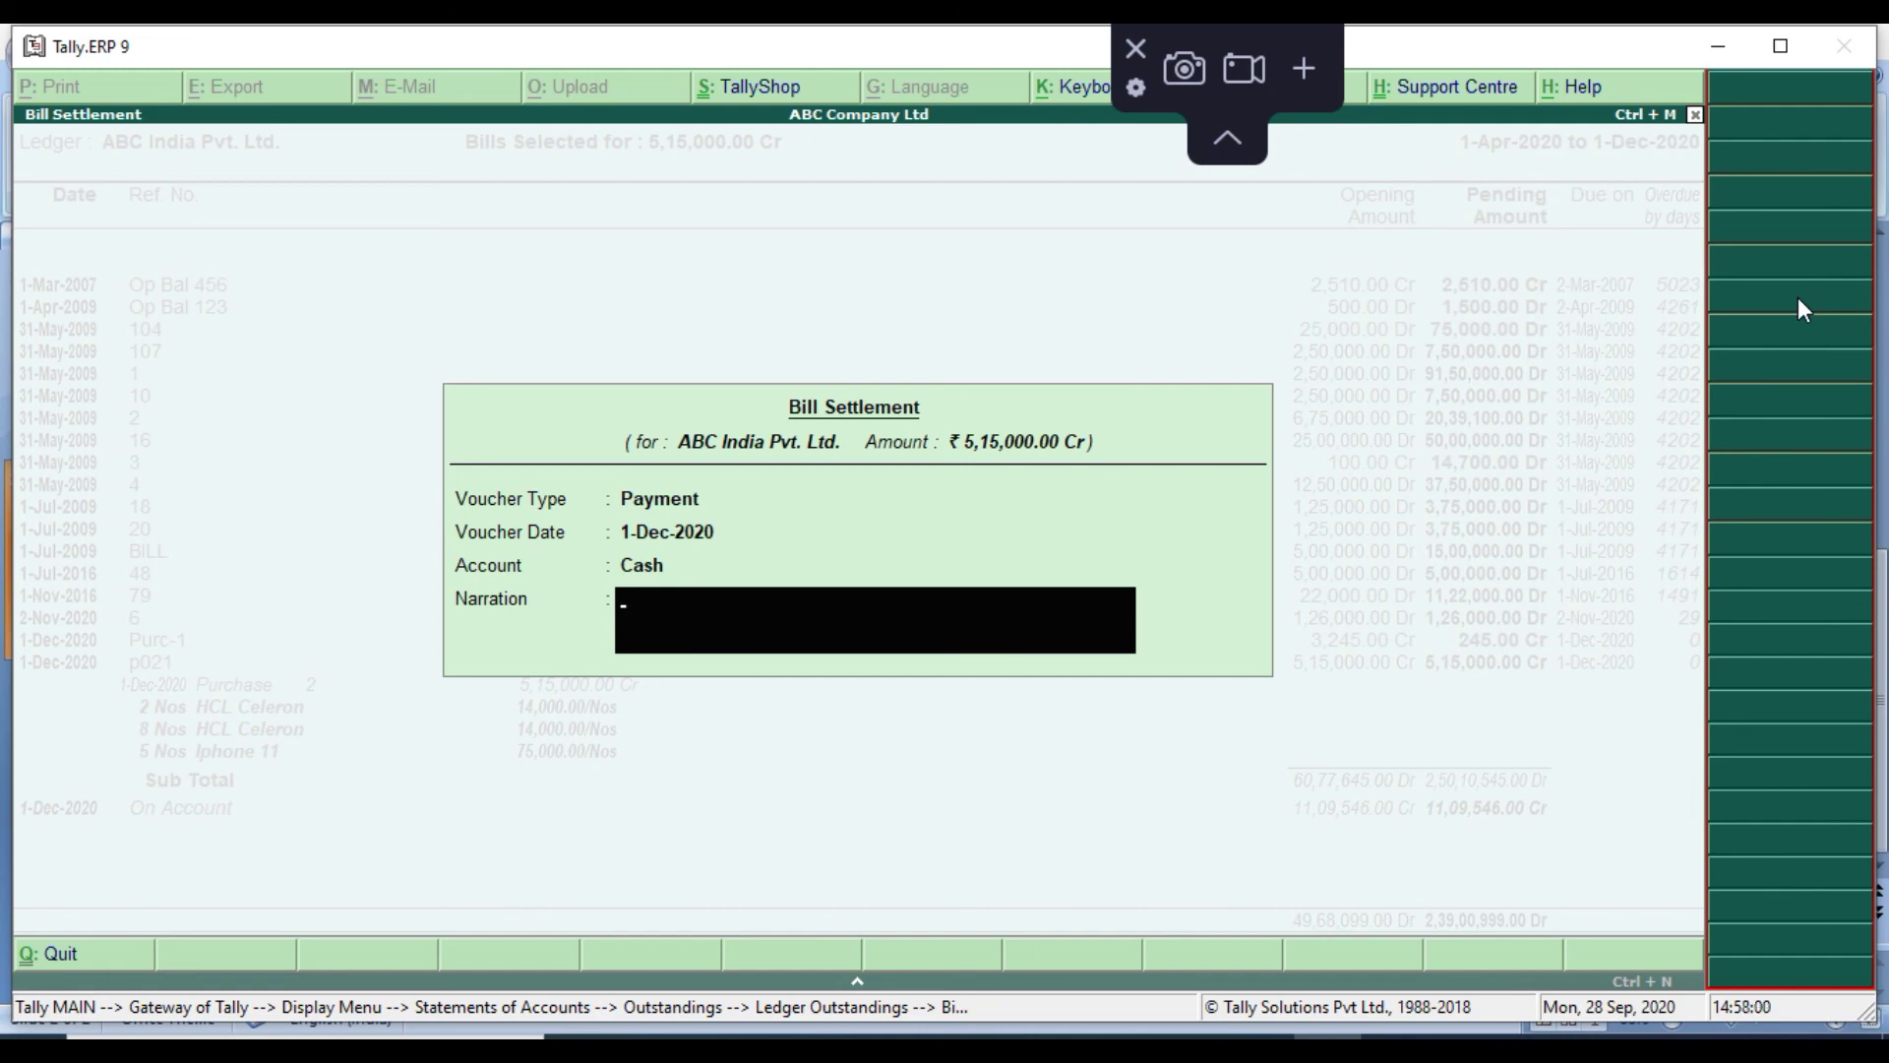
pyautogui.write('settle amt')
pyautogui.press('Return')
pyautogui.press('Return')
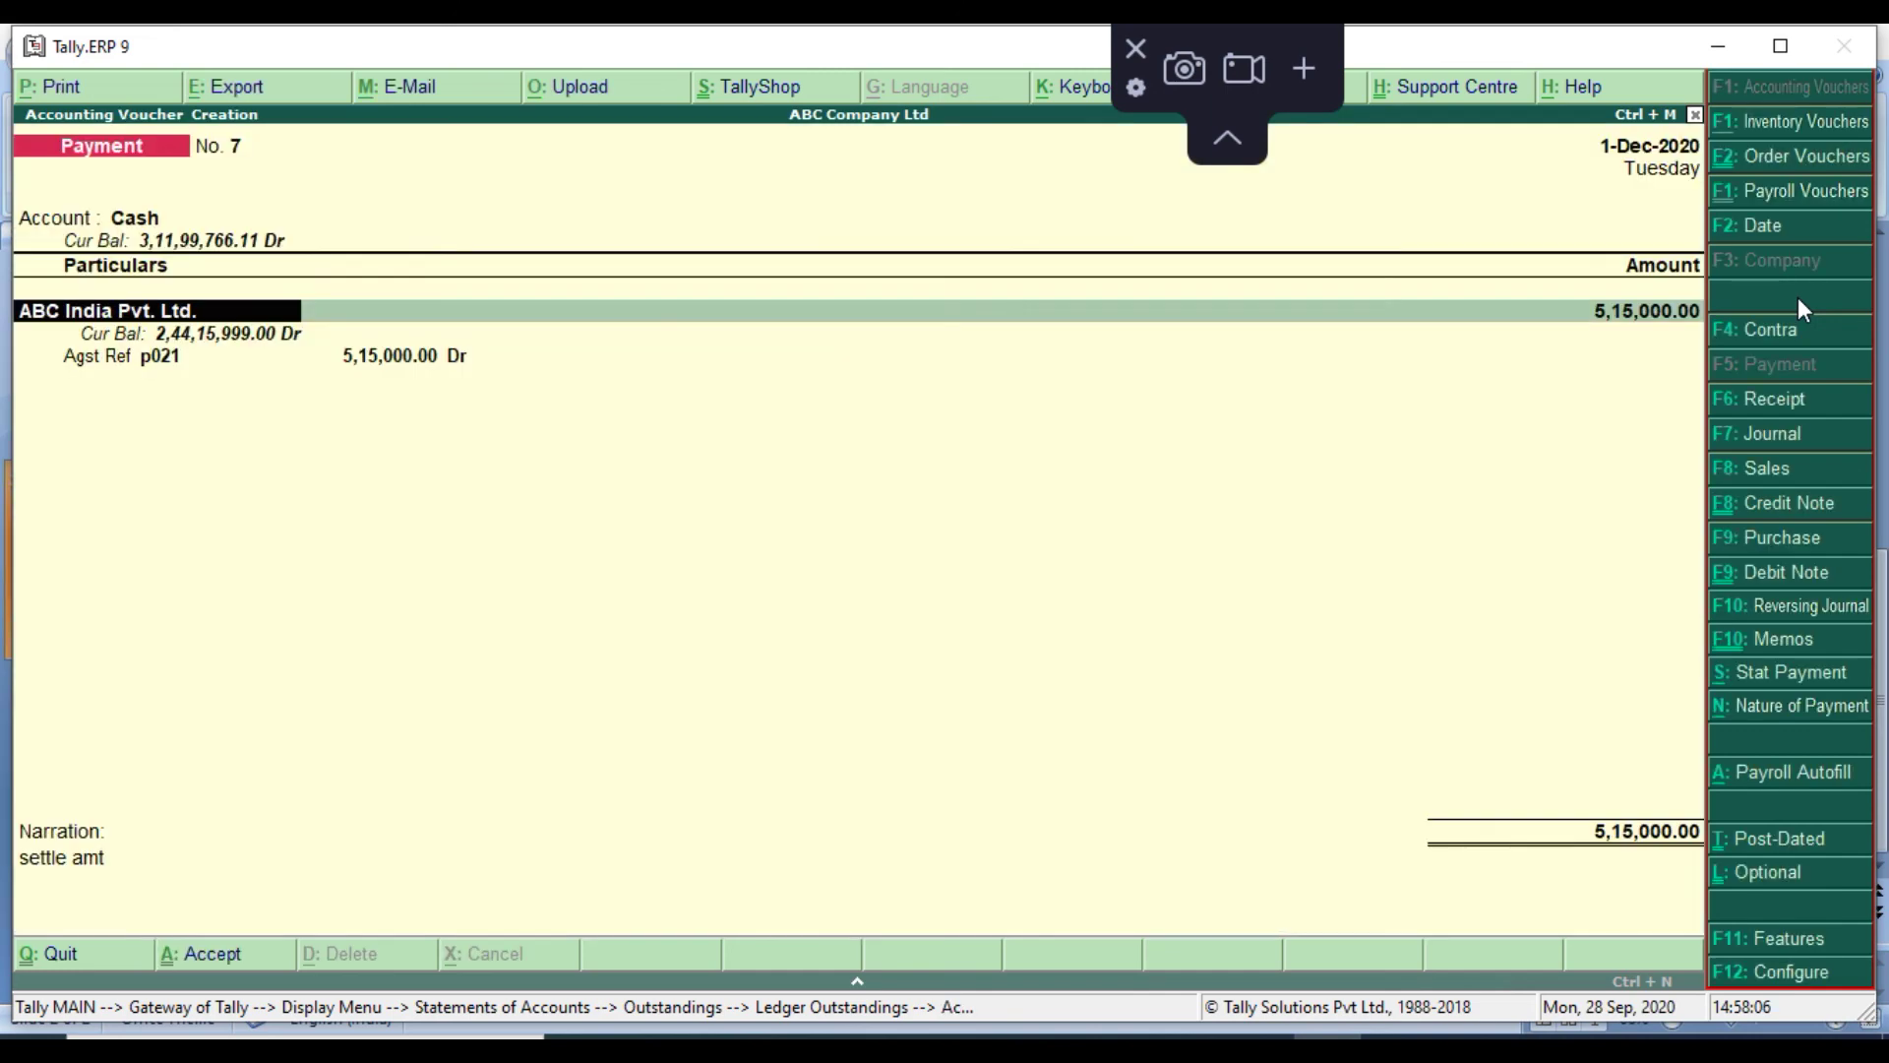
# Go through the generated payment voucher for ABC India Pvt. Ltd. against p021 and accept it
pyautogui.press('Return')
pyautogui.press('Return')
pyautogui.press('Return')
pyautogui.press('Return')
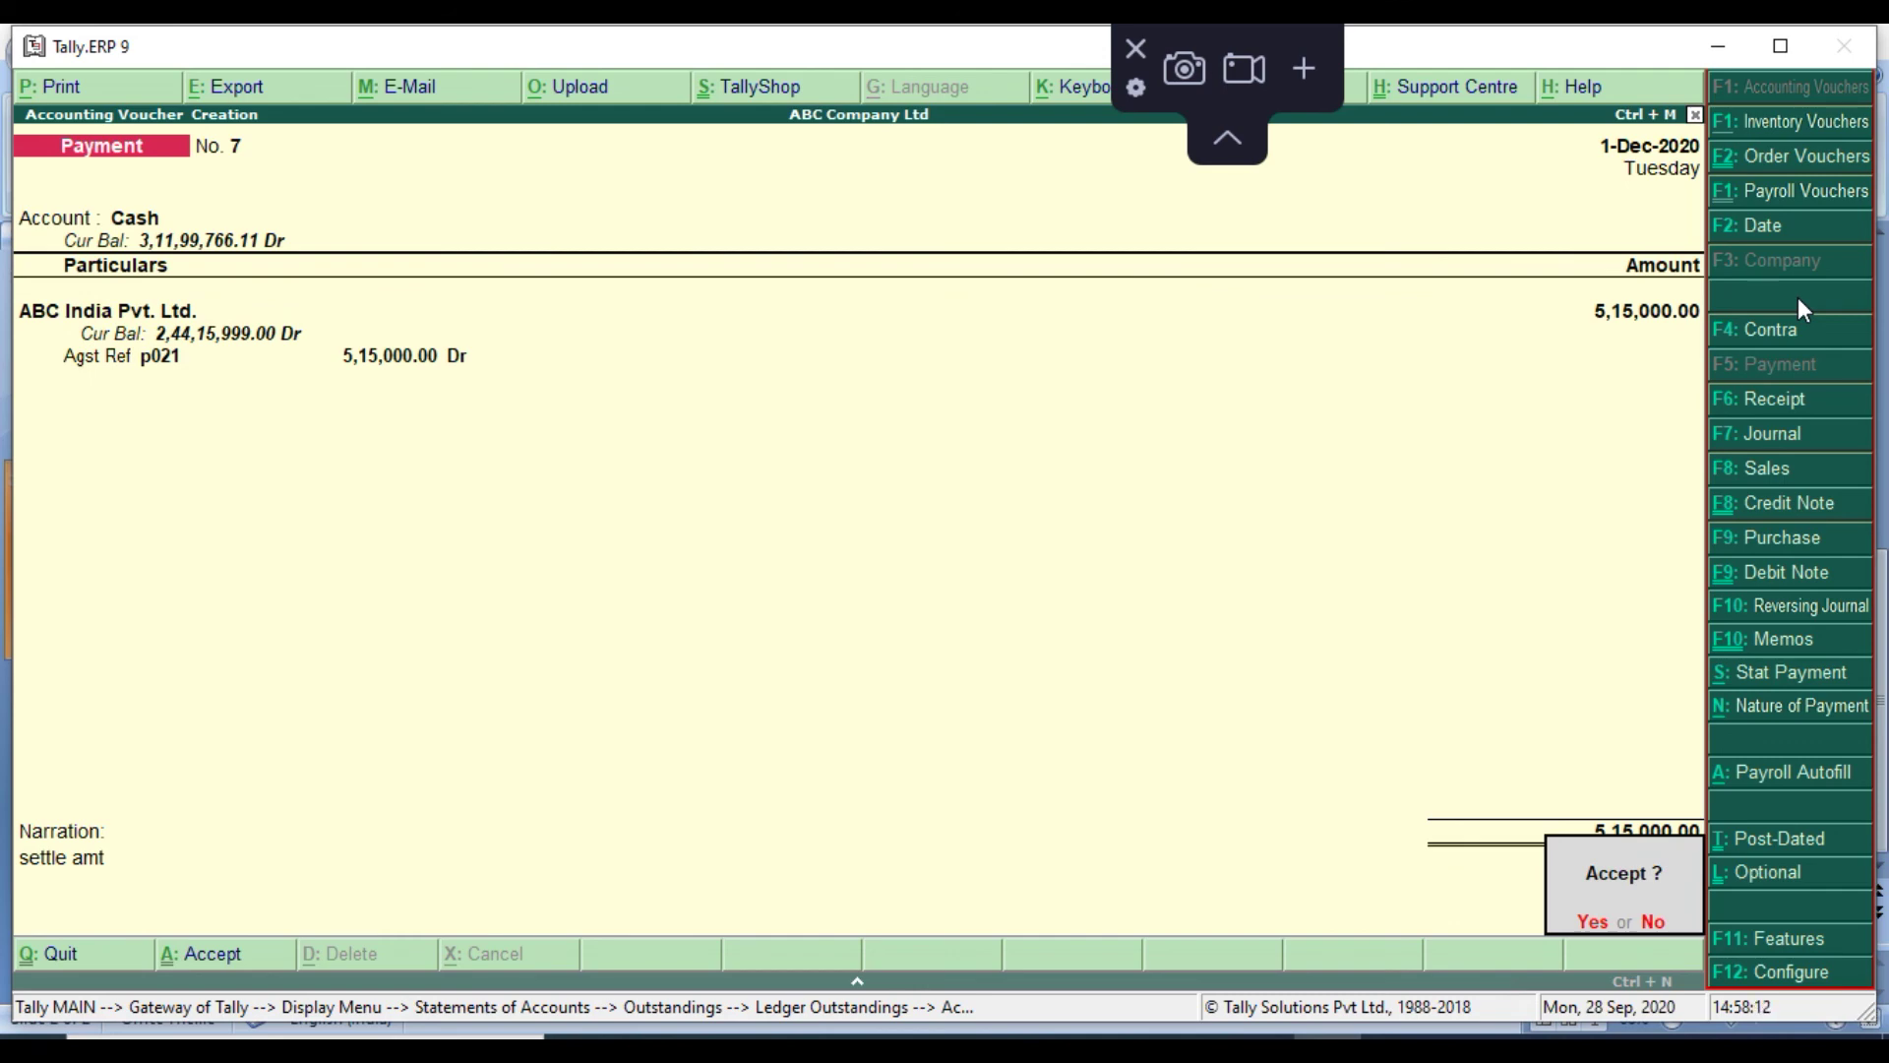
pyautogui.press('Return')
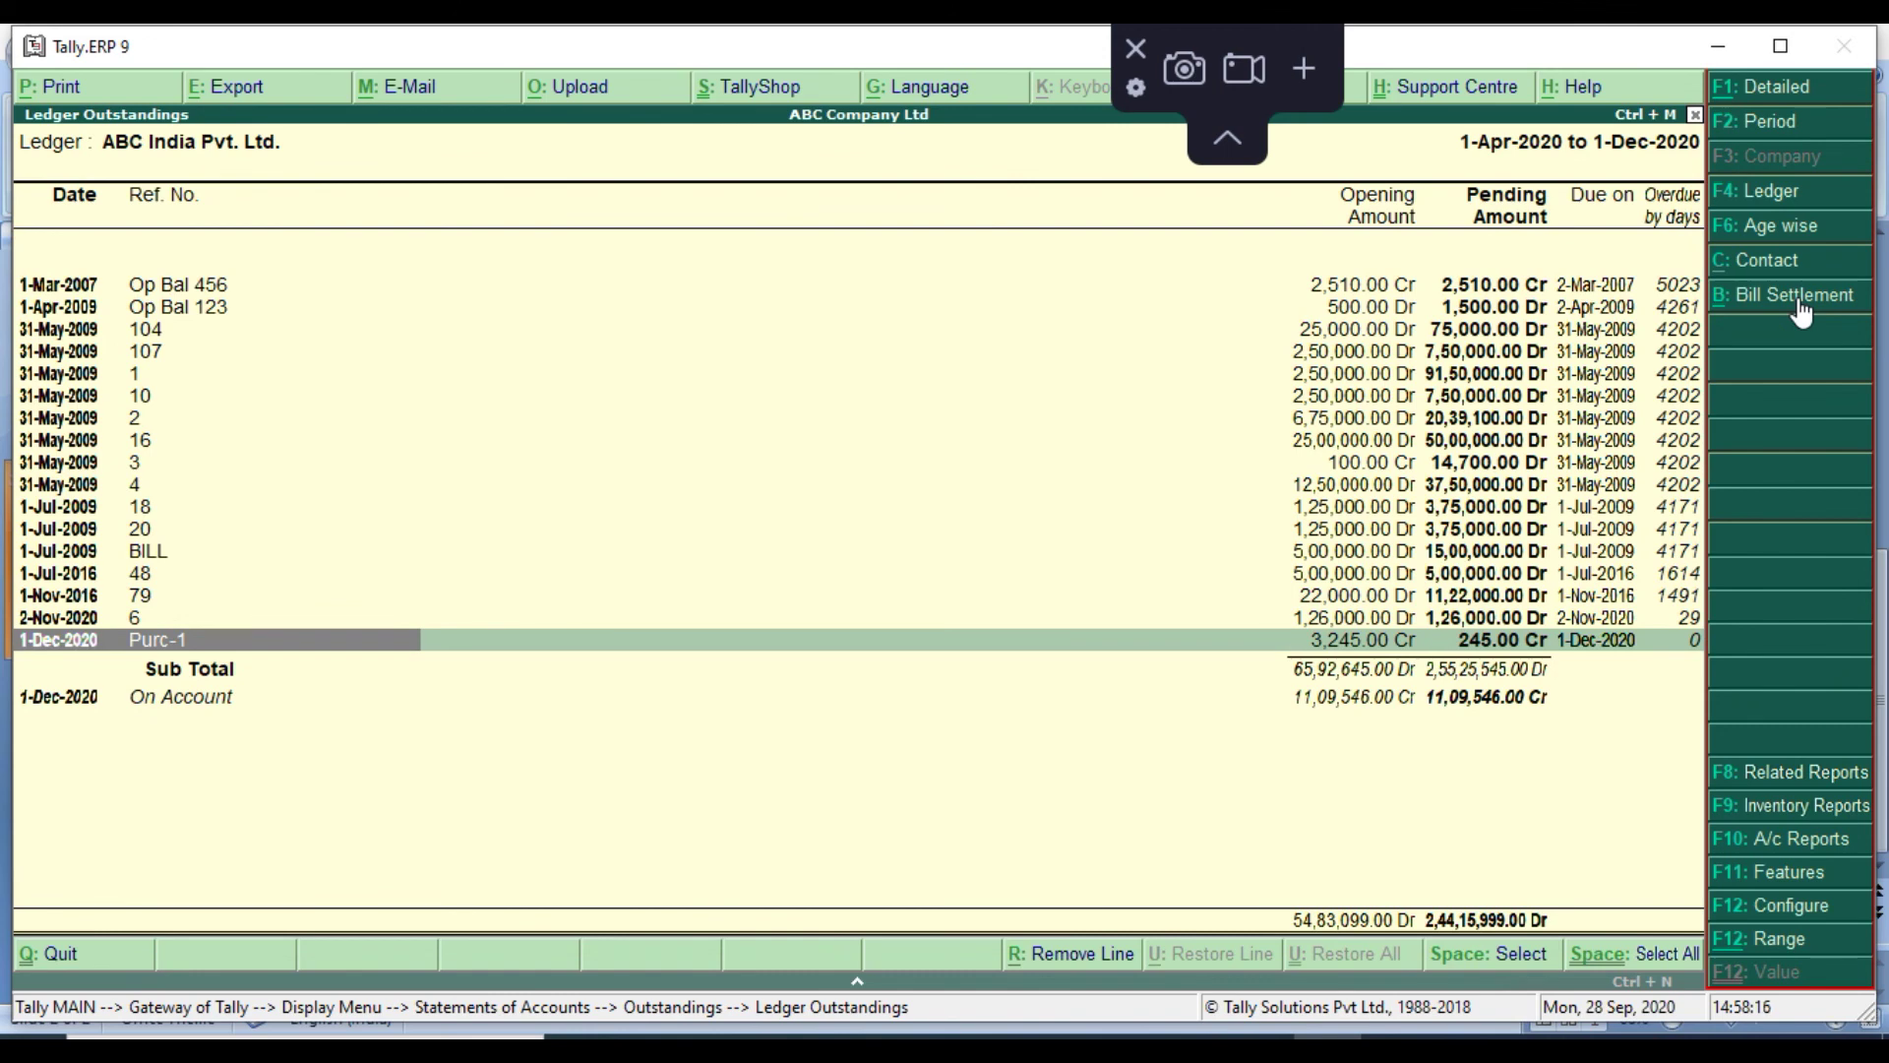
# Check the supplier's remaining pending bills with the detail level toggled, and return to the Gateway of Tally
pyautogui.hotkey('alt', 'F1')
pyautogui.hotkey('alt', 'F1')
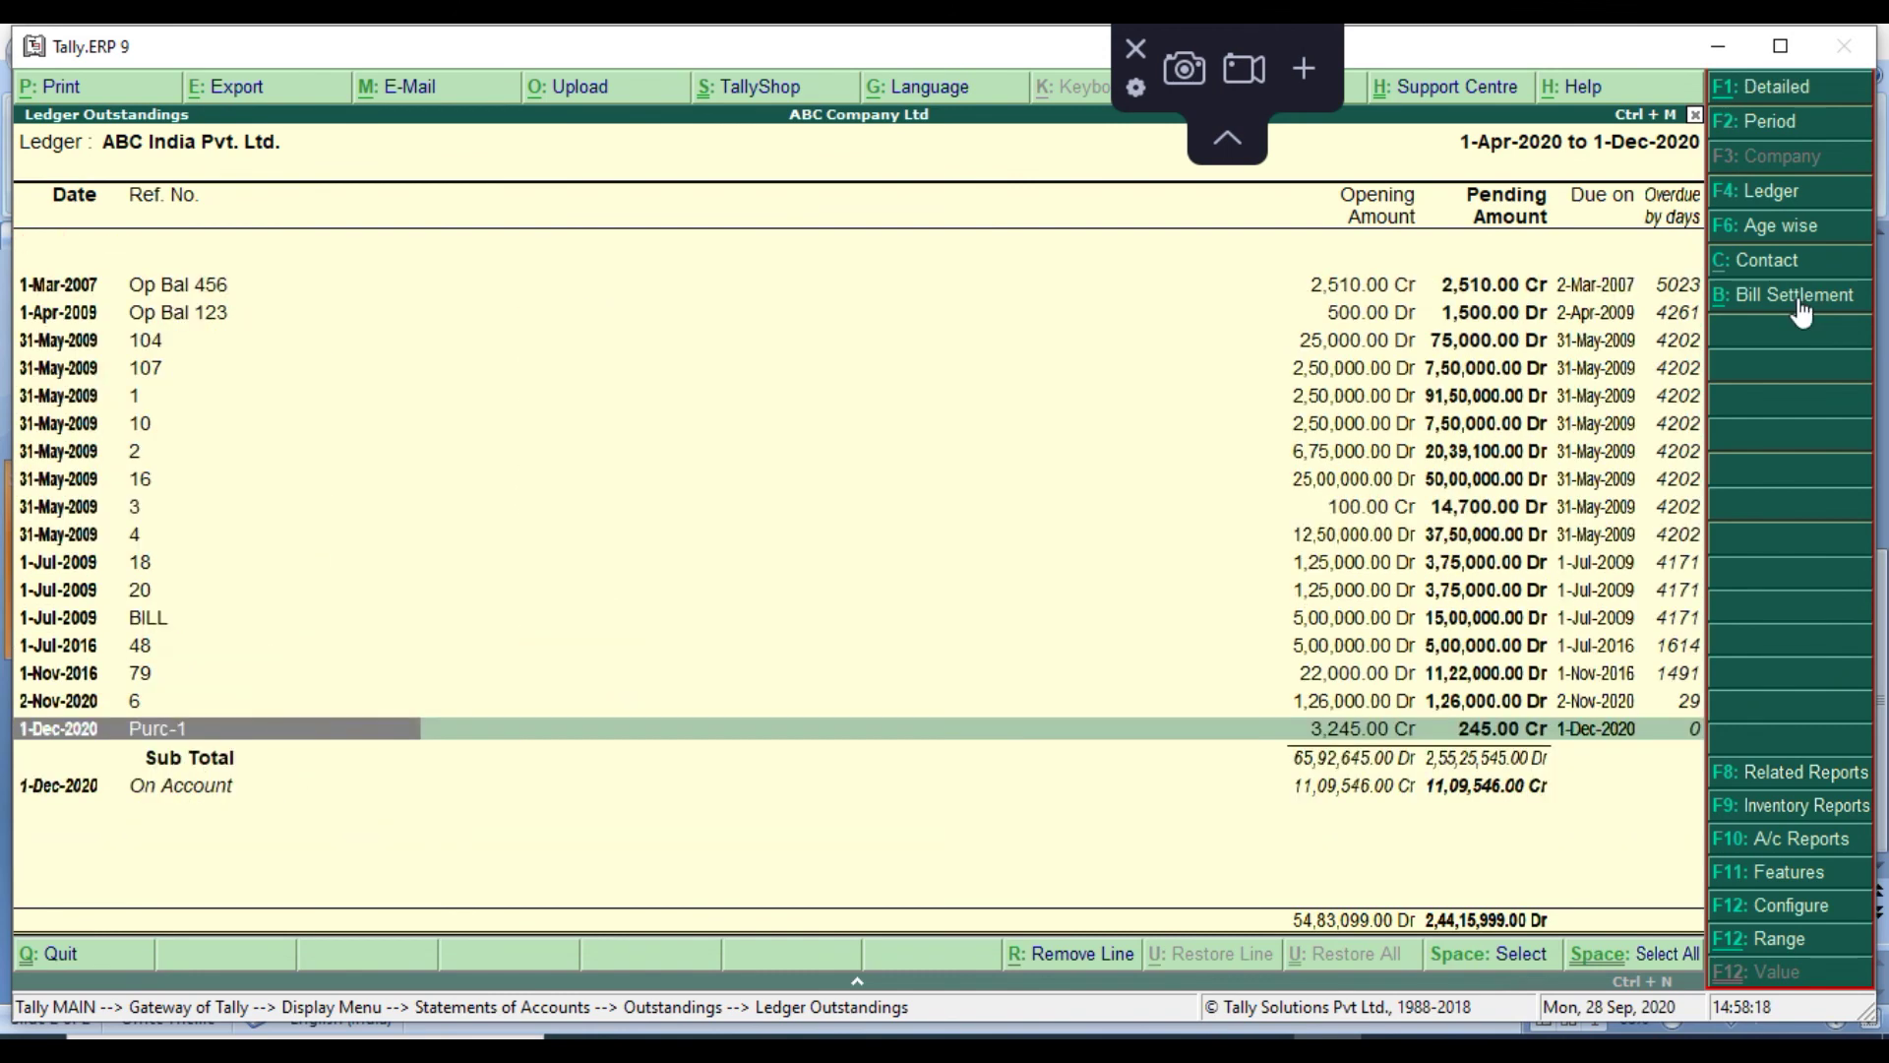
pyautogui.press('Escape')
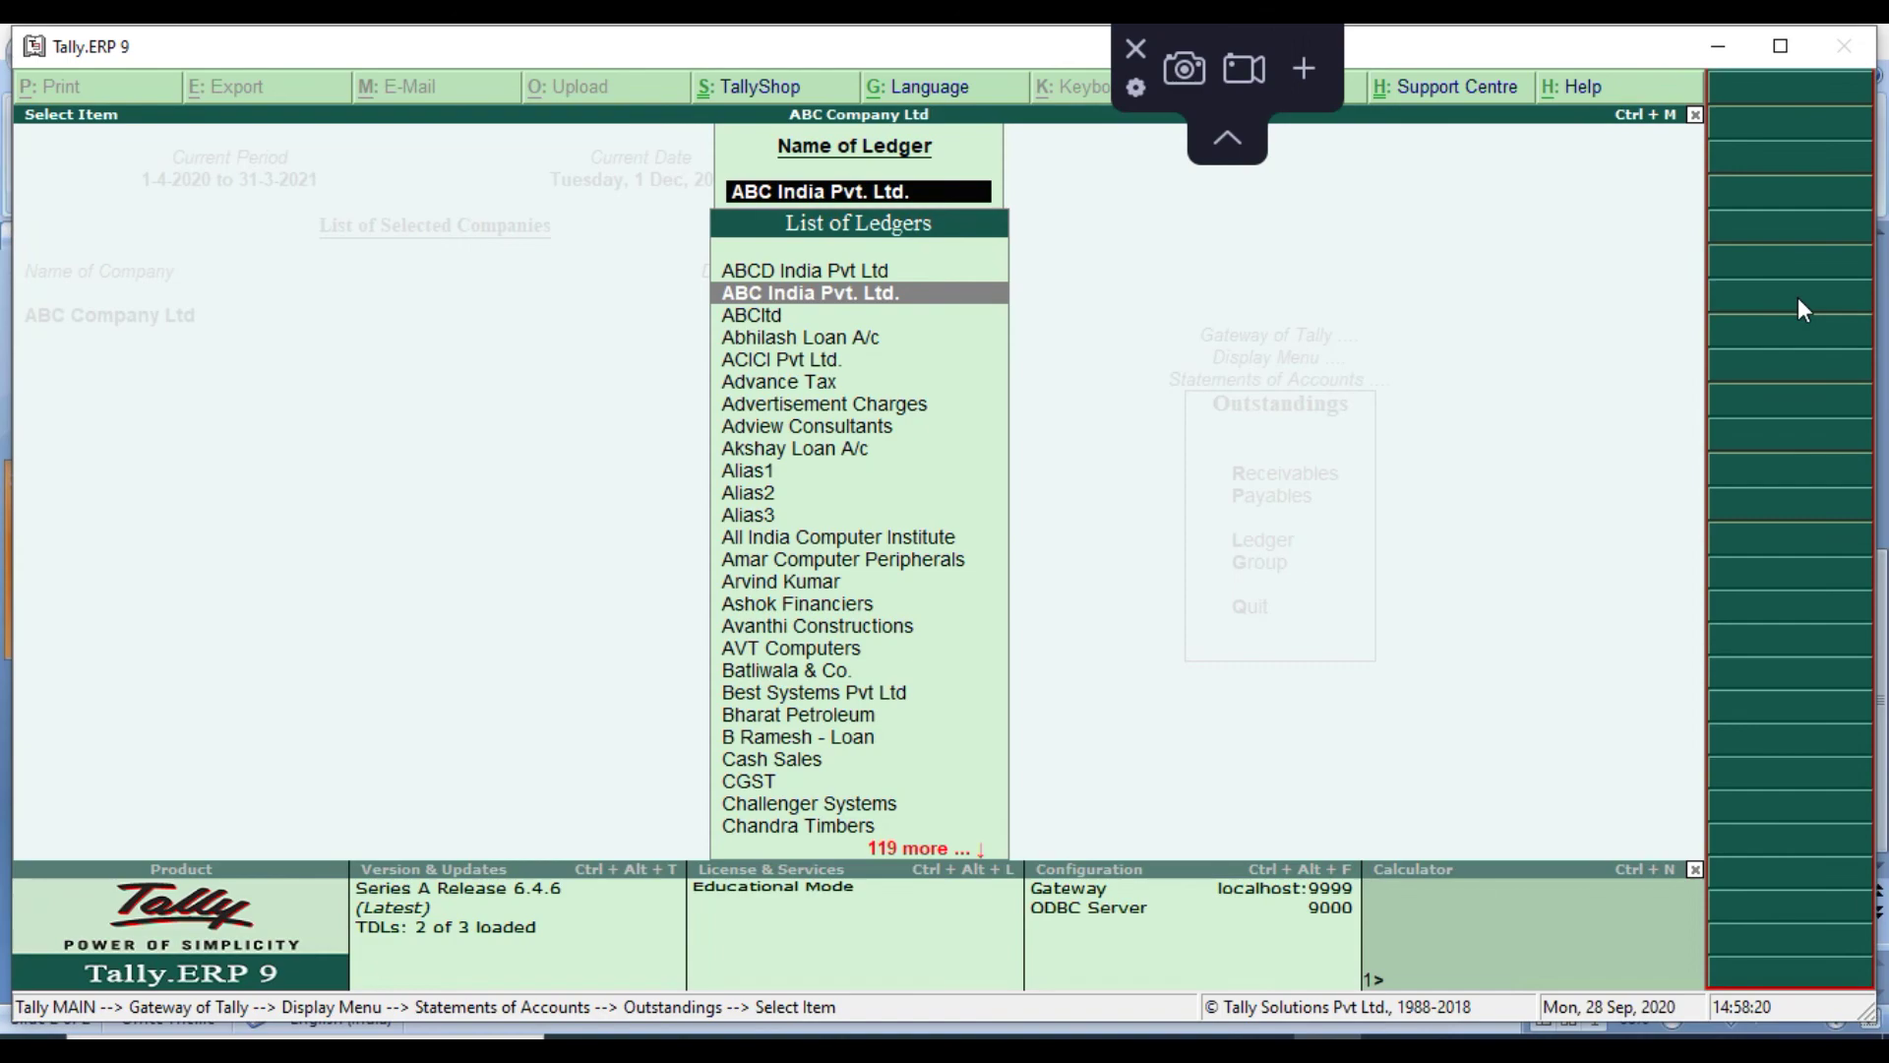
pyautogui.press('Escape')
pyautogui.press('Escape')
pyautogui.press('Escape')
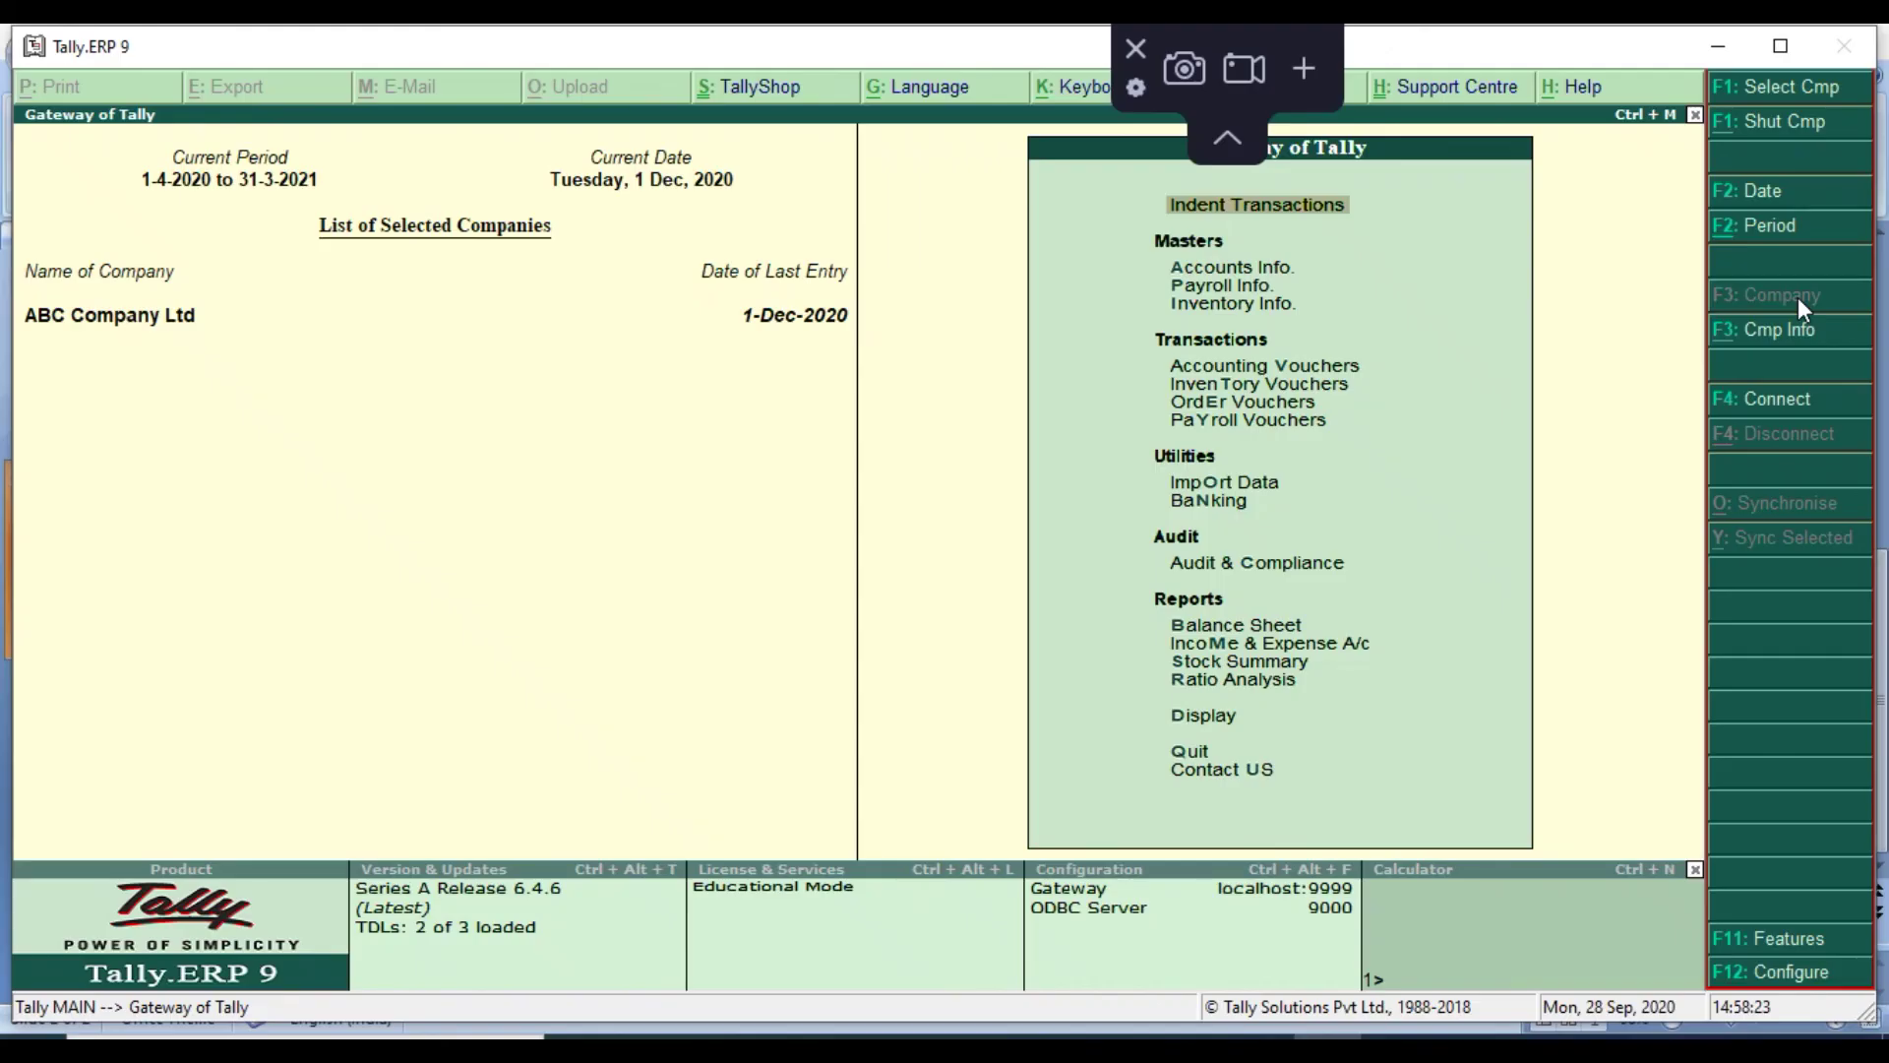
# Open the add-on's Contact US page from the Gateway of Tally
pyautogui.press('Down')
pyautogui.press('Down')
pyautogui.press('Down')
pyautogui.press('Down')
pyautogui.press('Down')
pyautogui.press('Down')
pyautogui.press('Down')
pyautogui.press('Down')
pyautogui.press('Down')
pyautogui.press('Down')
pyautogui.press('Down')
pyautogui.press('Down')
pyautogui.press('Down')
pyautogui.press('Down')
pyautogui.press('Down')
pyautogui.press('Down')
pyautogui.press('Down')
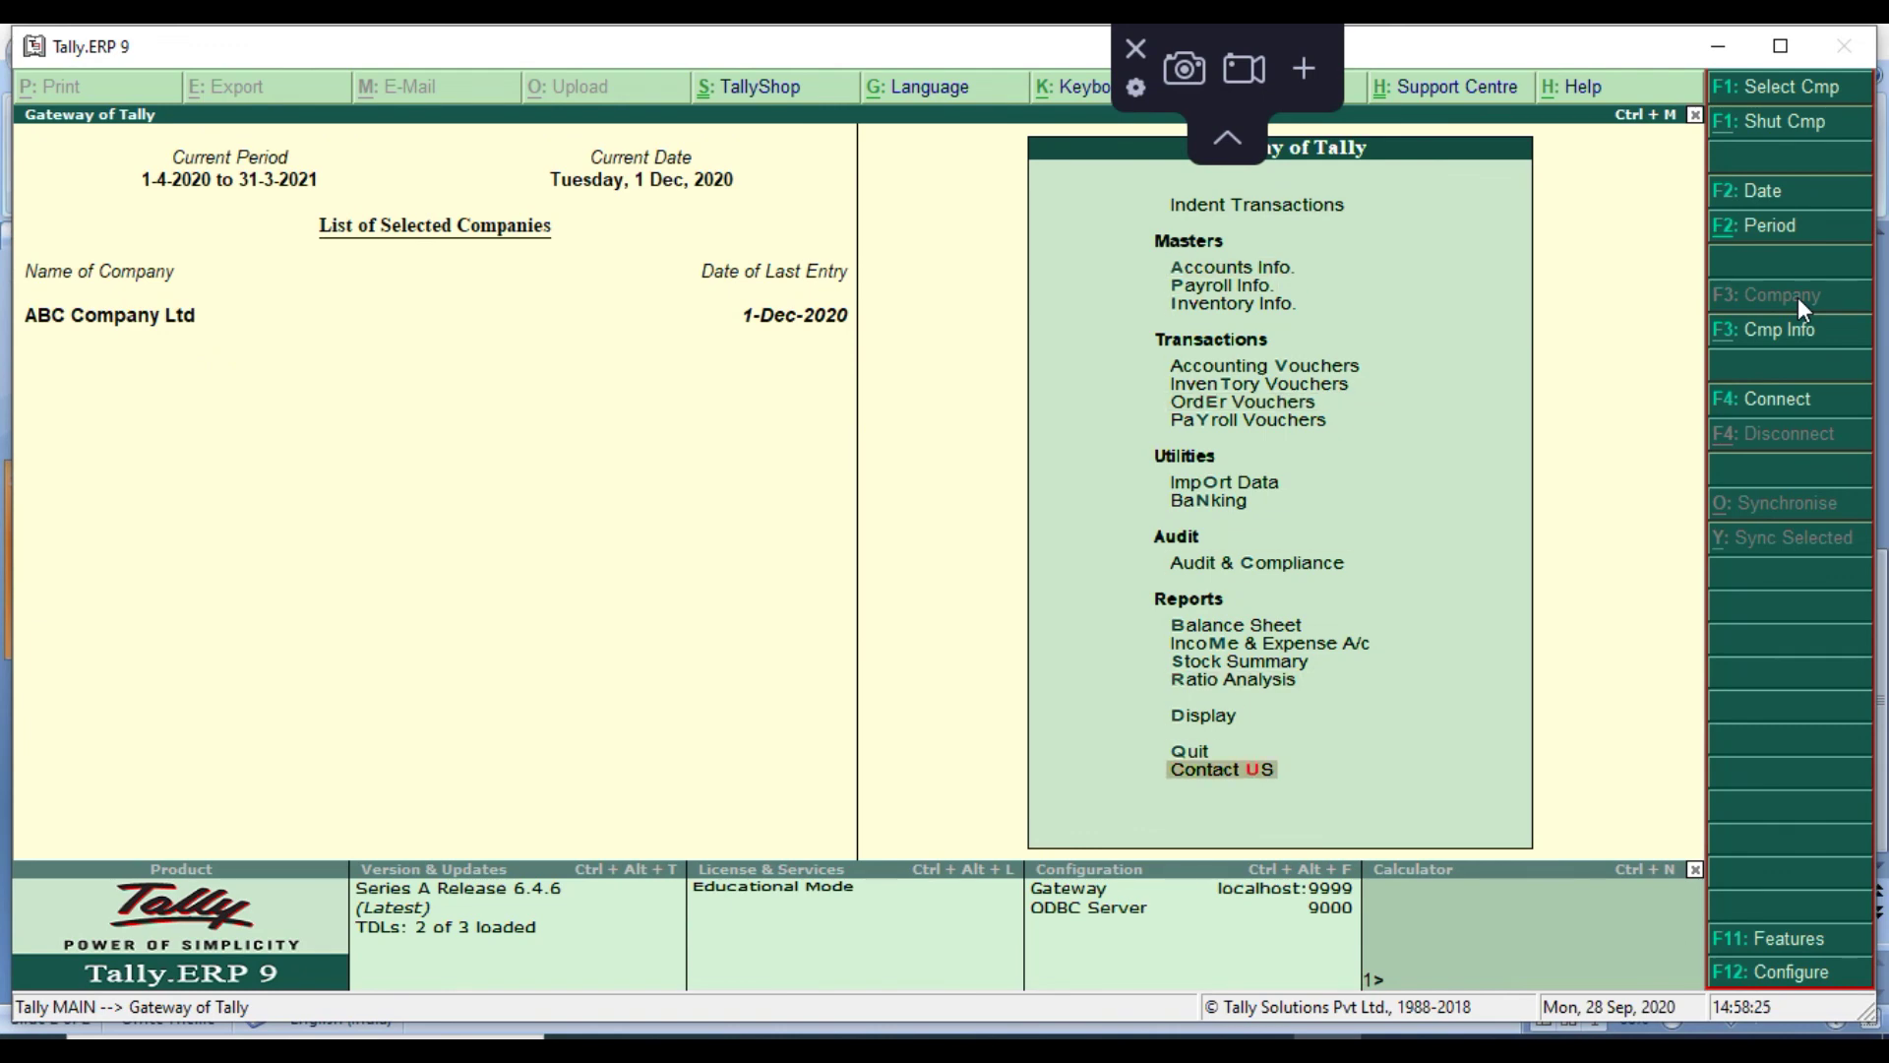
pyautogui.press('Return')
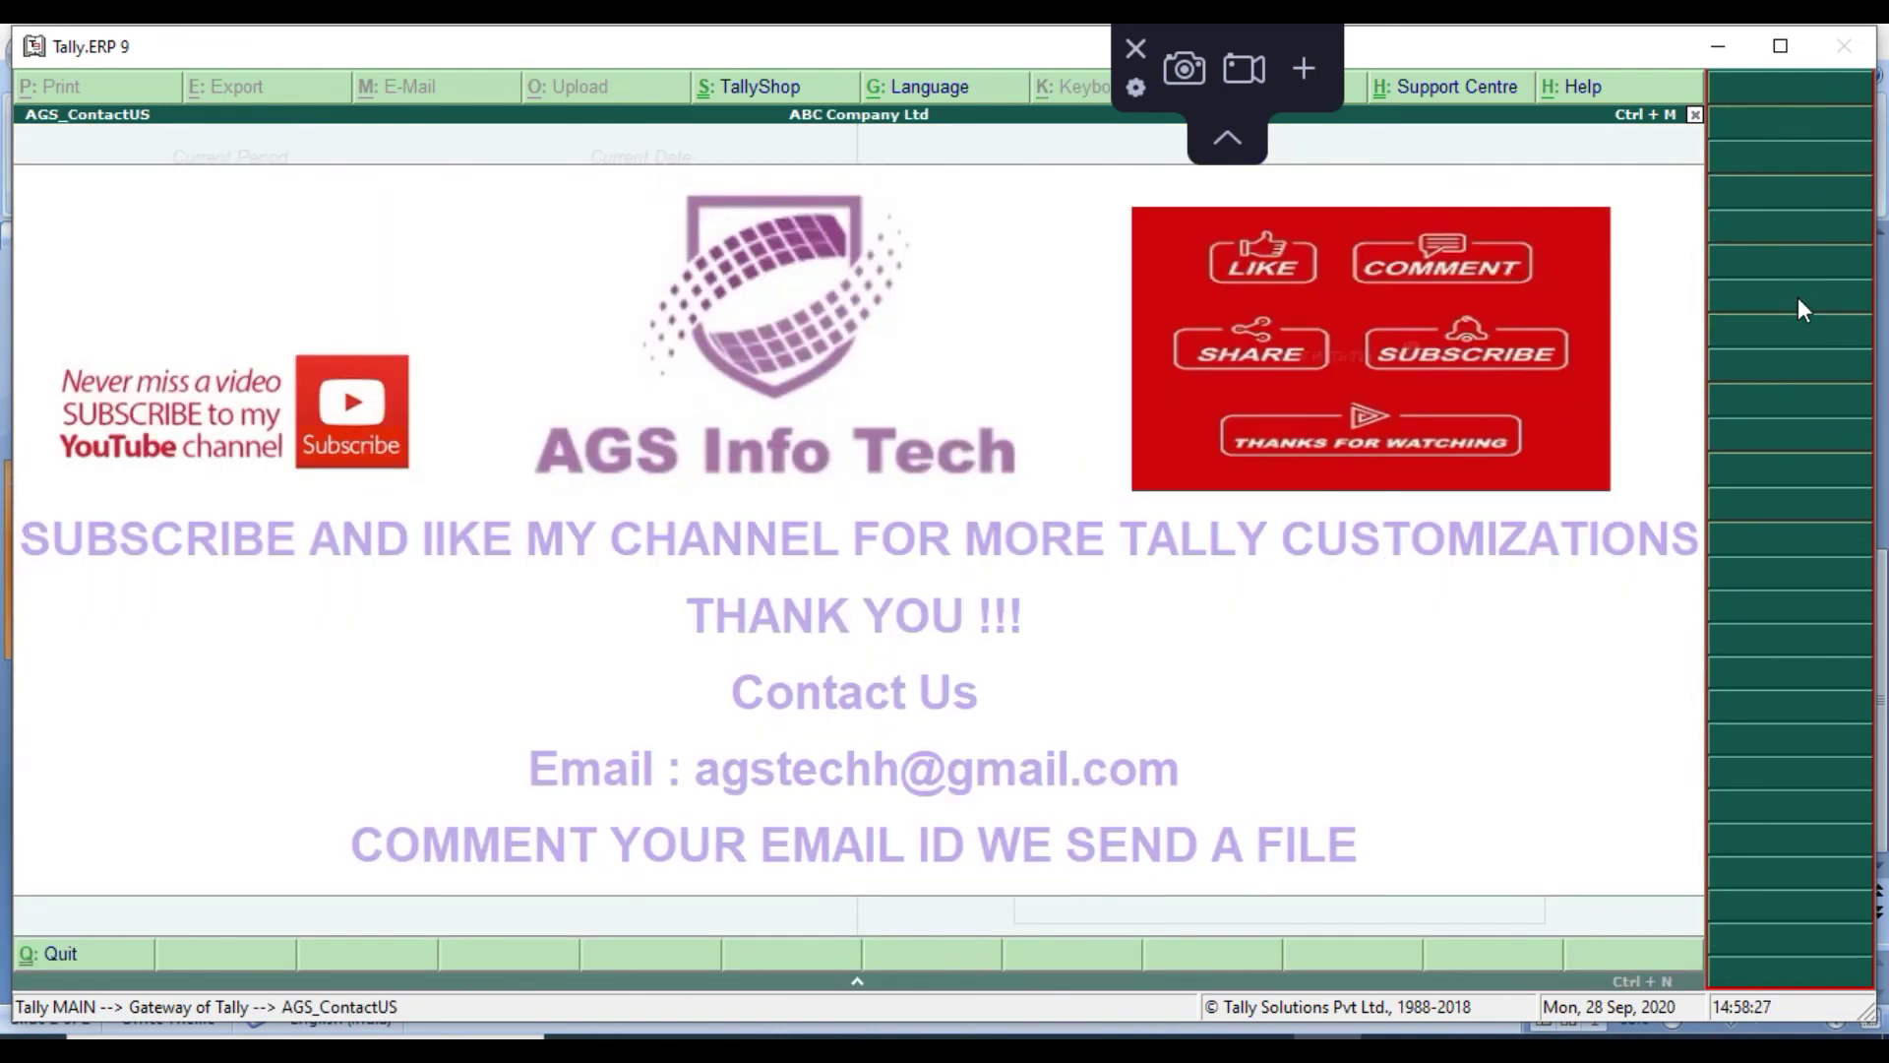